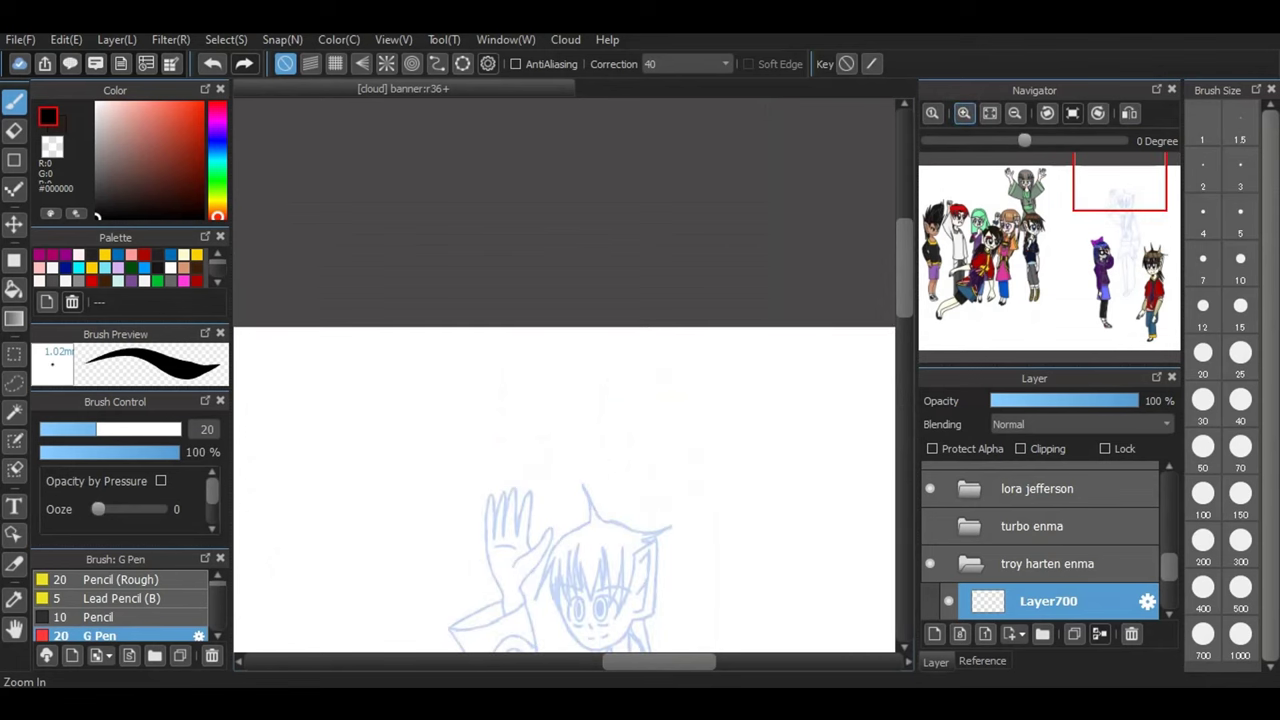
- Ink both eyebrows and the right eye's upper eyelid curve over the blue face sketch with the black G Pen
key("ctrl+plus")
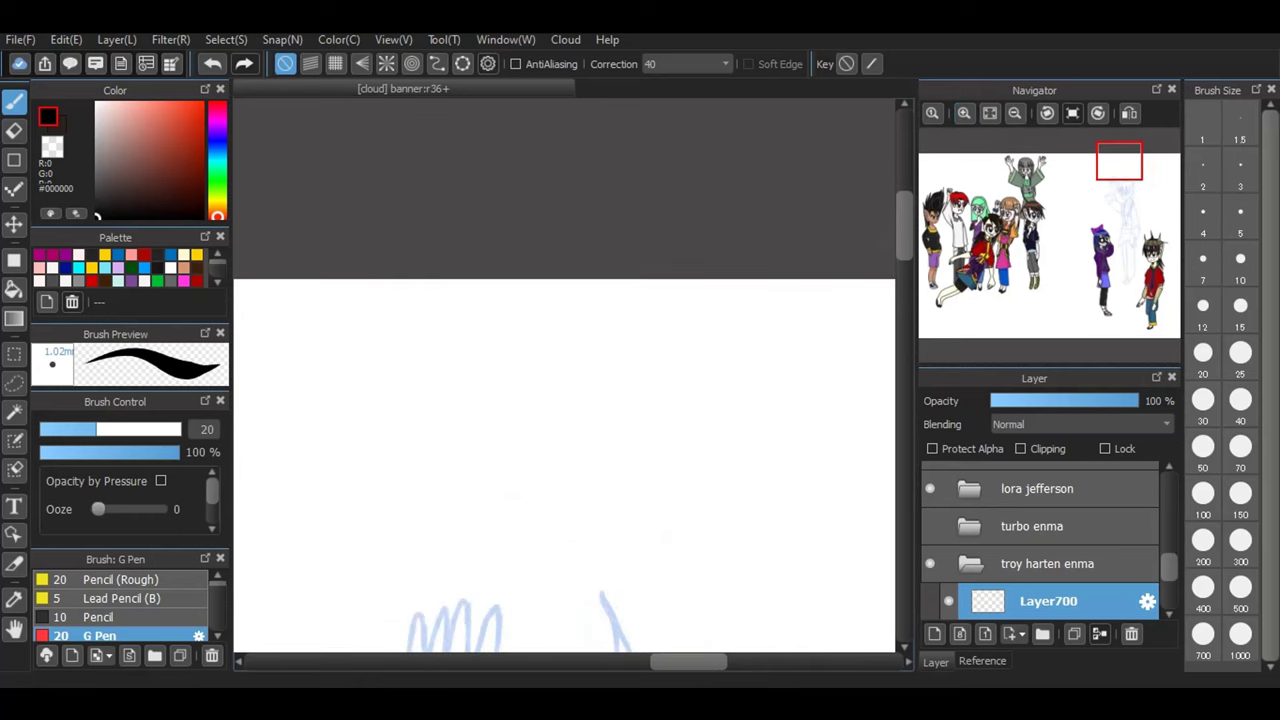
key("ctrl+plus")
scroll(564, 375, "down", 10)
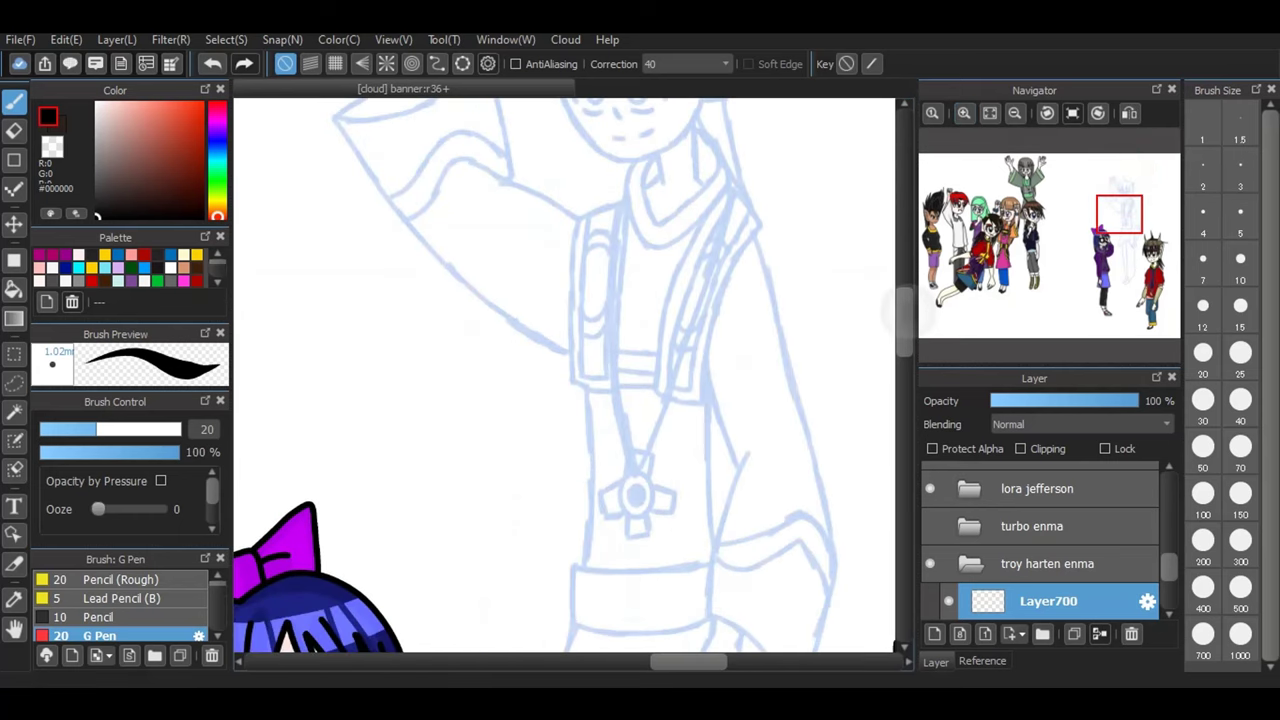
scroll(564, 375, "up", 3)
scroll(564, 375, "up", 5)
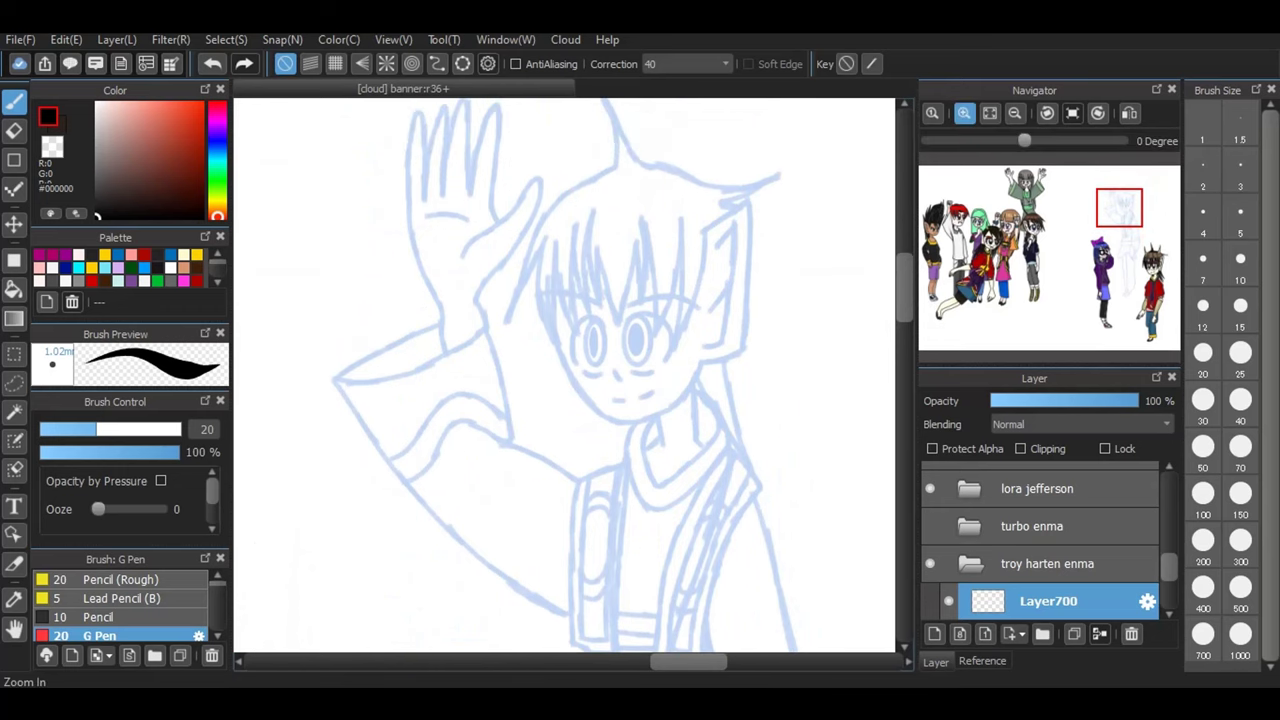
left_click(964, 113)
key("ctrl+plus")
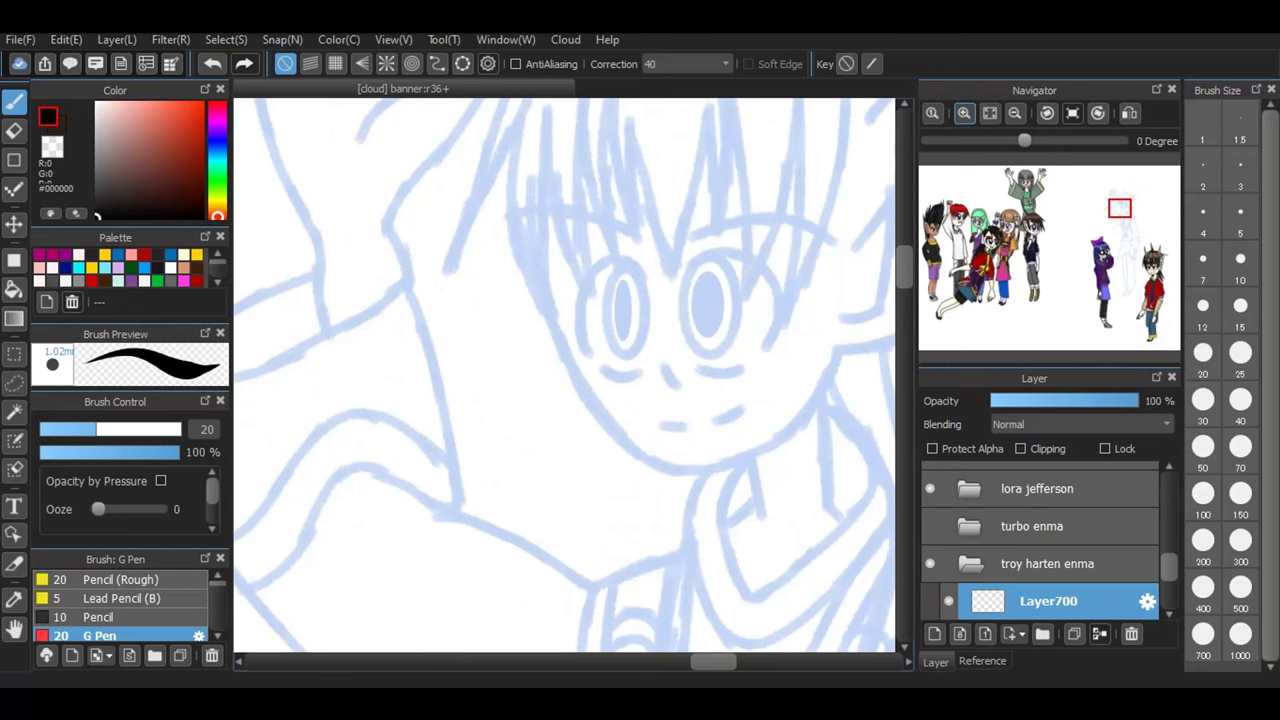
mouse_move(686, 240)
left_mouse_down()
mouse_move(772, 213)
mouse_move(847, 245)
left_mouse_up()
mouse_move(496, 215)
left_mouse_down()
mouse_move(608, 221)
mouse_move(693, 265)
mouse_move(725, 248)
mouse_move(746, 256)
mouse_move(772, 280)
mouse_move(762, 351)
left_mouse_up()
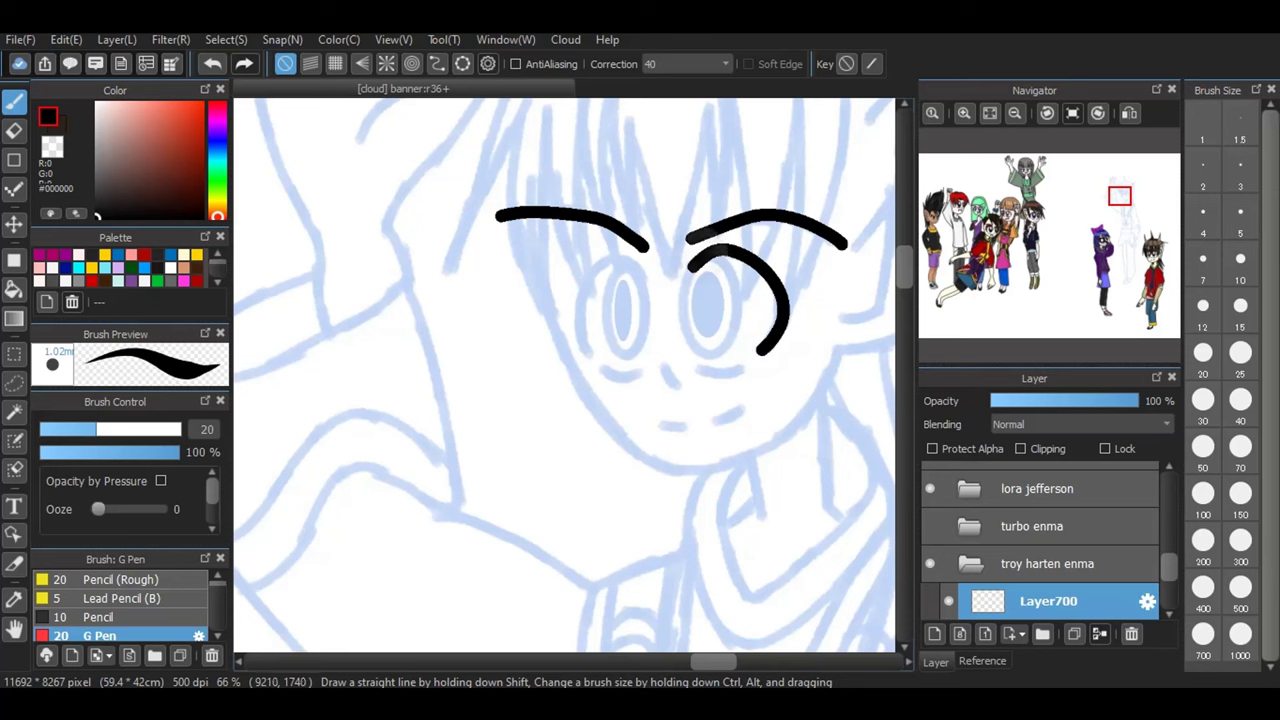
left_click_drag(689, 267, 713, 248)
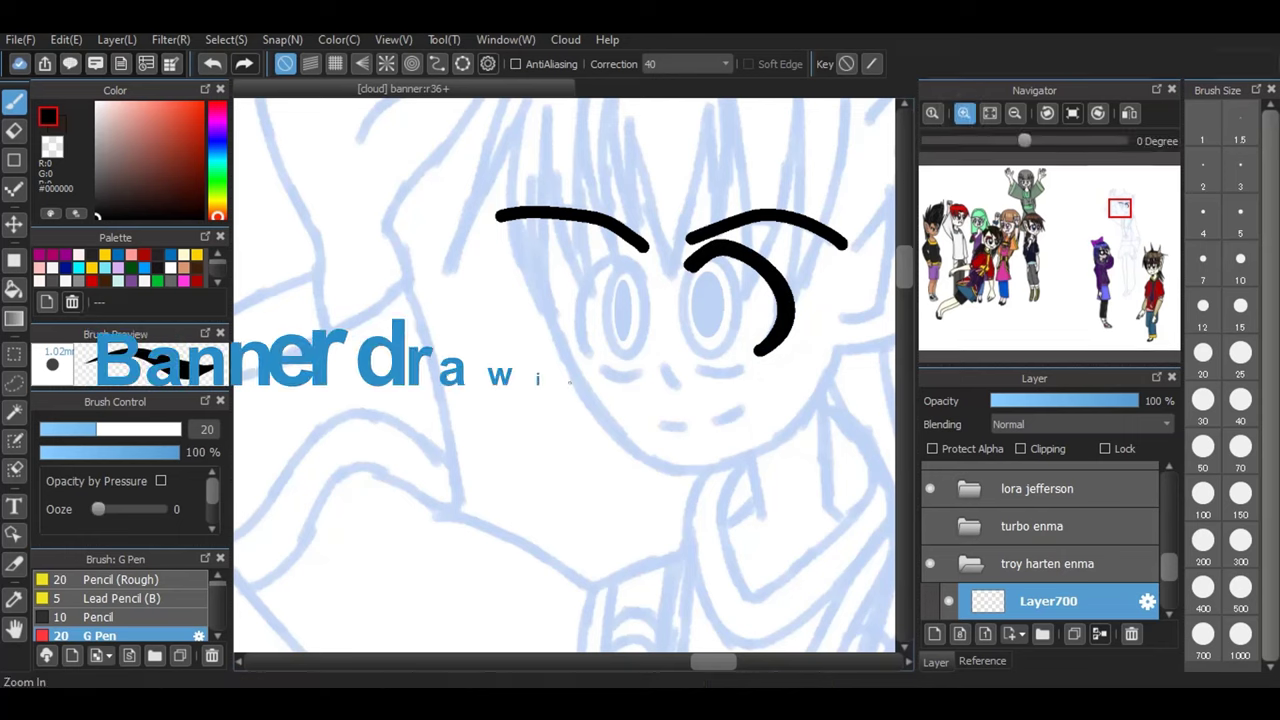
left_click(964, 112)
left_click_drag(719, 661, 731, 662)
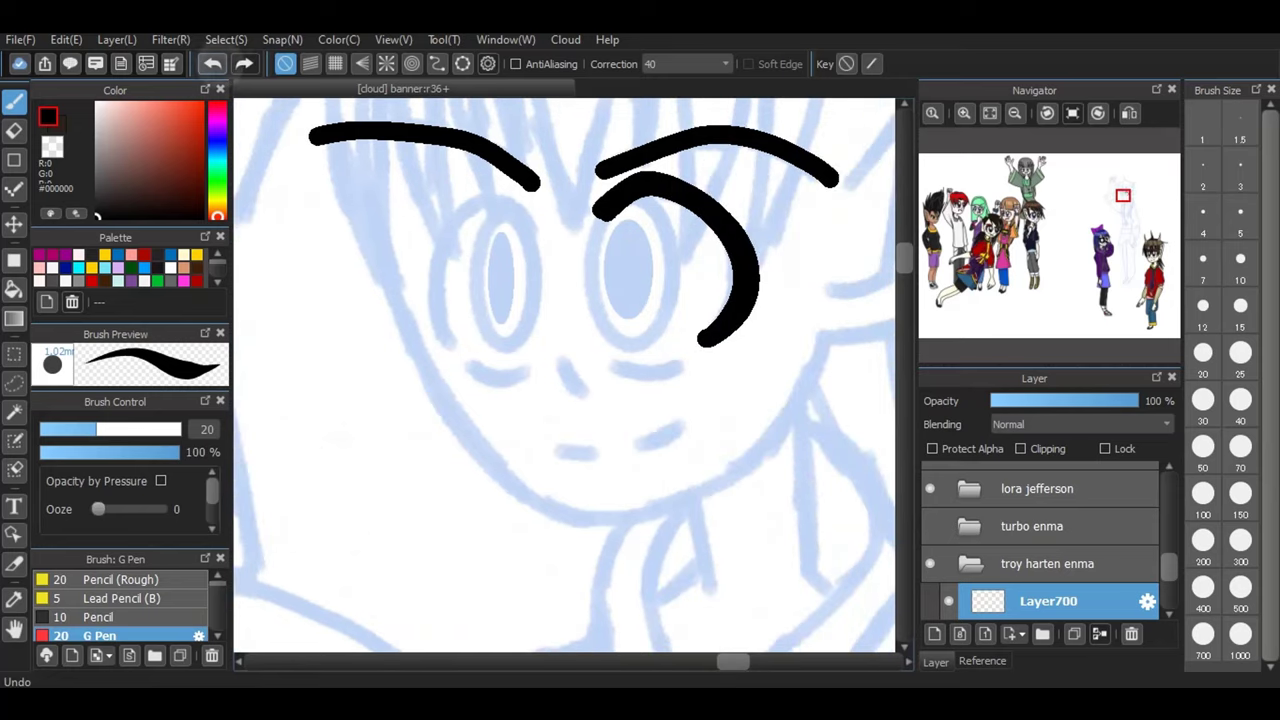
left_click(217, 63)
- Ink the left eye's upper eyelid curve and the short lower lash lines under both eyes
mouse_move(452, 345)
left_mouse_down()
mouse_move(440, 243)
mouse_move(467, 211)
mouse_move(499, 201)
mouse_move(541, 245)
left_mouse_up()
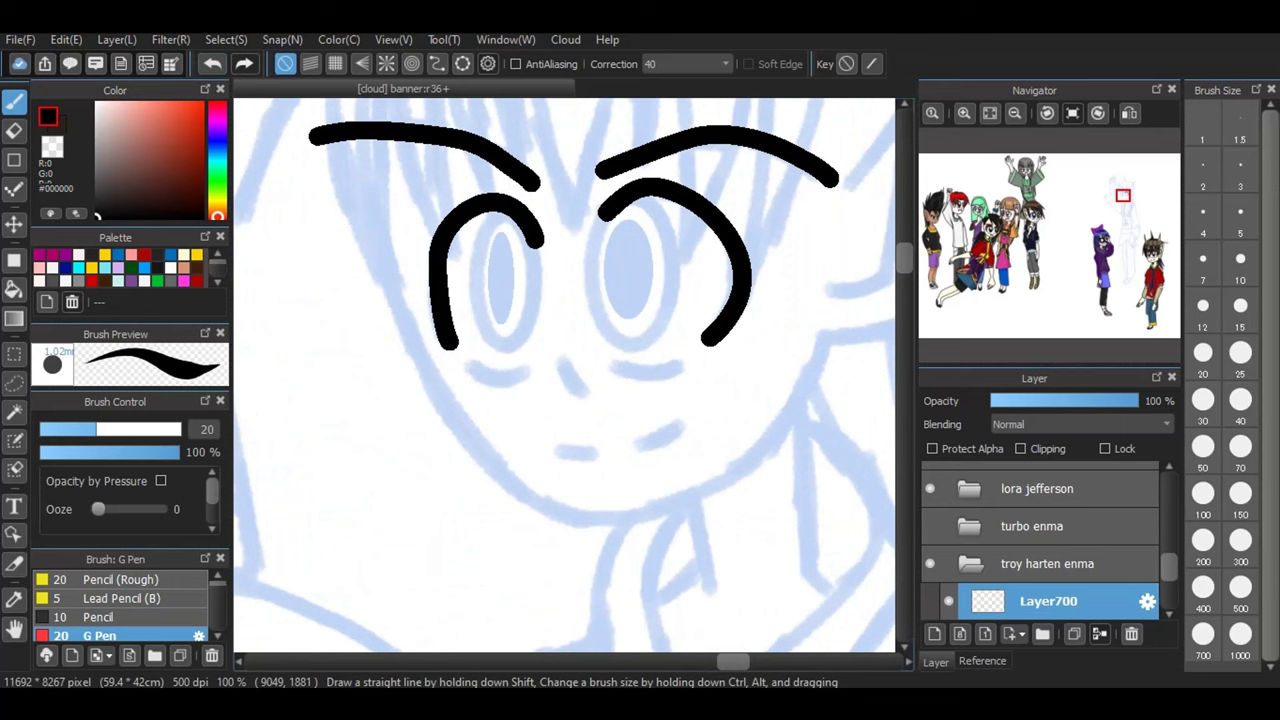
left_click_drag(462, 367, 536, 372)
mouse_move(607, 367)
left_mouse_down()
mouse_move(684, 370)
mouse_move(688, 359)
left_mouse_up()
left_click_drag(556, 364, 590, 403)
left_click(558, 454)
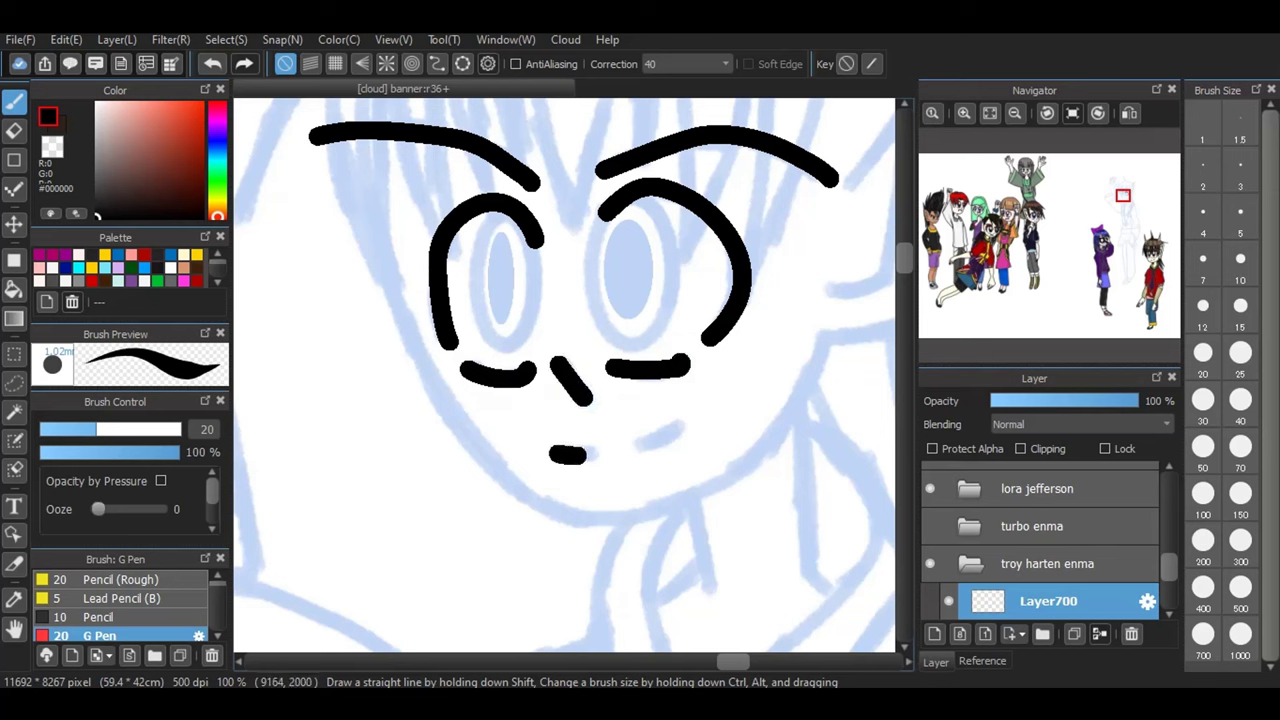
left_click_drag(584, 455, 616, 450)
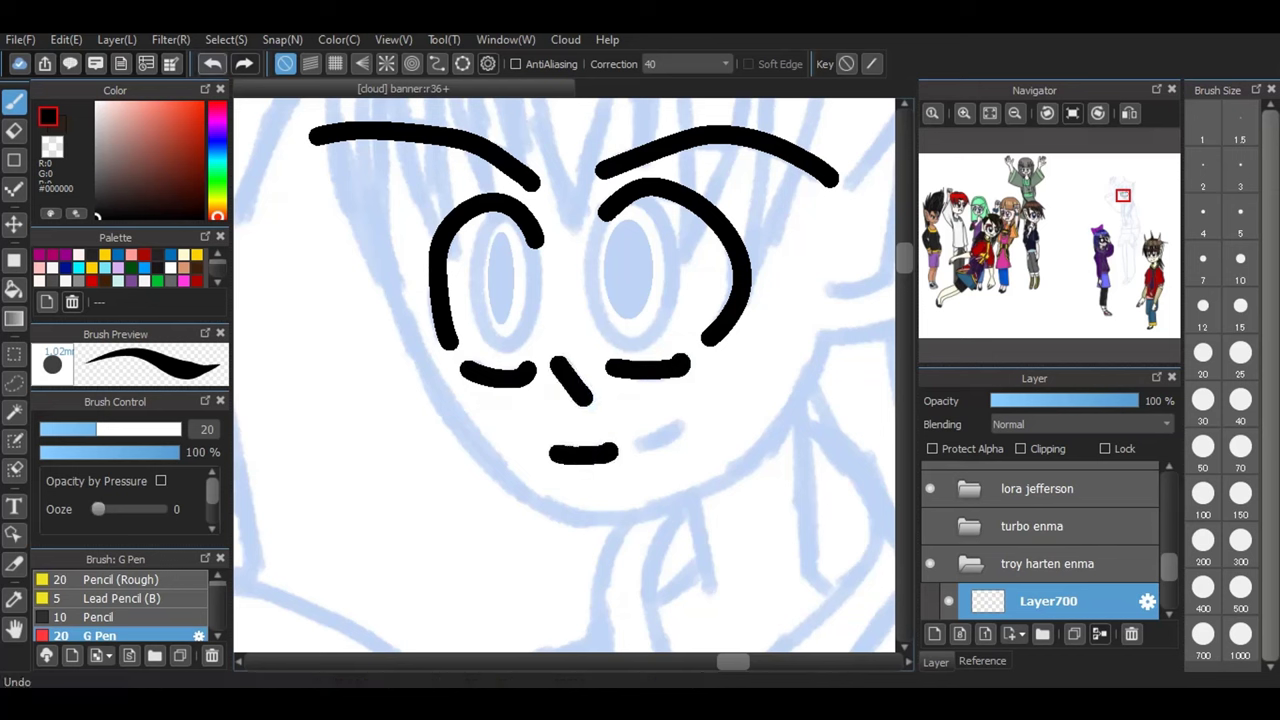
key("ctrl+z")
key("ctrl+z")
key("ctrl+z")
key("ctrl+z")
- Ink the short slanted nose line and the mouth as two separate short strokes, following the sketch
left_click(559, 361)
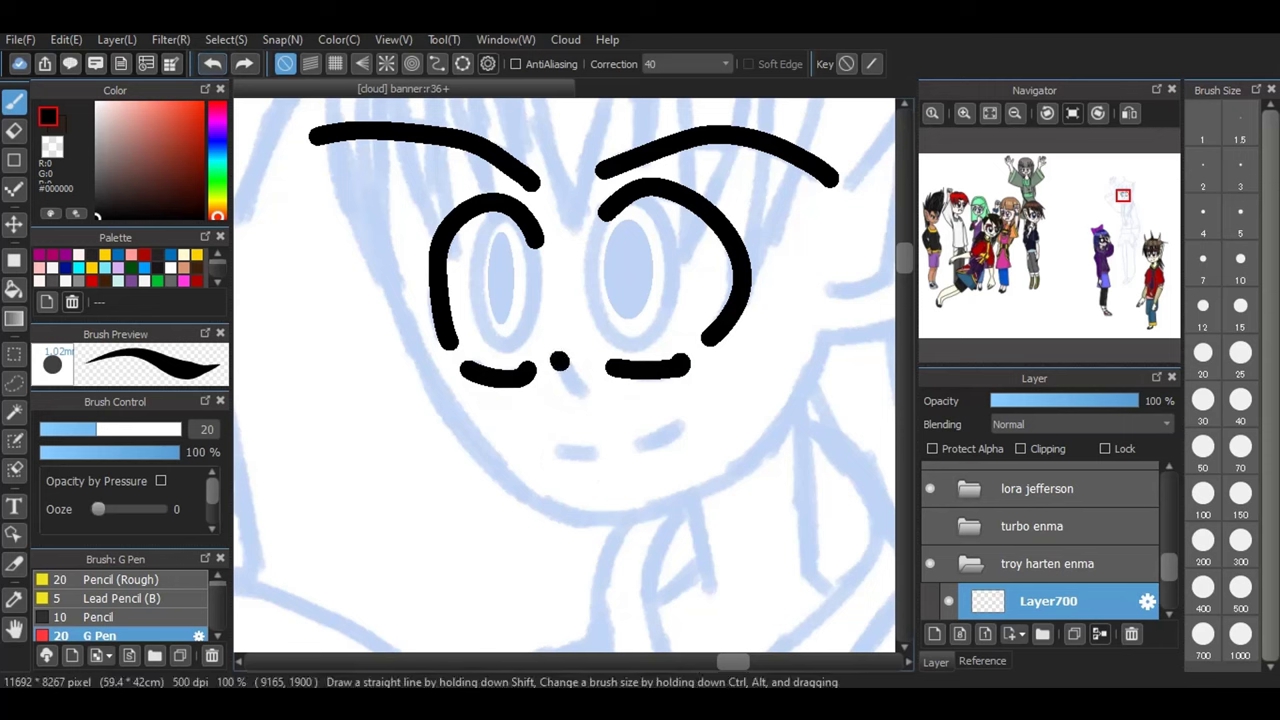
left_click_drag(554, 356, 580, 388)
mouse_move(556, 448)
left_mouse_down()
mouse_move(604, 458)
mouse_move(690, 412)
left_mouse_up()
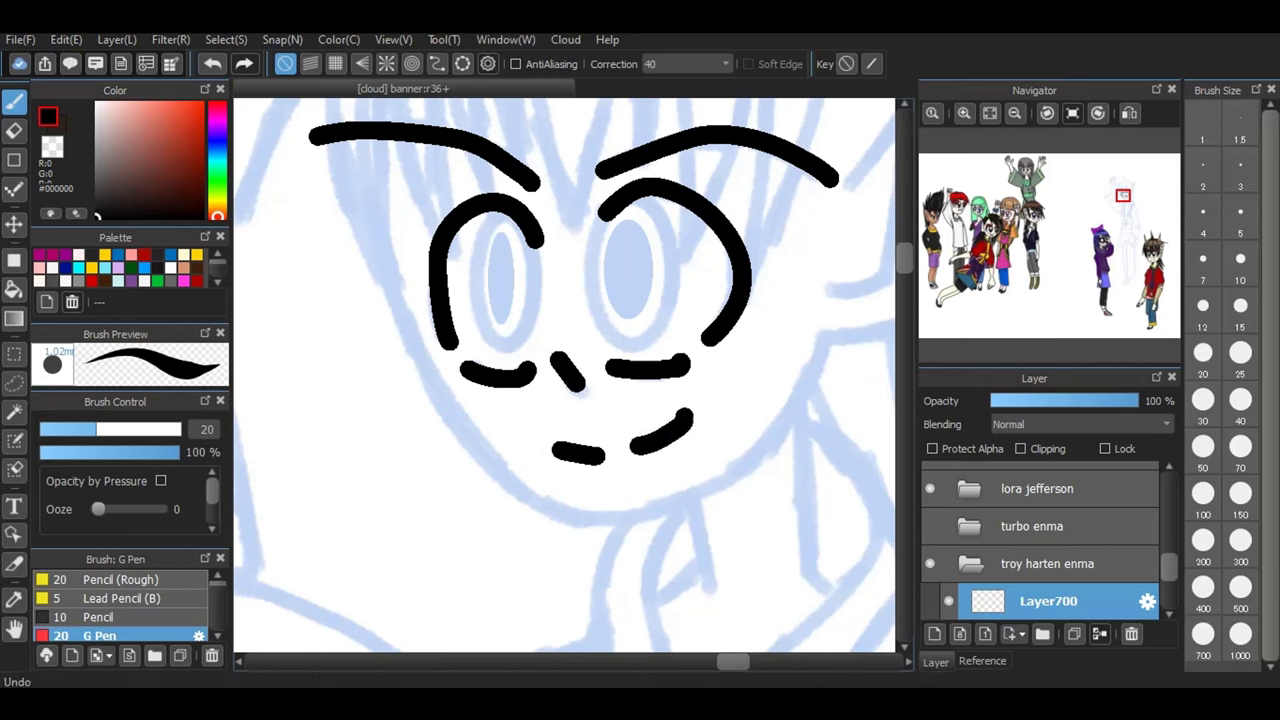
key("ctrl+z")
left_click(643, 443)
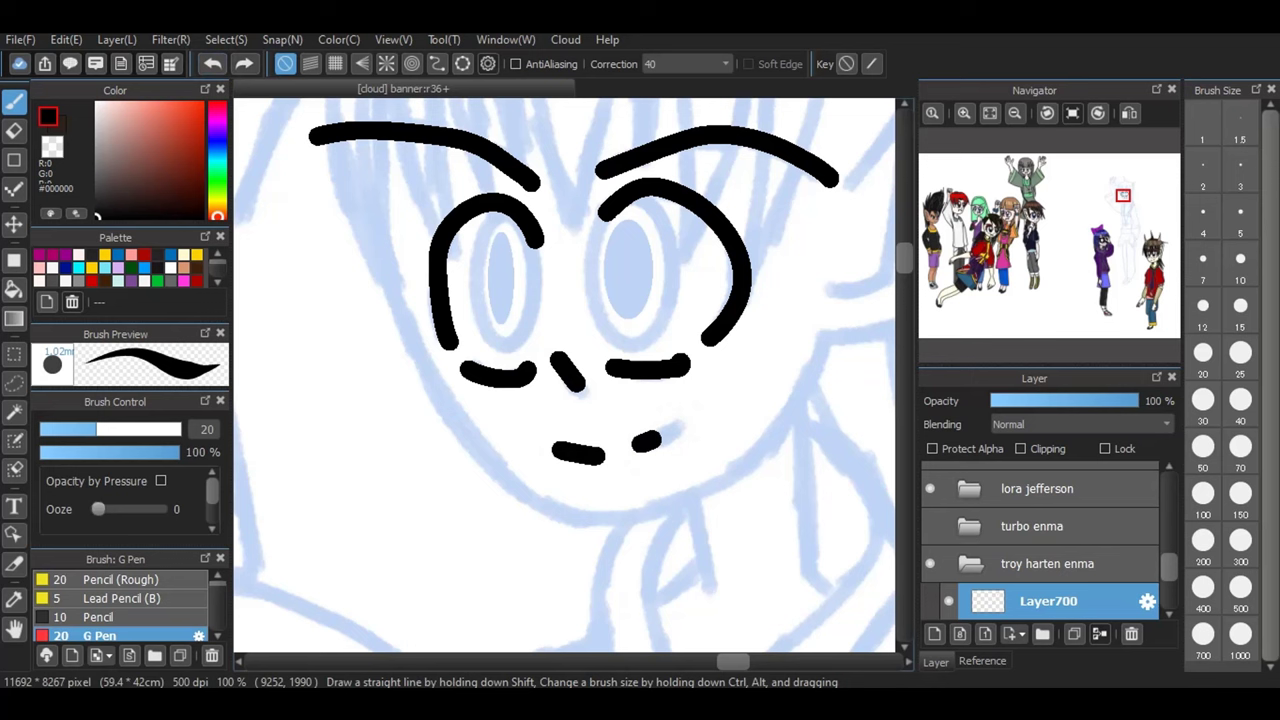
left_click_drag(656, 439, 688, 426)
- Outline the irises of both eyes as tall ellipses using the ellipse snap guide, and remove the guide
left_click(462, 63)
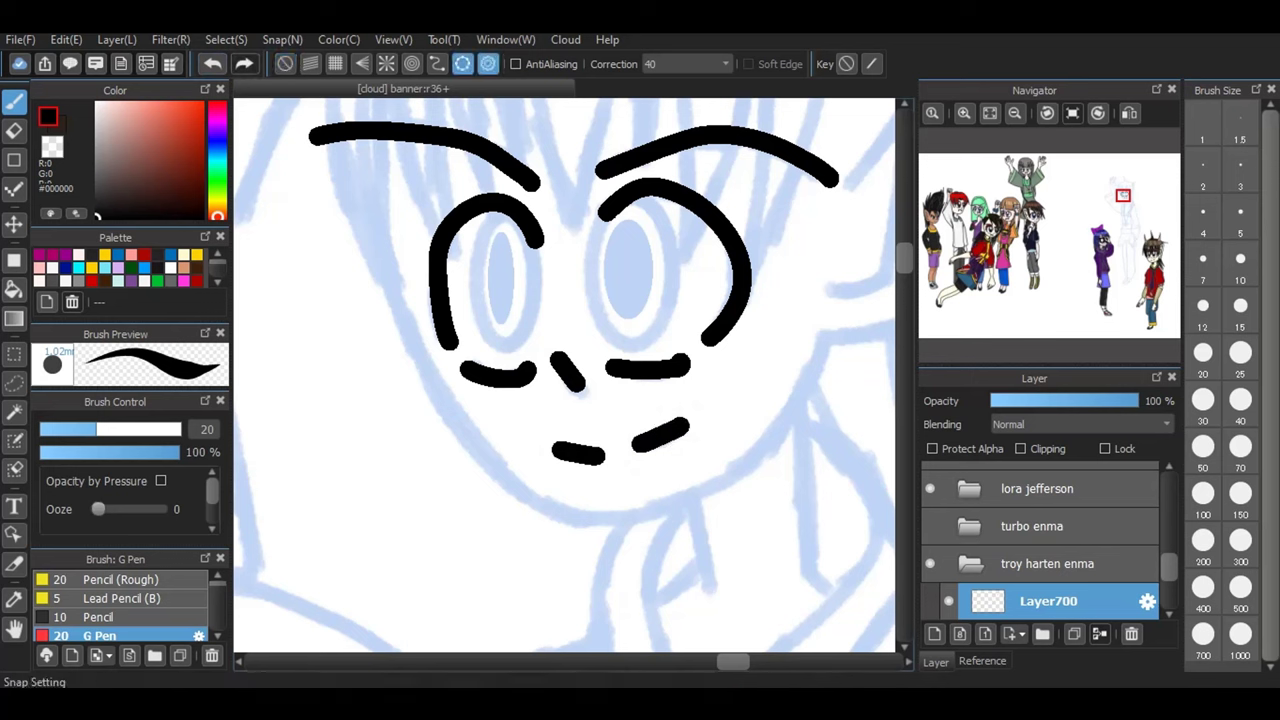
mouse_move(480, 207)
left_mouse_down()
mouse_move(505, 318)
mouse_move(532, 355)
mouse_move(550, 345)
mouse_move(557, 358)
mouse_move(485, 340)
mouse_move(500, 210)
left_mouse_up()
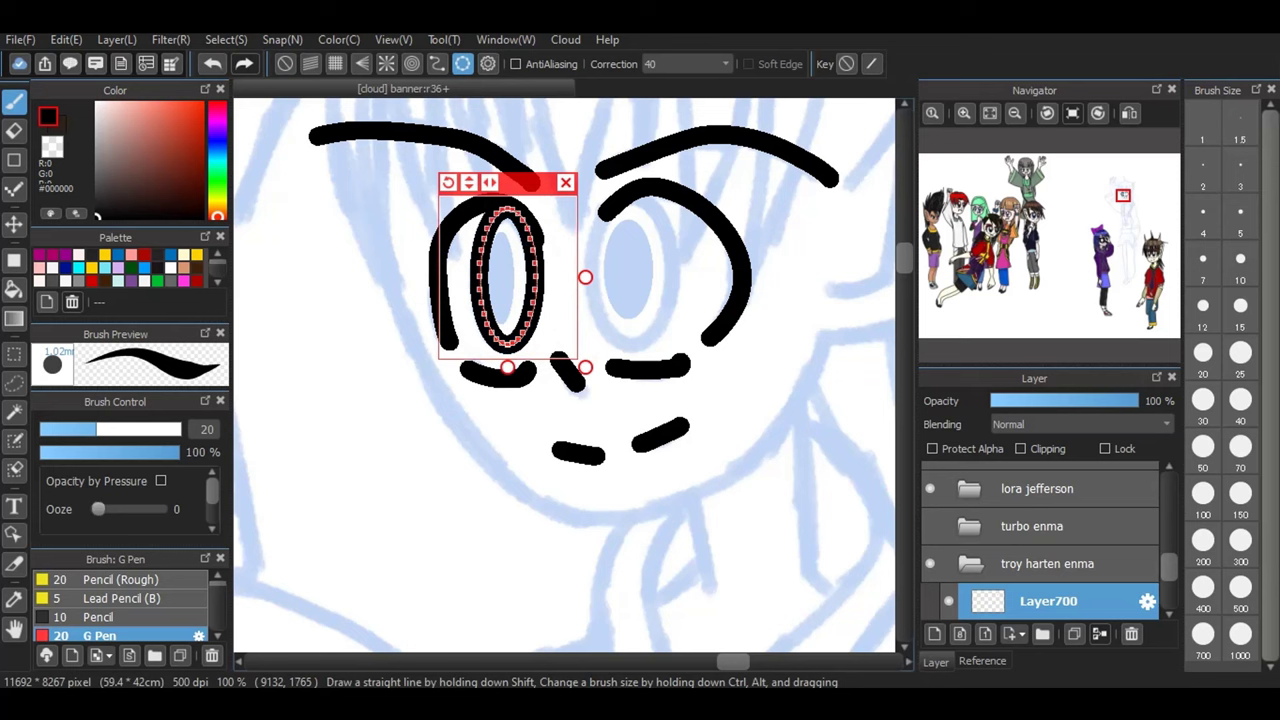
left_click(488, 64)
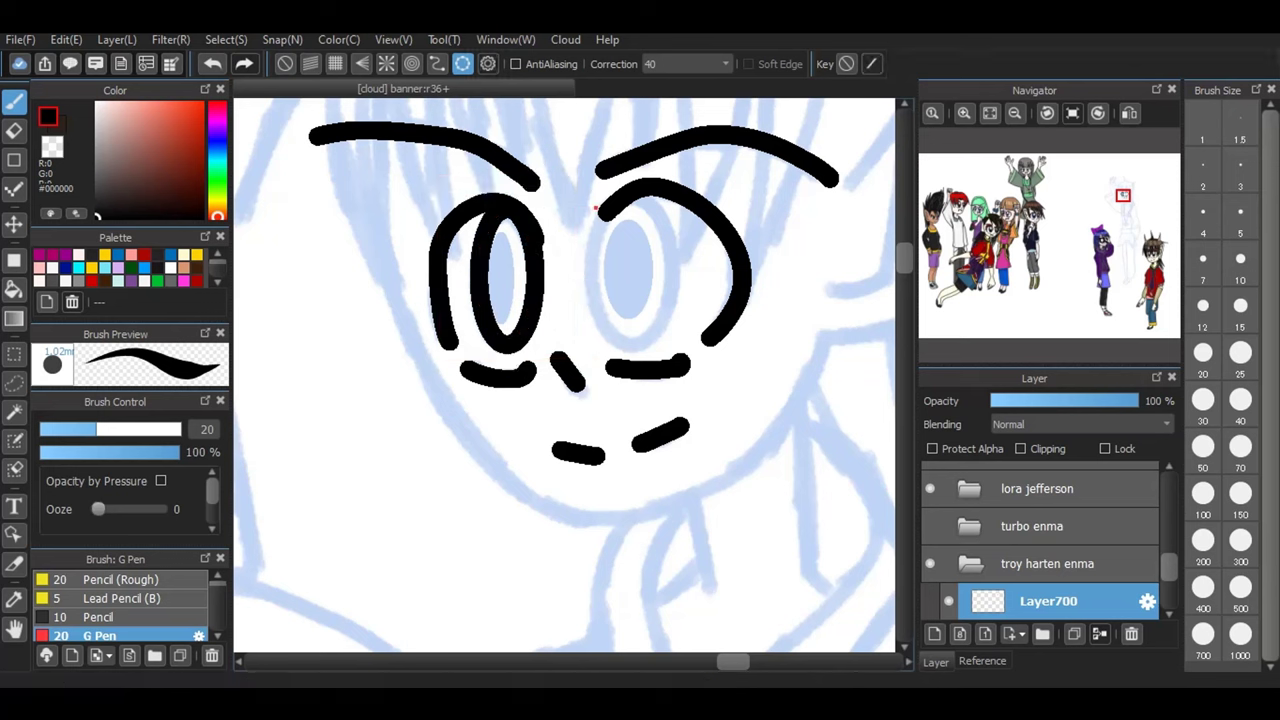
left_click_drag(598, 207, 678, 348)
mouse_move(658, 184)
left_mouse_down()
mouse_move(658, 164)
mouse_move(624, 341)
mouse_move(637, 201)
left_mouse_up()
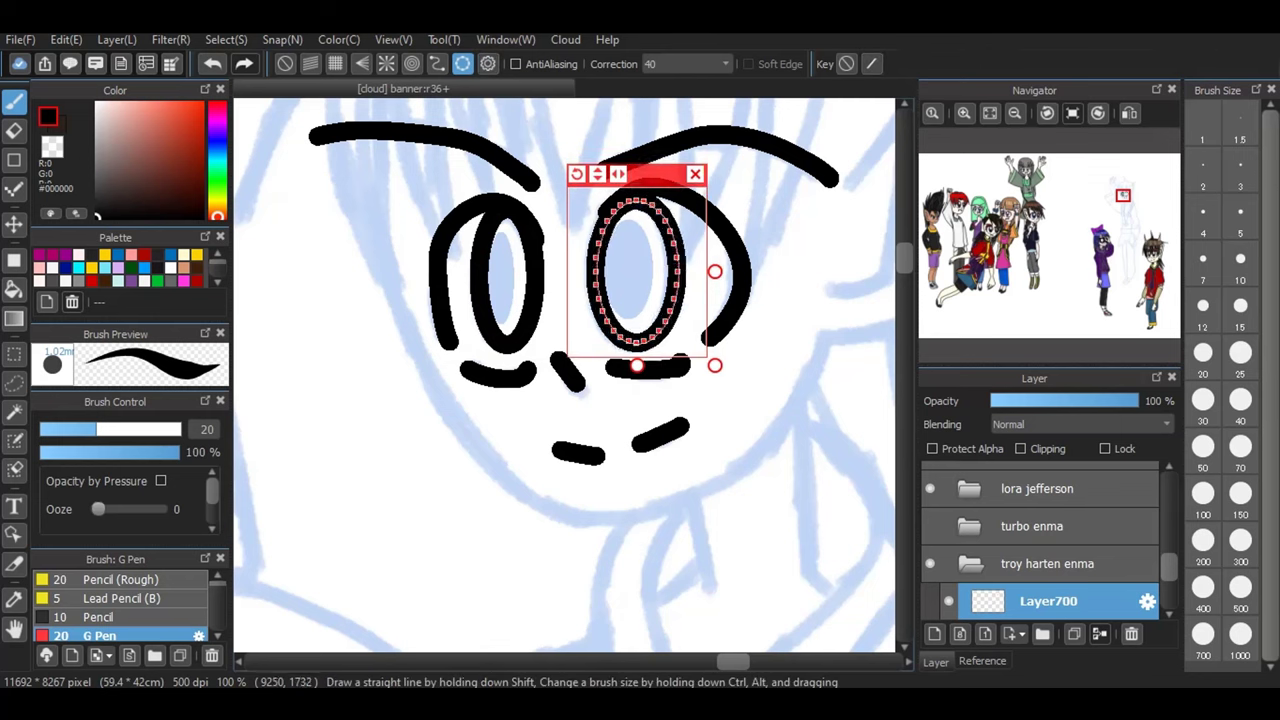
left_click(695, 174)
- Fill in both pupils with solid black ellipses inside the iris outlines
left_click(14, 260)
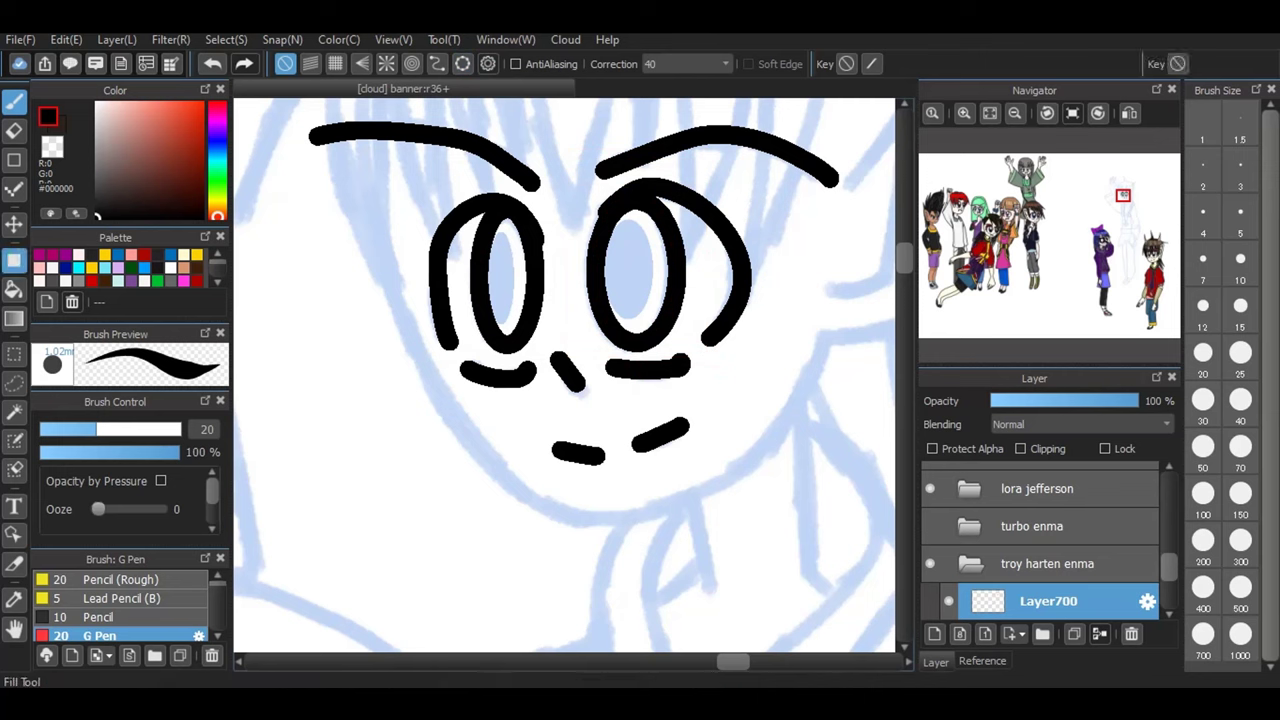
left_click_drag(494, 236, 520, 326)
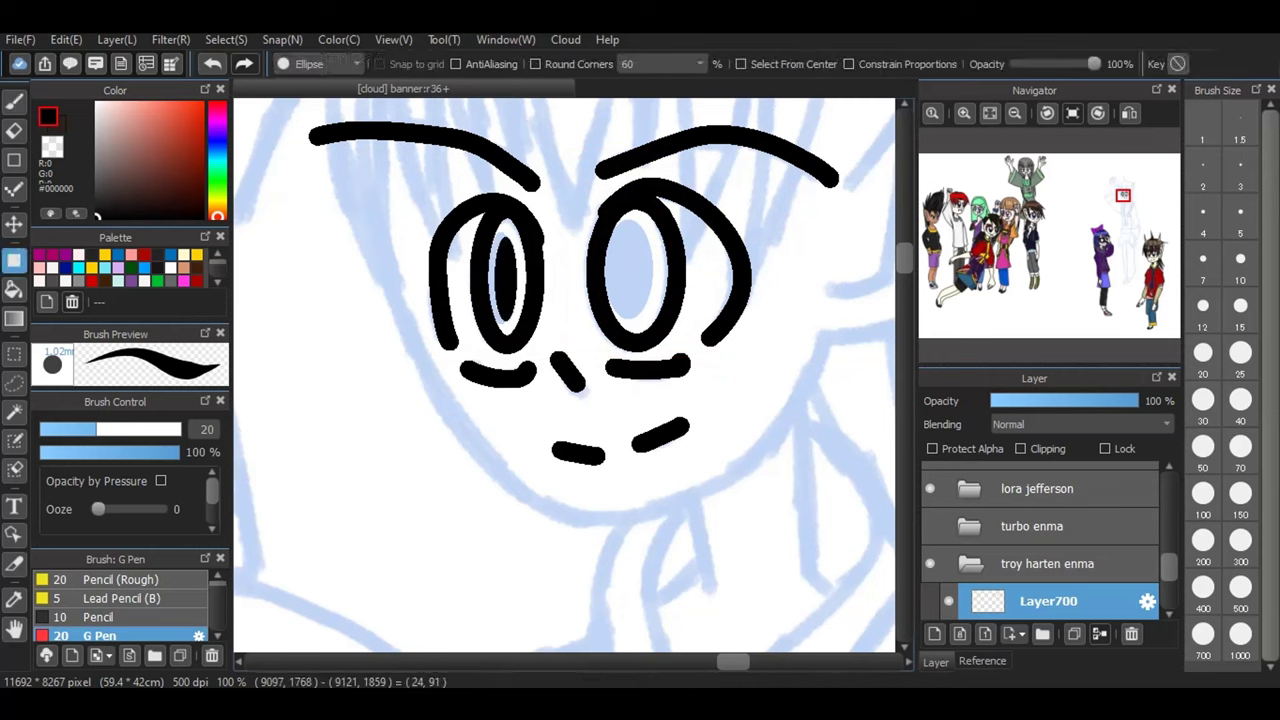
left_click_drag(614, 229, 656, 325)
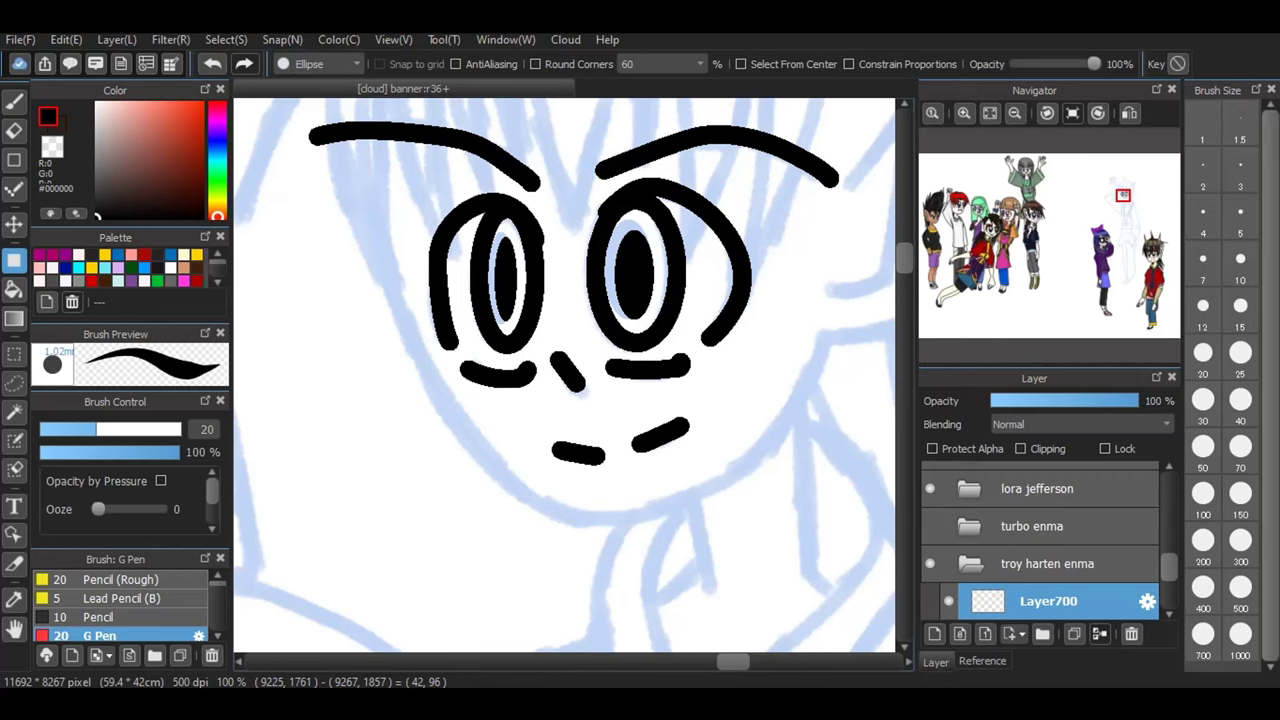
- Ink the central bangs with the brush as pointed strands meeting between the eyebrows
key("b")
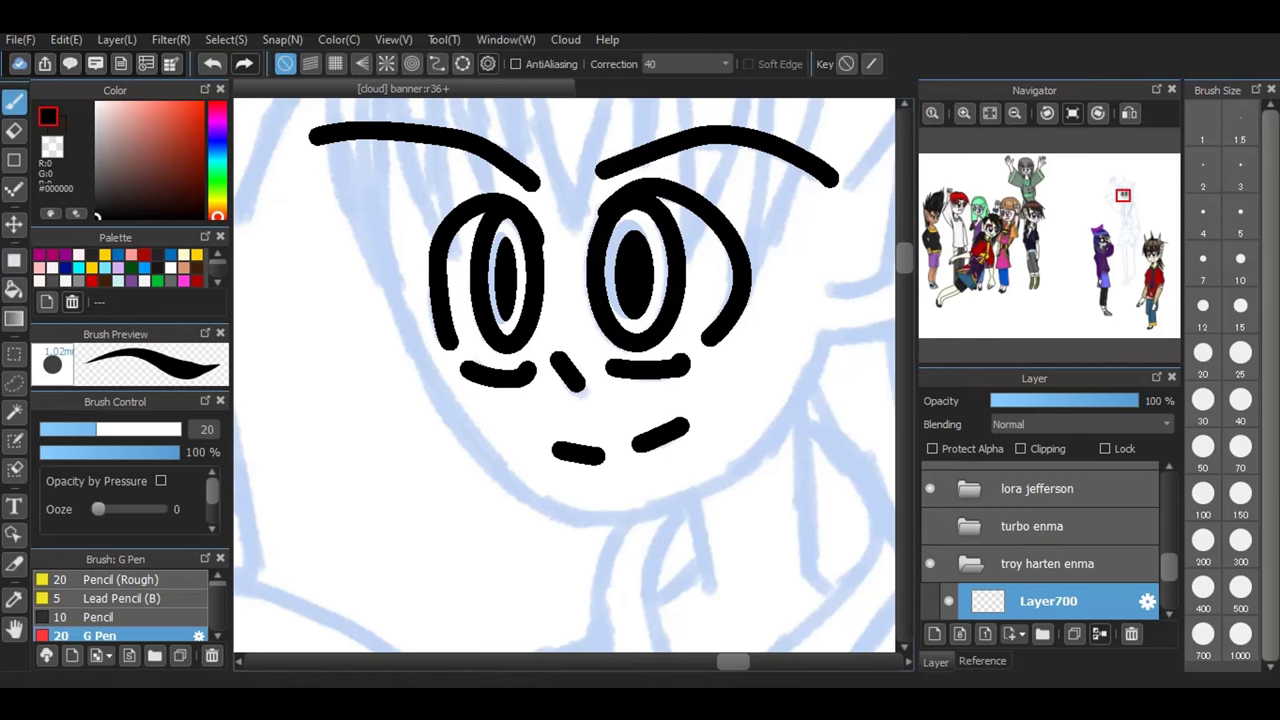
scroll(564, 376, "up", 5)
mouse_move(480, 205)
left_mouse_down()
mouse_move(485, 418)
mouse_move(521, 496)
left_mouse_up()
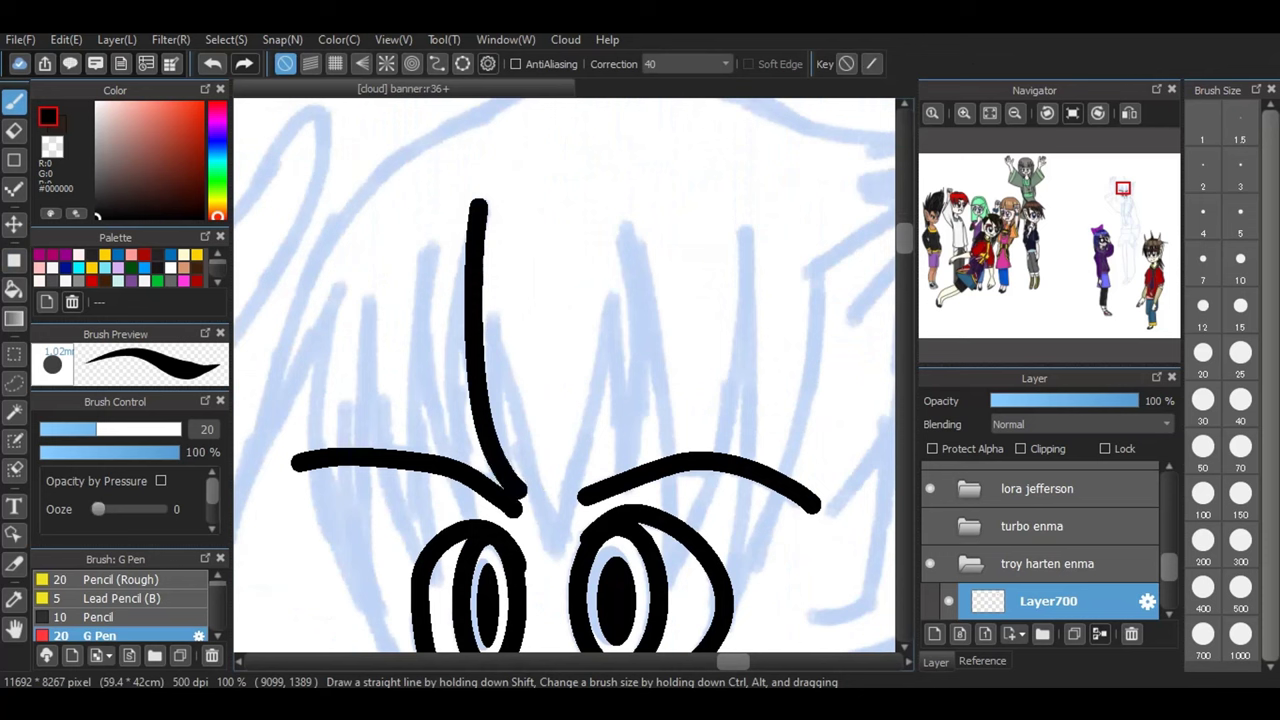
left_click_drag(496, 320, 520, 510)
mouse_move(497, 316)
left_mouse_down()
mouse_move(555, 552)
mouse_move(576, 455)
left_mouse_up()
key("ctrl+z")
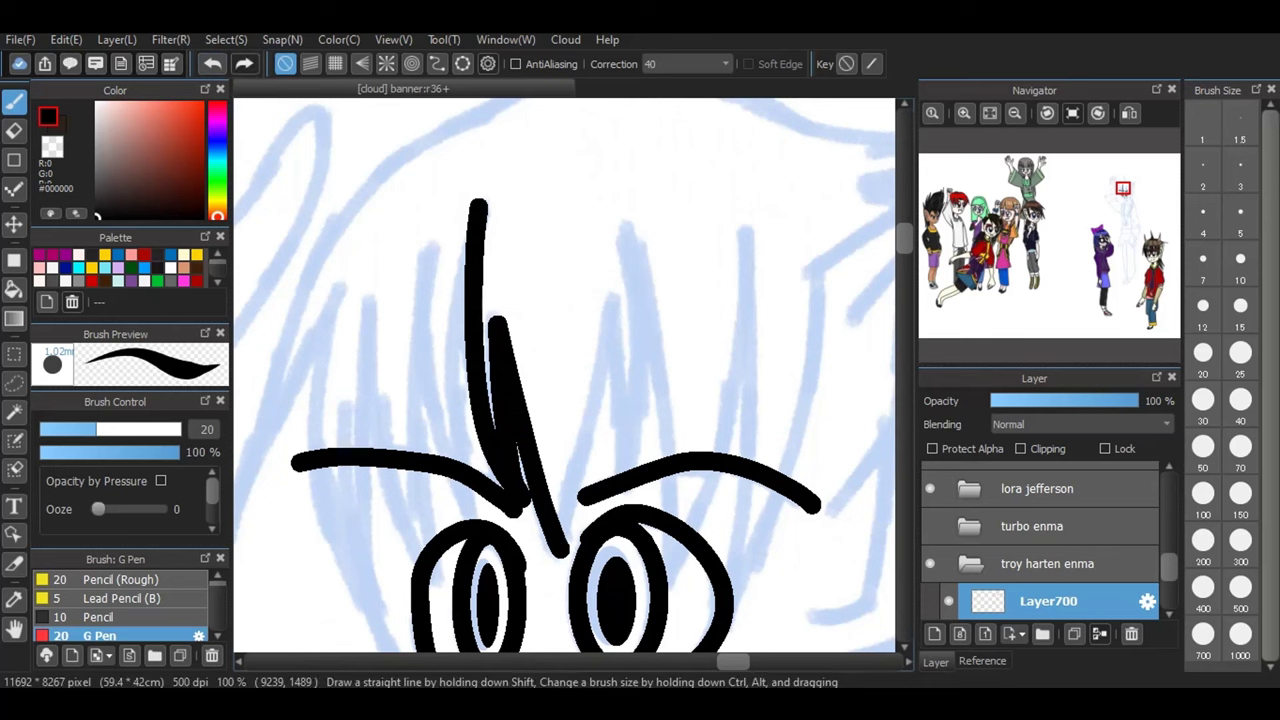
left_click_drag(610, 295, 563, 522)
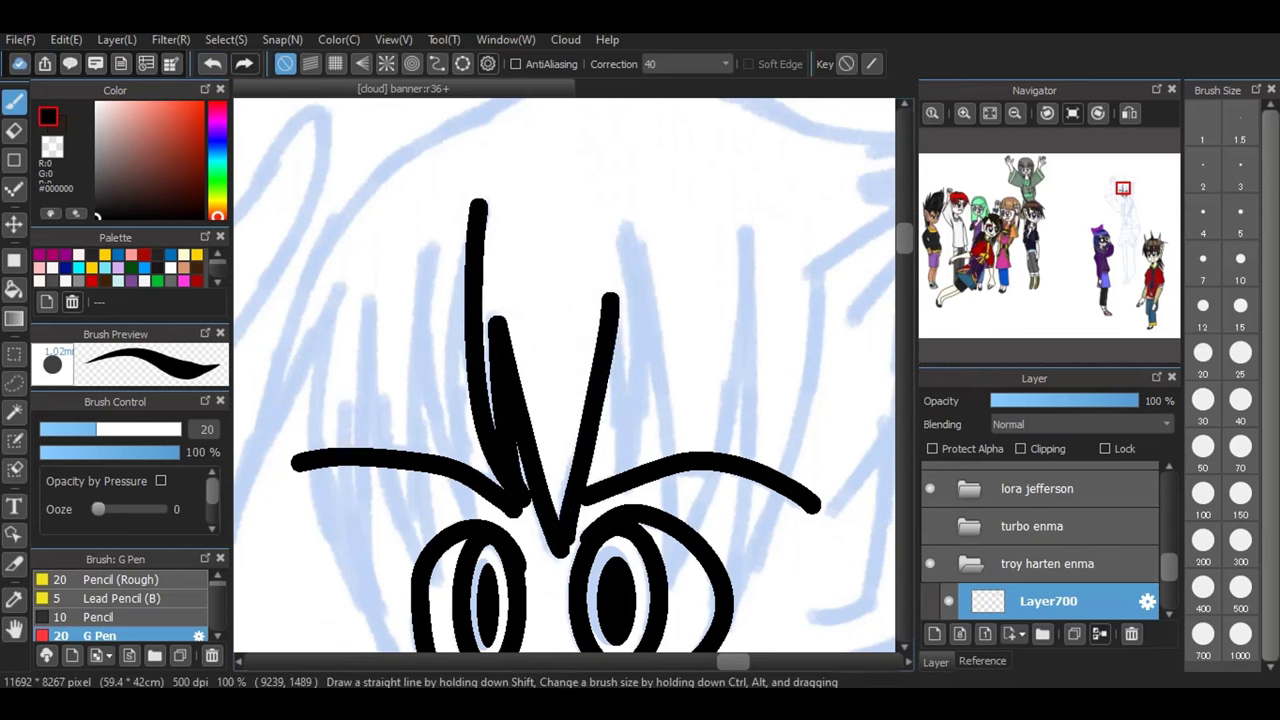
- Ink the pointed bangs over the right eye, from the forehead centre to the outer sketched strand
left_click_drag(626, 222, 636, 434)
left_click_drag(610, 293, 624, 476)
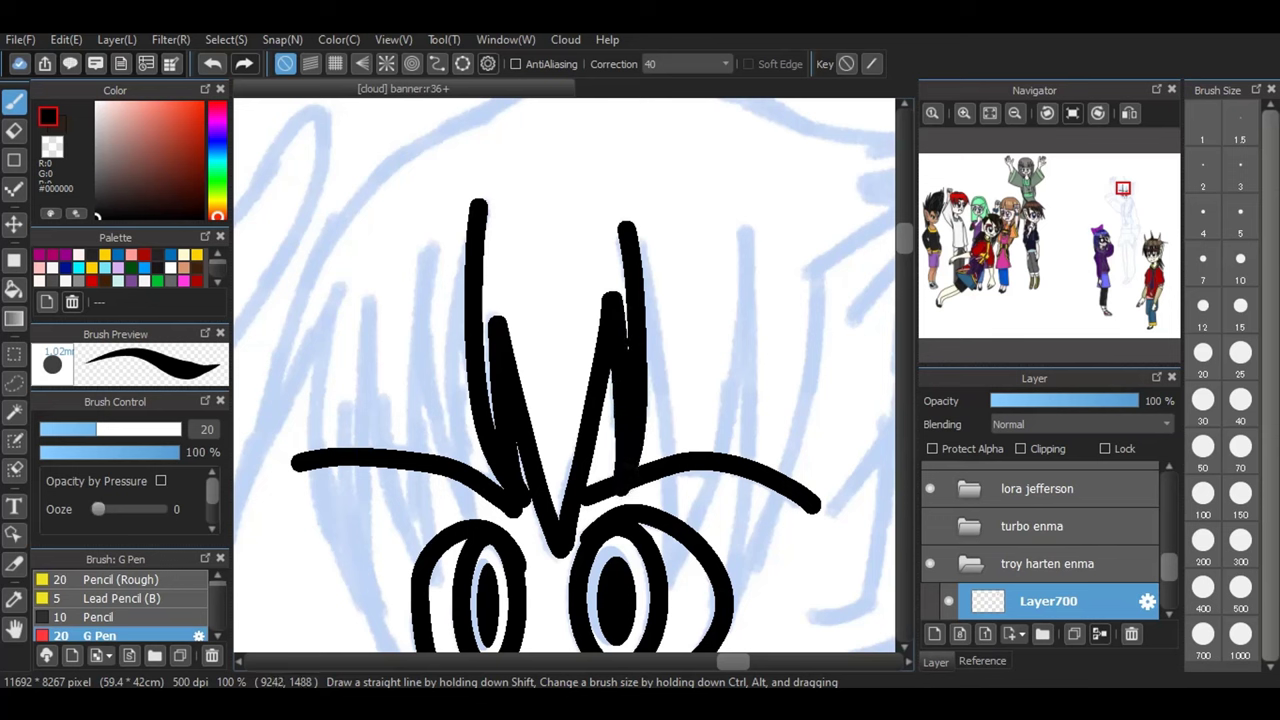
mouse_move(632, 232)
left_mouse_down()
mouse_move(672, 496)
mouse_move(670, 584)
left_mouse_up()
mouse_move(745, 222)
left_mouse_down()
mouse_move(688, 522)
mouse_move(662, 585)
left_mouse_up()
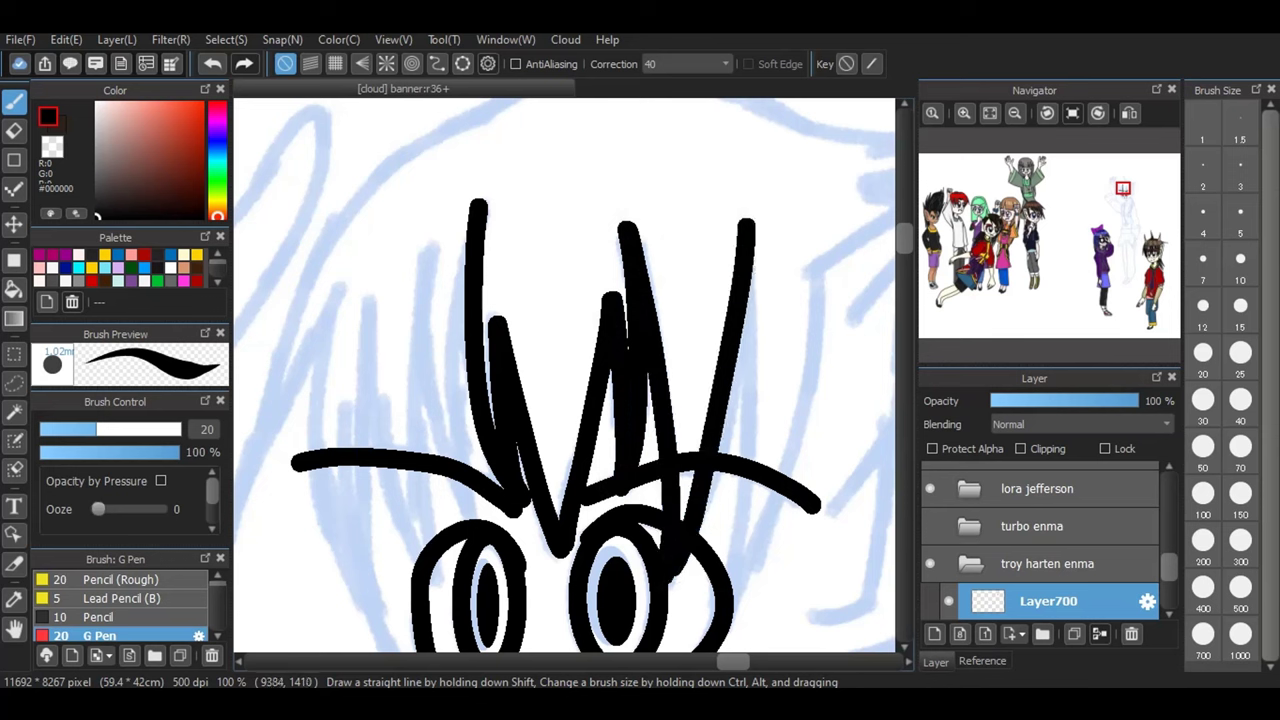
mouse_move(752, 222)
left_mouse_down()
mouse_move(743, 500)
mouse_move(710, 630)
left_mouse_up()
left_click_drag(818, 262, 745, 582)
key("ctrl+z")
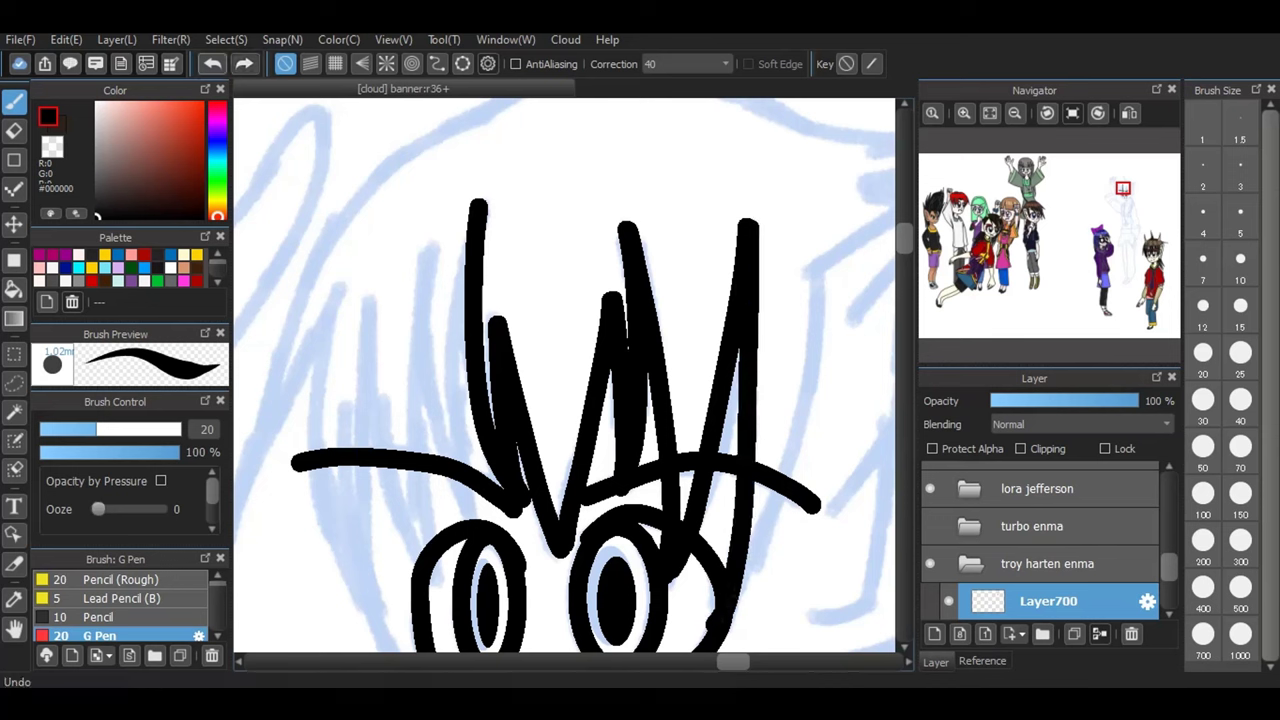
mouse_move(817, 262)
left_mouse_down()
mouse_move(806, 379)
mouse_move(742, 604)
left_mouse_up()
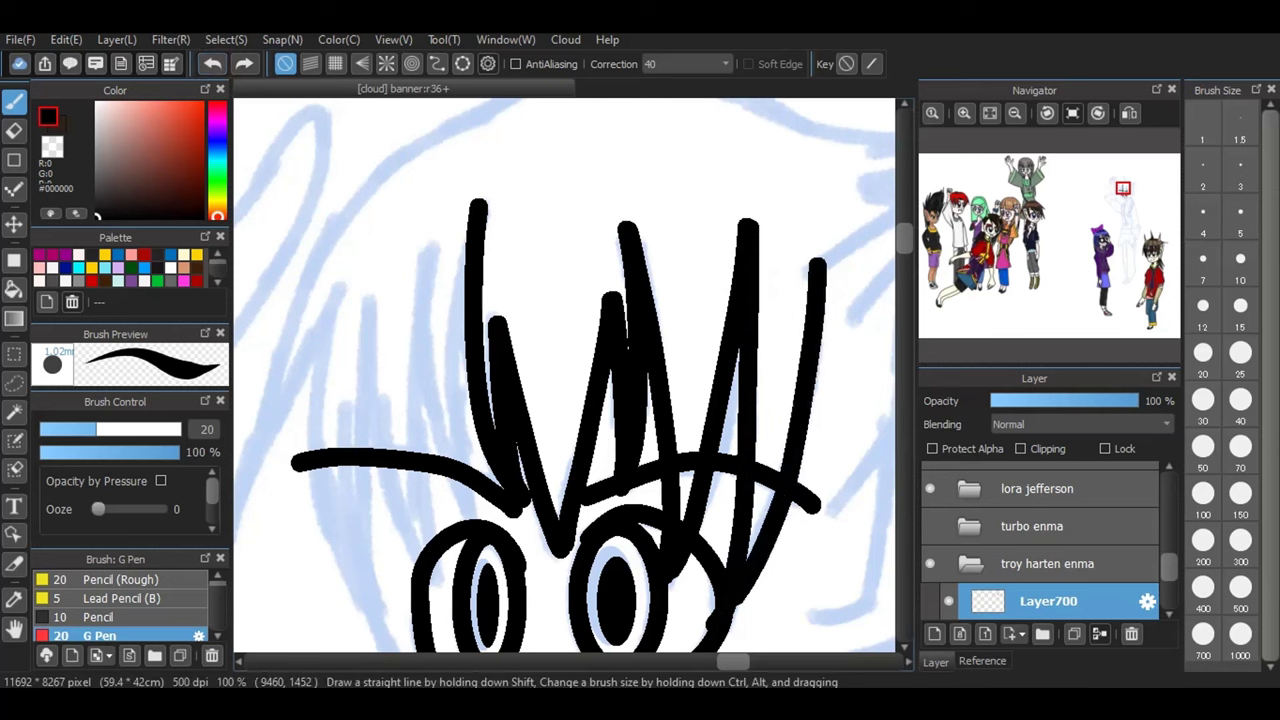
- Ink the pointed bangs over the left eye, following the sketched strands toward the outer side of the face
mouse_move(426, 245)
left_mouse_down()
mouse_move(428, 430)
mouse_move(461, 506)
left_mouse_up()
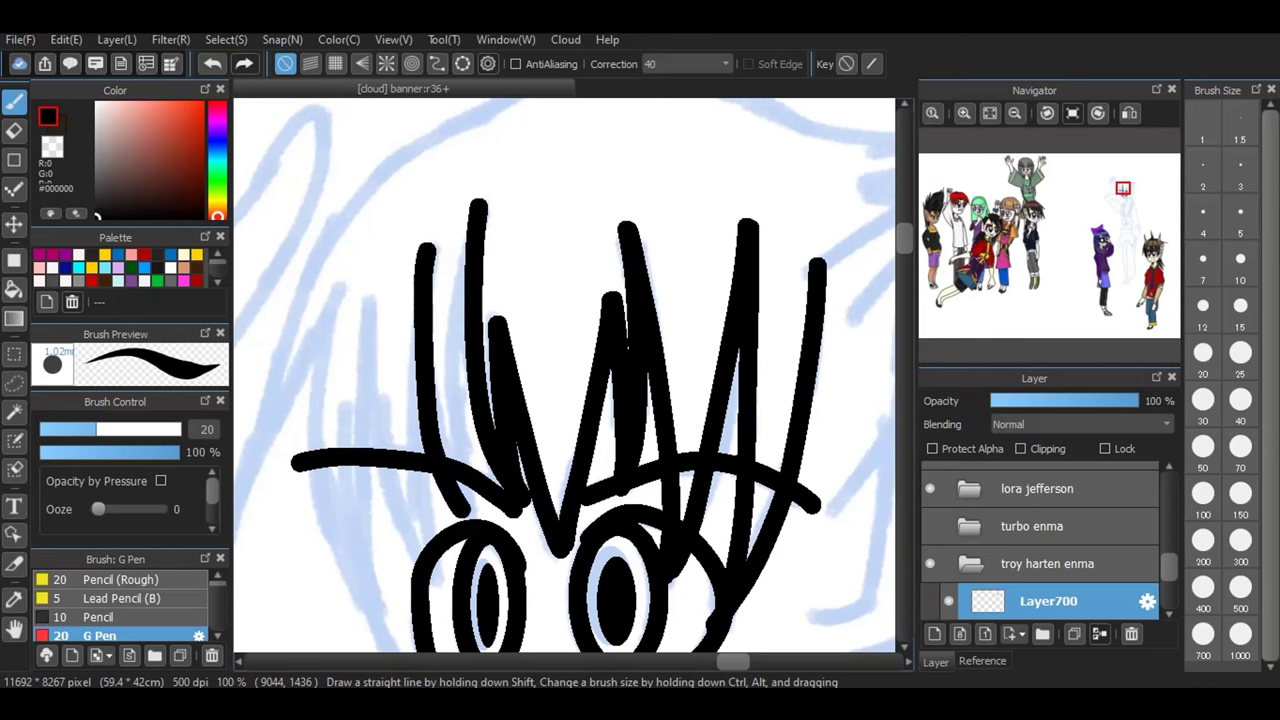
left_click_drag(477, 200, 455, 466)
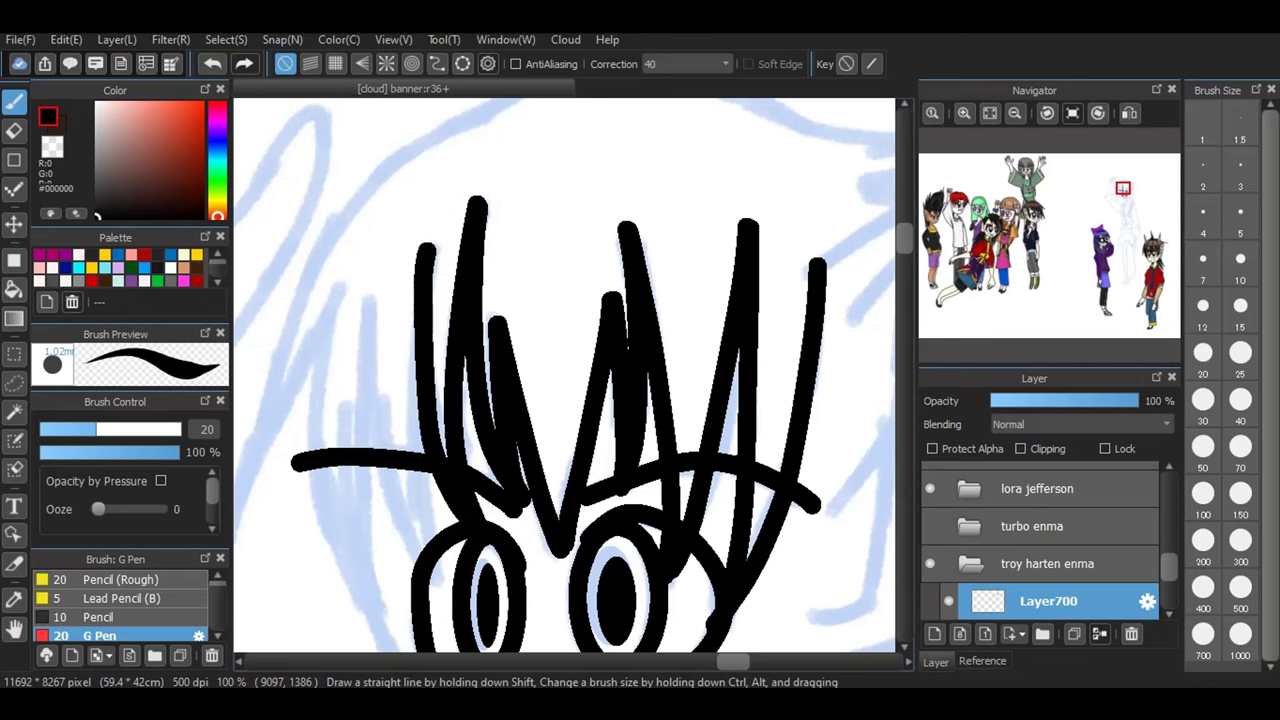
mouse_move(423, 245)
left_mouse_down()
mouse_move(411, 405)
mouse_move(423, 572)
left_mouse_up()
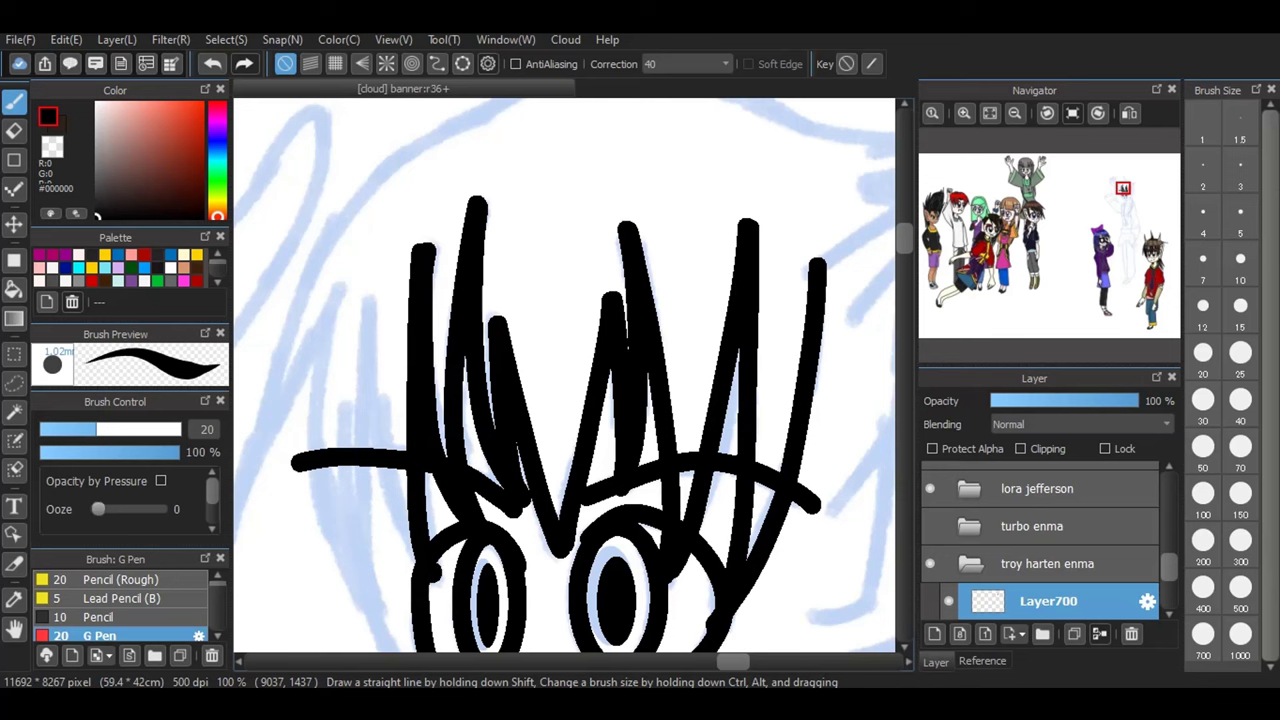
left_click(369, 304)
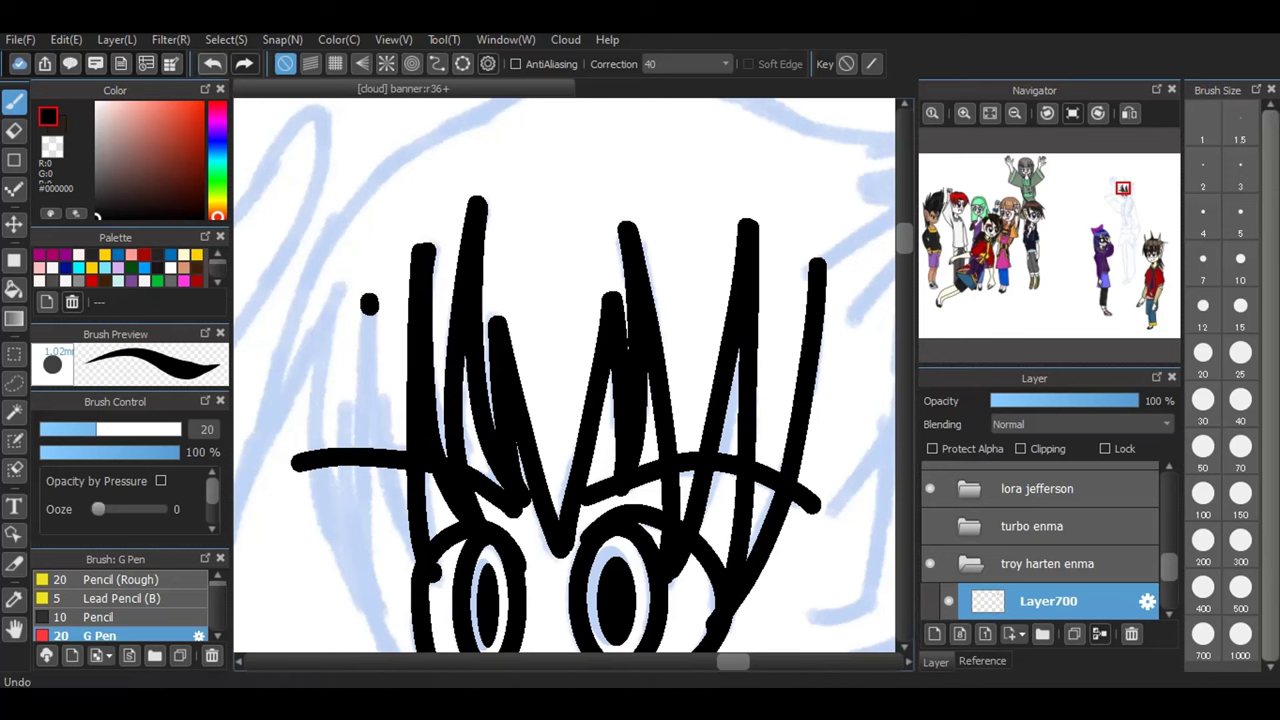
left_click(212, 63)
left_click(212, 63)
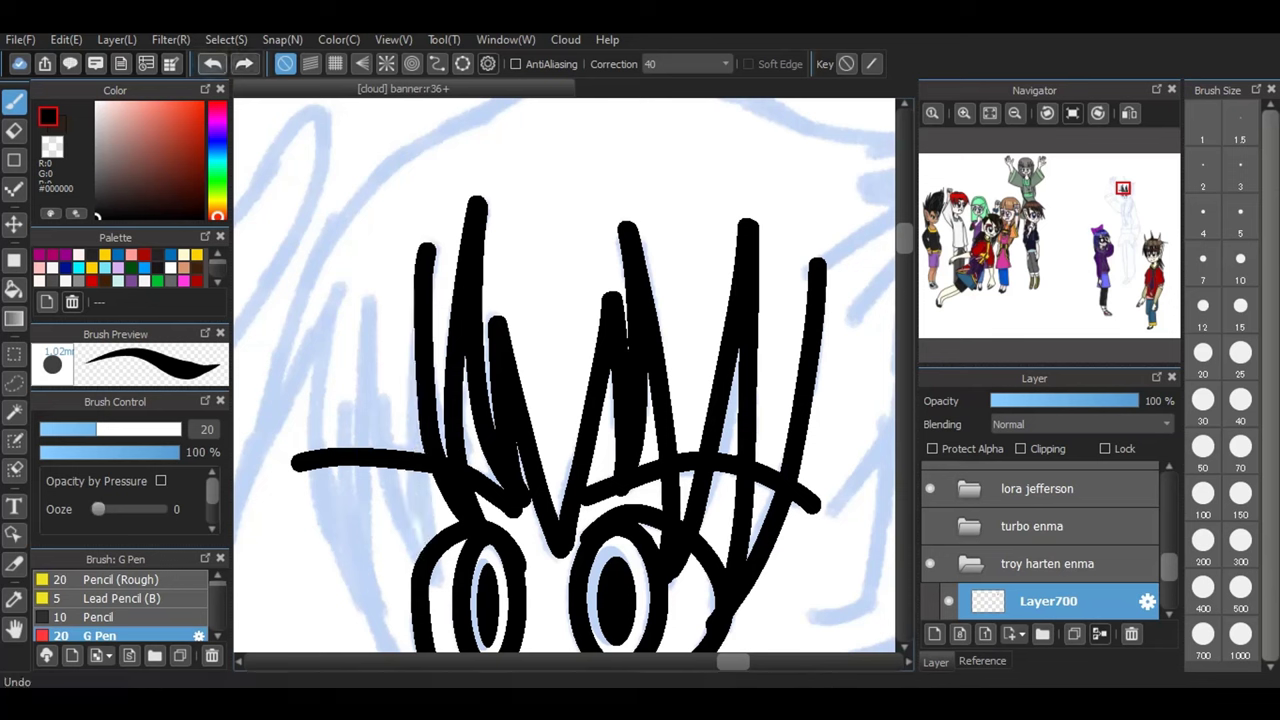
mouse_move(418, 250)
left_mouse_down()
mouse_move(410, 318)
mouse_move(430, 542)
left_mouse_up()
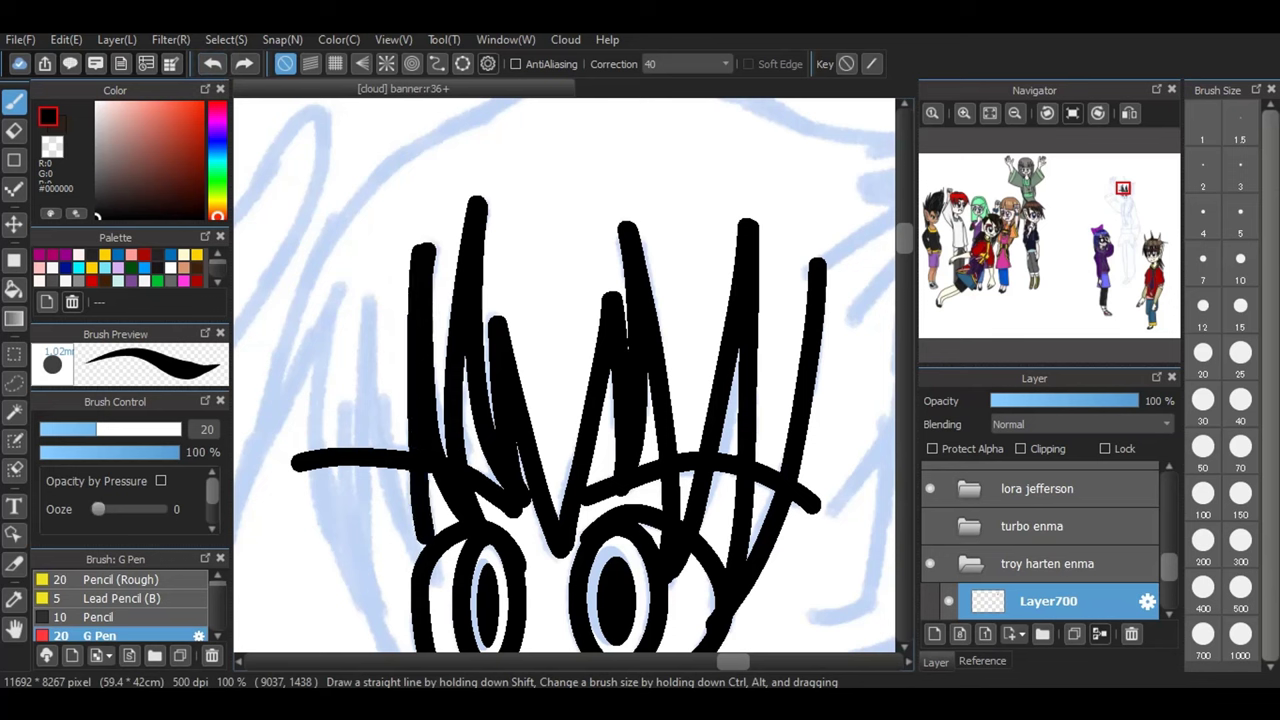
mouse_move(369, 292)
left_mouse_down()
mouse_move(382, 417)
mouse_move(440, 605)
left_mouse_up()
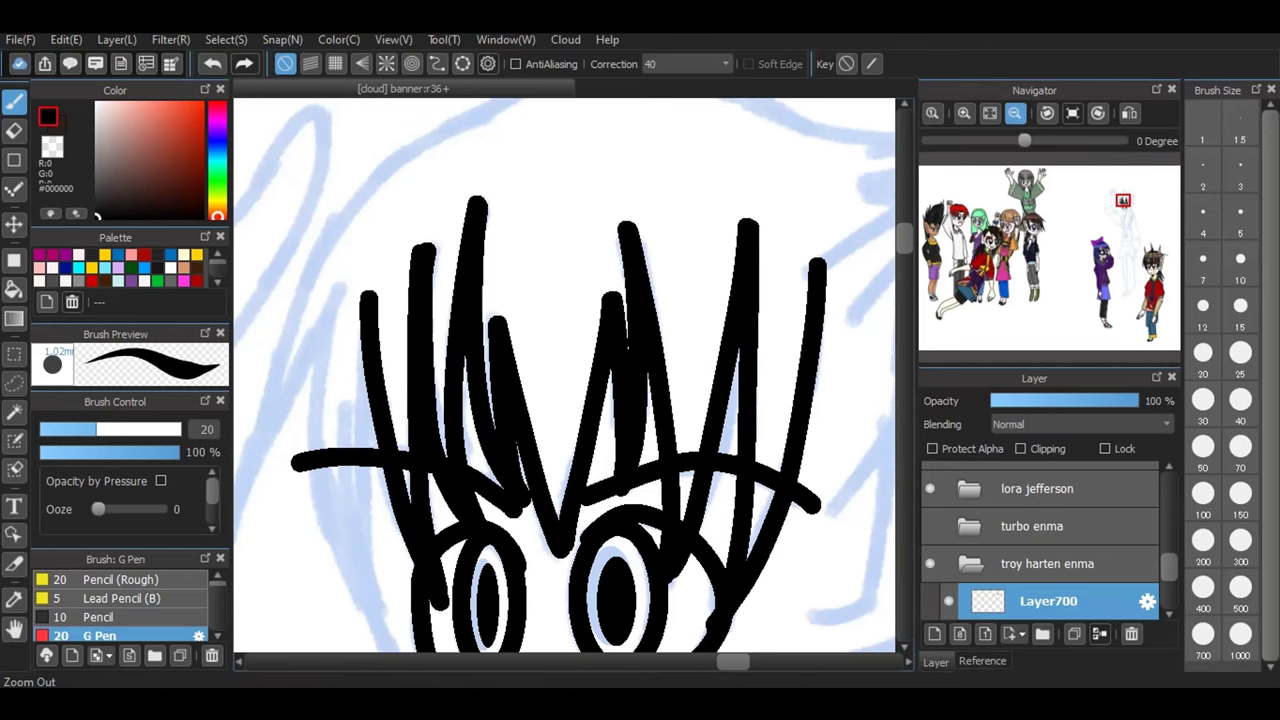
- Ink the outer outline of the large ear, from the outermost bang strand around to the earlobe beside the face
left_click(1014, 112)
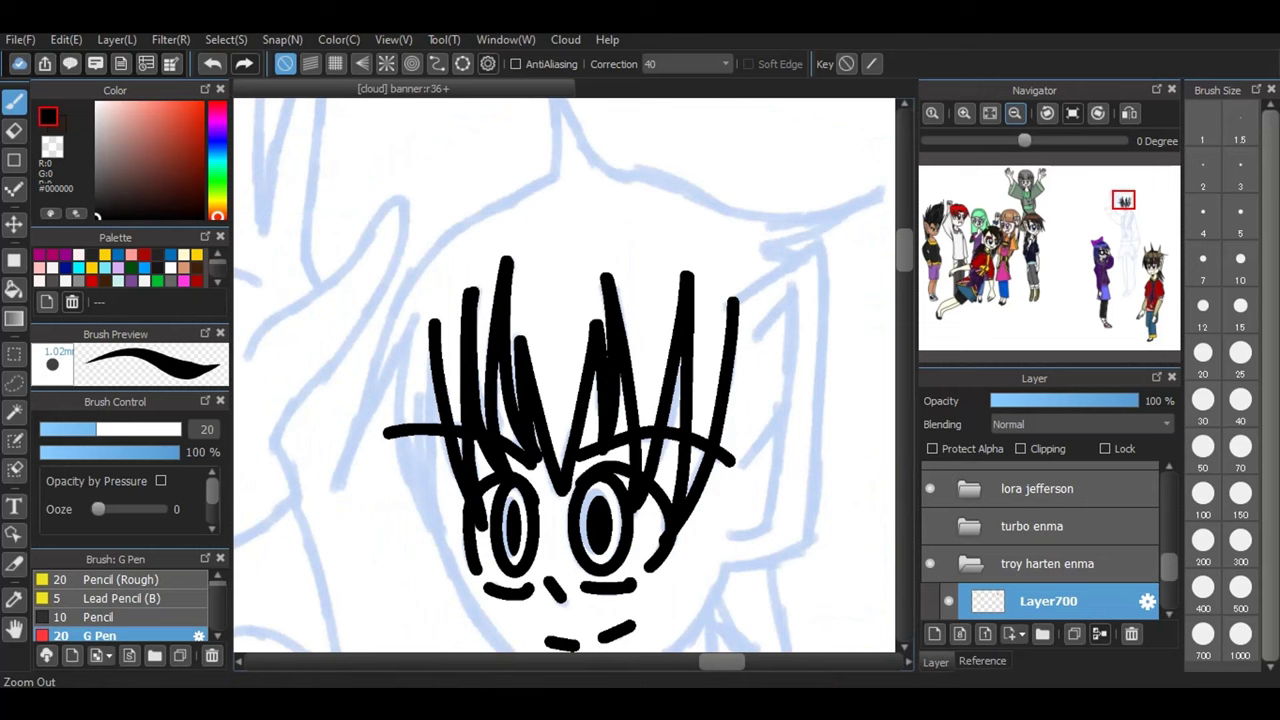
mouse_move(732, 300)
left_mouse_down()
mouse_move(803, 259)
mouse_move(820, 322)
mouse_move(810, 535)
mouse_move(787, 560)
mouse_move(722, 565)
left_mouse_up()
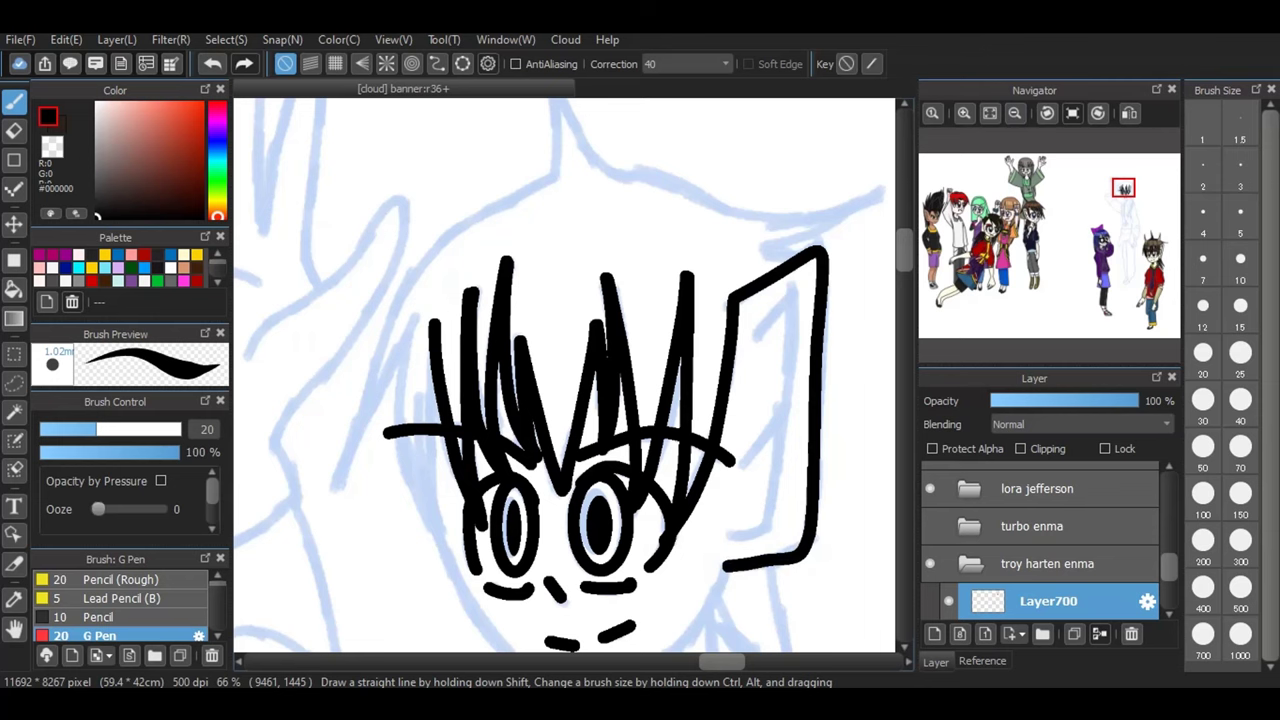
scroll(565, 375, "down", 3)
scroll(565, 375, "down", 2)
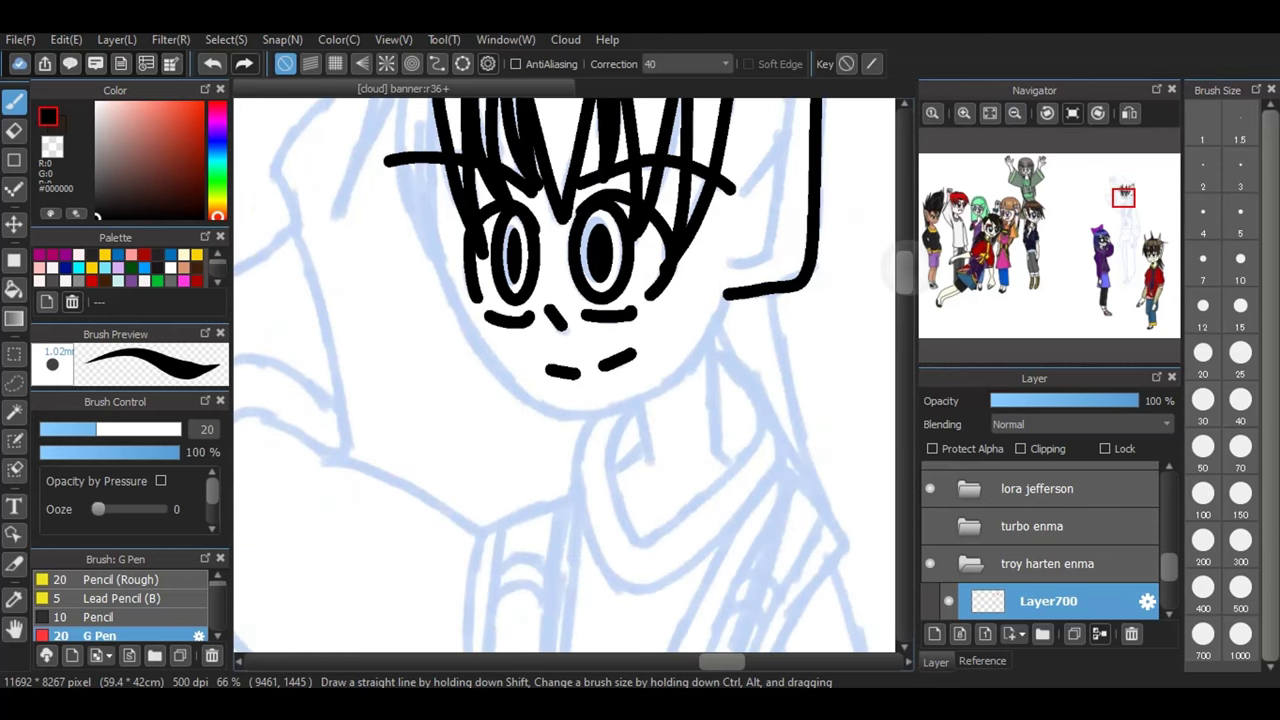
scroll(565, 375, "up", 5)
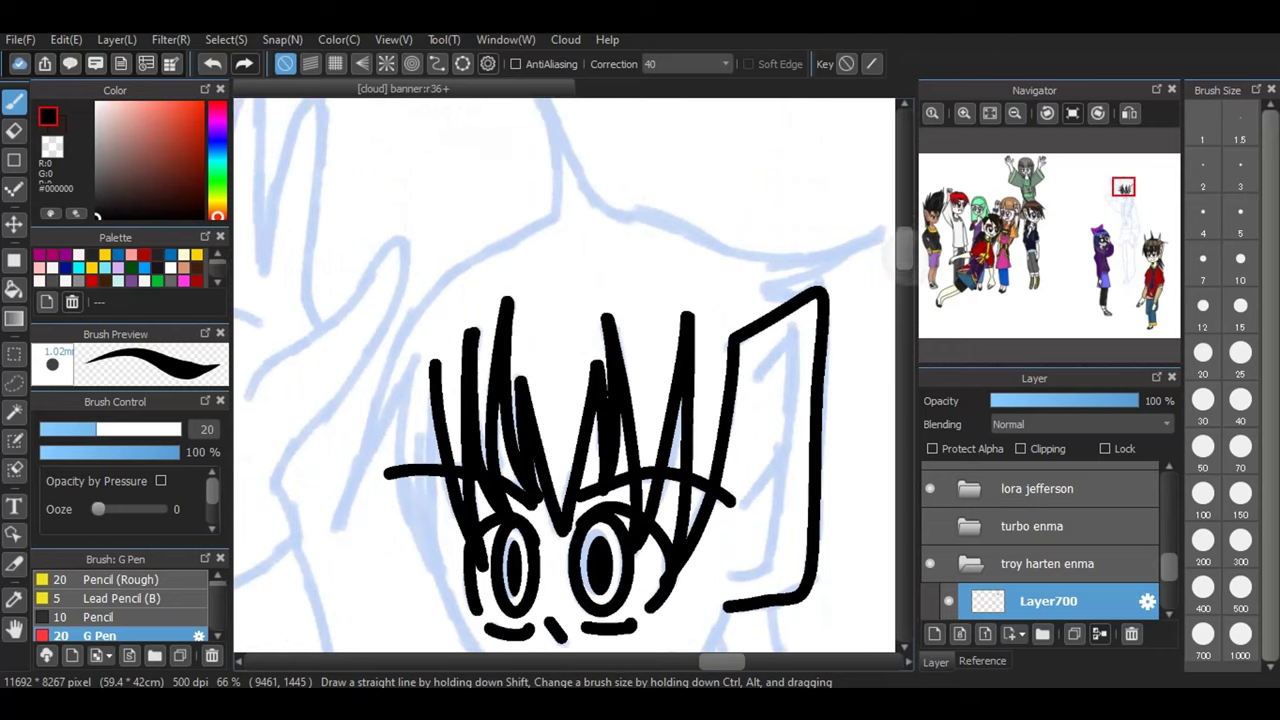
scroll(565, 375, "down", 3)
mouse_move(433, 146)
left_mouse_down()
mouse_move(440, 352)
mouse_move(456, 398)
left_mouse_up()
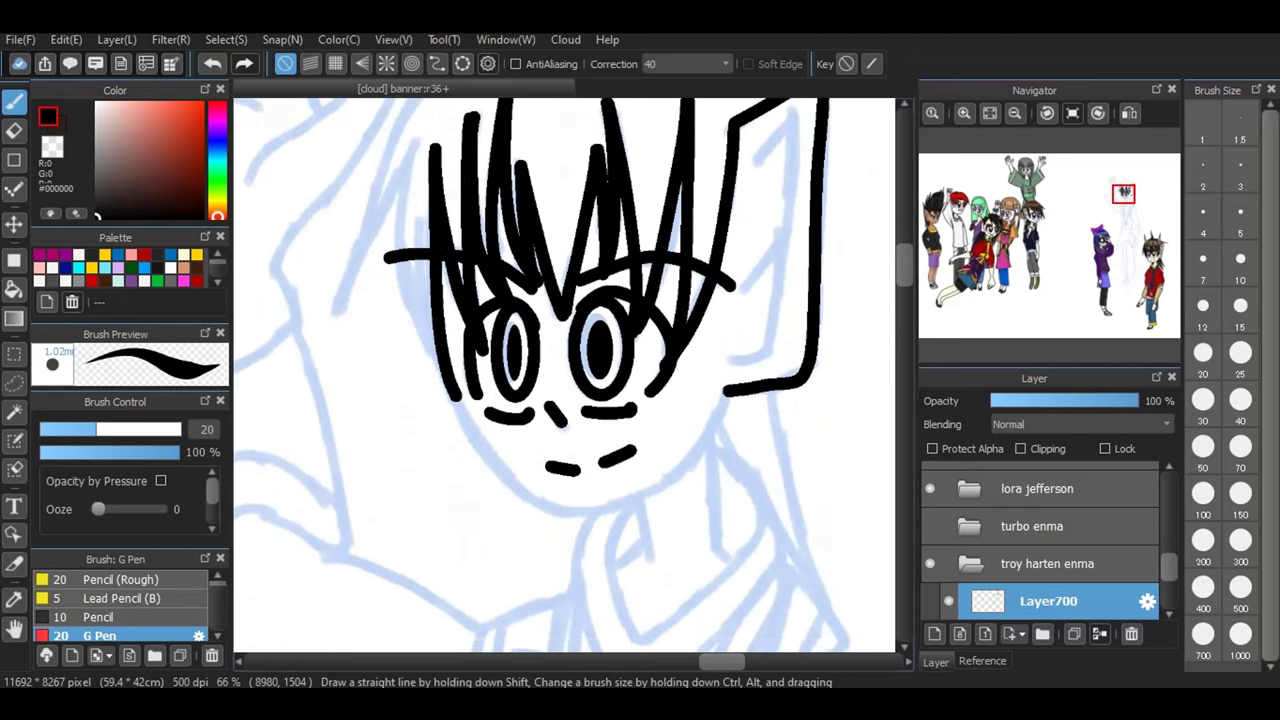
mouse_move(410, 236)
left_mouse_down()
mouse_move(416, 300)
mouse_move(466, 424)
left_mouse_up()
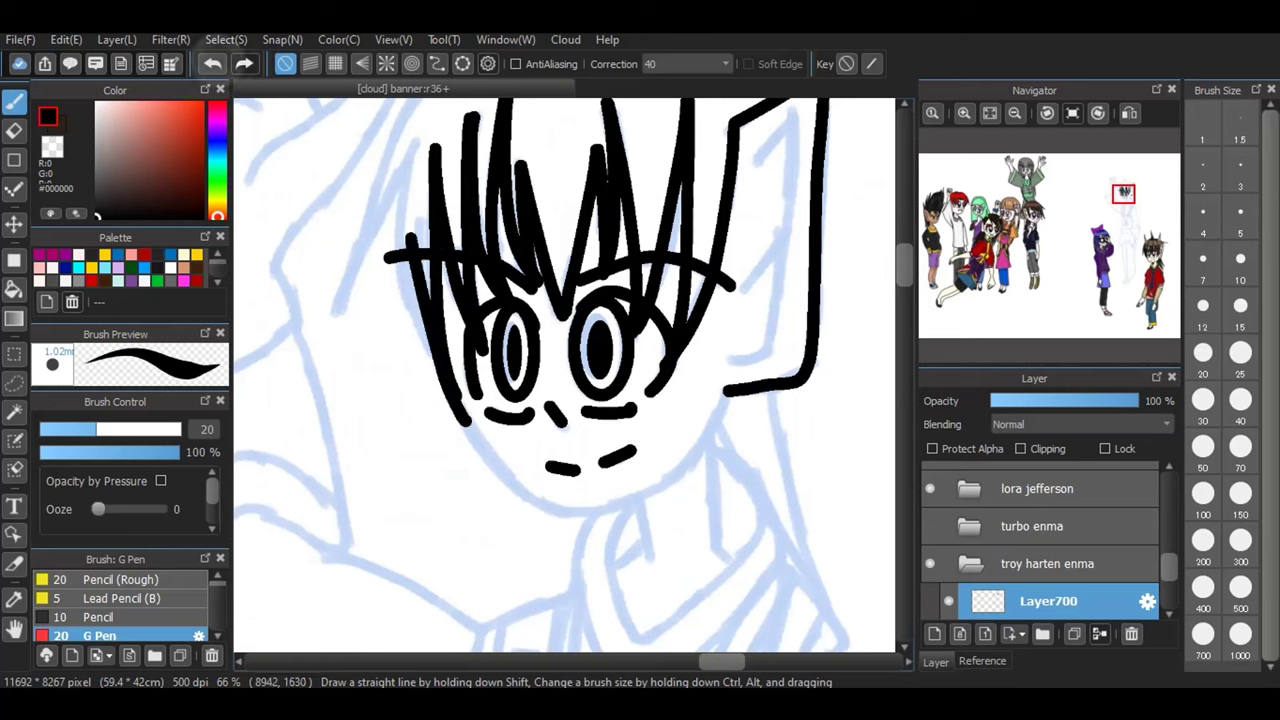
left_click(212, 63)
mouse_move(410, 216)
left_mouse_down()
mouse_move(464, 404)
mouse_move(525, 488)
mouse_move(588, 506)
mouse_move(670, 478)
mouse_move(719, 432)
mouse_move(726, 386)
left_mouse_up()
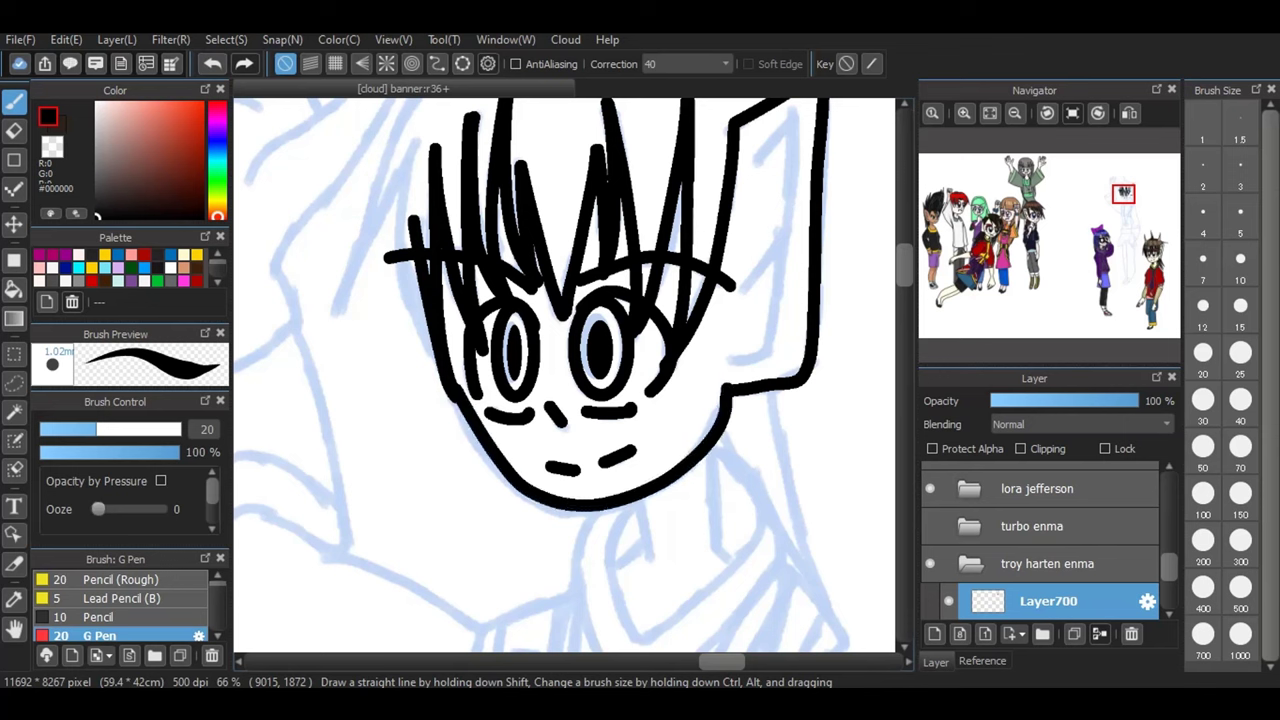
key("ctrl+z")
key("ctrl+z")
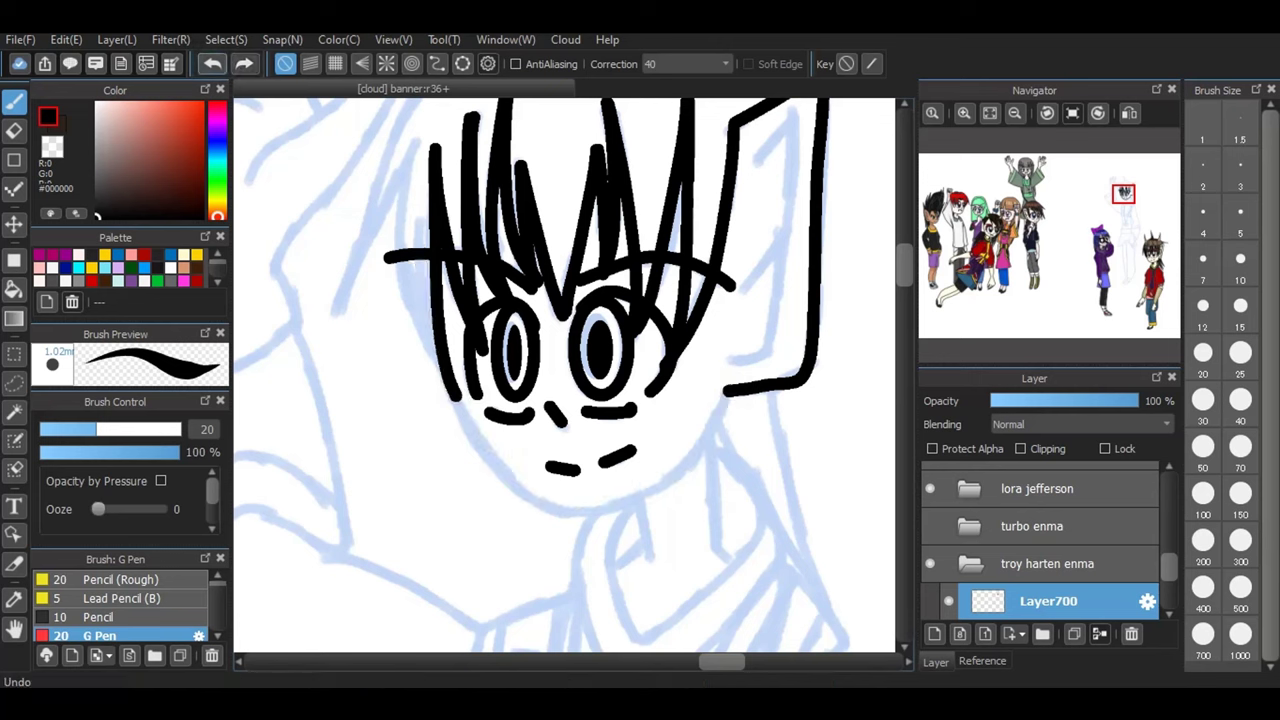
key("ctrl+z")
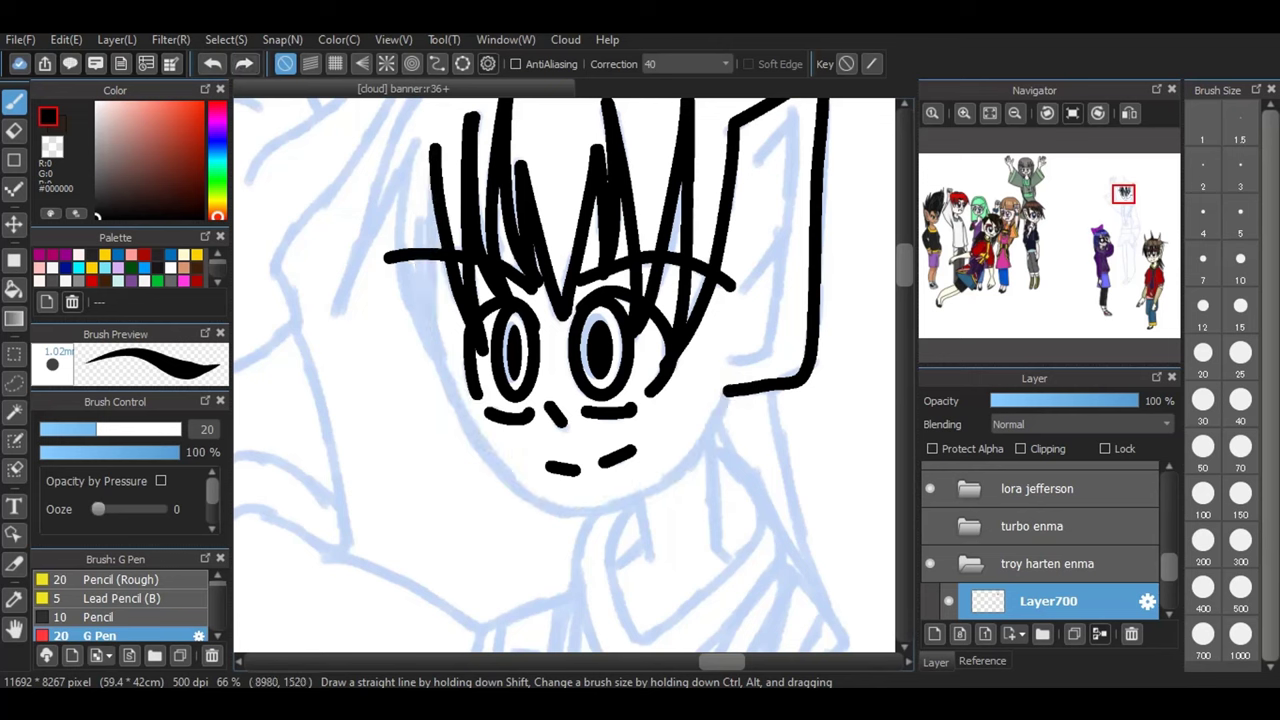
mouse_move(432, 148)
left_mouse_down()
mouse_move(442, 368)
mouse_move(540, 500)
mouse_move(620, 516)
mouse_move(712, 440)
mouse_move(736, 402)
mouse_move(728, 384)
left_mouse_up()
key("ctrl+z")
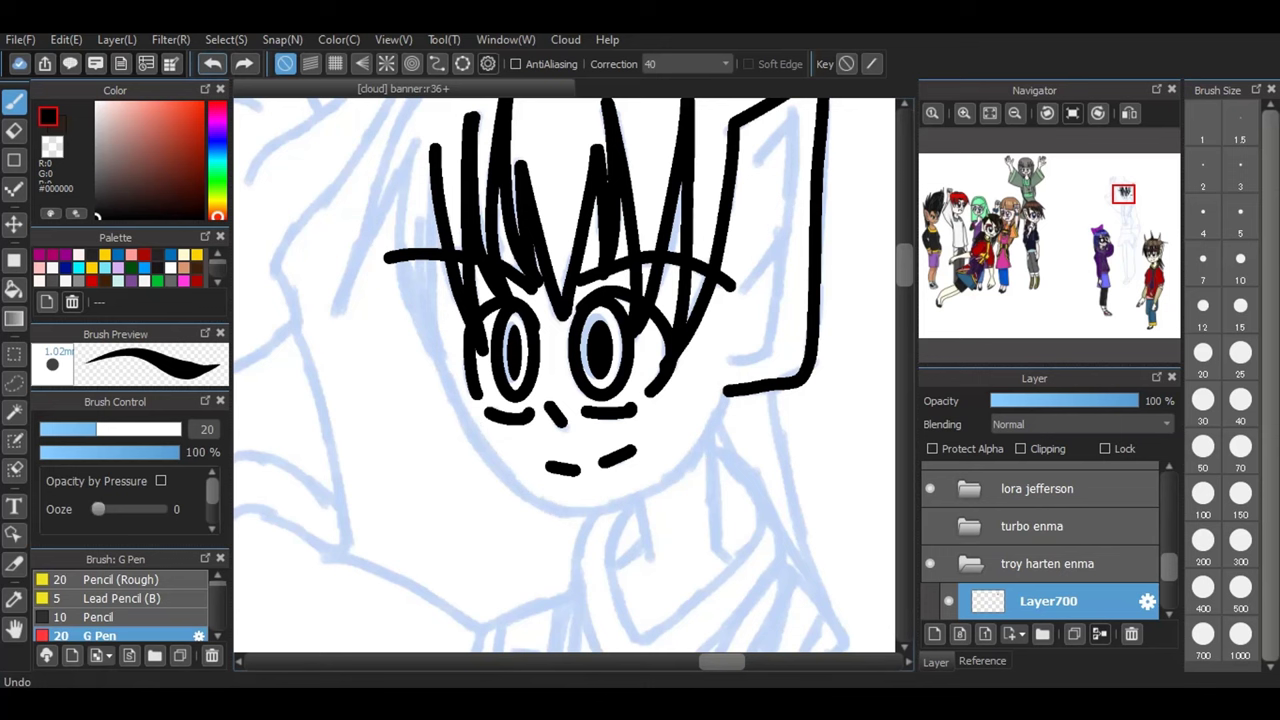
- Ink the two outermost bang strands along the side of the face opposite the large ear
mouse_move(435, 195)
left_mouse_down()
mouse_move(433, 320)
mouse_move(447, 373)
left_mouse_up()
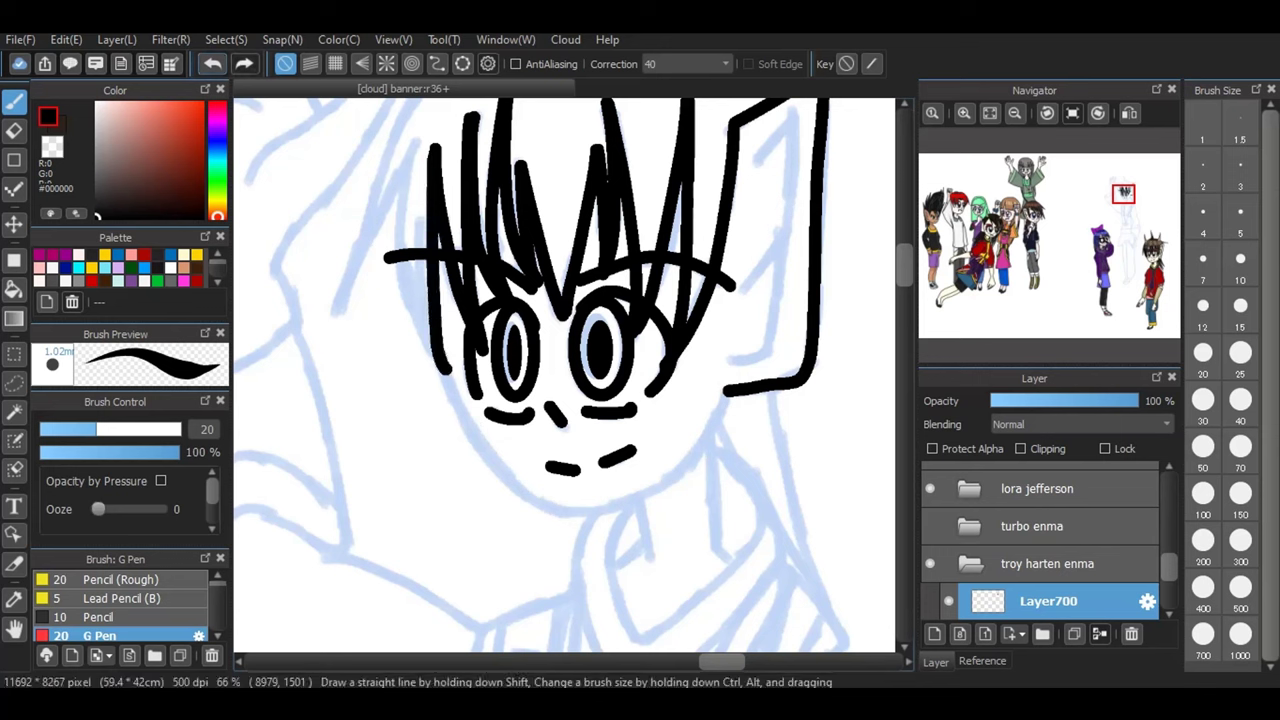
left_click_drag(410, 218, 428, 336)
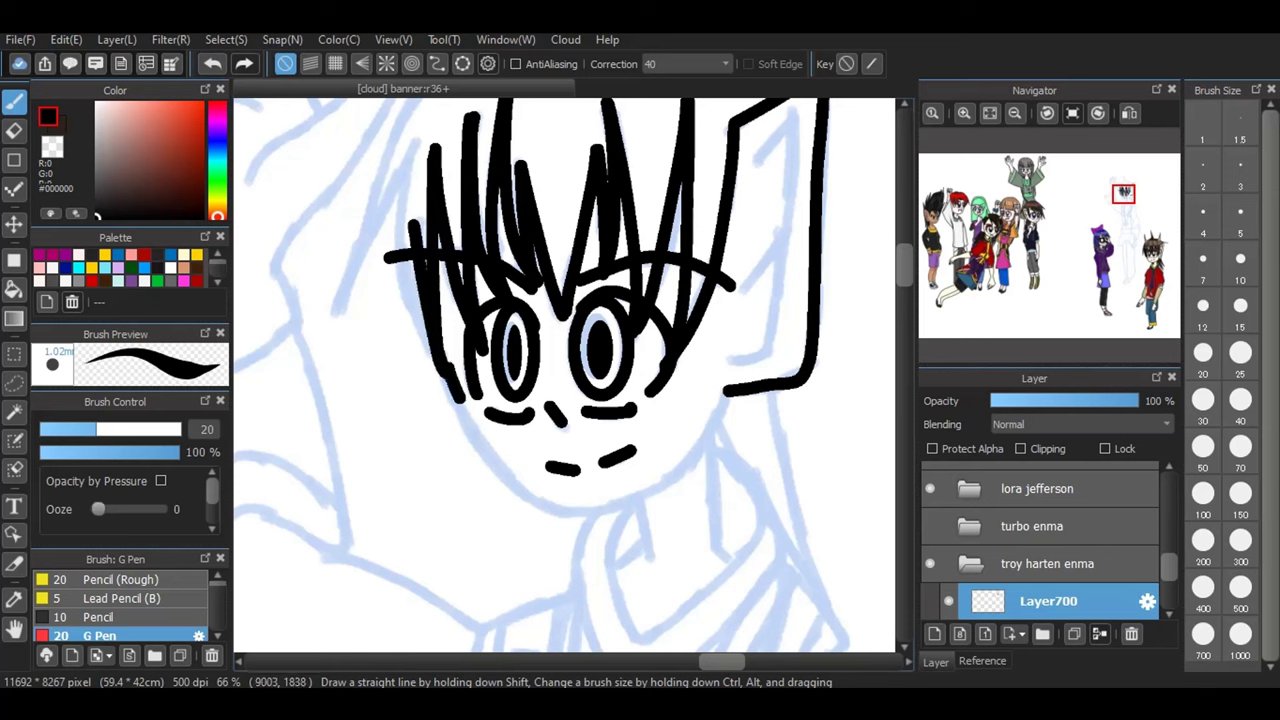
left_click(212, 63)
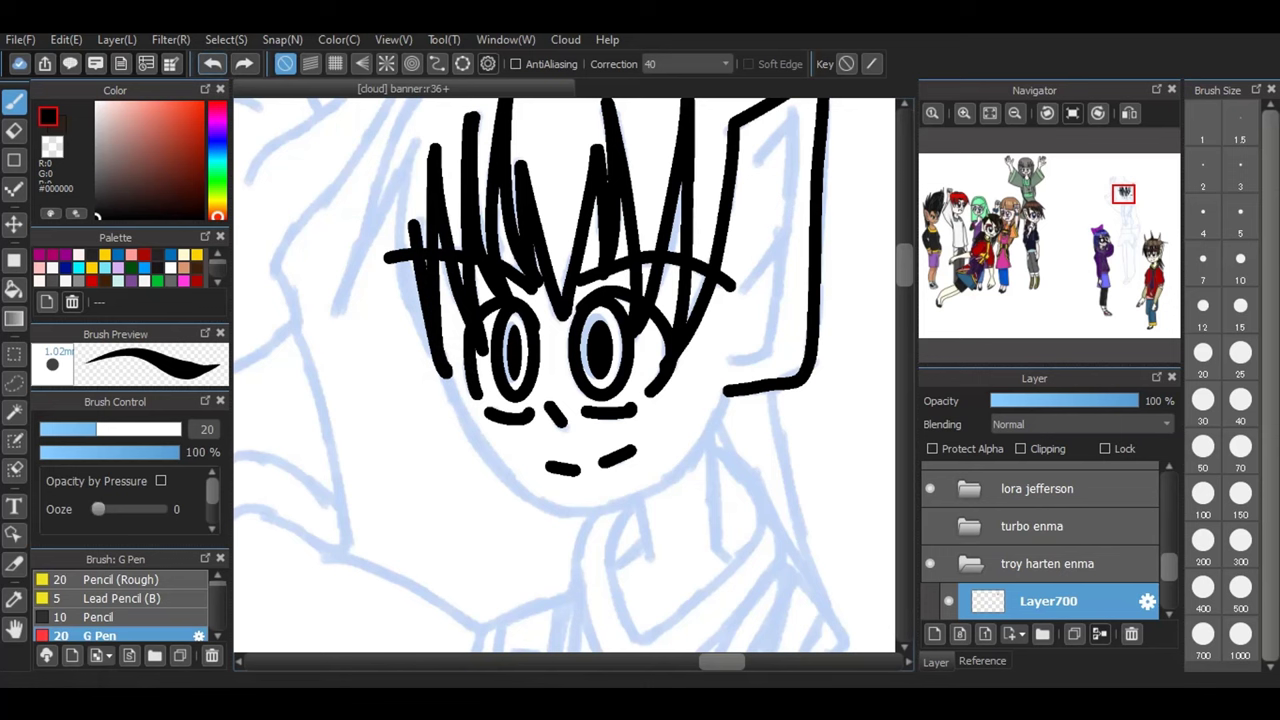
- Ink the jawline from the outer bangs around the chin to the earlobe, and add the inner fold lines inside the ear
mouse_move(445, 370)
left_mouse_down()
mouse_move(485, 448)
mouse_move(545, 503)
mouse_move(628, 495)
mouse_move(692, 462)
mouse_move(724, 418)
mouse_move(722, 393)
left_mouse_up()
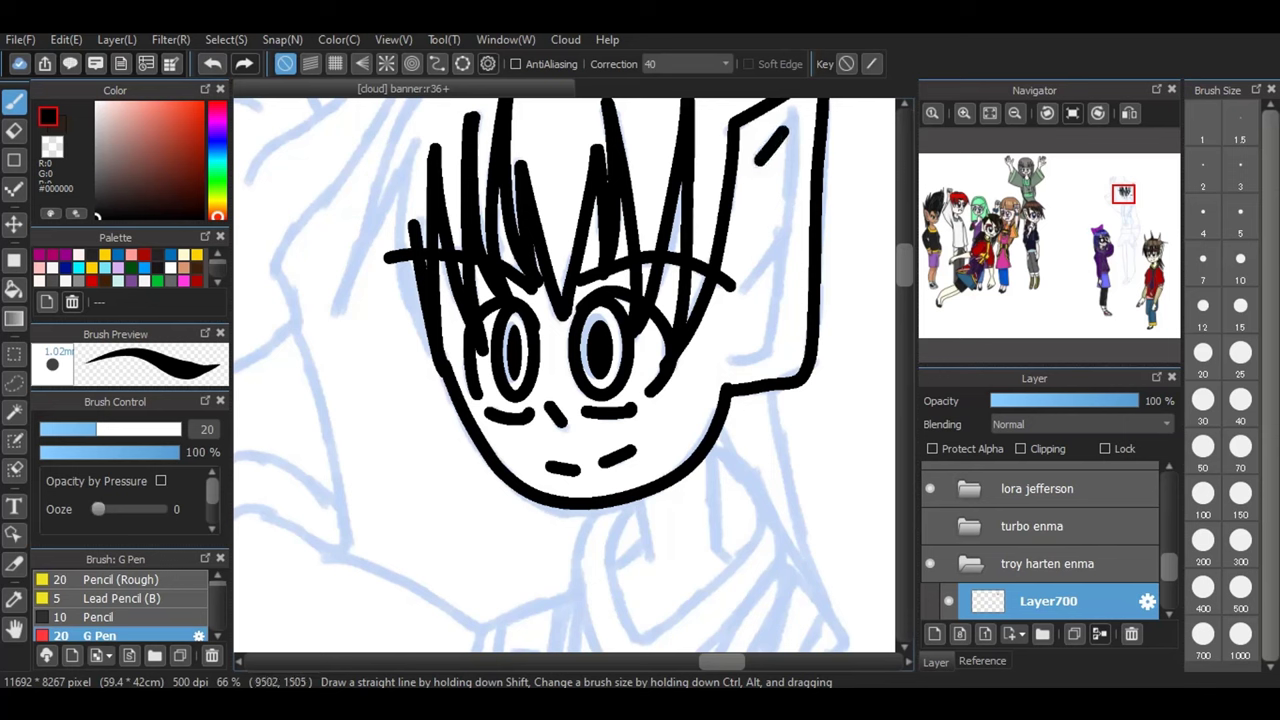
mouse_move(785, 132)
left_mouse_down()
mouse_move(800, 111)
mouse_move(760, 364)
mouse_move(718, 358)
left_mouse_up()
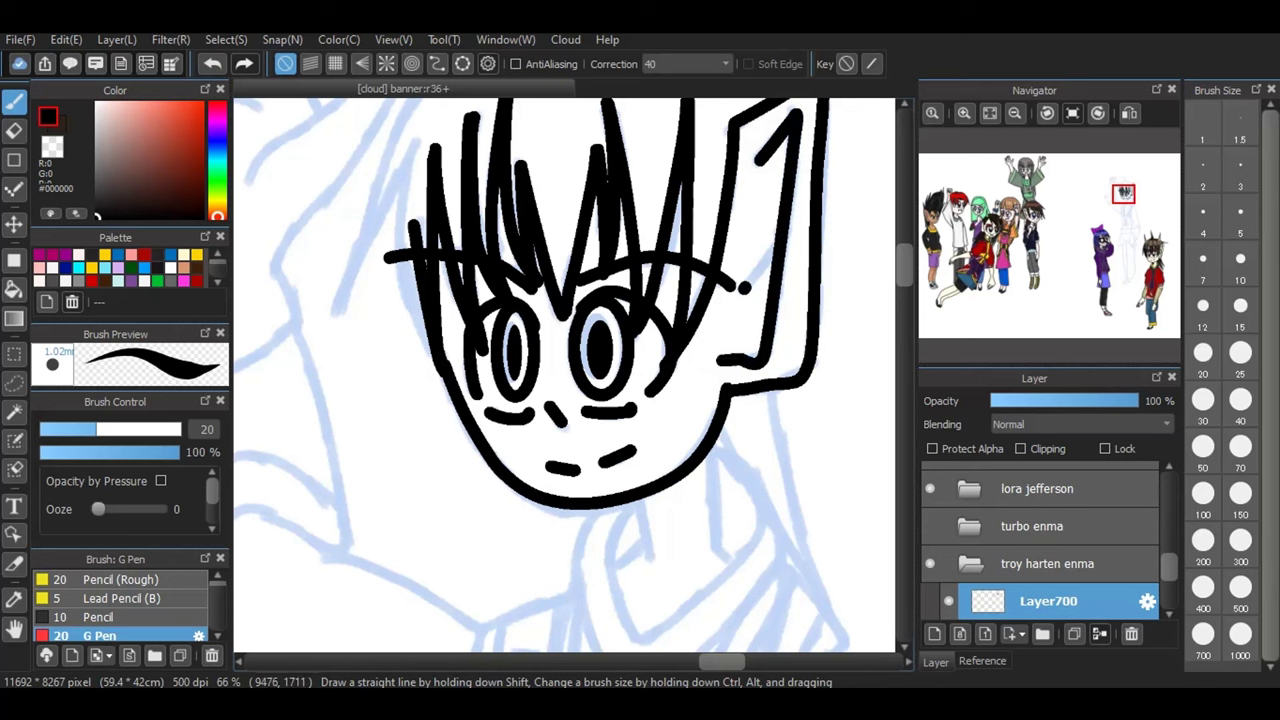
left_click_drag(765, 262, 777, 228)
- Ink the hair outline over the crown with its upright spike, the notched flick above the ear and the pointed side lock
scroll(565, 375, "up", 3)
scroll(565, 375, "up", 5)
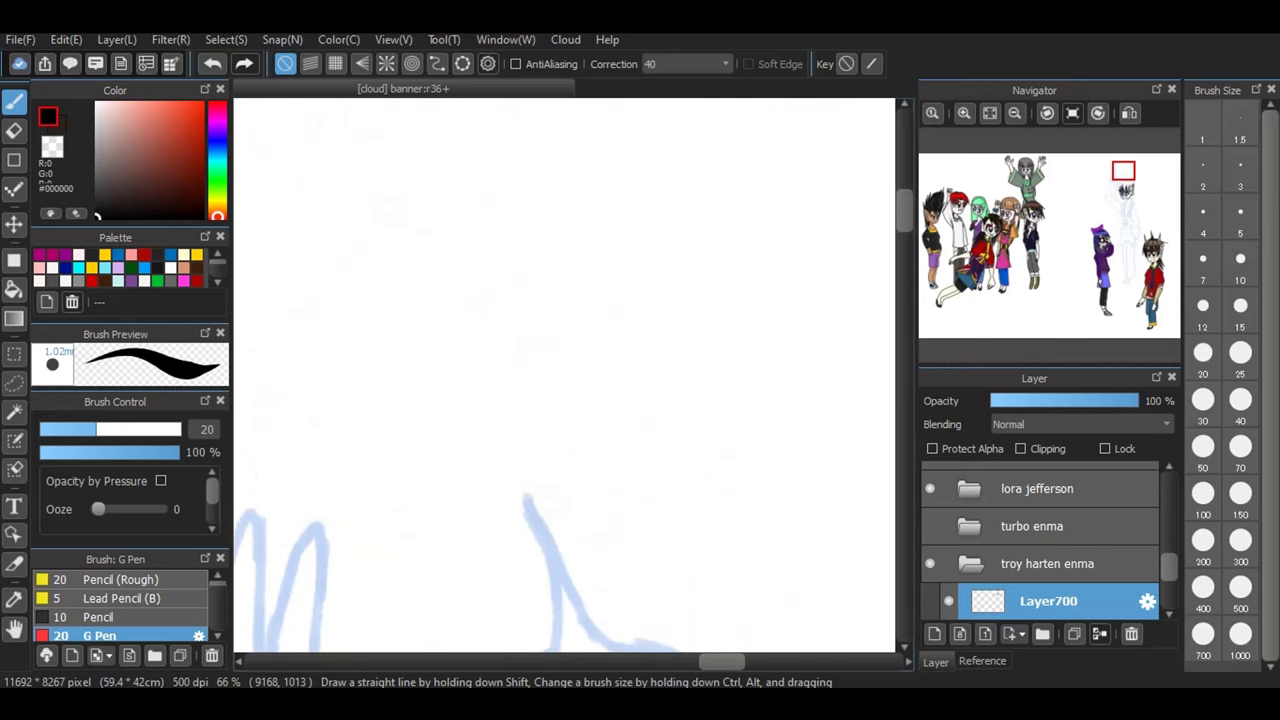
scroll(565, 375, "down", 5)
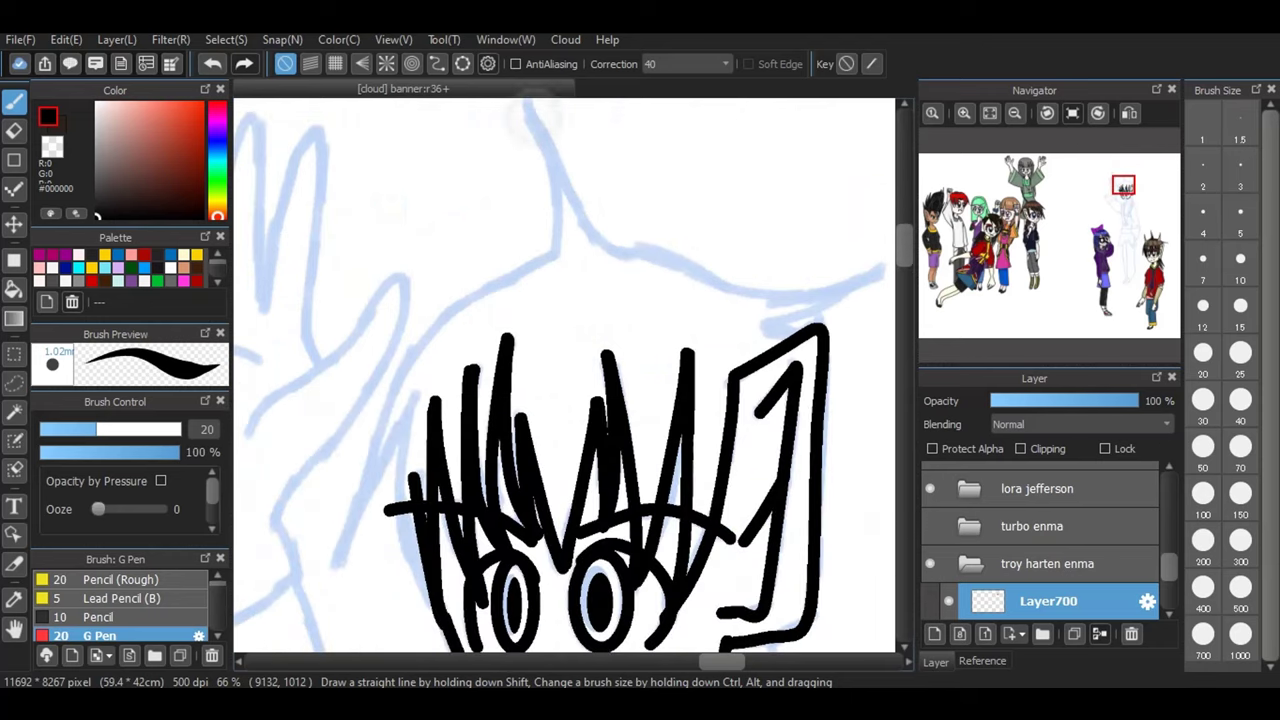
mouse_move(524, 102)
left_mouse_down()
mouse_move(590, 212)
mouse_move(634, 254)
mouse_move(746, 294)
left_mouse_up()
left_click(212, 63)
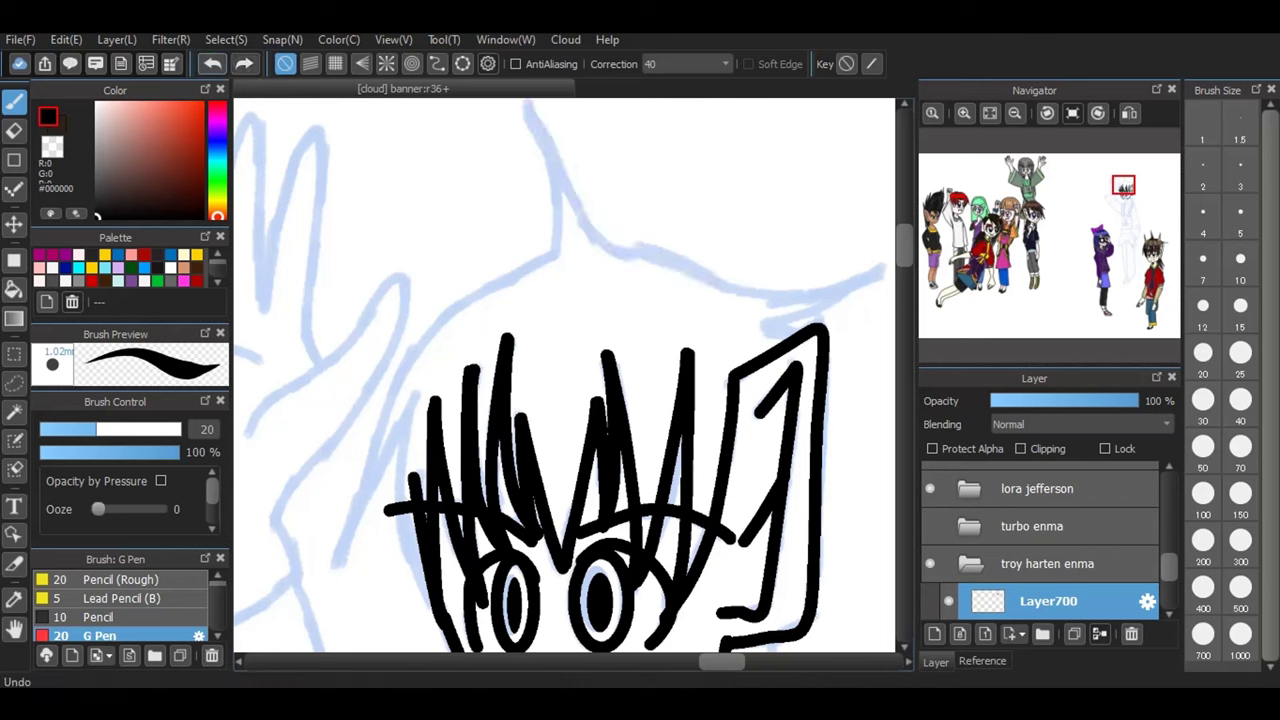
mouse_move(524, 102)
left_mouse_down()
mouse_move(568, 230)
mouse_move(558, 258)
left_mouse_up()
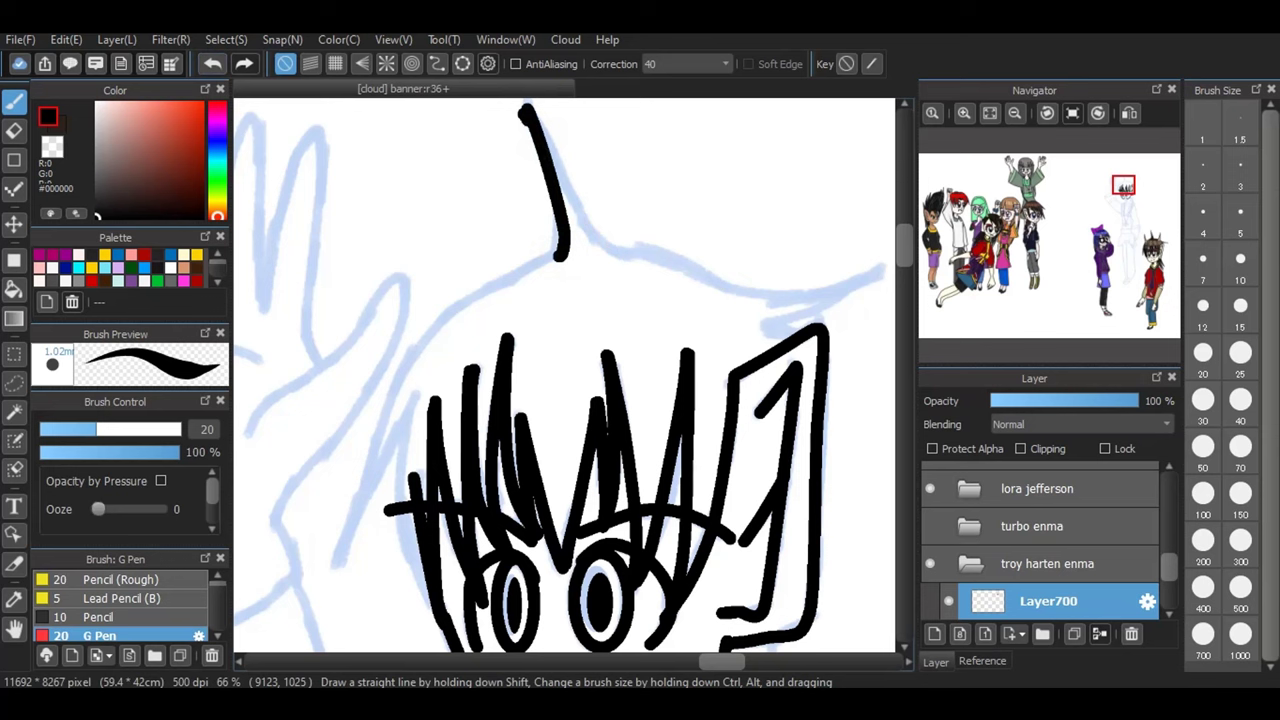
mouse_move(522, 110)
left_mouse_down()
mouse_move(560, 178)
mouse_move(620, 240)
left_mouse_up()
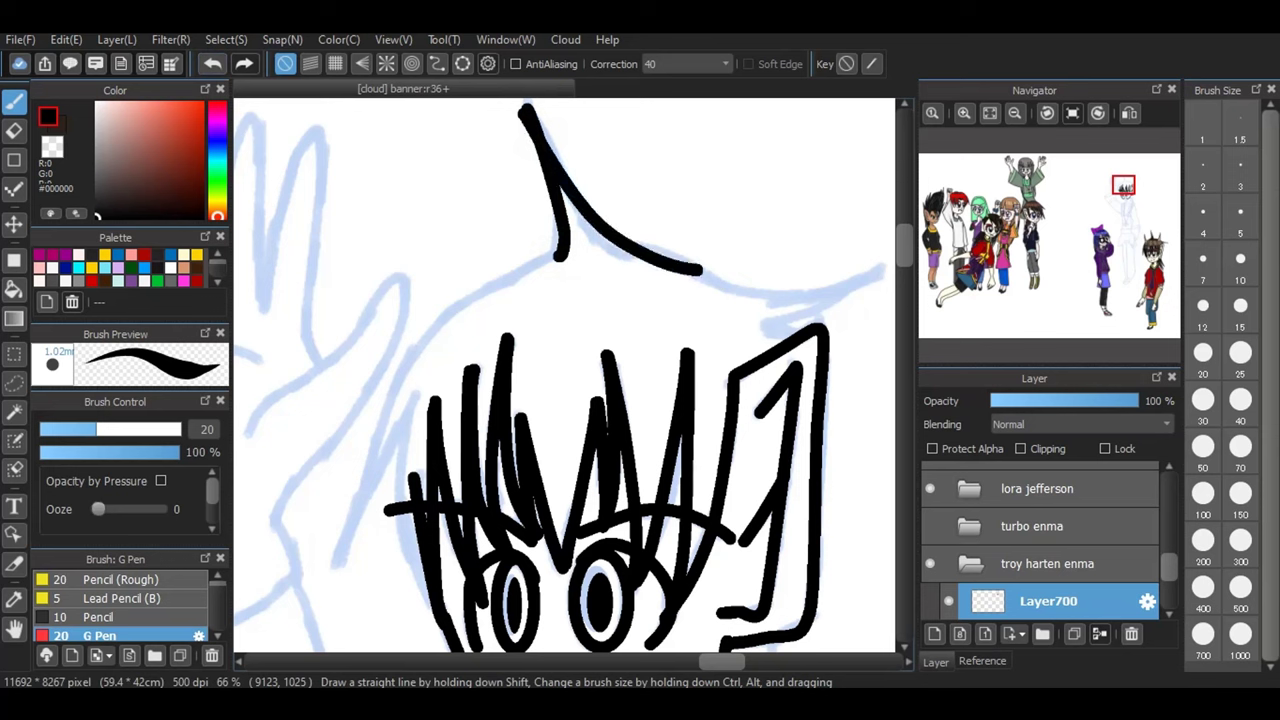
left_click(212, 63)
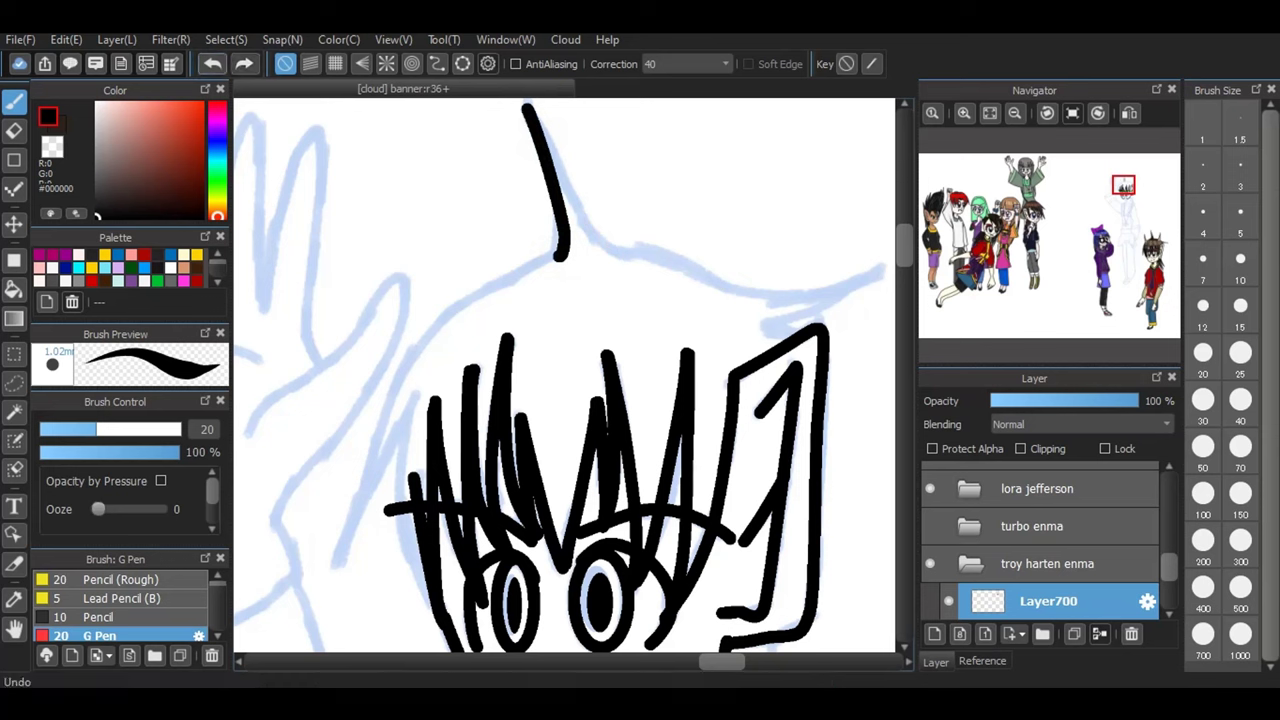
mouse_move(338, 565)
left_mouse_down()
mouse_move(402, 372)
mouse_move(456, 305)
mouse_move(568, 254)
left_mouse_up()
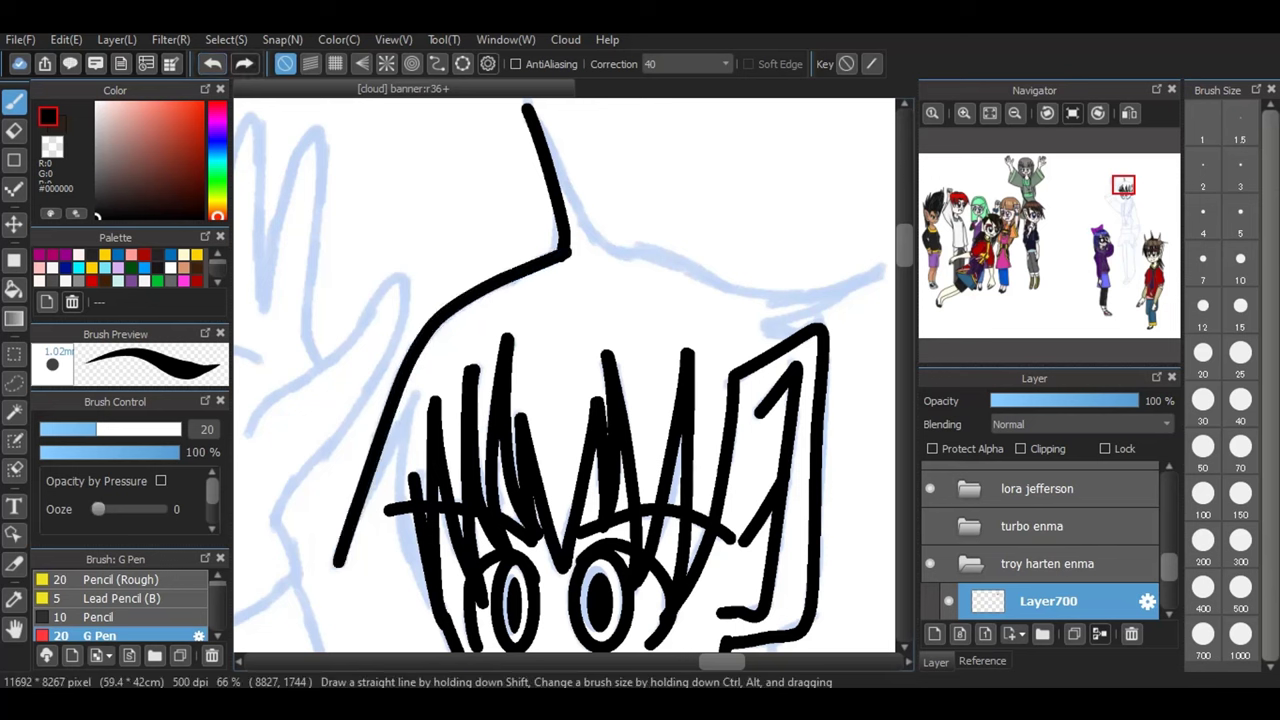
mouse_move(528, 108)
left_mouse_down()
mouse_move(596, 236)
mouse_move(624, 253)
mouse_move(793, 297)
mouse_move(890, 264)
left_mouse_up()
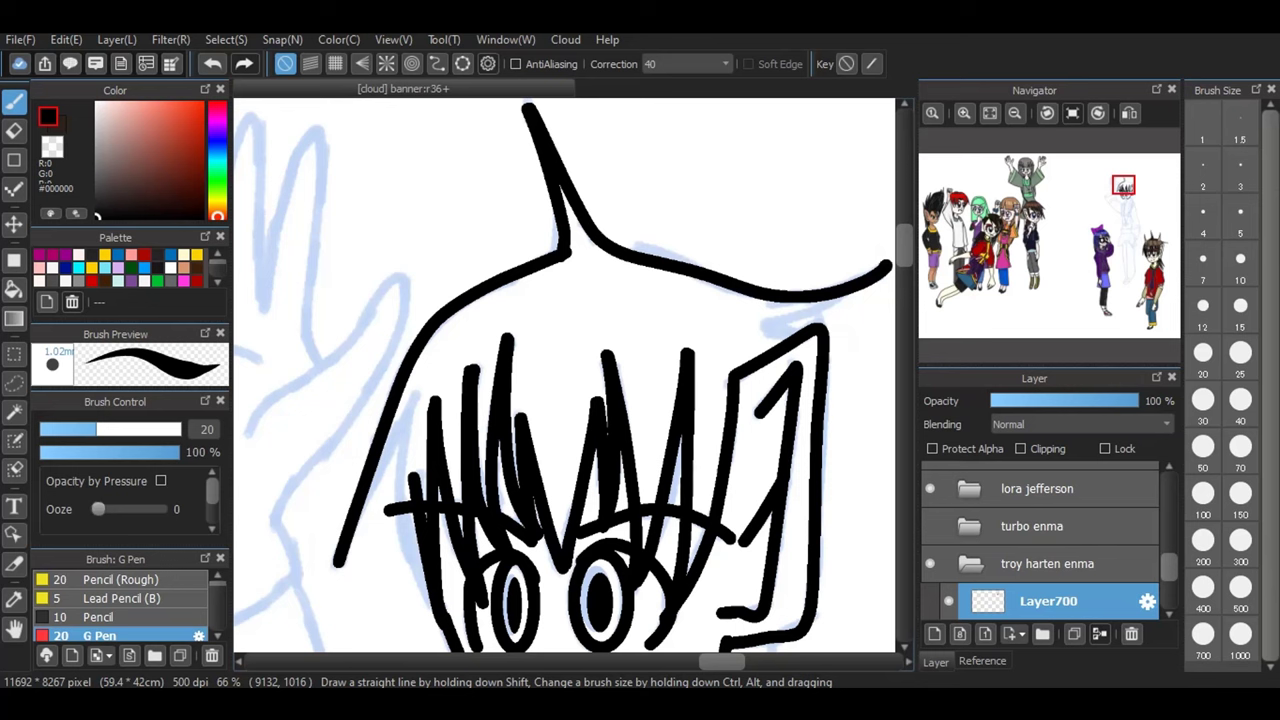
left_click_drag(762, 322, 848, 298)
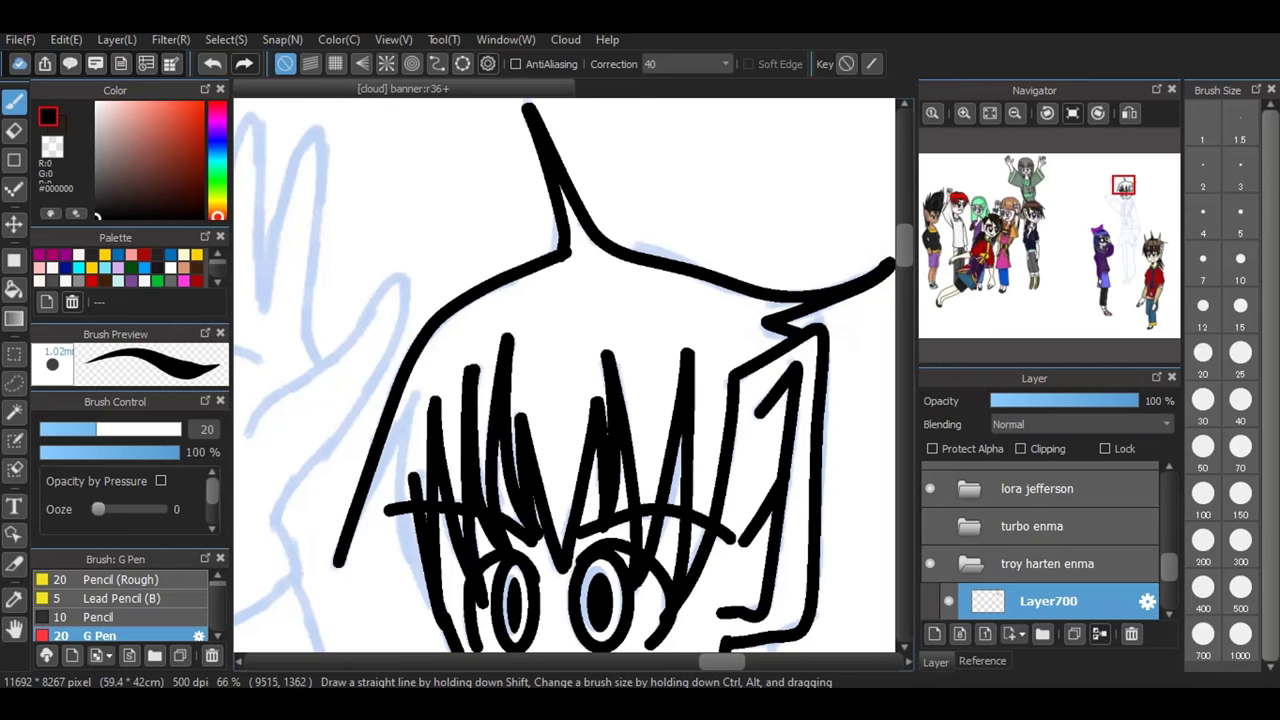
left_click_drag(414, 400, 338, 564)
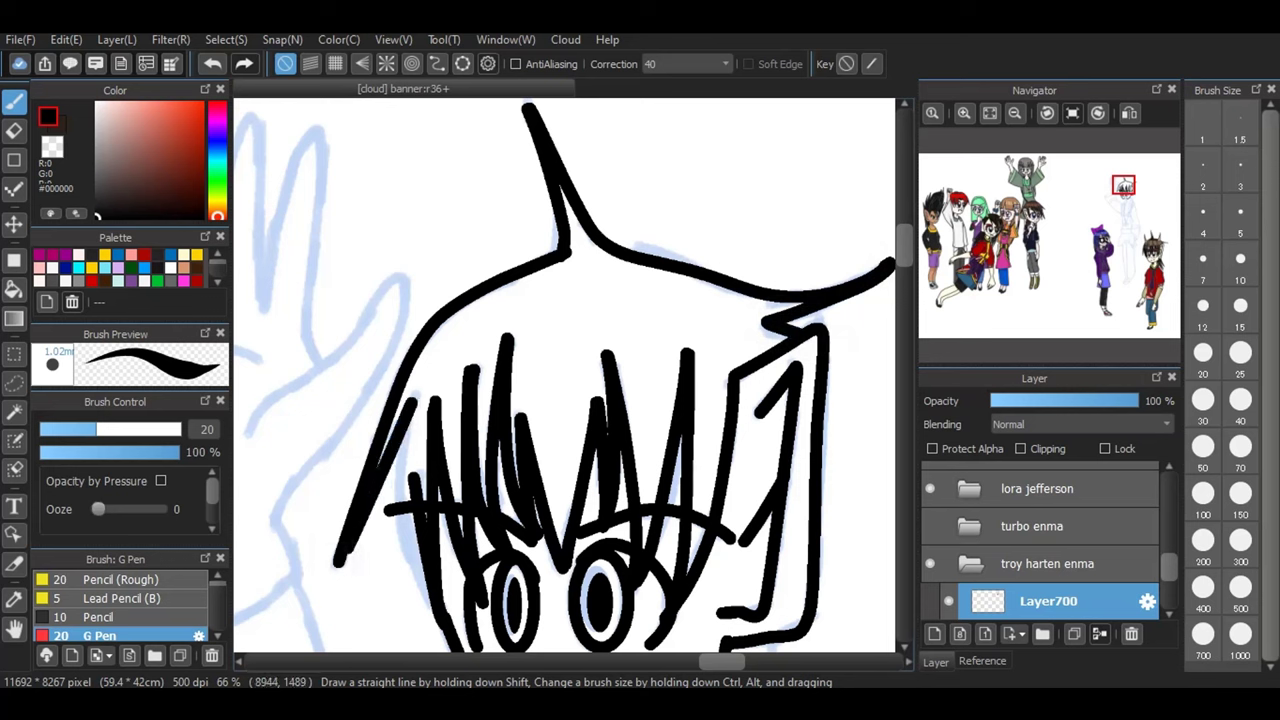
mouse_move(412, 412)
left_mouse_down()
mouse_move(404, 538)
mouse_move(432, 618)
mouse_move(462, 650)
left_mouse_up()
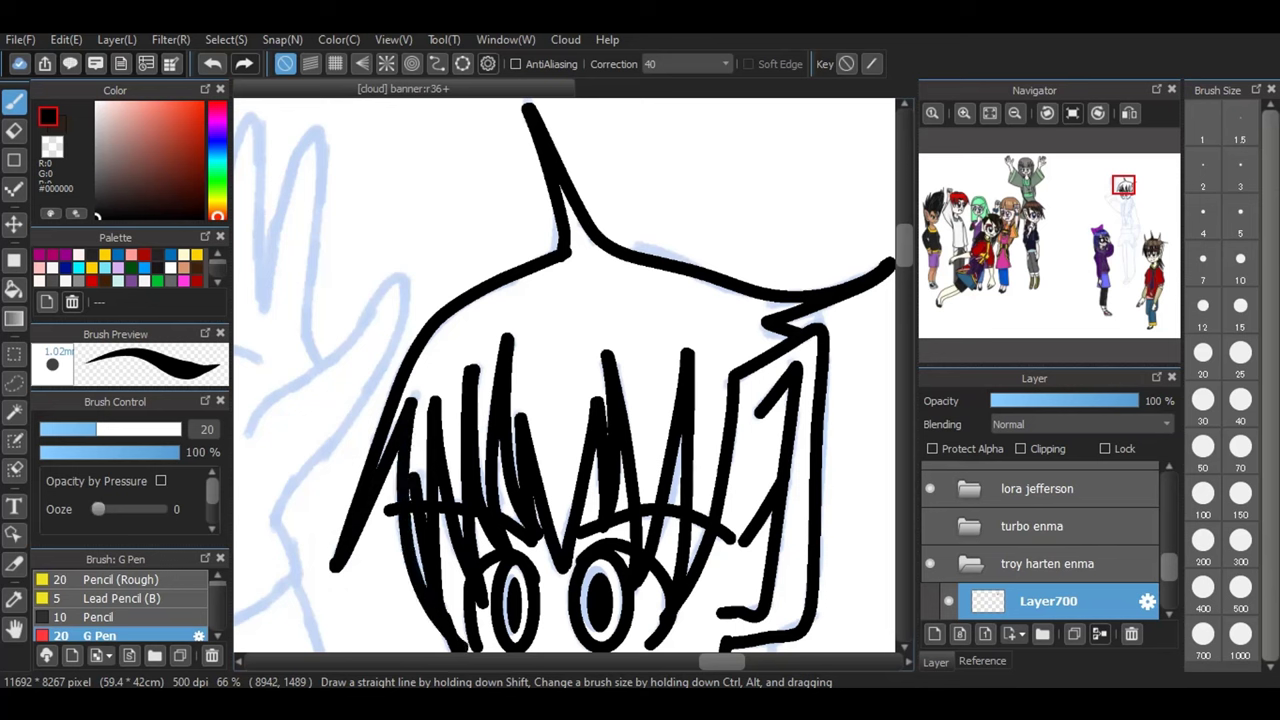
key("ctrl+z")
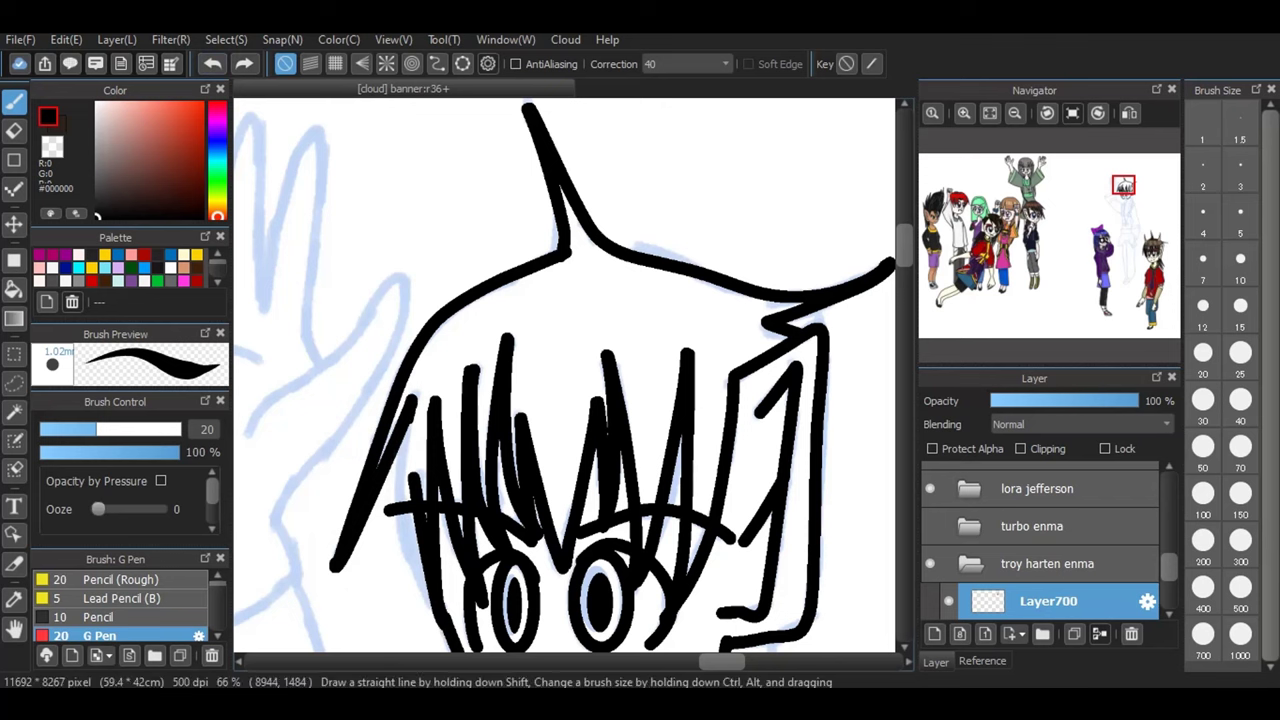
mouse_move(413, 420)
left_mouse_down()
mouse_move(386, 520)
mouse_move(408, 604)
mouse_move(442, 634)
left_mouse_up()
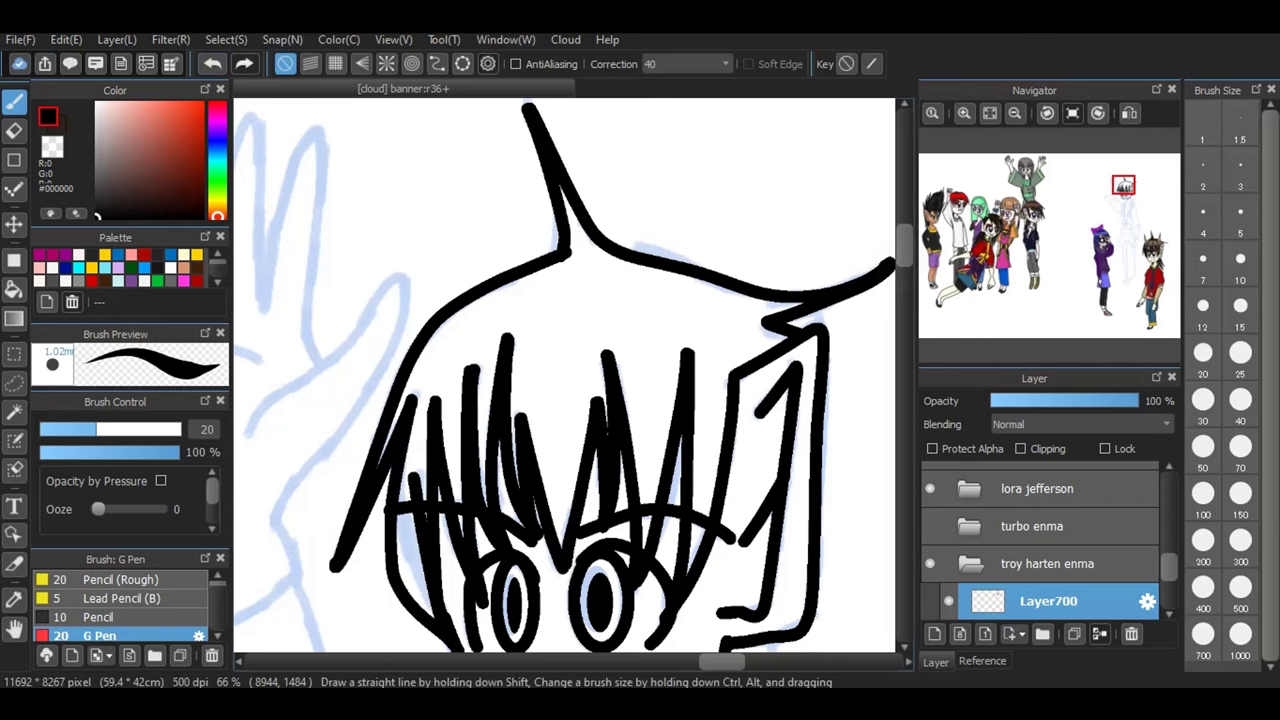
scroll(565, 375, "down", 3)
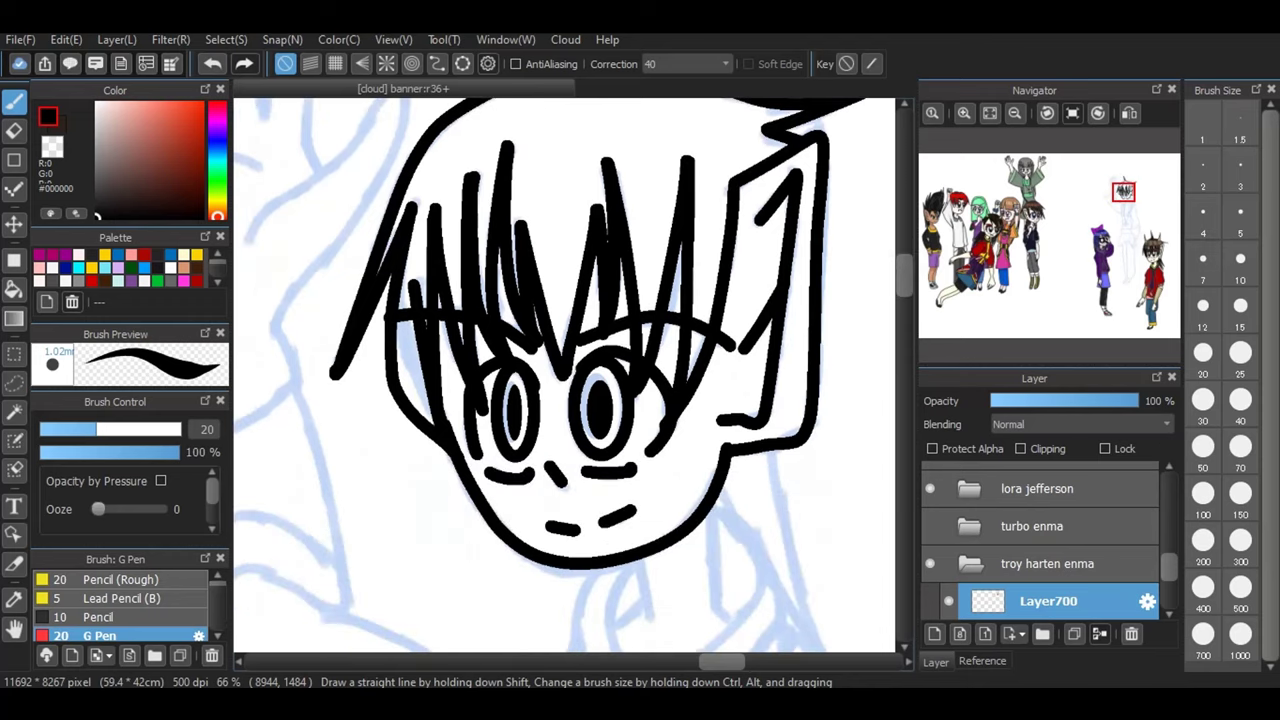
key("ctrl+z")
mouse_move(408, 222)
left_mouse_down()
mouse_move(410, 366)
mouse_move(428, 418)
left_mouse_up()
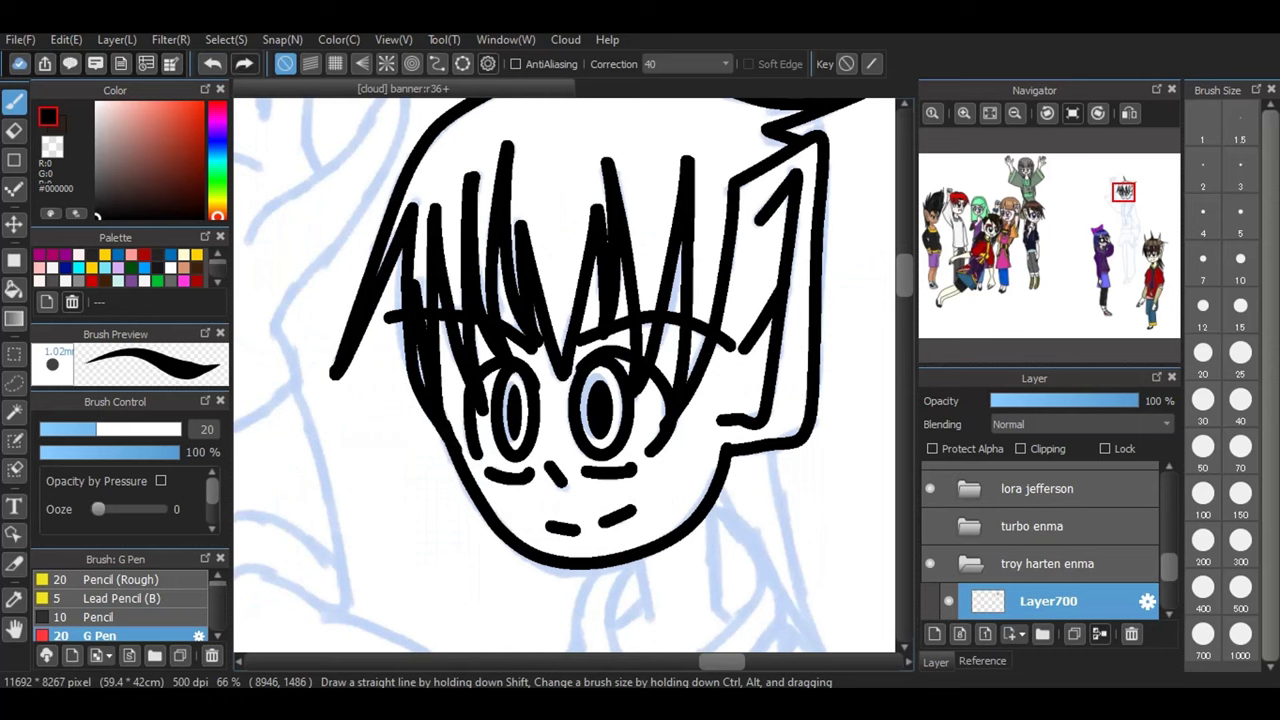
key("ctrl+z")
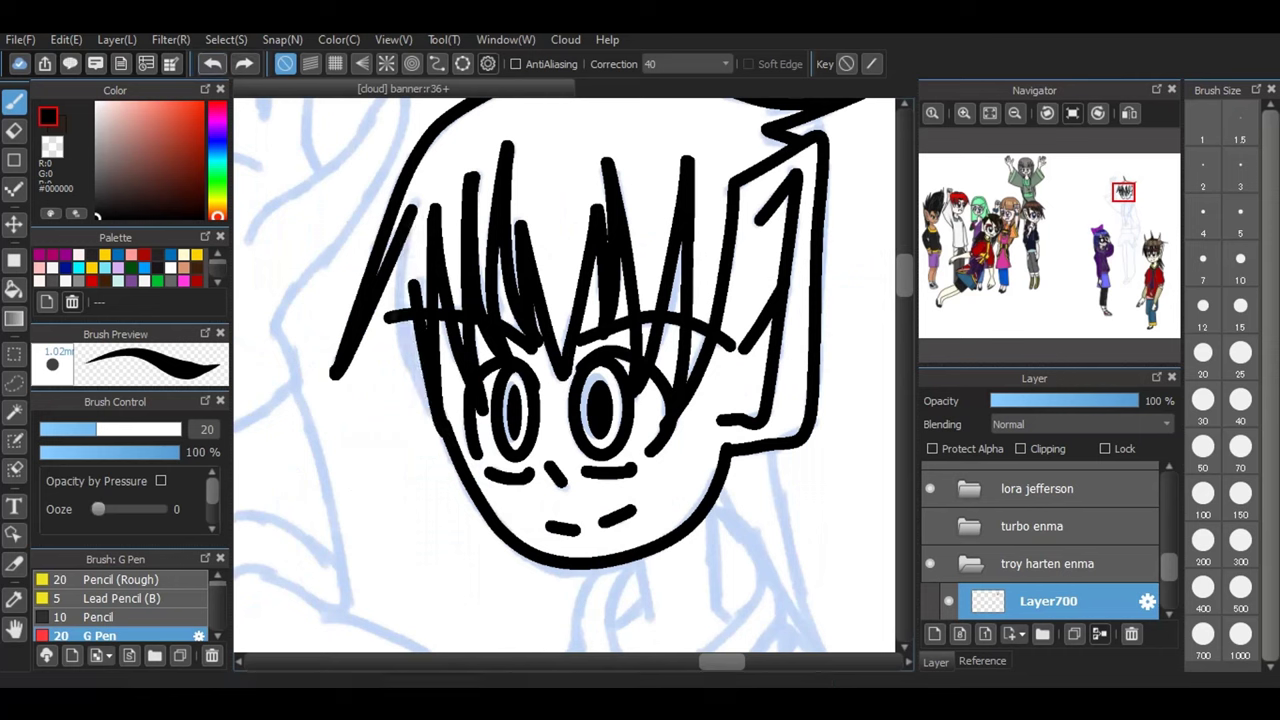
- Ink the side contour opposite the large ear, running from inside the pointed side lock down to the jawline
mouse_move(405, 242)
left_mouse_down()
mouse_move(406, 382)
mouse_move(444, 444)
left_mouse_up()
- Ink the neck lines beneath the chin and the inner and outer outlines of the collar around them, including its short fold
scroll(564, 375, "down", 10)
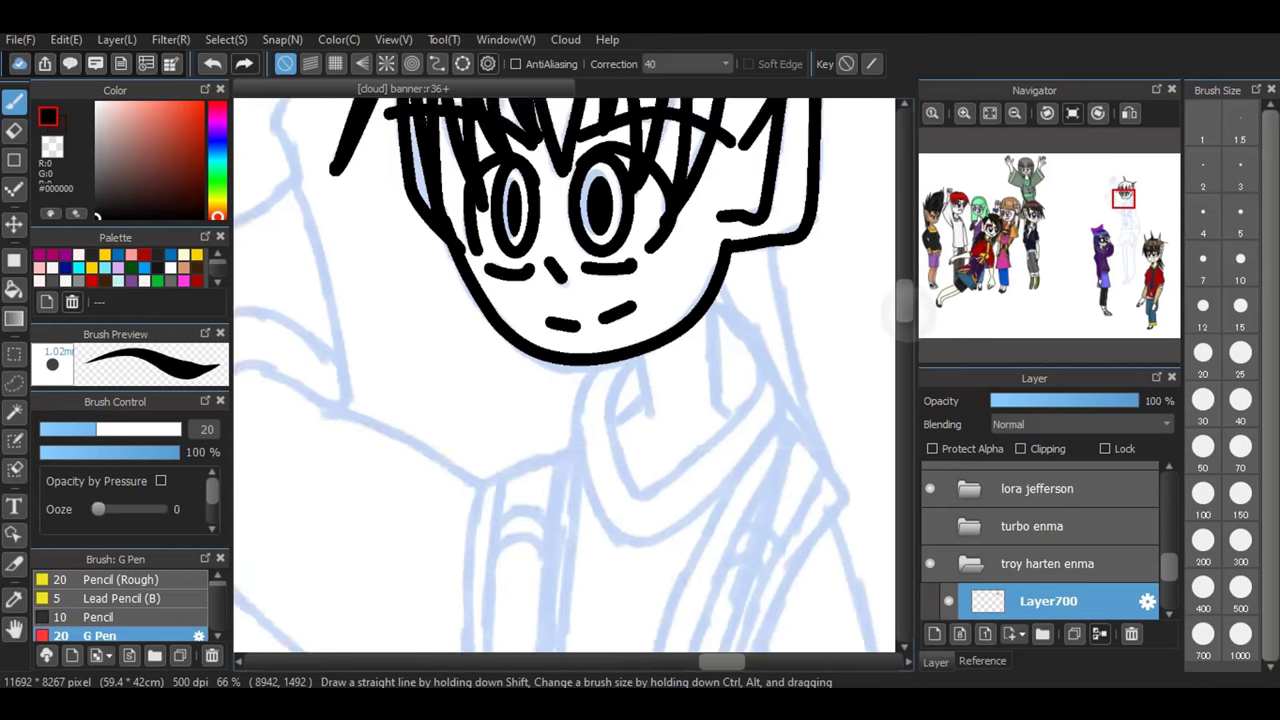
scroll(564, 375, "up", 6)
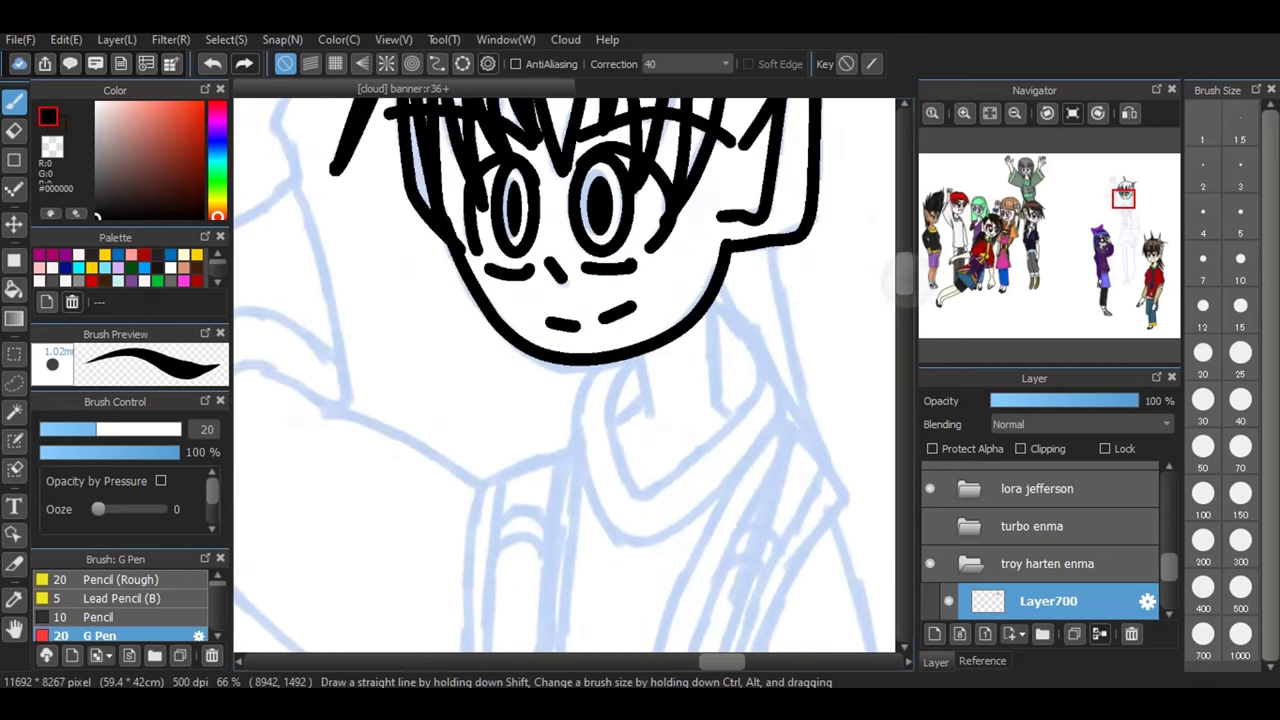
mouse_move(637, 352)
left_mouse_down()
mouse_move(653, 420)
mouse_move(628, 360)
mouse_move(612, 402)
mouse_move(618, 465)
mouse_move(636, 492)
mouse_move(675, 475)
mouse_move(758, 382)
mouse_move(768, 357)
mouse_move(748, 327)
mouse_move(710, 350)
mouse_move(724, 411)
left_mouse_up()
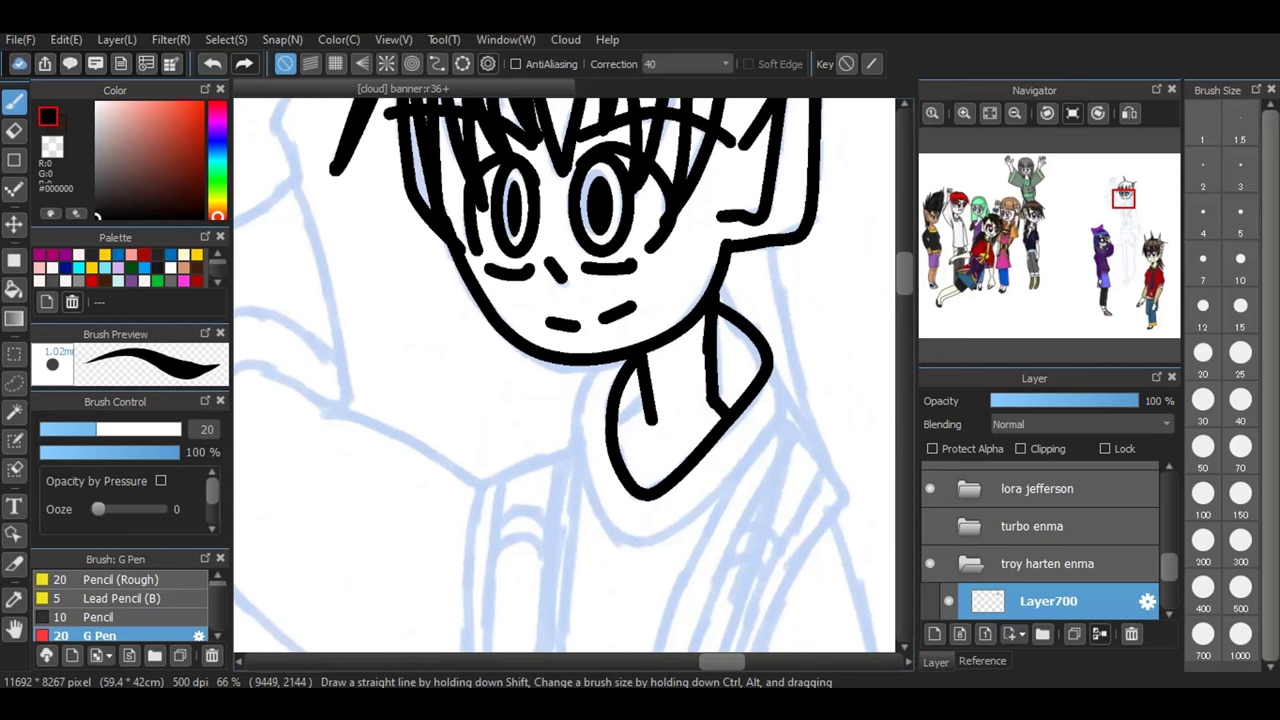
left_click_drag(627, 414, 619, 420)
mouse_move(605, 364)
left_mouse_down()
mouse_move(580, 461)
mouse_move(632, 543)
mouse_move(662, 541)
mouse_move(722, 489)
mouse_move(776, 411)
mouse_move(787, 376)
mouse_move(765, 333)
left_mouse_up()
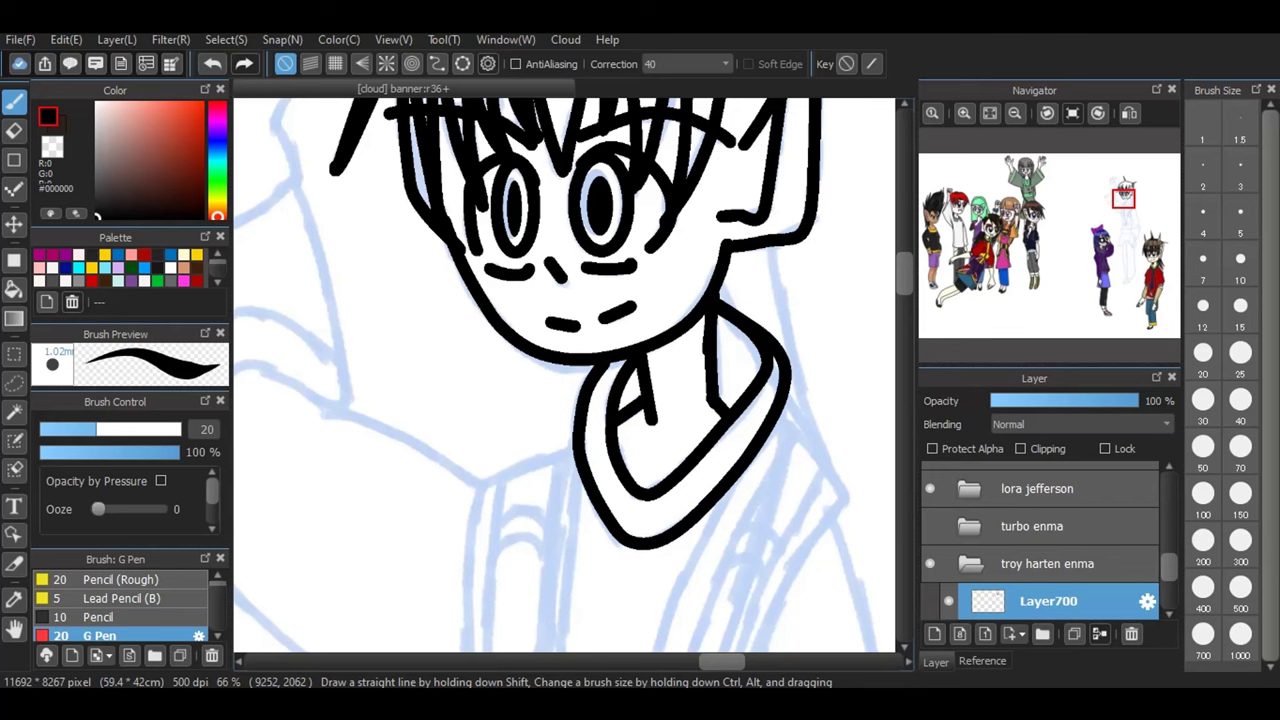
- Ink the outlines of the two long front panels of the garment, running down from the shoulders on either side of the collar
scroll(904, 282, "down", 5)
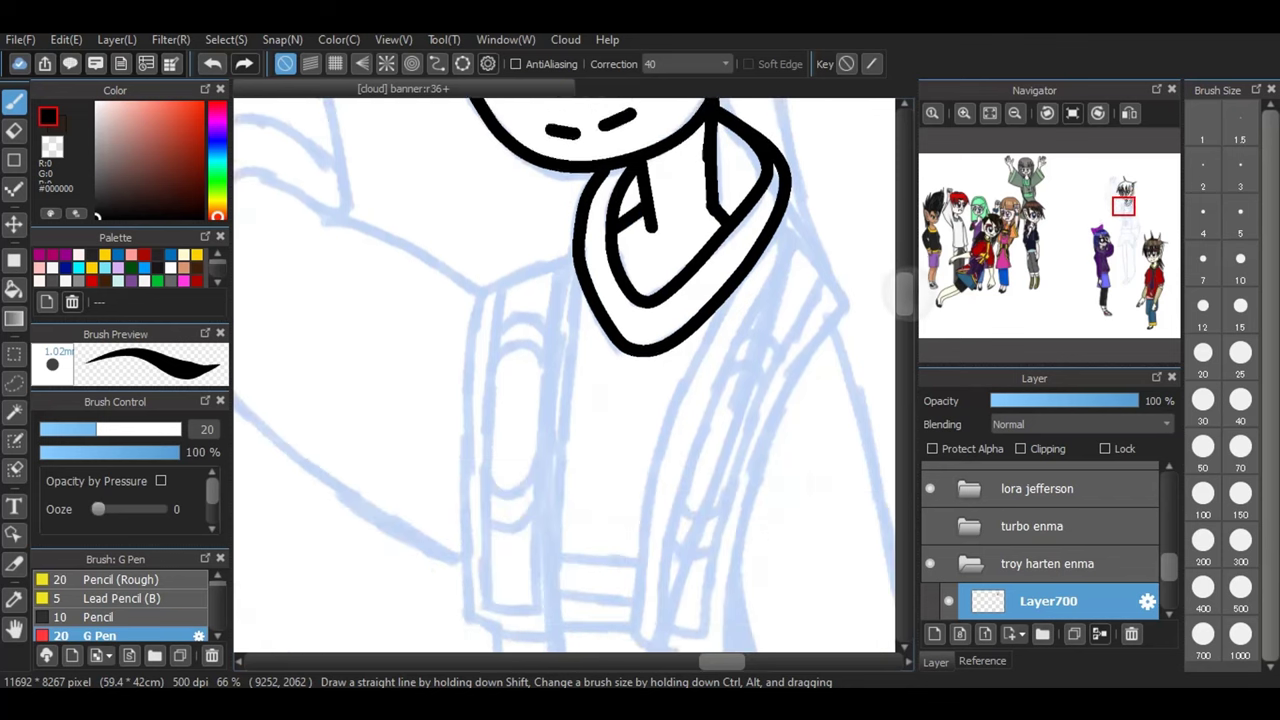
left_click_drag(476, 243, 574, 204)
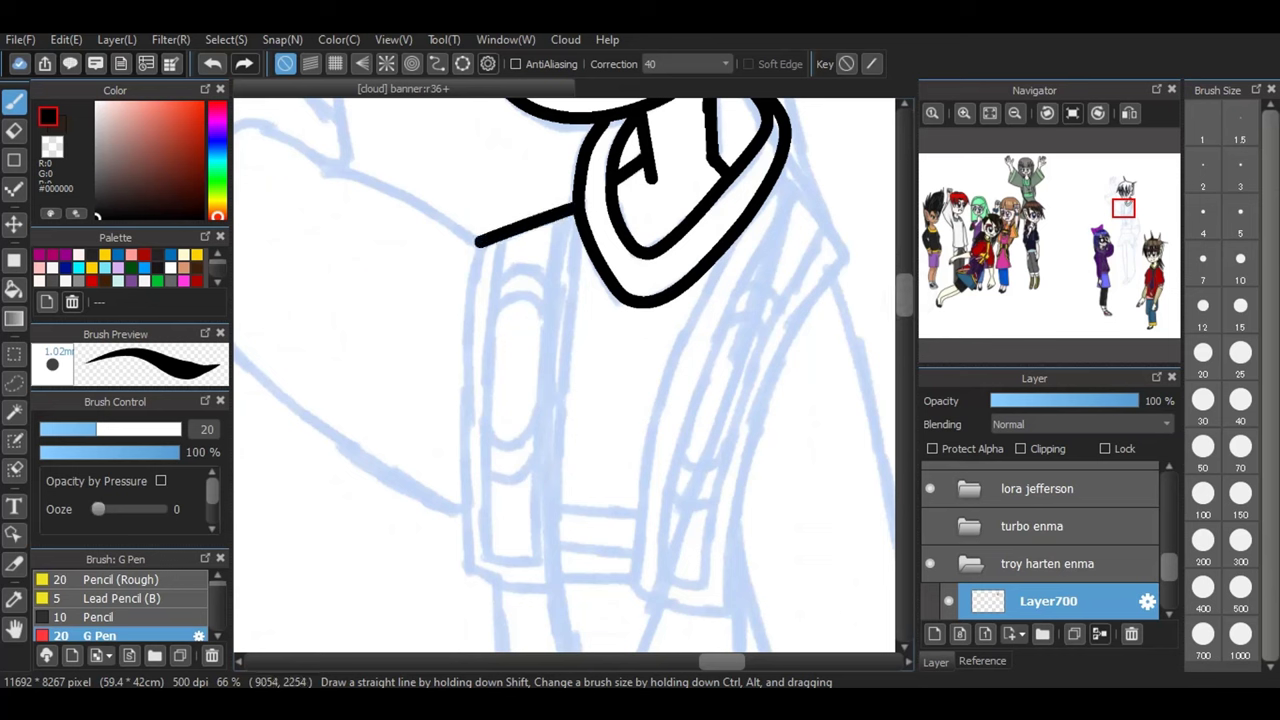
mouse_move(478, 240)
left_mouse_down()
mouse_move(465, 386)
mouse_move(473, 570)
mouse_move(565, 583)
left_mouse_up()
left_click_drag(578, 216, 566, 578)
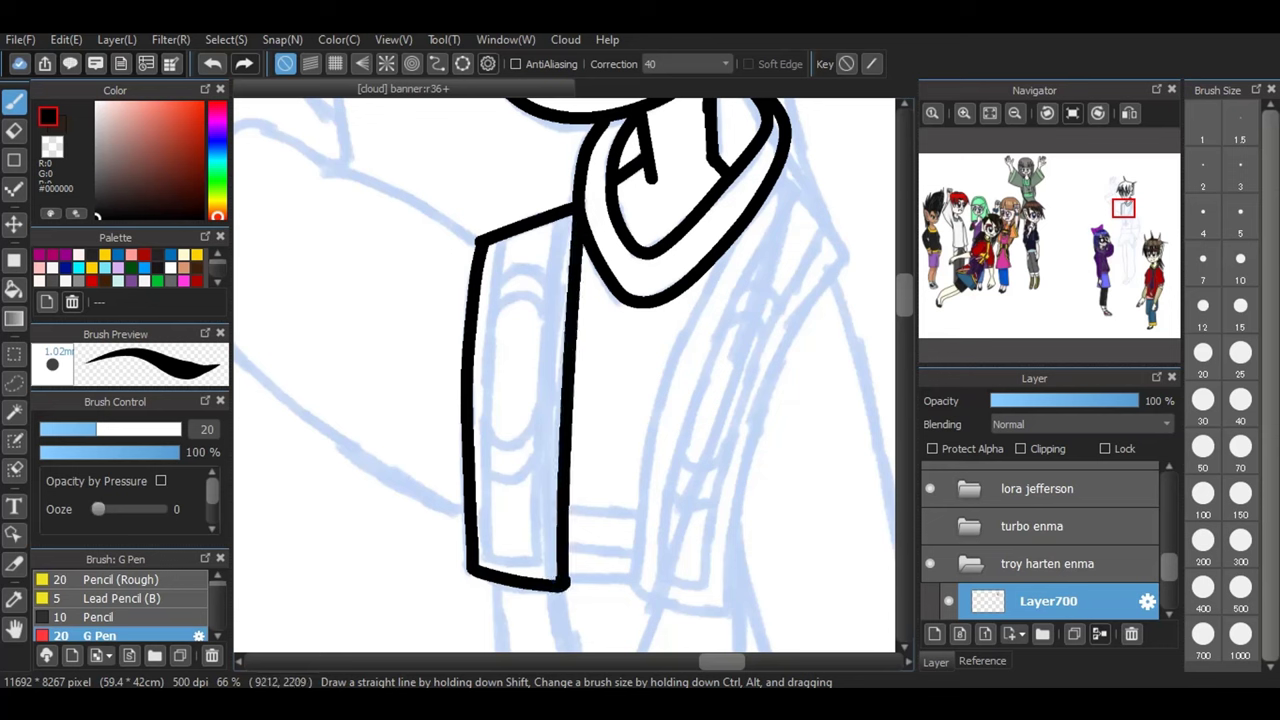
left_click_drag(778, 170, 850, 258)
mouse_move(637, 592)
left_mouse_down()
mouse_move(676, 357)
mouse_move(752, 218)
left_mouse_up()
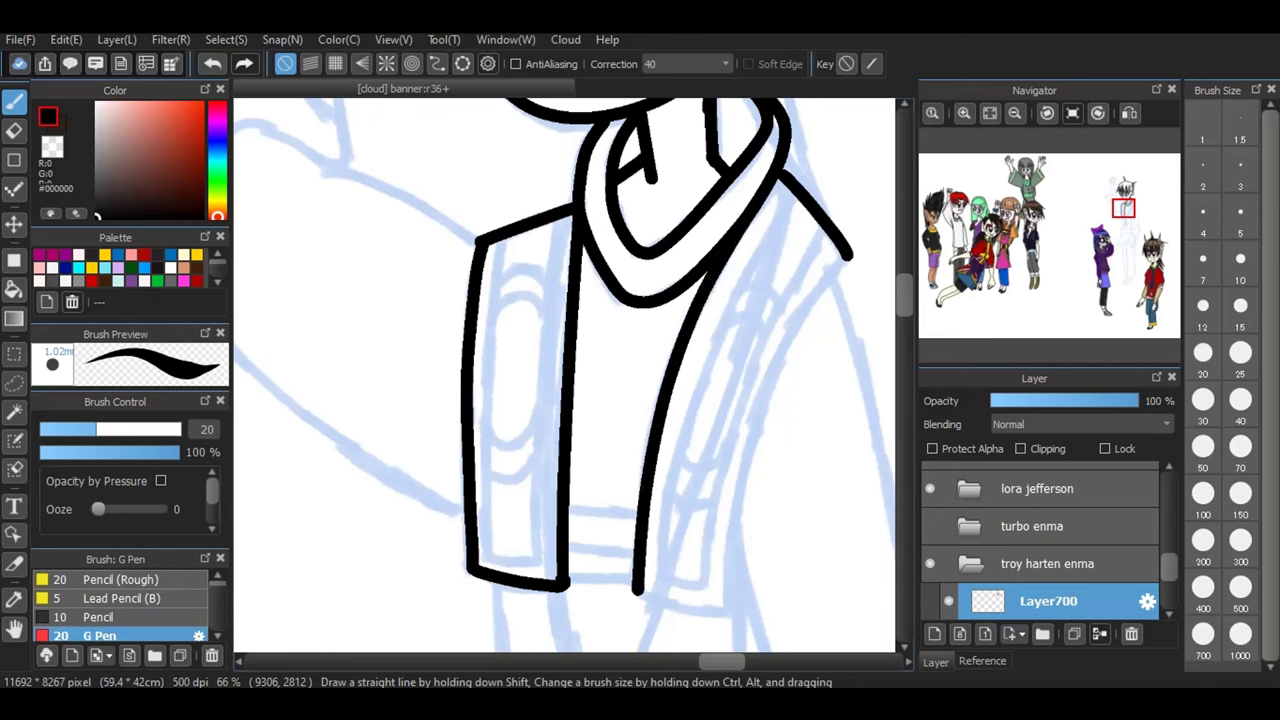
mouse_move(634, 590)
left_mouse_down()
mouse_move(739, 612)
mouse_move(730, 550)
mouse_move(750, 449)
mouse_move(814, 291)
left_mouse_up()
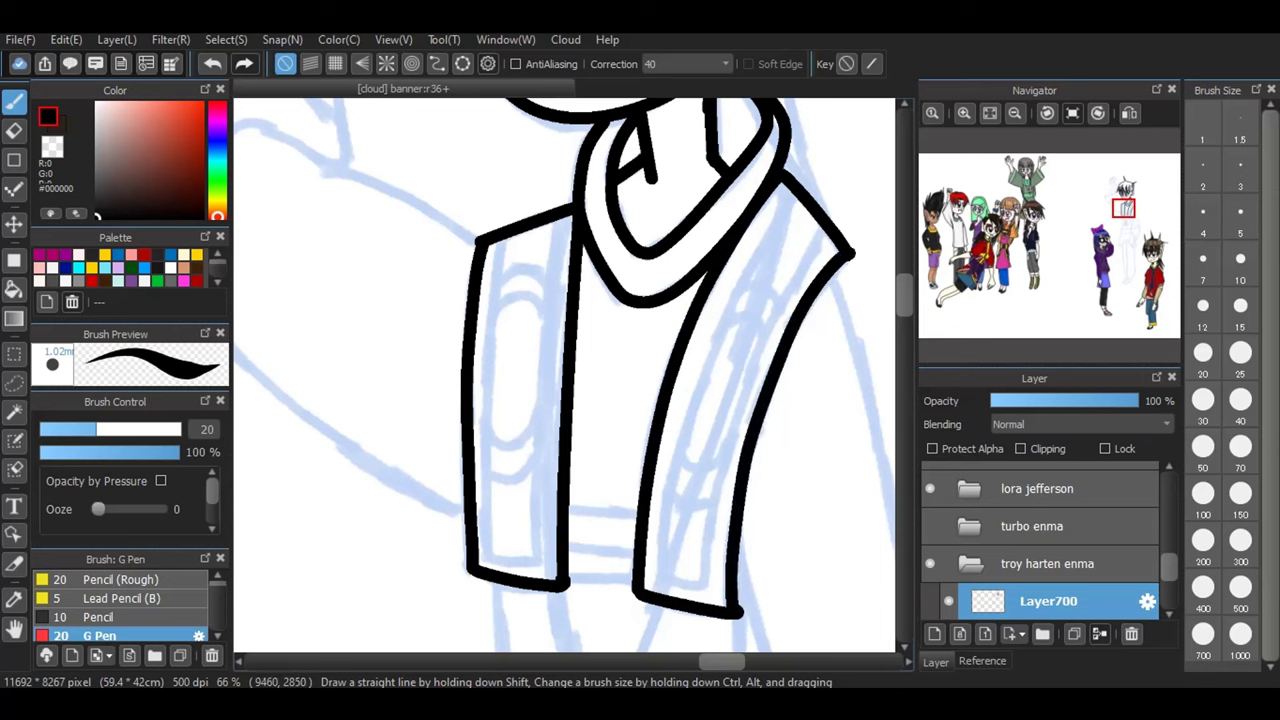
- Ink three horizontal band lines across the torso between the lower ends of the two front panels
left_click_drag(555, 584, 636, 580)
left_click_drag(572, 548, 634, 550)
left_click_drag(568, 510, 636, 512)
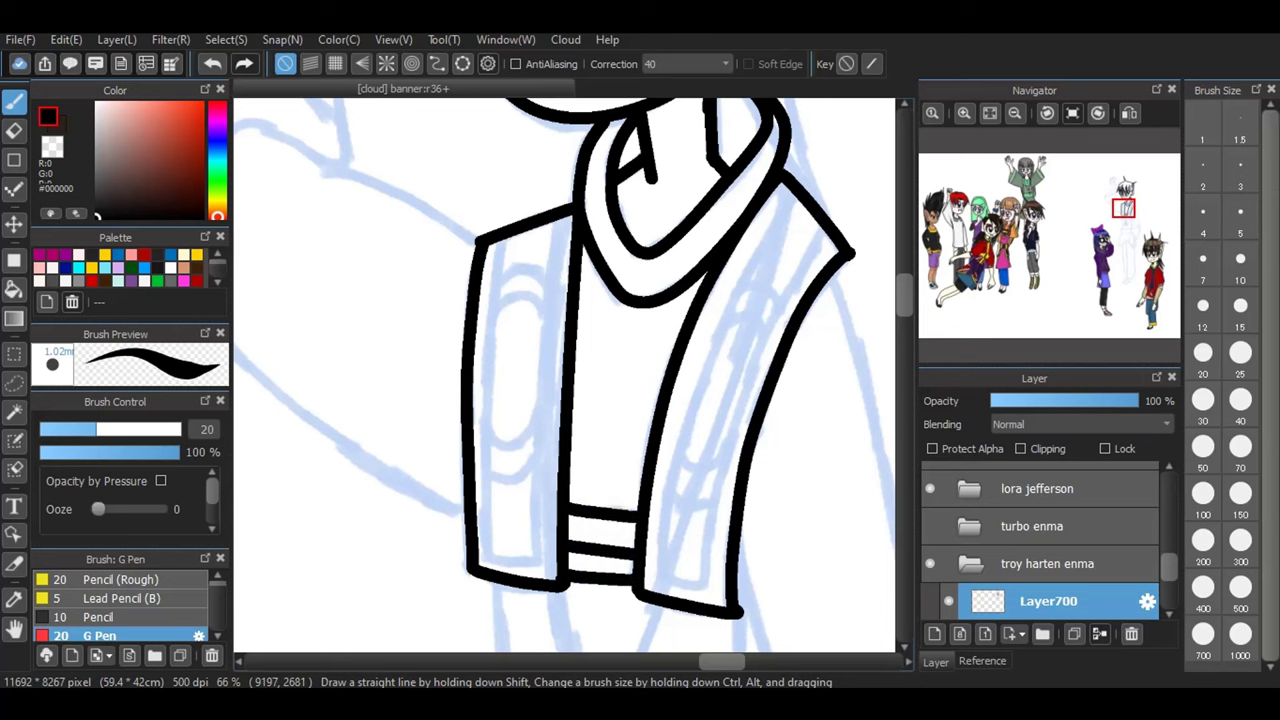
- Ink the inner border lines inside both front panels, parallel to their long edges and closed along the hem
mouse_move(502, 242)
left_mouse_down()
mouse_move(488, 556)
mouse_move(550, 559)
left_mouse_up()
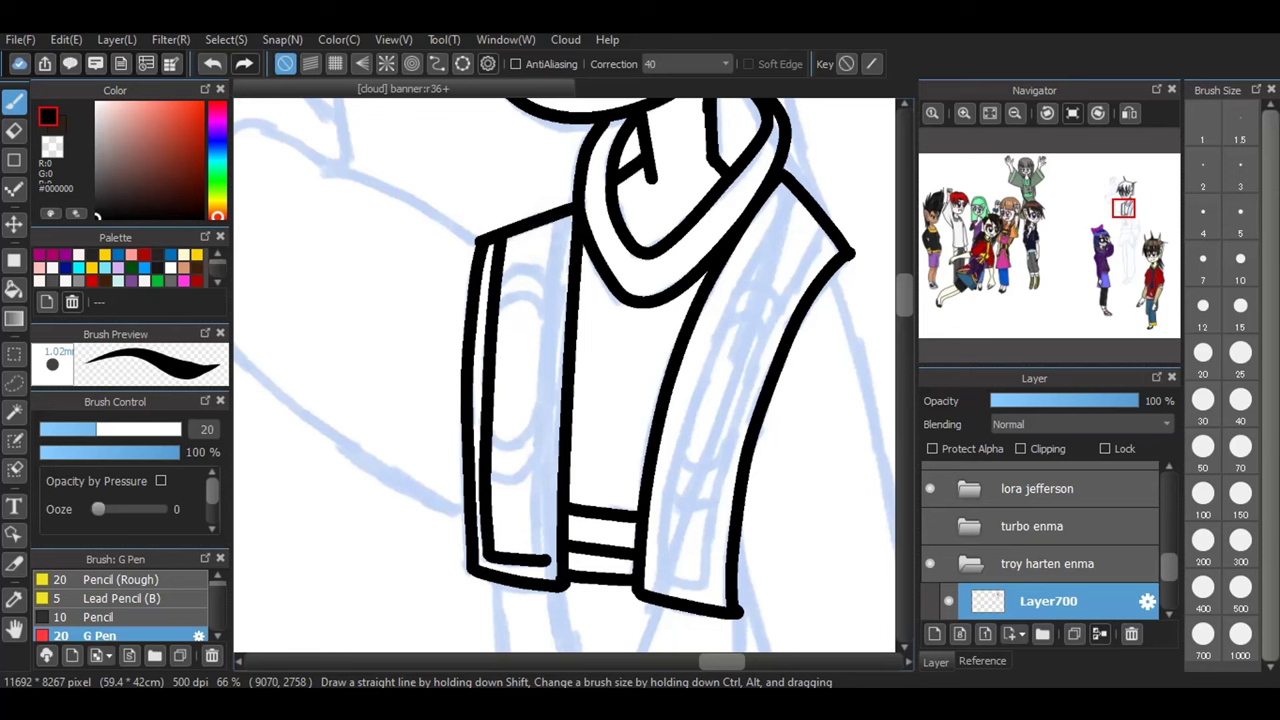
mouse_move(558, 218)
left_mouse_down()
mouse_move(536, 516)
mouse_move(548, 556)
left_mouse_up()
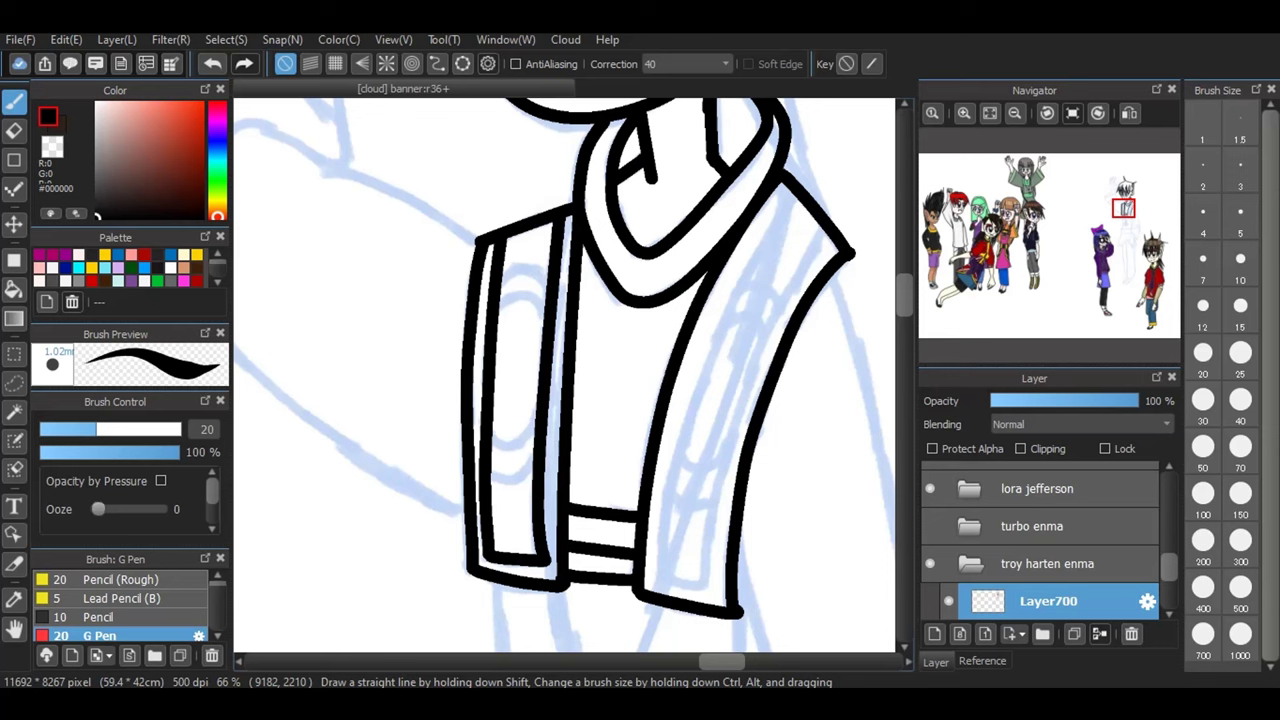
mouse_move(796, 192)
left_mouse_down()
mouse_move(694, 406)
mouse_move(674, 580)
mouse_move(708, 588)
mouse_move(768, 335)
mouse_move(838, 222)
left_mouse_up()
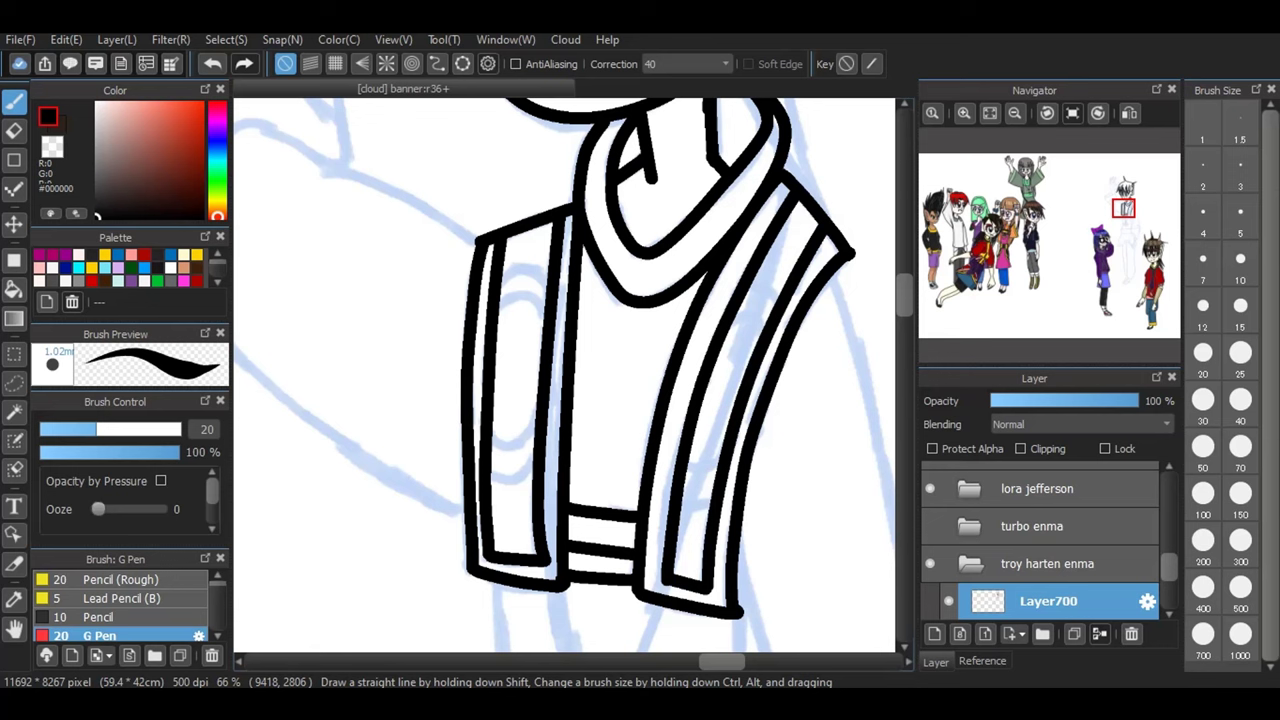
- Ink the paired curved bands near the upper and lower ends of the inner strip on both front panels
mouse_move(502, 301)
left_mouse_down()
mouse_move(544, 303)
mouse_move(503, 272)
mouse_move(540, 263)
left_mouse_up()
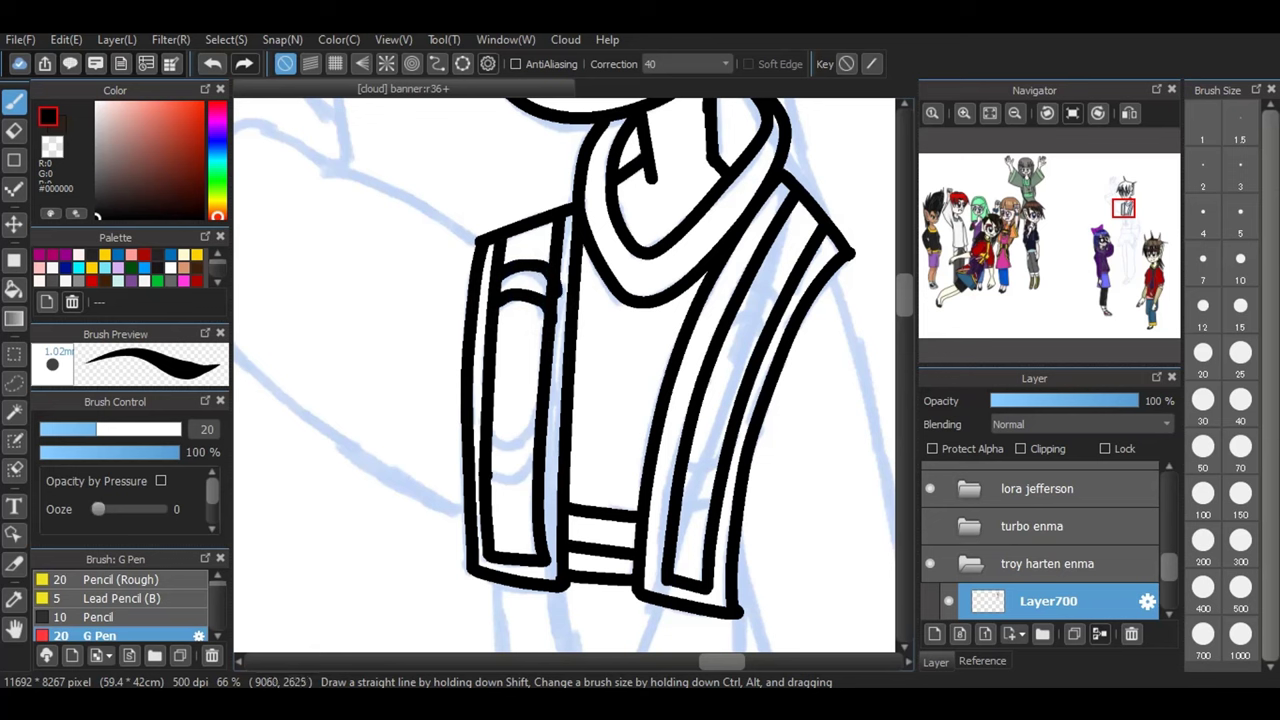
mouse_move(492, 484)
left_mouse_down()
mouse_move(544, 464)
mouse_move(494, 436)
mouse_move(516, 442)
mouse_move(537, 397)
left_mouse_up()
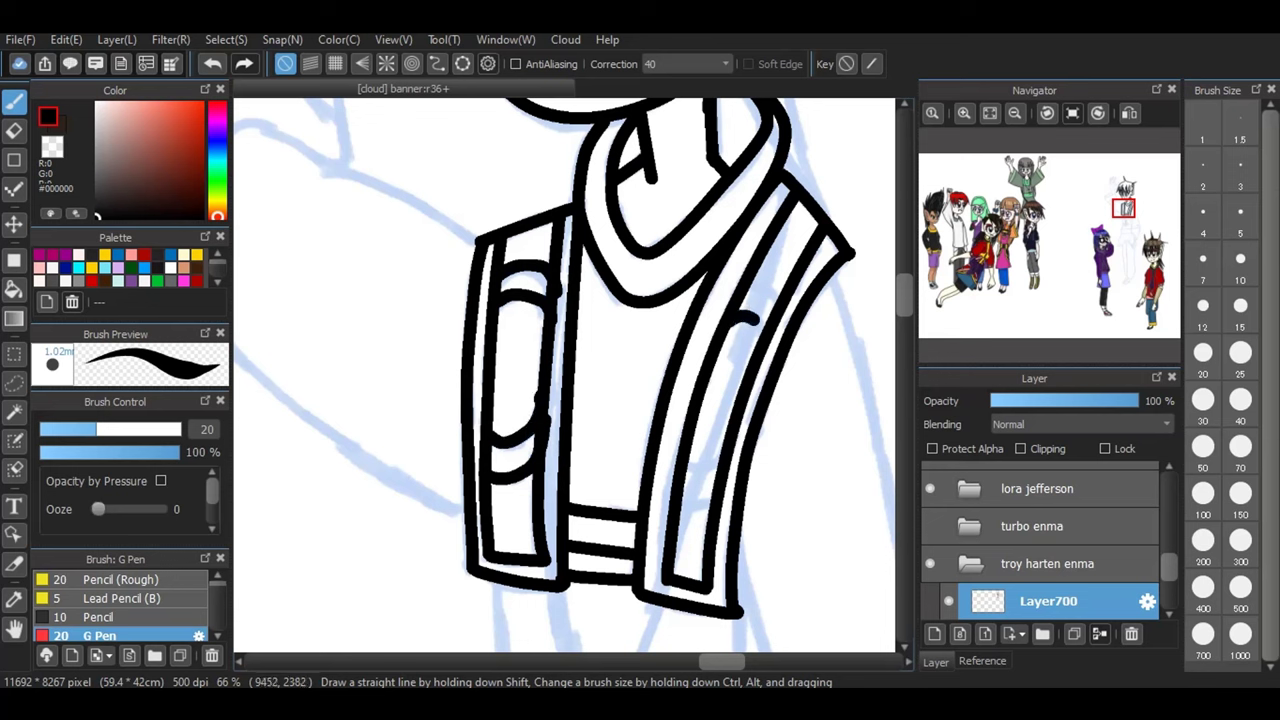
left_click_drag(752, 318, 764, 346)
left_click_drag(767, 287, 785, 318)
left_click_drag(681, 505, 716, 494)
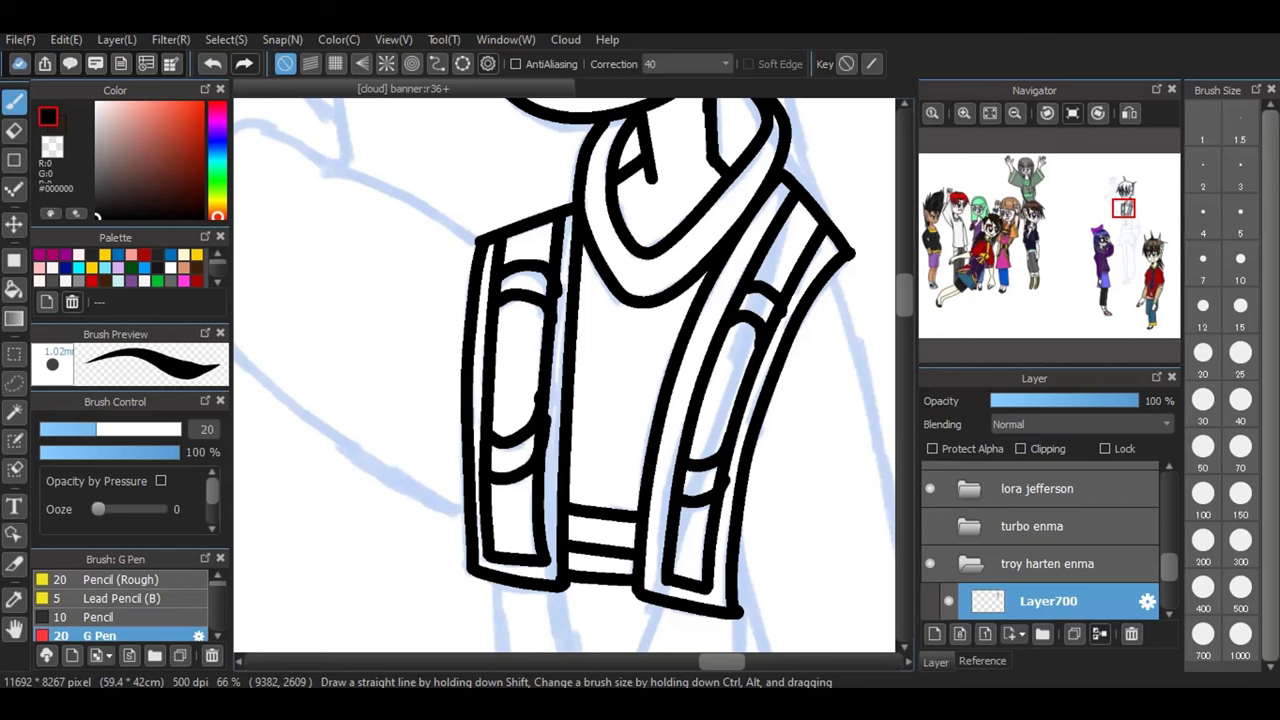
- Ink the long slanting line from beneath the large ear down past the collar to the shoulder
scroll(564, 375, "down", 1)
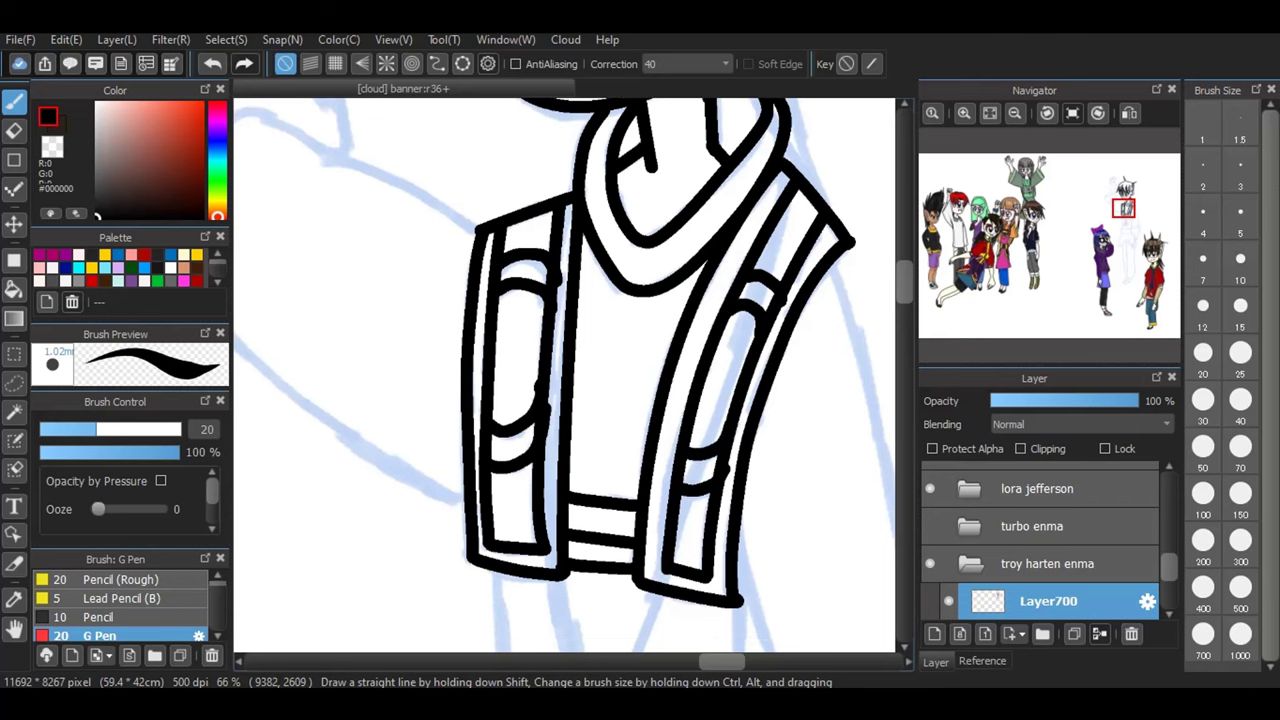
scroll(564, 375, "up", 5)
left_click_drag(768, 402, 880, 630)
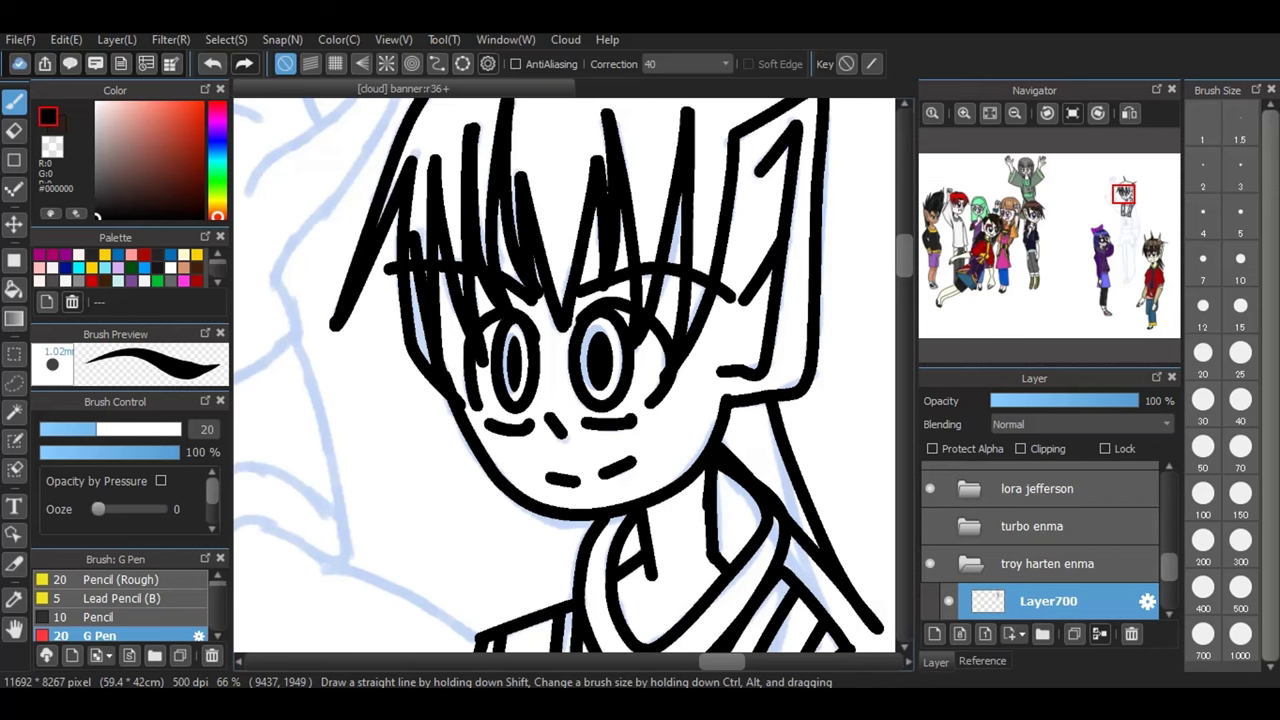
- Ink the pendant's centre as two concentric oval rings with an ellipse snap, undo the extra centre stroke, and remove the snap
scroll(565, 375, "down", 10)
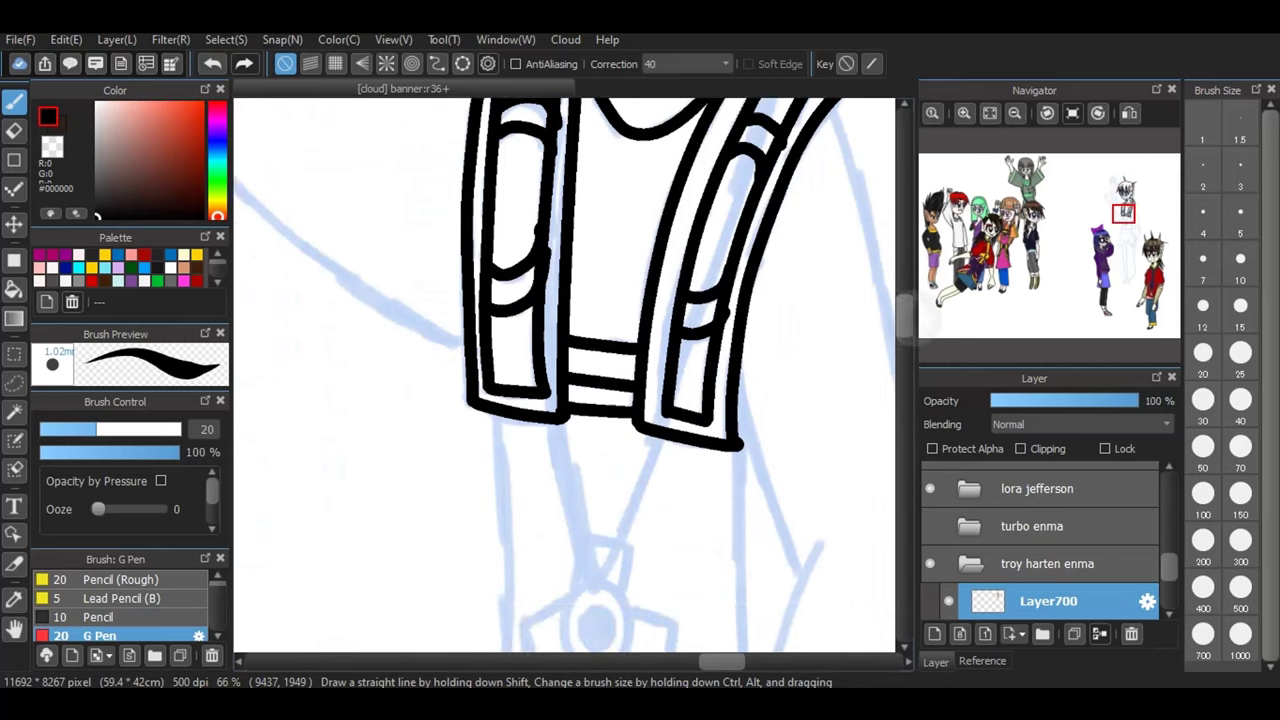
left_click(462, 63)
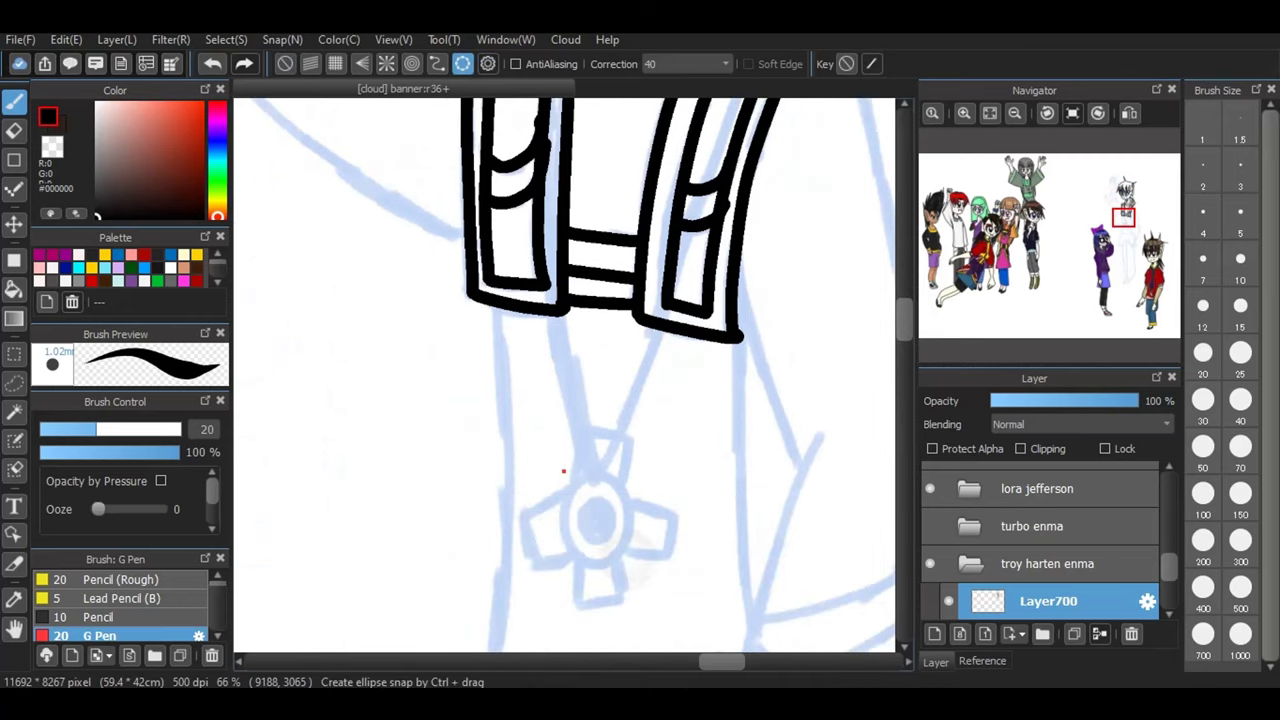
mouse_move(563, 468)
left_mouse_down()
mouse_move(633, 563)
mouse_move(632, 512)
mouse_move(567, 488)
mouse_move(600, 470)
left_mouse_up()
left_click_drag(676, 585, 674, 561)
mouse_move(594, 492)
left_mouse_down()
mouse_move(610, 540)
mouse_move(585, 497)
left_mouse_up()
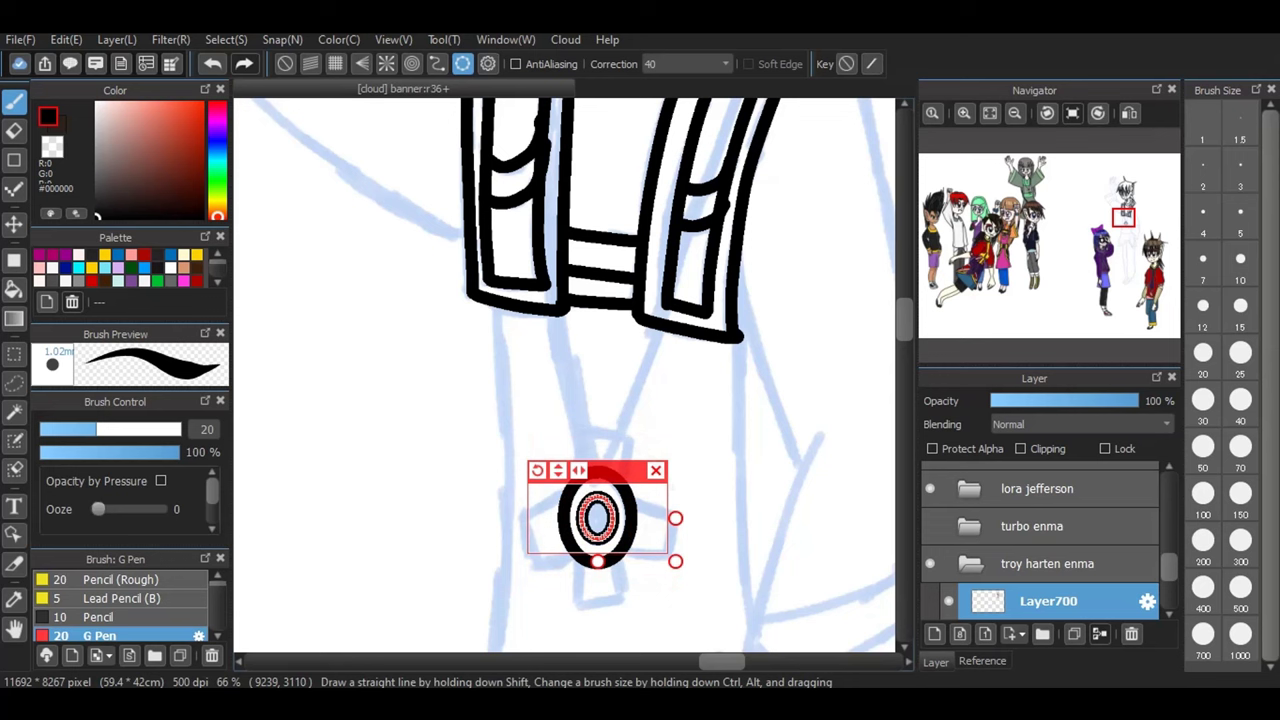
left_click_drag(676, 561, 676, 550)
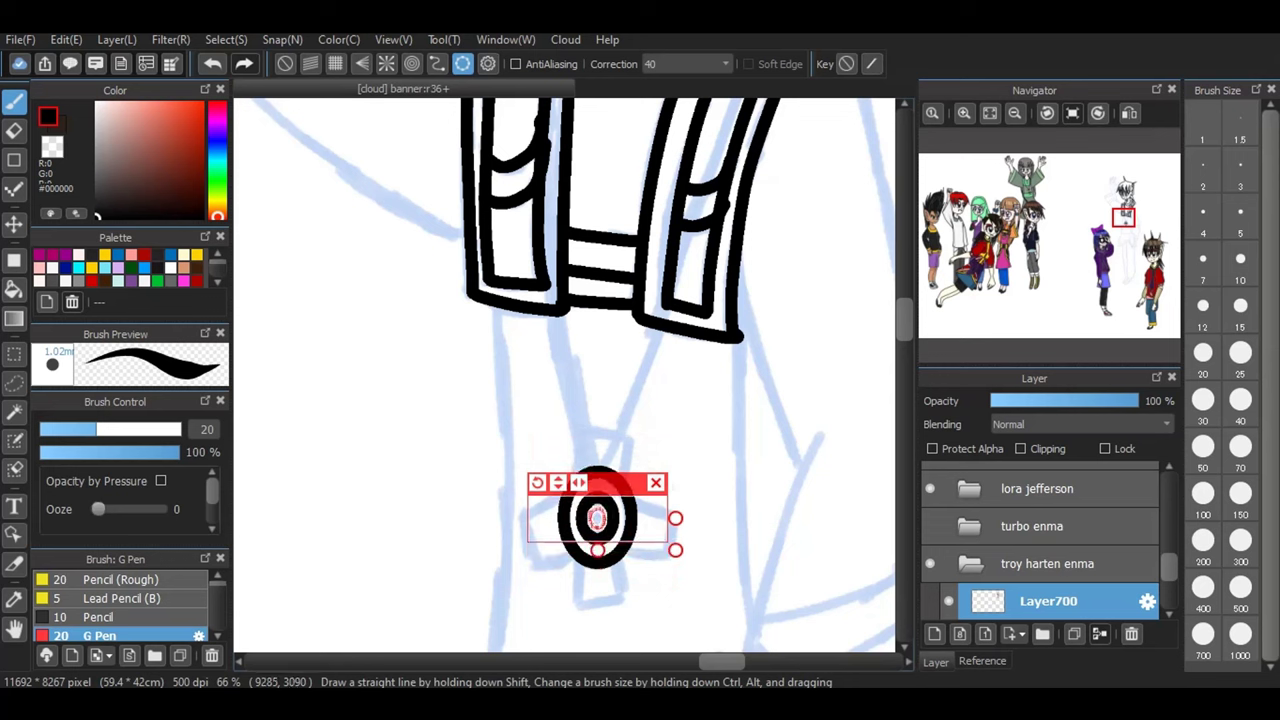
left_click_drag(597, 512, 597, 524)
key("ctrl+z")
left_click(656, 483)
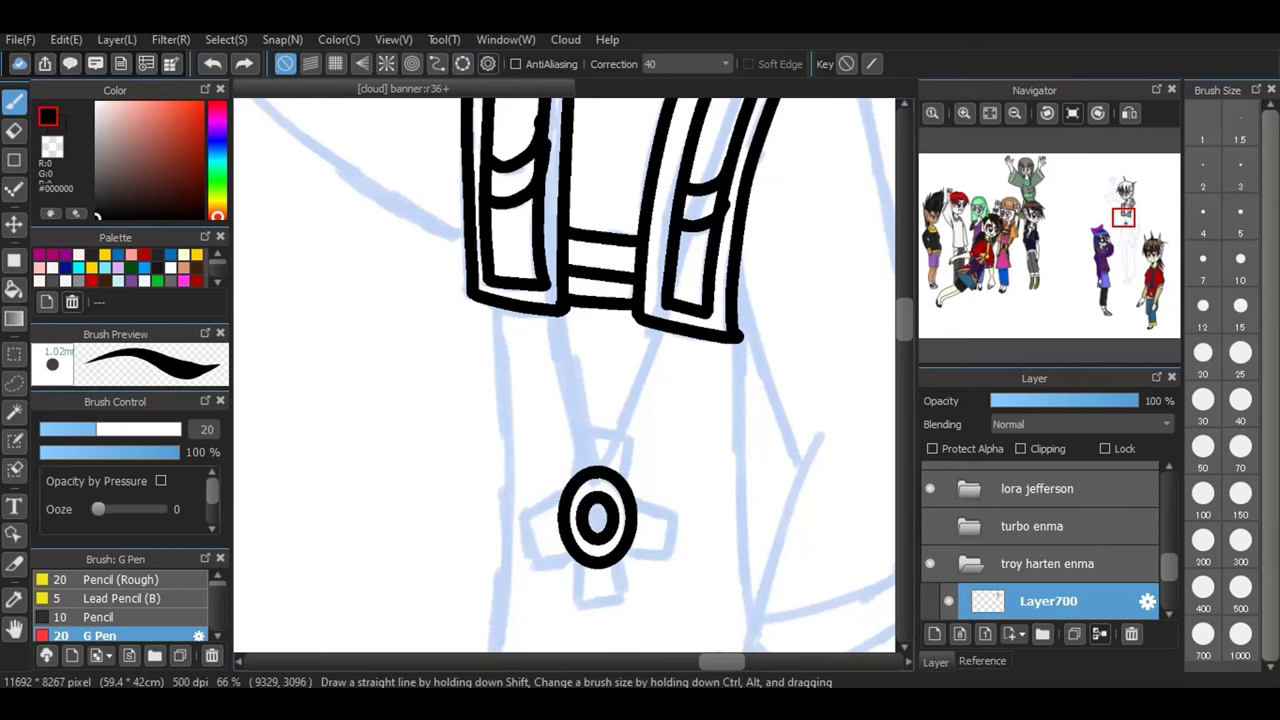
- Ink the necklace cord from both sides of the collar down over the front panels to meet at the pendant
scroll(565, 375, "down", 1)
scroll(565, 375, "up", 3)
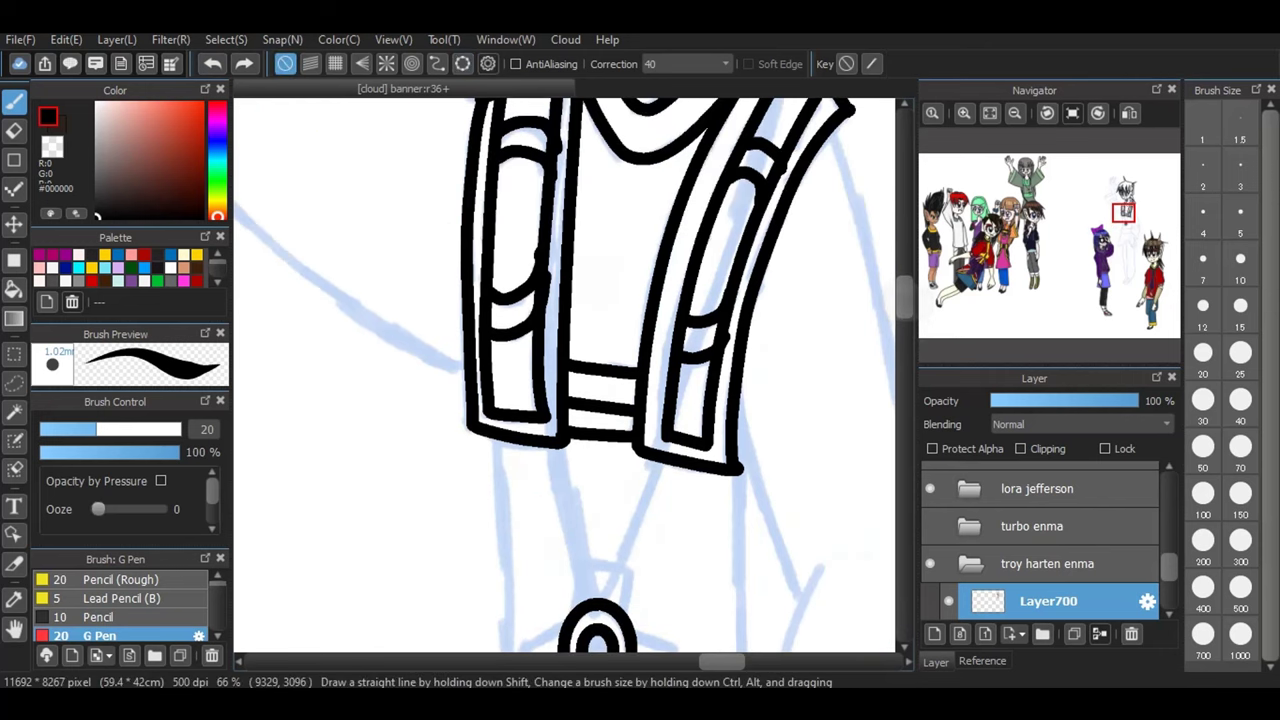
left_click(1015, 113)
left_click(1014, 113)
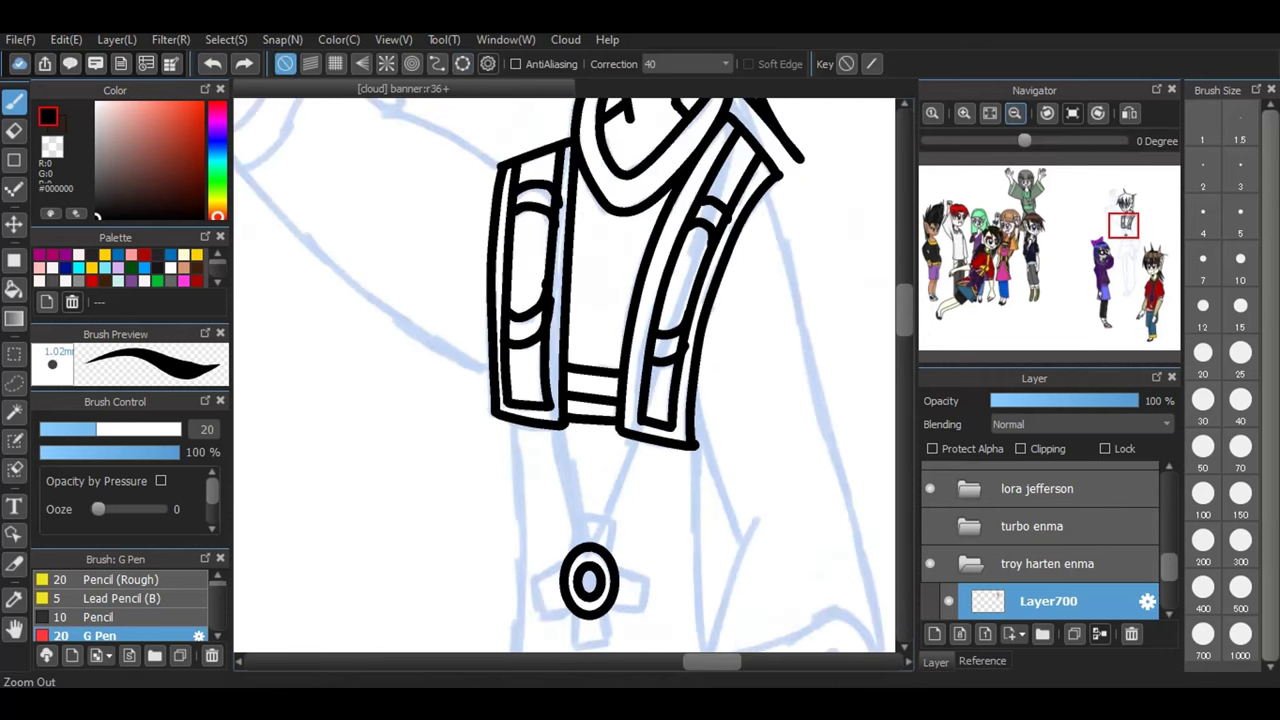
mouse_move(566, 148)
left_mouse_down()
mouse_move(552, 300)
mouse_move(584, 545)
mouse_move(655, 392)
mouse_move(734, 146)
left_mouse_up()
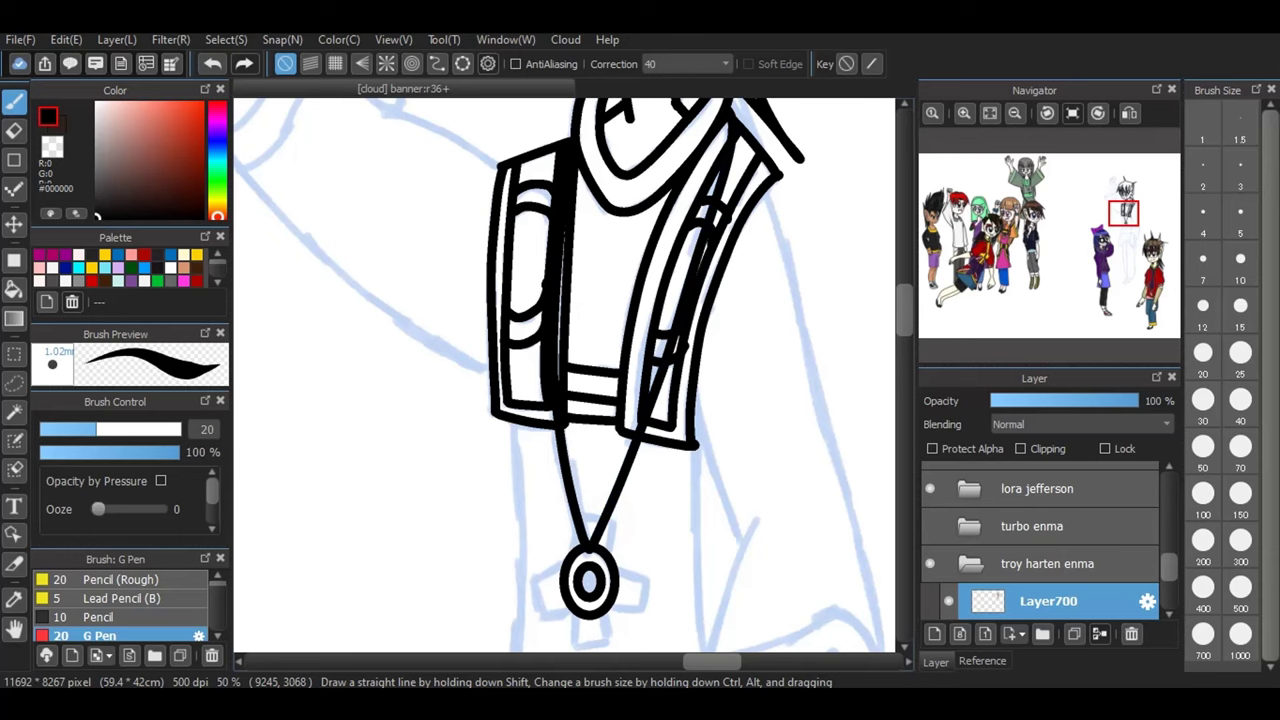
- Draw the pendant cross's lower arm as a straight-edged polyline widening away from the oval centre
scroll(565, 375, "down", 5)
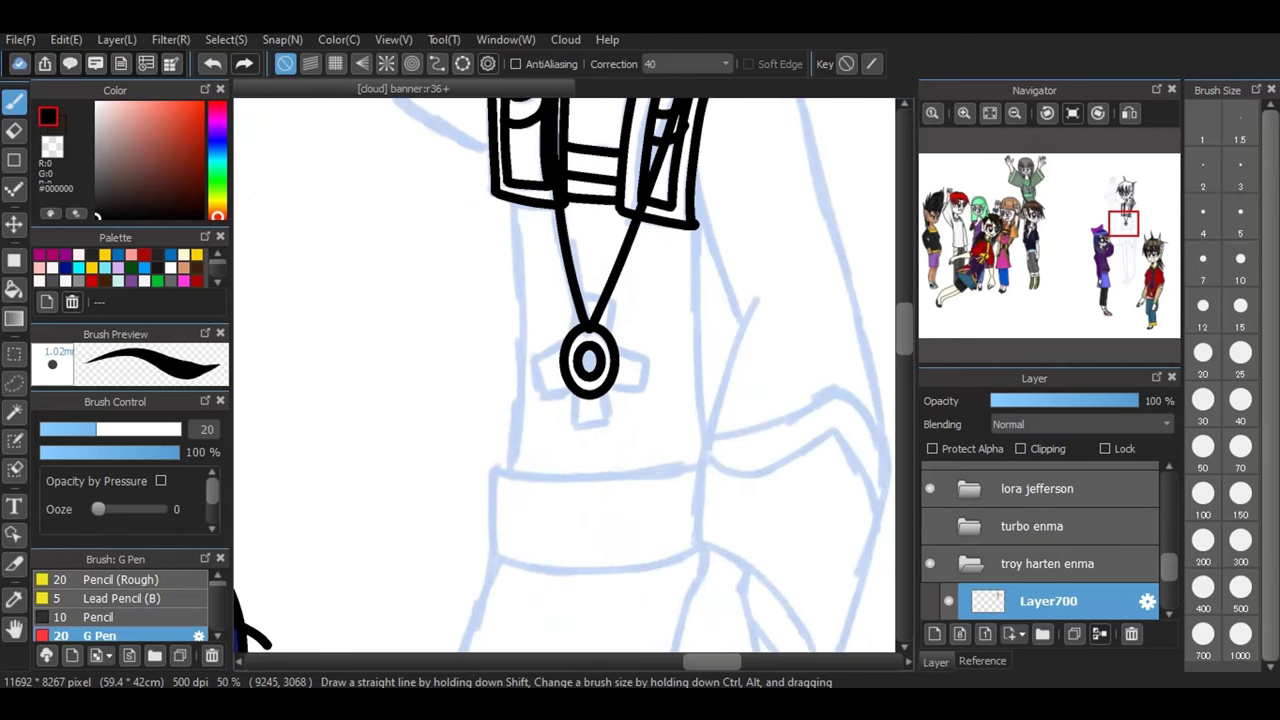
left_click(14, 160)
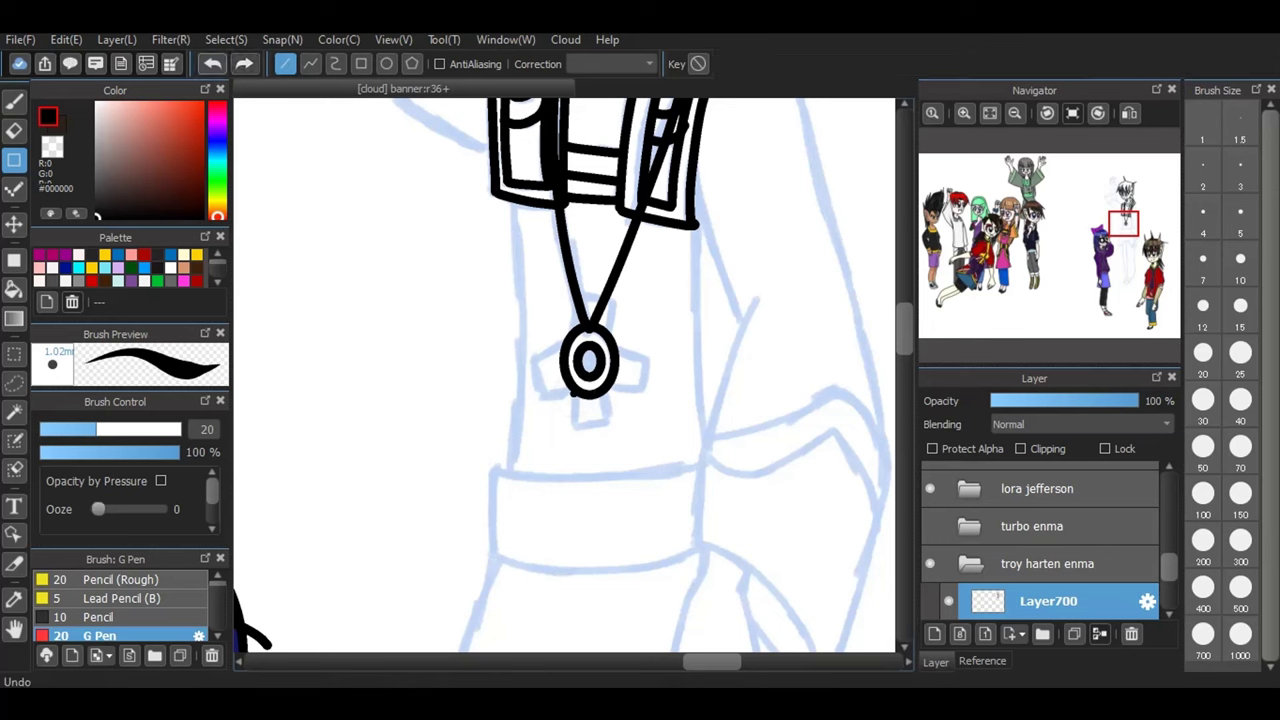
left_click(310, 63)
left_click(576, 392)
left_click(576, 427)
left_click(612, 427)
double_click(605, 393)
- Draw the pendant cross's two side arms and its upper arm as straight-edged polylines around the oval centre
left_click(613, 384)
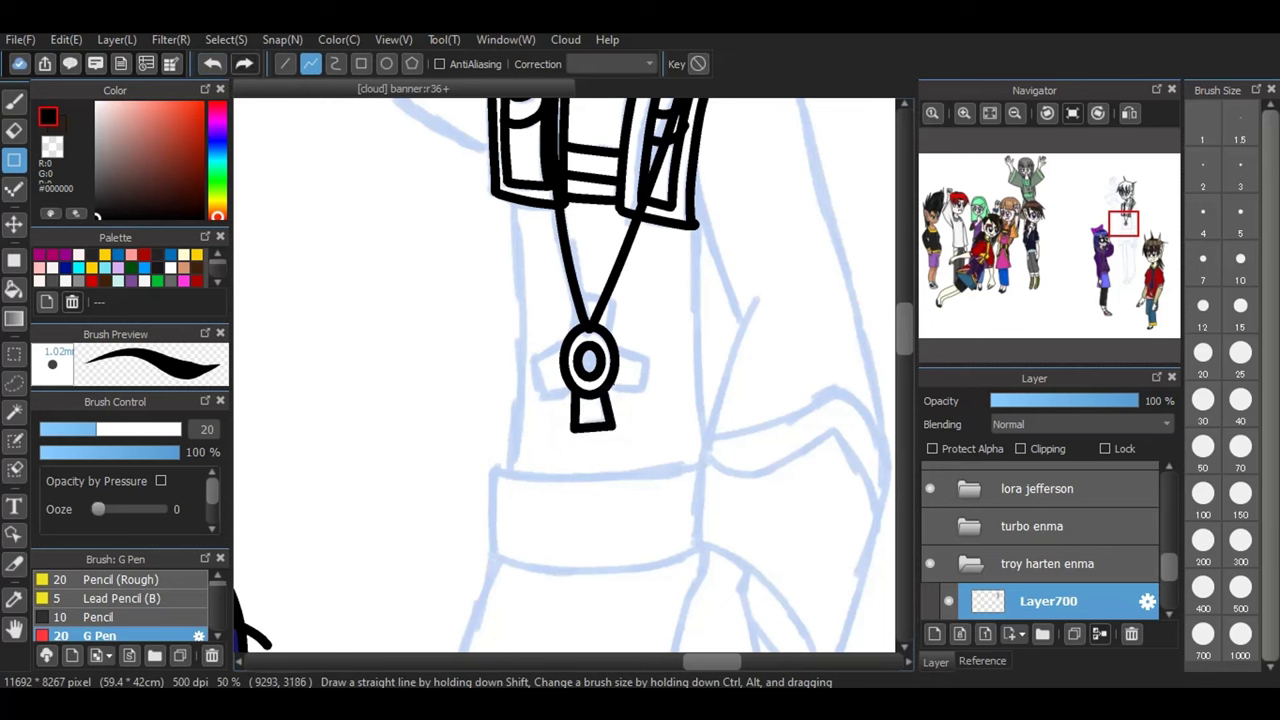
left_click(643, 390)
left_click(649, 357)
double_click(613, 349)
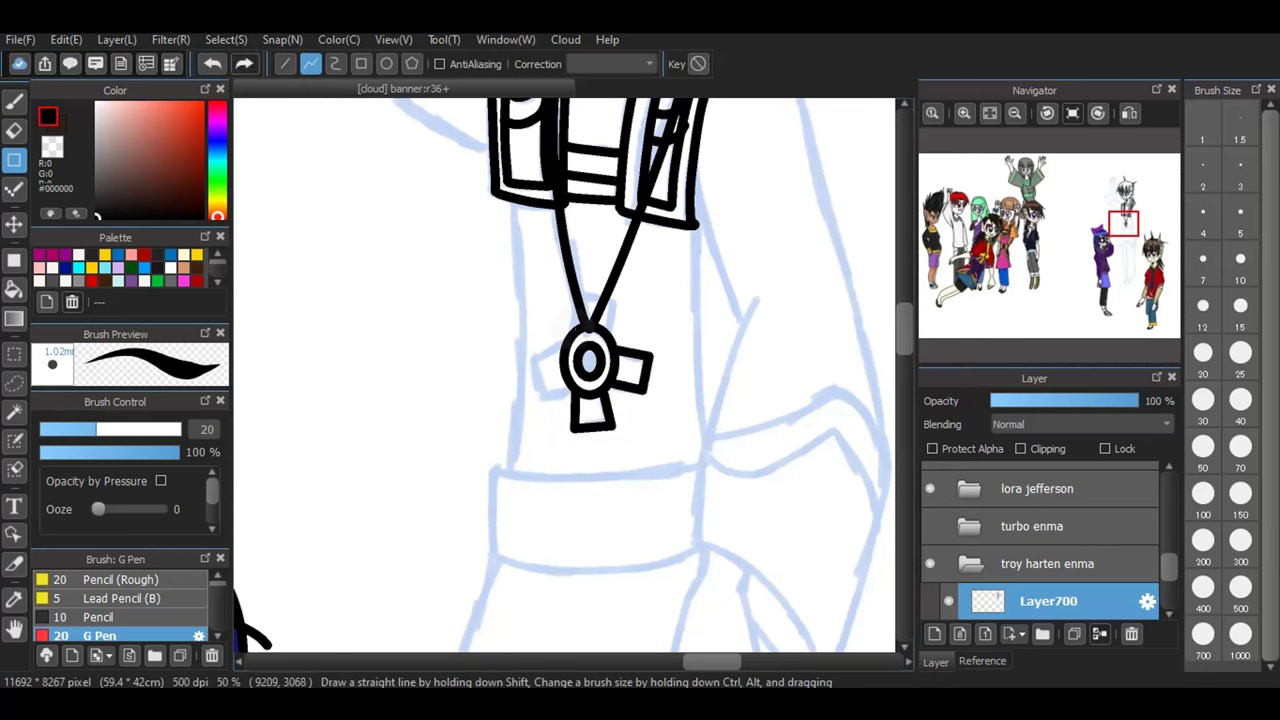
left_click(577, 325)
left_click(582, 297)
left_click(612, 302)
double_click(608, 330)
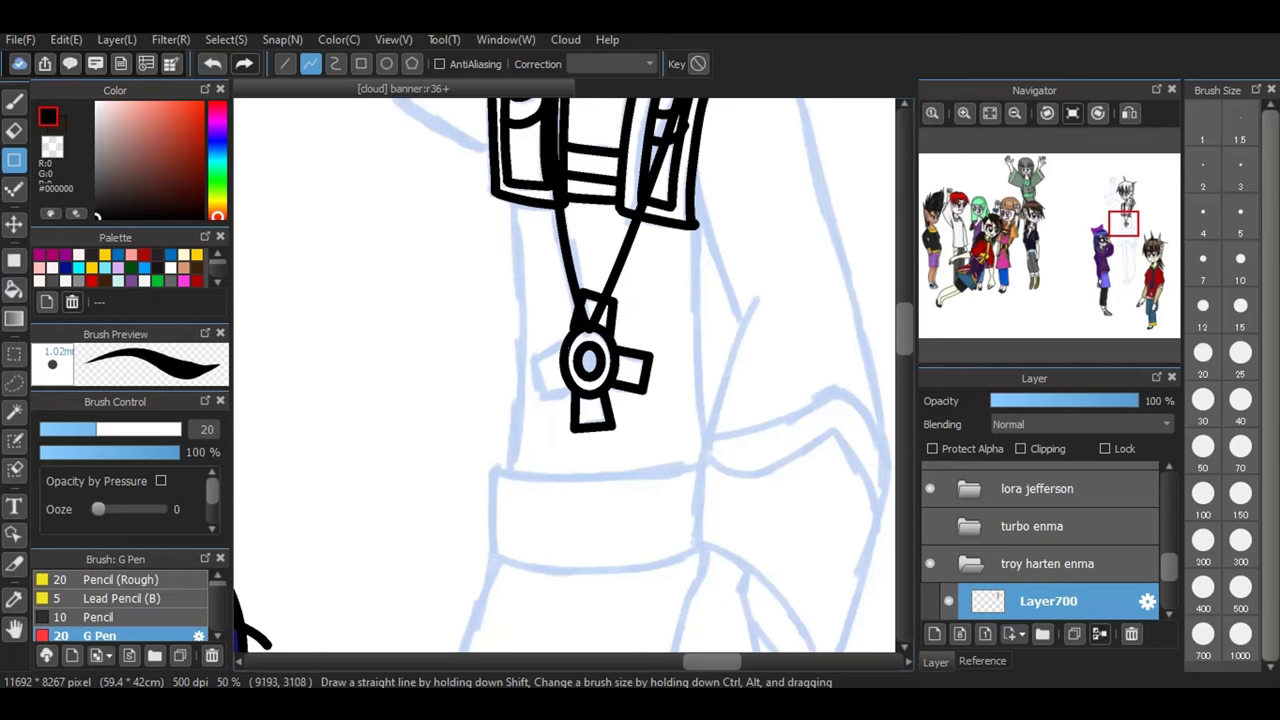
left_click(529, 362)
left_click(540, 393)
double_click(572, 388)
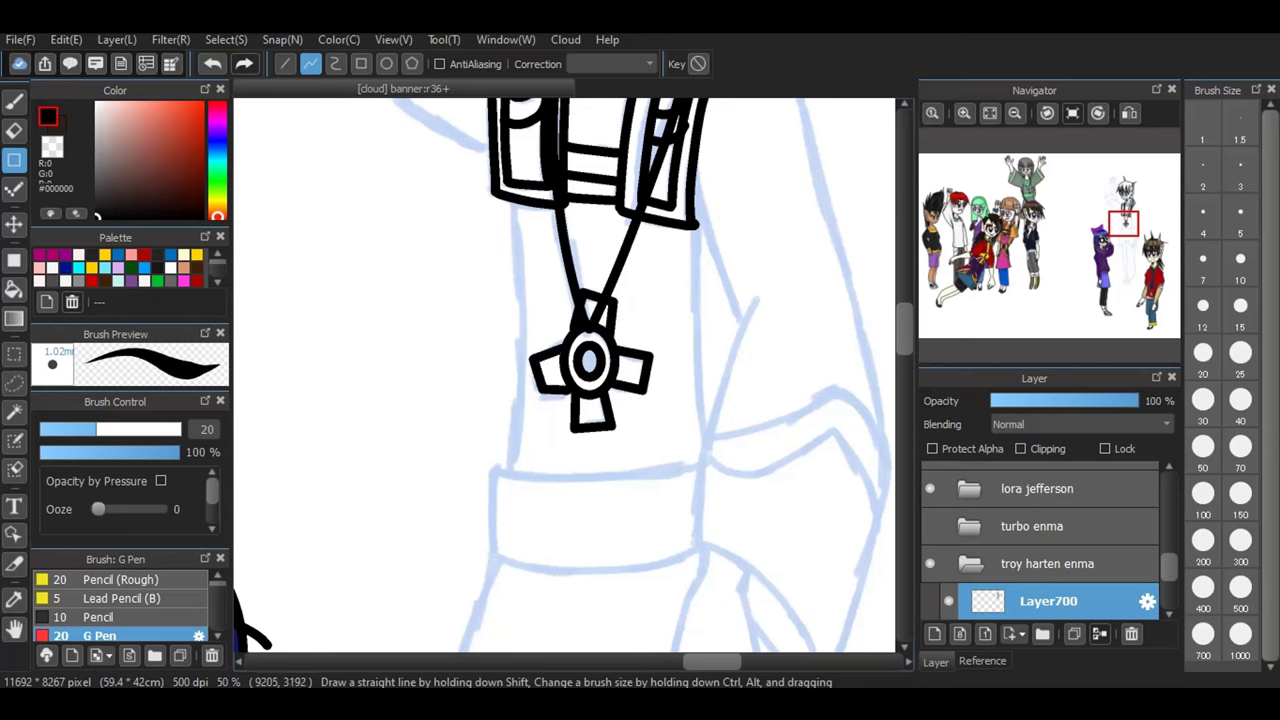
- Ink the lowered arm's sleeve with the brush: the inner edge with its elbow fold and the long outer edge from the shoulder
key("b")
mouse_move(696, 543)
left_mouse_down()
mouse_move(728, 360)
mouse_move(763, 286)
left_mouse_up()
left_click_drag(694, 178, 741, 323)
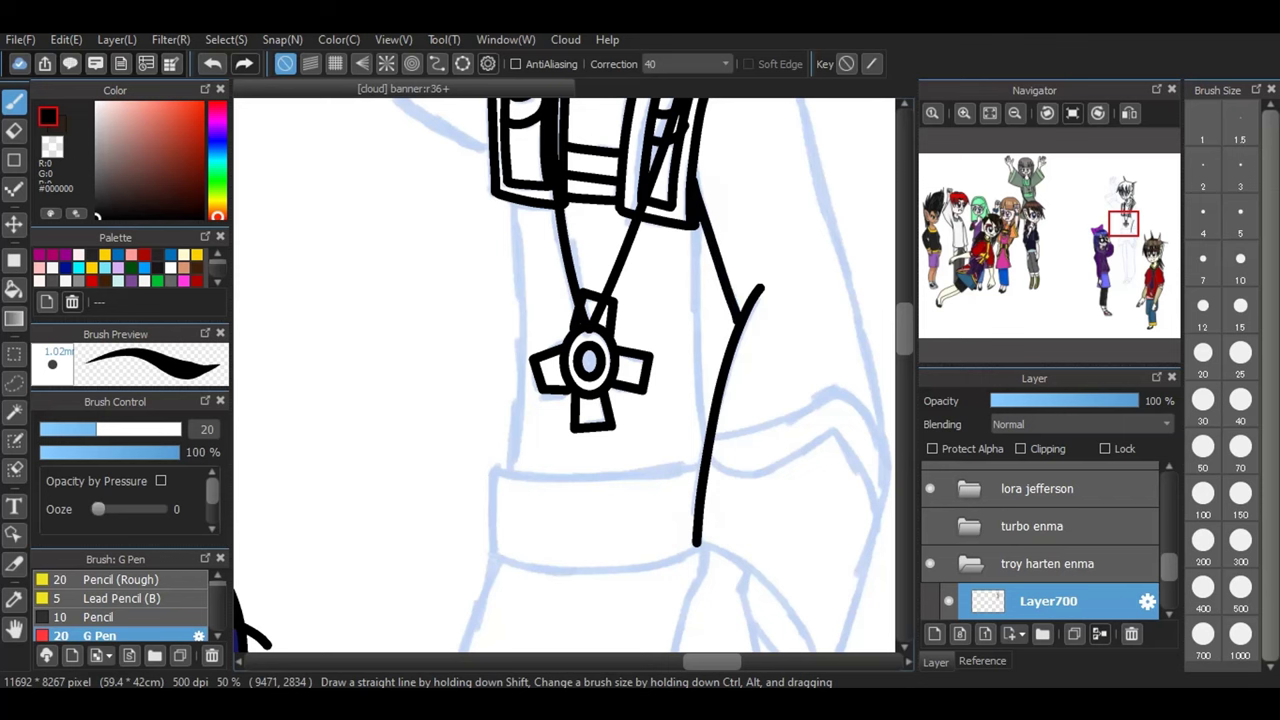
scroll(564, 376, "up", 5)
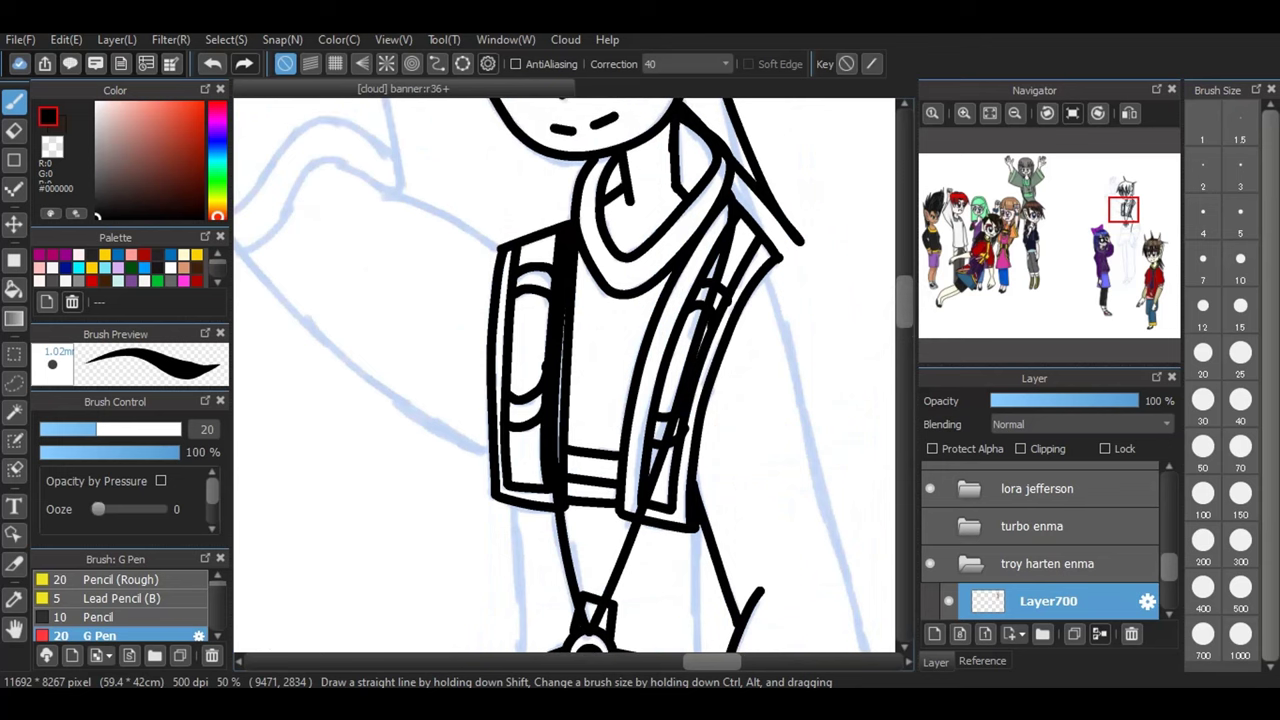
left_click_drag(772, 252, 870, 650)
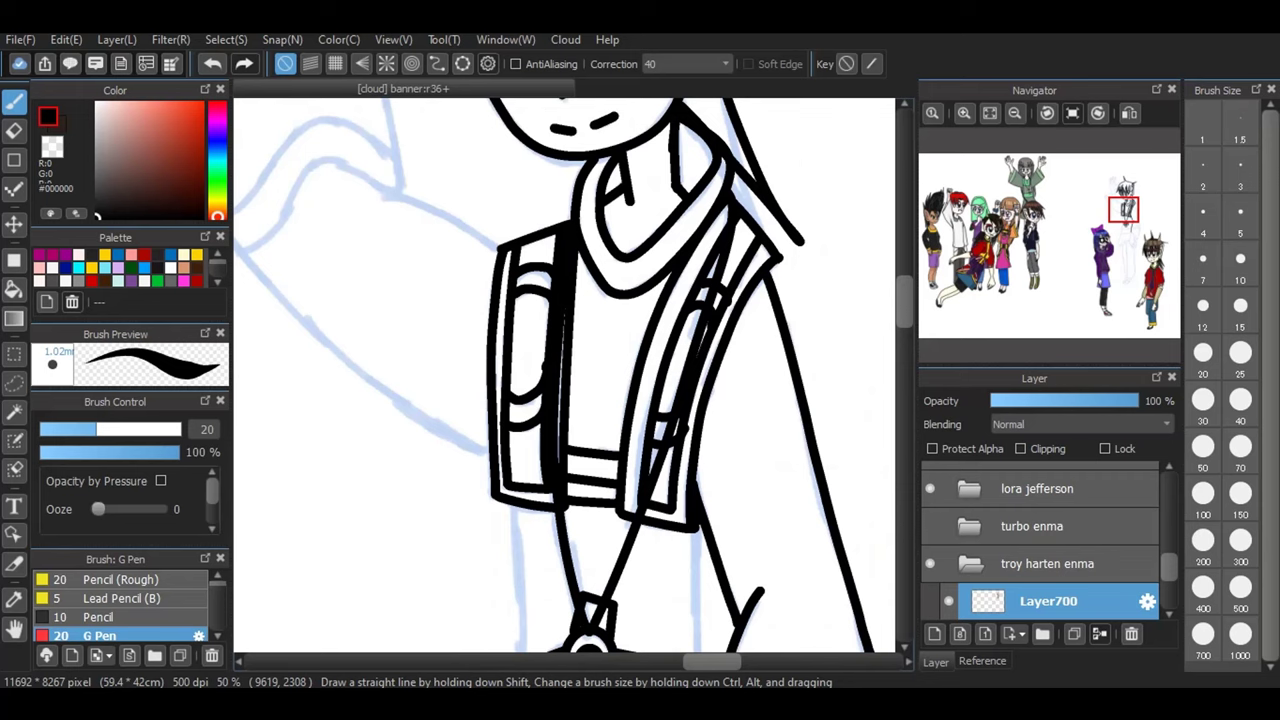
- Ink the sleeve's flared lower outline down to its pointed tip, and the two wavy trim lines across it
scroll(564, 376, "down", 10)
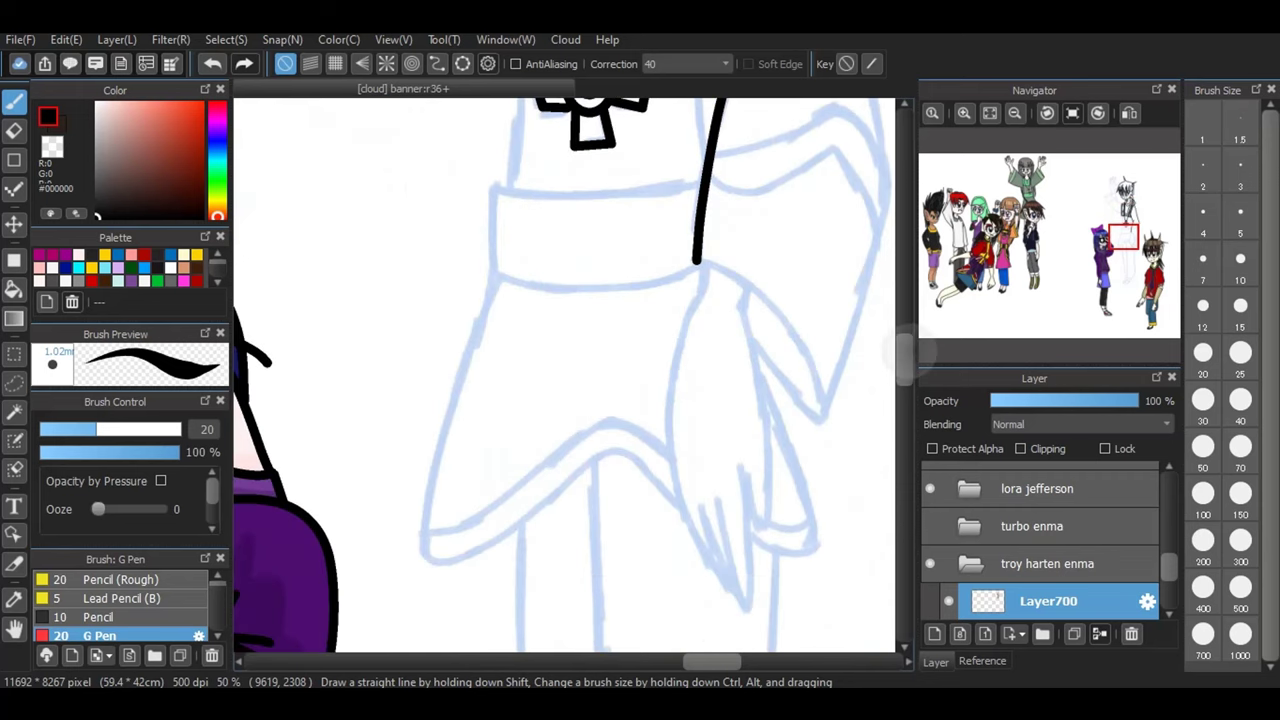
scroll(564, 376, "up", 3)
mouse_move(820, 533)
left_mouse_down()
mouse_move(885, 320)
mouse_move(866, 176)
left_mouse_up()
mouse_move(695, 378)
left_mouse_down()
mouse_move(746, 404)
mouse_move(805, 462)
mouse_move(820, 540)
left_mouse_up()
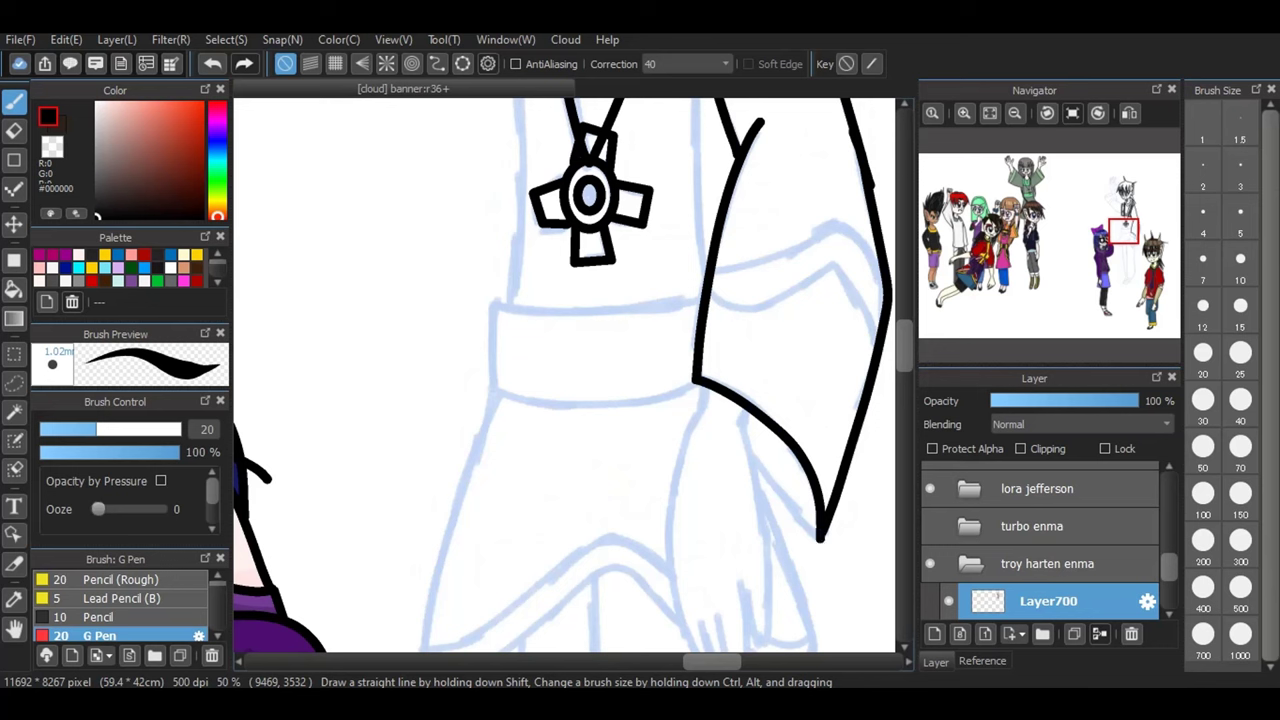
mouse_move(712, 272)
left_mouse_down()
mouse_move(834, 228)
mouse_move(862, 237)
mouse_move(880, 292)
left_mouse_up()
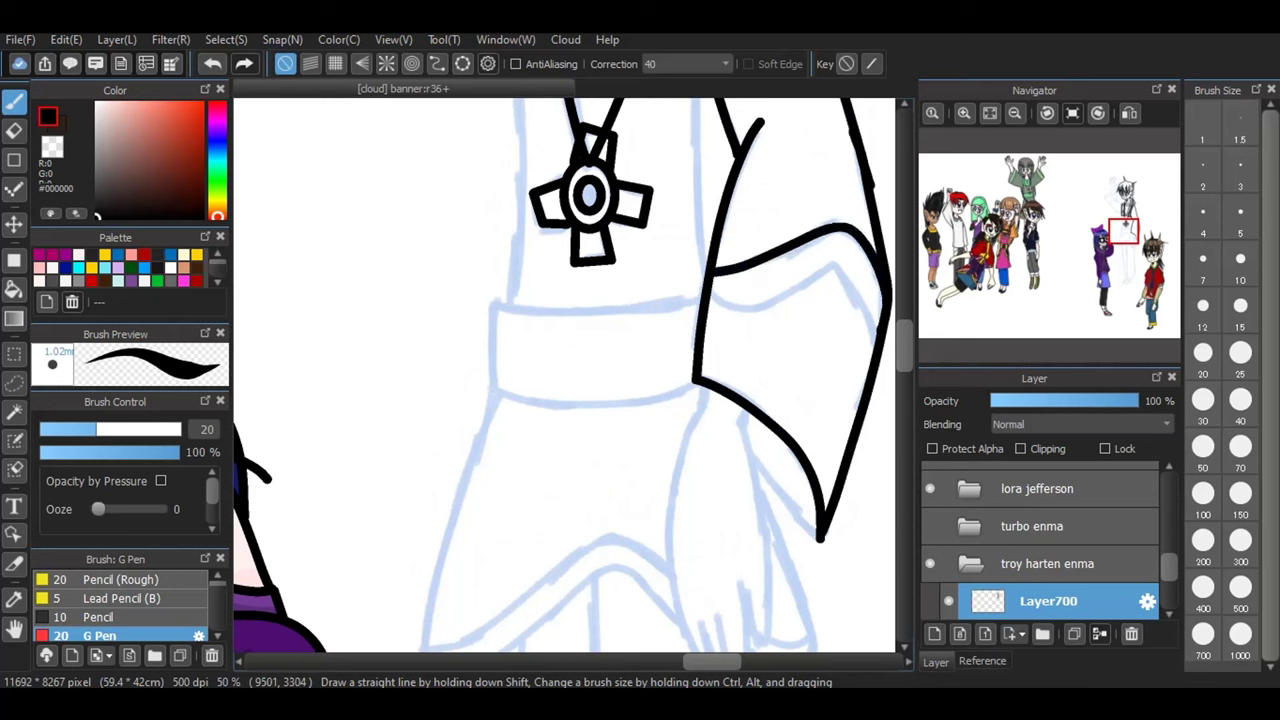
mouse_move(702, 300)
left_mouse_down()
mouse_move(790, 292)
mouse_move(830, 272)
mouse_move(855, 282)
mouse_move(872, 340)
left_mouse_up()
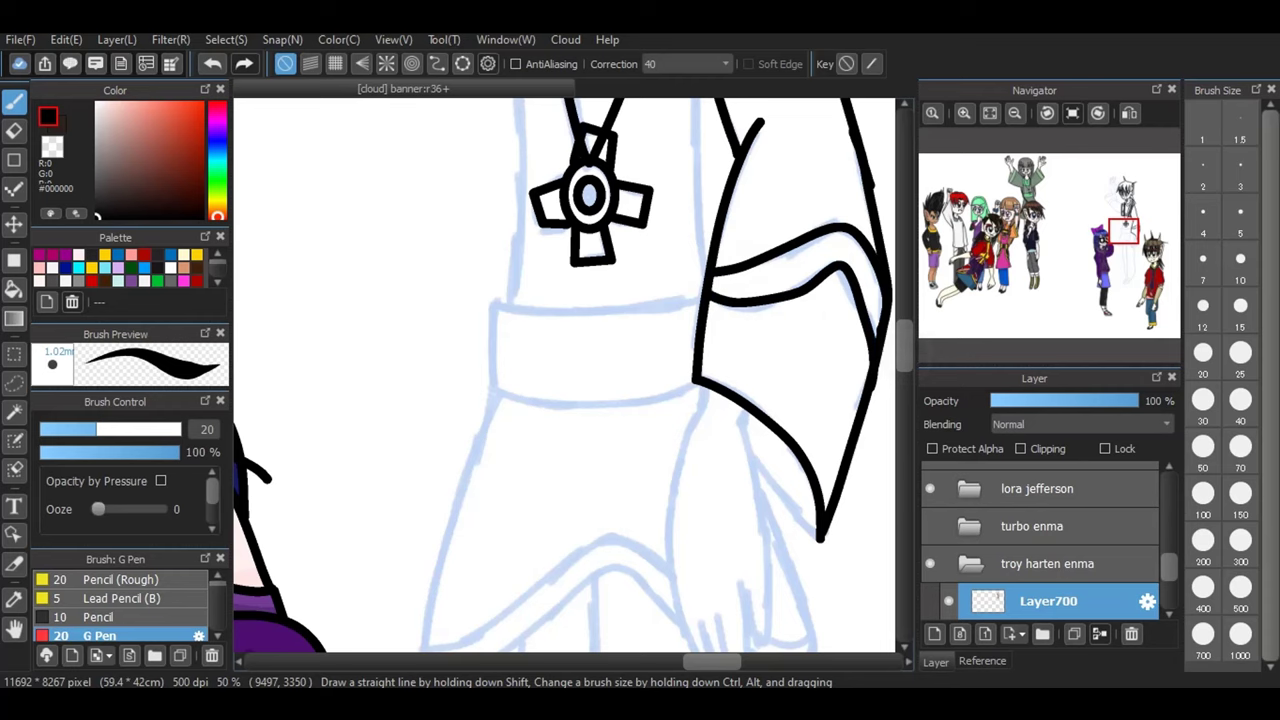
scroll(565, 375, "down", 2)
mouse_move(717, 485)
left_mouse_down()
mouse_move(749, 591)
mouse_move(742, 455)
left_mouse_up()
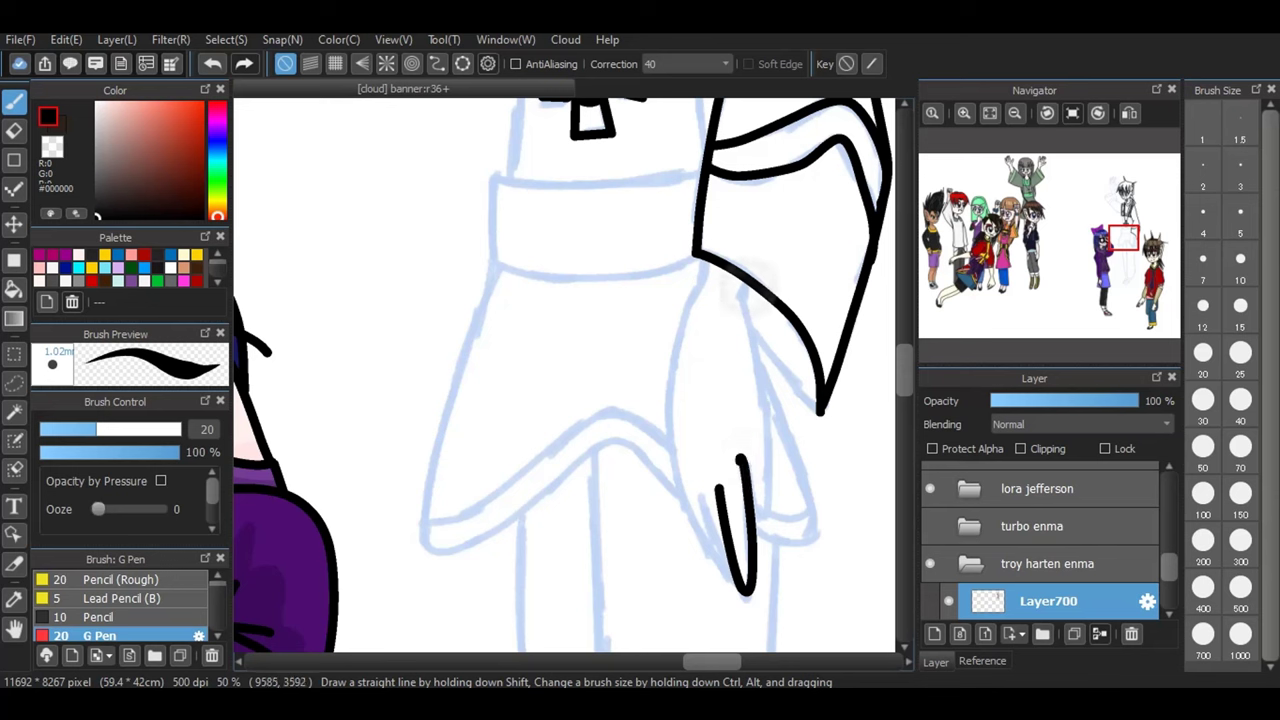
left_click_drag(749, 285, 737, 312)
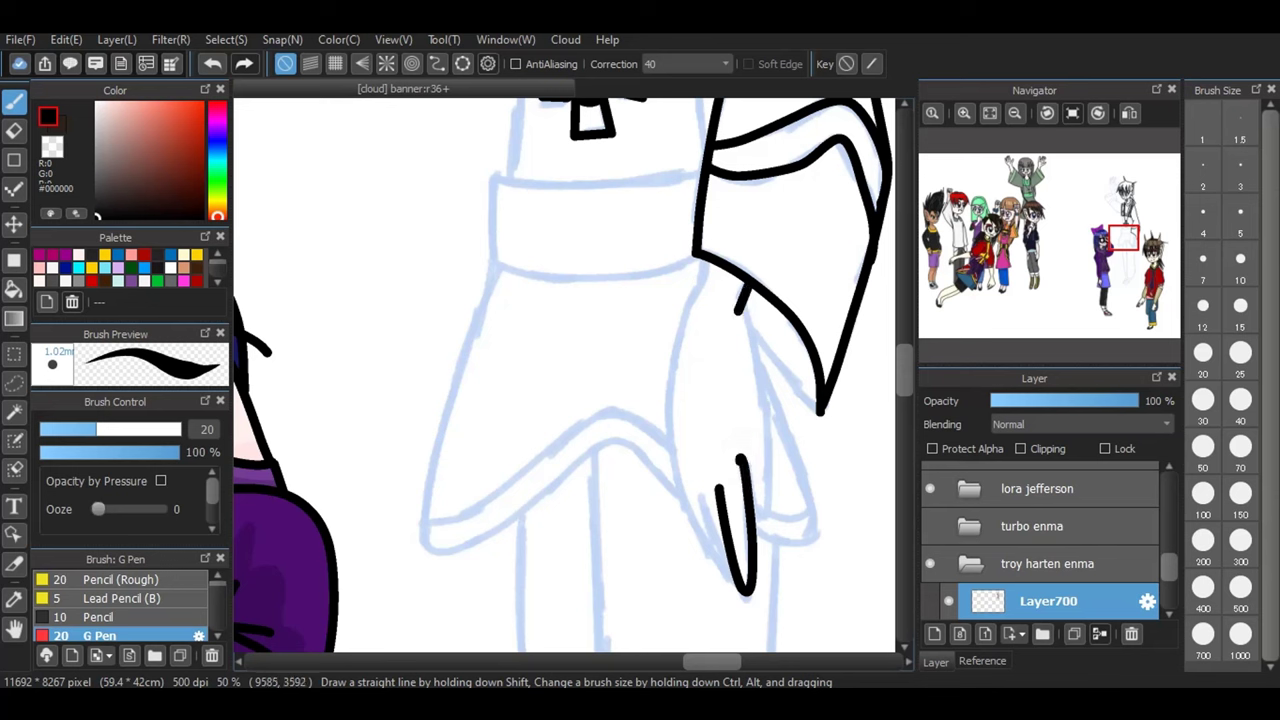
left_click(212, 63)
left_click(212, 63)
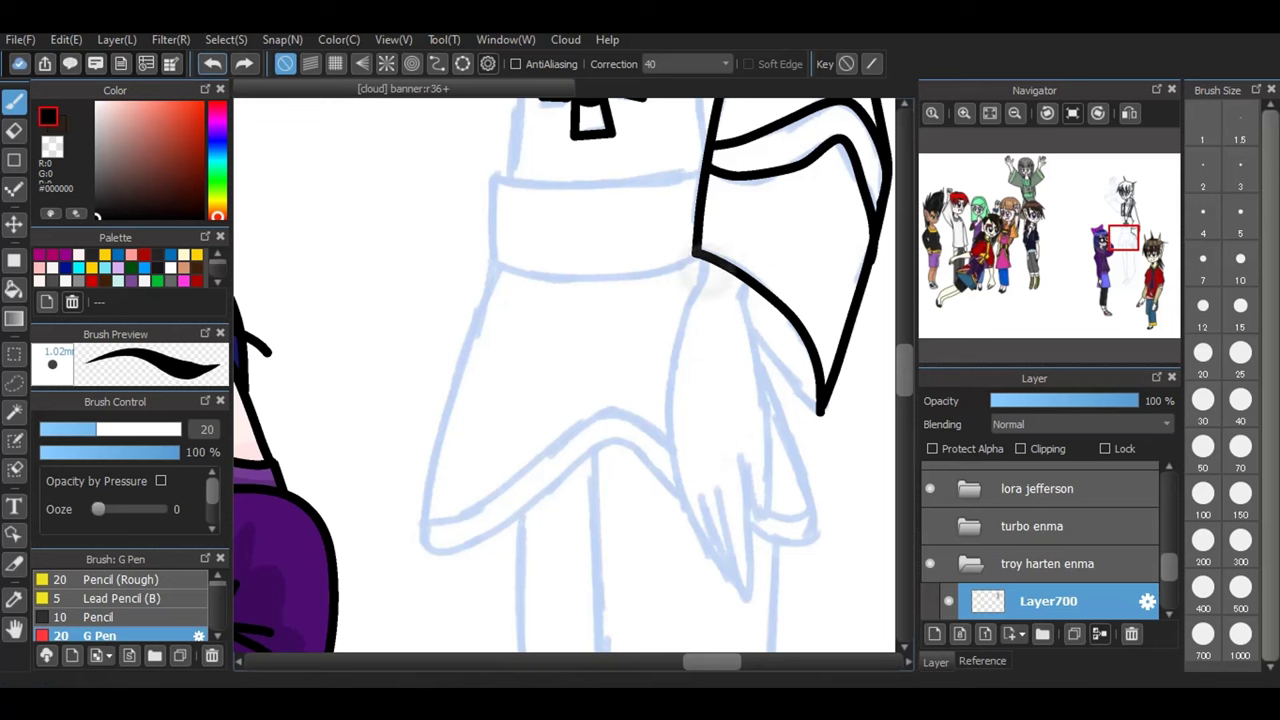
- Ink the lowered hand below the sleeve, with its wrist, pointed fingers and both outer edges, plus the sleeve's inner back edge
mouse_move(701, 256)
left_mouse_down()
mouse_move(699, 294)
mouse_move(746, 286)
mouse_move(768, 451)
mouse_move(762, 526)
left_mouse_up()
left_click_drag(738, 451, 760, 528)
mouse_move(712, 484)
left_mouse_down()
mouse_move(749, 606)
mouse_move(740, 457)
mouse_move(706, 500)
mouse_move(746, 602)
left_mouse_up()
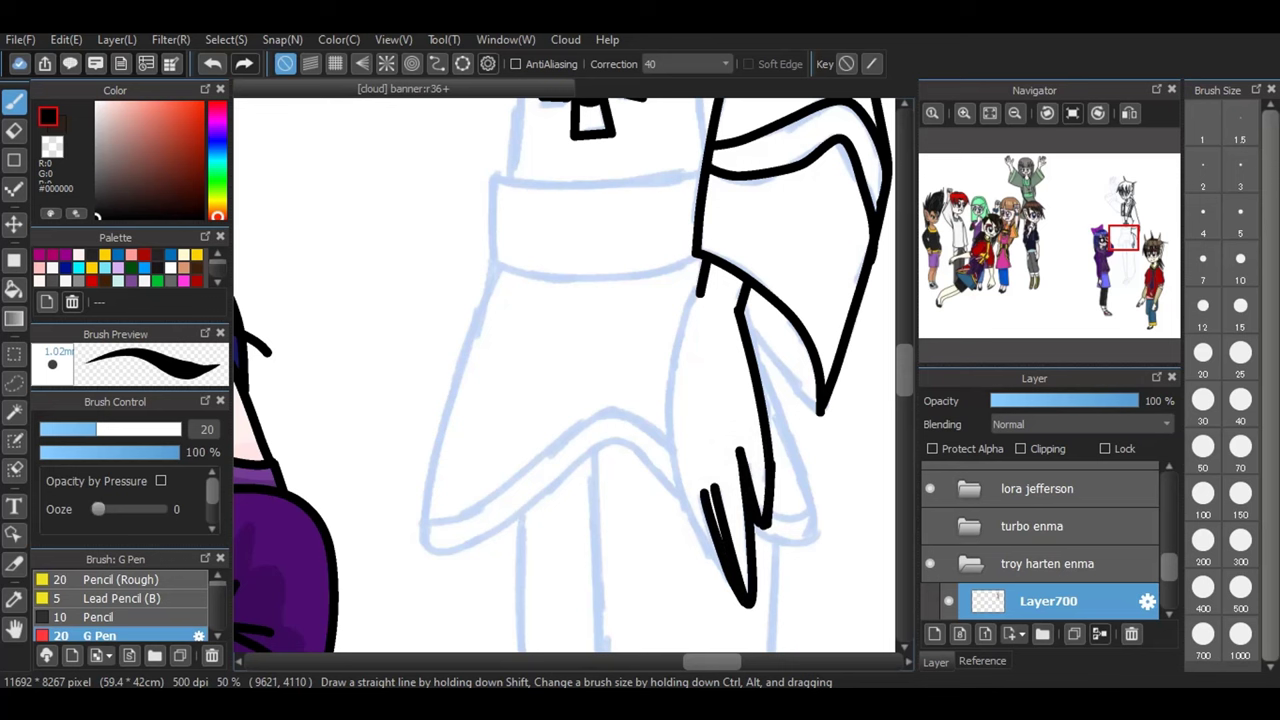
mouse_move(700, 294)
left_mouse_down()
mouse_move(668, 392)
mouse_move(672, 478)
mouse_move(726, 576)
left_mouse_up()
left_click_drag(740, 310, 818, 412)
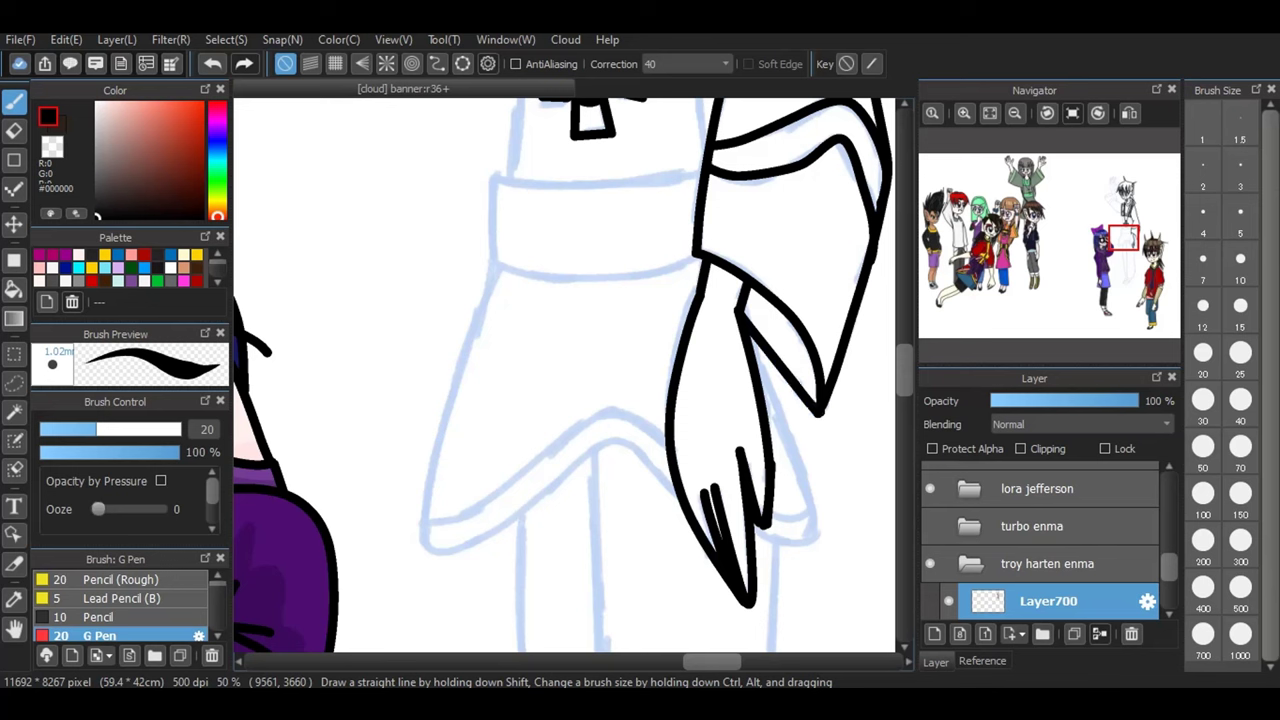
left_click_drag(695, 252, 693, 262)
left_click(212, 63)
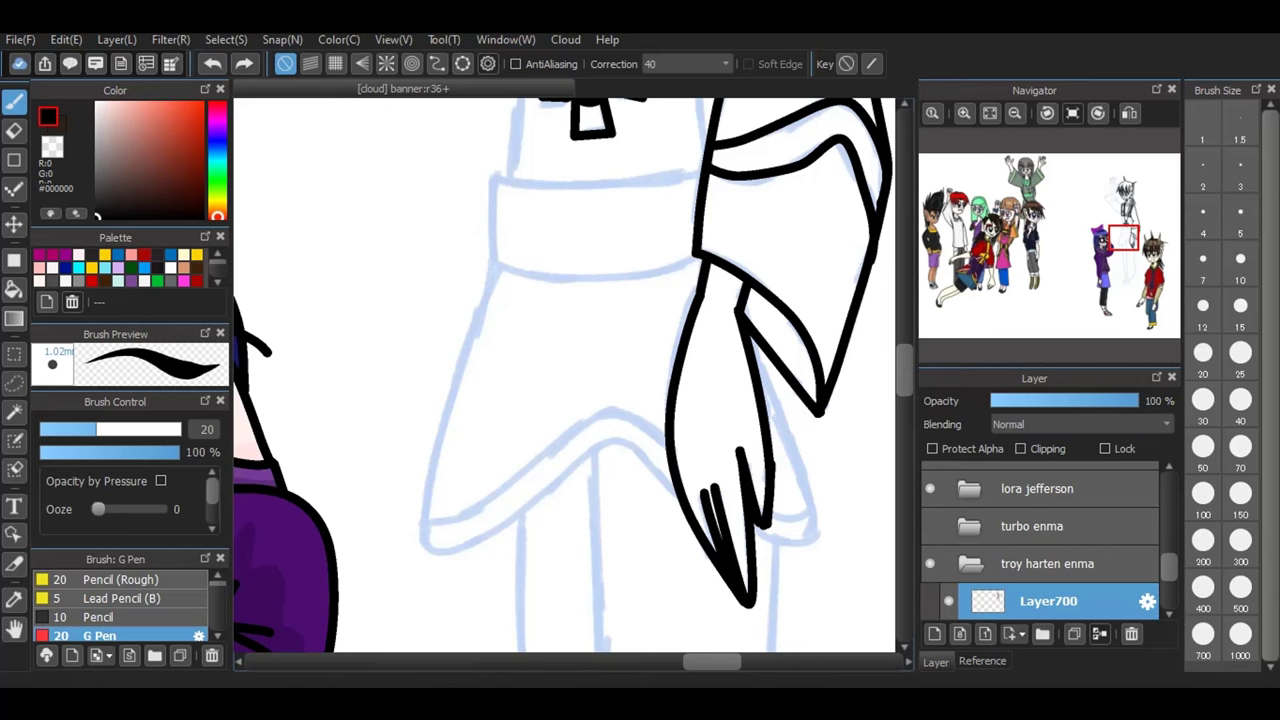
- Ink the belt band around the waist and the flared tunic skirt beneath it, with its curved hem running to the hand
left_click_drag(493, 178, 493, 272)
left_click_drag(493, 180, 730, 168)
left_click_drag(490, 272, 690, 264)
mouse_move(490, 275)
left_mouse_down()
mouse_move(425, 501)
mouse_move(430, 547)
mouse_move(522, 506)
mouse_move(615, 439)
mouse_move(676, 492)
left_mouse_up()
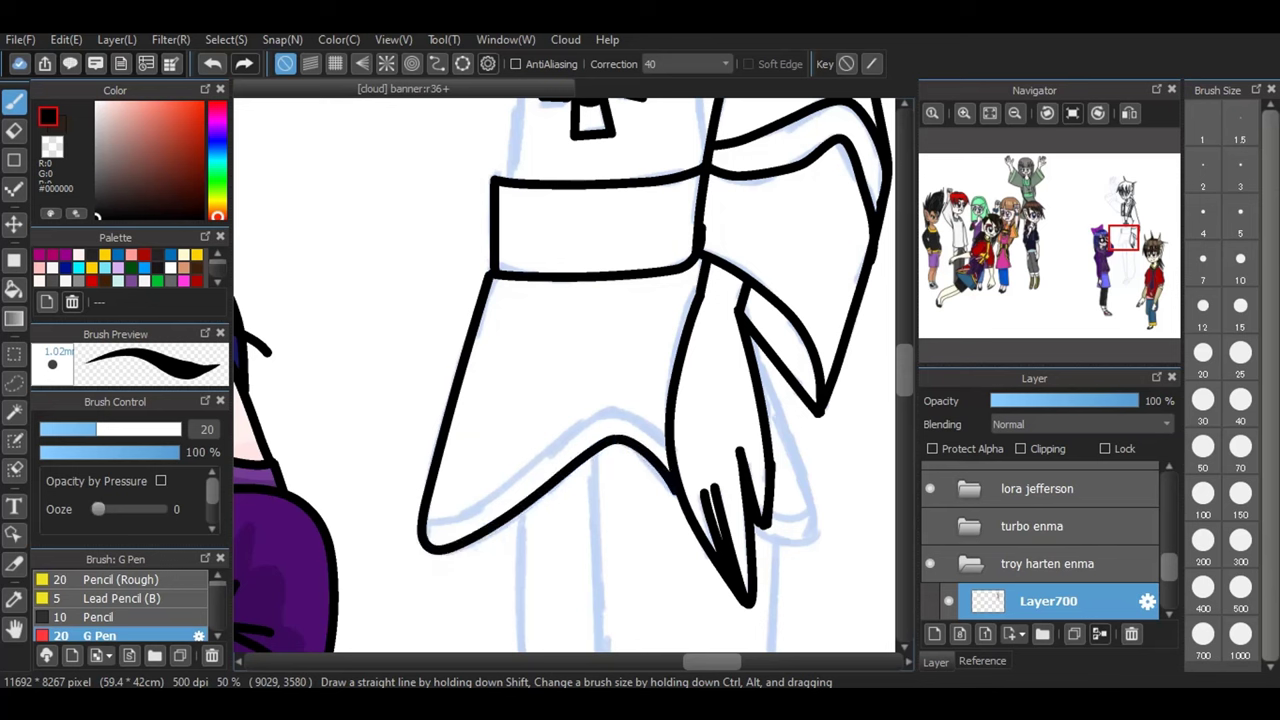
- Ink the piece of skirt showing behind the lowered hand and the hem's trim line on both sides of the hand
mouse_move(756, 530)
left_mouse_down()
mouse_move(812, 538)
mouse_move(817, 506)
mouse_move(752, 346)
left_mouse_up()
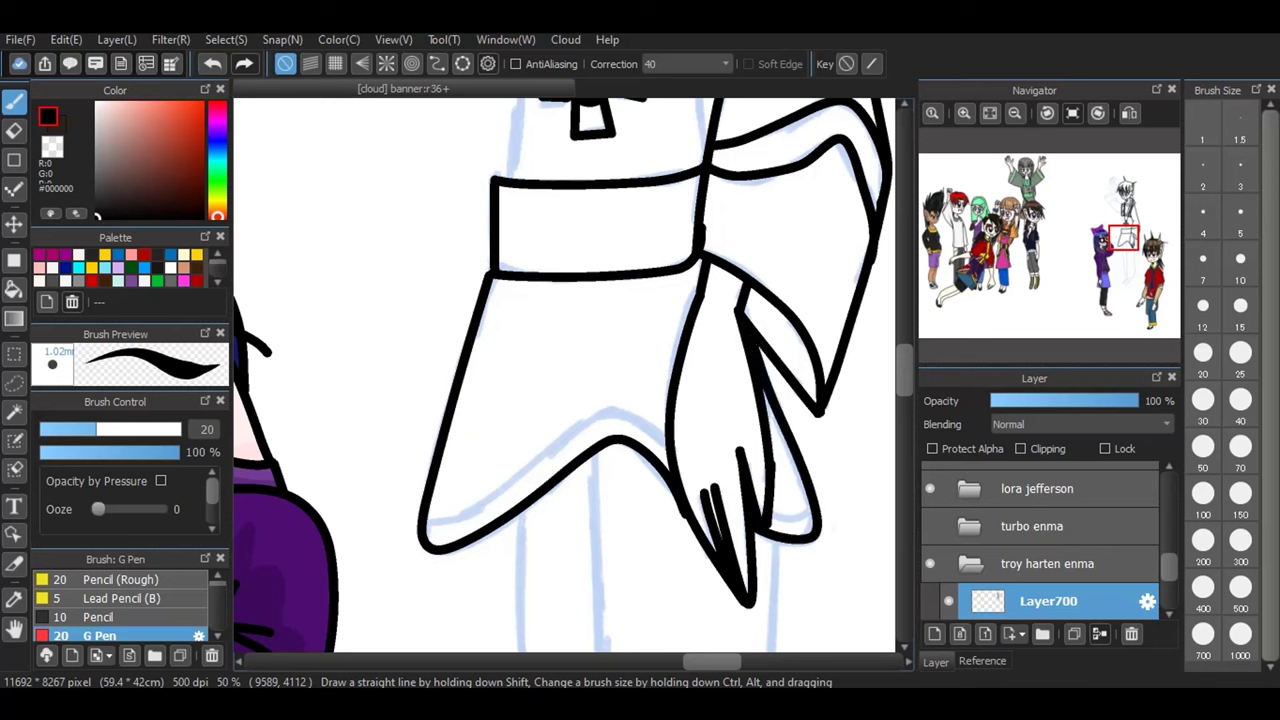
mouse_move(428, 526)
left_mouse_down()
mouse_move(608, 410)
mouse_move(648, 428)
mouse_move(692, 490)
left_mouse_up()
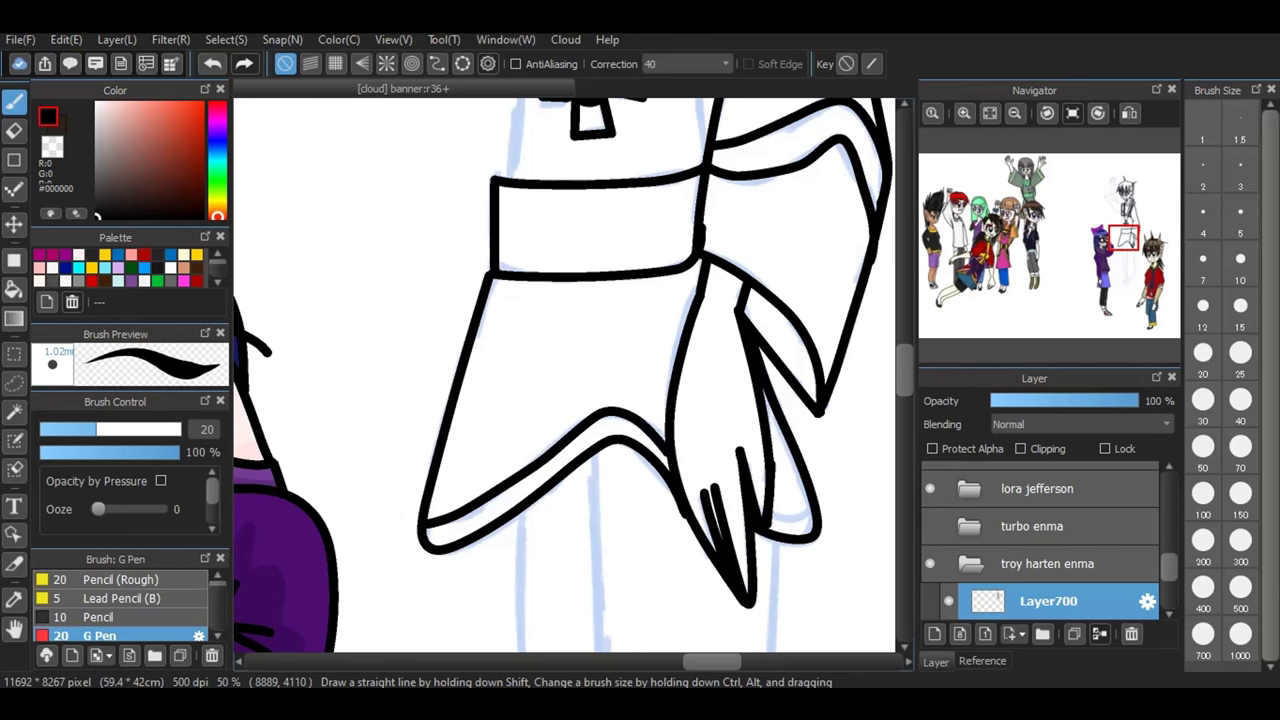
left_click_drag(768, 512, 815, 510)
- Ink the torso's two side lines from the bottom of the vest down to the belt
scroll(565, 375, "up", 5)
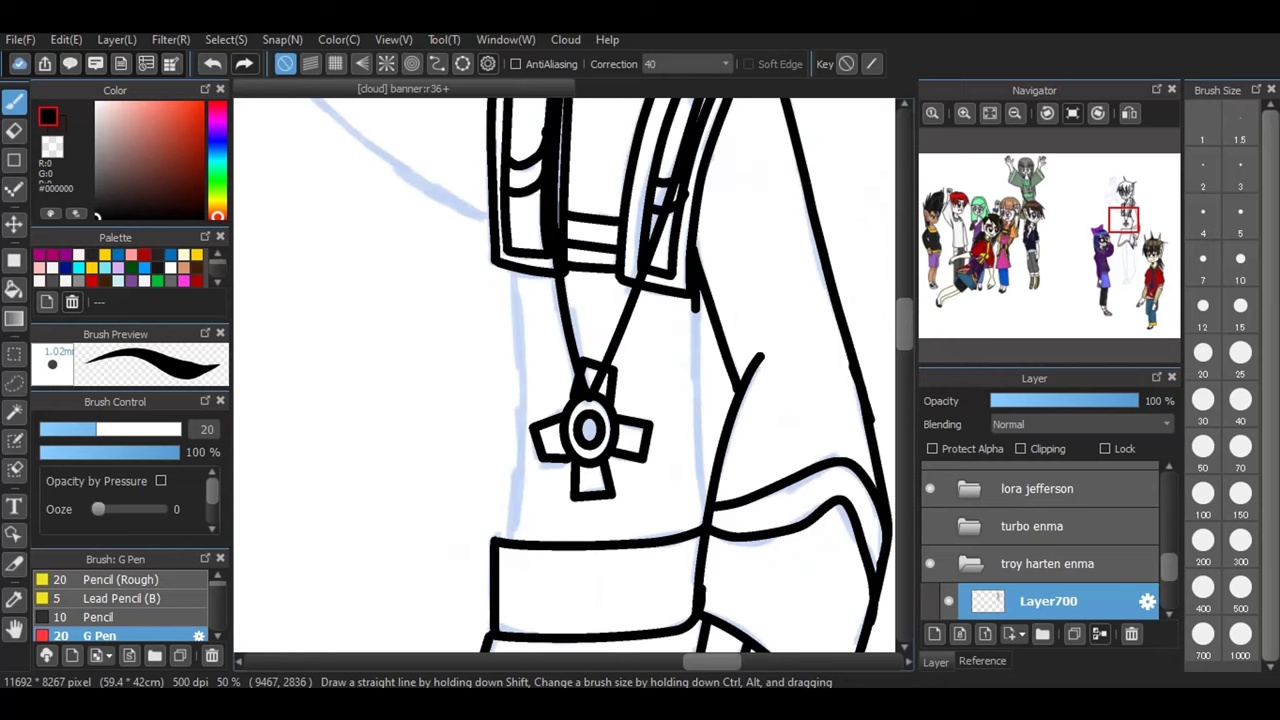
left_click_drag(693, 306, 701, 515)
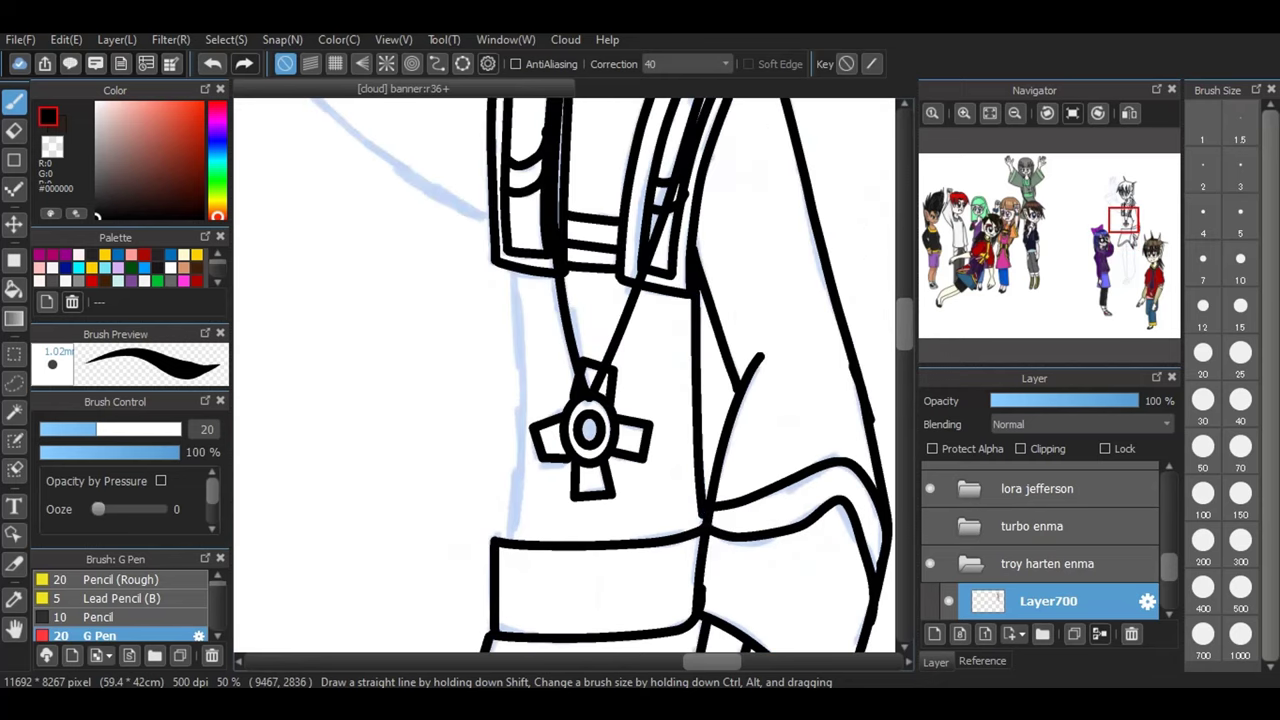
left_click_drag(505, 268, 520, 540)
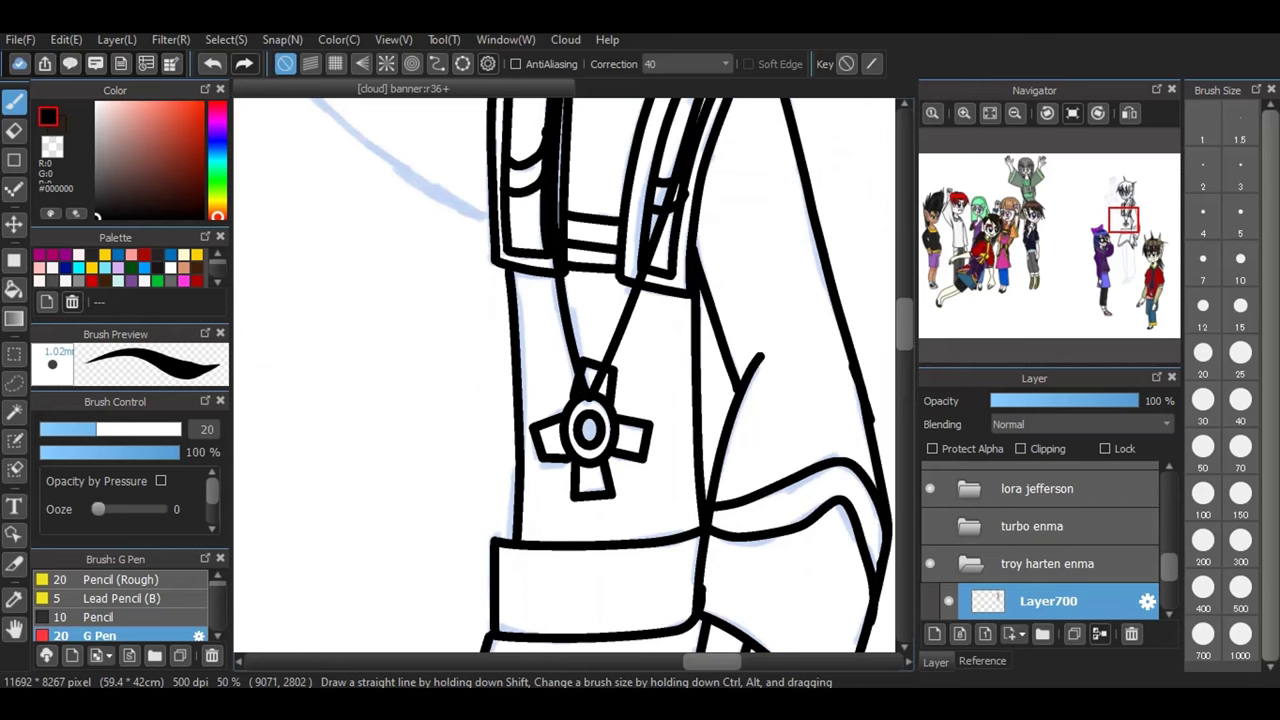
- Ink the raised arm's shoulder line, the sleeve's inner edge up to its corner, and the pointed cuff opening
scroll(375, 420, "up", 5)
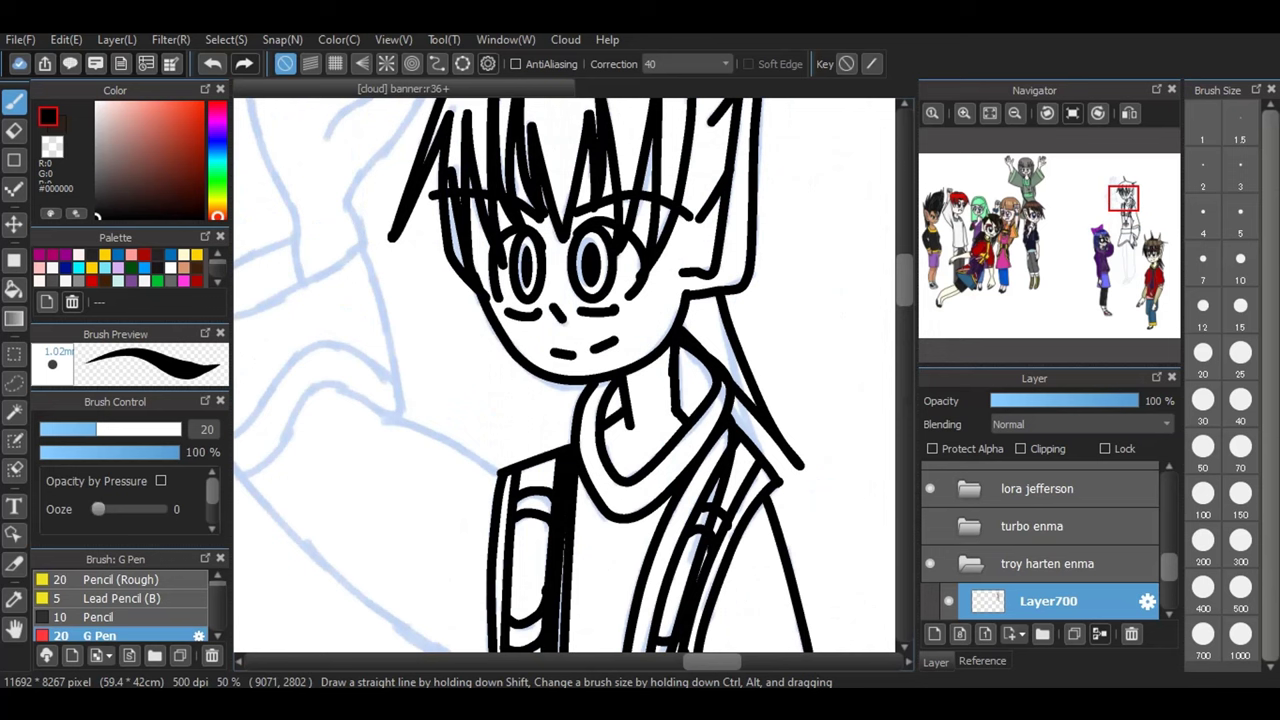
left_click_drag(375, 420, 500, 468)
mouse_move(359, 238)
left_mouse_down()
mouse_move(392, 376)
mouse_move(399, 421)
left_mouse_up()
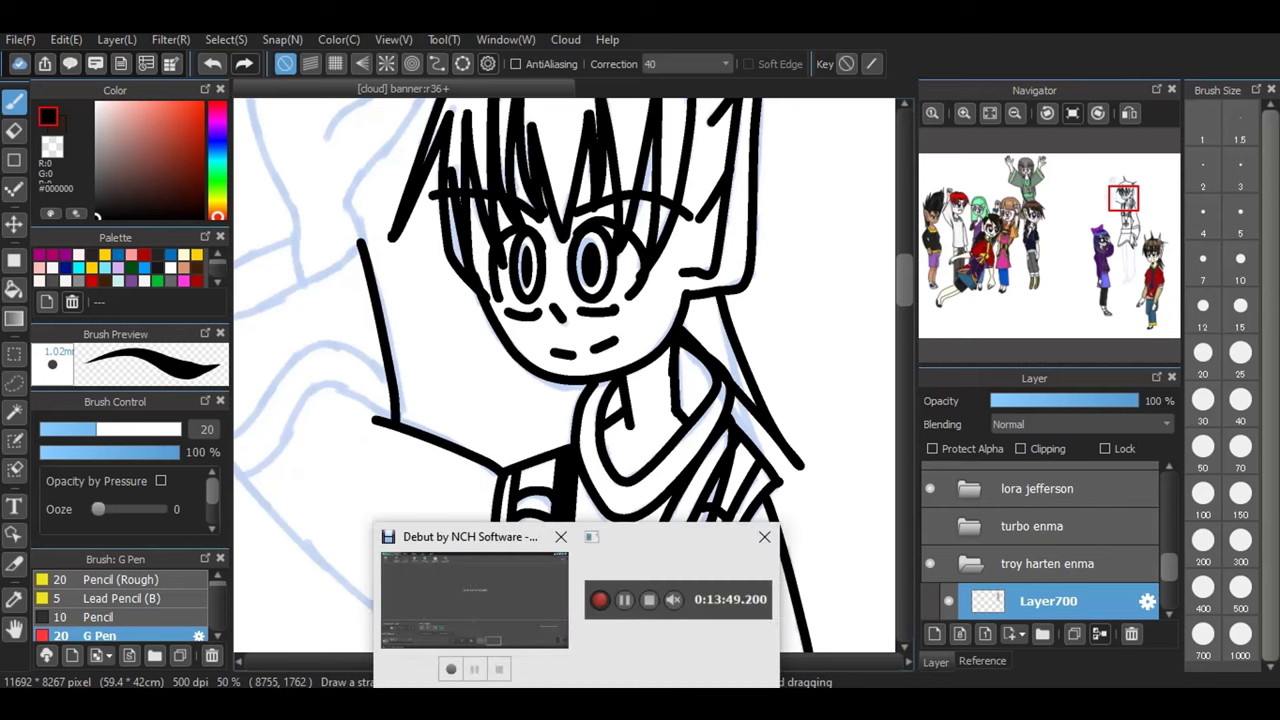
left_click_drag(705, 661, 660, 661)
mouse_move(586, 330)
left_mouse_down()
mouse_move(741, 306)
mouse_move(815, 255)
left_mouse_up()
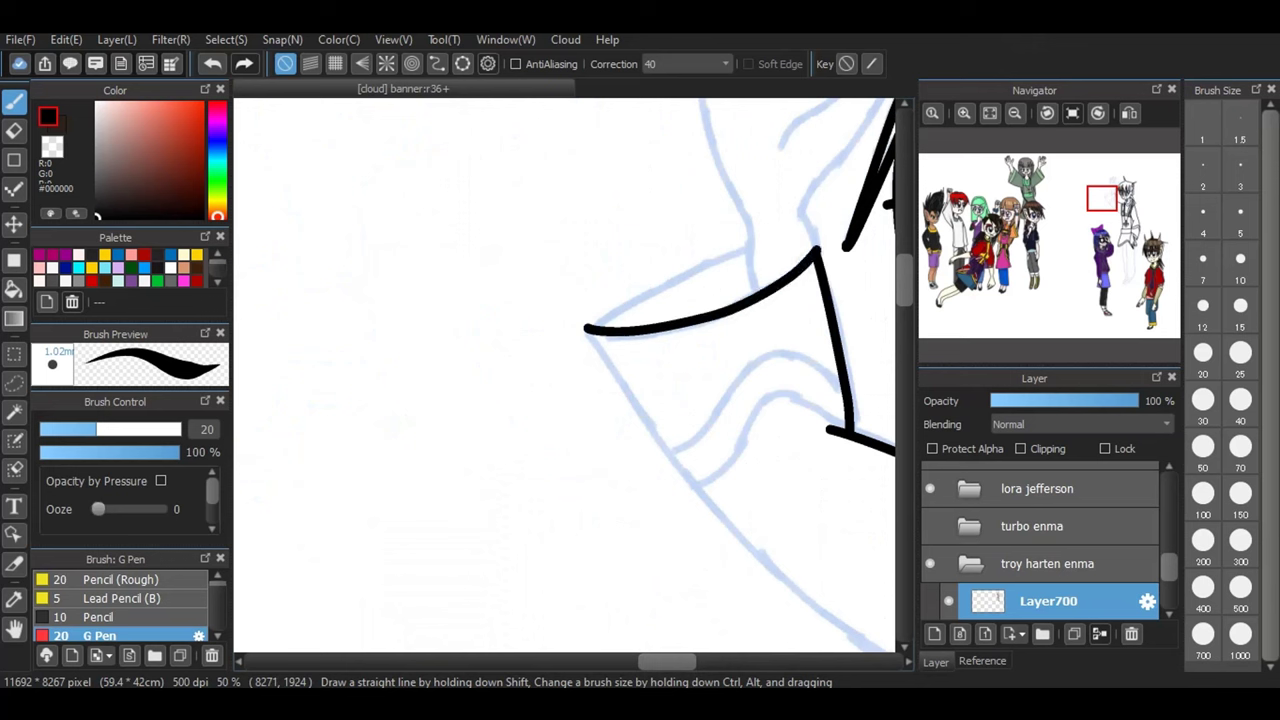
left_click_drag(586, 328, 772, 226)
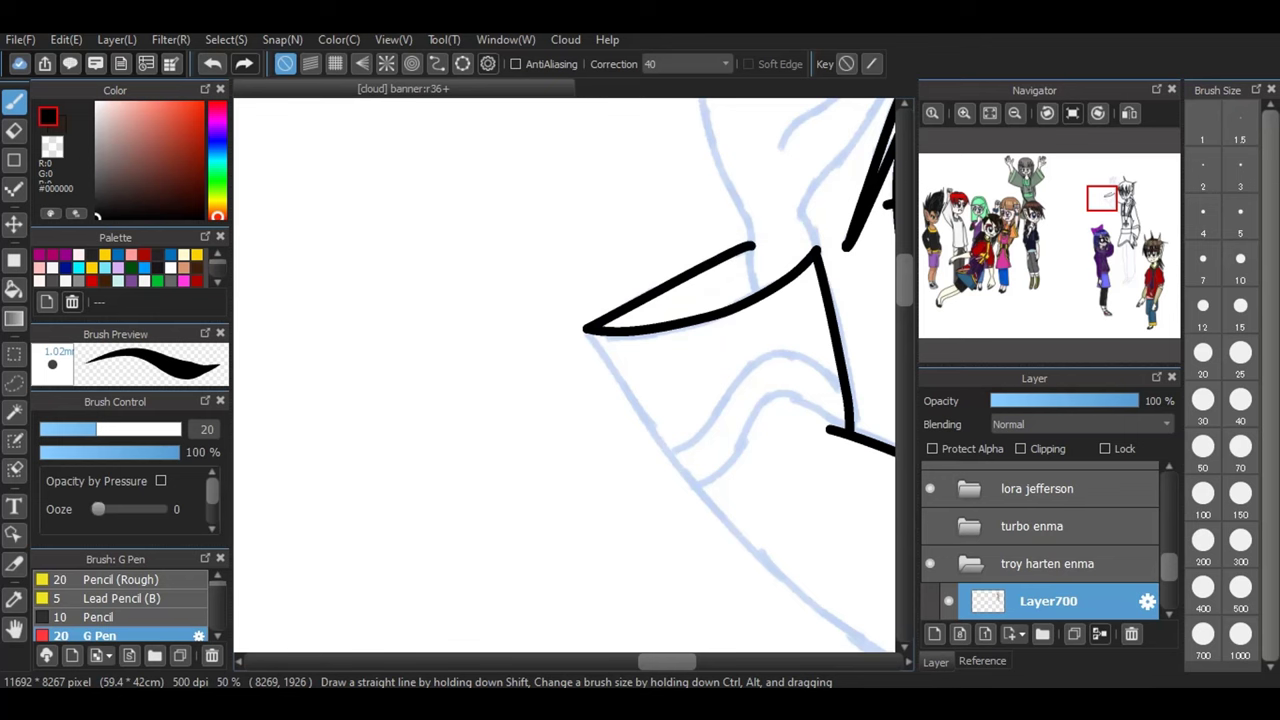
- Ink the raised sleeve's long lower edge from the cuff tip to the vest, and the two wavy trim lines across it
left_click_drag(667, 661, 704, 661)
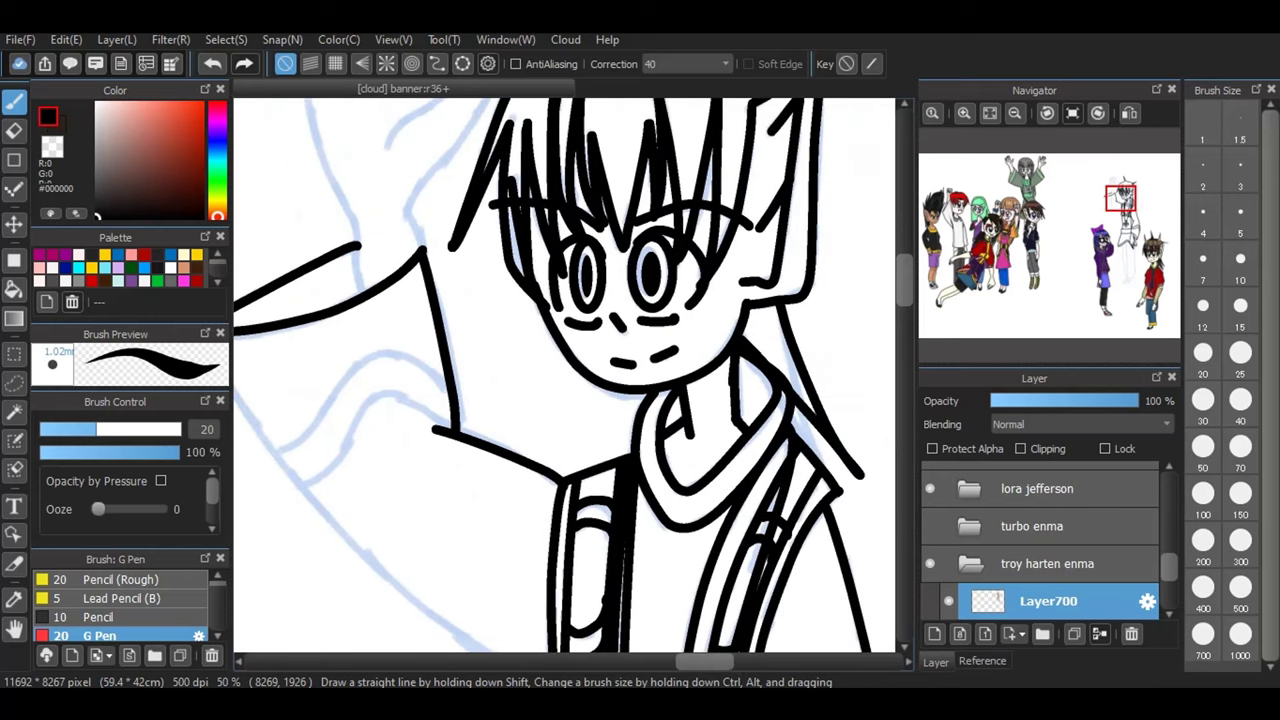
scroll(564, 375, "down", 3)
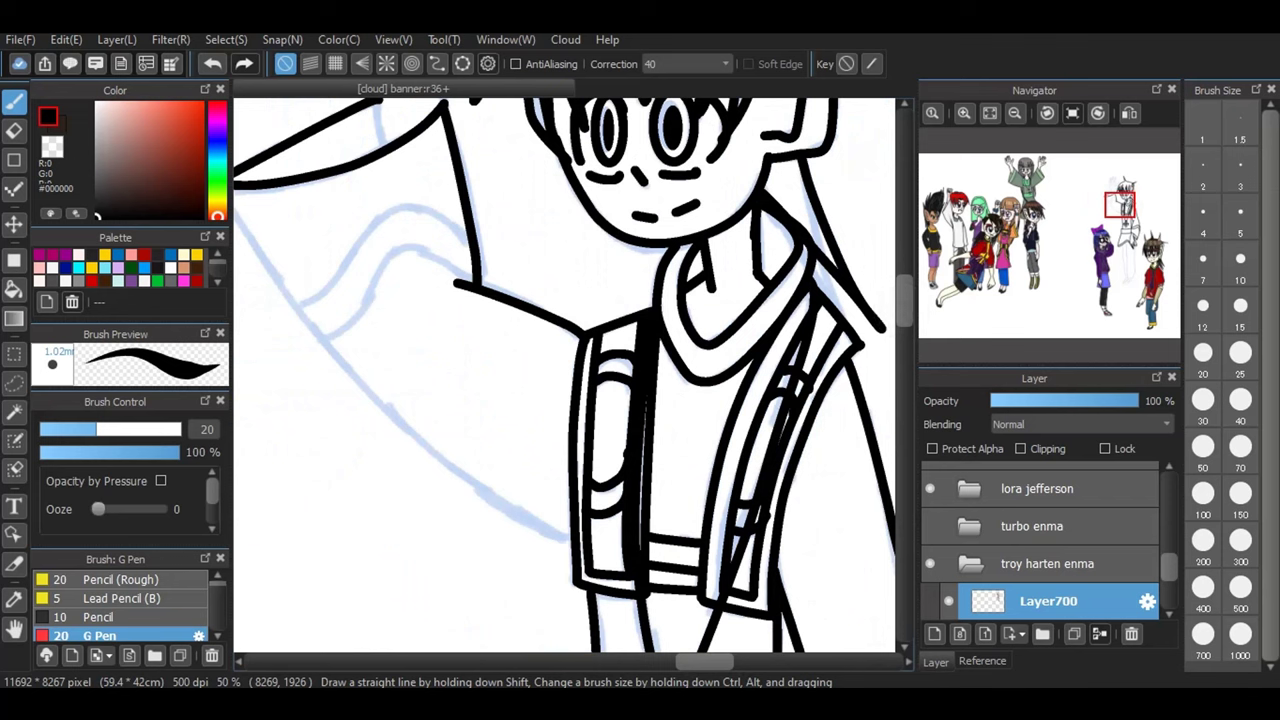
scroll(564, 375, "left", 2)
scroll(564, 375, "down", 1)
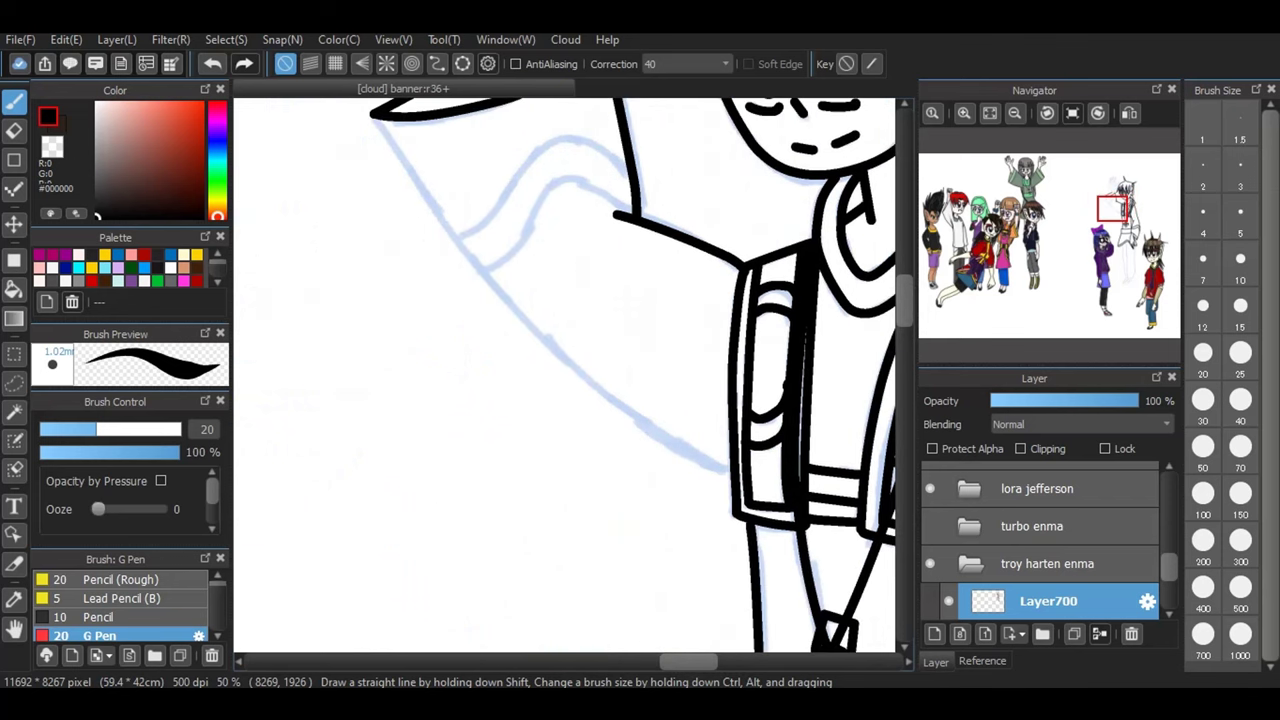
left_click_drag(373, 113, 436, 204)
key("ctrl+z")
mouse_move(370, 113)
left_mouse_down()
mouse_move(505, 297)
mouse_move(643, 420)
mouse_move(730, 470)
left_mouse_up()
mouse_move(483, 270)
left_mouse_down()
mouse_move(563, 178)
mouse_move(634, 216)
left_mouse_up()
mouse_move(456, 236)
left_mouse_down()
mouse_move(550, 141)
mouse_move(614, 158)
left_mouse_up()
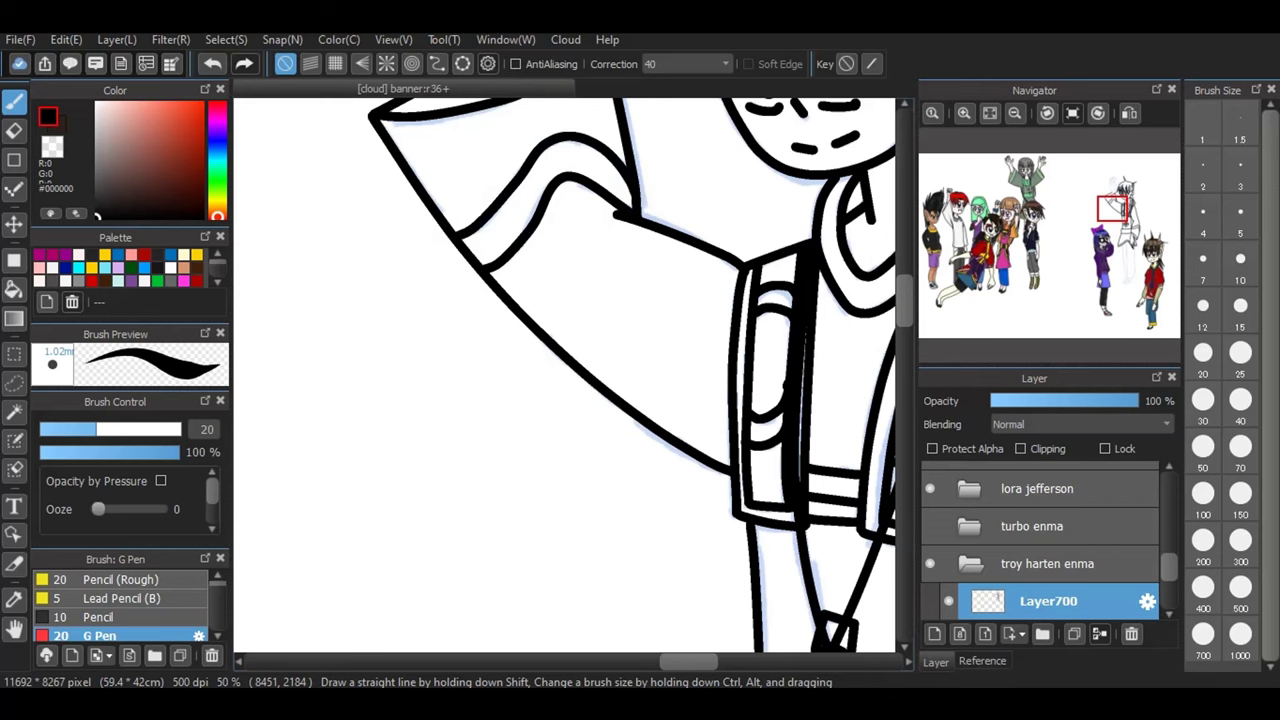
- Ink the raised hand's outer palm edge down to the cuff, the thumb with its wrist side, and the index finger
scroll(565, 375, "up", 5)
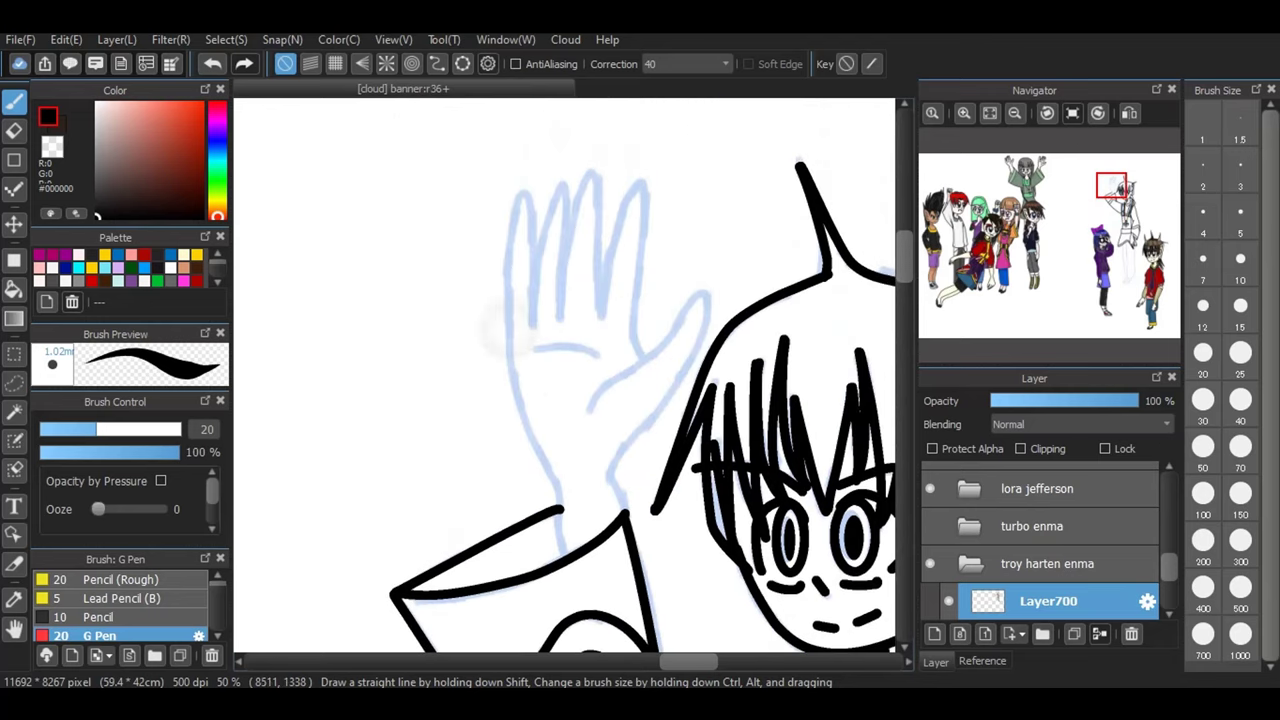
left_click_drag(509, 315, 562, 565)
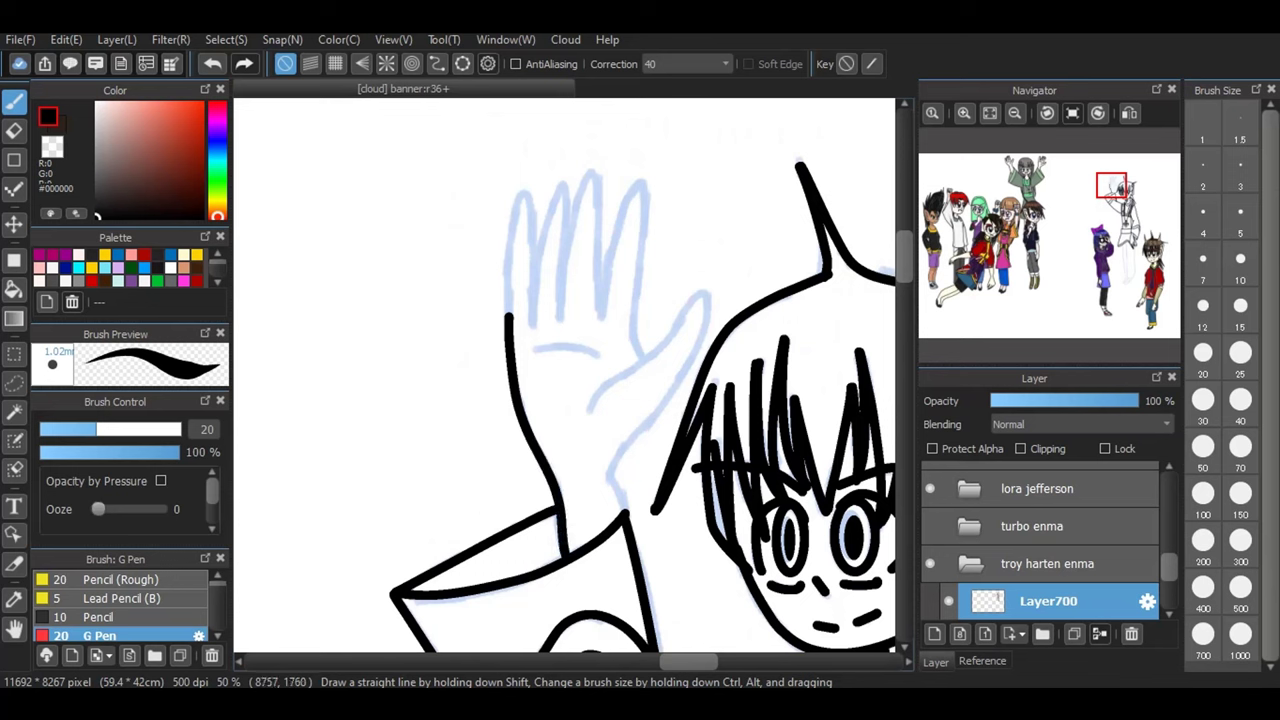
left_click_drag(609, 470, 621, 494)
mouse_move(584, 410)
left_mouse_down()
mouse_move(692, 298)
mouse_move(682, 370)
mouse_move(607, 486)
left_mouse_up()
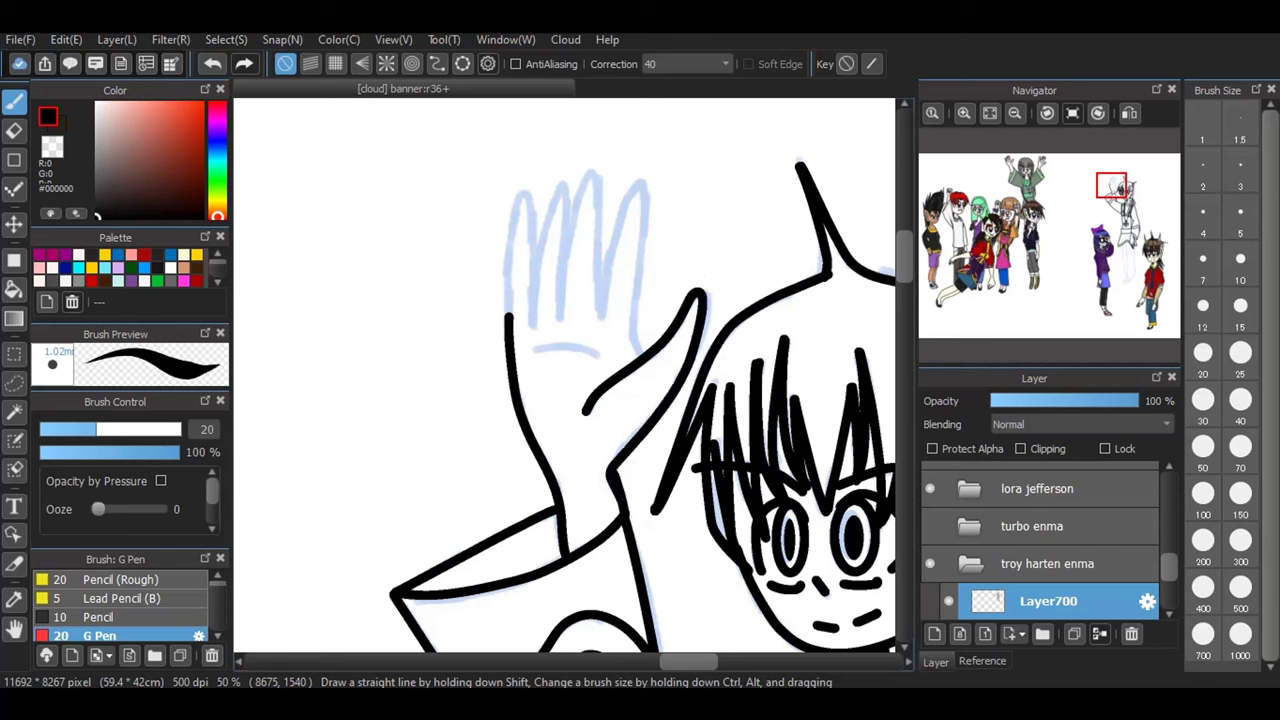
mouse_move(598, 322)
left_mouse_down()
mouse_move(636, 178)
mouse_move(646, 222)
mouse_move(633, 352)
left_mouse_up()
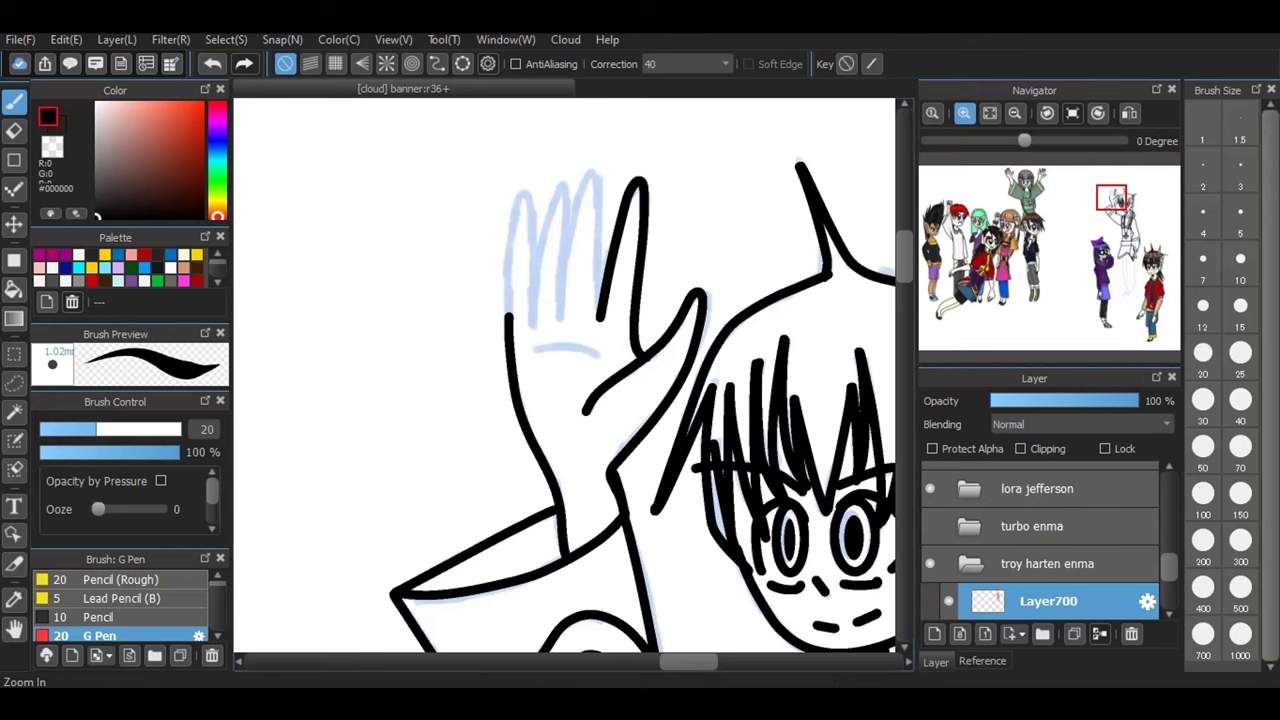
- Ink the raised hand's remaining three fingers and the short crease across the palm
left_click(963, 113)
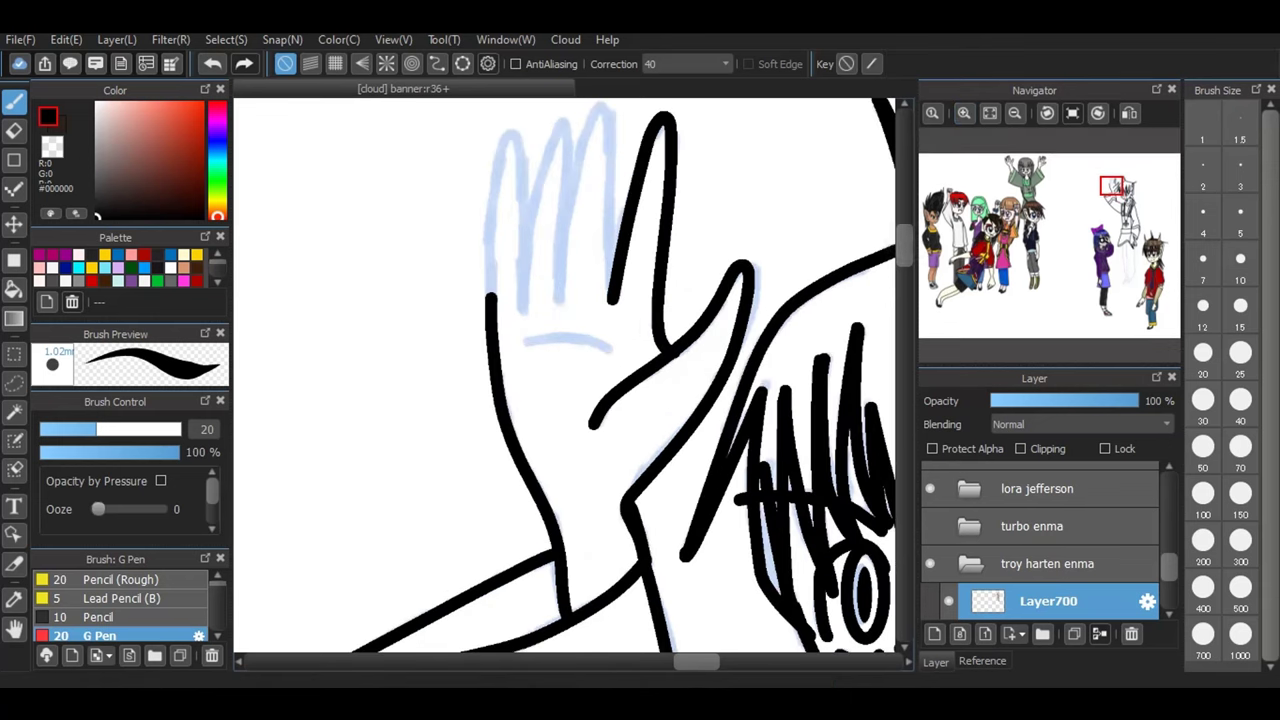
left_click_drag(905, 252, 906, 234)
left_click_drag(503, 372, 485, 545)
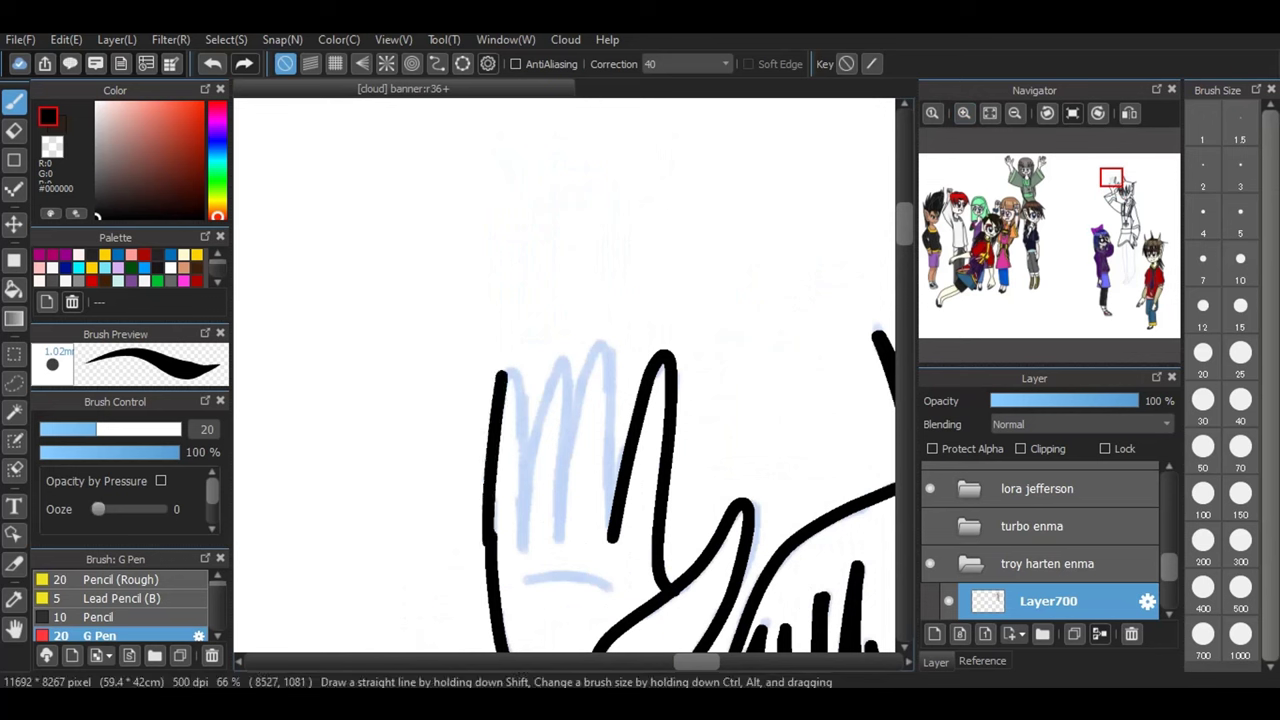
mouse_move(497, 384)
left_mouse_down()
mouse_move(517, 369)
mouse_move(520, 545)
left_mouse_up()
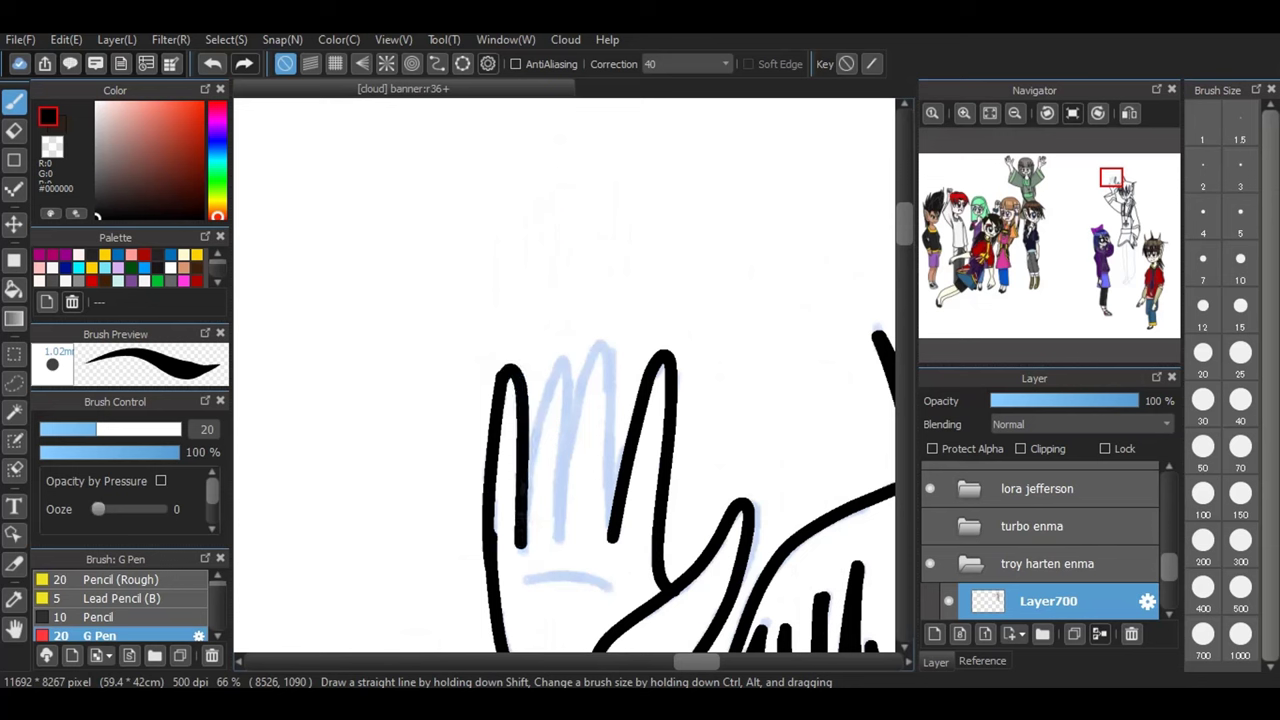
mouse_move(530, 478)
left_mouse_down()
mouse_move(528, 526)
mouse_move(558, 352)
mouse_move(570, 410)
mouse_move(552, 540)
mouse_move(604, 350)
mouse_move(603, 540)
left_mouse_up()
left_click_drag(522, 578, 604, 585)
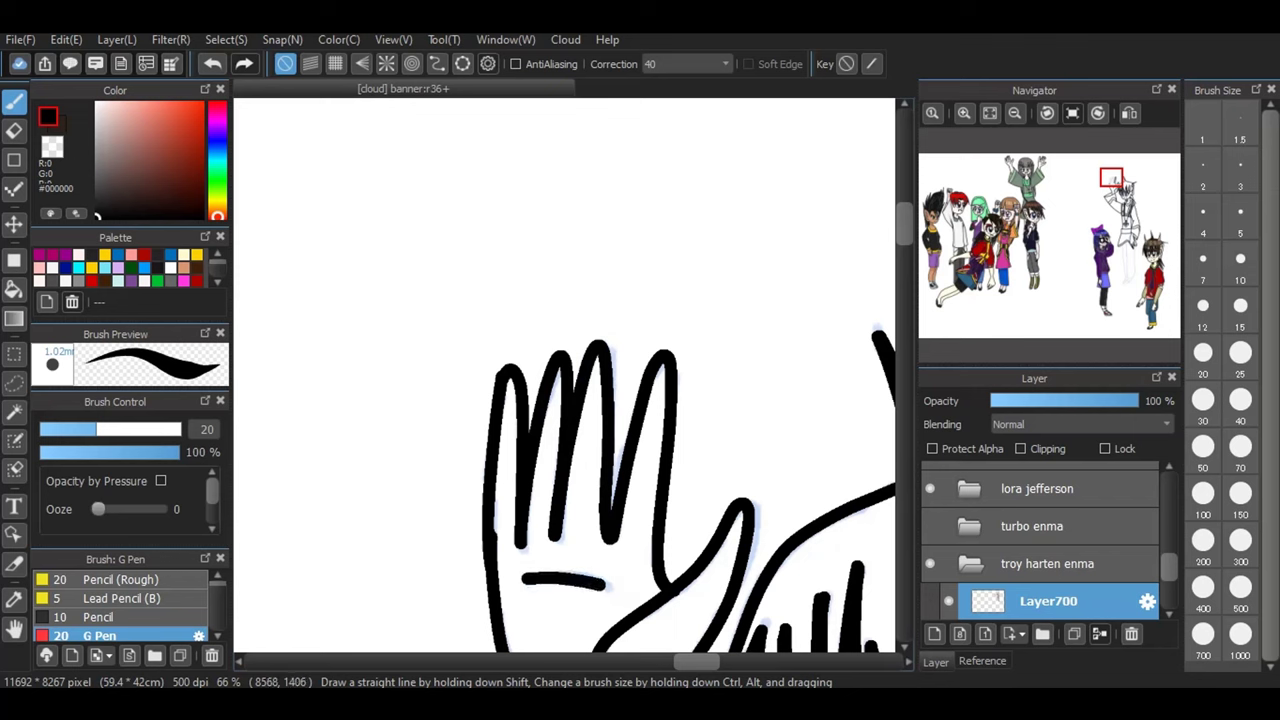
- Ink the front leg's long outline with its rounded lower end, starting and ending at the skirt hem
left_click_drag(704, 662, 732, 662)
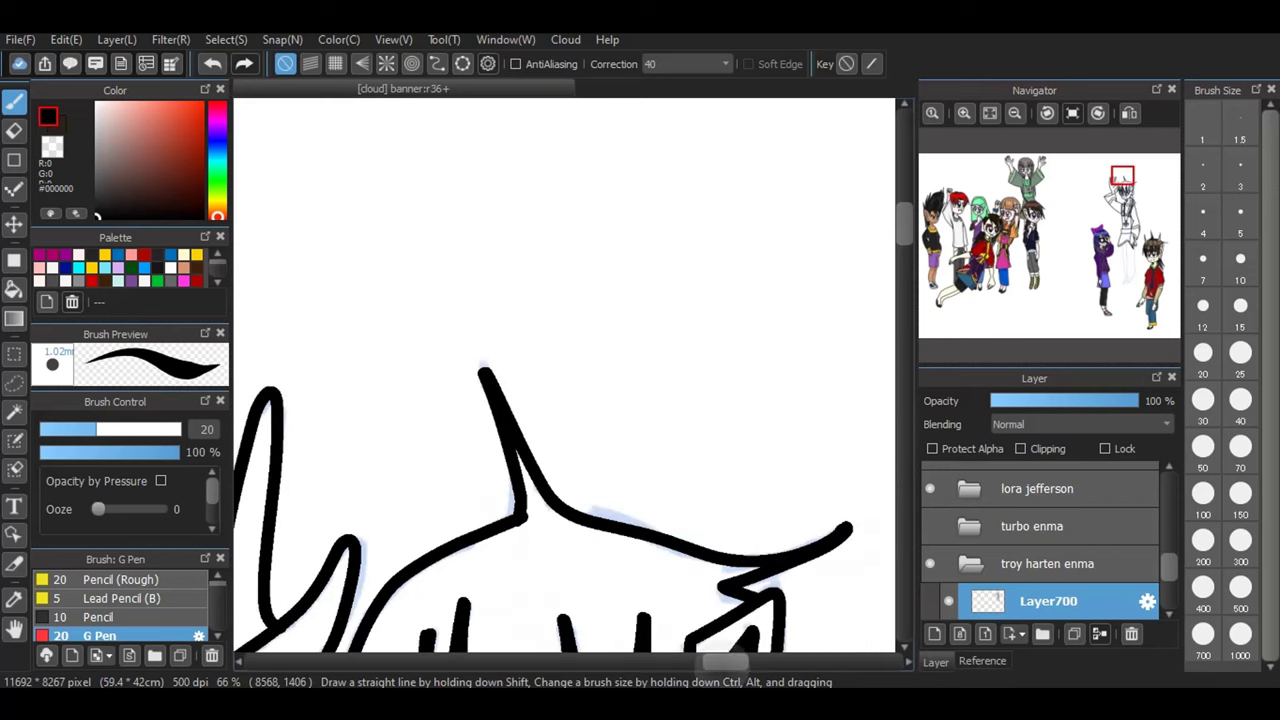
left_click_drag(904, 225, 904, 328)
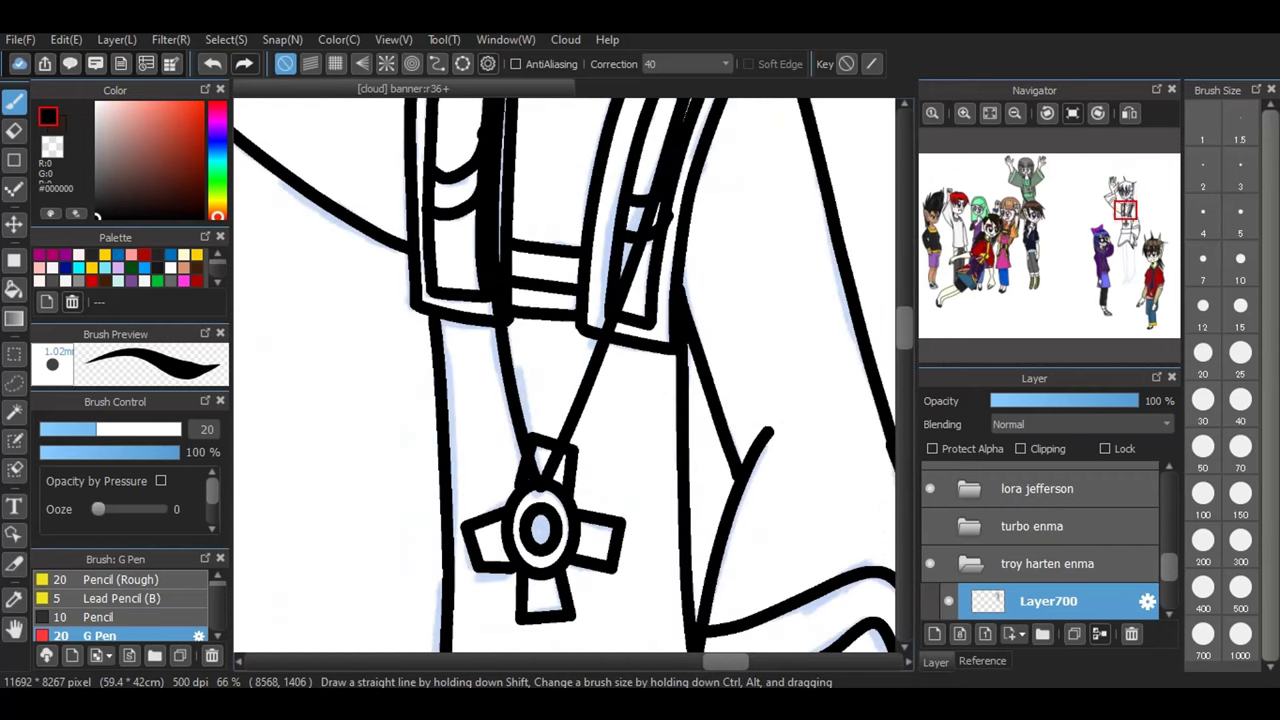
scroll(565, 375, "down", 10)
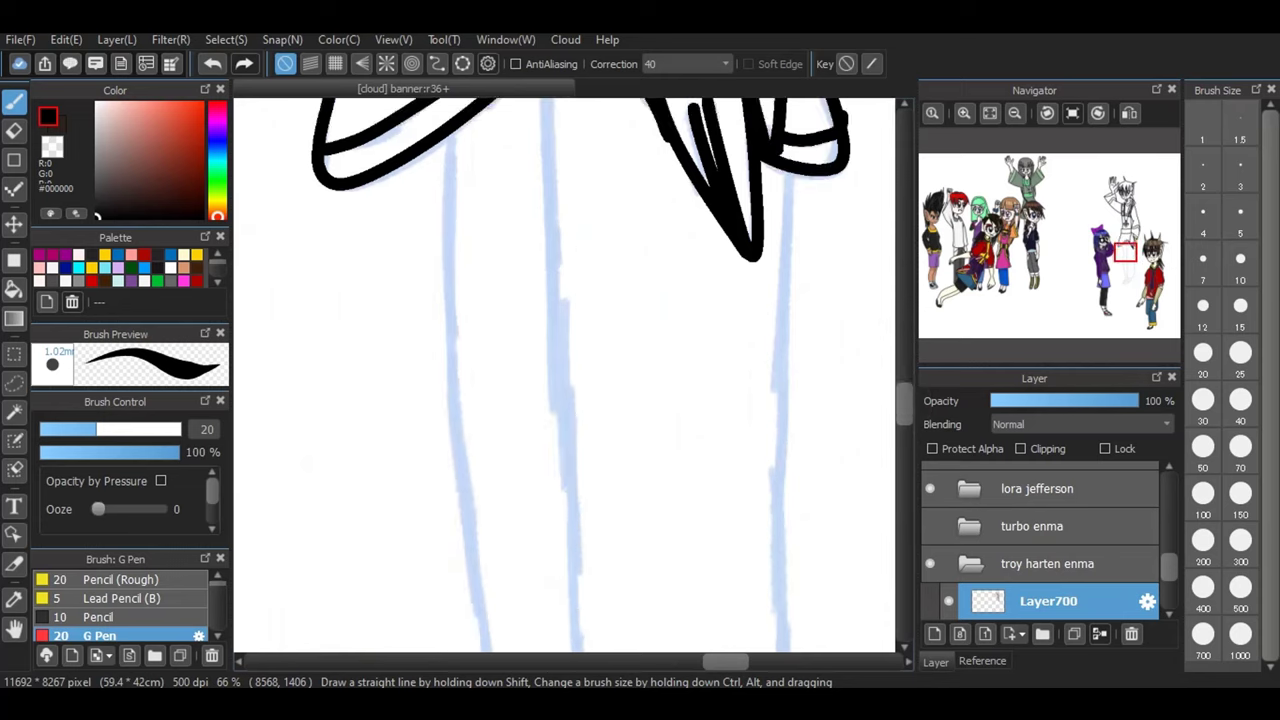
scroll(565, 375, "down", 3)
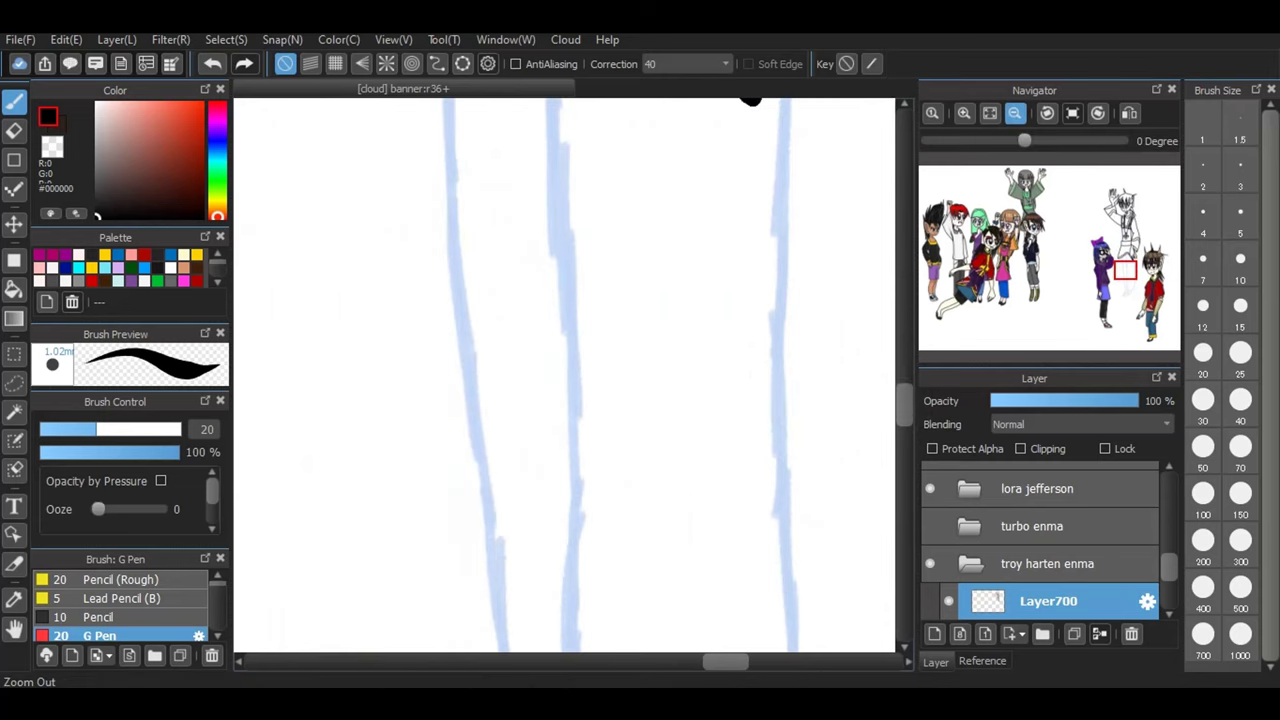
left_click(1014, 112)
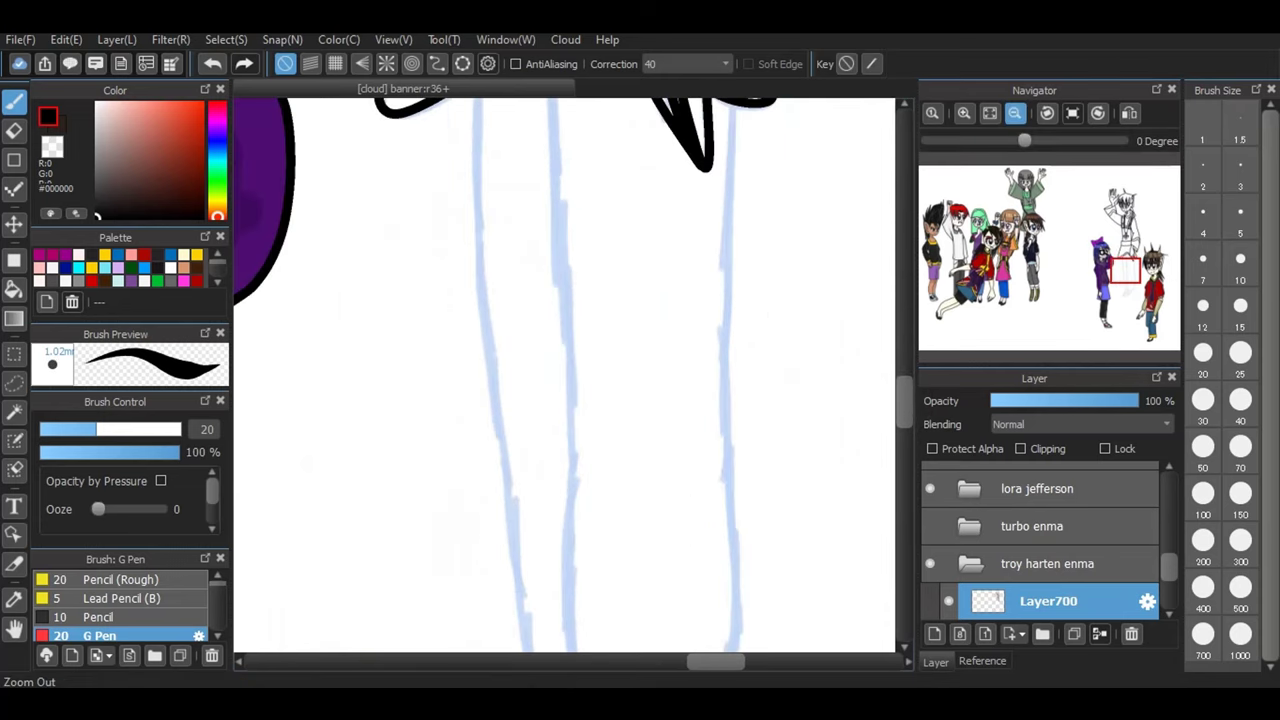
left_click(1014, 112)
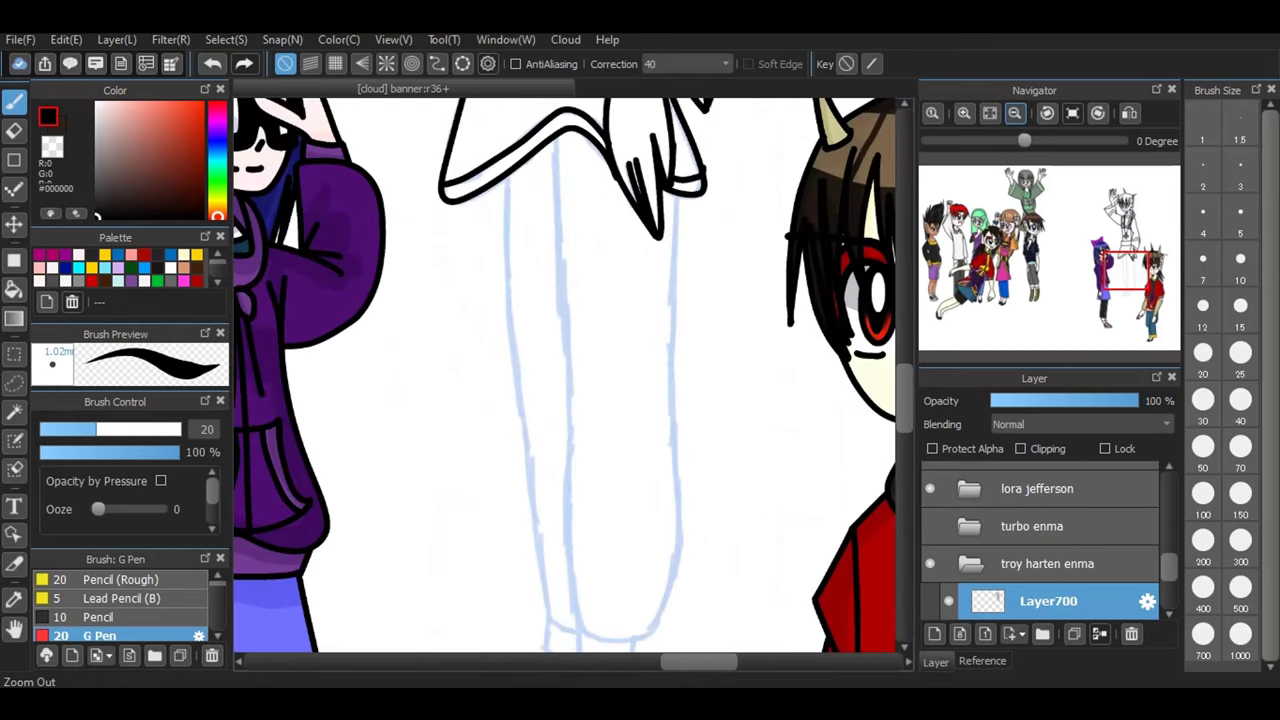
mouse_move(553, 140)
left_mouse_down()
mouse_move(571, 602)
mouse_move(583, 630)
mouse_move(607, 640)
mouse_move(655, 627)
mouse_move(674, 590)
mouse_move(677, 194)
left_mouse_up()
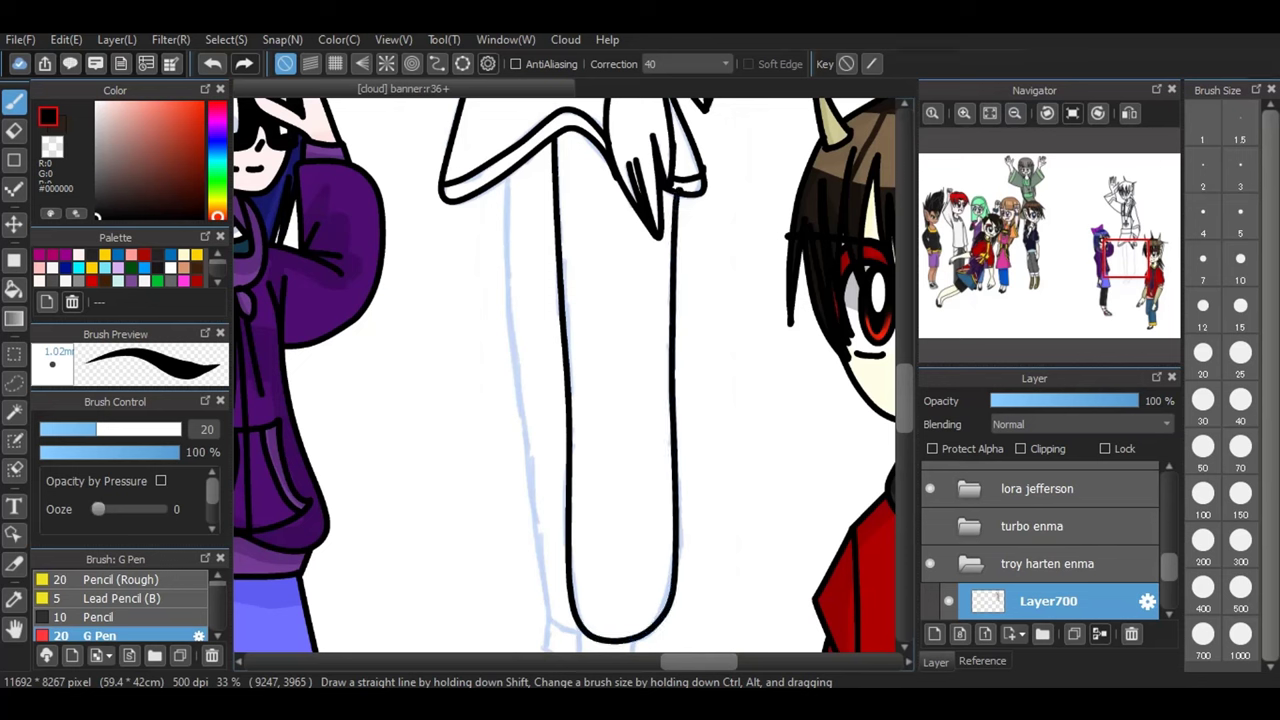
- Ink the back leg's long outline beside the front leg, and the short ankle bands below both legs
mouse_move(505, 178)
left_mouse_down()
mouse_move(546, 590)
mouse_move(560, 630)
mouse_move(582, 634)
left_mouse_up()
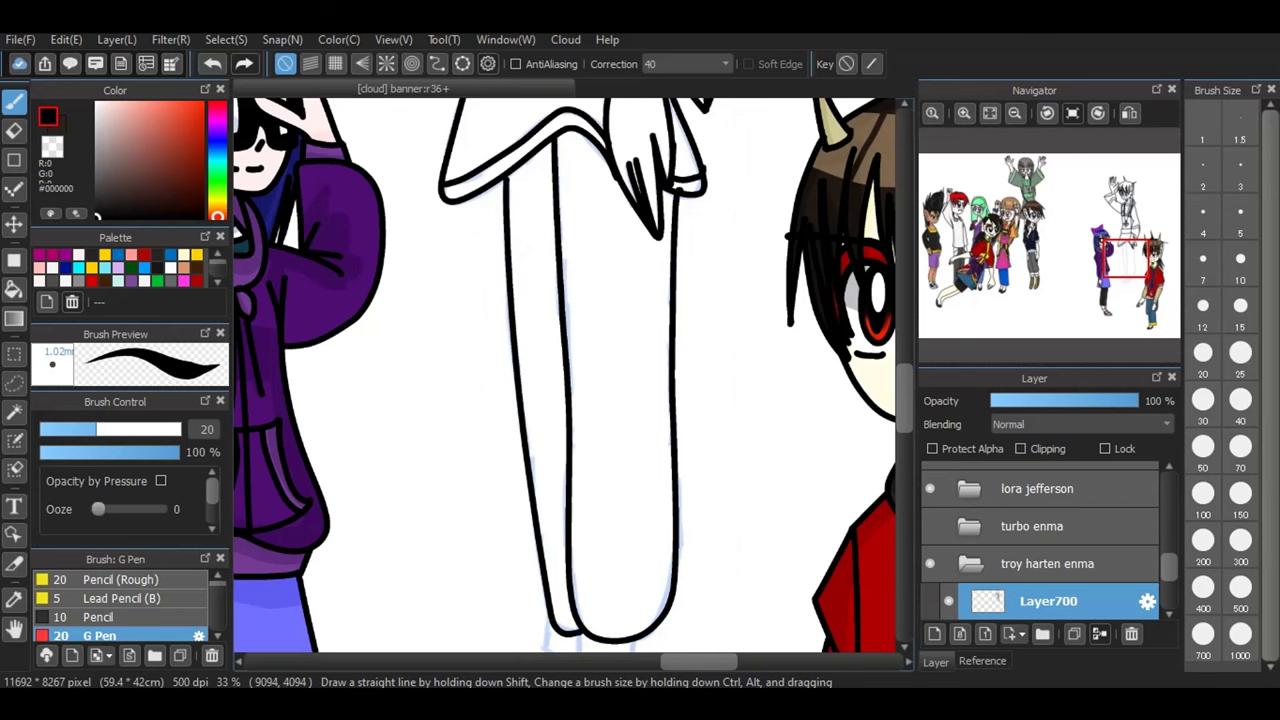
scroll(565, 375, "down", 2)
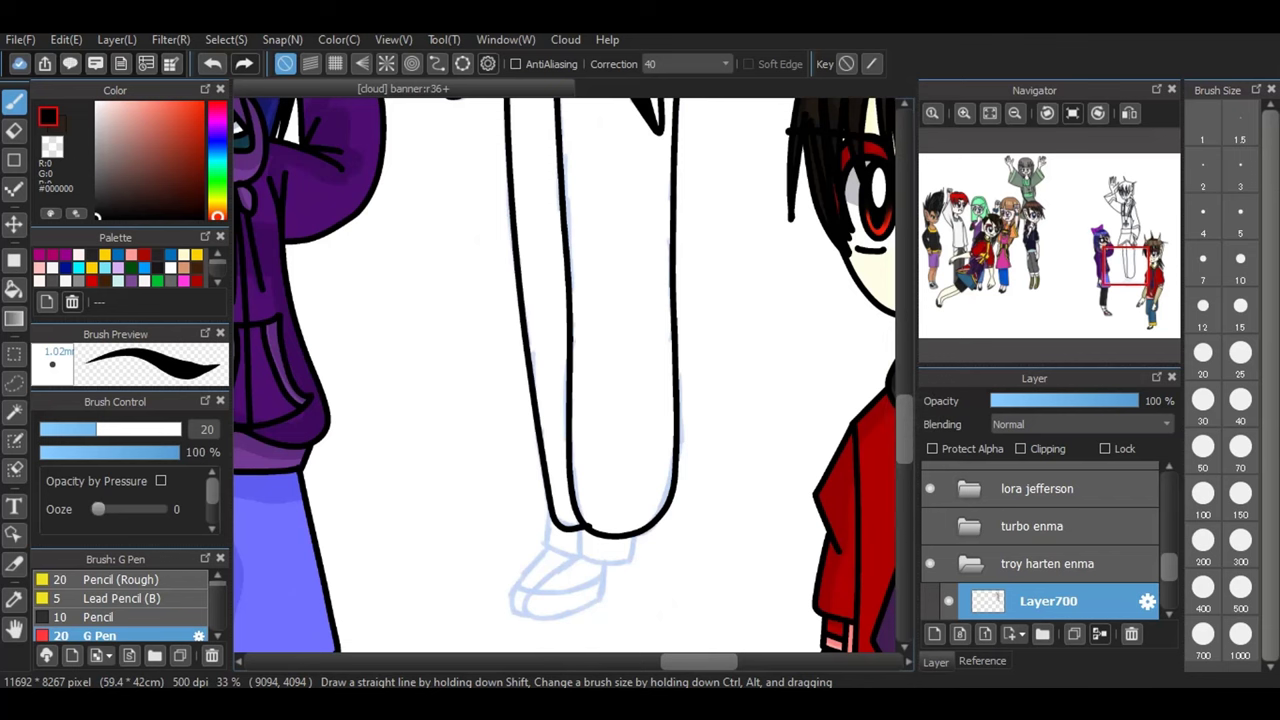
left_click(961, 112)
left_click(964, 112)
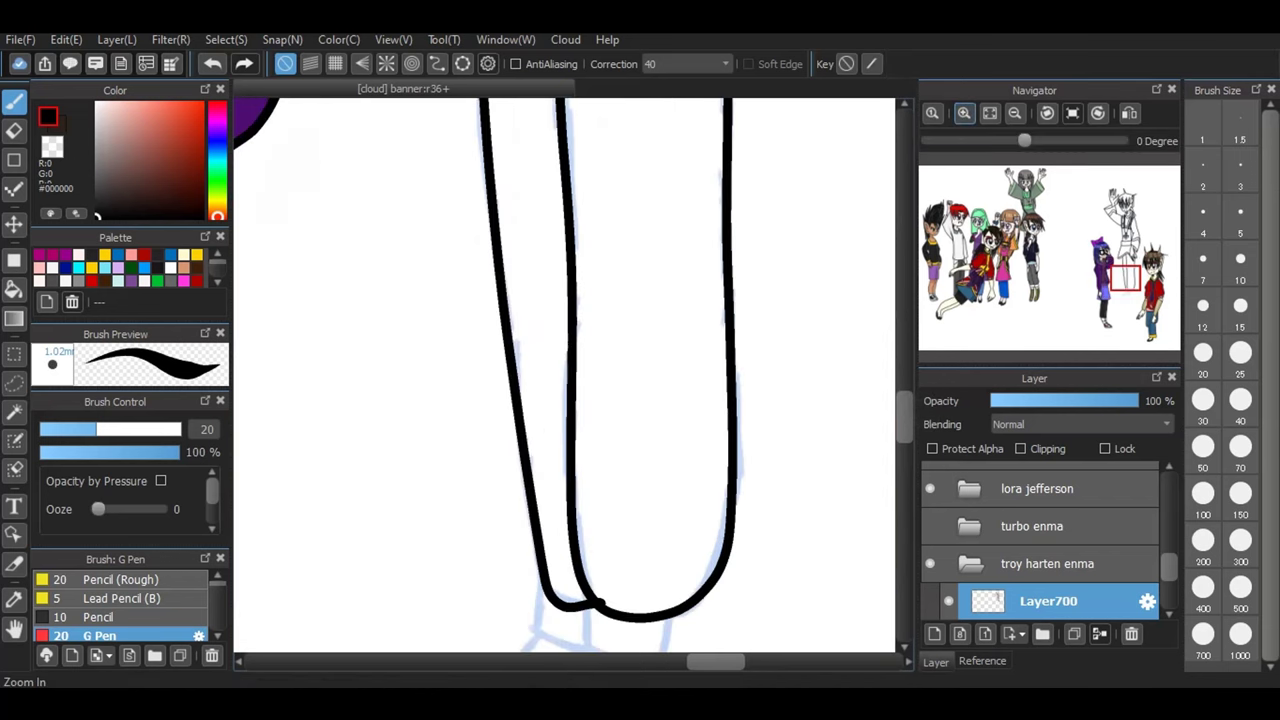
scroll(565, 375, "down", 3)
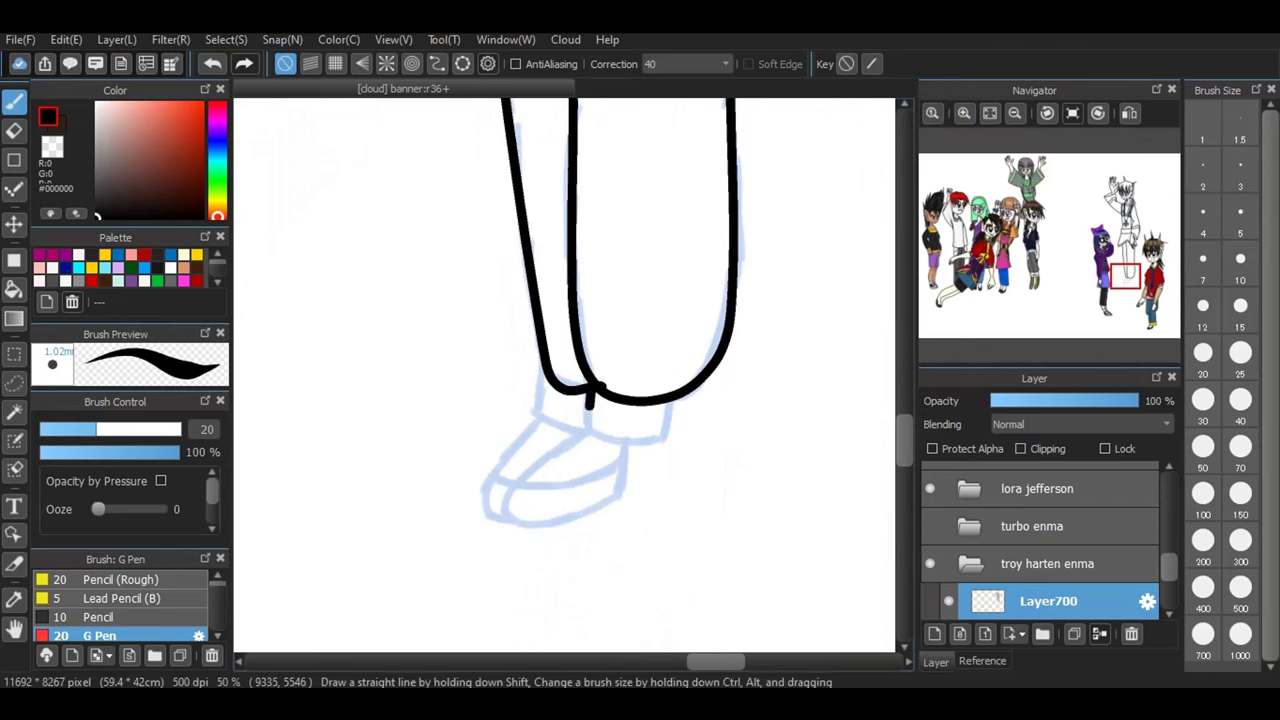
mouse_move(590, 405)
left_mouse_down()
mouse_move(586, 434)
mouse_move(655, 440)
mouse_move(676, 432)
mouse_move(667, 388)
left_mouse_up()
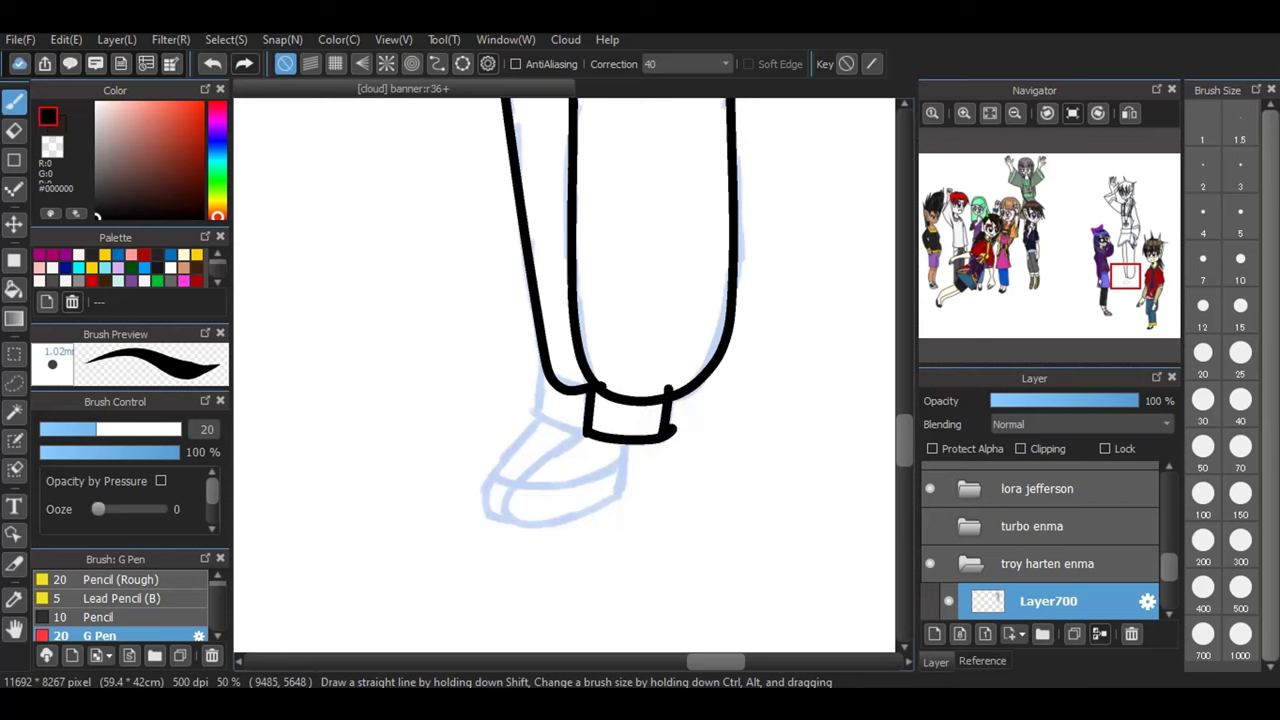
key("ctrl+z")
left_click_drag(672, 403, 673, 426)
mouse_move(542, 368)
left_mouse_down()
mouse_move(538, 422)
mouse_move(577, 438)
mouse_move(496, 512)
mouse_move(544, 521)
mouse_move(601, 503)
mouse_move(631, 448)
left_mouse_up()
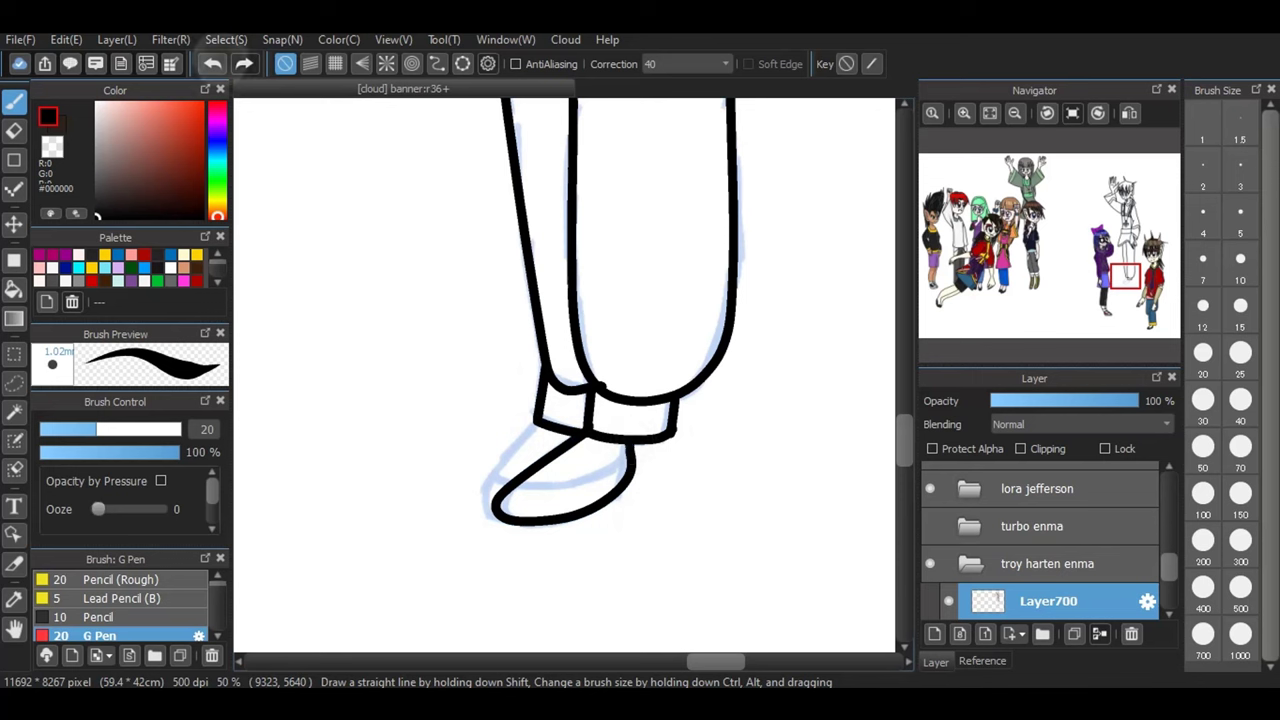
- Redo the front shoe's outline and ink the back shoe behind it, with a curved line across both shoes
left_click(212, 63)
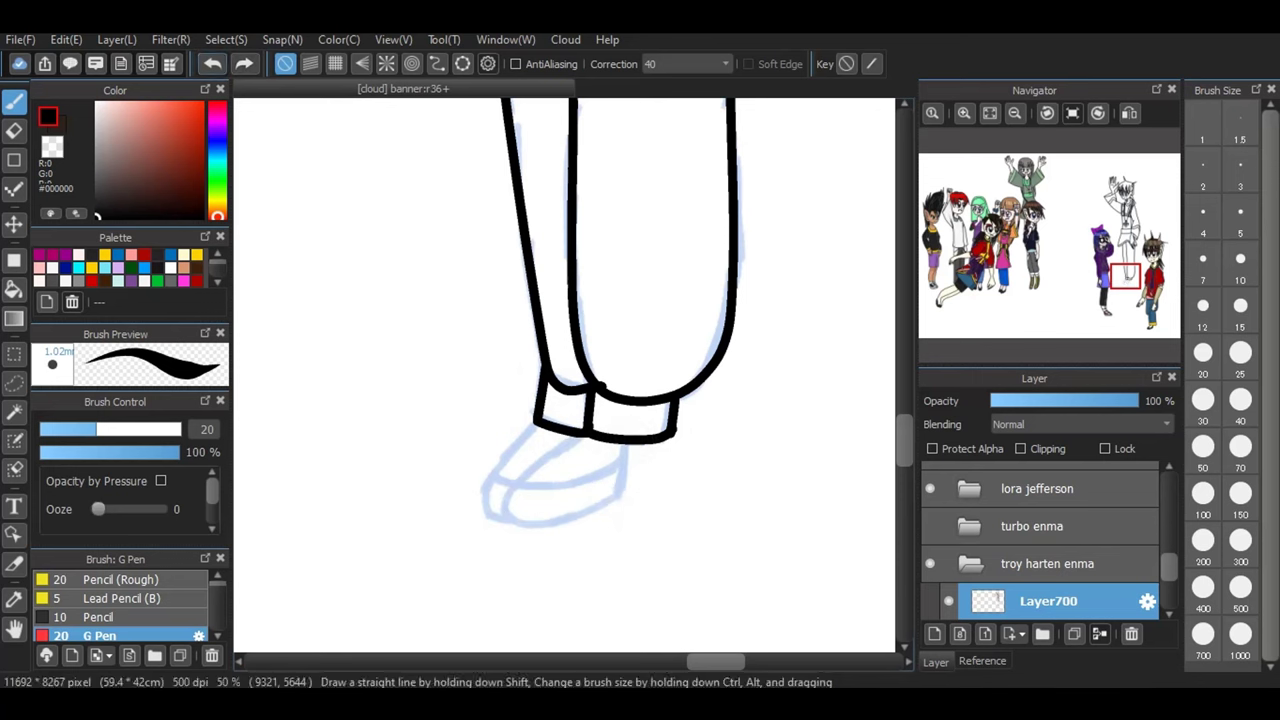
mouse_move(586, 434)
left_mouse_down()
mouse_move(504, 502)
mouse_move(528, 520)
mouse_move(606, 504)
mouse_move(634, 472)
mouse_move(634, 446)
left_mouse_up()
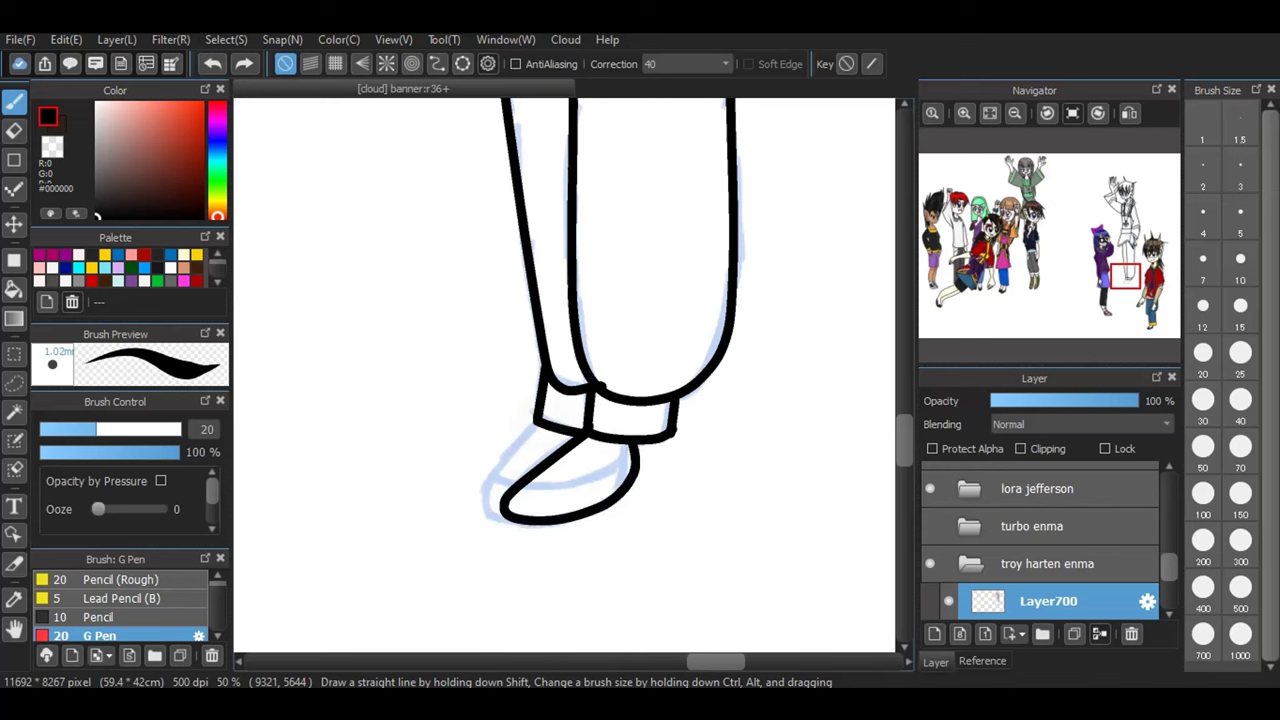
mouse_move(540, 424)
left_mouse_down()
mouse_move(482, 496)
mouse_move(490, 526)
mouse_move(512, 526)
left_mouse_up()
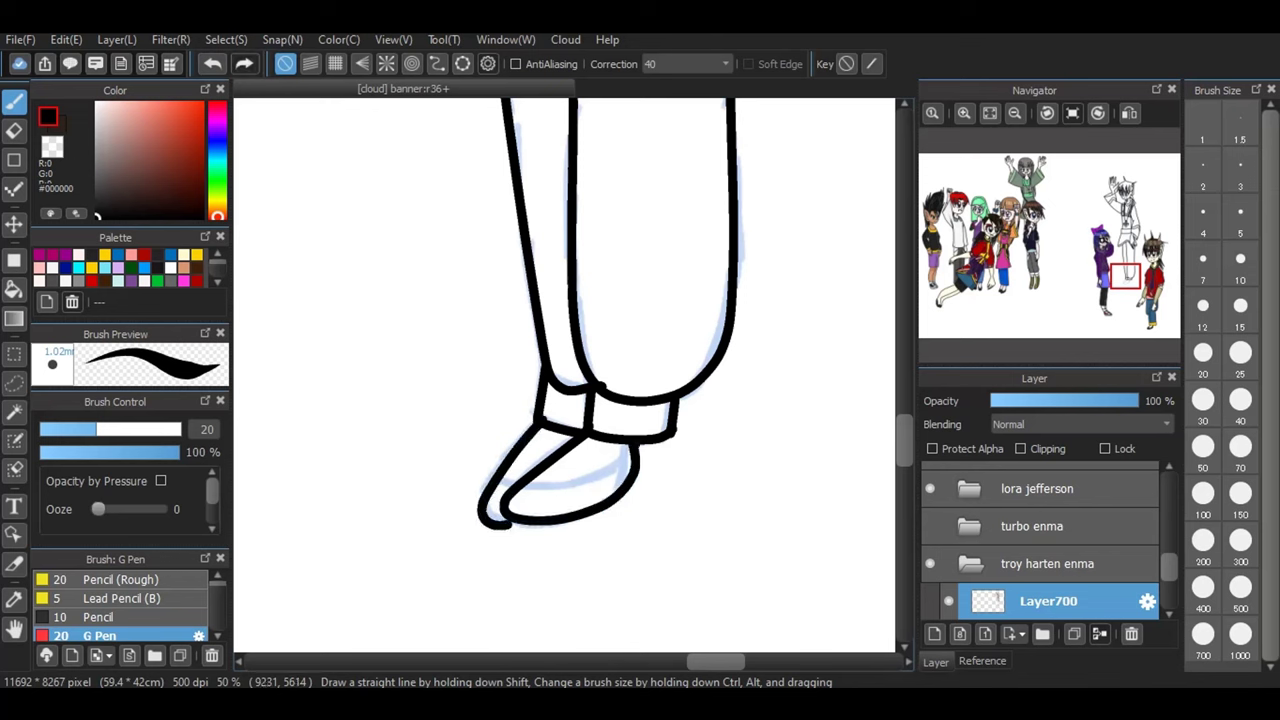
key("ctrl+z")
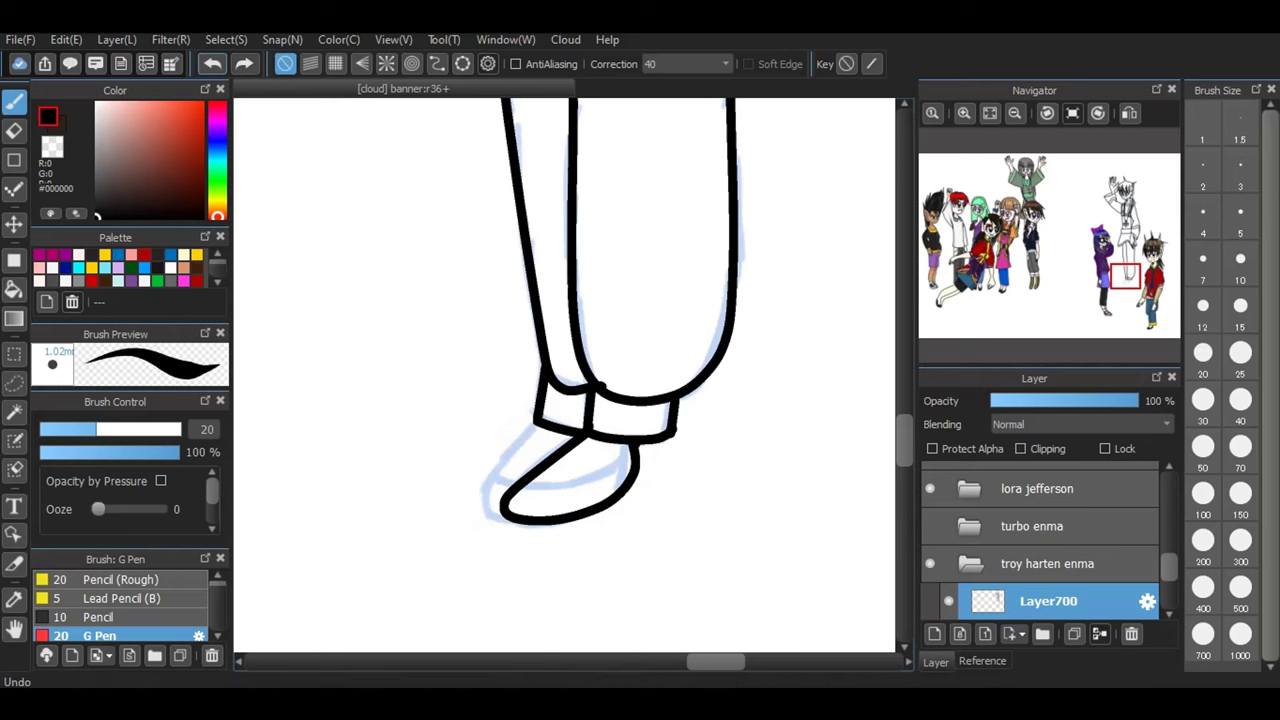
mouse_move(532, 428)
left_mouse_down()
mouse_move(478, 516)
mouse_move(506, 520)
mouse_move(662, 436)
left_mouse_up()
- Erase the stray end of the front leg's line inside the skirt hem beside the lowered hand, using a size 20 eraser
scroll(565, 375, "up", 10)
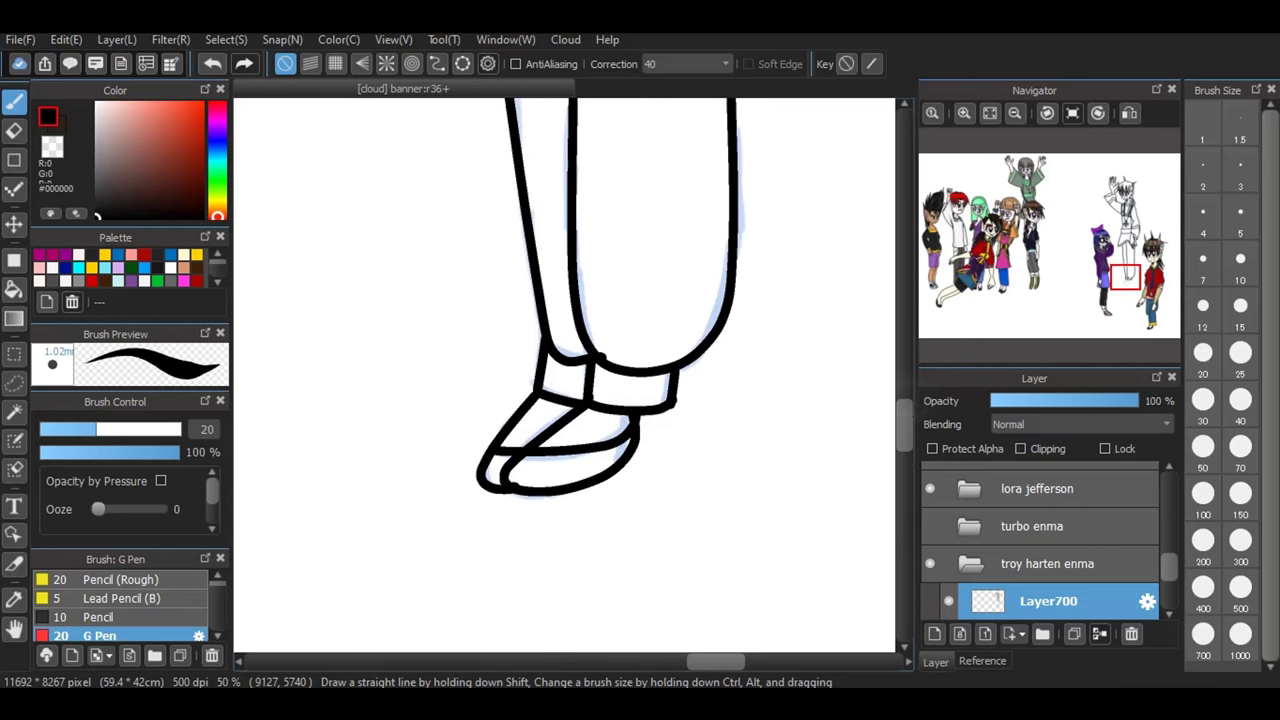
scroll(565, 375, "up", 1)
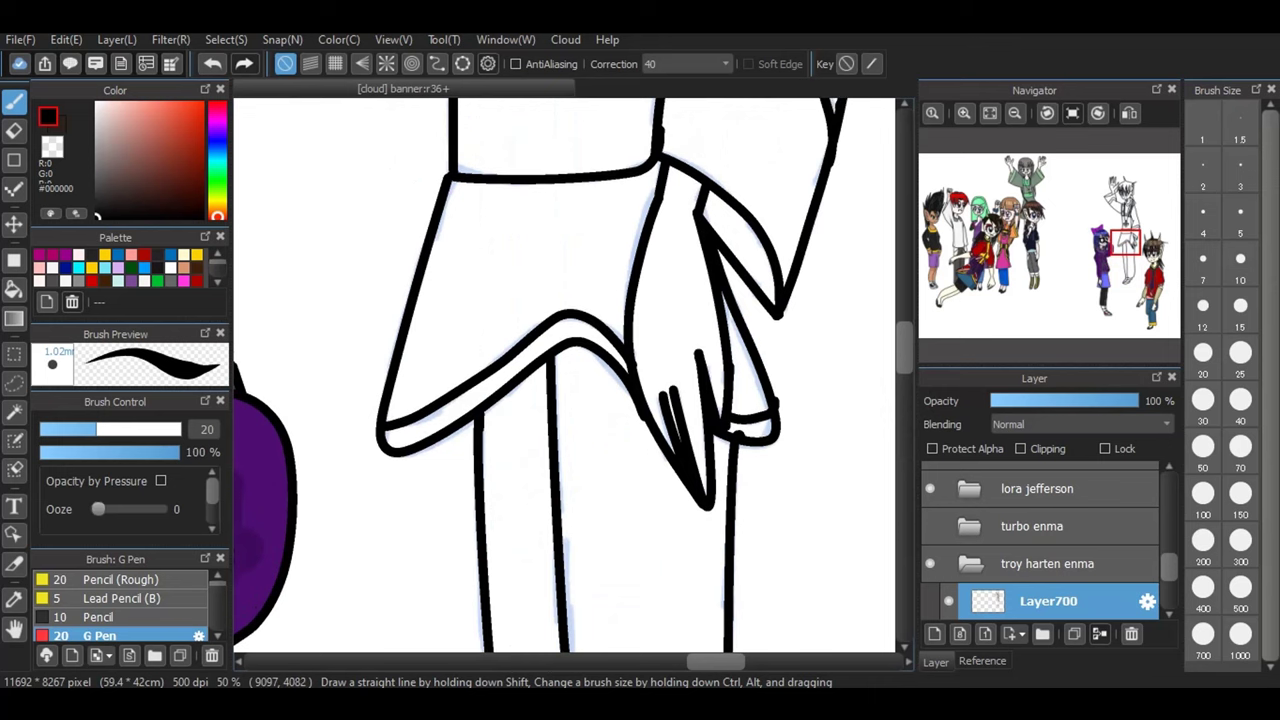
key("e")
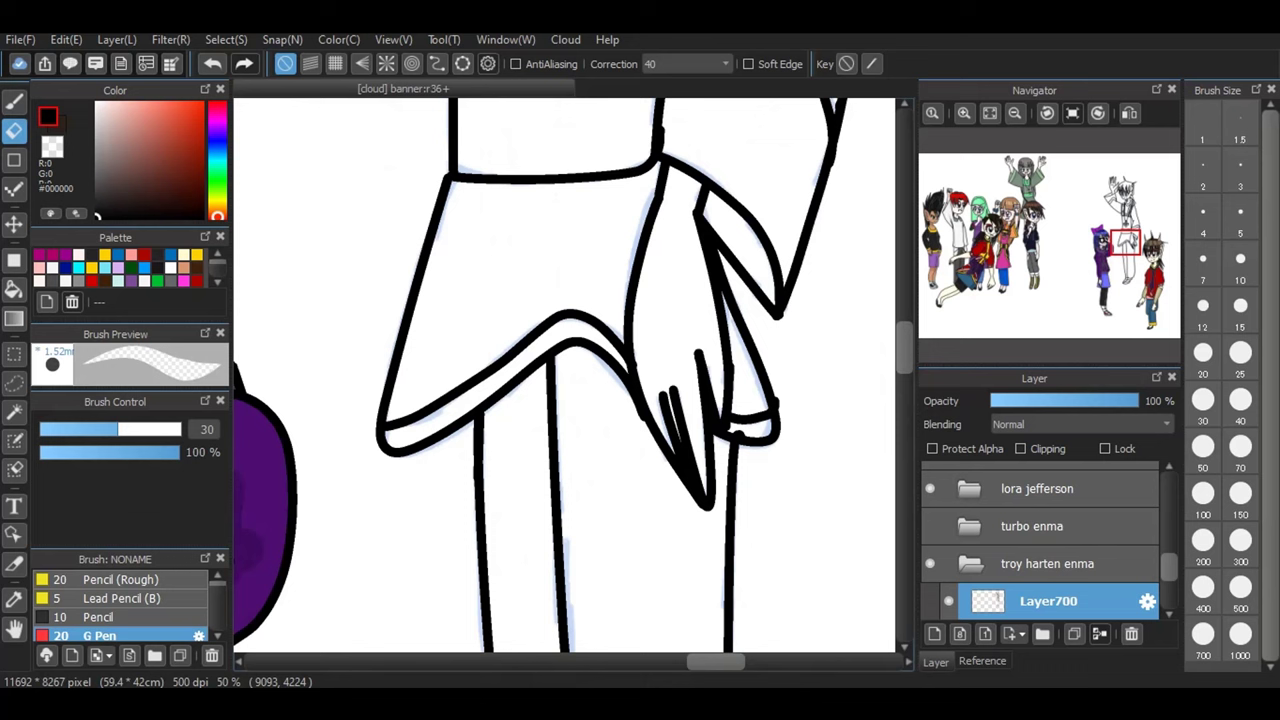
left_click(1203, 356)
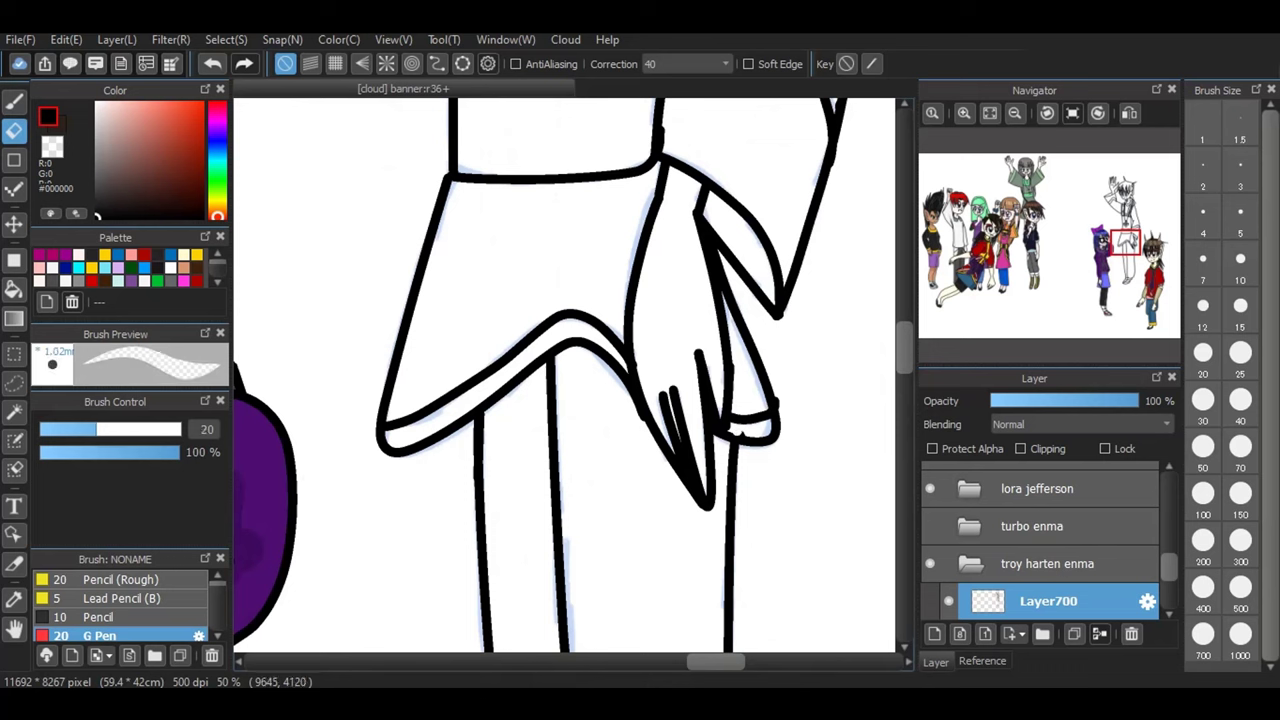
key("ctrl+z")
left_click(14, 102)
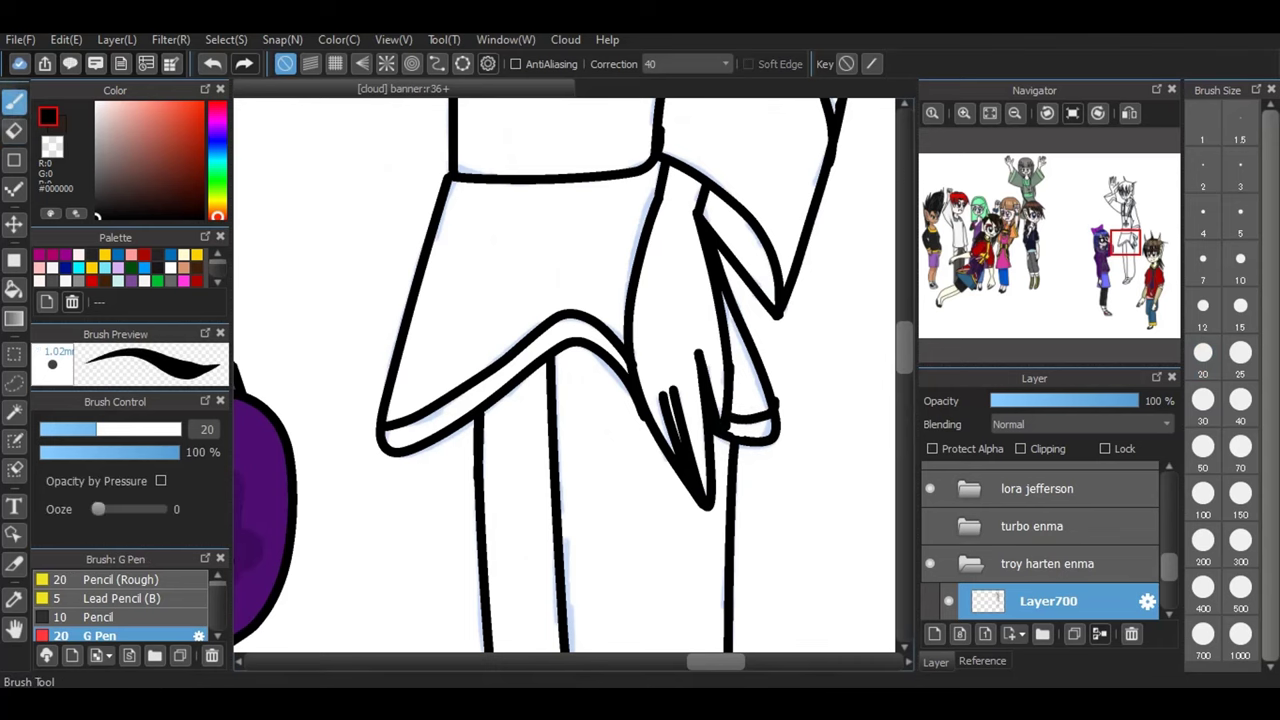
- Hide the blue clean up sketch layer beneath the line art
scroll(565, 375, "up", 10)
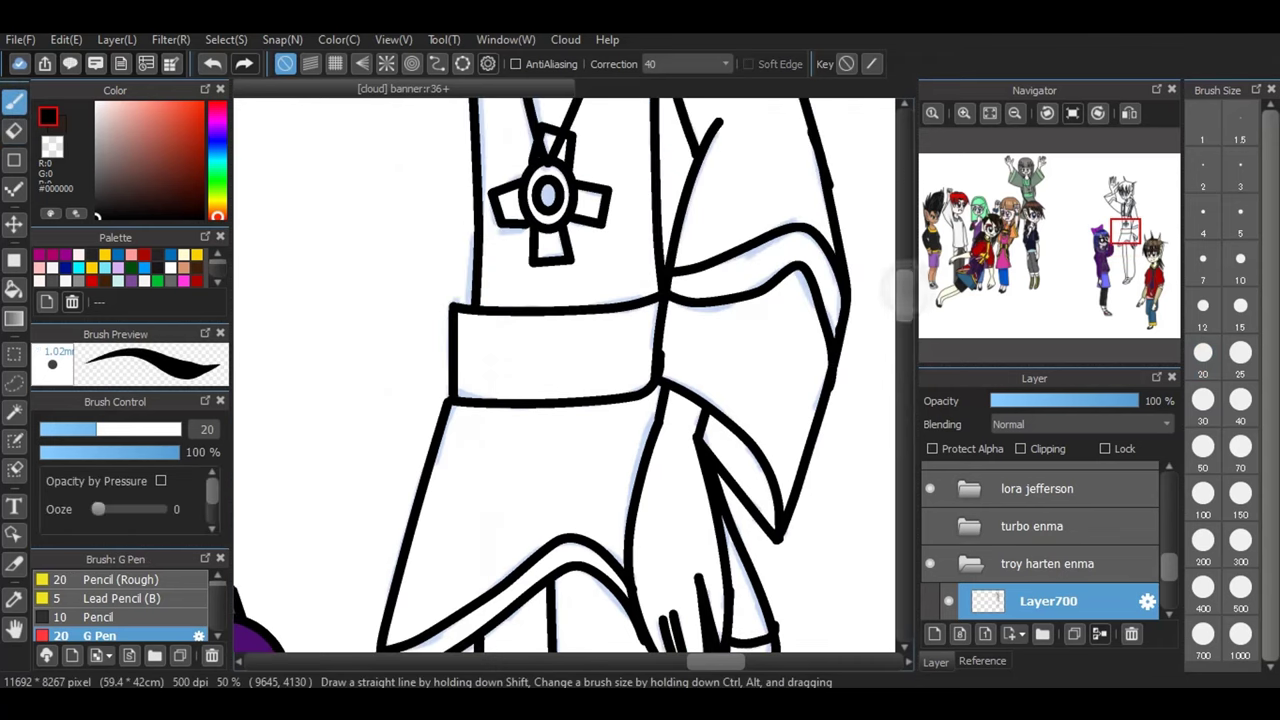
scroll(565, 375, "up", 2)
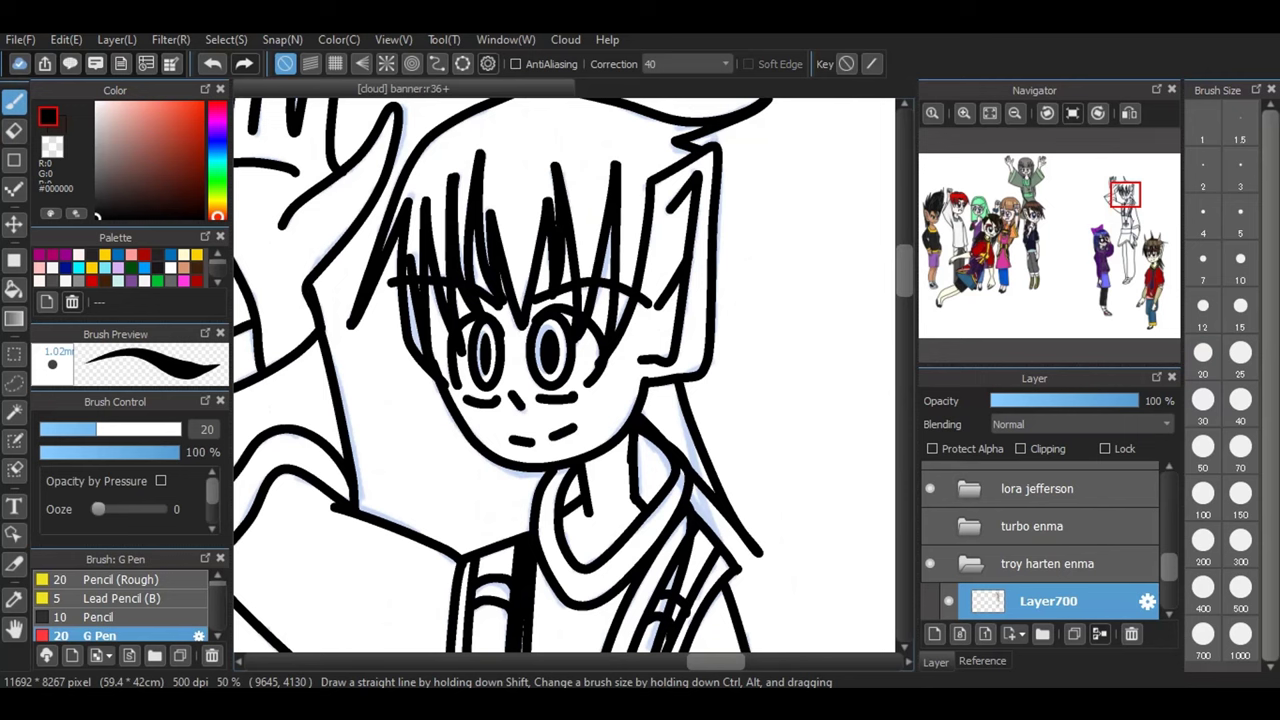
scroll(1040, 540, "down", 3)
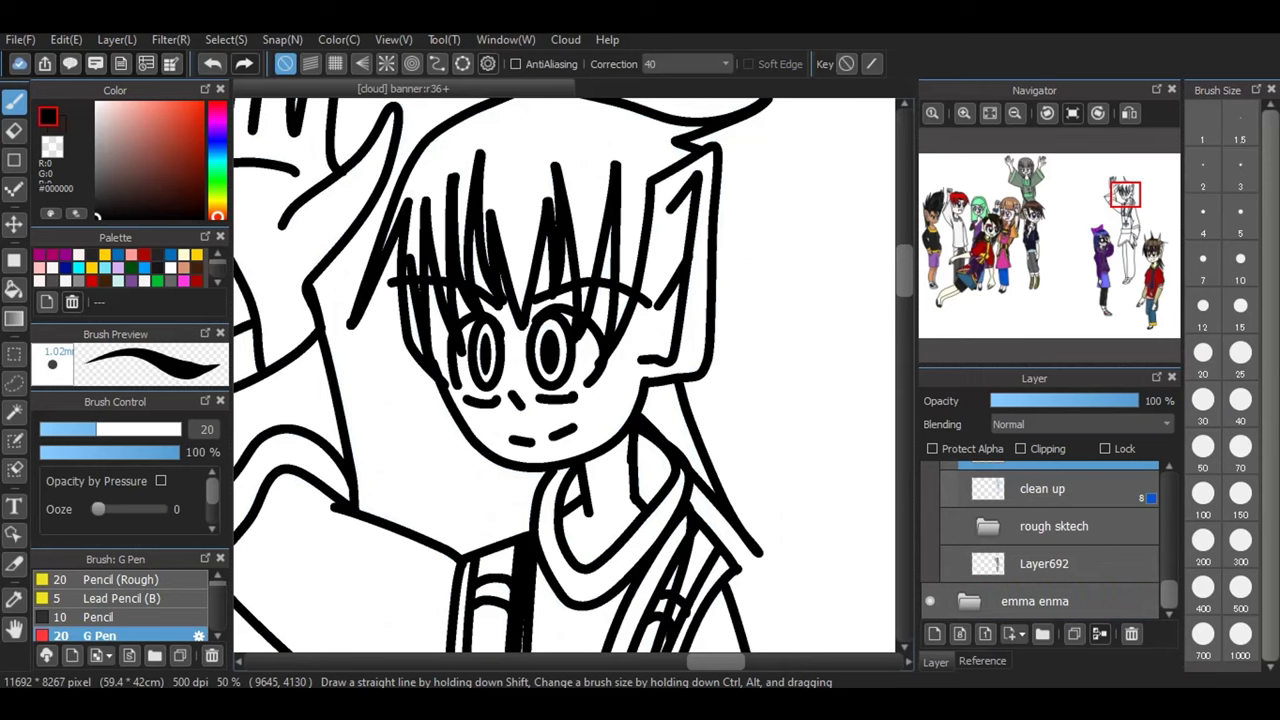
- Fit the whole banner in the window and turn on the transparent canvas background
left_click(989, 112)
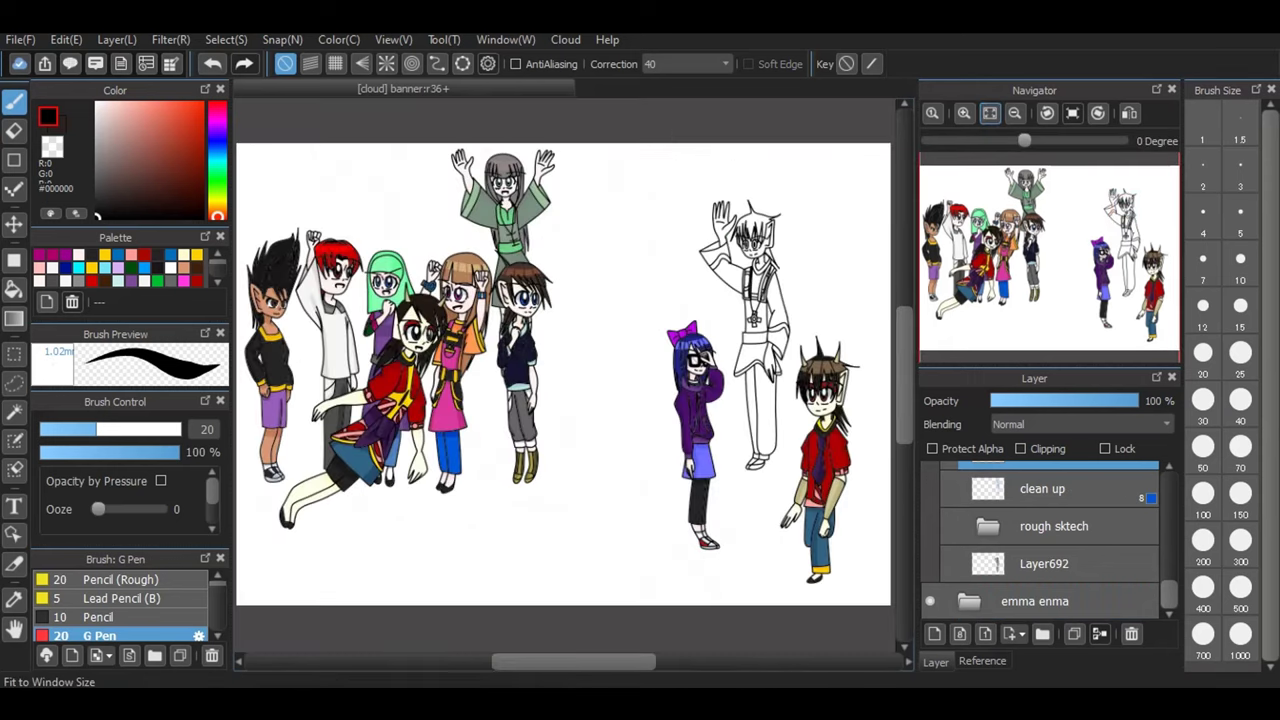
left_click(226, 40)
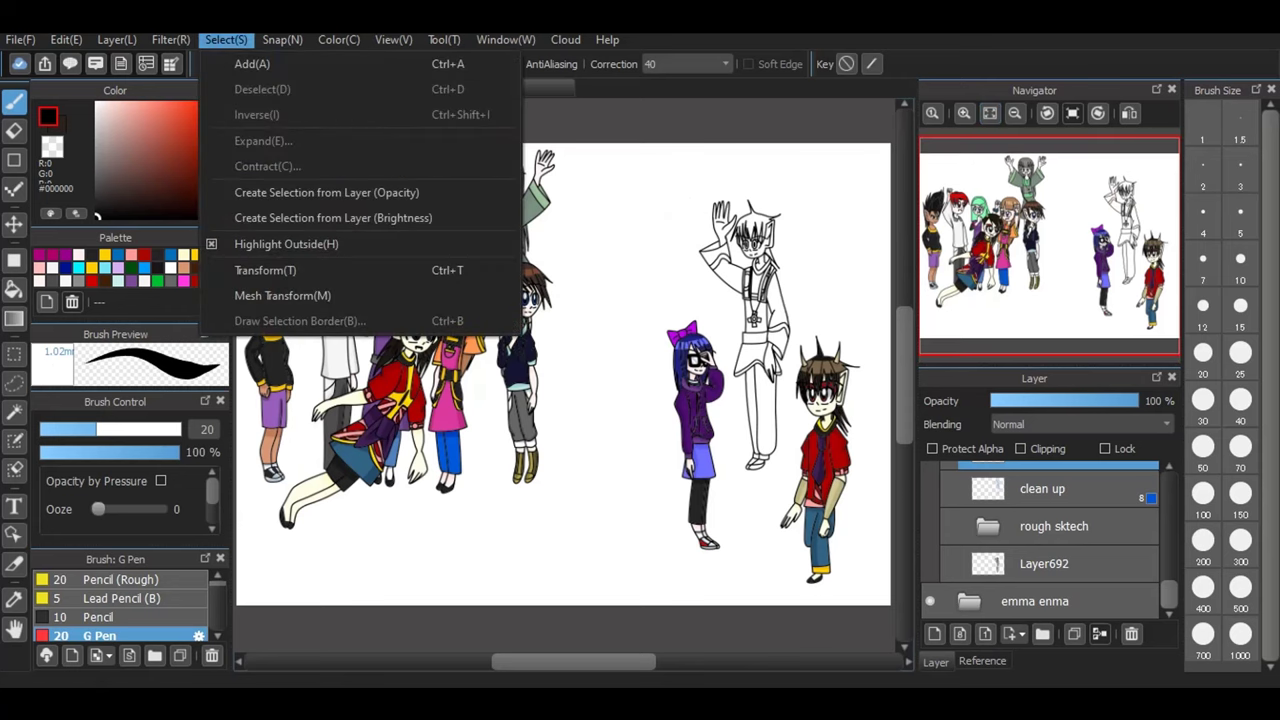
key("Escape")
key("alt+v")
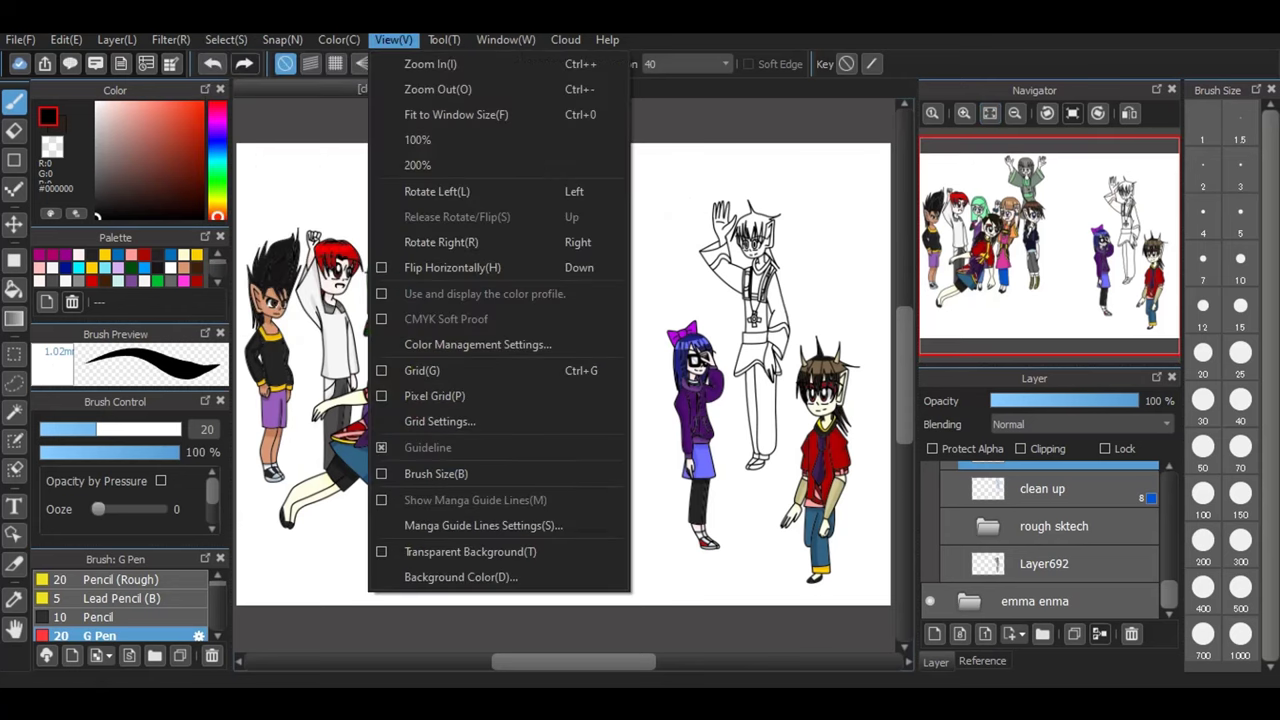
key("Escape")
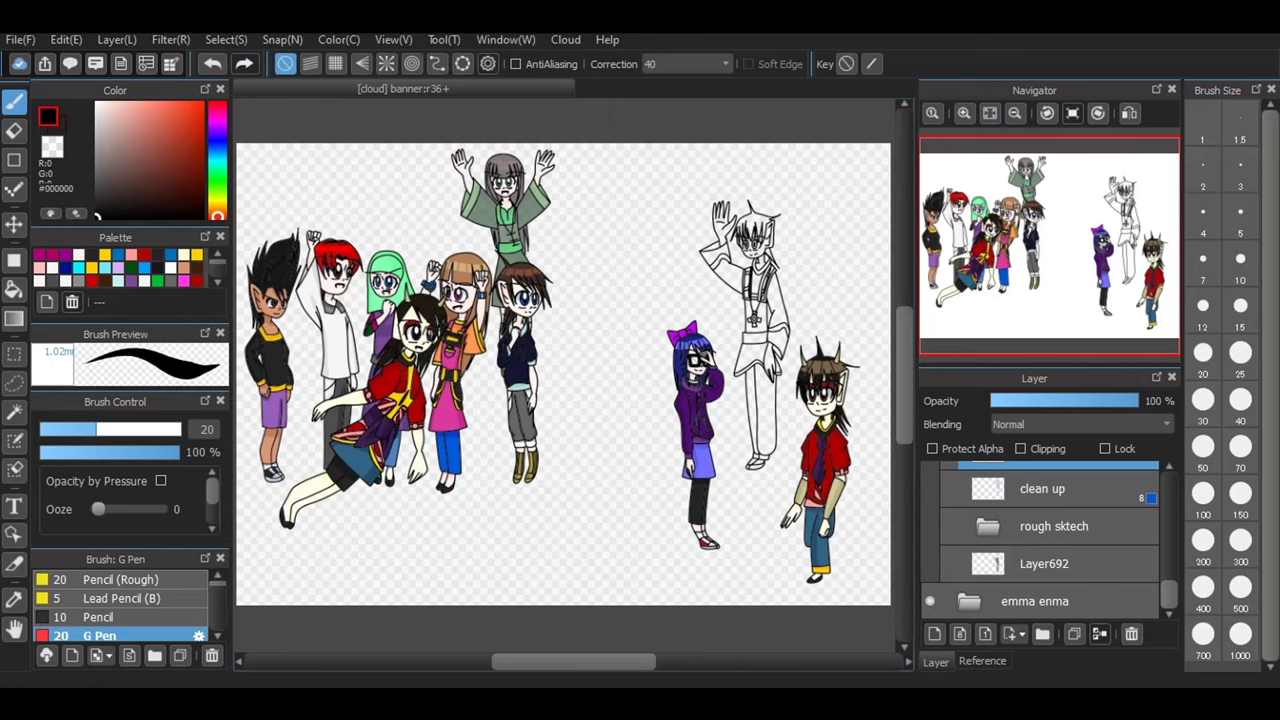
- Rename the inked layer Layer700 as line art
scroll(1040, 535, "up", 5)
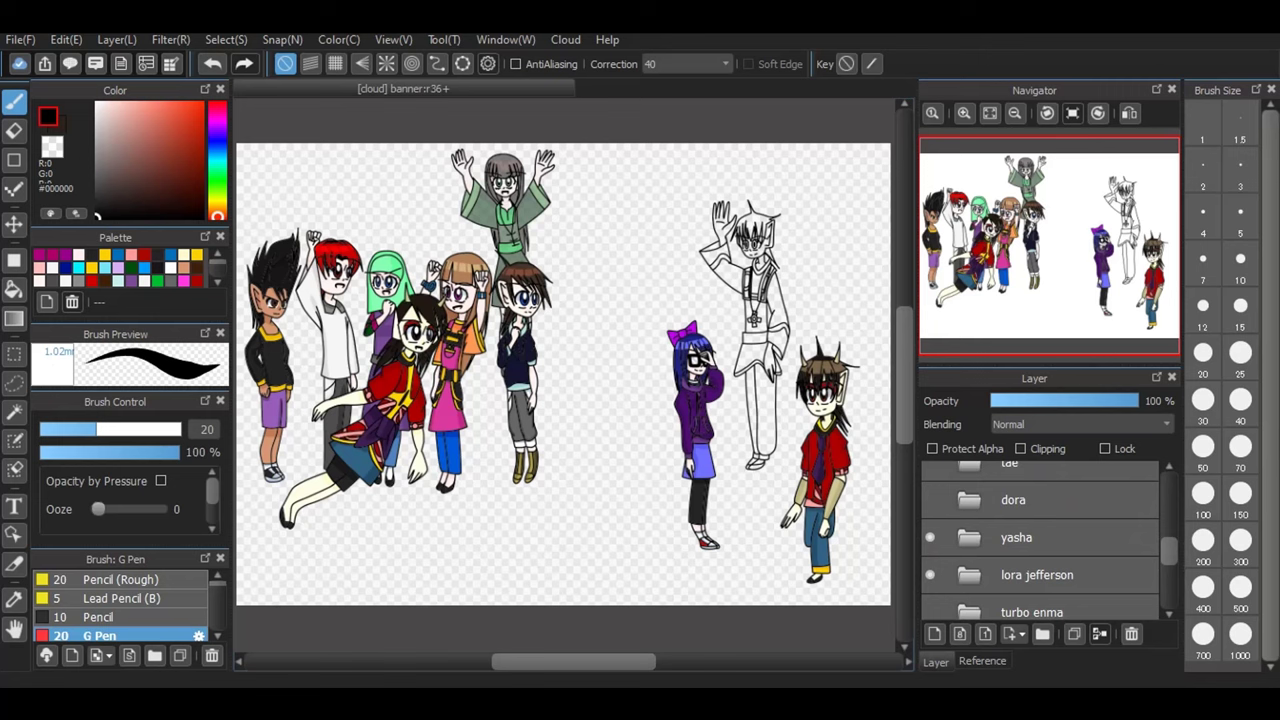
scroll(1040, 535, "down", 5)
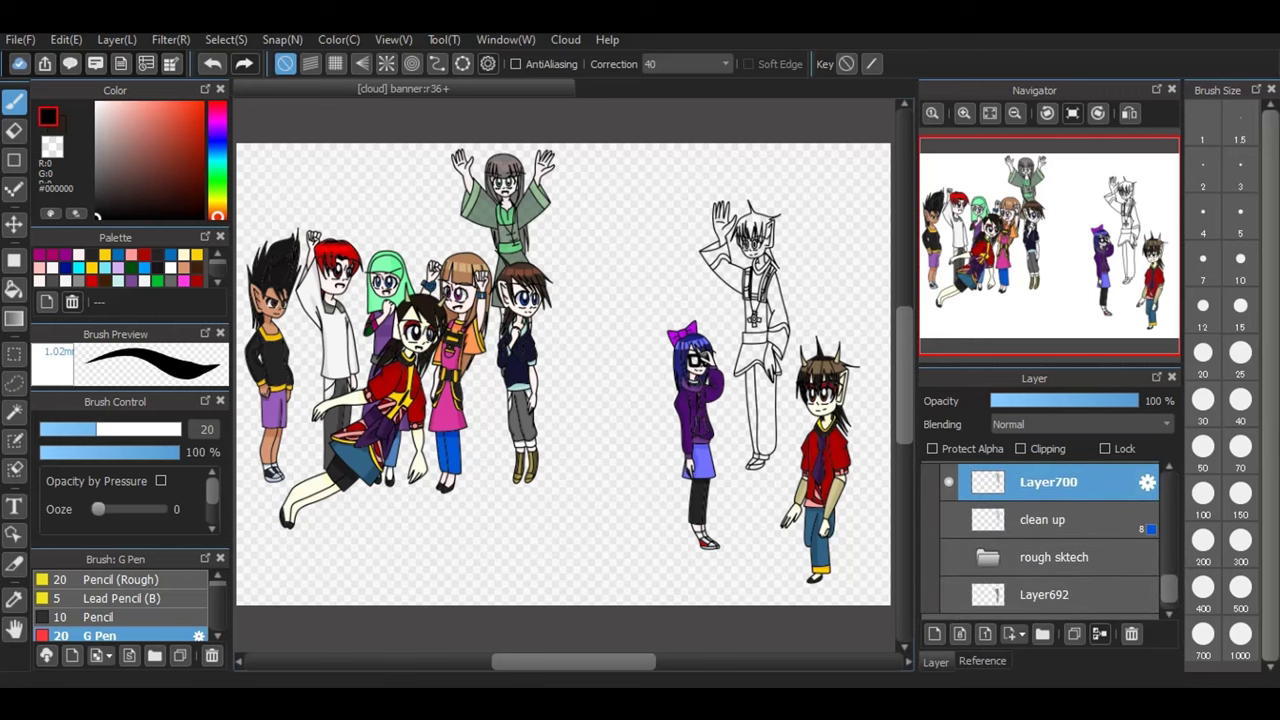
left_click(1147, 482)
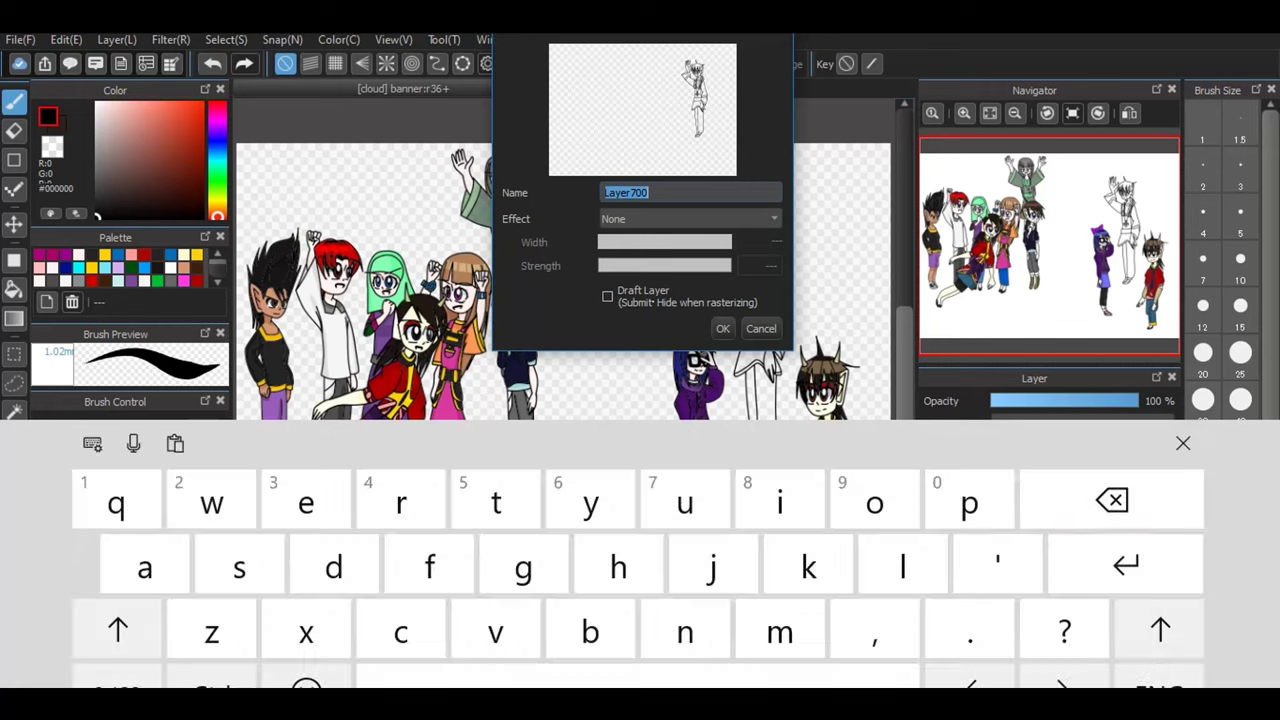
left_click(1112, 500)
key("BackSpace")
type("linecart")
key("Return")
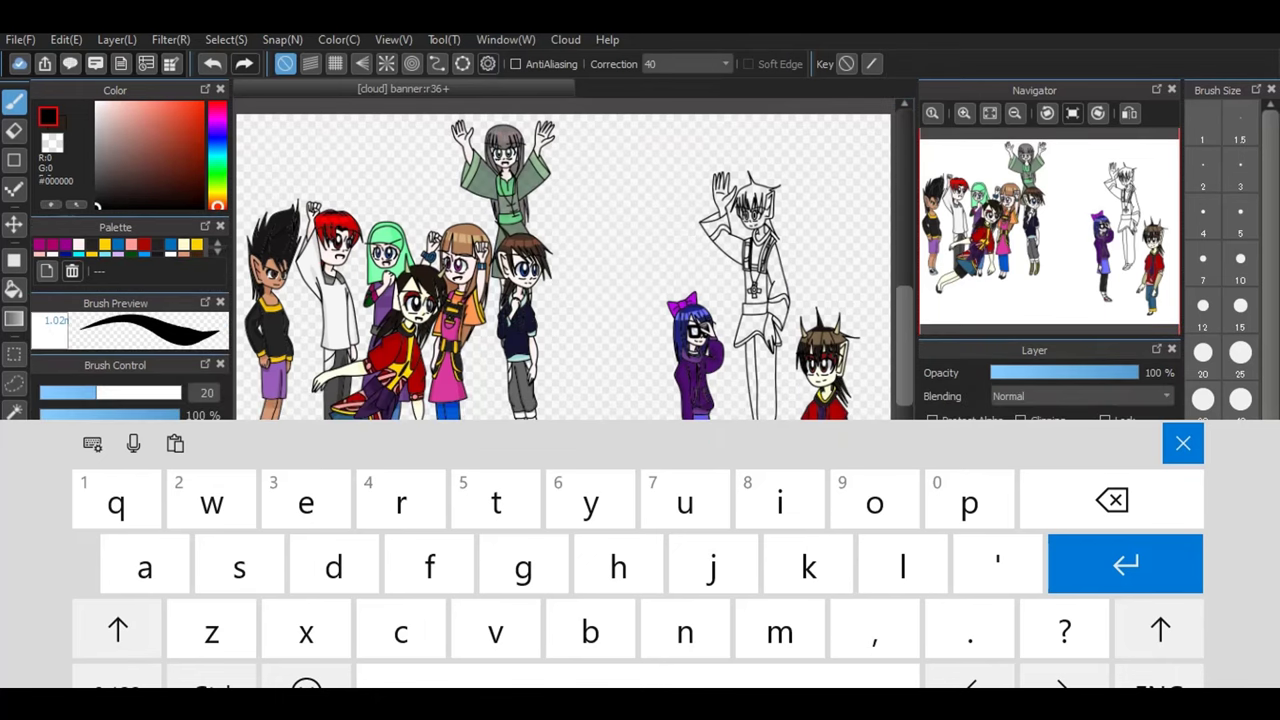
left_click(1183, 443)
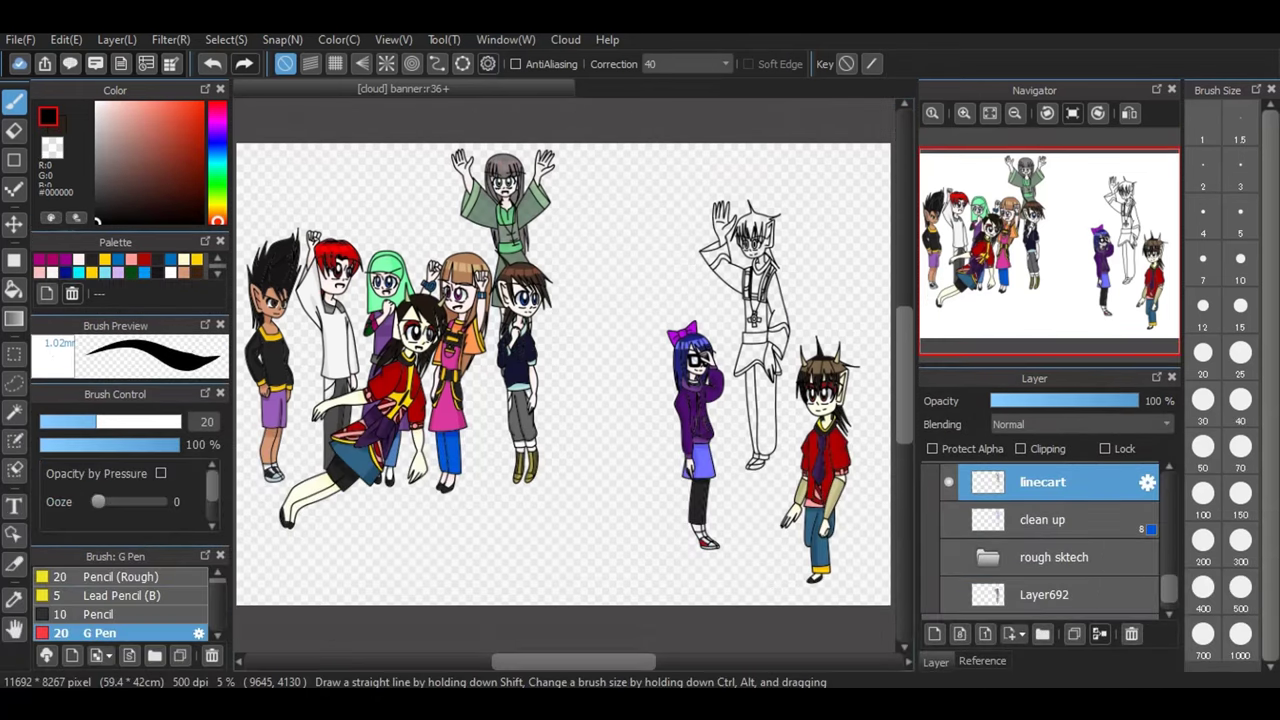
double_click(1043, 482)
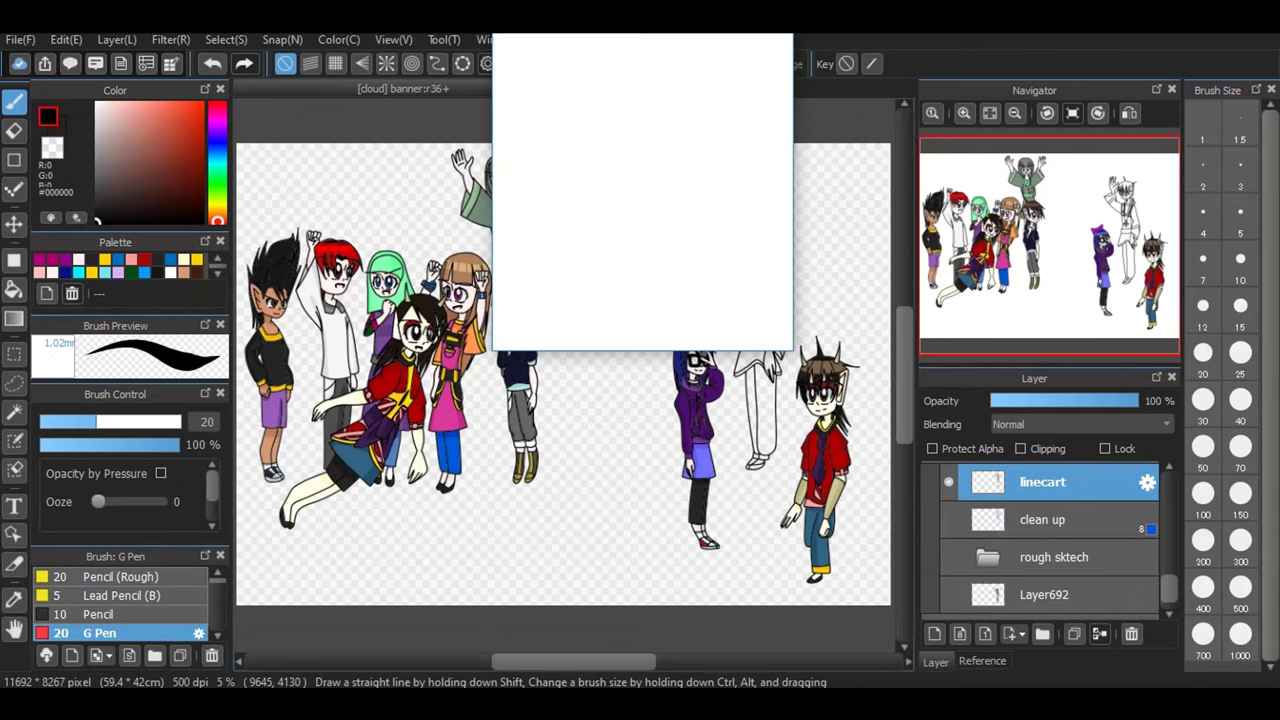
left_click(625, 192)
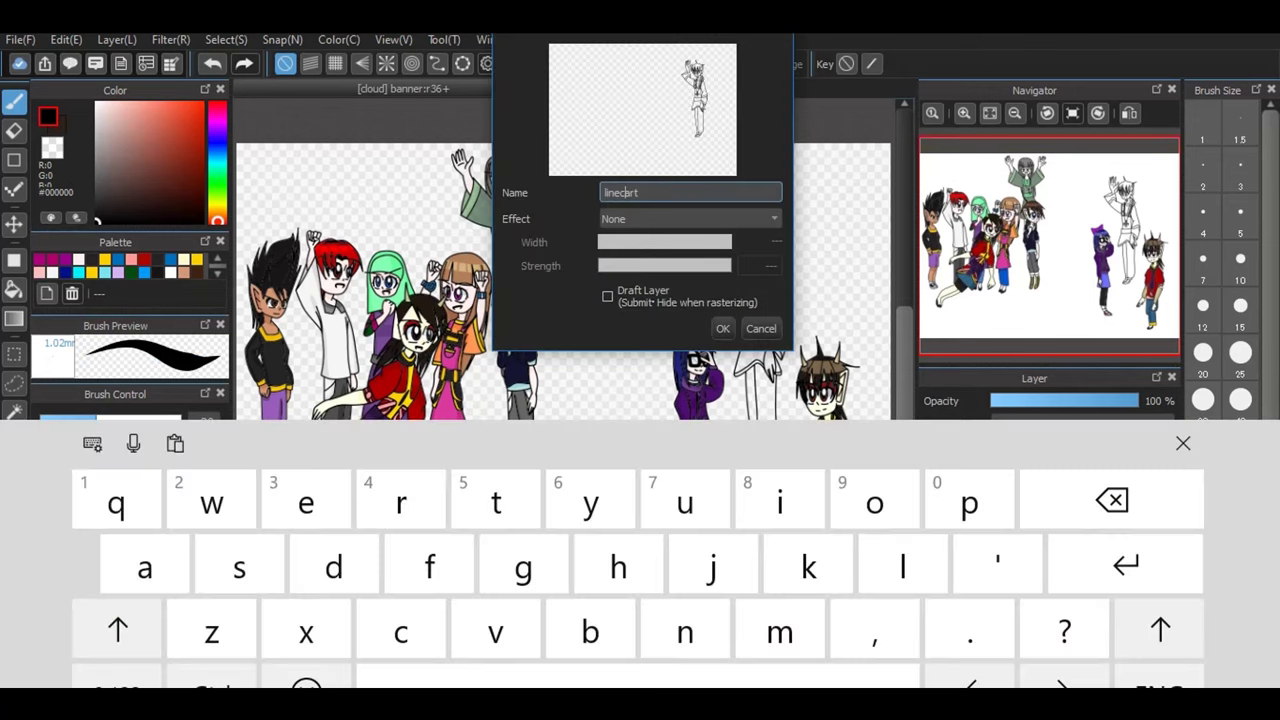
key("BackSpace")
left_click(1126, 565)
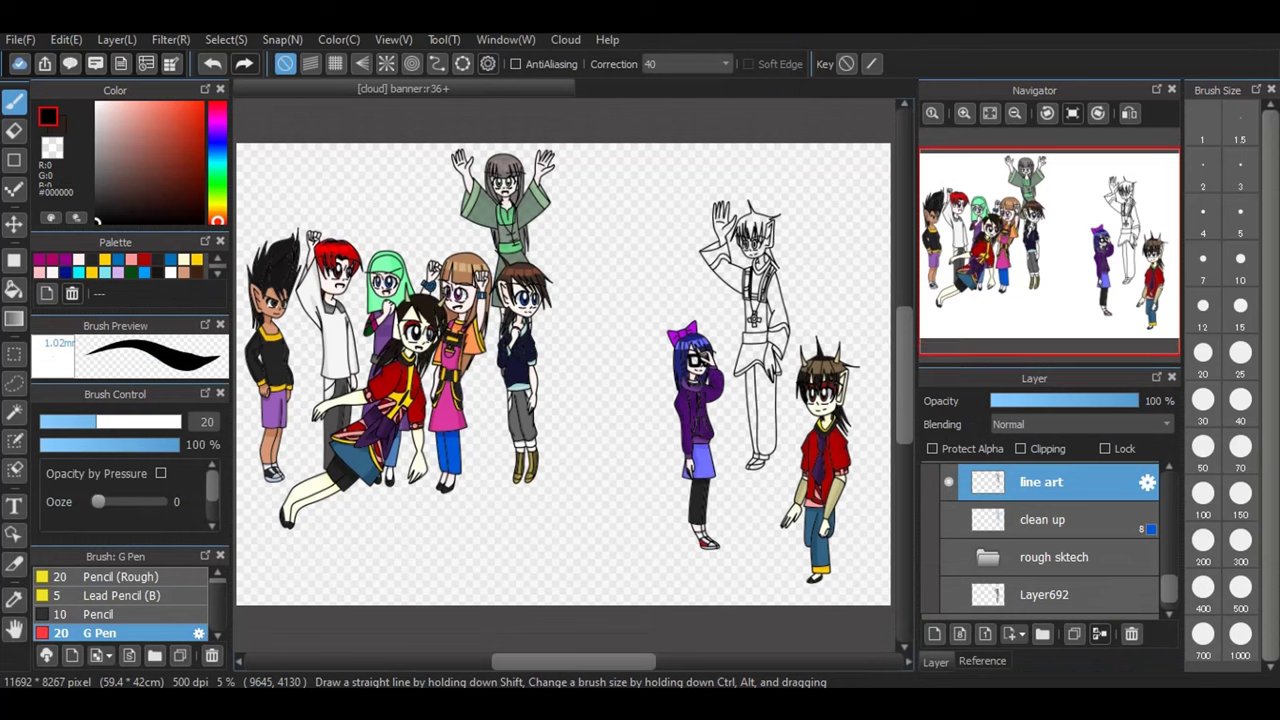
- Add a new folder directly above the clean up layer, with an empty layer inside it
left_click(1105, 520)
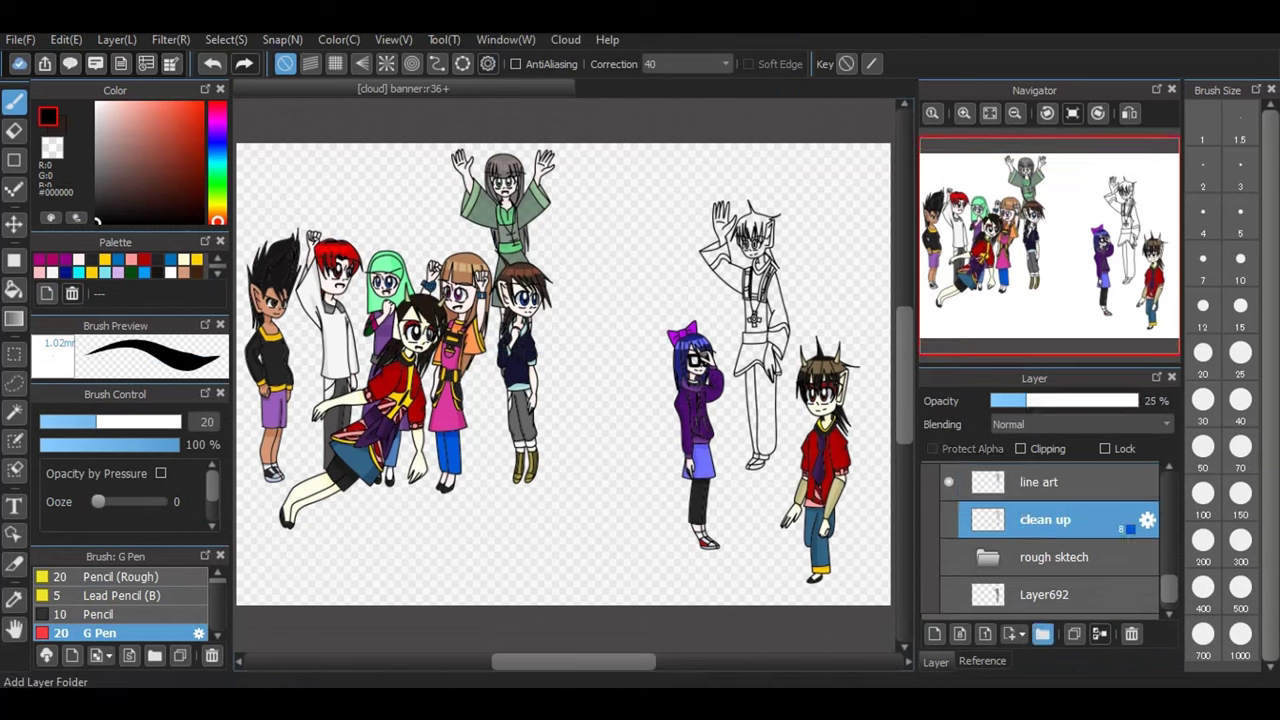
left_click(1042, 633)
left_click(934, 633)
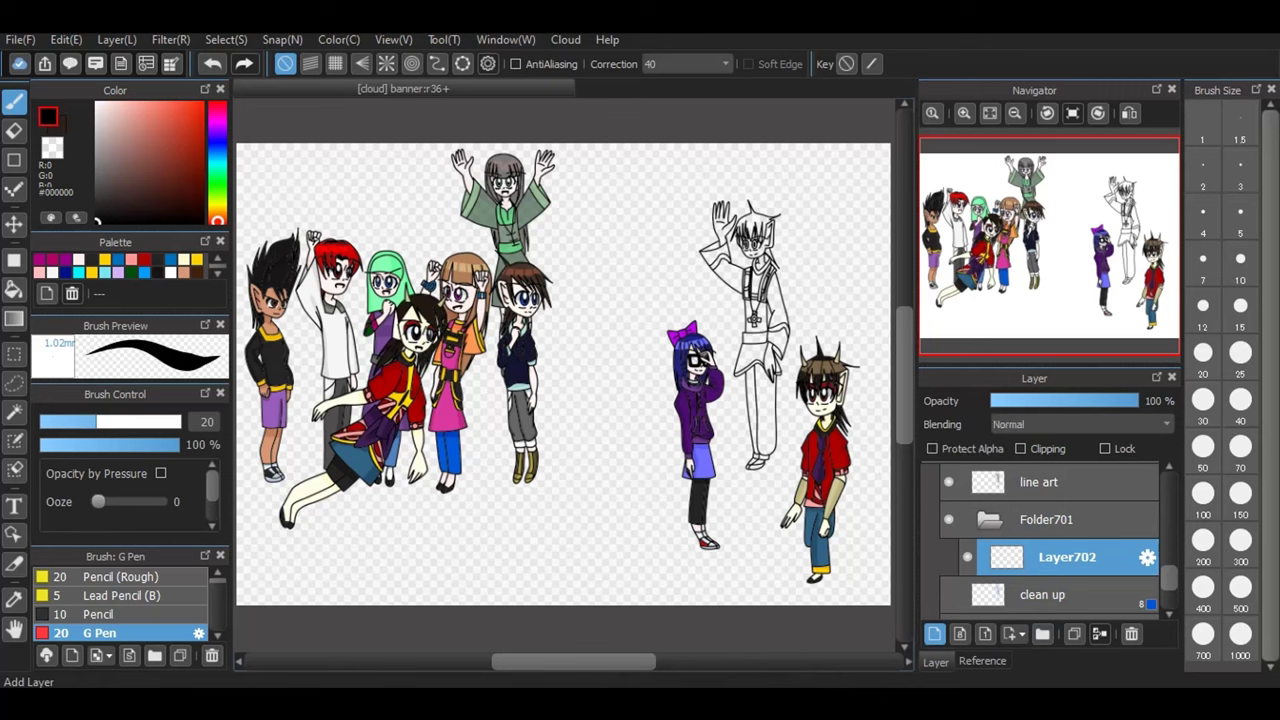
- Set the drawing colour to the palette's light pink, #FF9B98, and zoom in toward the uncoloured waving character
double_click(131, 260)
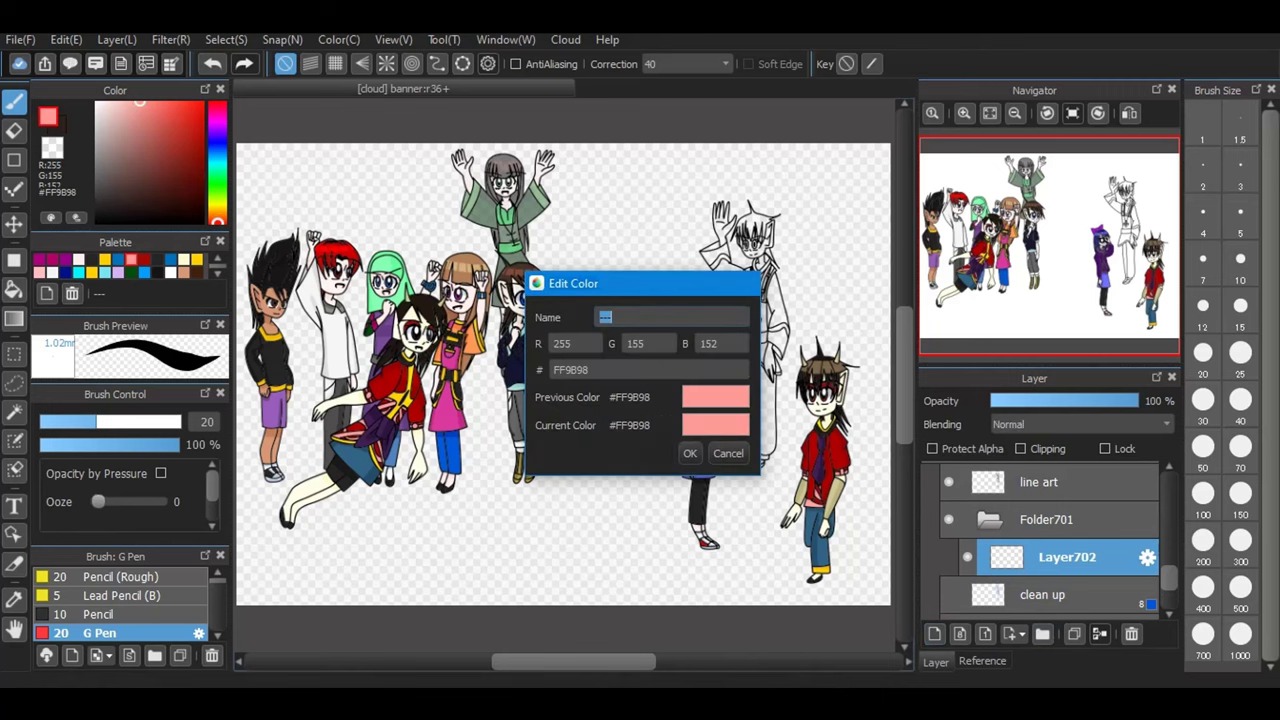
key("Escape")
left_click_drag(655, 661, 685, 662)
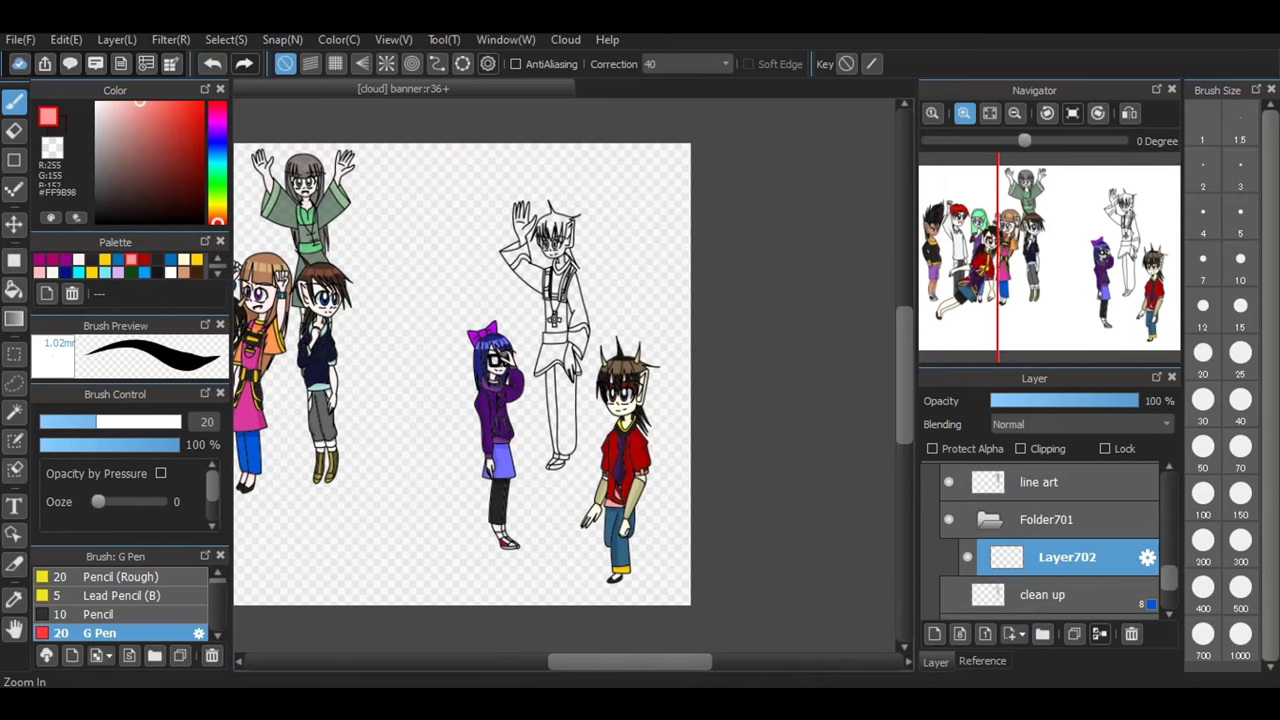
left_click(963, 112)
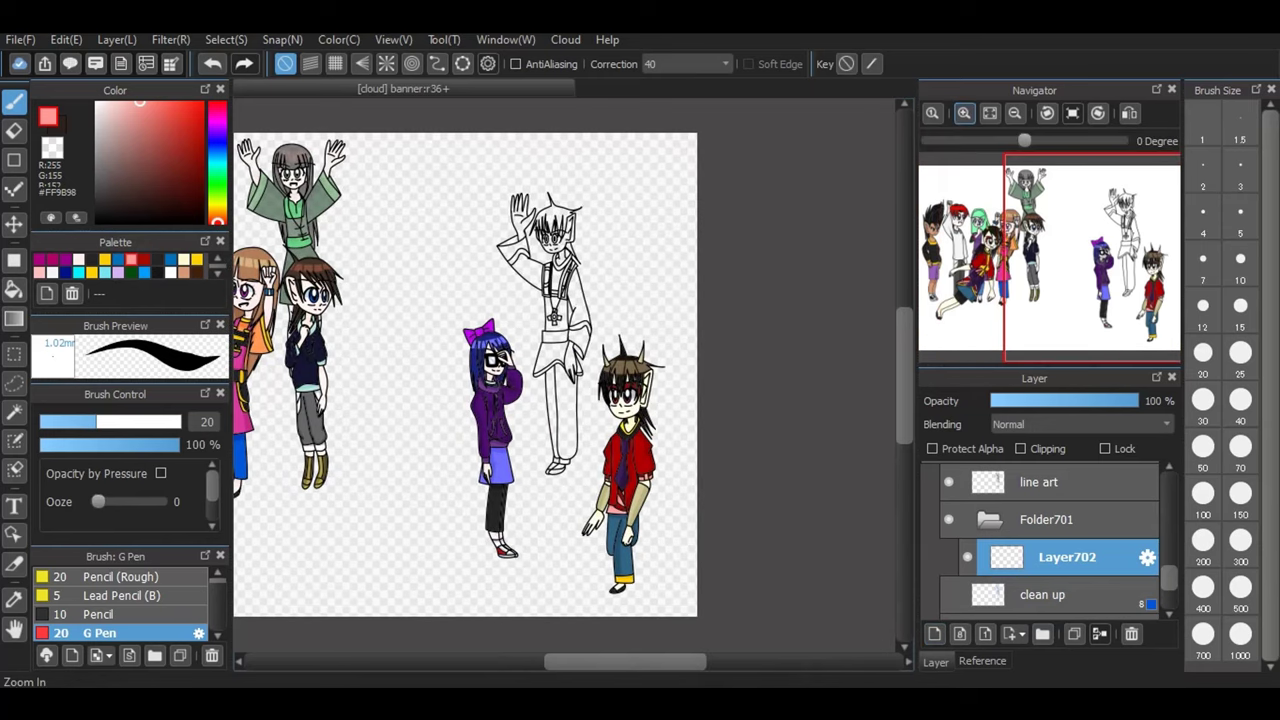
- Set the Bucket tolerance to 31 and fill the waving character's hands, neck, face and ear with light pink #FF9B98
left_click(963, 112)
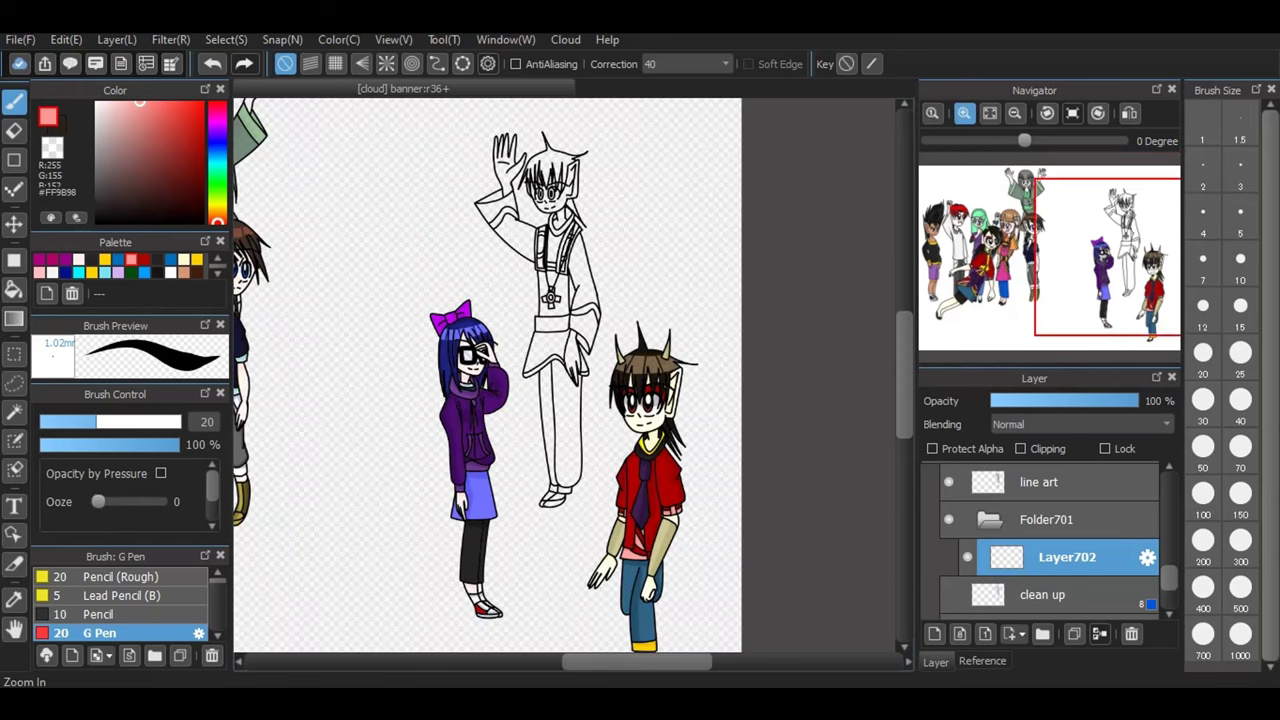
left_click(963, 112)
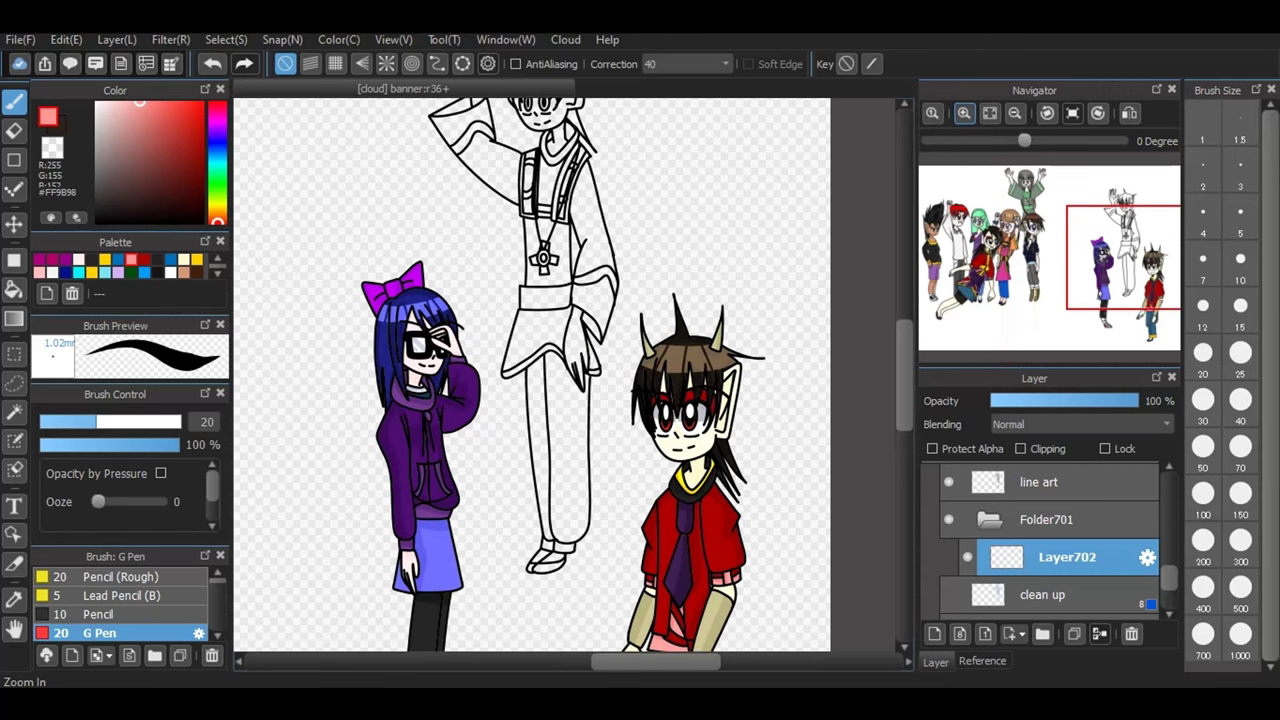
left_click(963, 112)
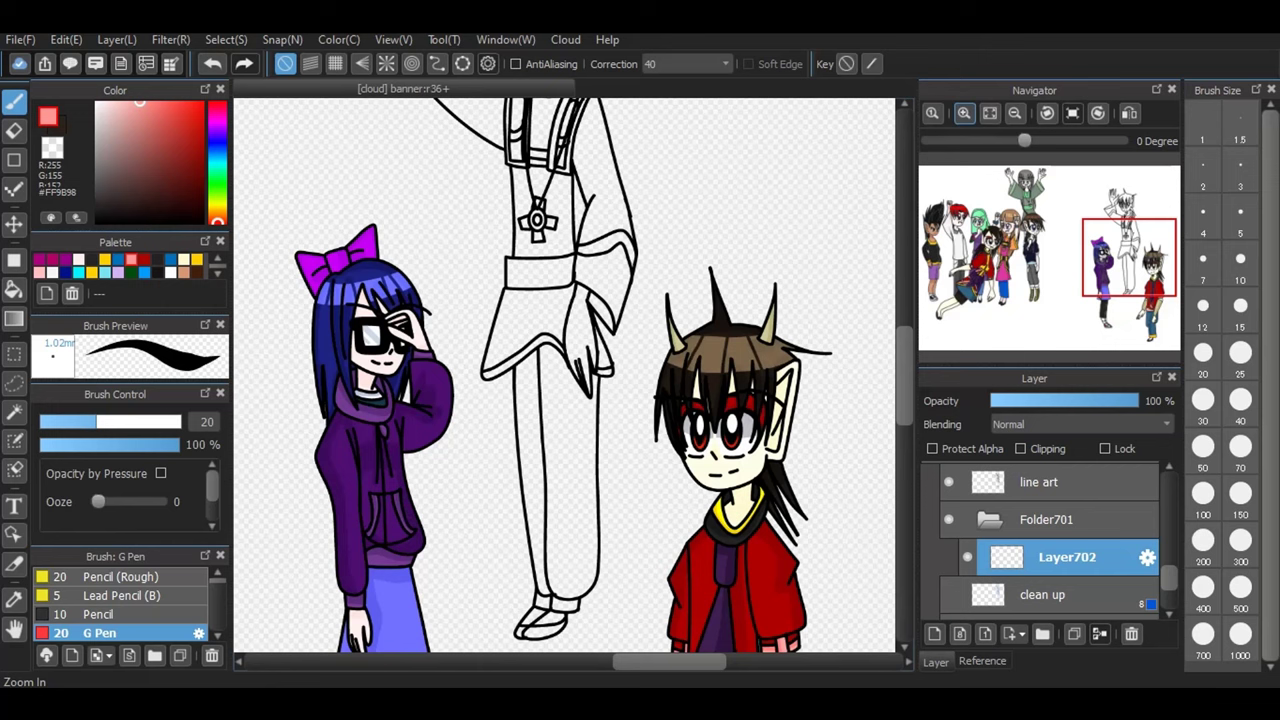
left_click_drag(907, 361, 907, 324)
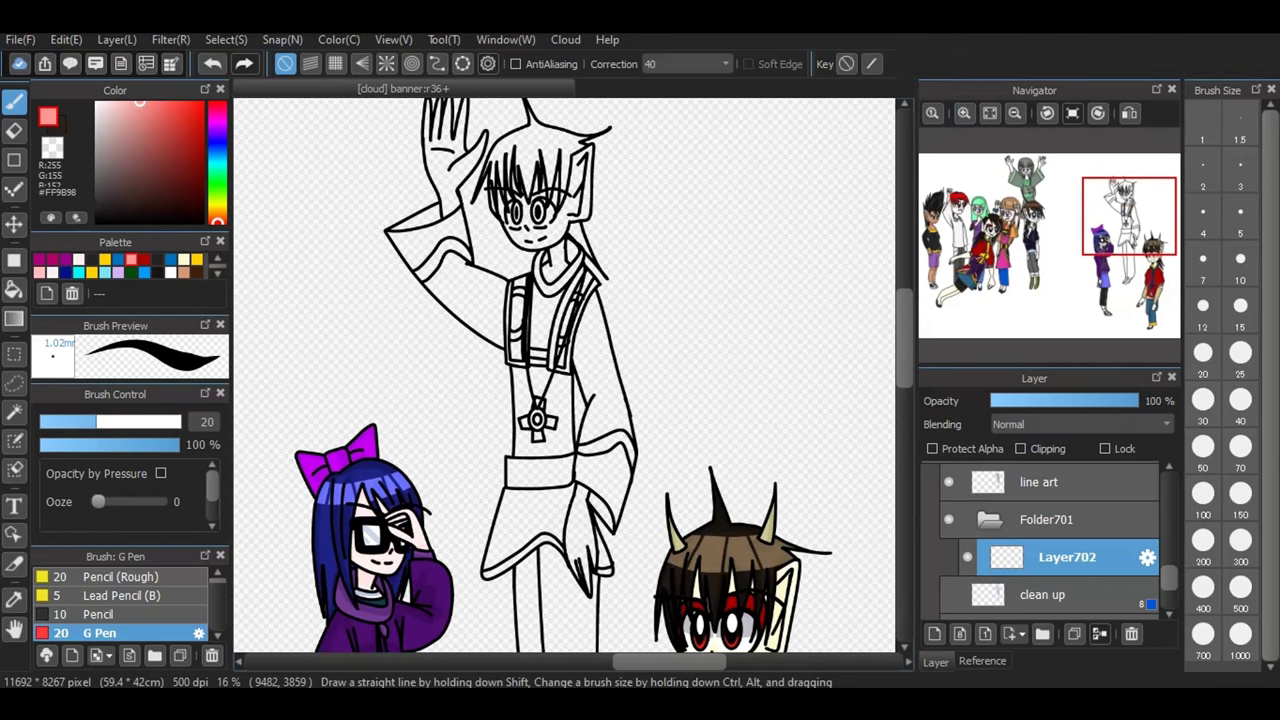
left_click(14, 289)
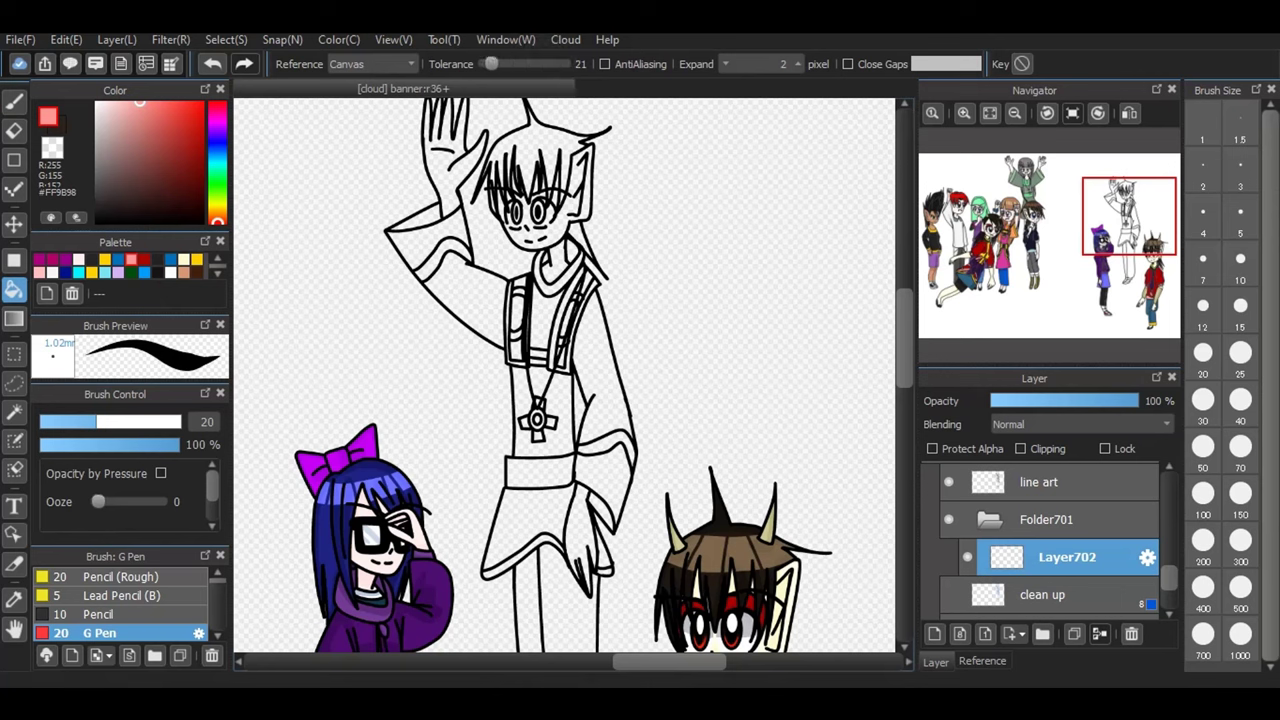
left_click_drag(491, 64, 495, 64)
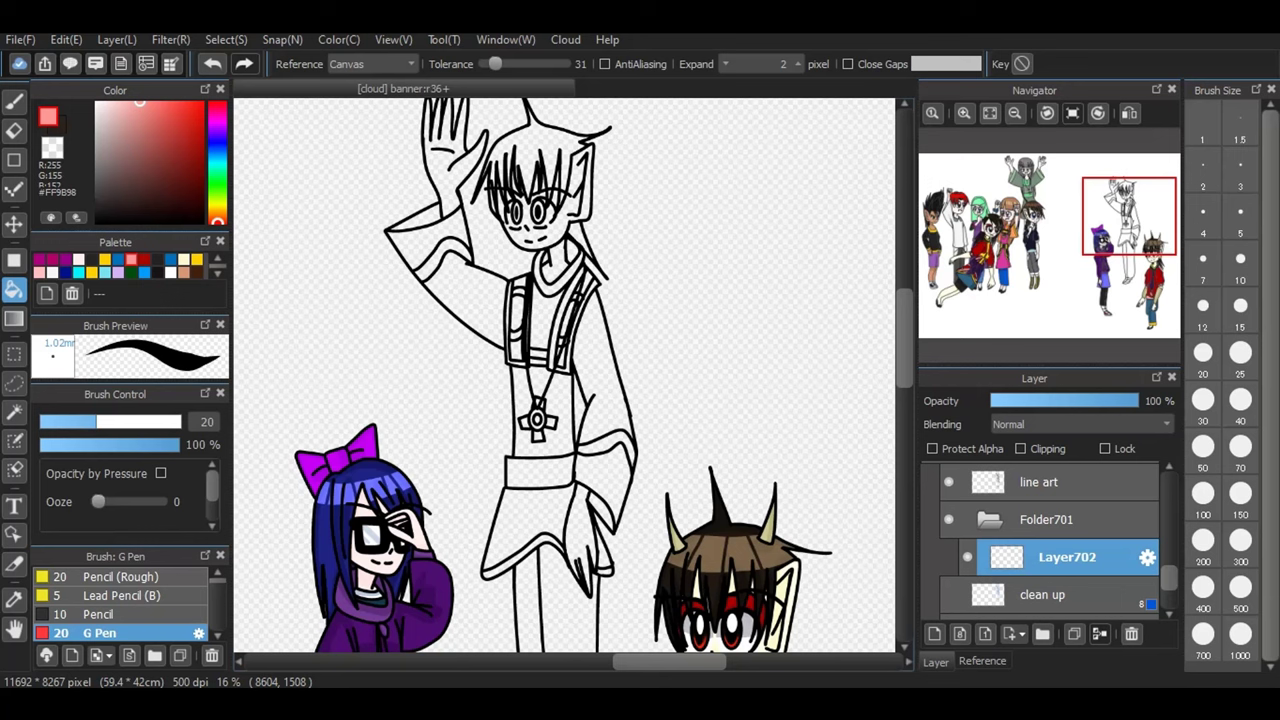
left_click(441, 168)
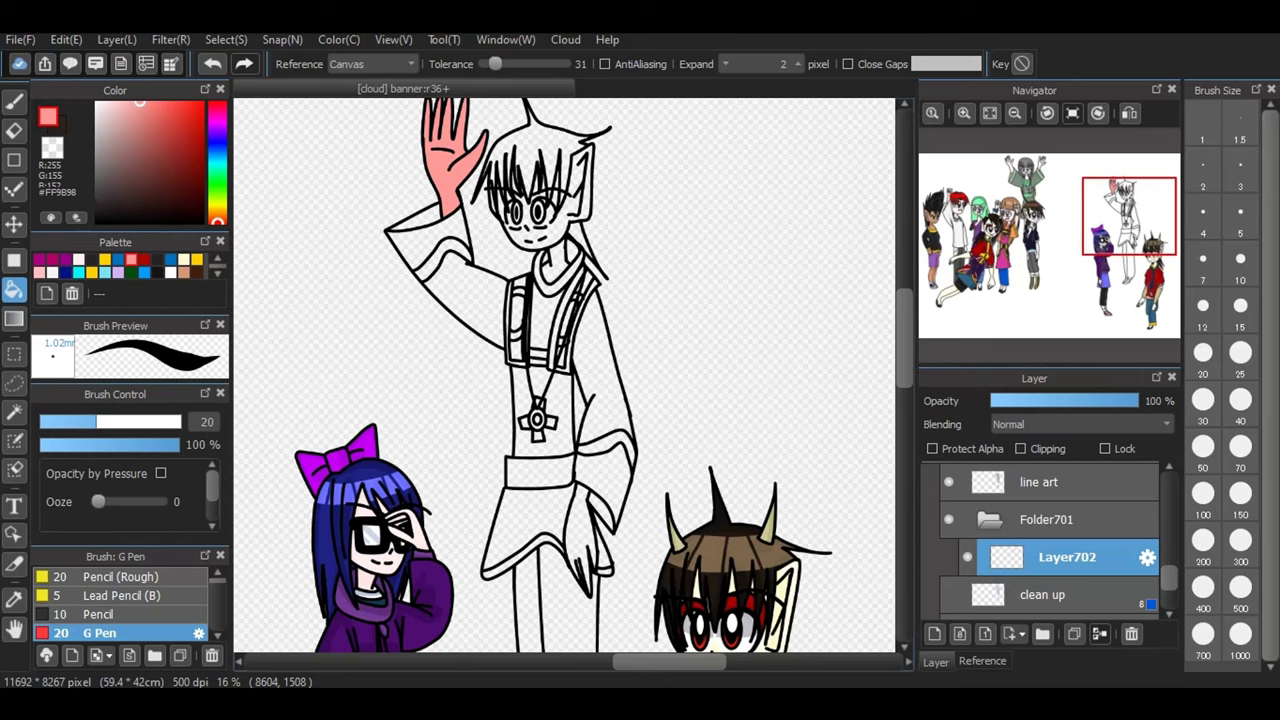
left_click(579, 530)
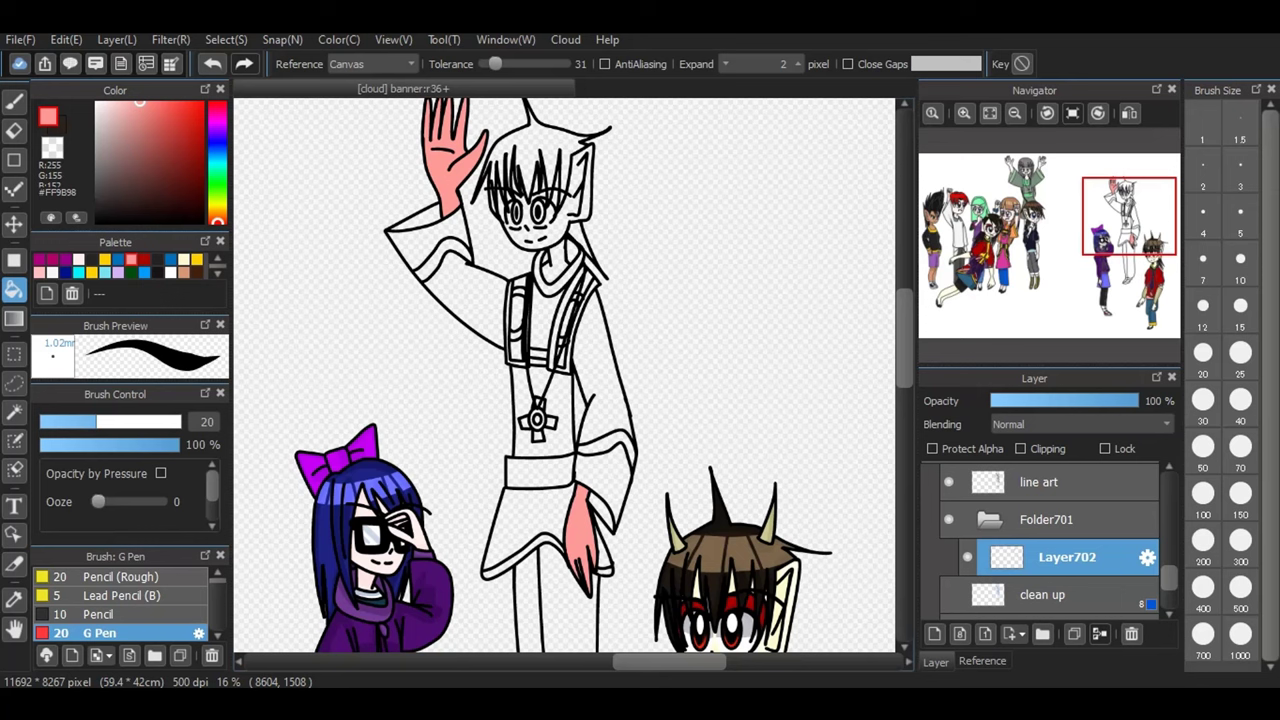
left_click(553, 265)
left_click(562, 226)
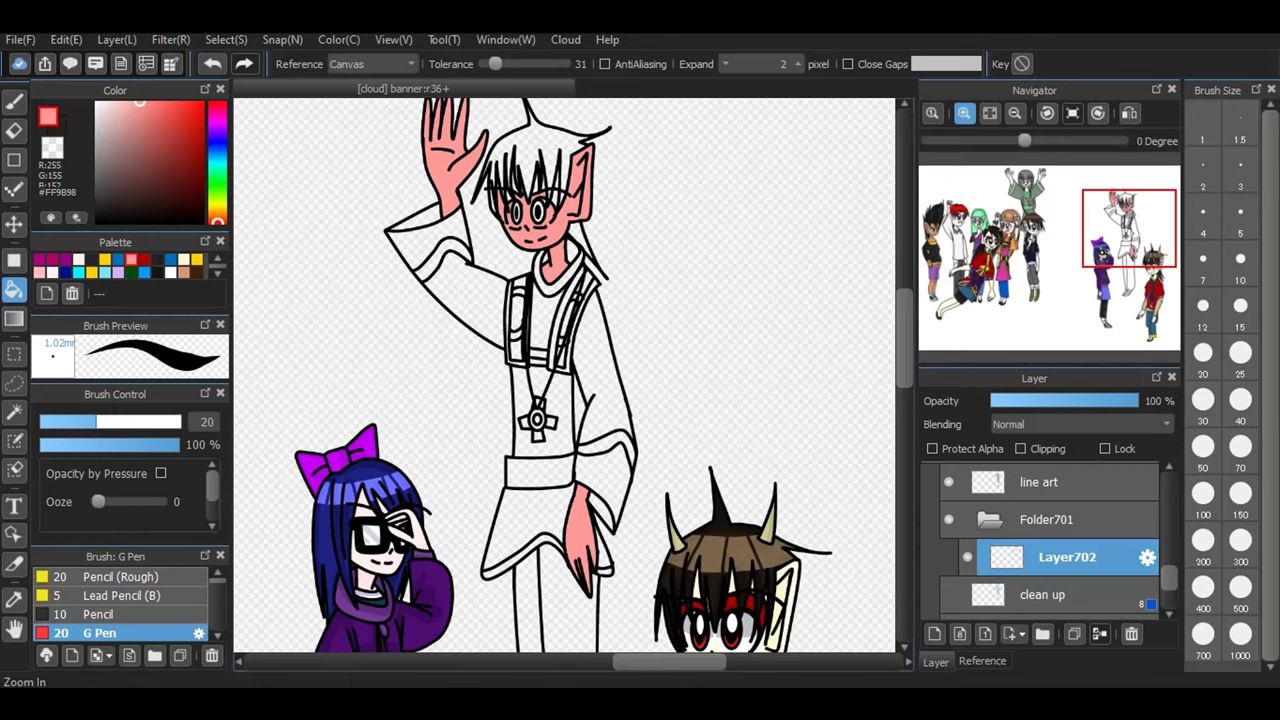
- Fill the small skin gaps between the fringe strands above the character's eyes with the same light pink
left_click(964, 112)
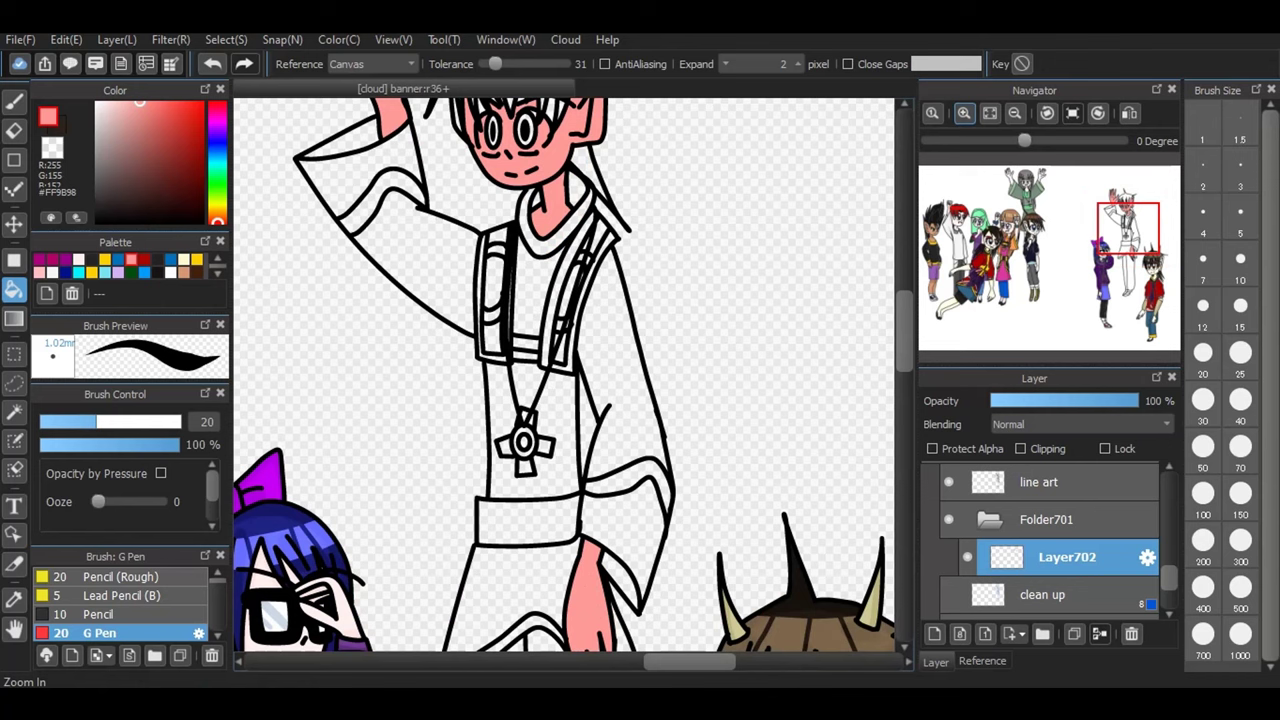
left_click_drag(904, 331, 904, 273)
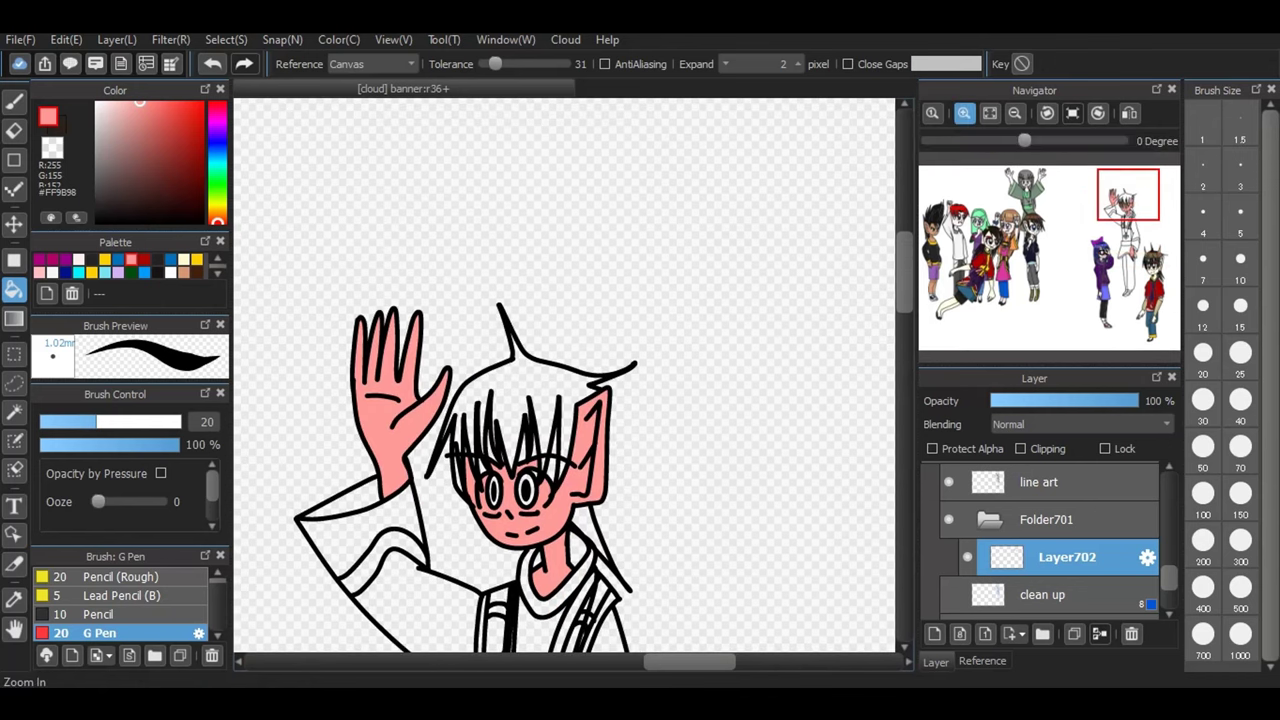
left_click(963, 112)
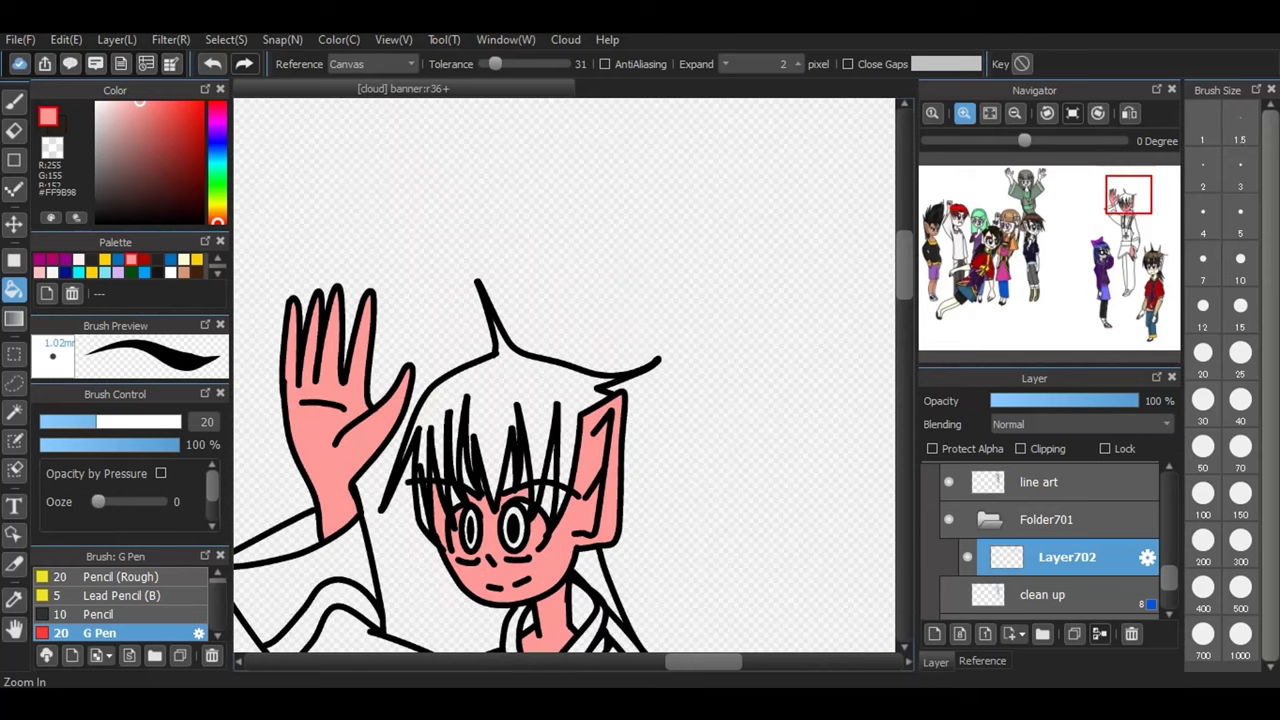
left_click(963, 112)
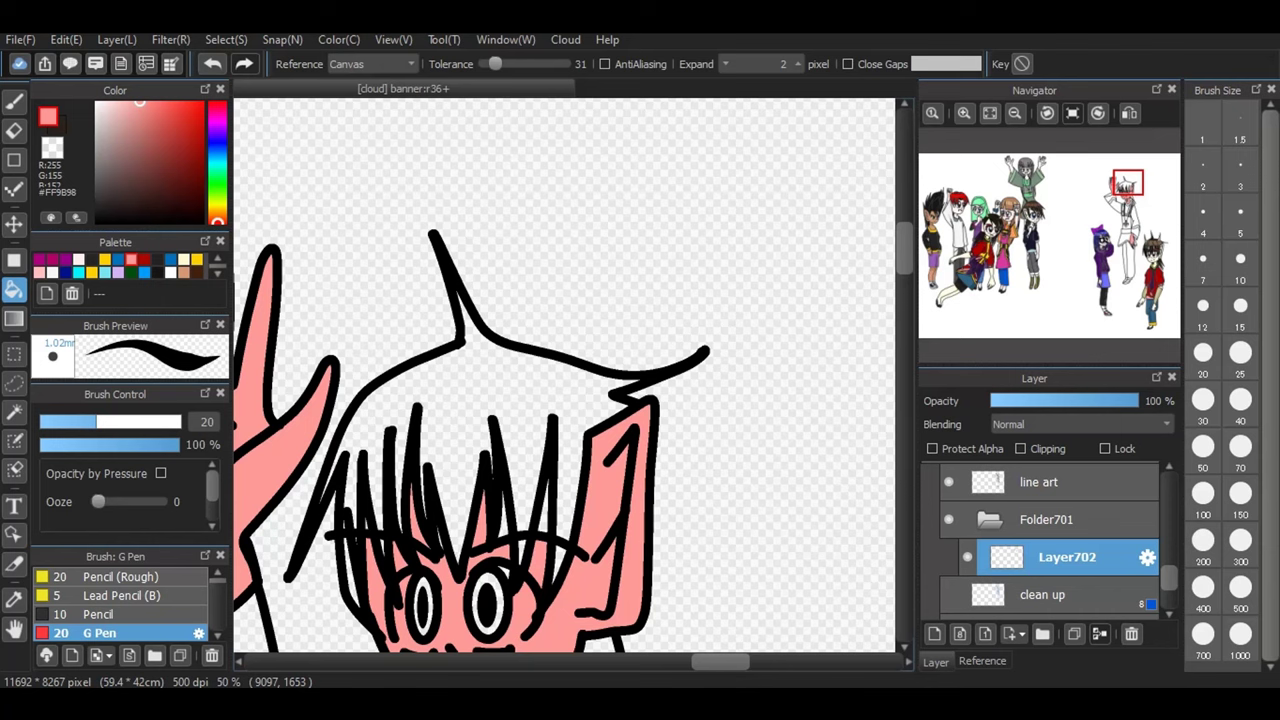
left_click(14, 319)
left_click(14, 290)
left_click(504, 521)
left_click(545, 517)
- Examine the pink skin fill on the raised hand, wrist, ear and between the fringe strands for unfilled spots
left_click_drag(694, 668, 682, 668)
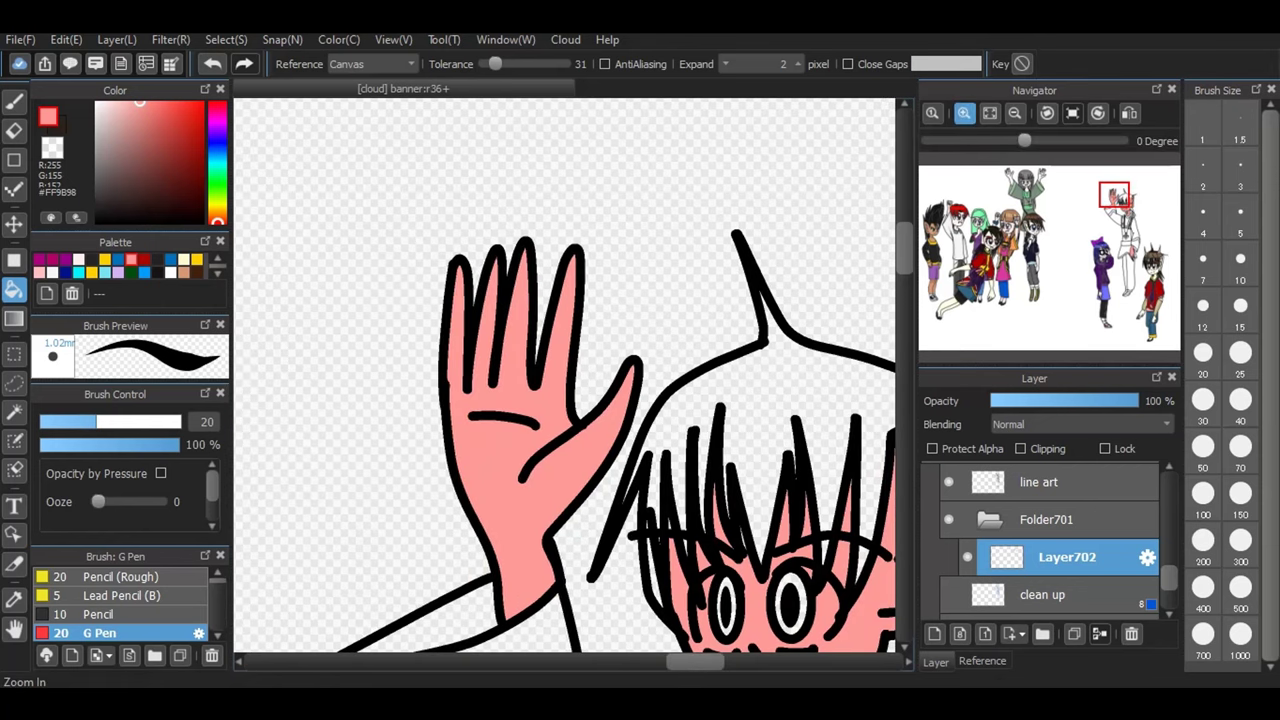
left_click(964, 113)
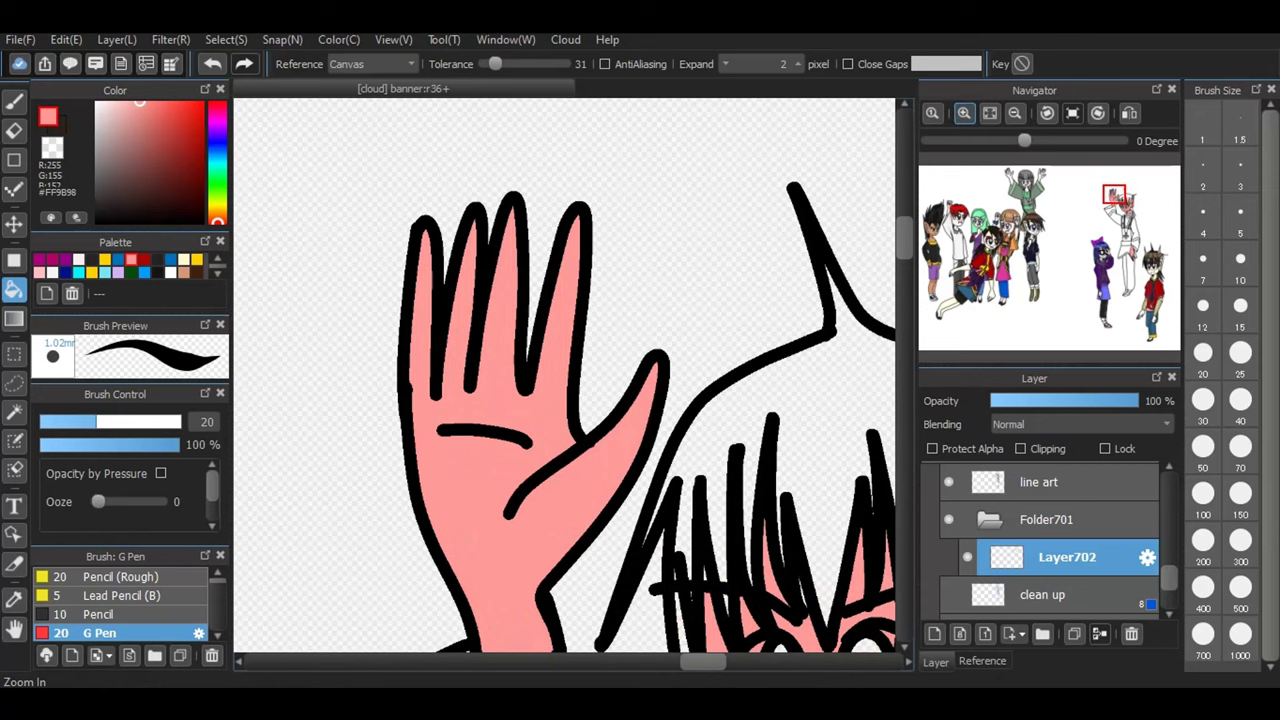
left_click(964, 113)
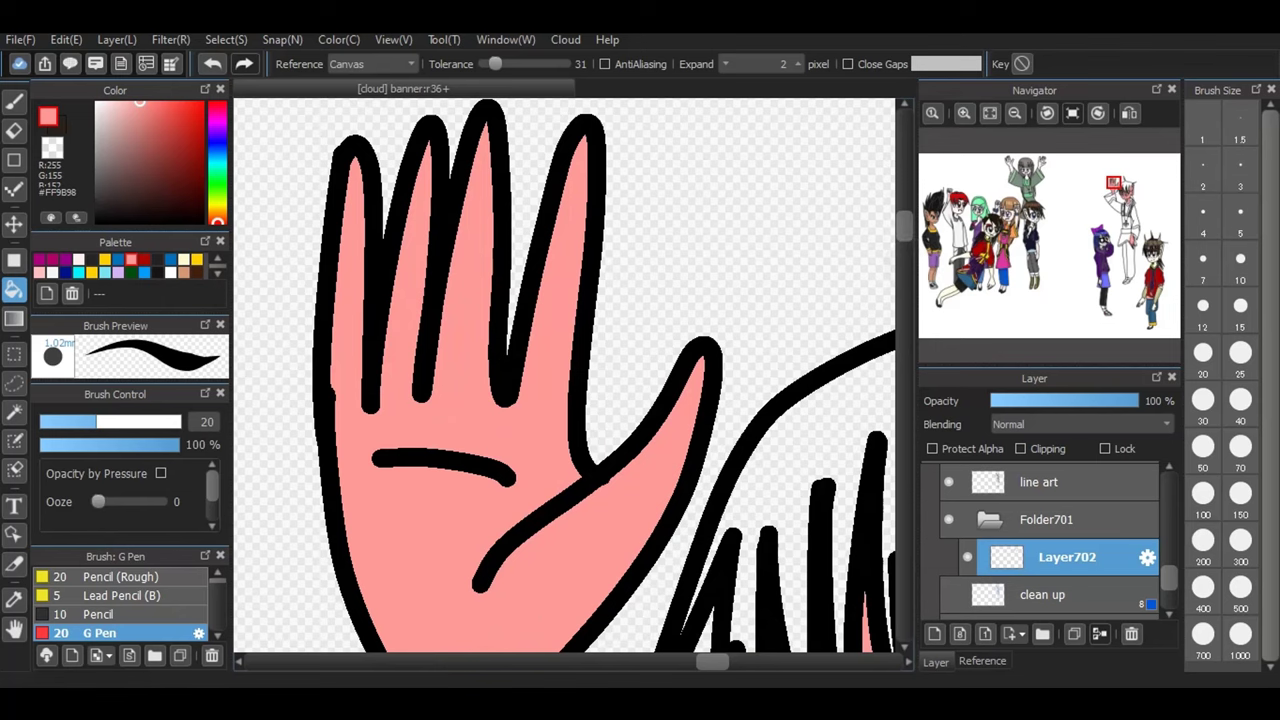
left_click_drag(905, 228, 904, 257)
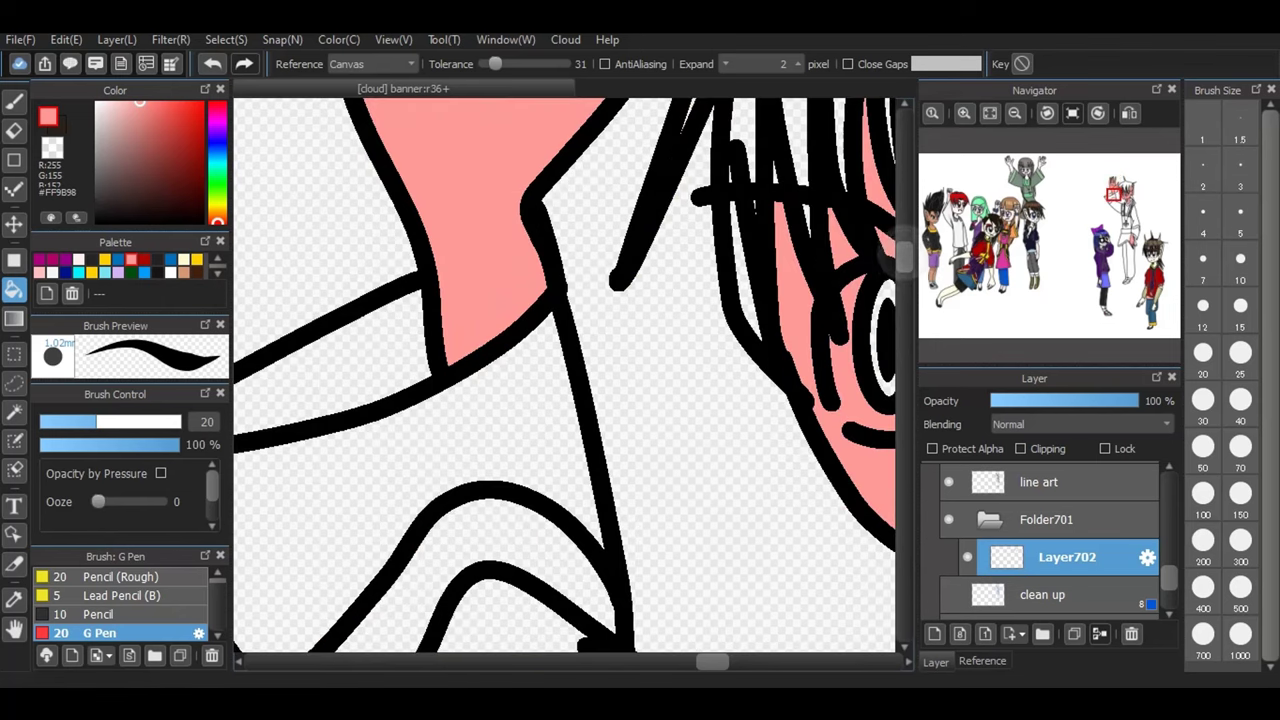
scroll(893, 250, "up", 5)
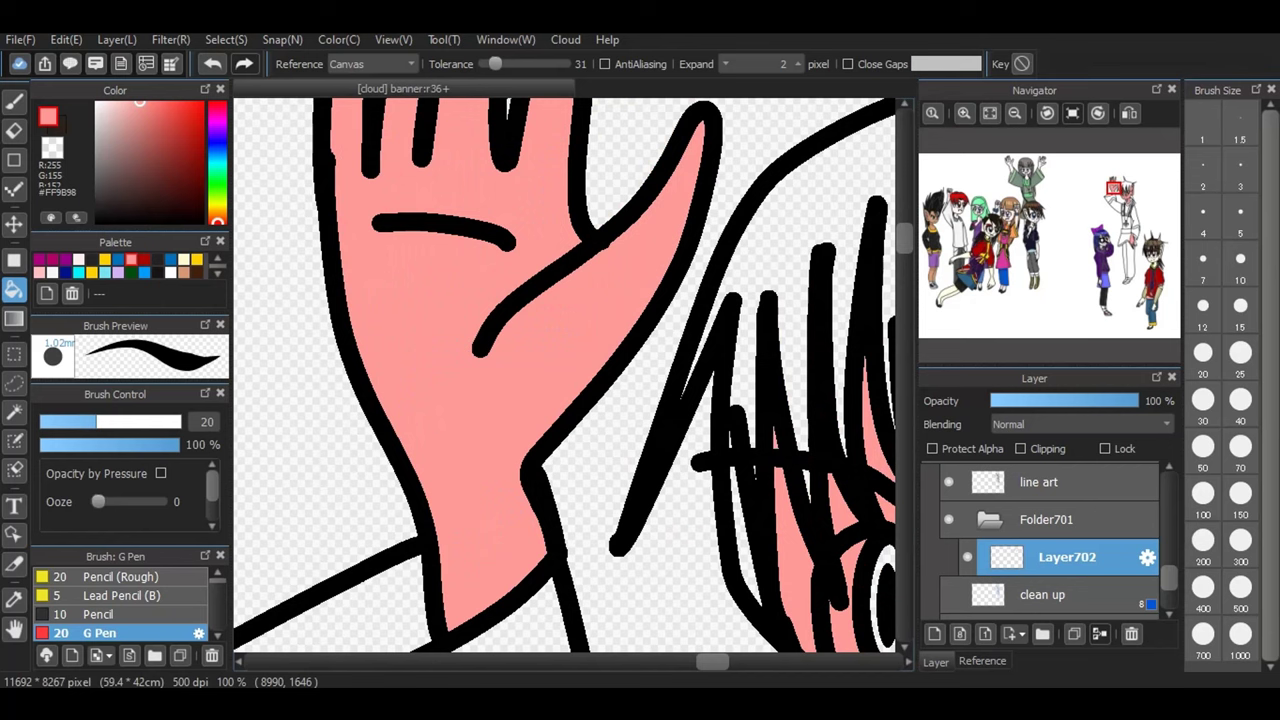
left_click_drag(712, 662, 750, 663)
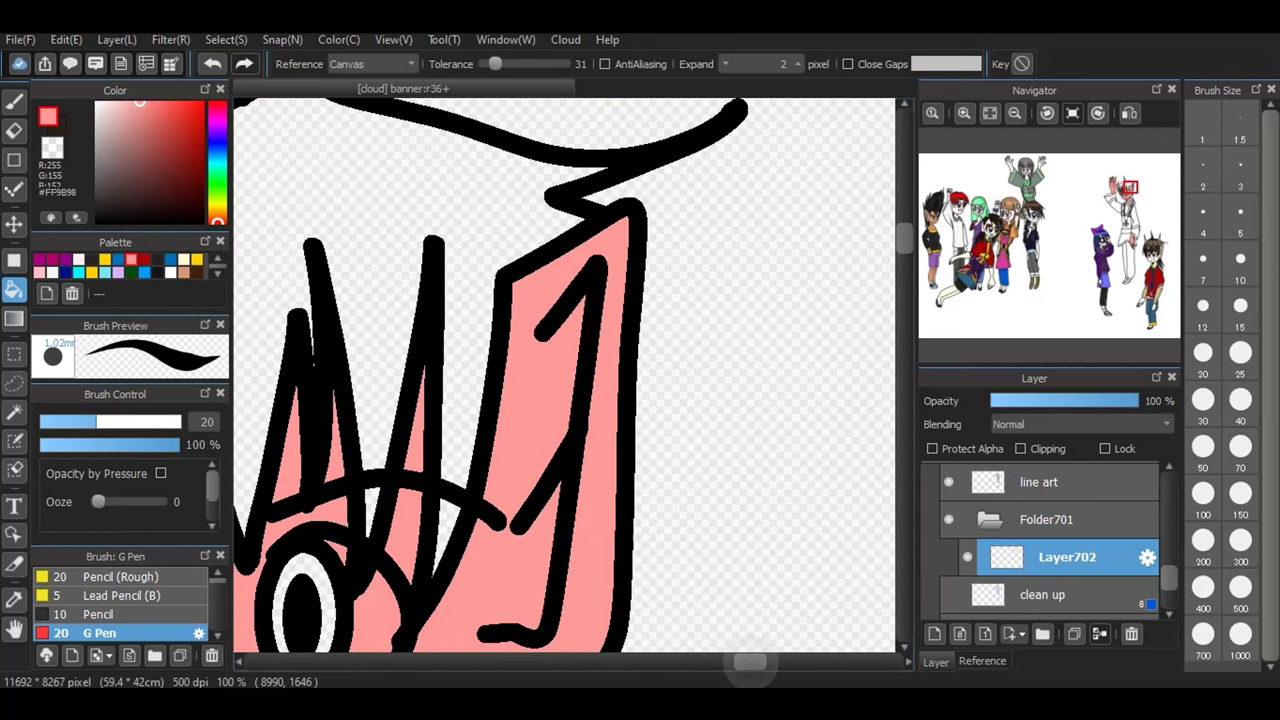
scroll(565, 375, "left", 3)
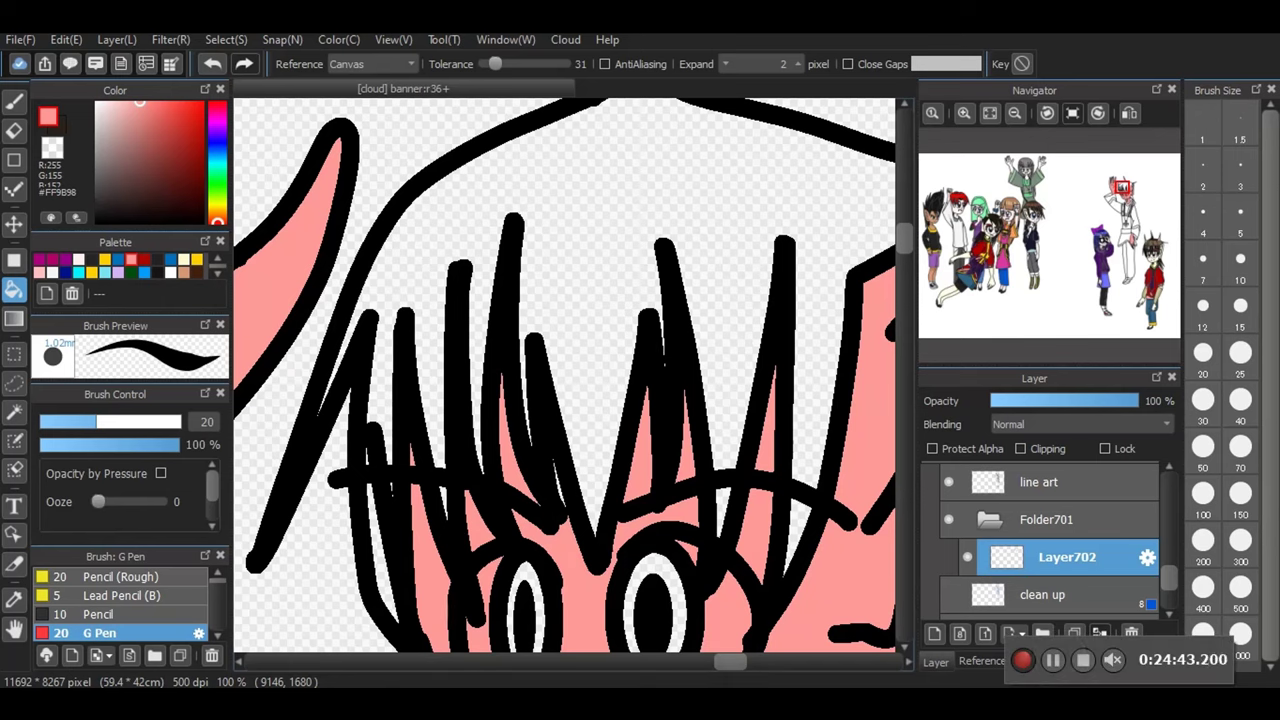
scroll(565, 376, "up", 1)
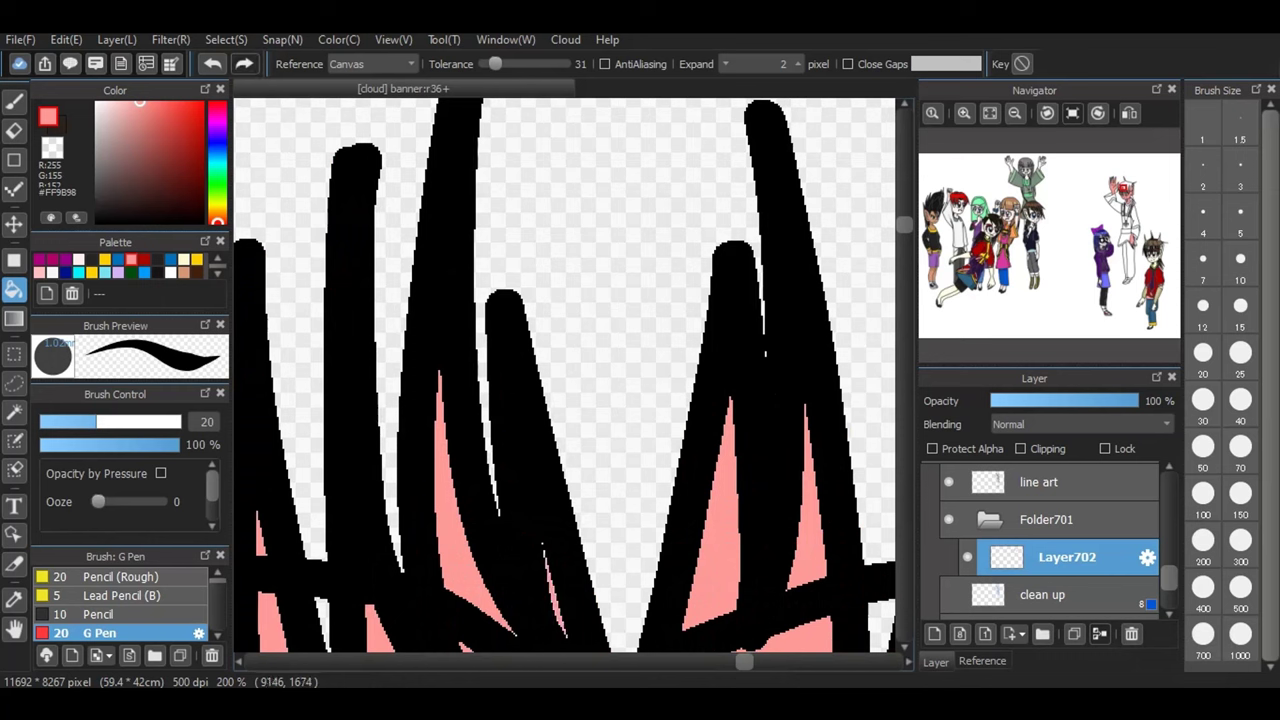
key("b")
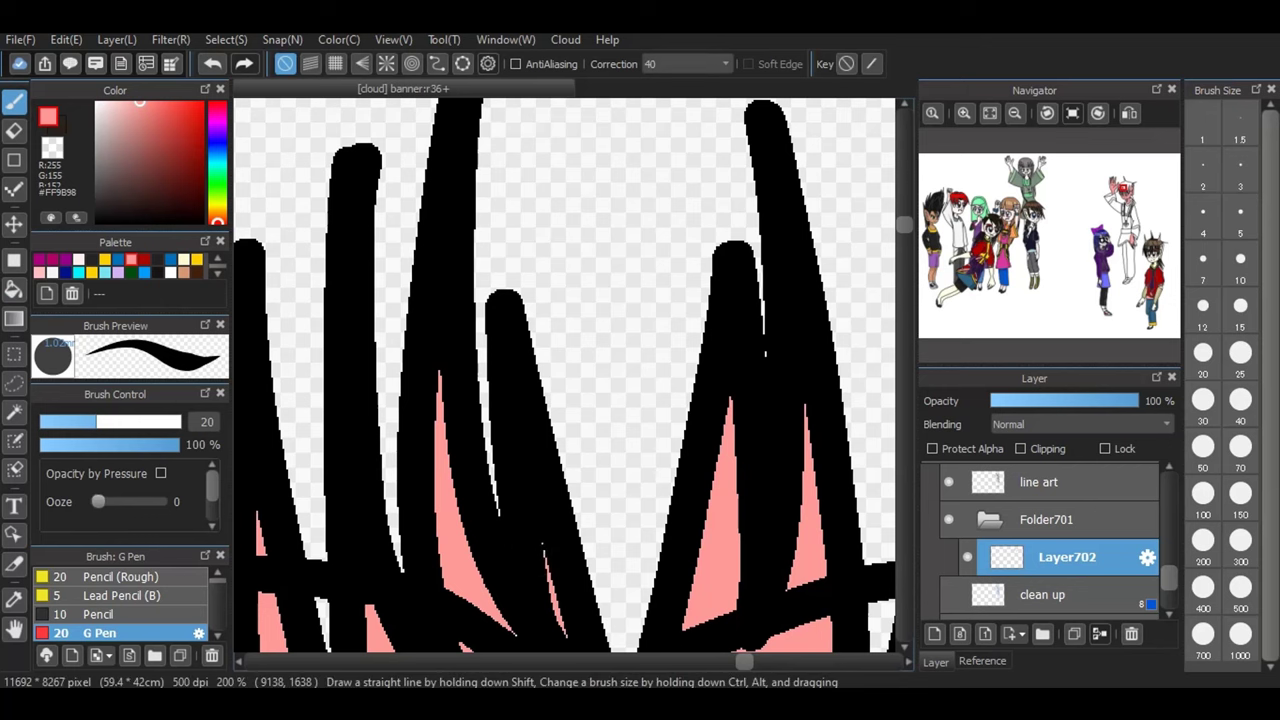
left_click(1014, 112)
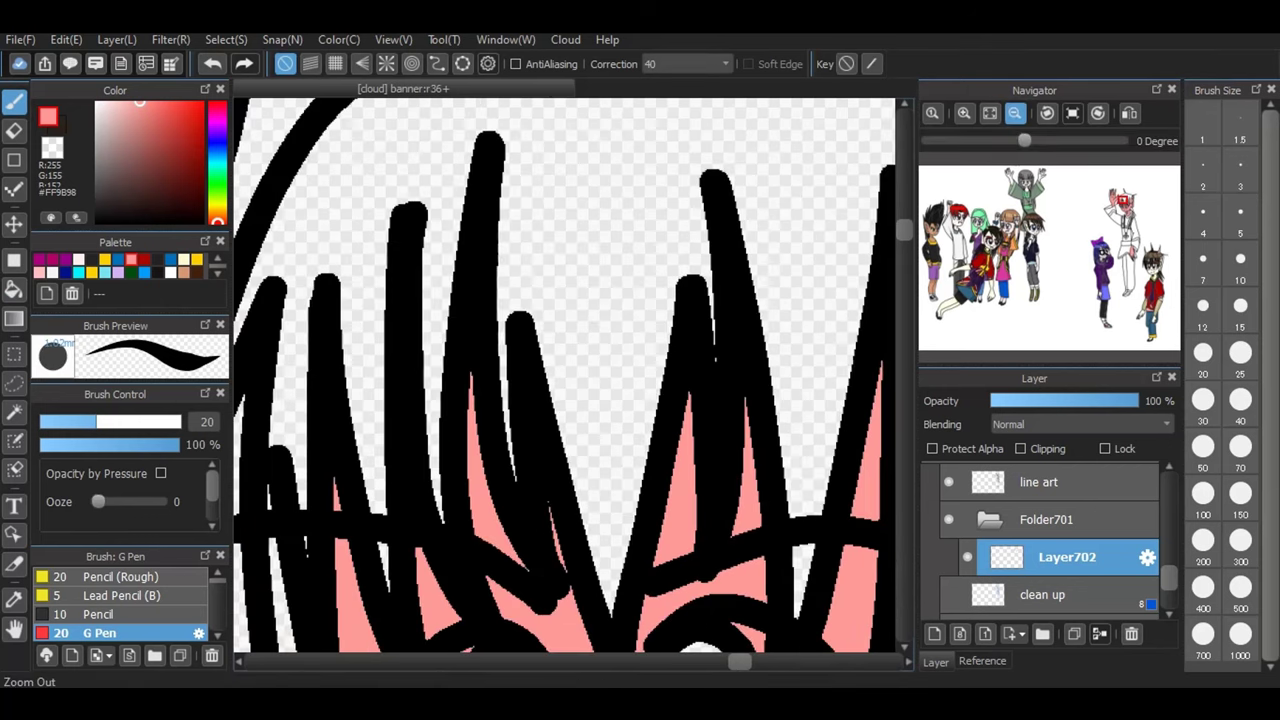
left_click(1015, 113)
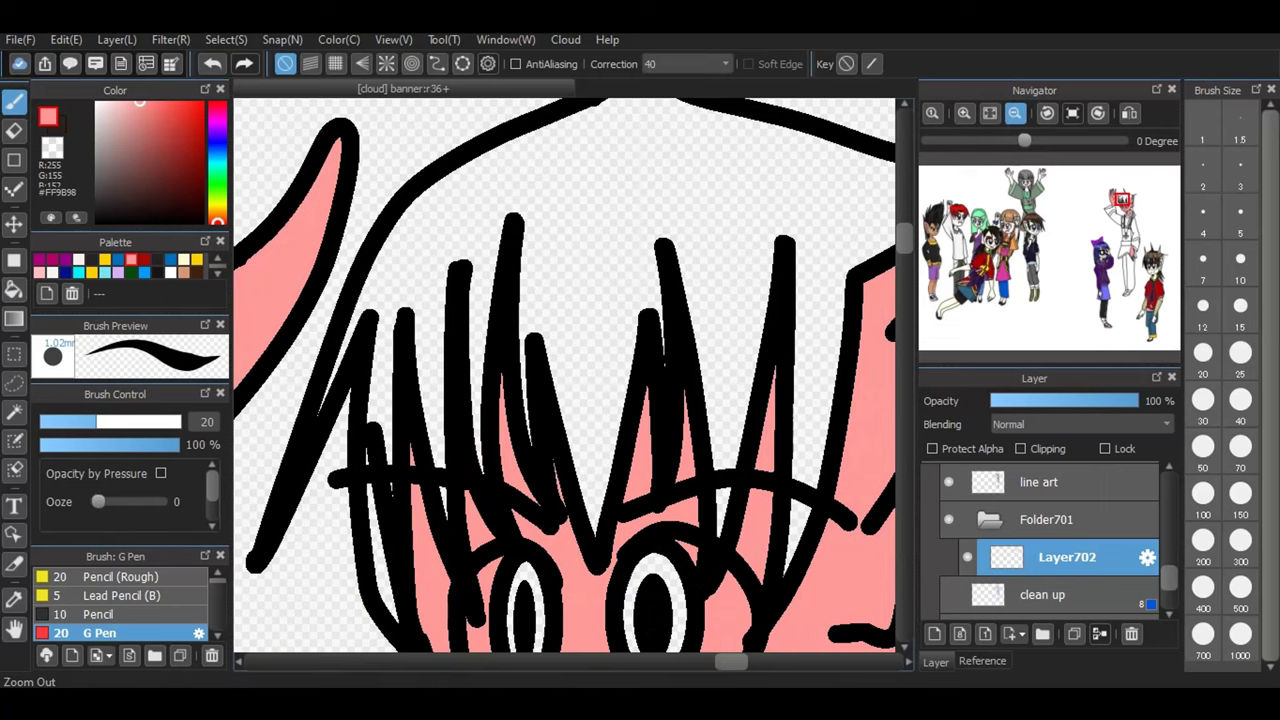
left_click(1014, 112)
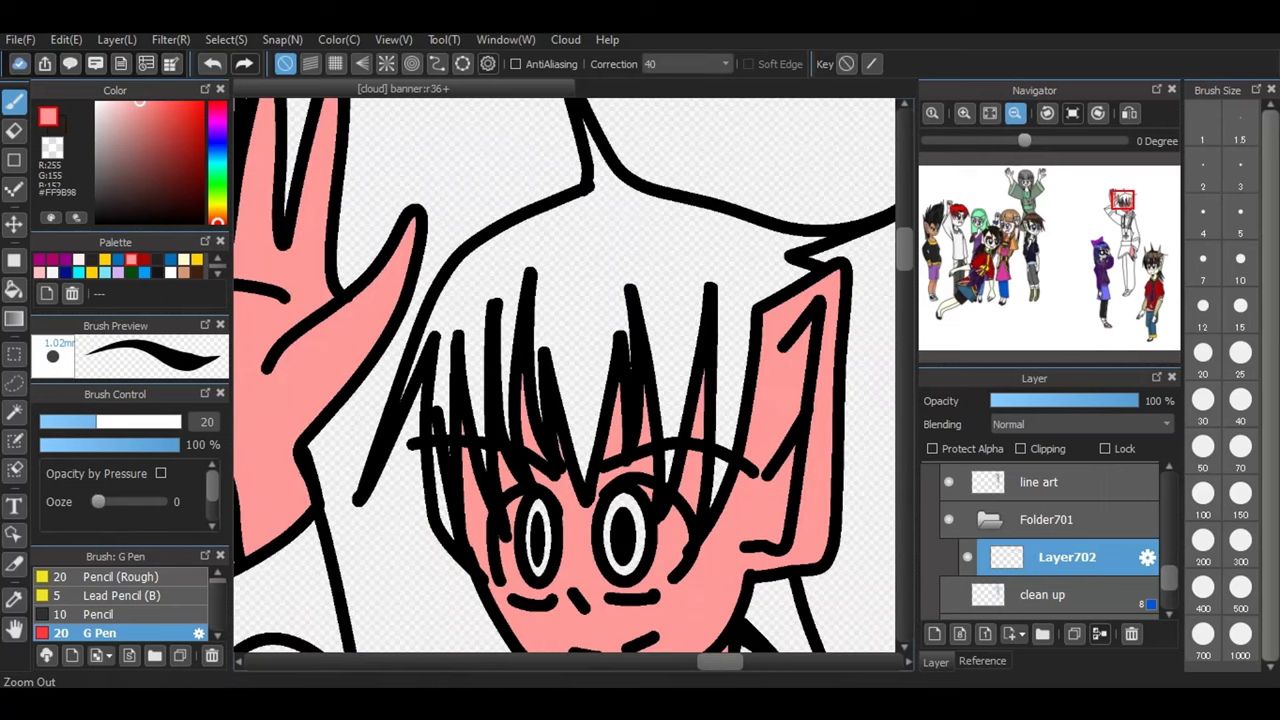
left_click(1014, 112)
left_click(1014, 112)
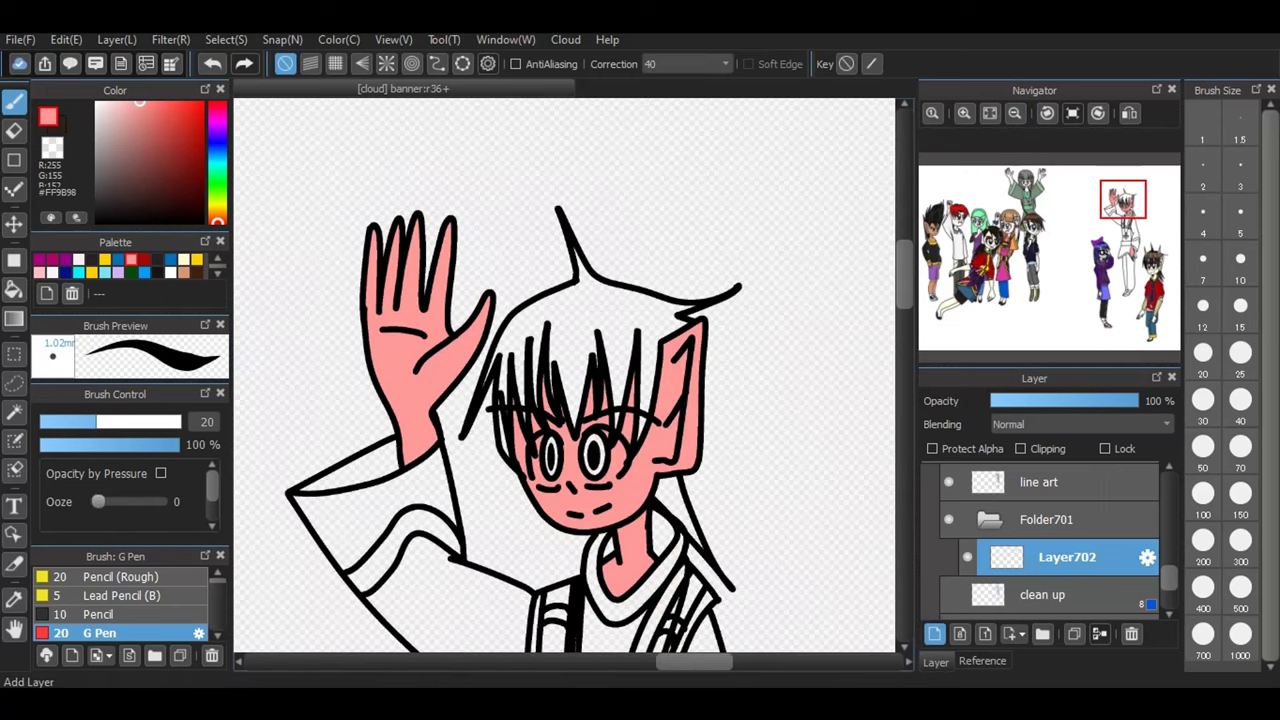
- Add a new layer above the skin layer and fill both of the character's irises with yellow #FFD000
left_click(934, 633)
left_click(197, 259)
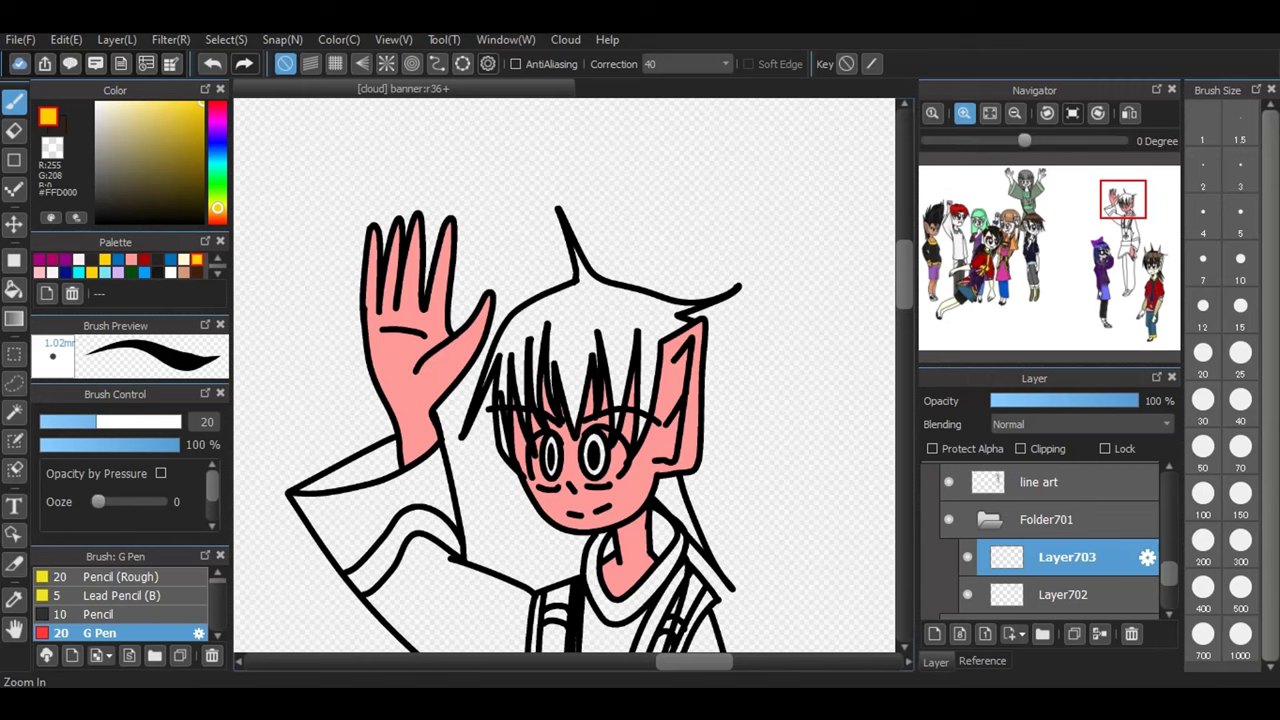
left_click(964, 112)
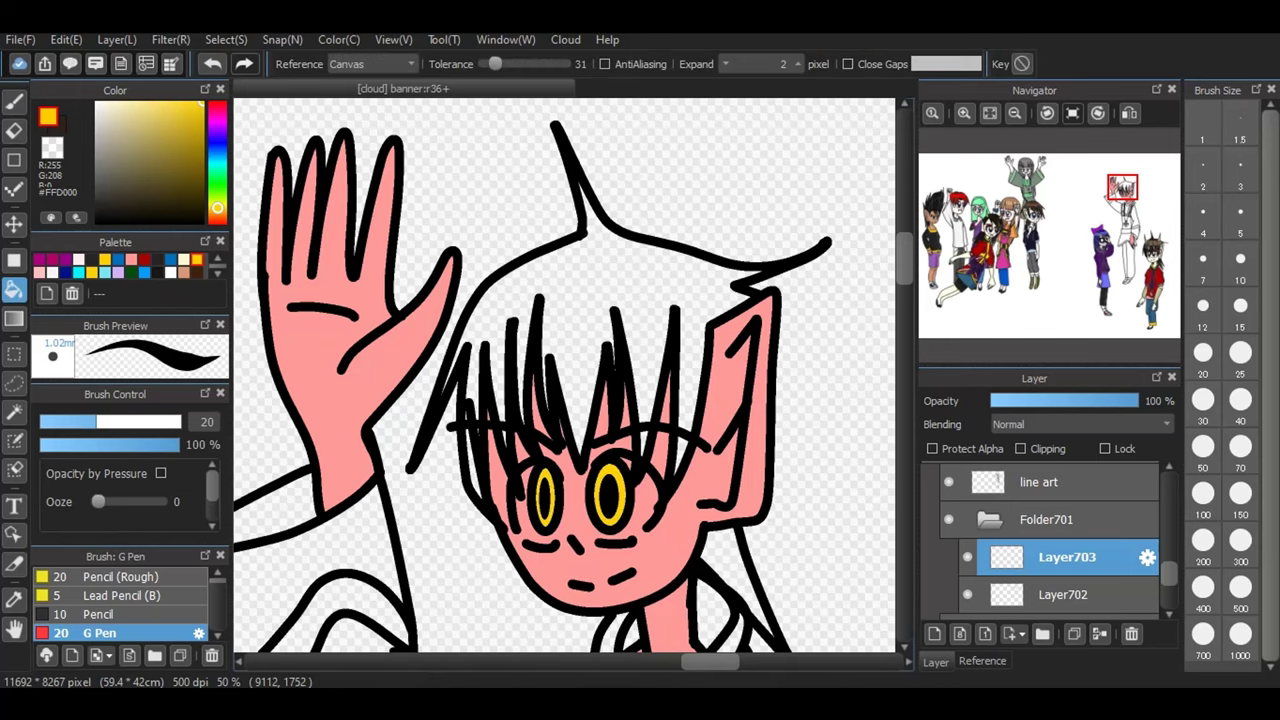
- Add another layer above the eye colour and fill the top hair and the strand behind the neck with off-white #F6F6F6
left_click(934, 633)
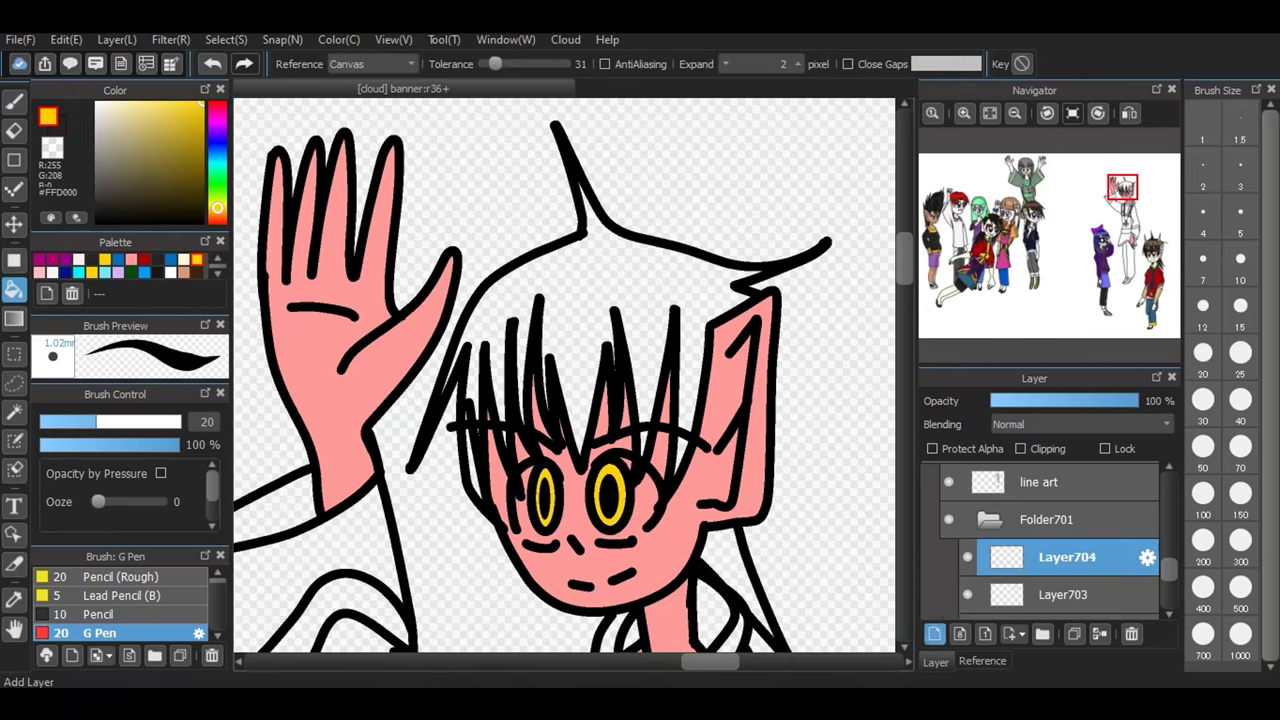
left_click(52, 271)
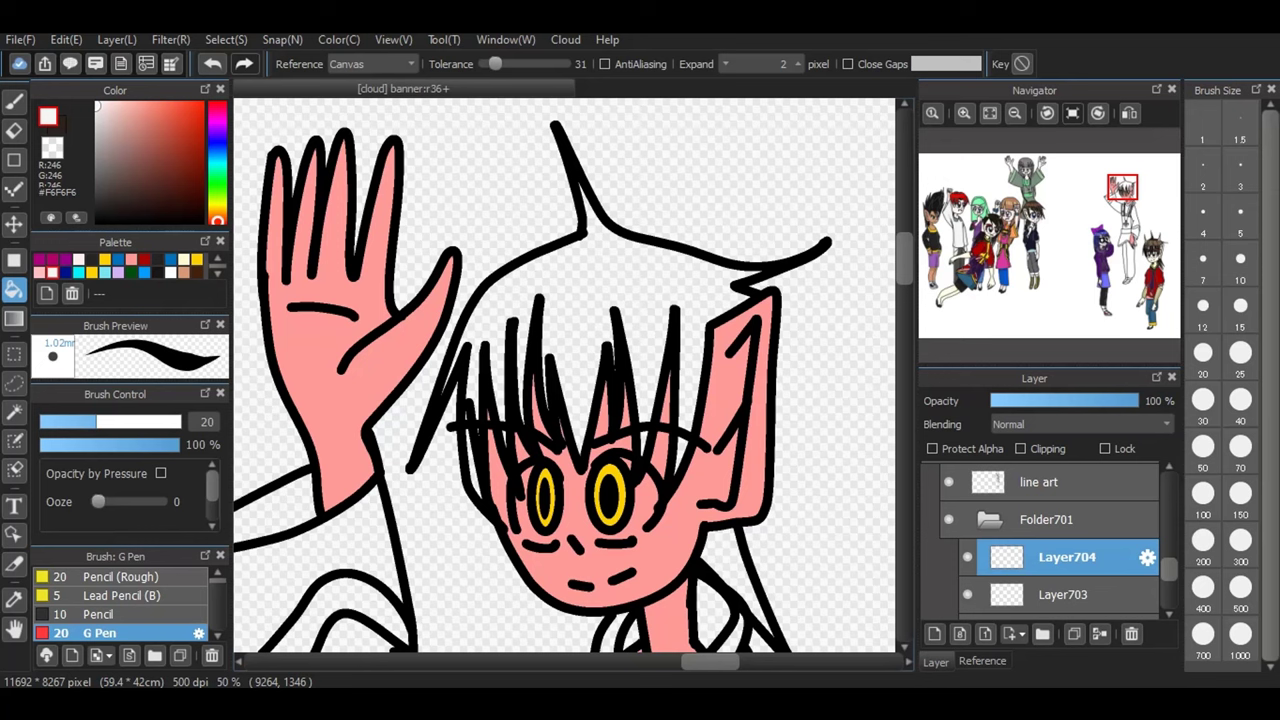
left_click(573, 383)
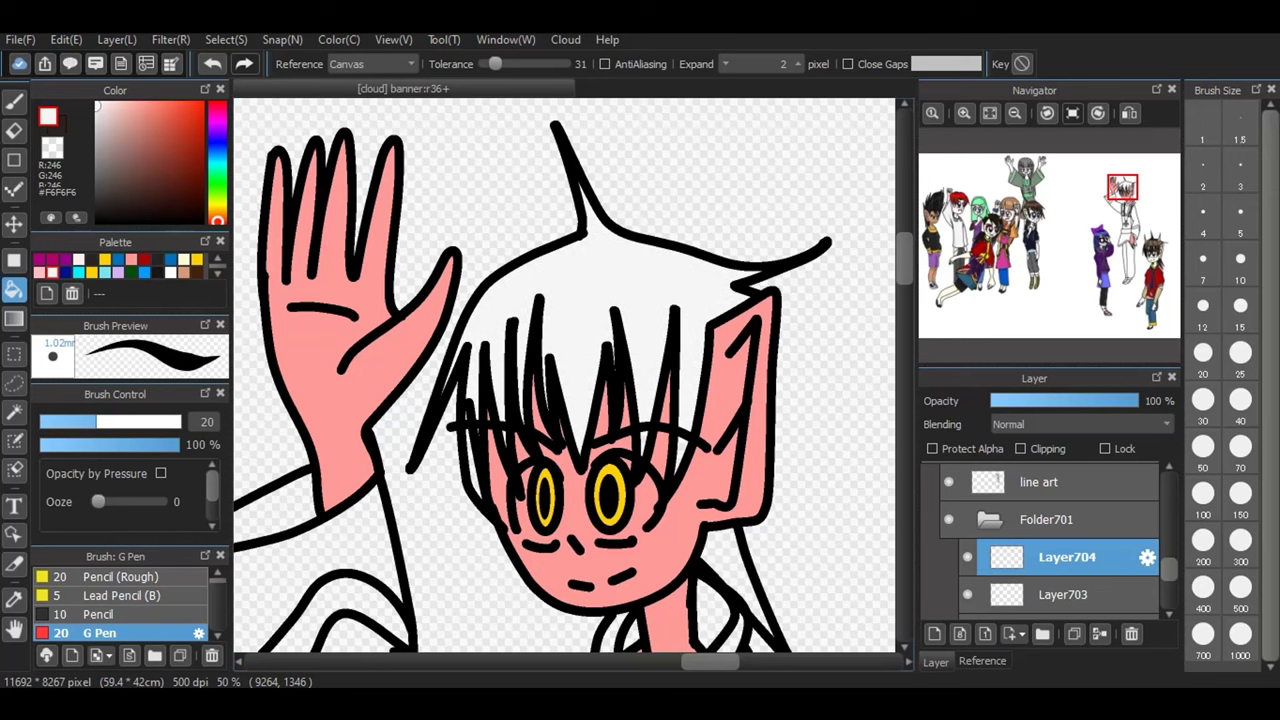
left_click(724, 556)
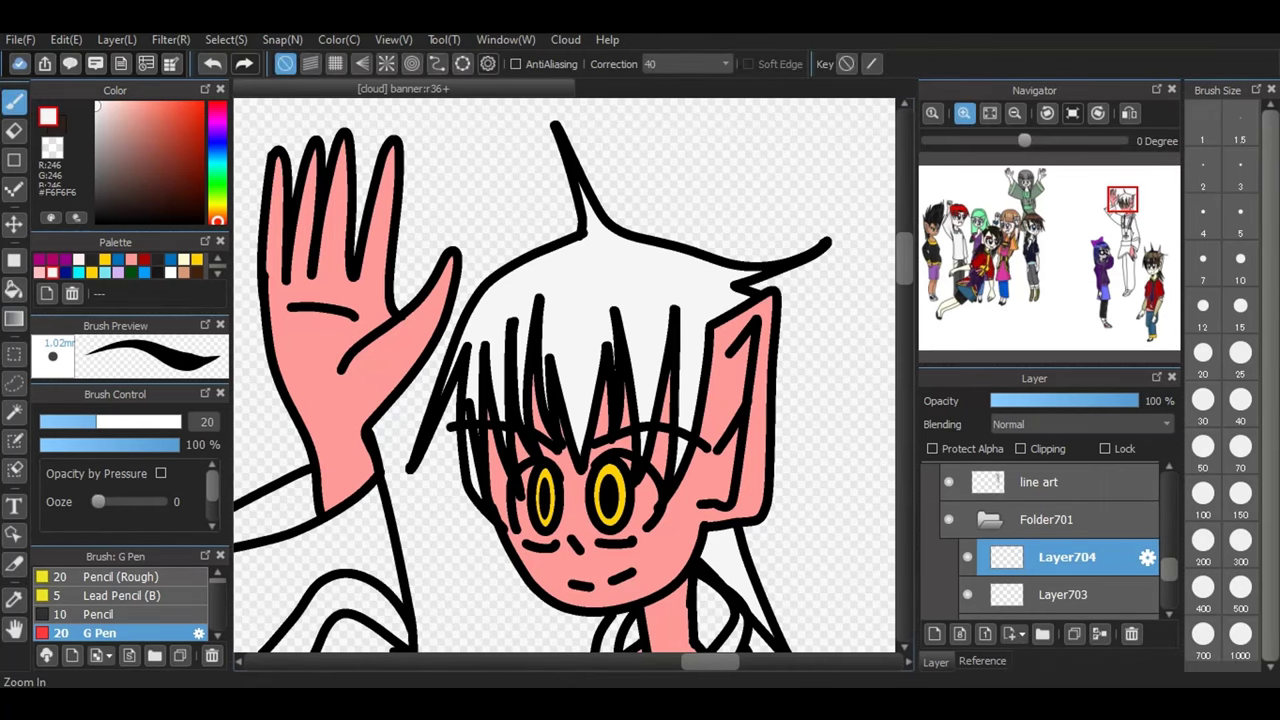
- Fill the tiny leftover gap between the fringe strands beside the left eyebrow with off-white #F6F6F6
left_click(964, 112)
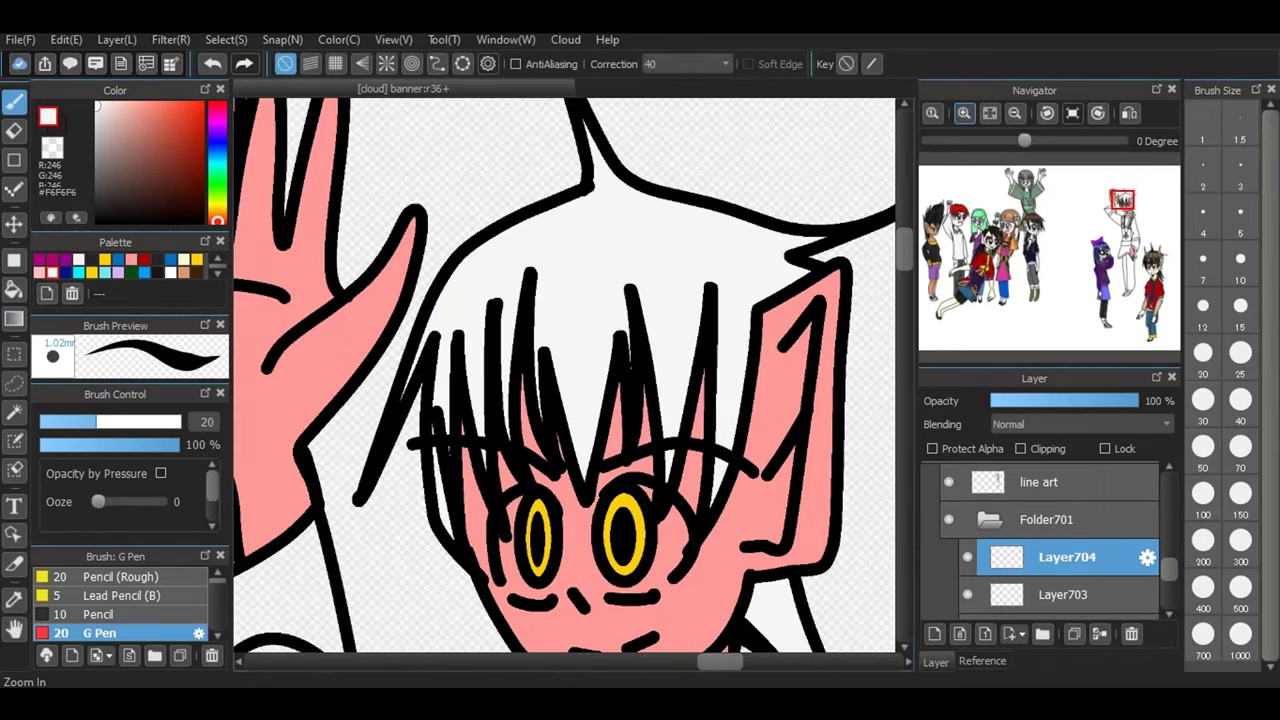
left_click(964, 112)
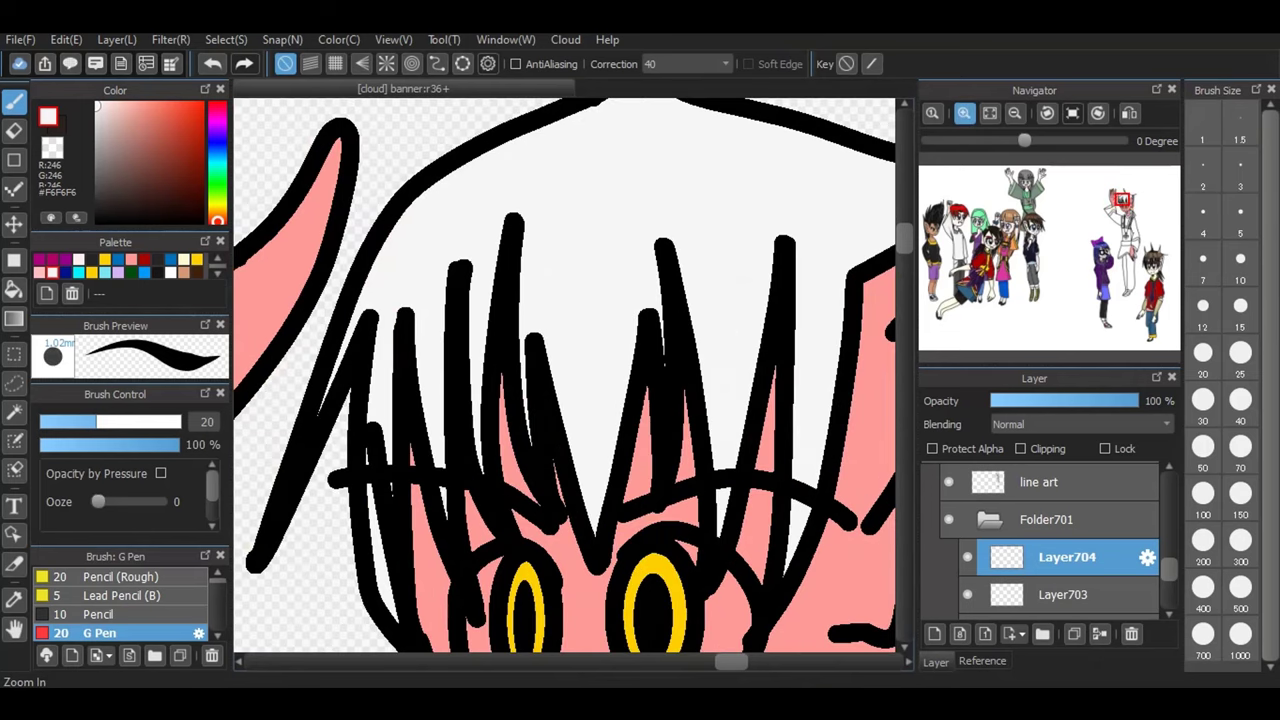
left_click(964, 112)
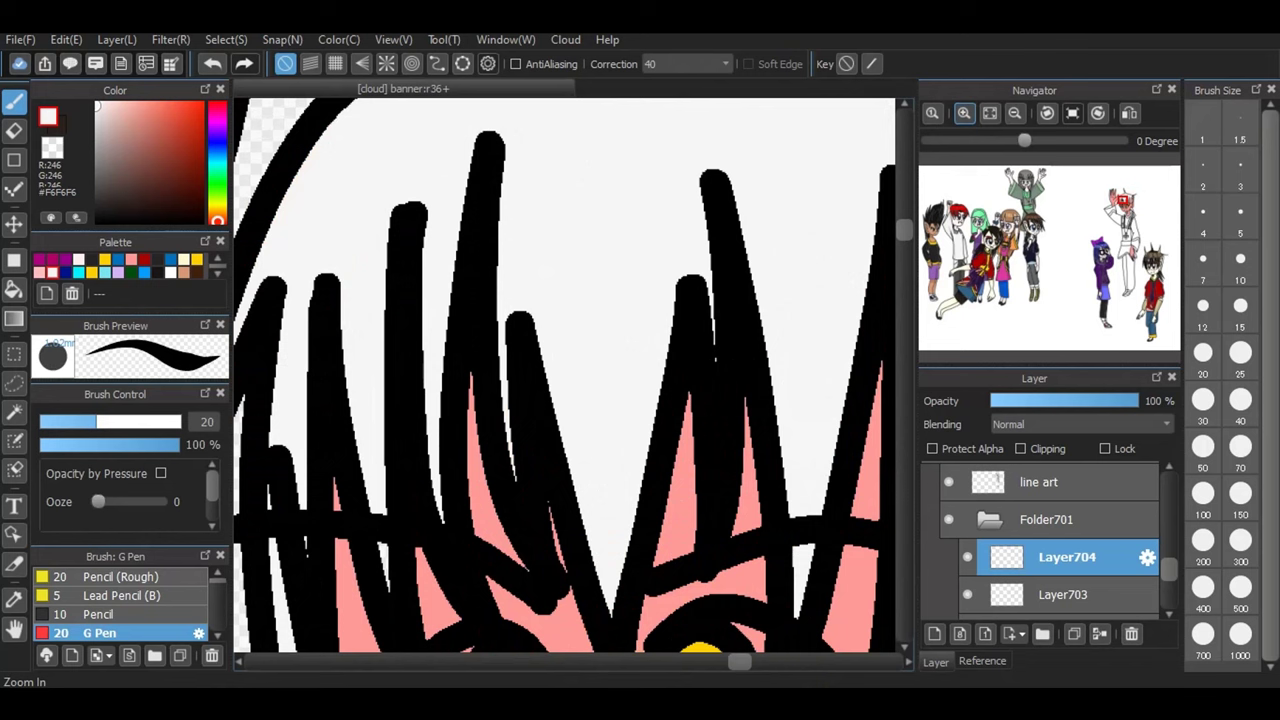
left_click(14, 289)
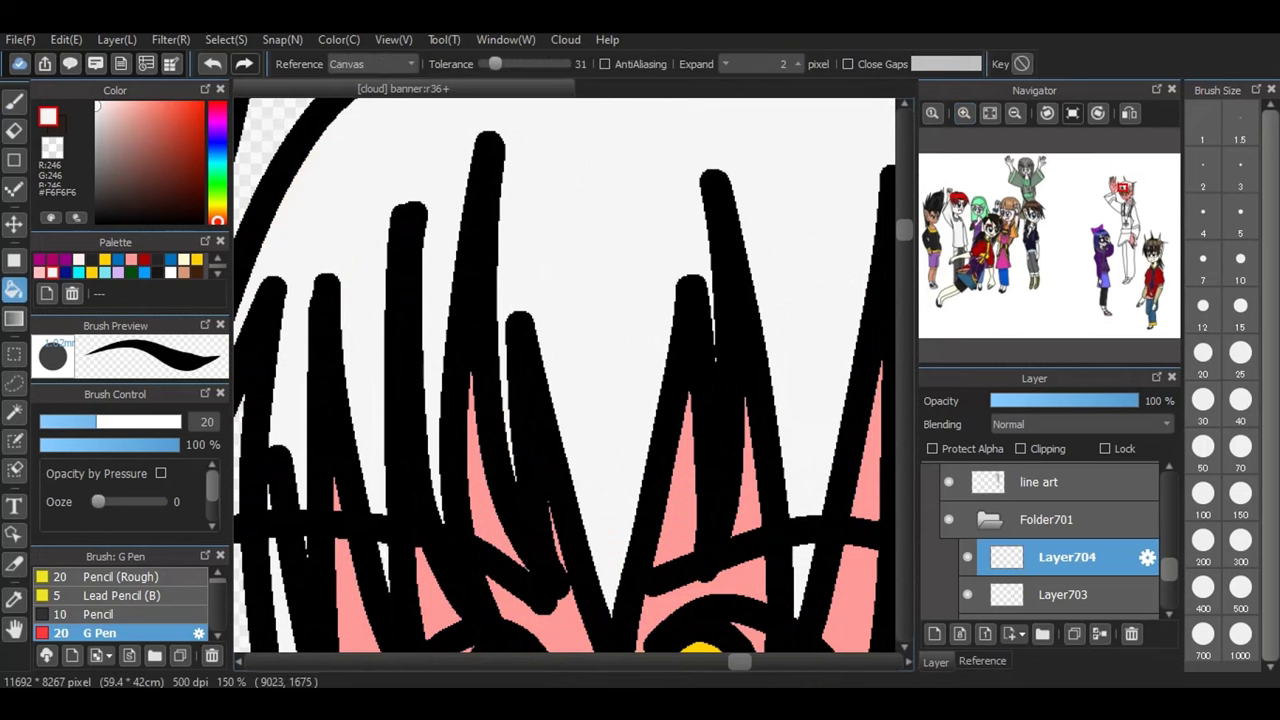
left_click_drag(738, 662, 727, 668)
scroll(565, 375, "right", 1)
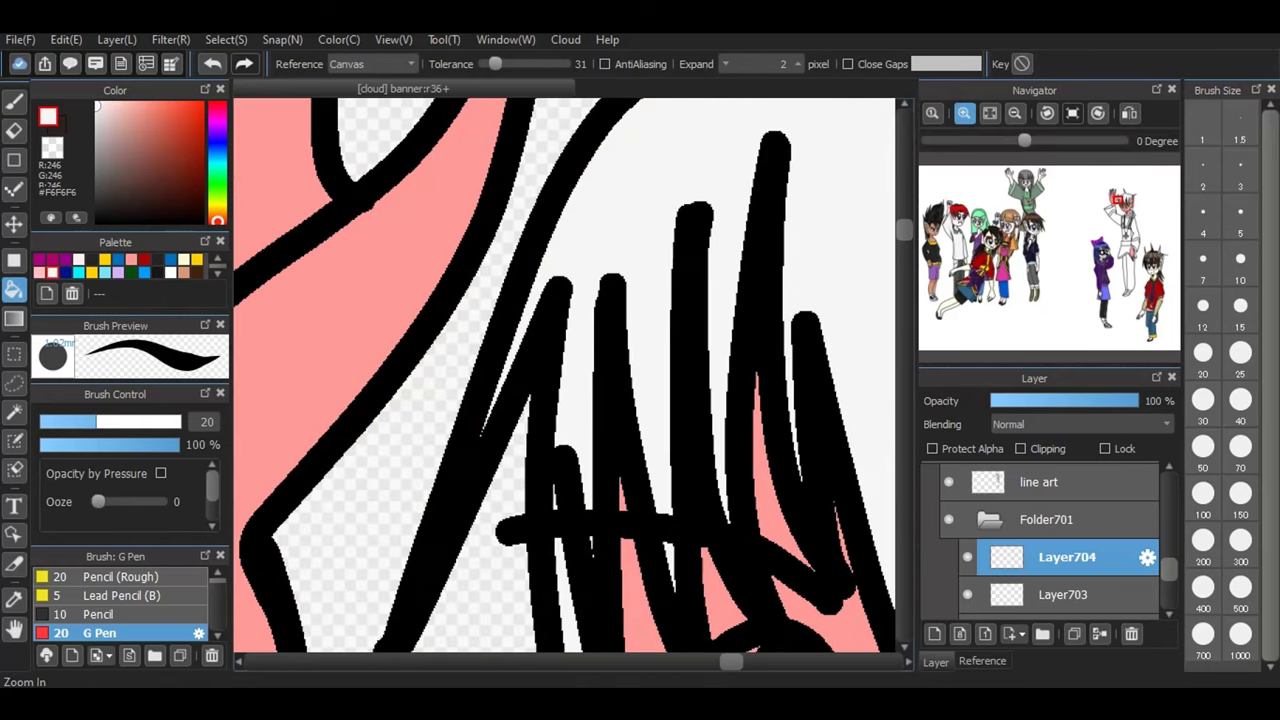
left_click(964, 112)
left_click(964, 112)
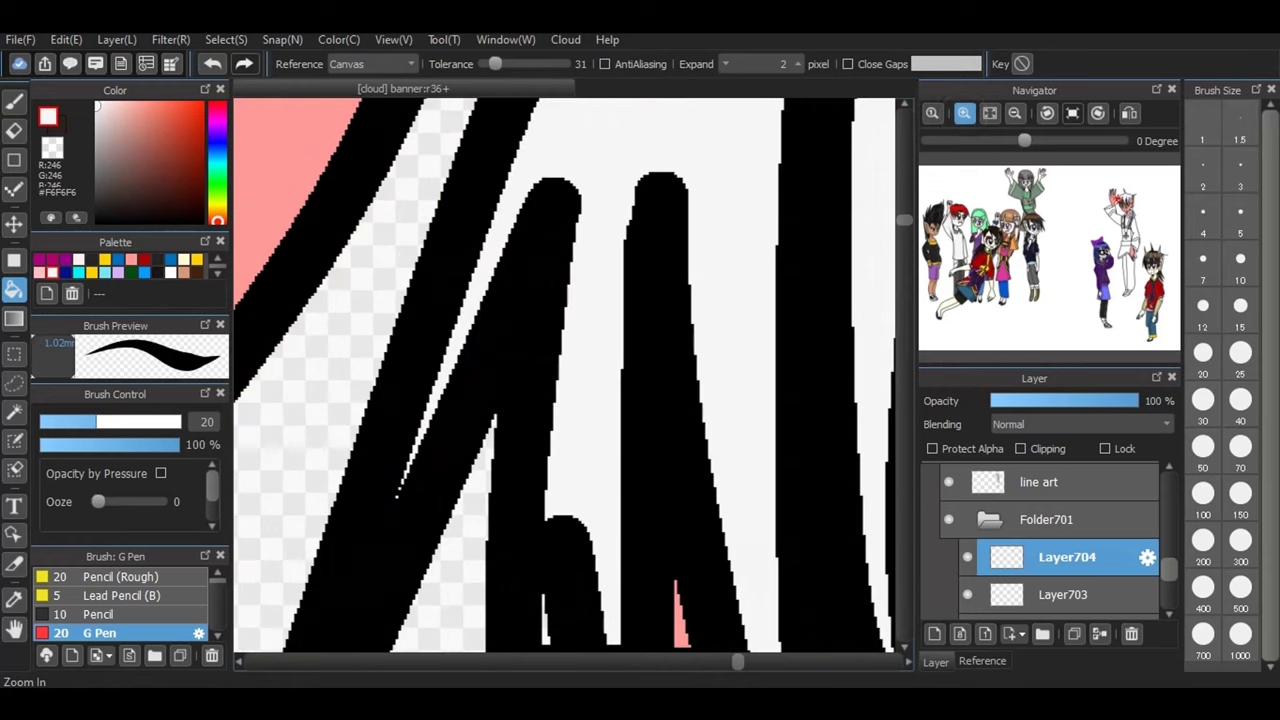
mouse_move(905, 220)
left_mouse_down()
mouse_move(905, 240)
mouse_move(905, 220)
left_mouse_up()
left_click(618, 438)
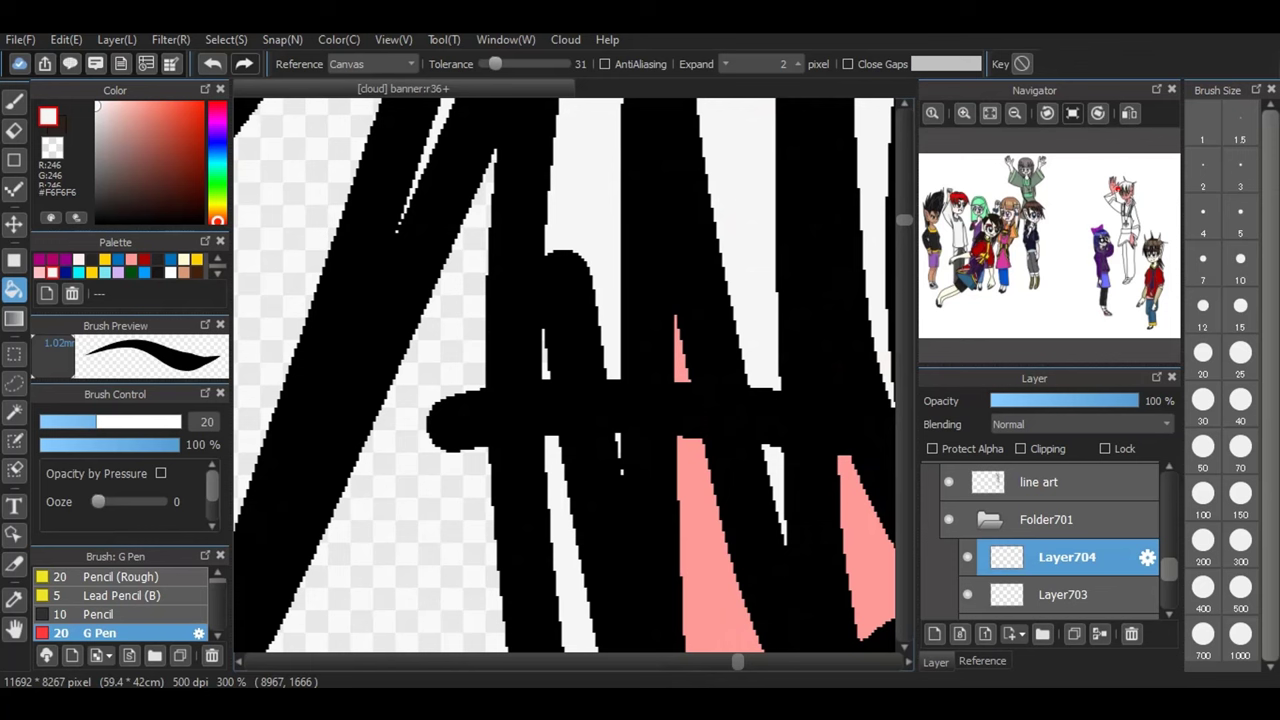
left_click(1016, 115)
left_click(1014, 112)
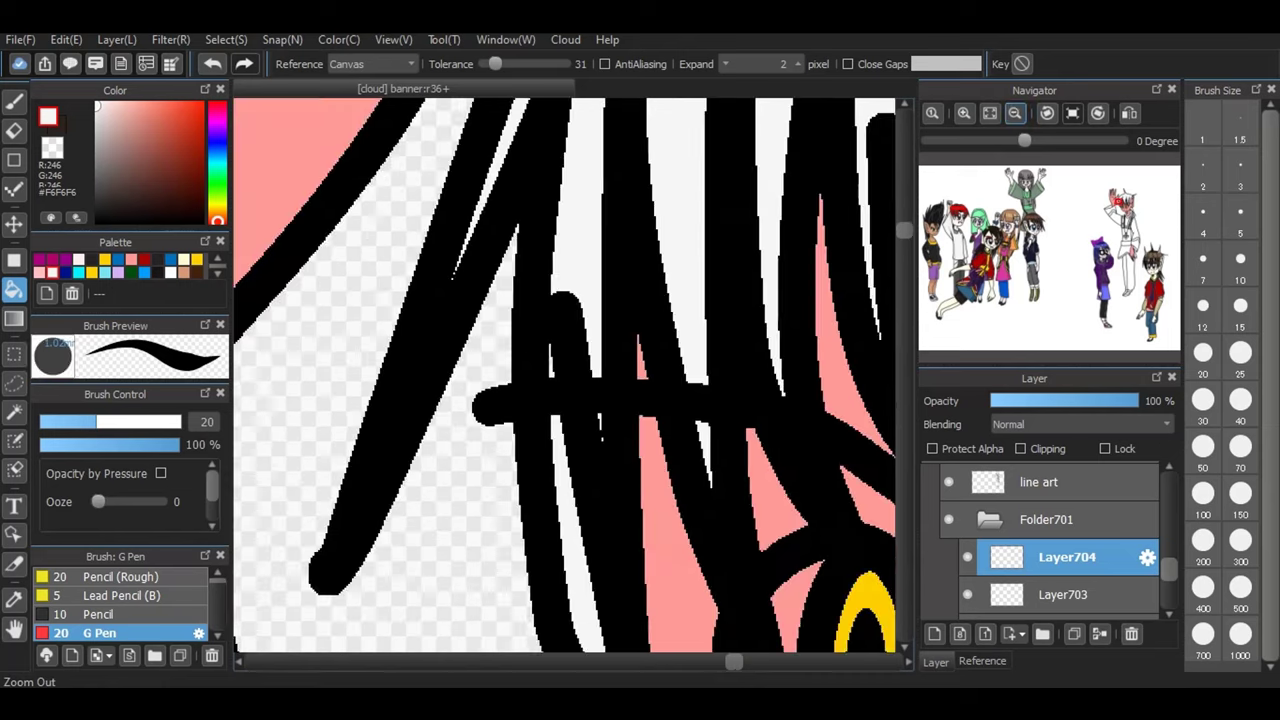
left_click(1014, 112)
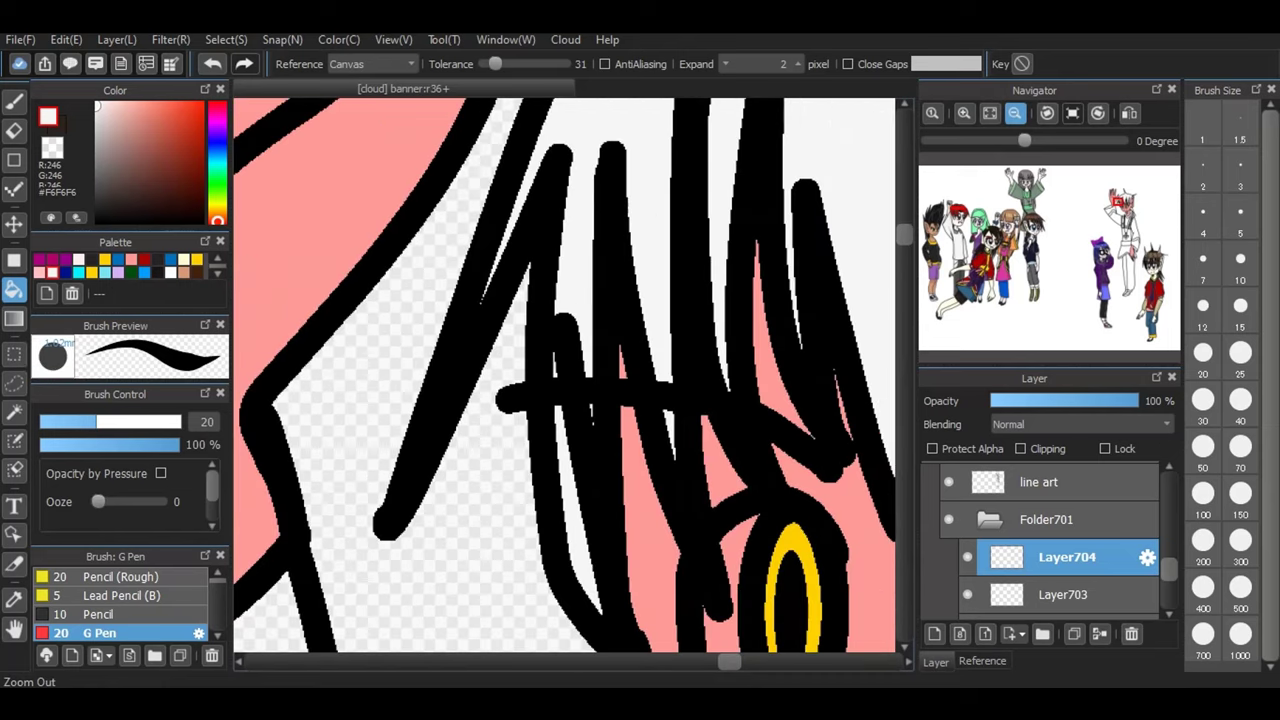
left_click(1014, 112)
left_click(1015, 113)
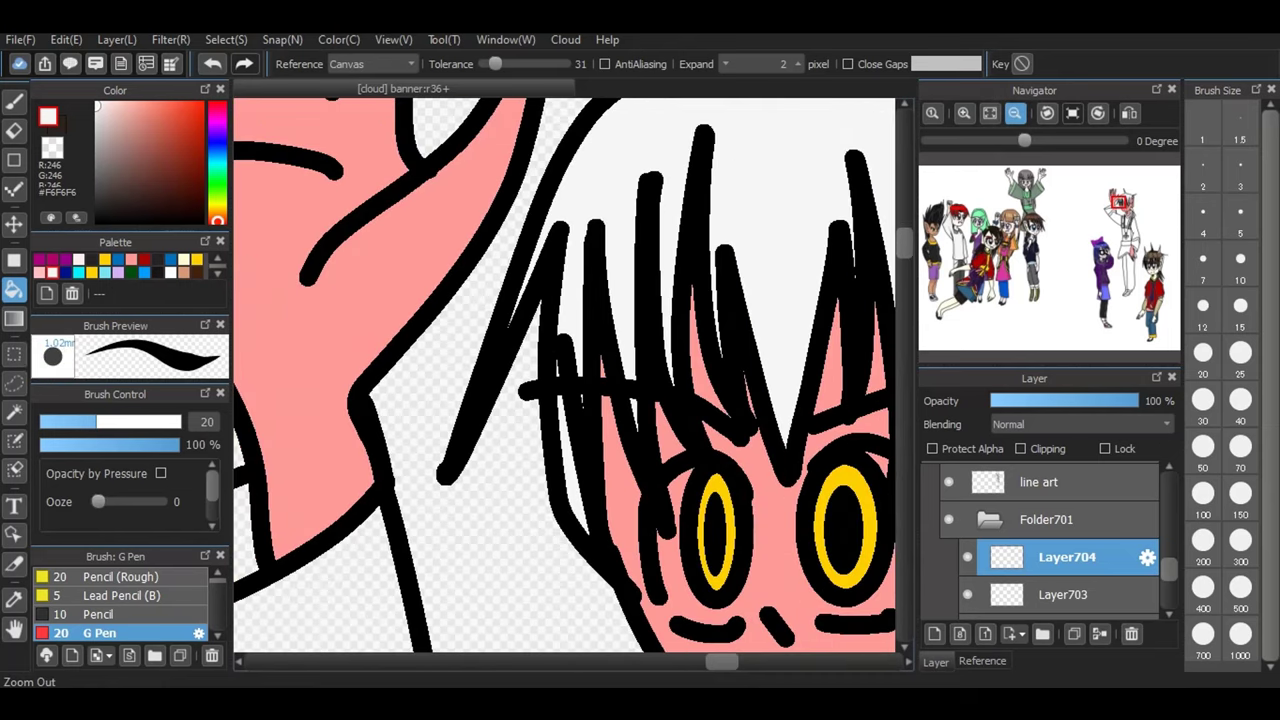
left_click(1014, 112)
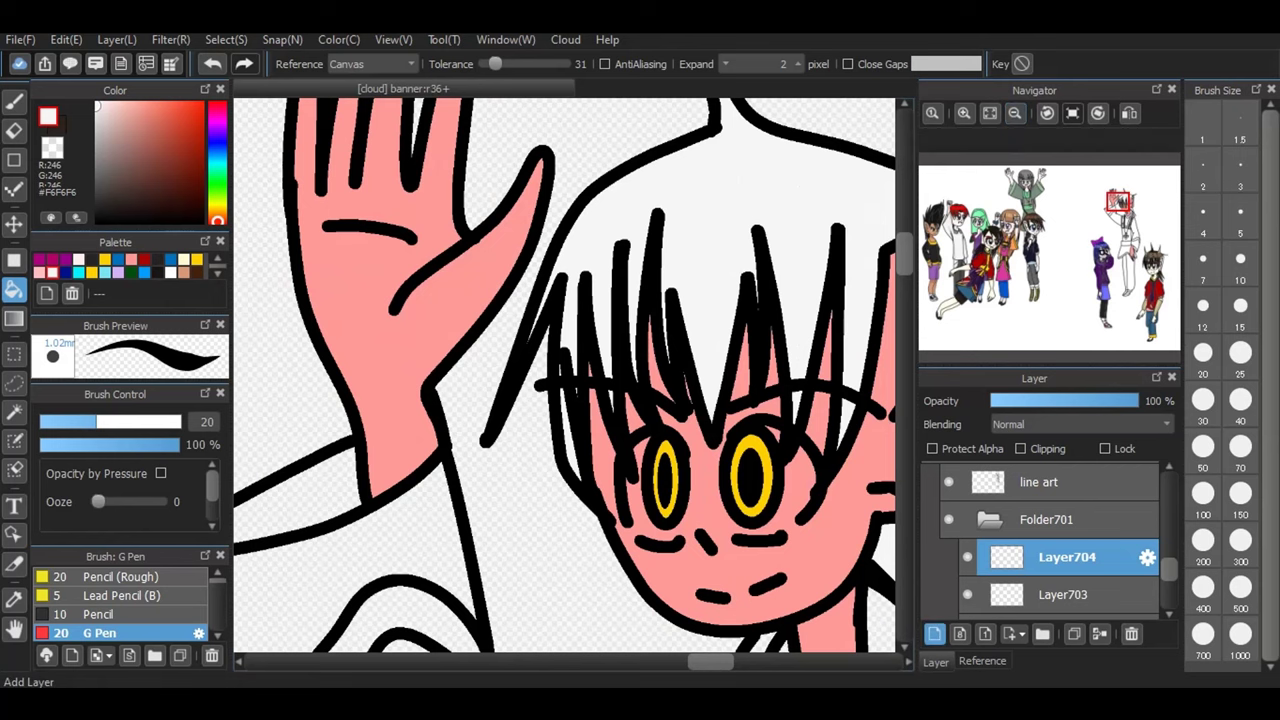
- Add a new layer above the hair colour layer for the clothing
left_click(934, 633)
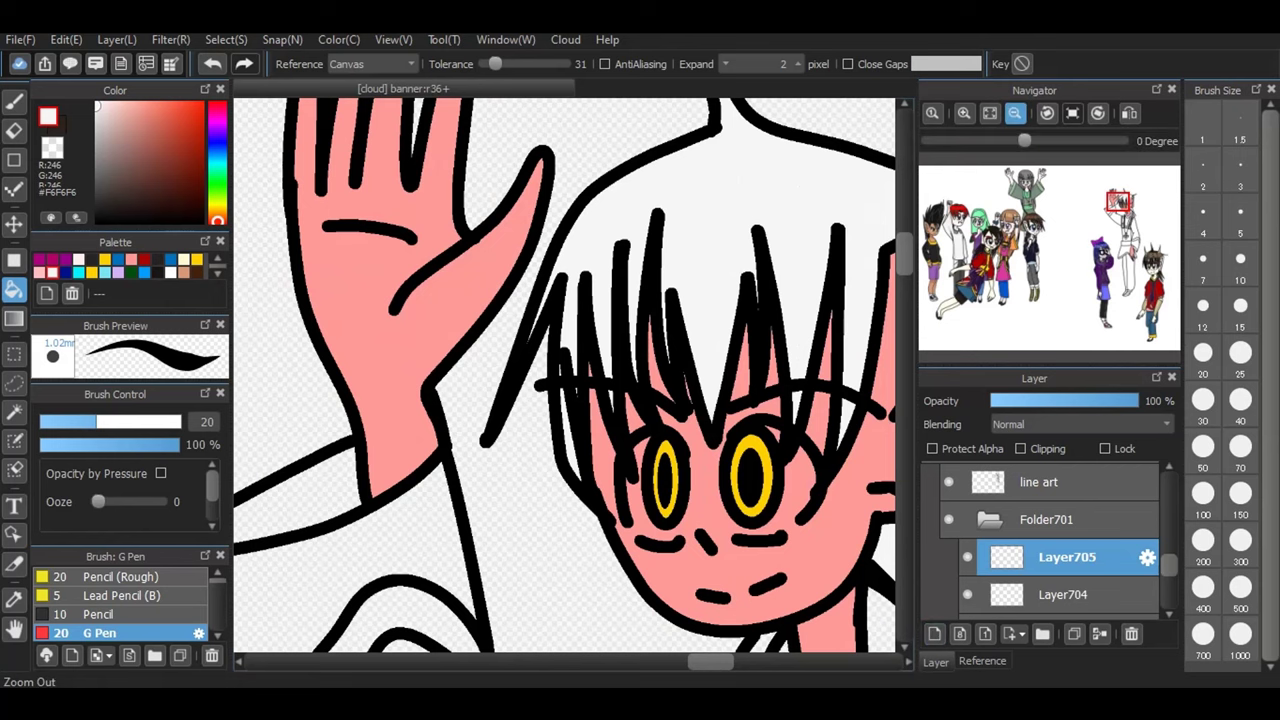
left_click(1014, 112)
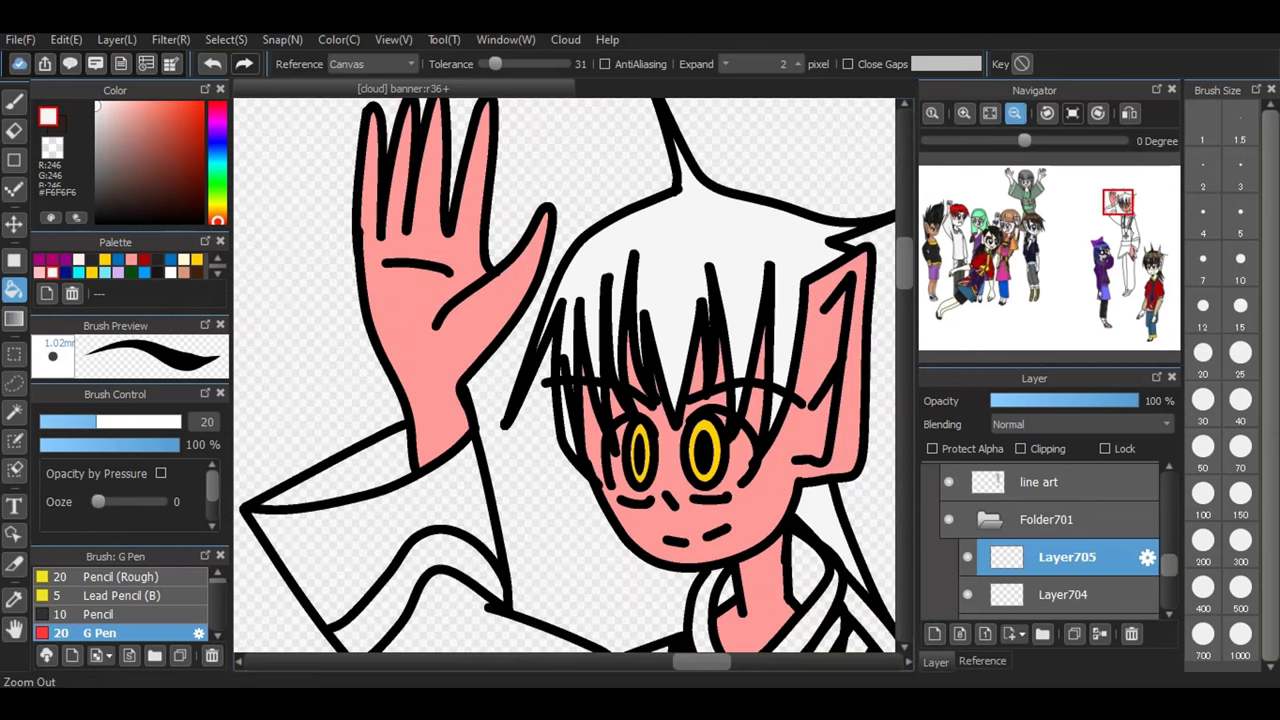
left_click(1014, 112)
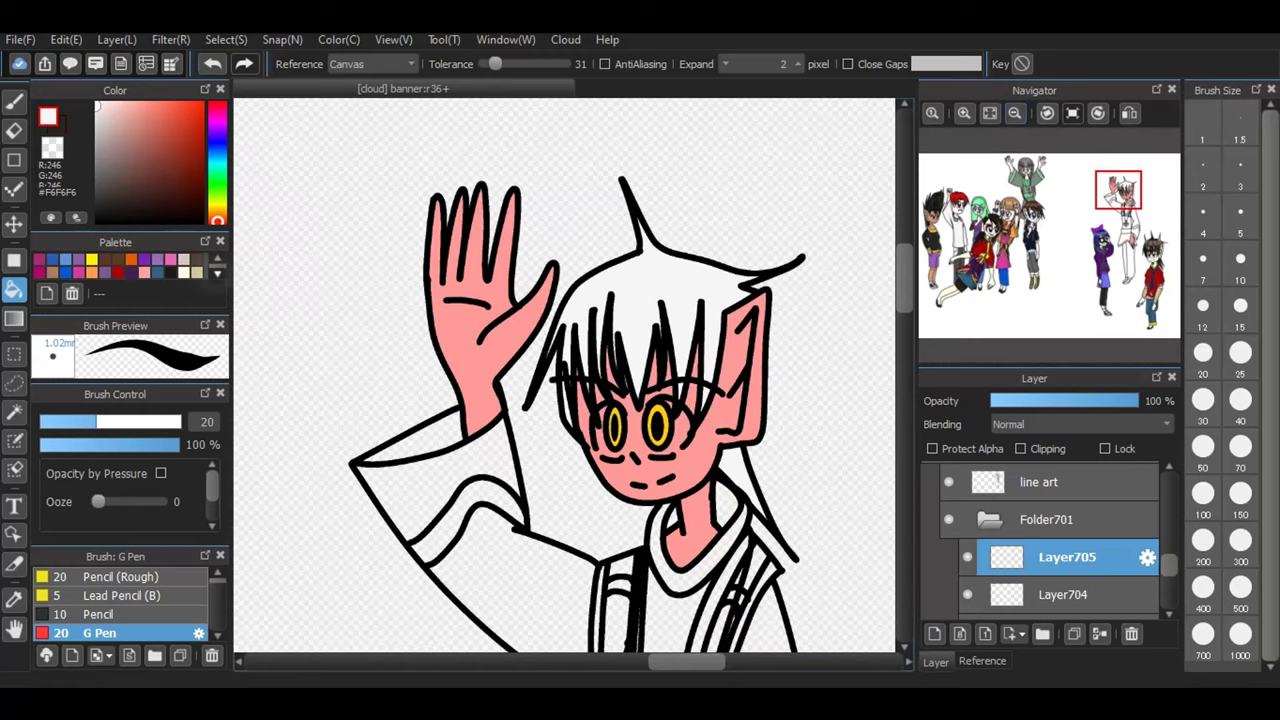
- Test the saved dark blue #355E7C with brush strokes on the empty canvas beside the raised hand and undo them
left_click(217, 273)
left_click(217, 273)
left_click(217, 273)
left_click(53, 272)
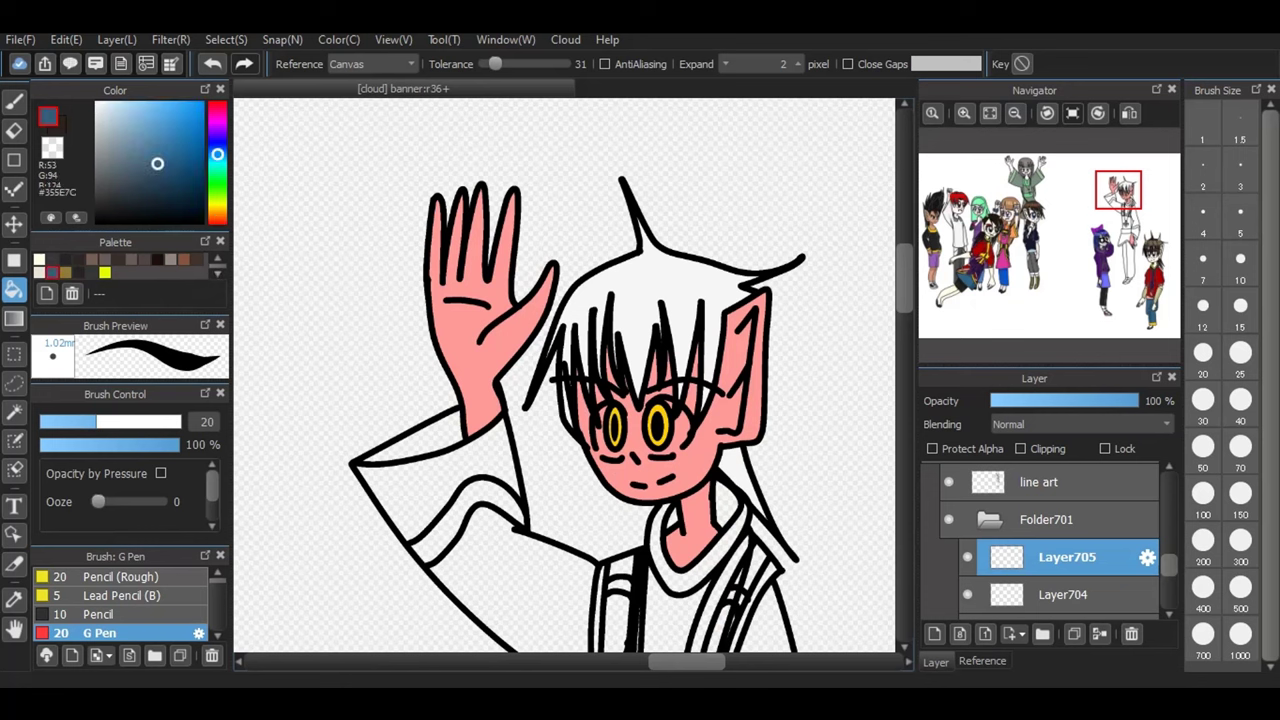
key("b")
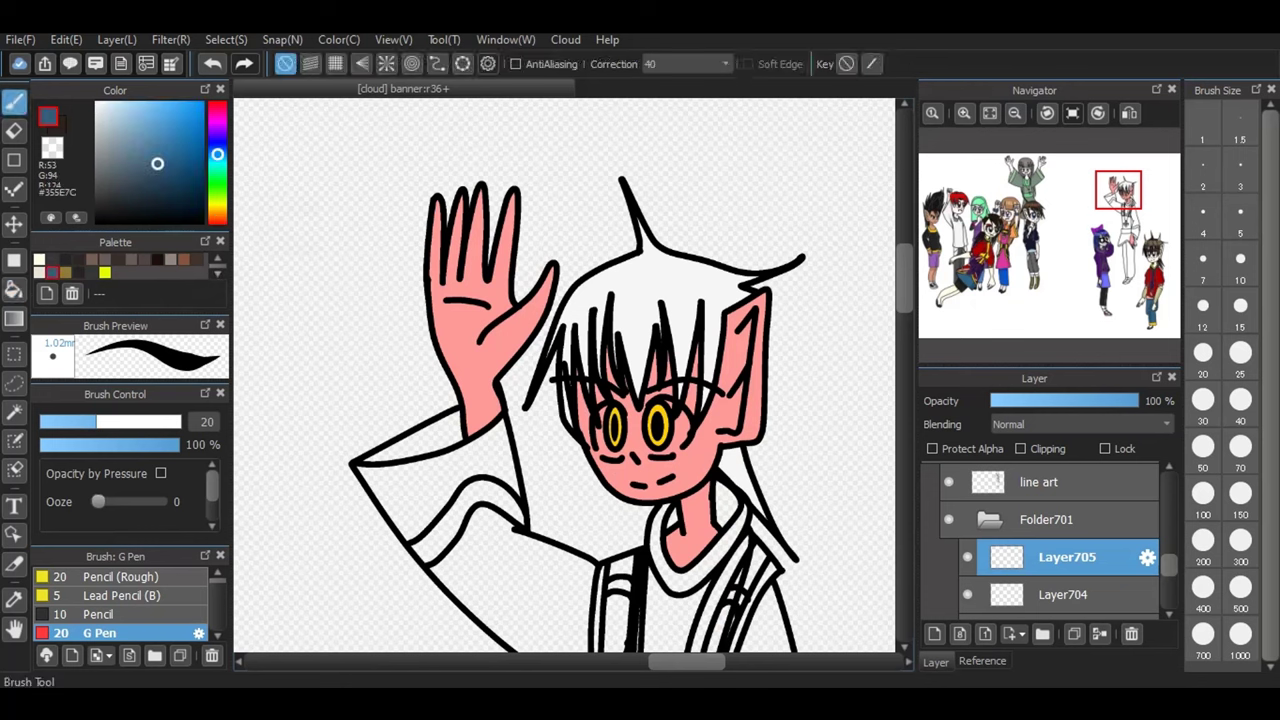
mouse_move(296, 229)
left_mouse_down()
mouse_move(312, 240)
mouse_move(334, 388)
mouse_move(336, 182)
left_mouse_up()
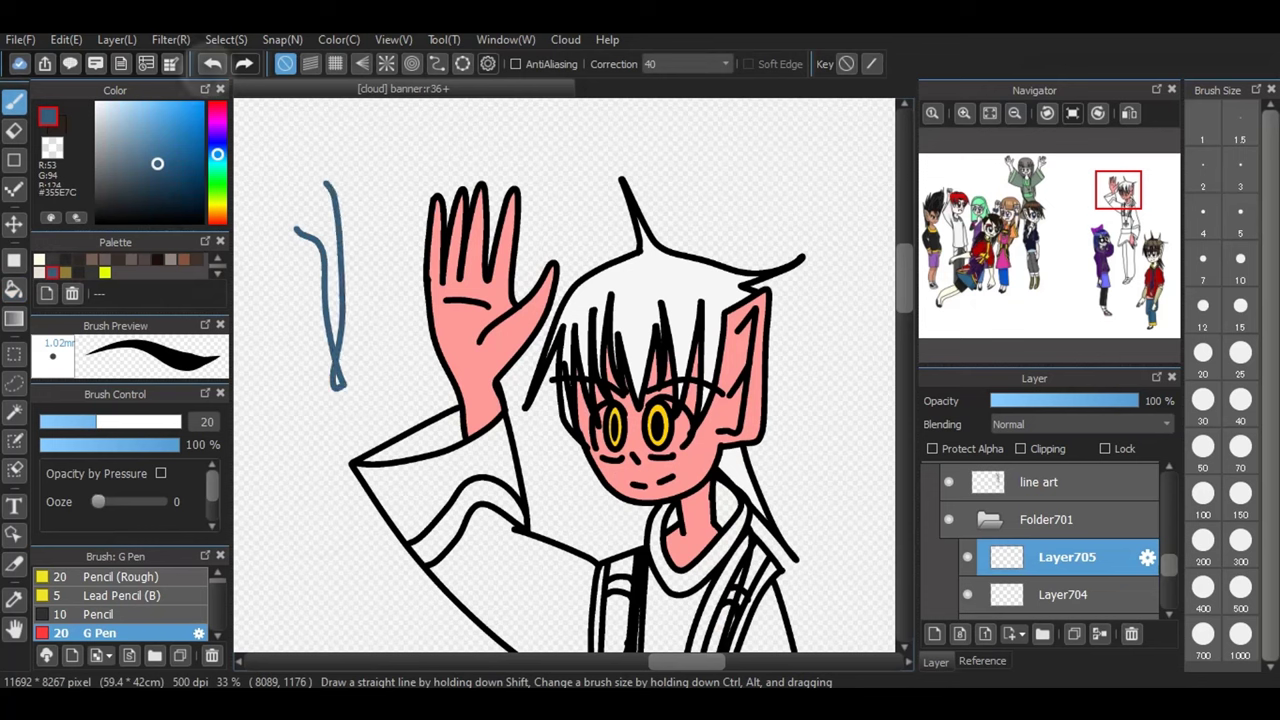
key("ctrl+z")
key("ctrl+z")
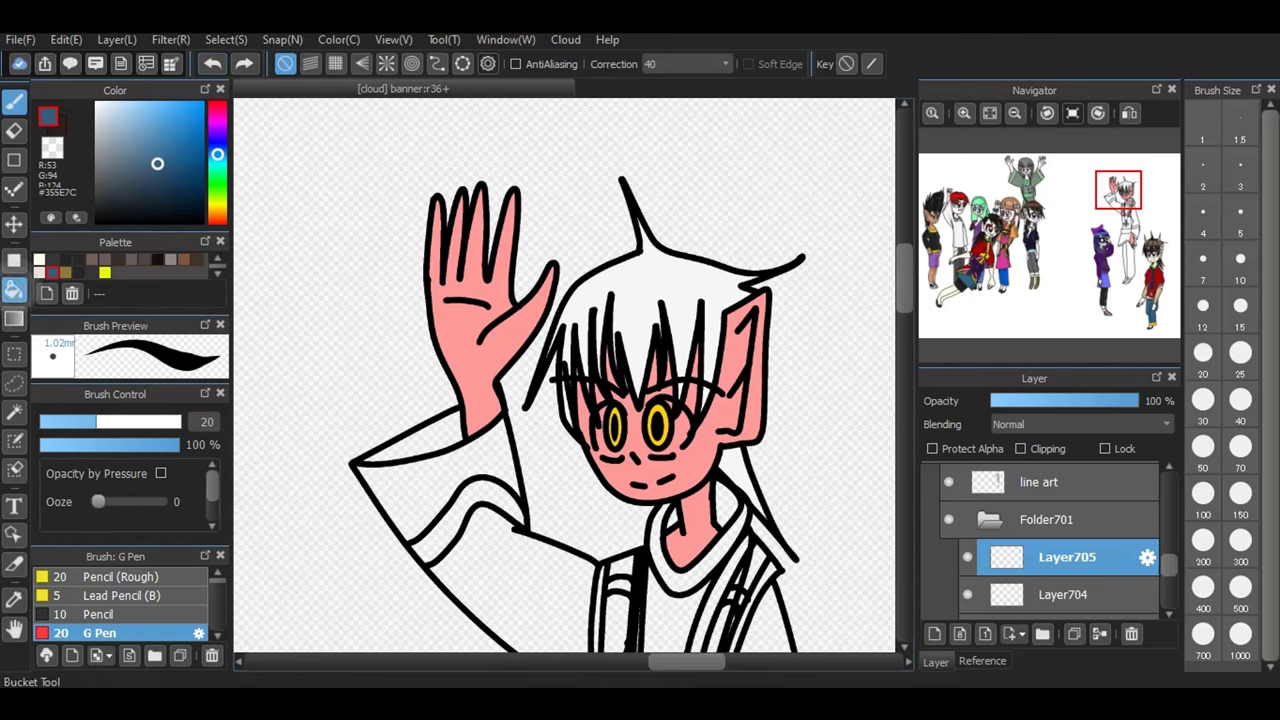
- Try filling the raised arm's upper sleeve with blue #4A7FA6 and with darker blue #355E7C, undoing each fill
left_click(14, 290)
left_click(155, 151)
left_click(155, 144)
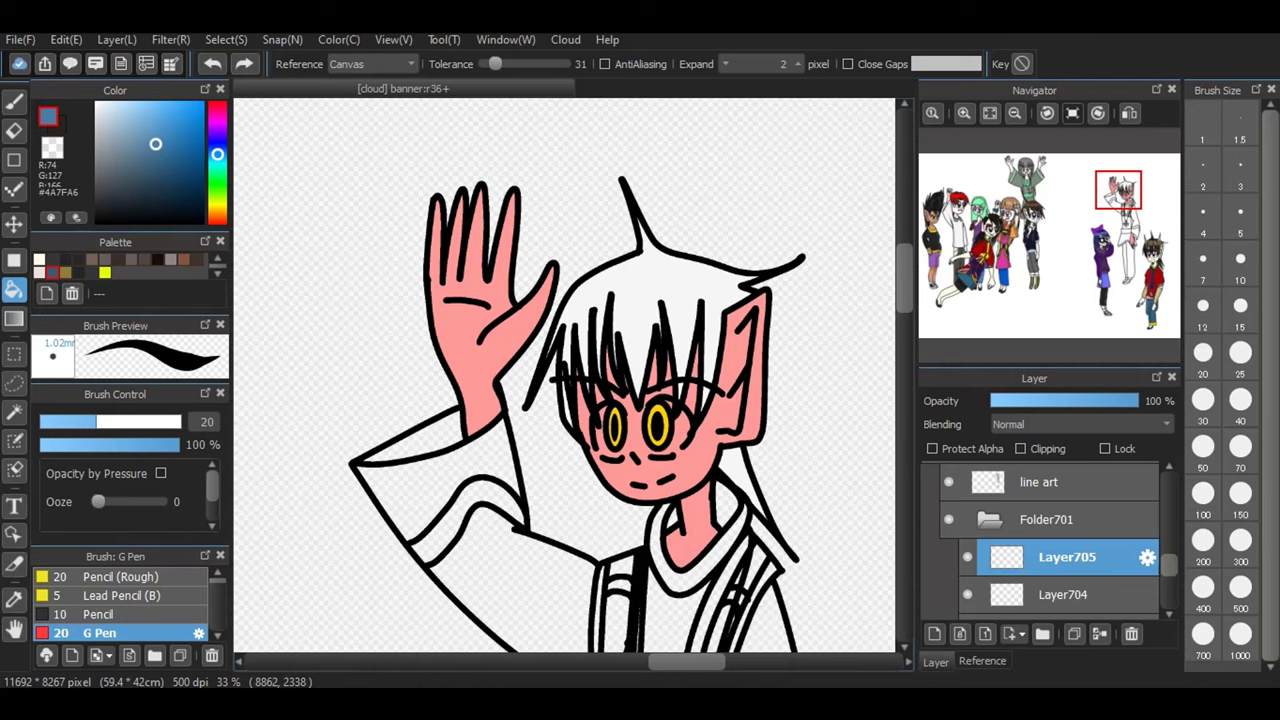
left_click(244, 64)
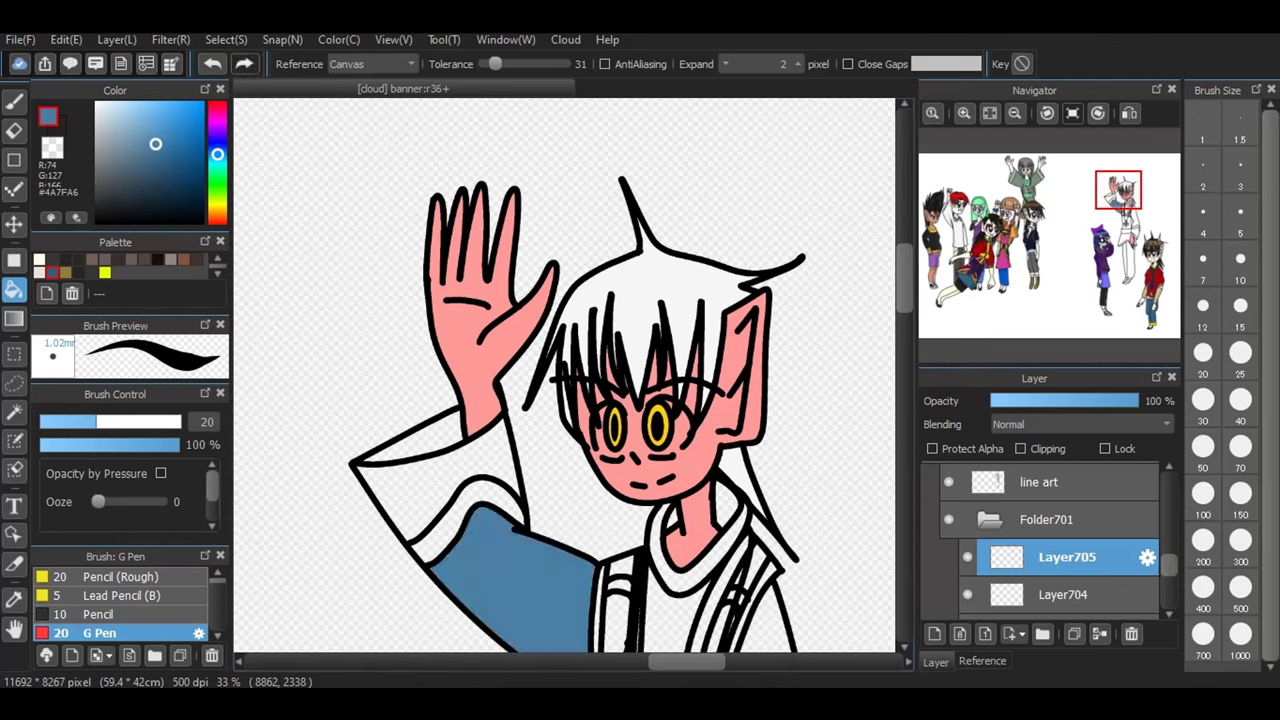
left_click(212, 62)
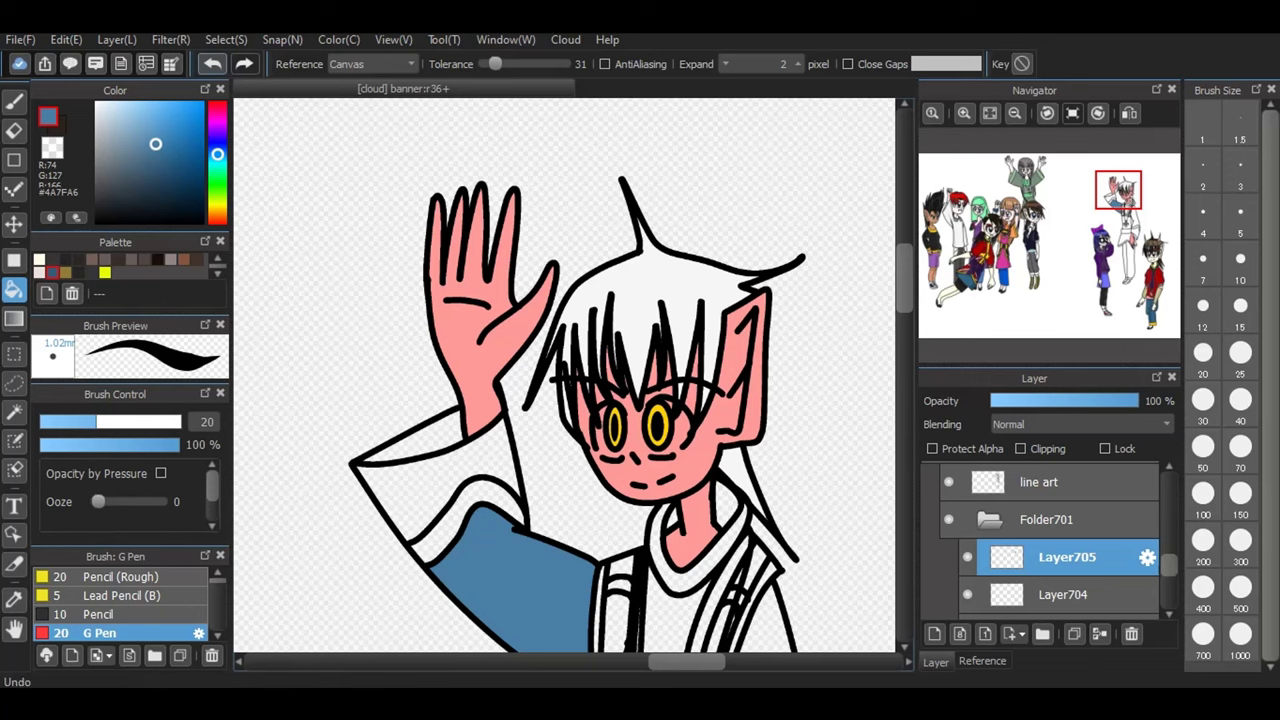
left_click(157, 163)
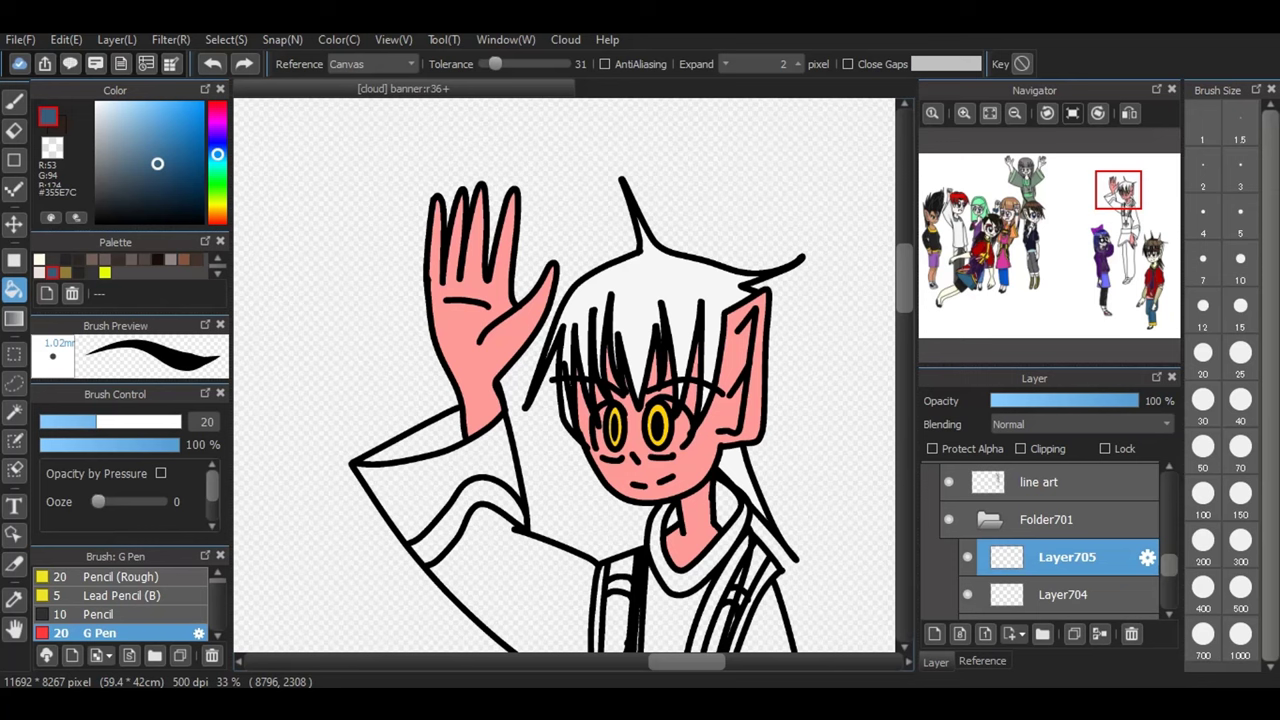
left_click(515, 588)
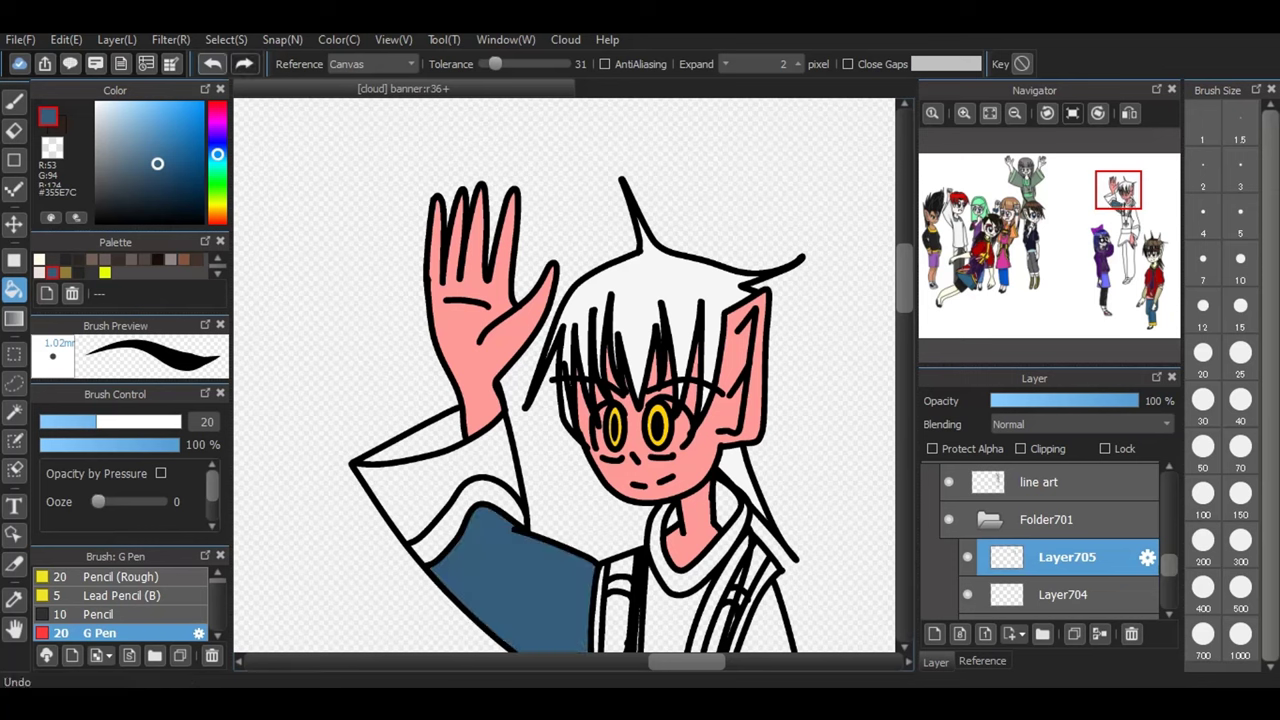
key("ctrl+z")
- Try out other saved blues such as #6594DB and #3768A4 as the drawing colour and adjust the shade to #3364AE
left_click(217, 259)
left_click(217, 274)
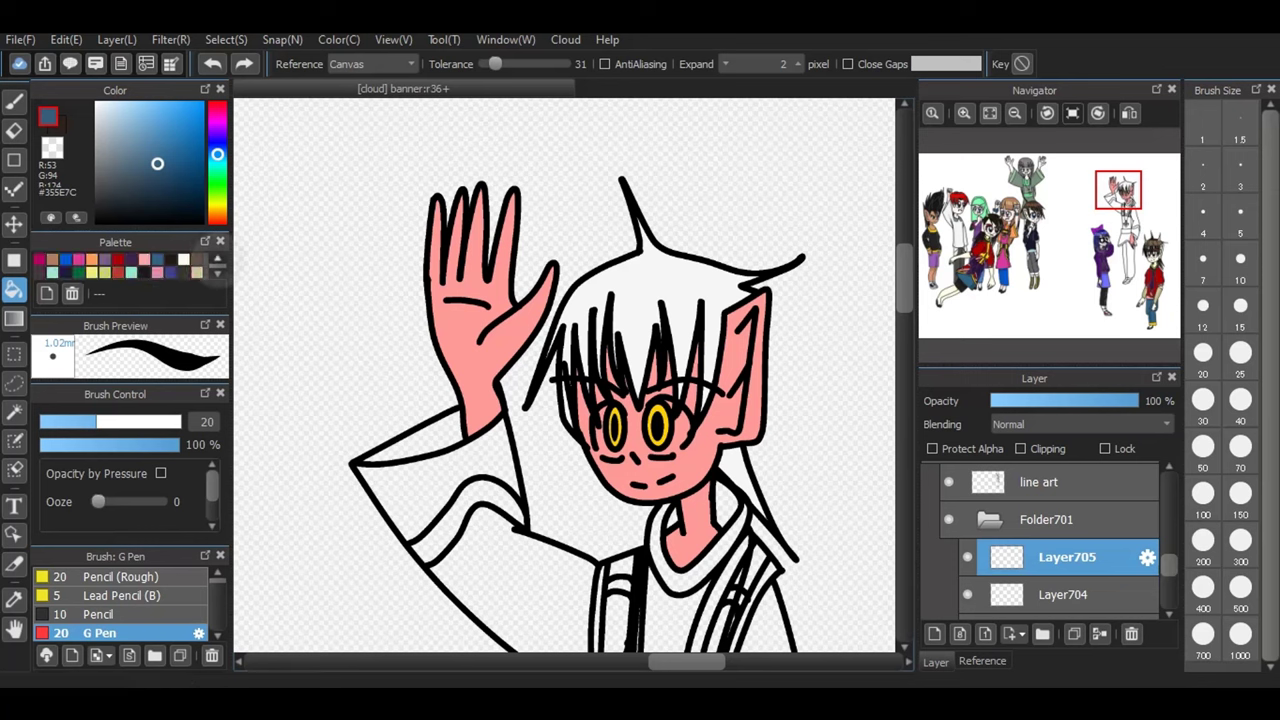
left_click(217, 259)
left_click(217, 259)
left_click(217, 274)
left_click(65, 272)
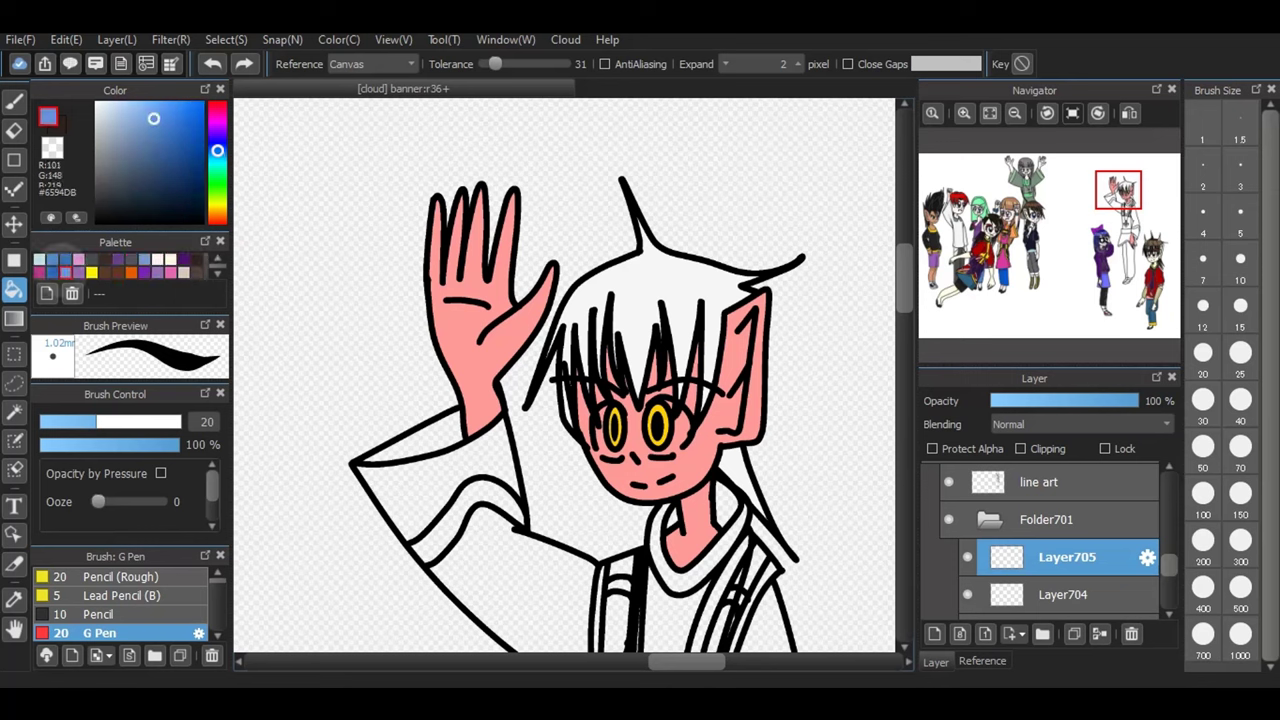
left_click(53, 272)
left_click(65, 272)
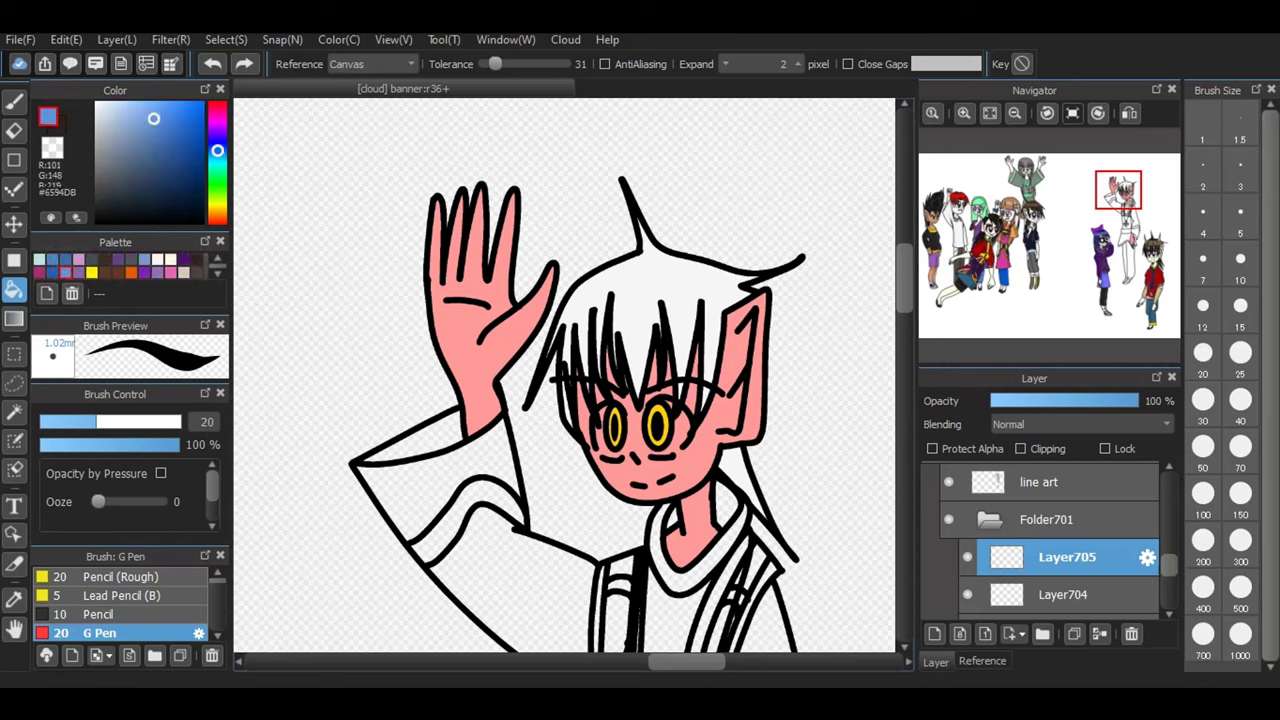
left_click(52, 259)
left_click(65, 259)
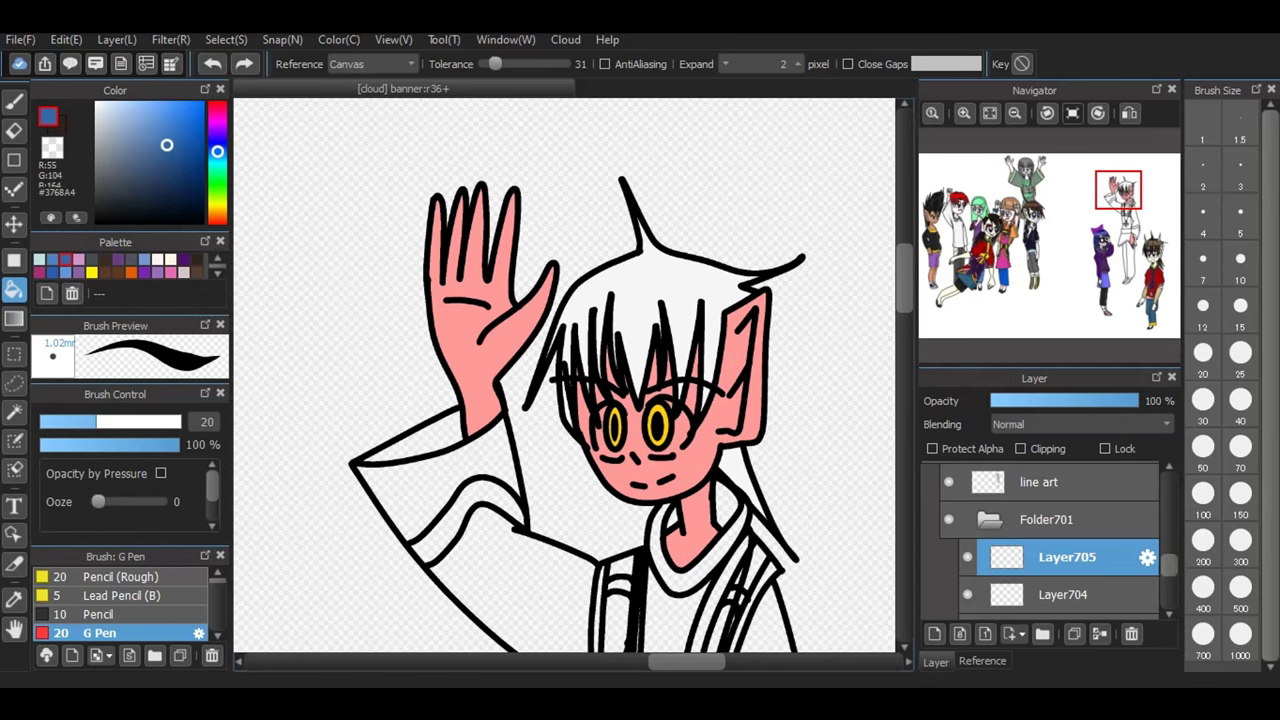
left_click(153, 119)
left_click(172, 140)
- Adjust the saved blue #0071BC to #2A7CB7 and fill the upper sleeves of both arms with it
scroll(218, 262, "down", 3)
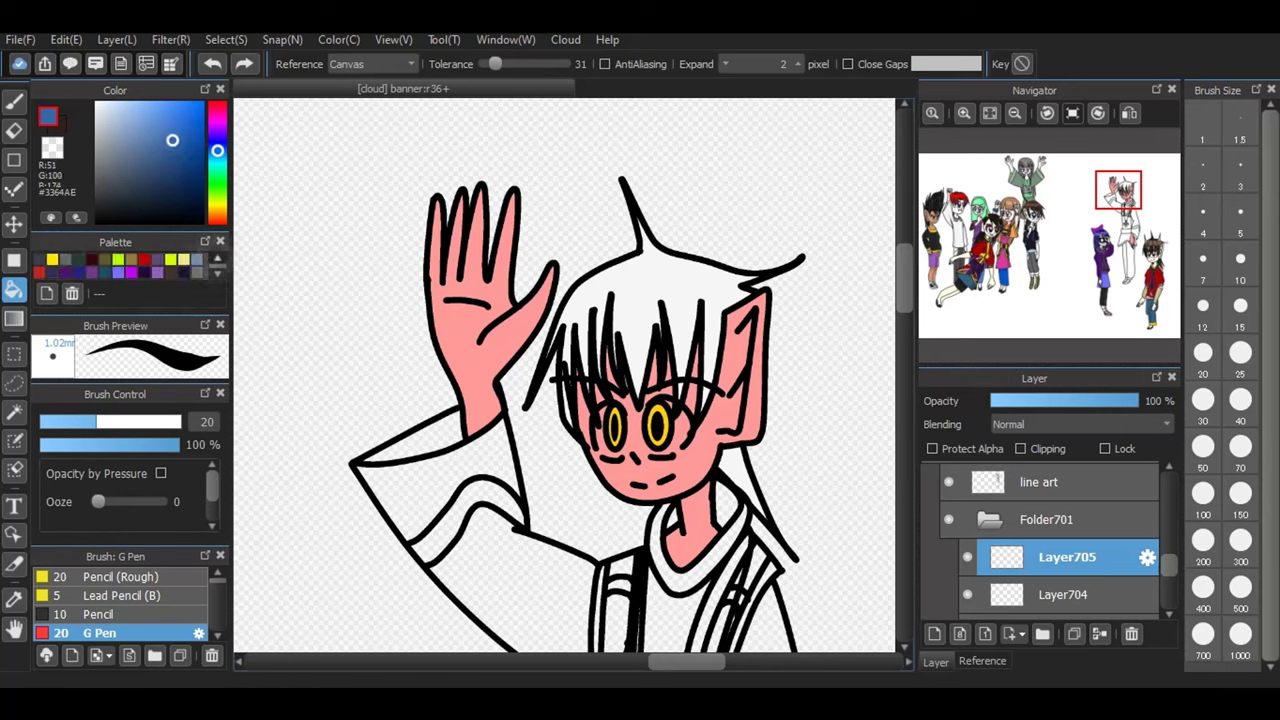
left_click(118, 259)
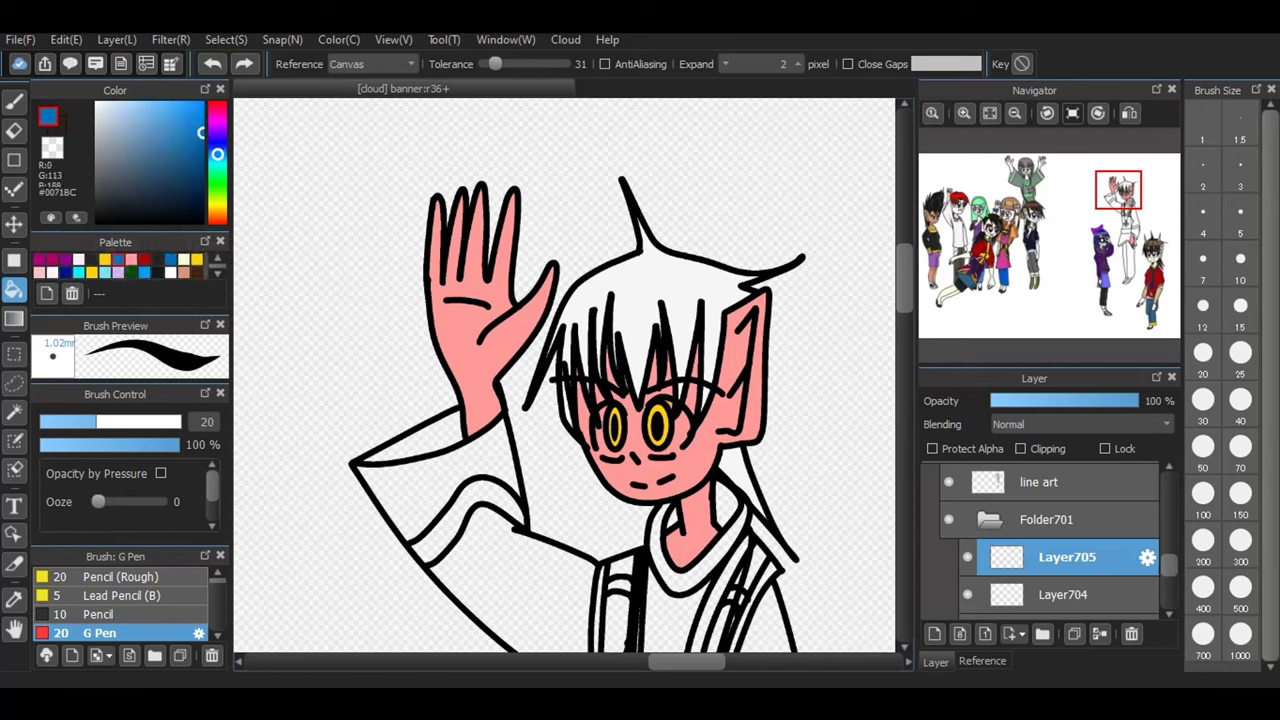
left_click(179, 135)
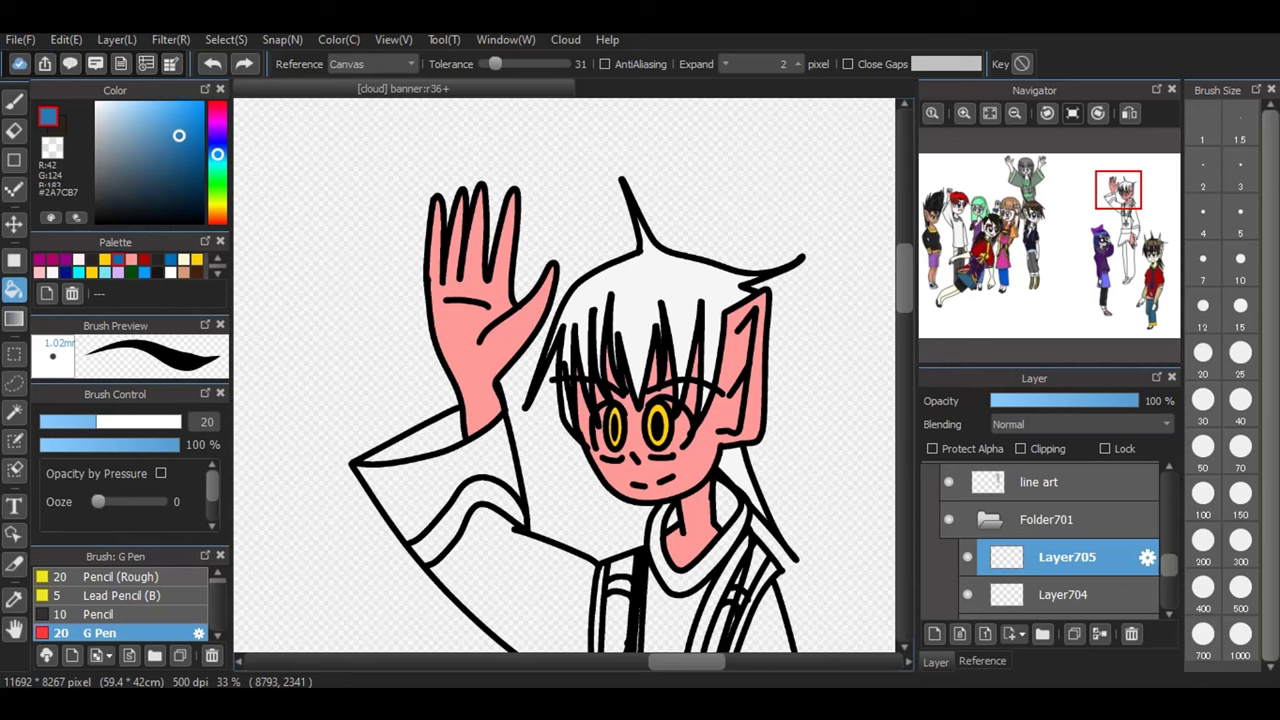
left_click(519, 600)
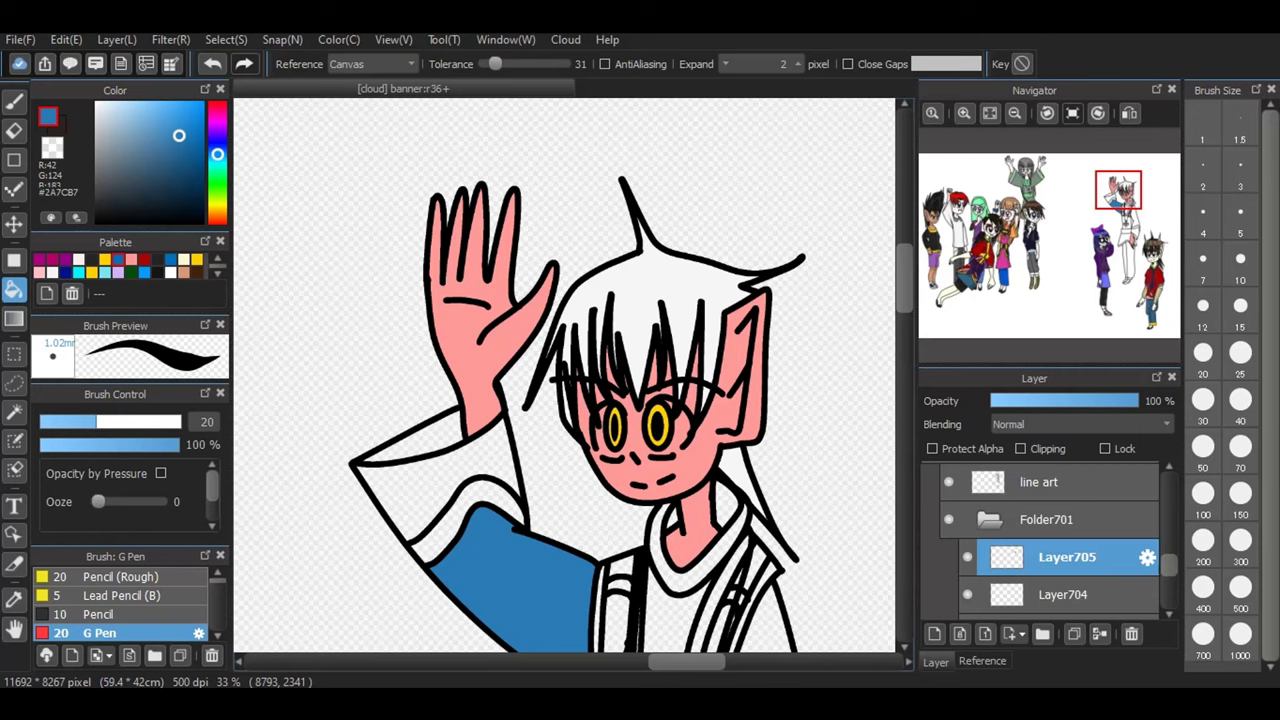
left_click(775, 620)
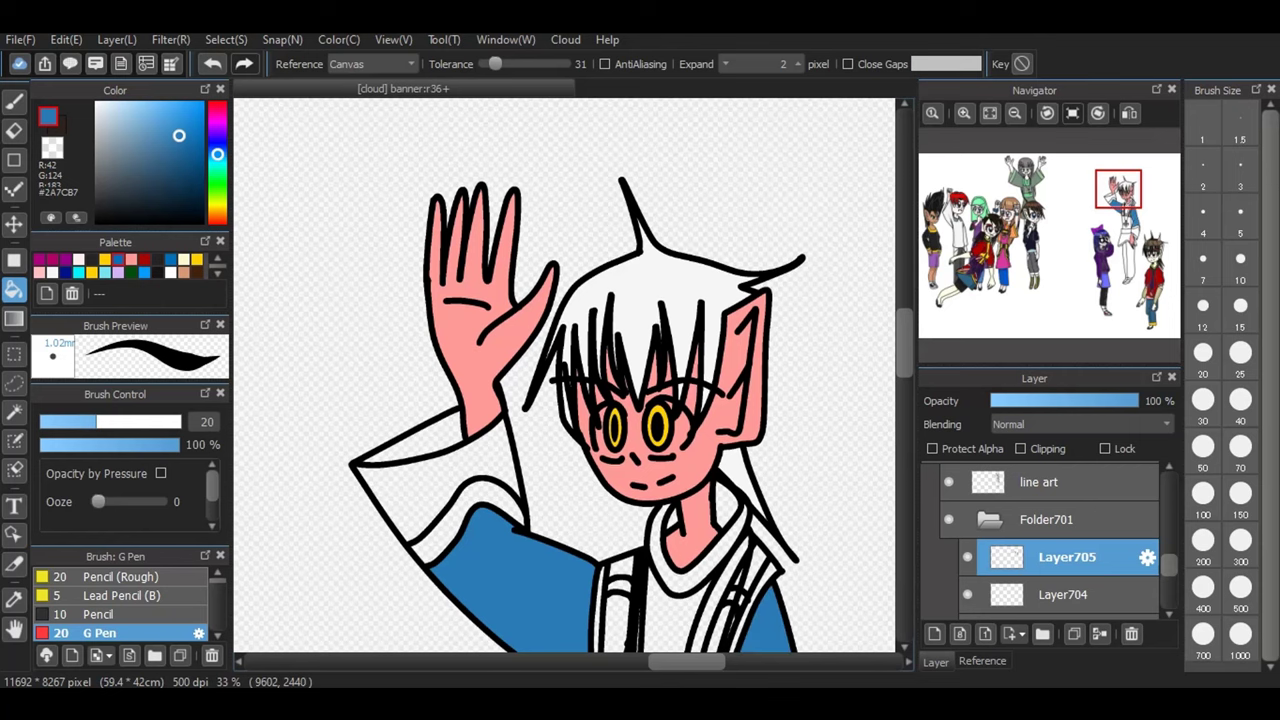
left_click_drag(905, 337, 905, 396)
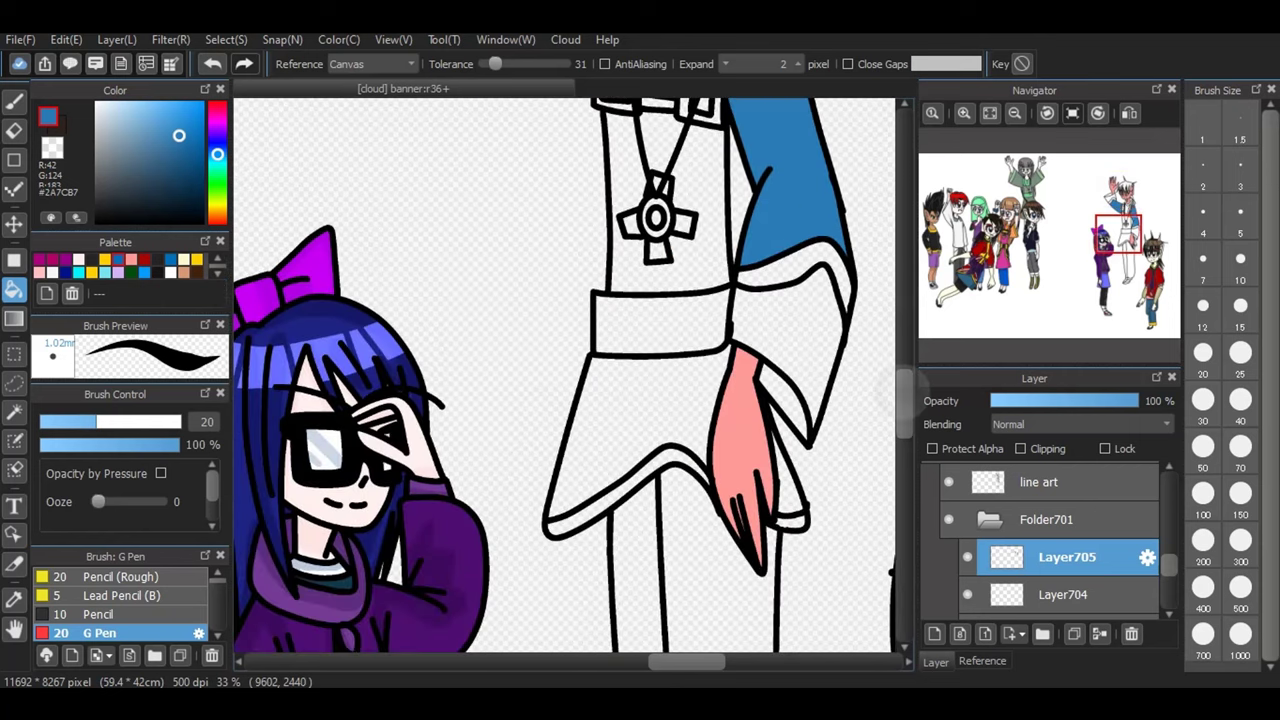
scroll(565, 375, "down", 6)
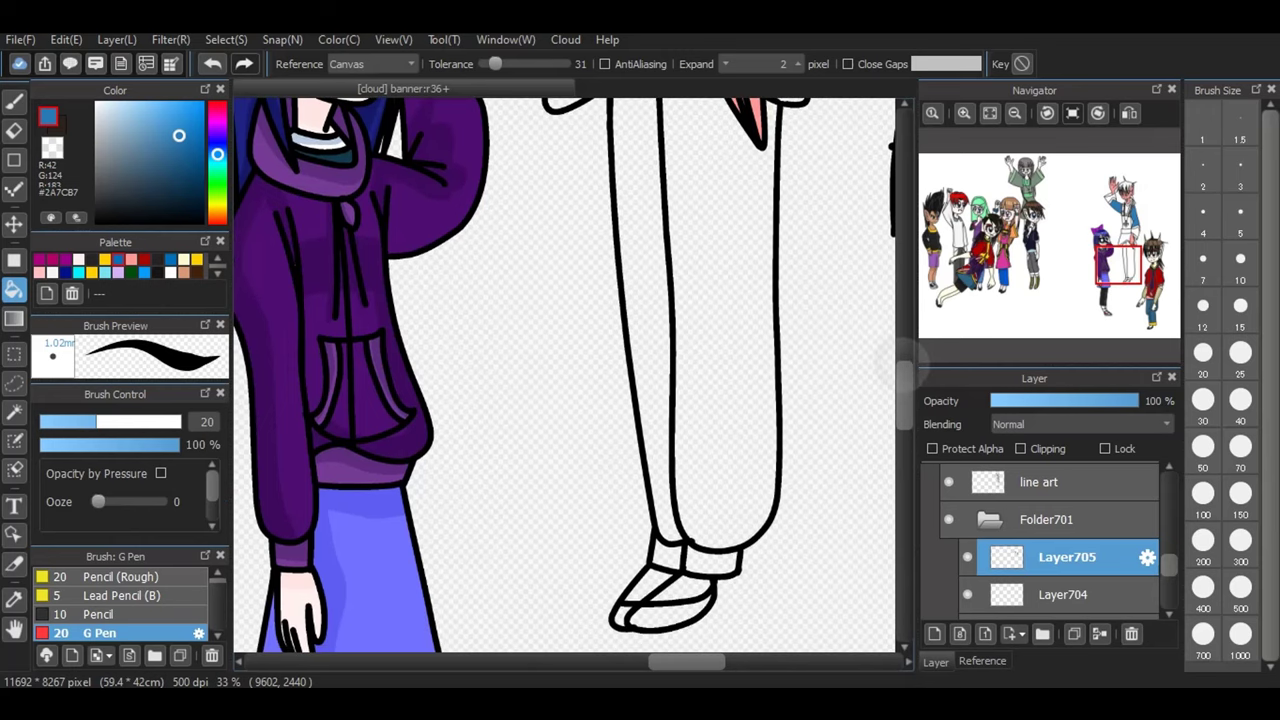
scroll(565, 375, "up", 6)
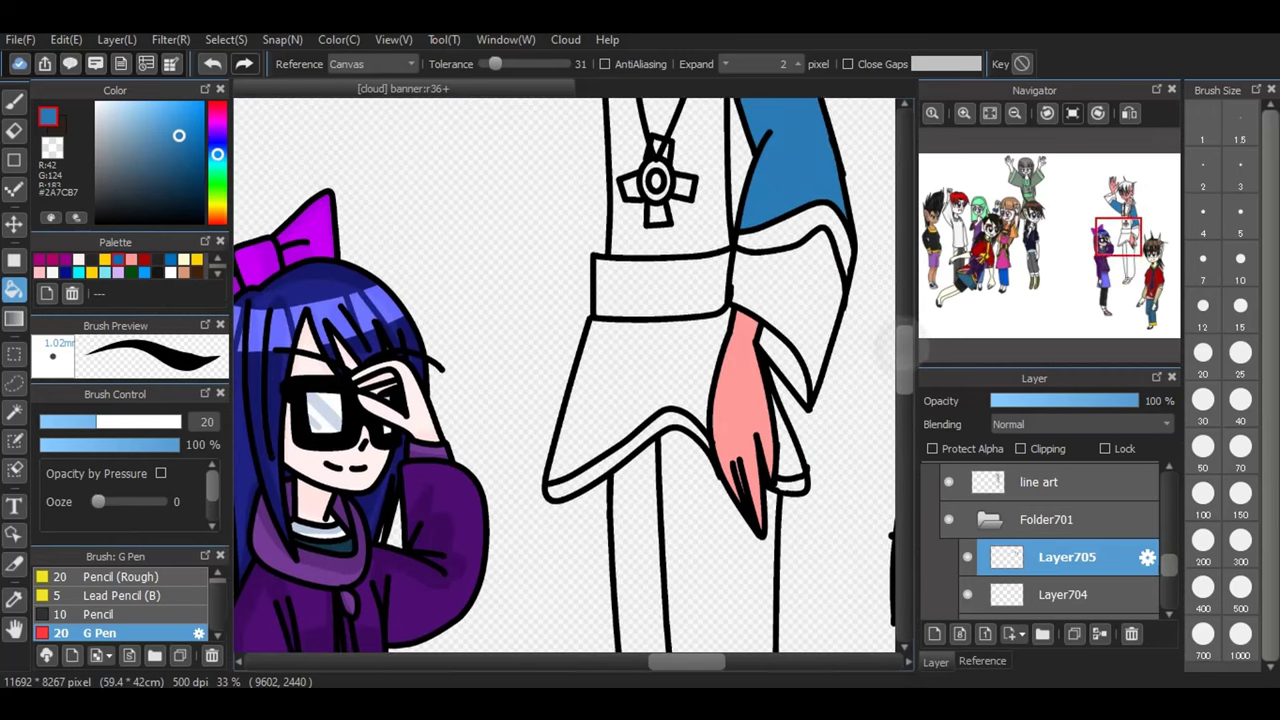
- Fill the tunic's torso, the gap between the necklace cords and both skirt sections beside the lowered hand with blue #2A7CB7
scroll(565, 375, "up", 2)
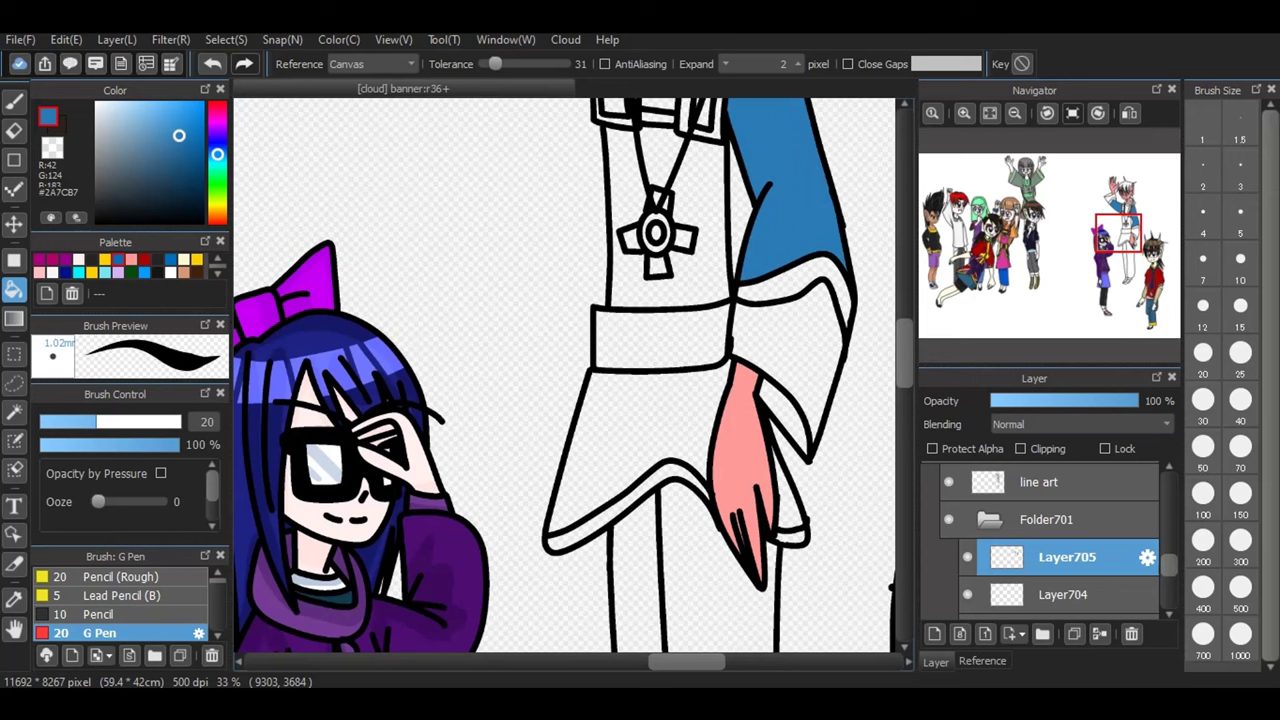
left_click(682, 414)
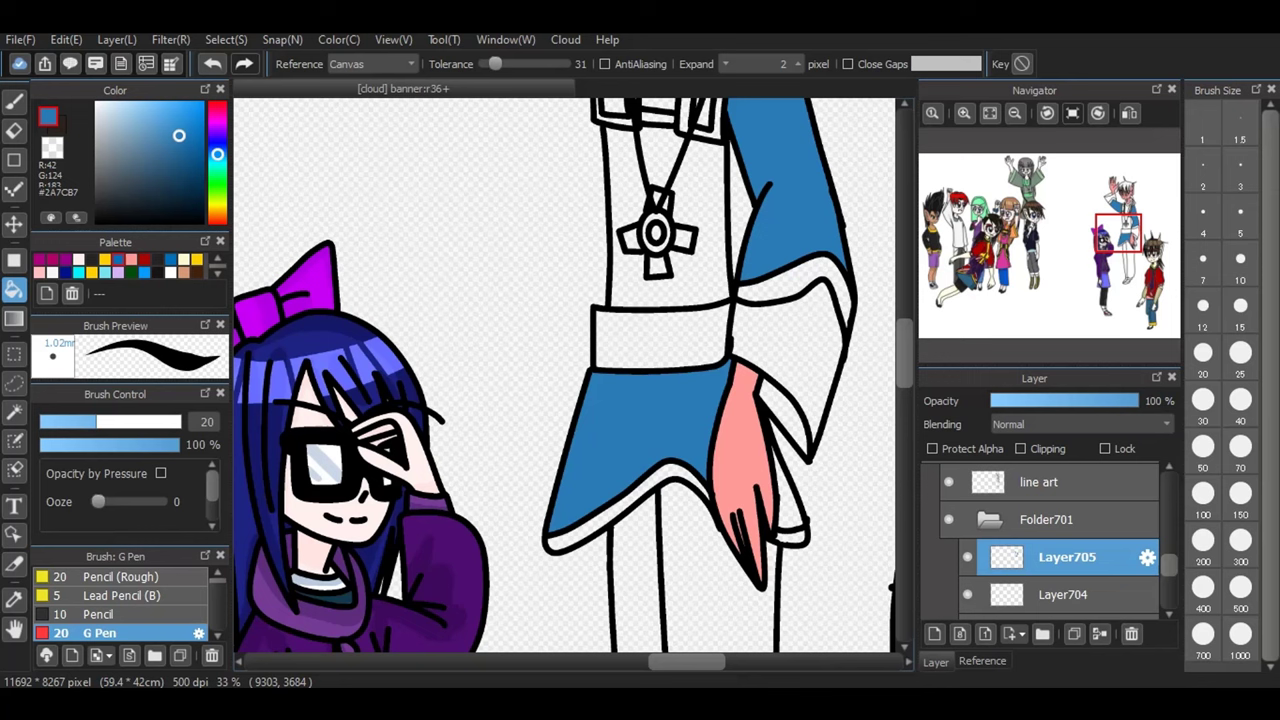
left_click(692, 277)
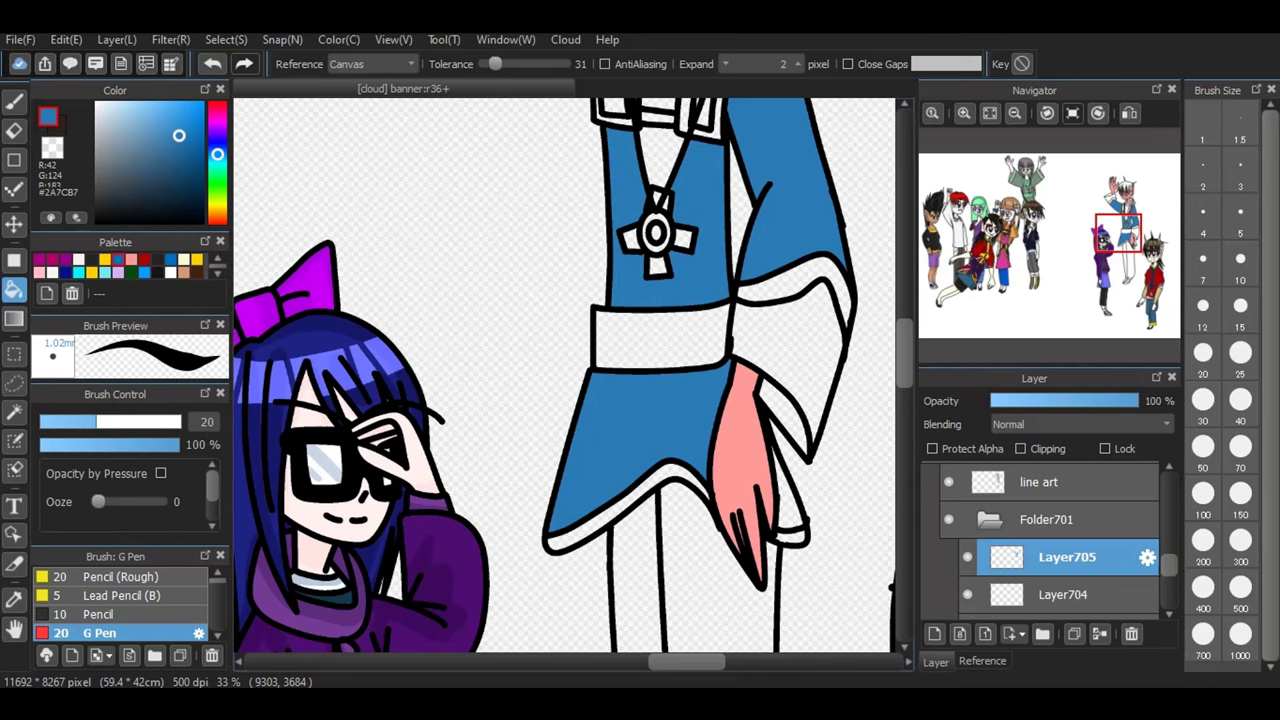
left_click(661, 152)
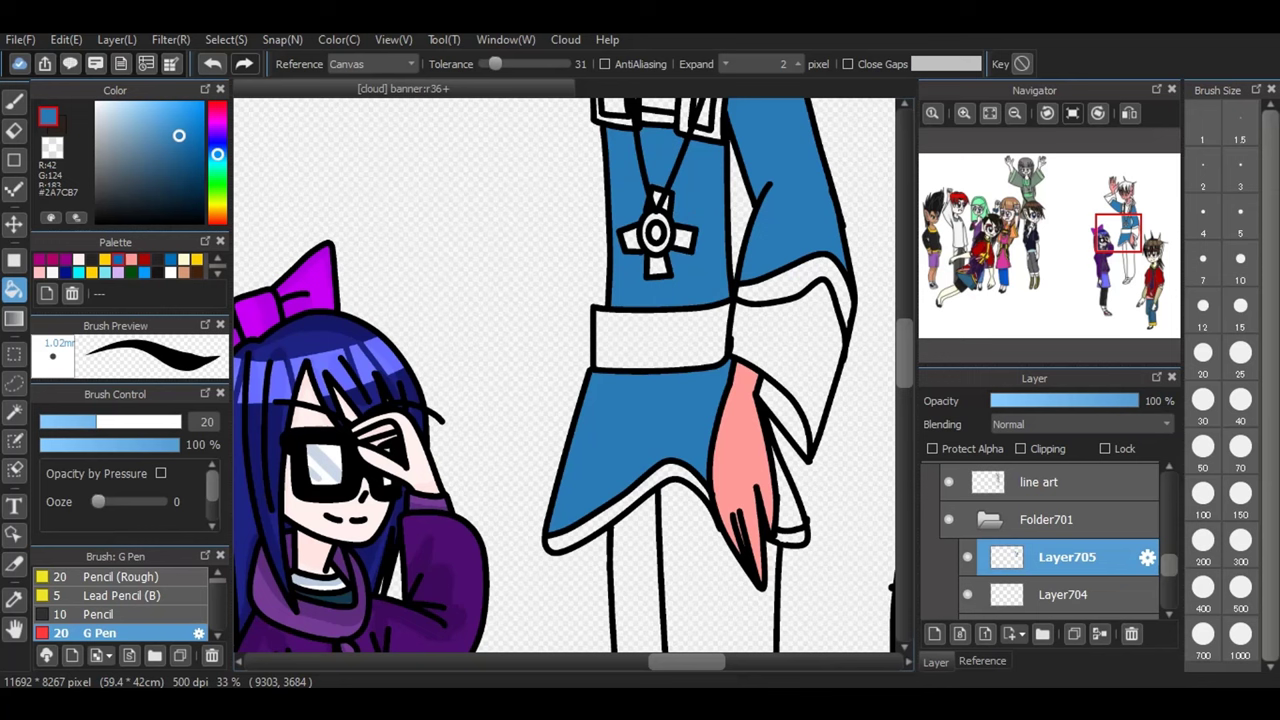
left_click(790, 492)
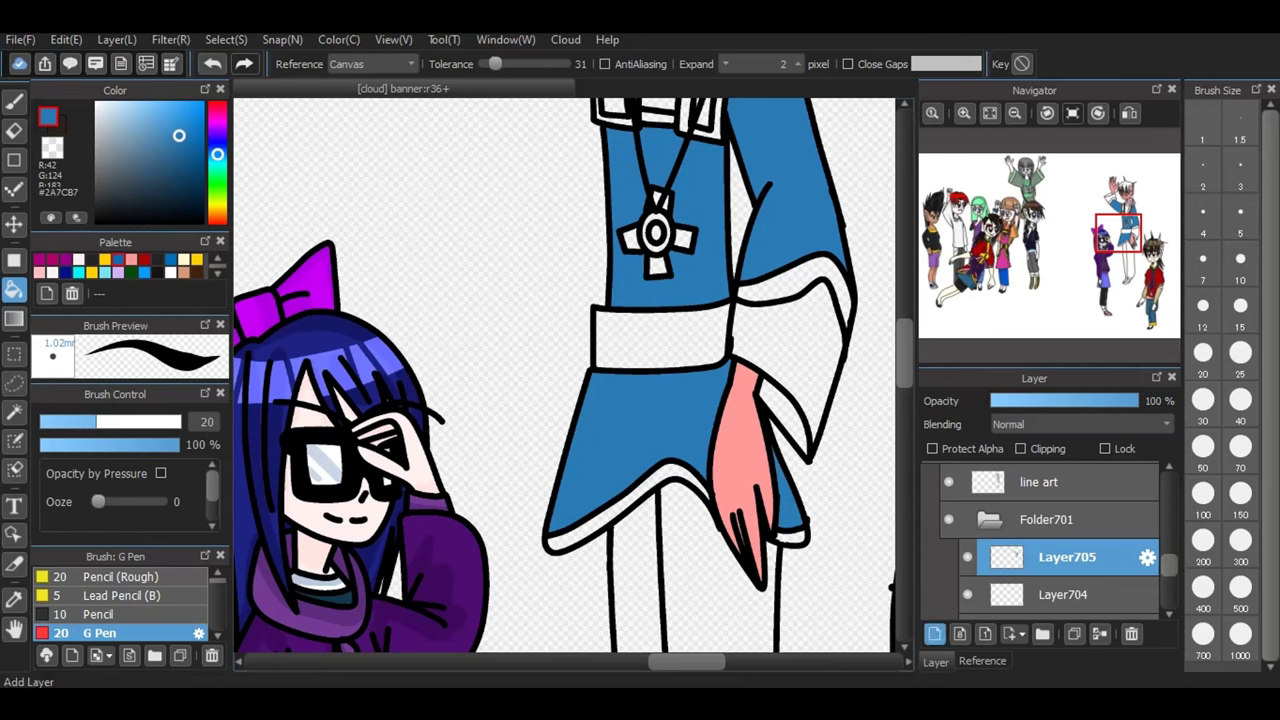
- Add a new layer above the tunic colour and fill the belt and both trouser legs with the saved dark blue #00118C
left_click(934, 633)
left_click(66, 272)
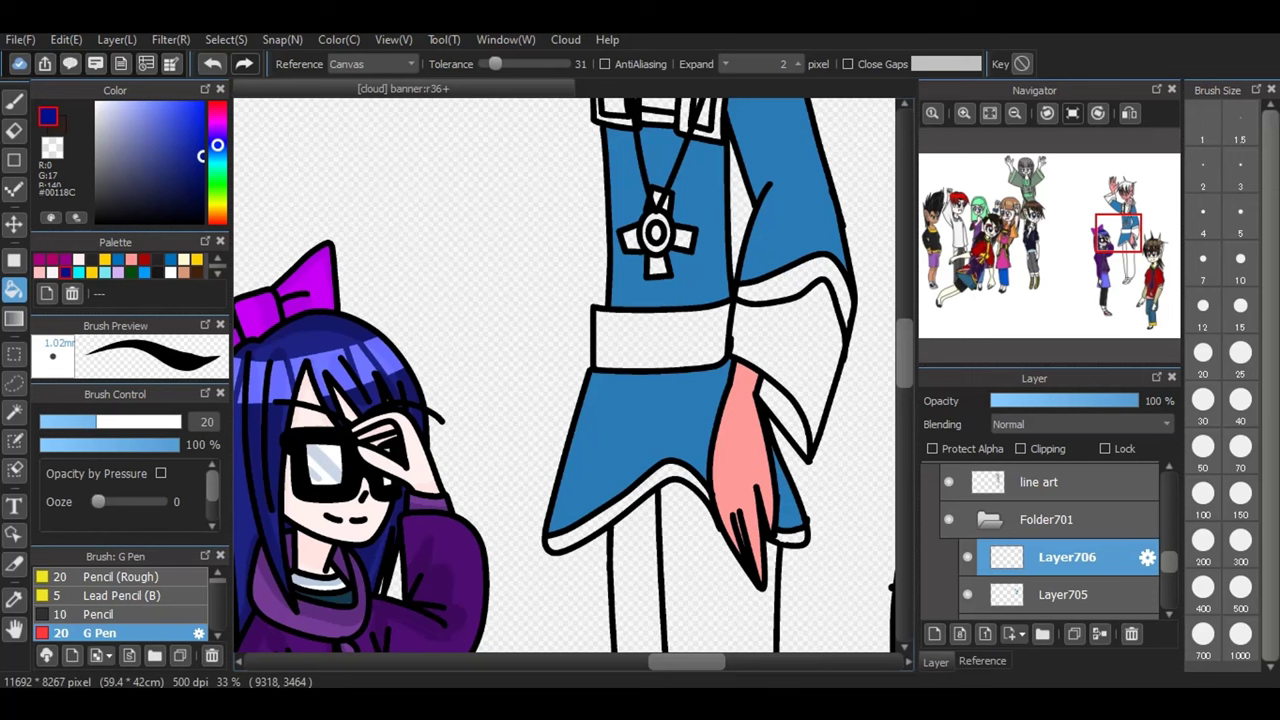
left_click(682, 337)
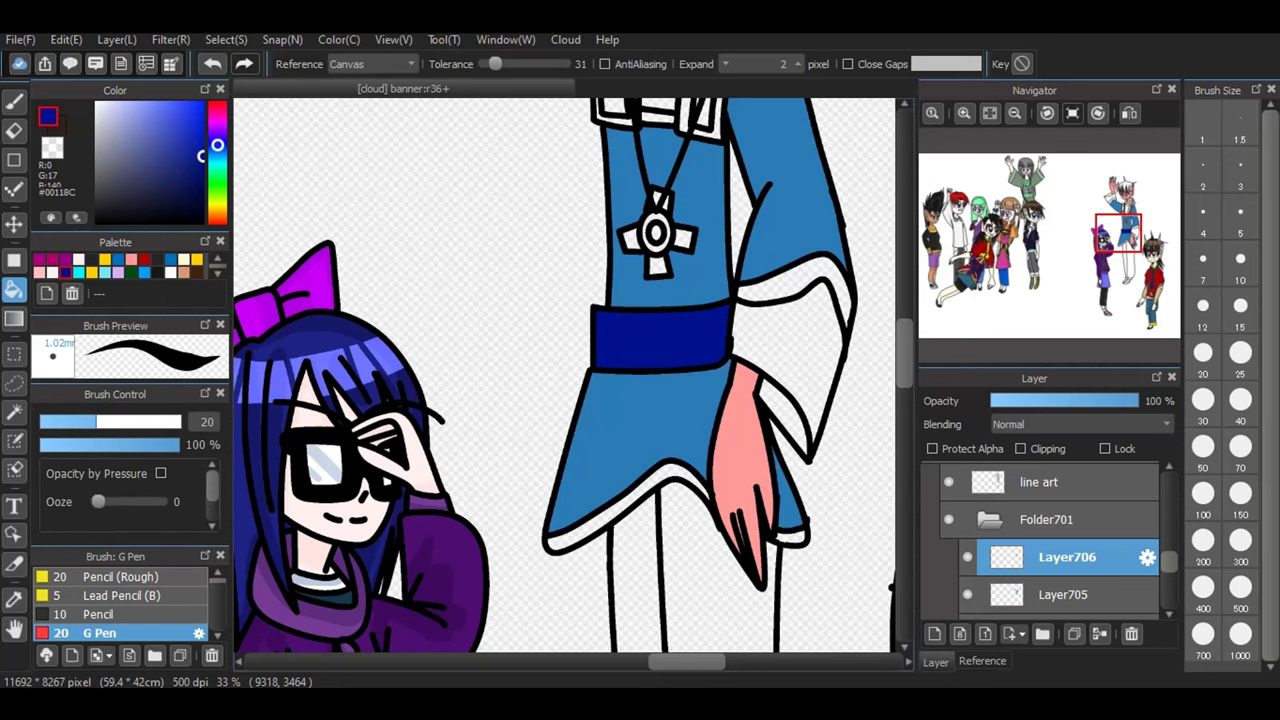
mouse_move(580, 702)
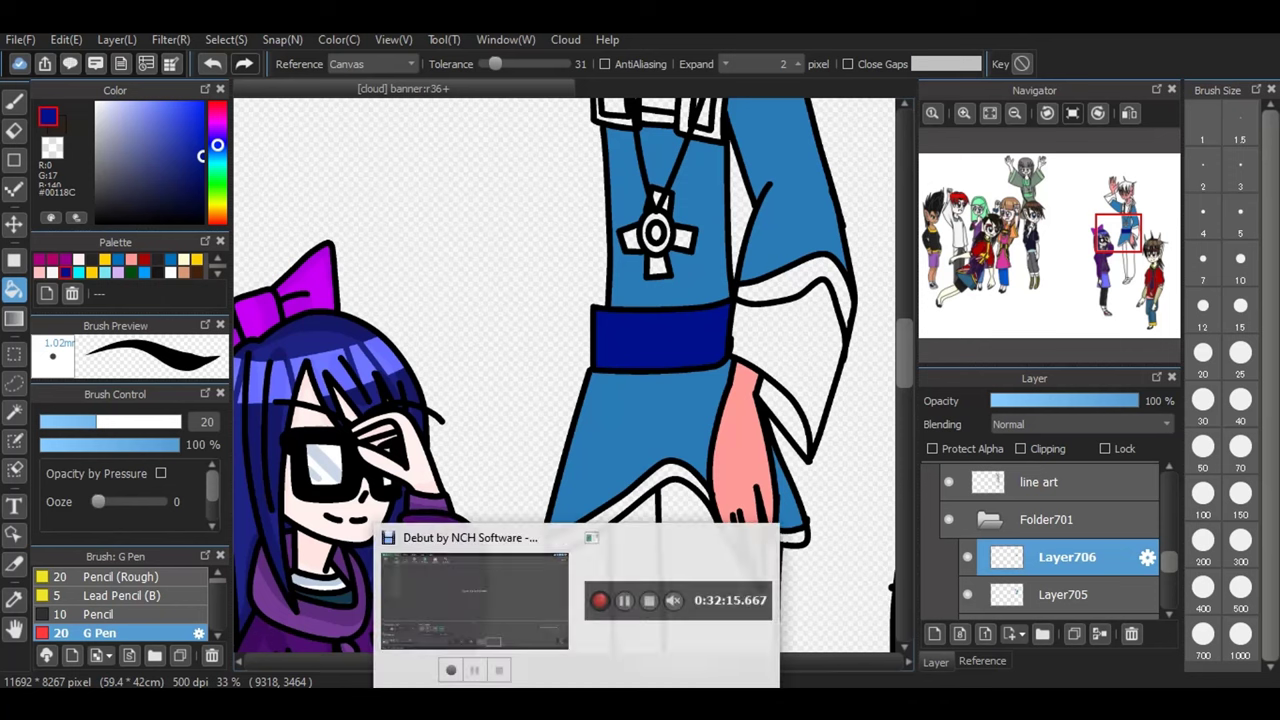
left_click(682, 605)
left_click(712, 560)
left_click(640, 550)
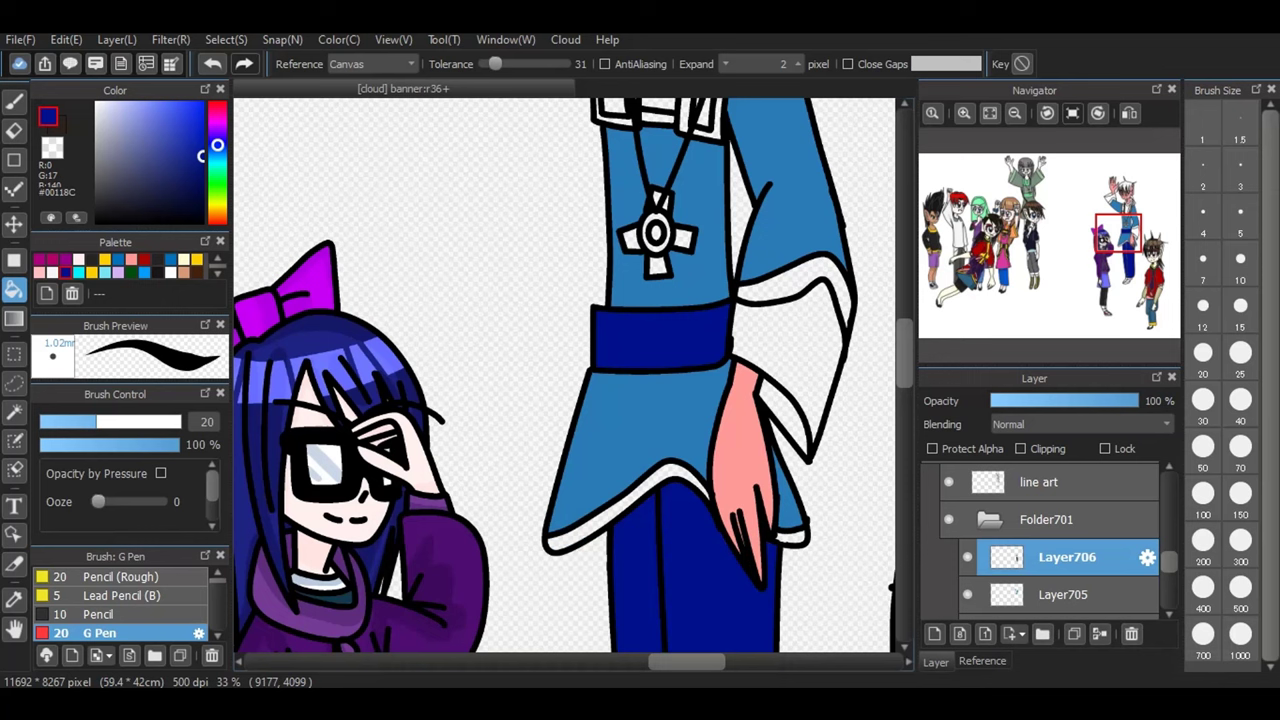
- Add another layer above the belt and trousers colour and choose the saved dark green #014D0A as the drawing colour
left_click(934, 633)
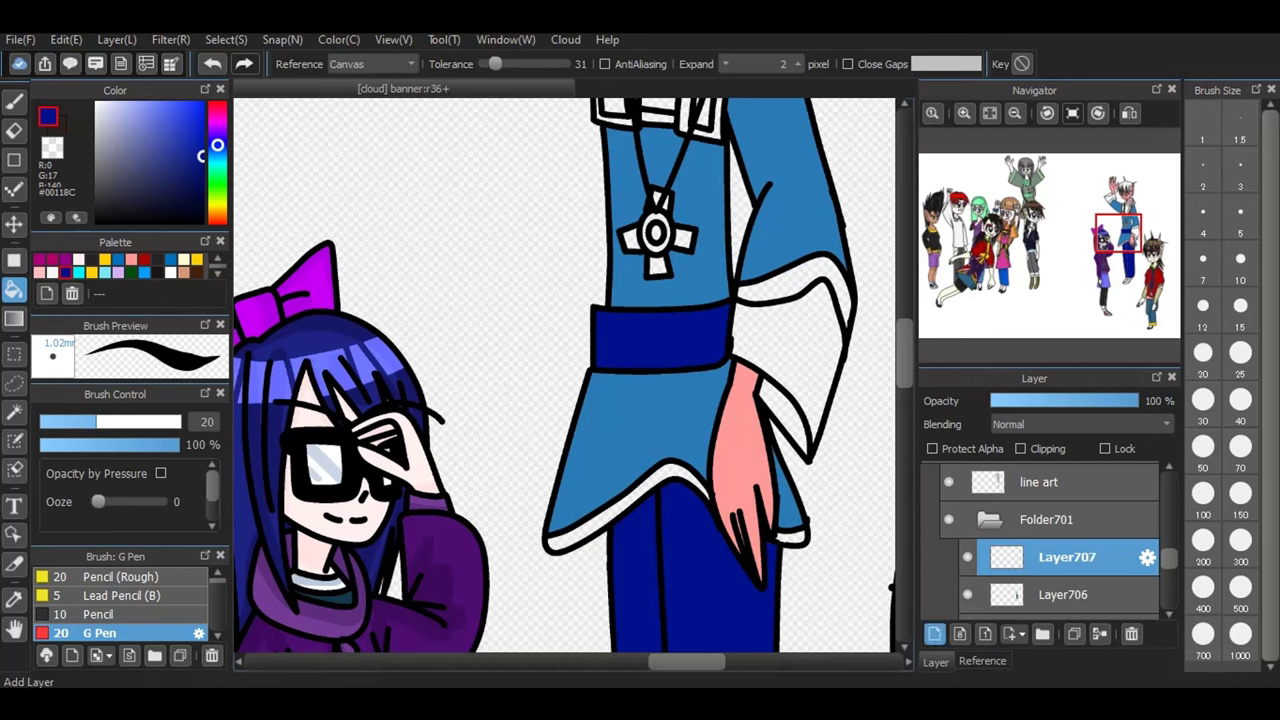
left_click(130, 271)
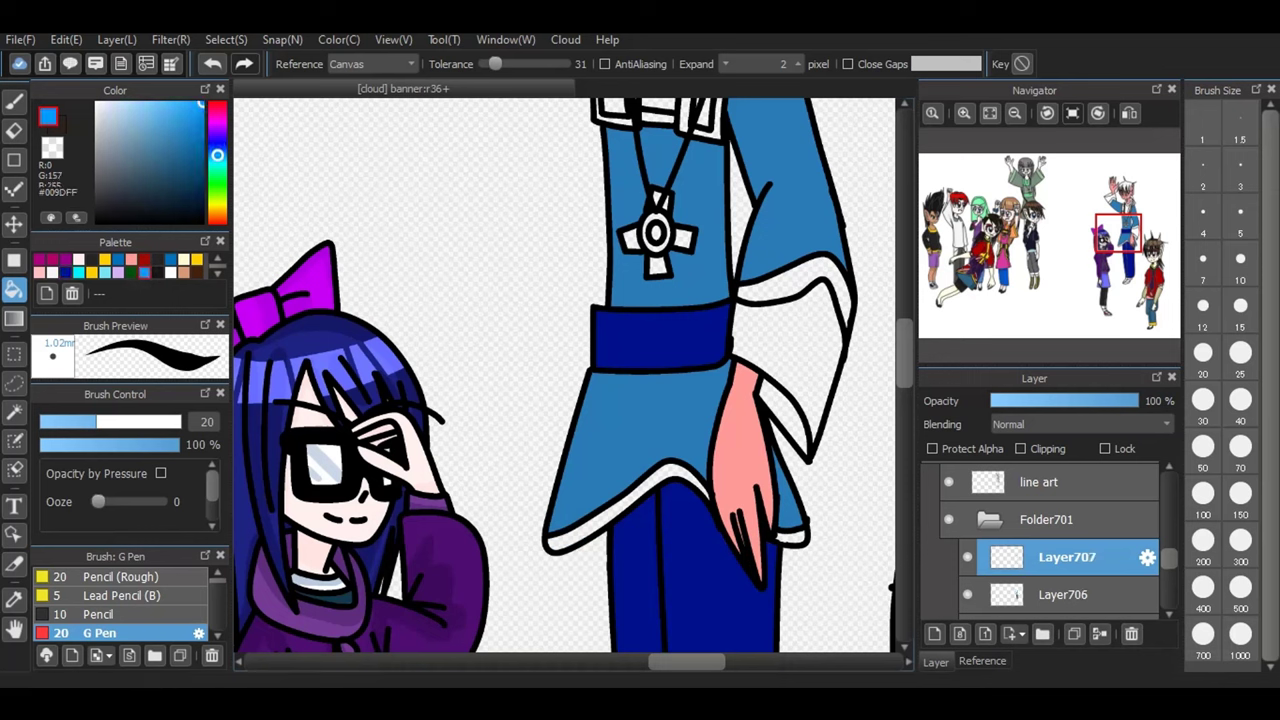
scroll(565, 375, "up", 5)
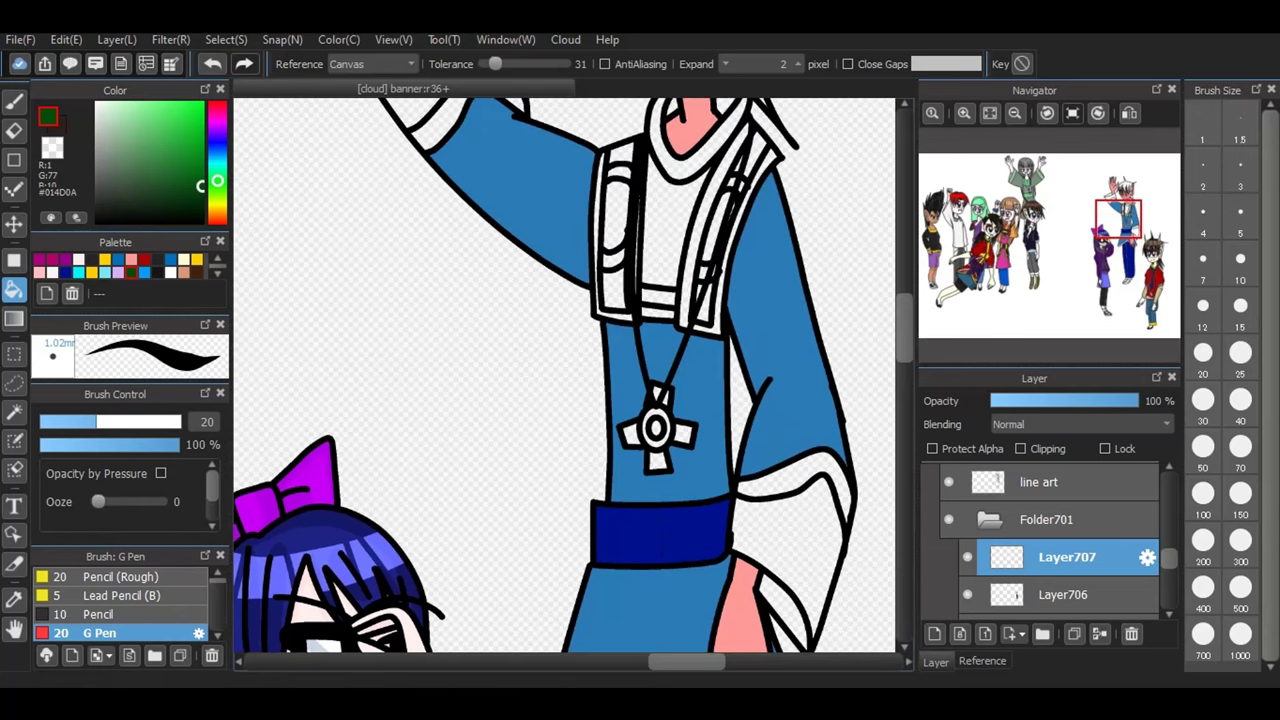
- Fill the blue-robed character's raised and lowered sleeve cuffs with dark green #014D0A
mouse_move(1014, 112)
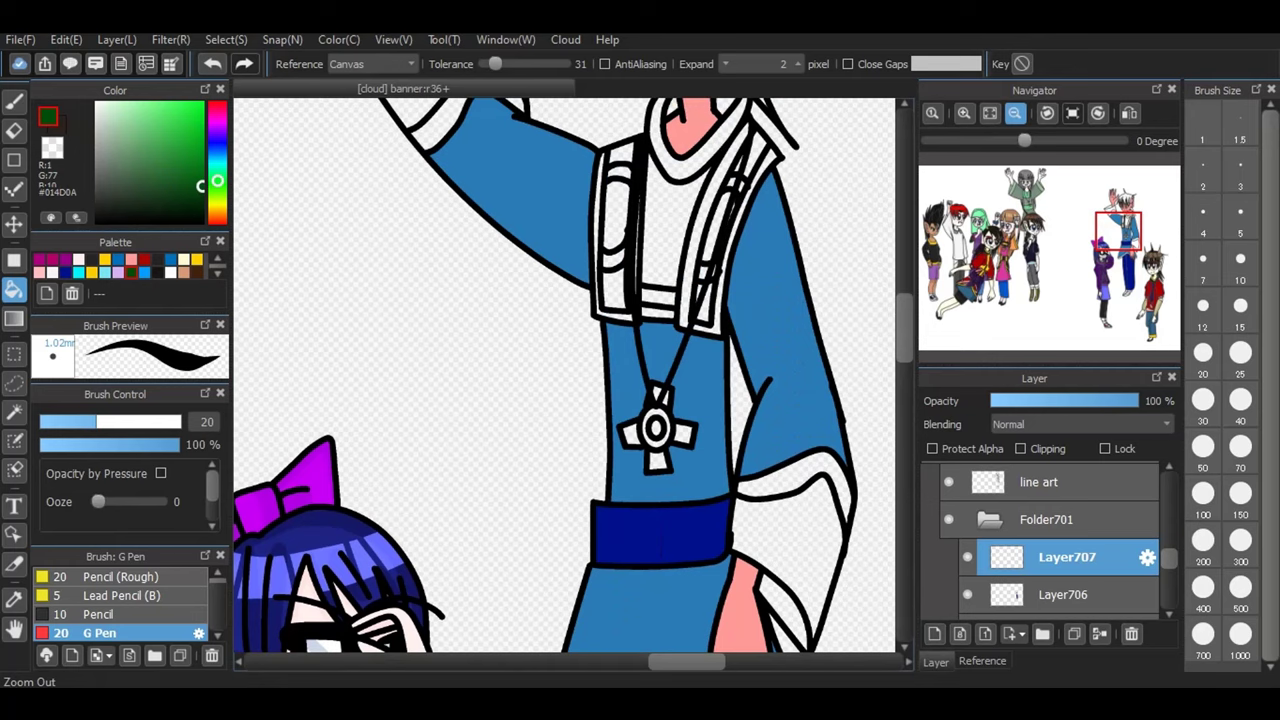
left_click(1014, 112)
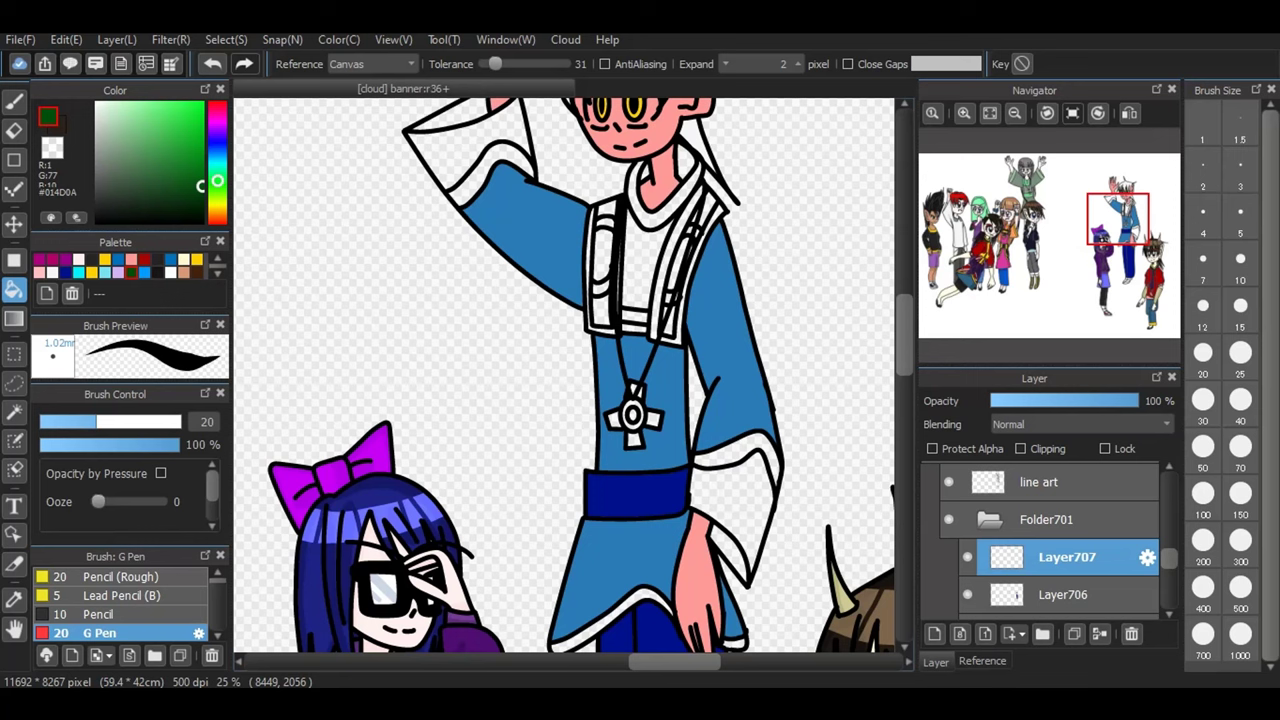
left_click(1109, 73)
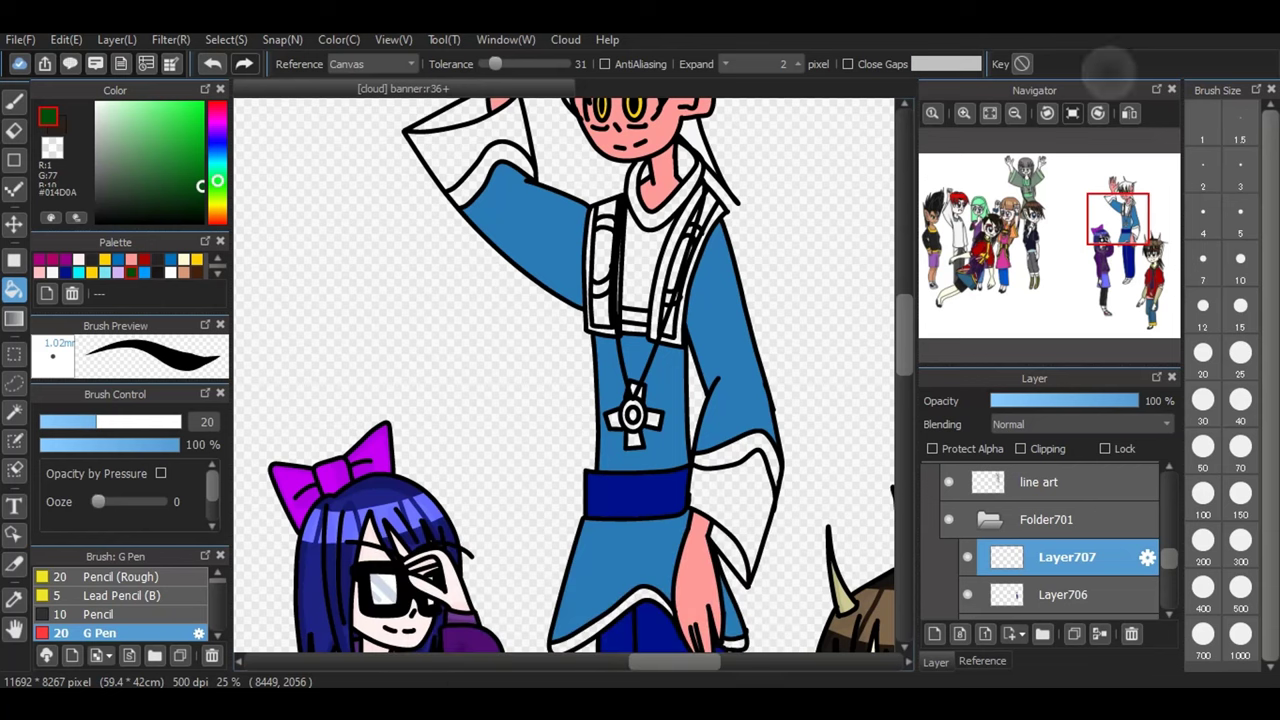
left_click(468, 148)
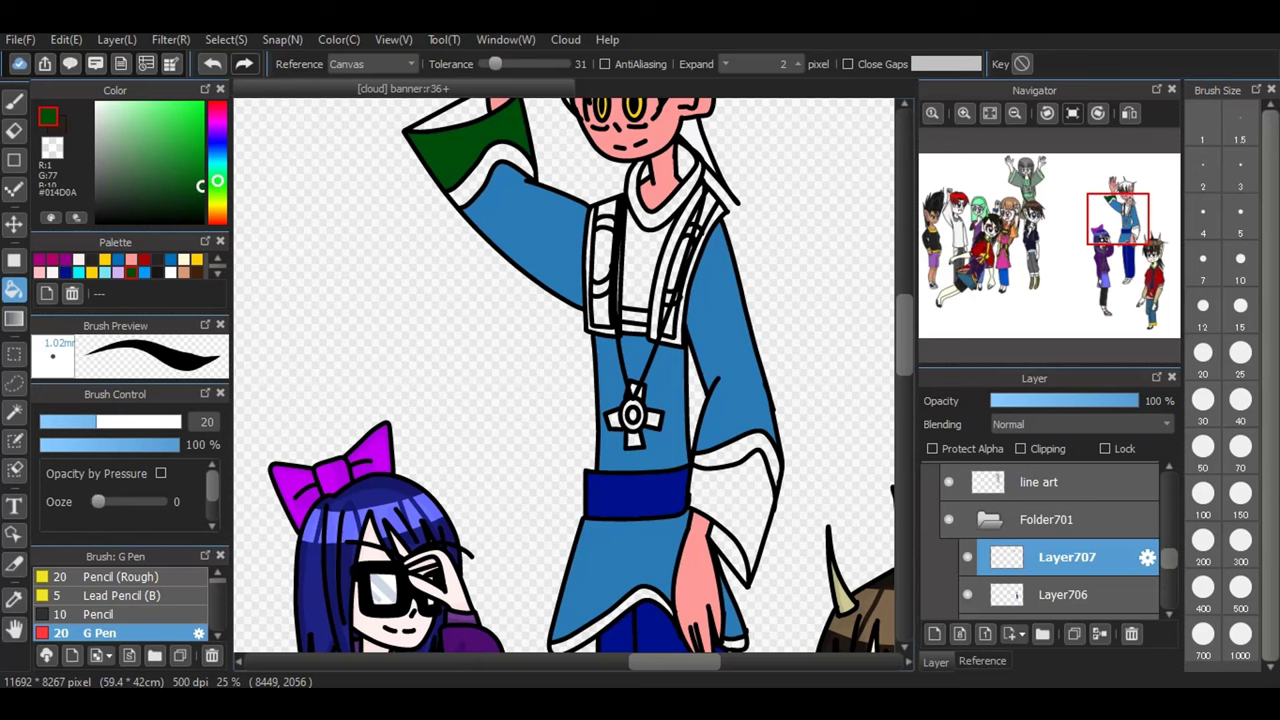
left_click(684, 600)
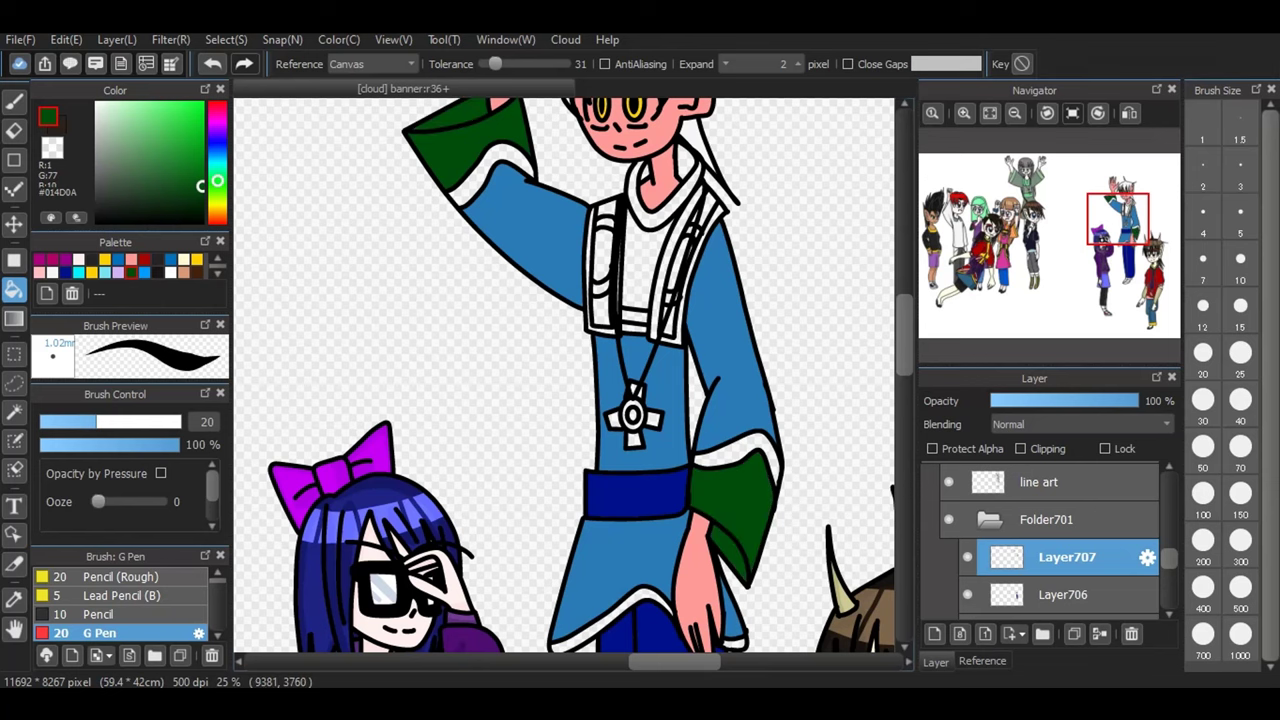
- Add a new layer and fill the robe's collar, sleeve trim and hem trim with off-white #EDF6F5
left_click(934, 633)
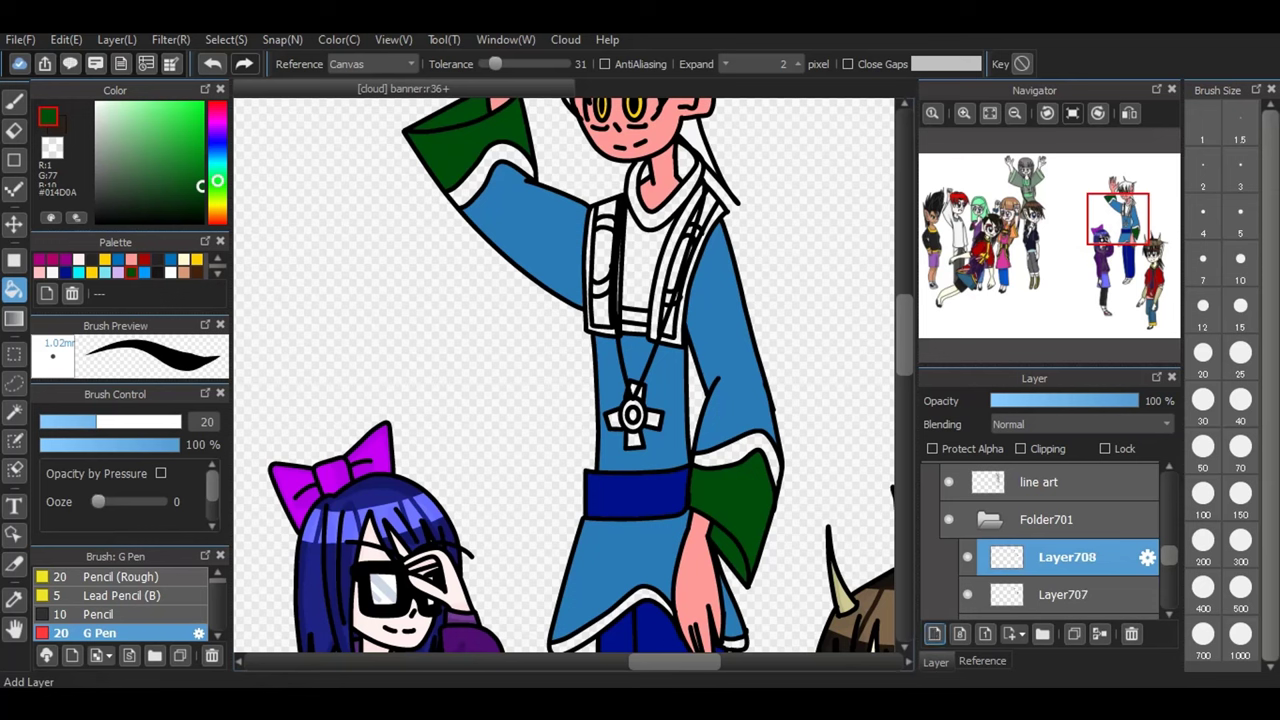
left_click(217, 273)
left_click(171, 272)
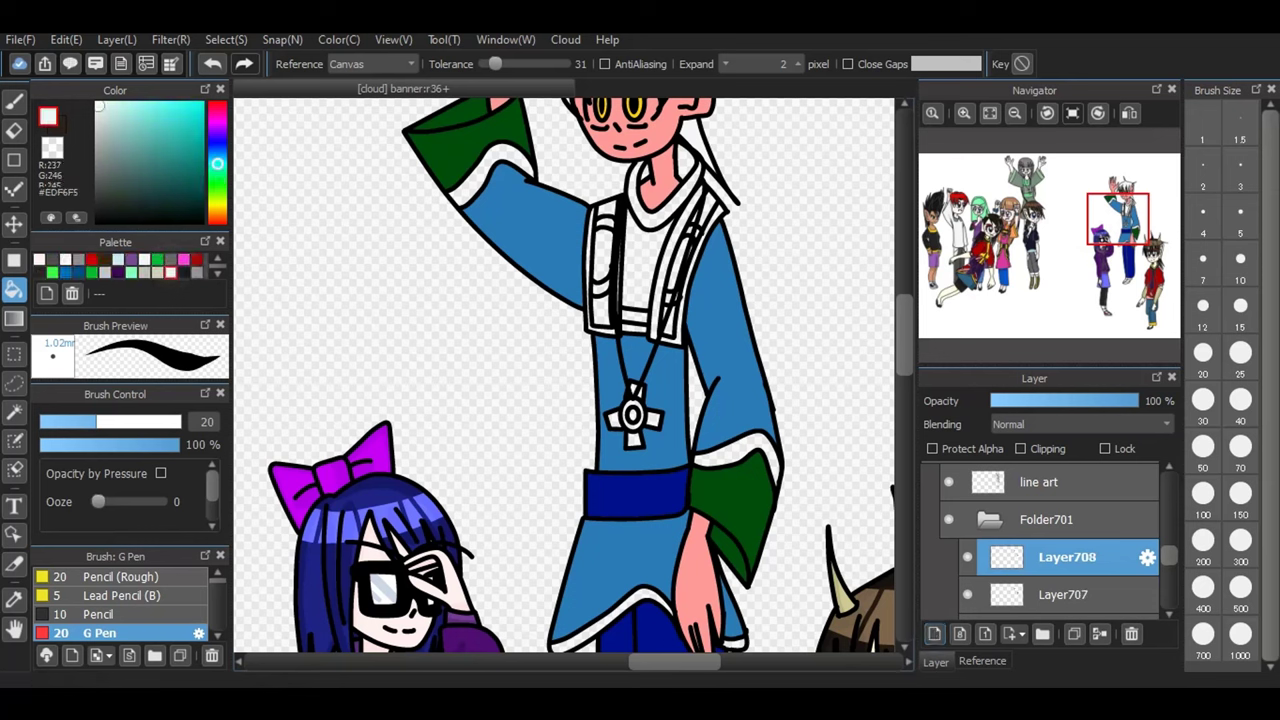
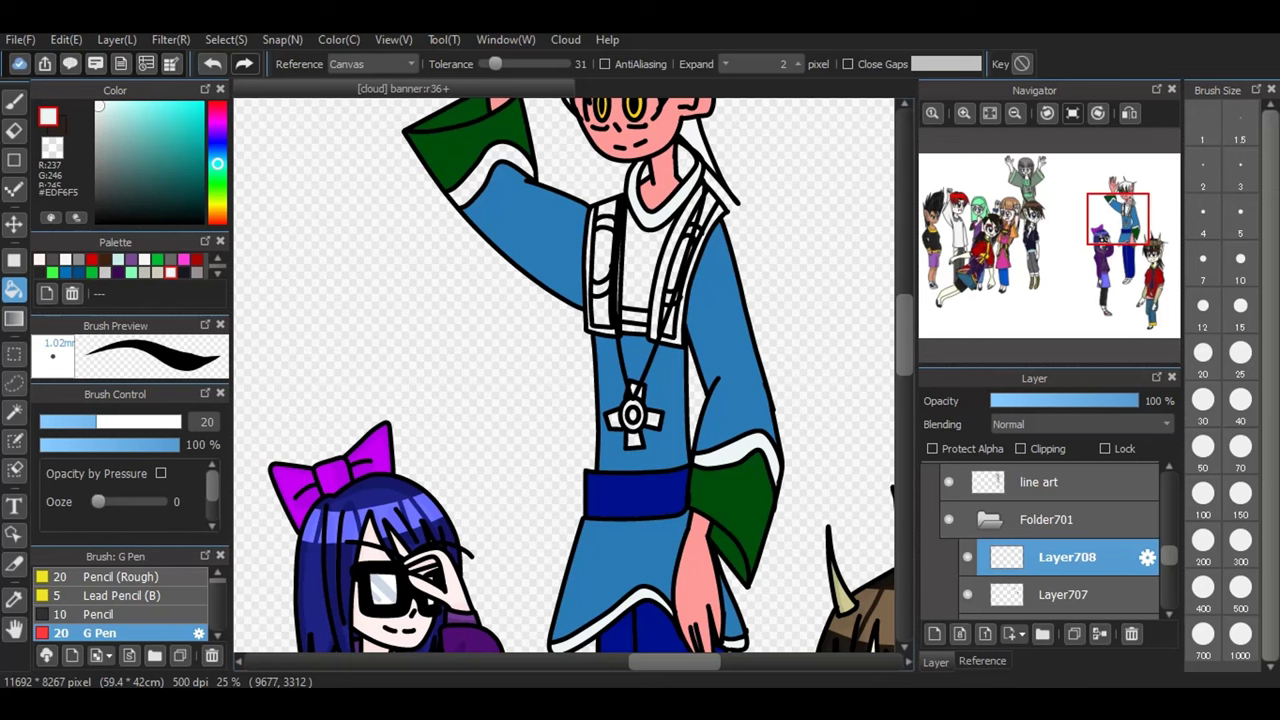
left_click(14, 319)
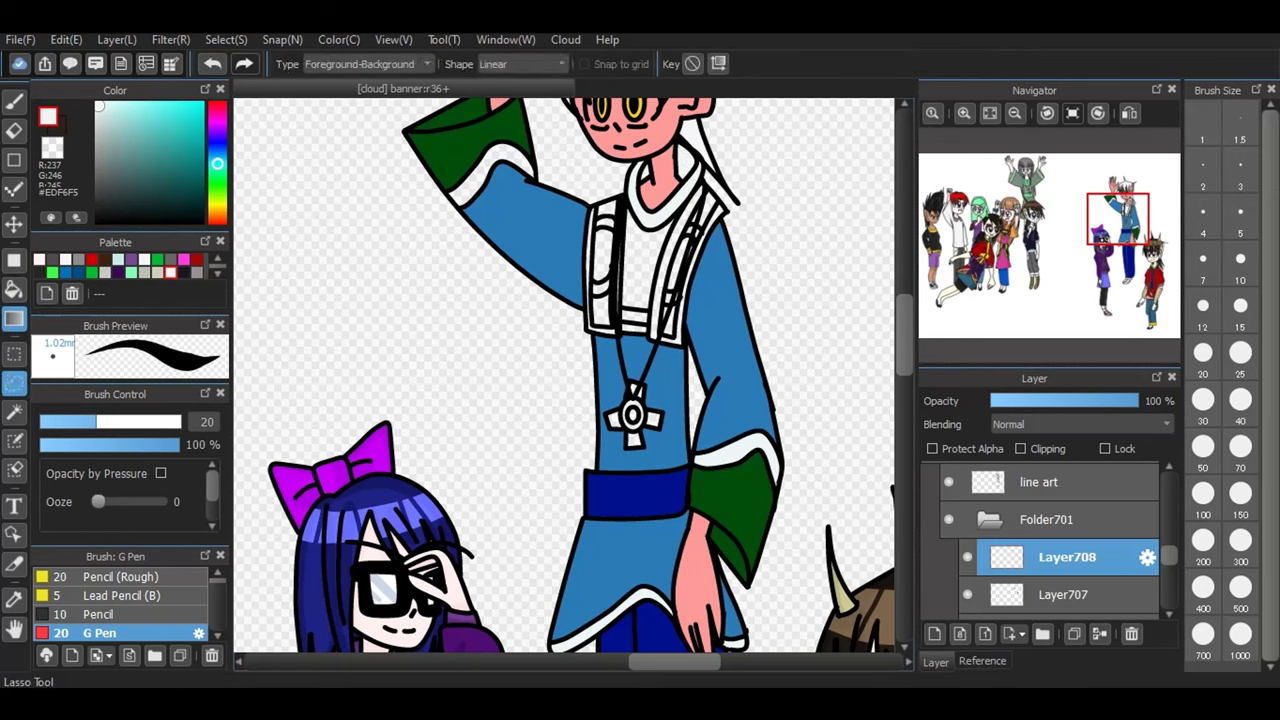
left_click(14, 384)
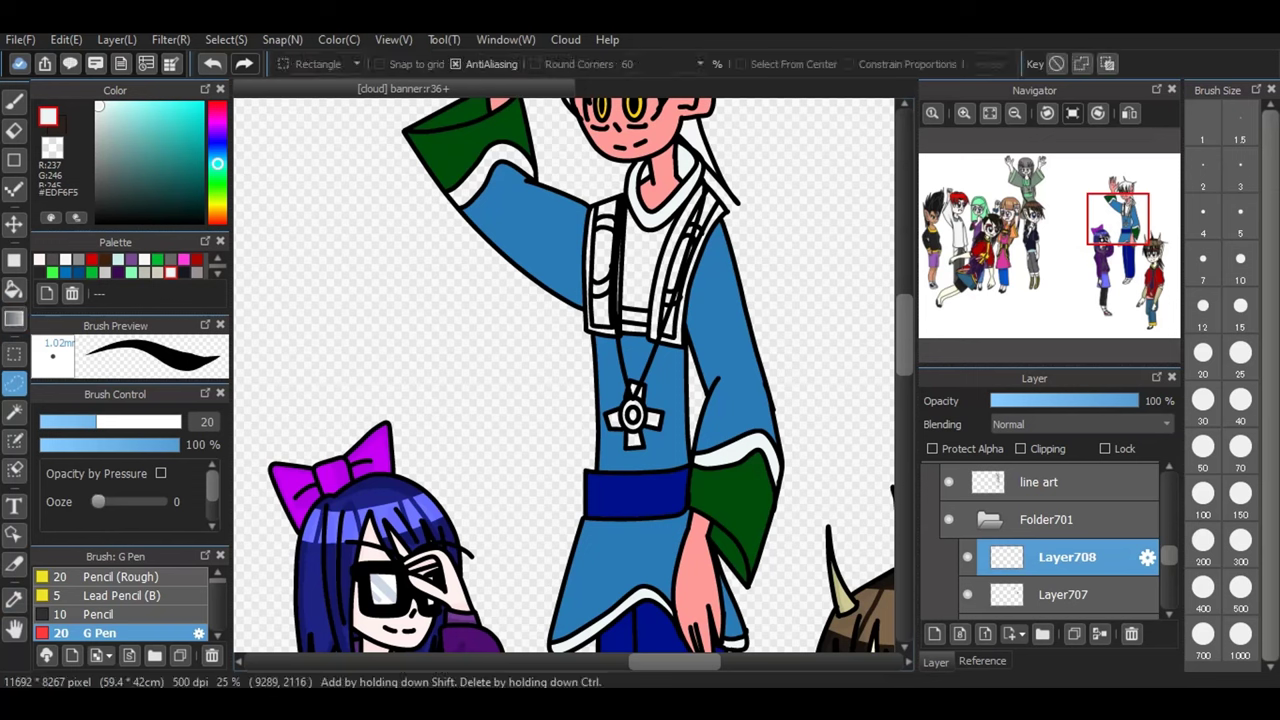
key("g")
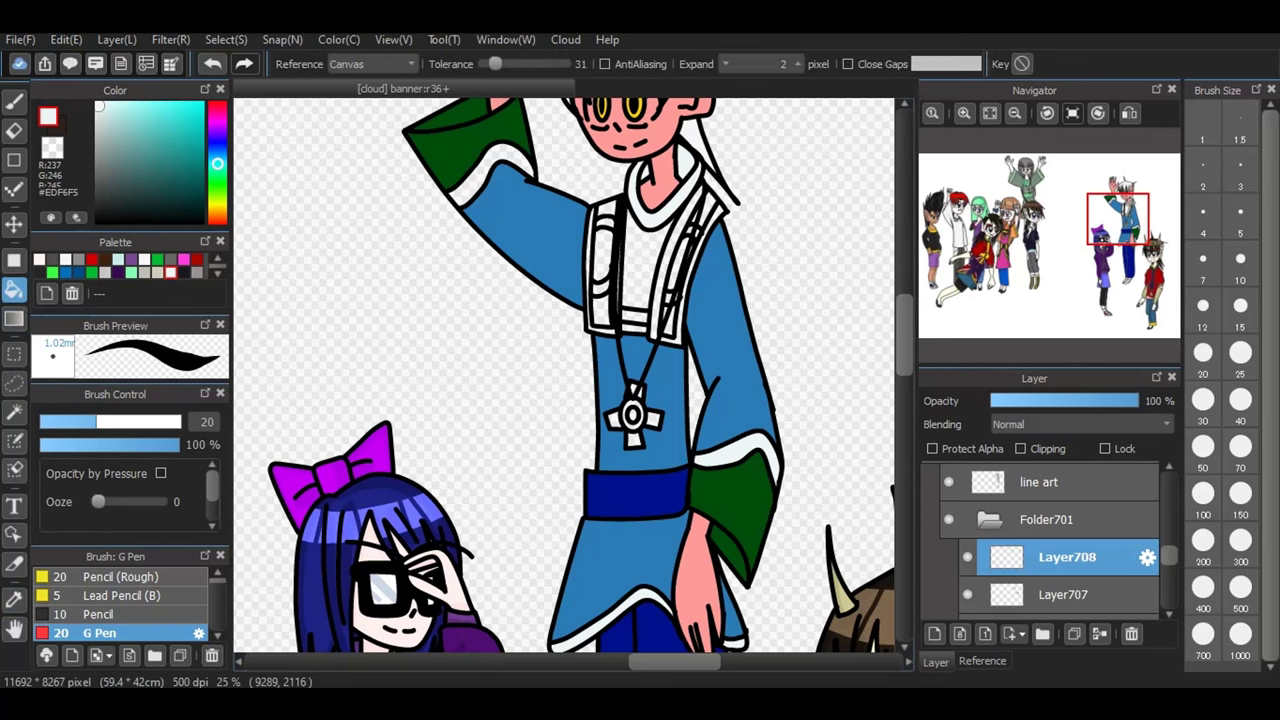
- Darken the off-white trim layer with a Hue Saturation Brightness adjustment, setting brightness to -10
left_click(170, 39)
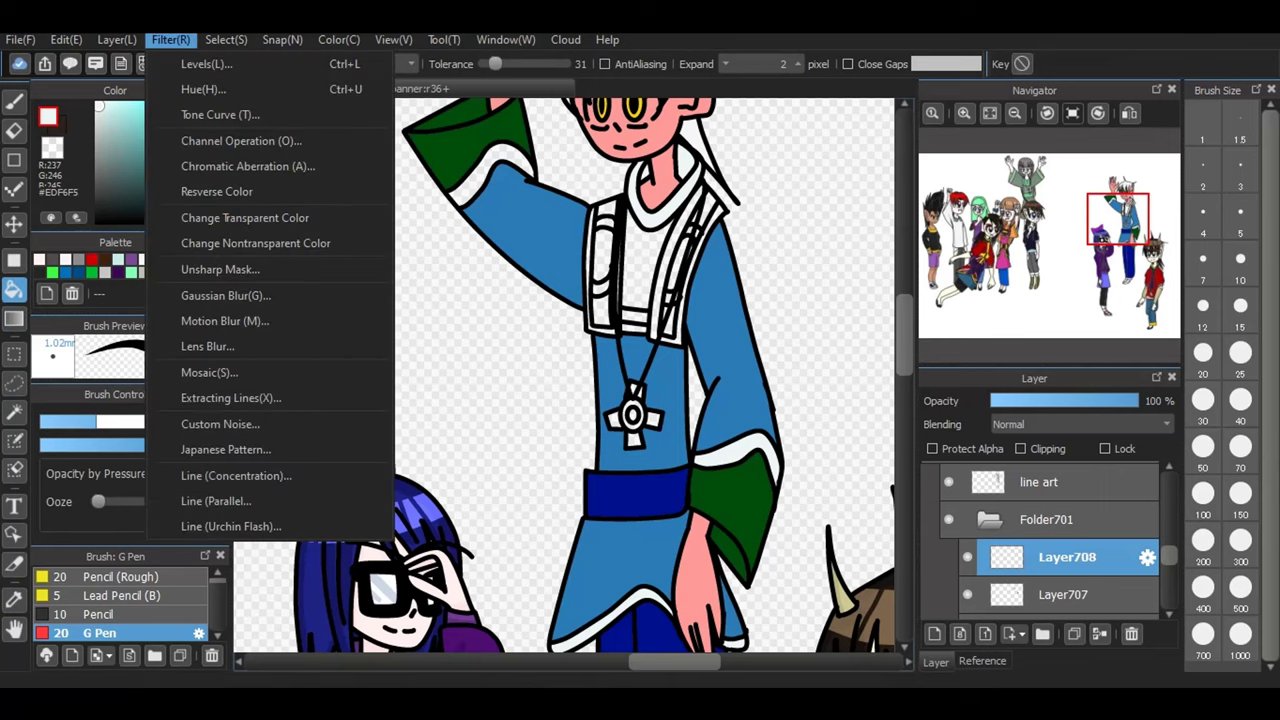
left_click(195, 88)
left_click(690, 412)
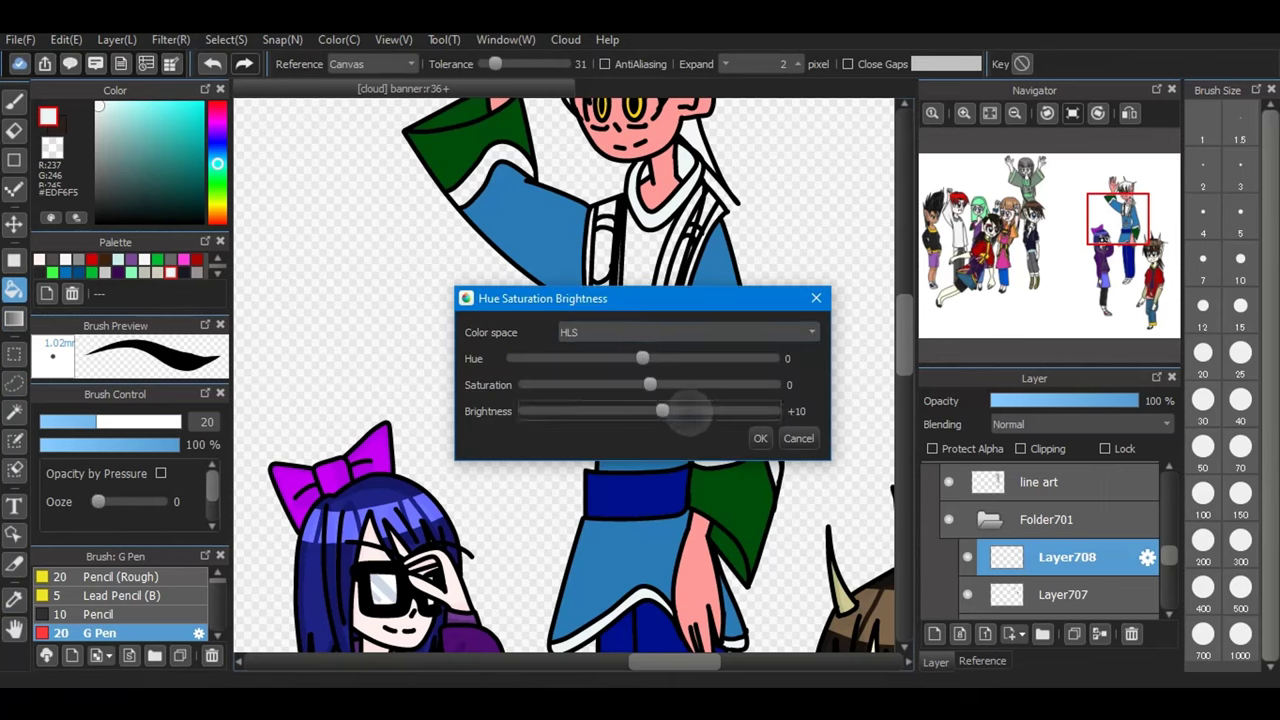
left_click(690, 412)
left_click_drag(674, 411, 686, 411)
left_click(600, 413)
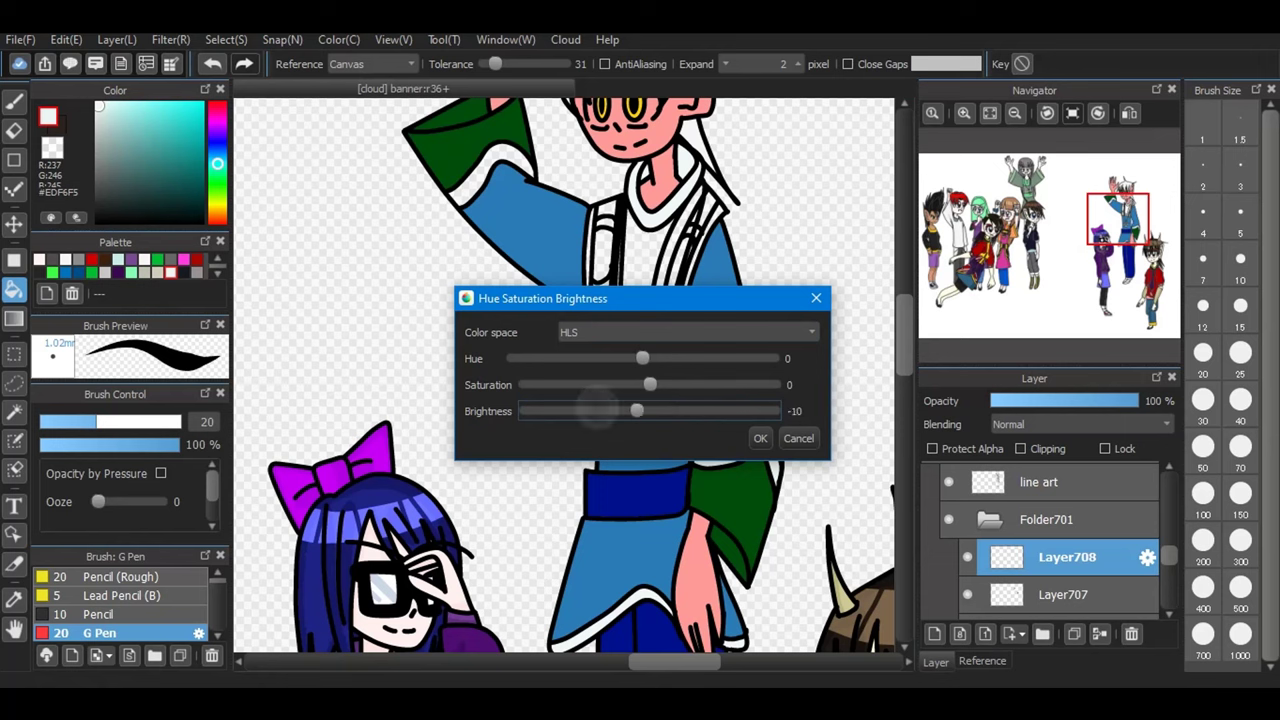
left_click(655, 411)
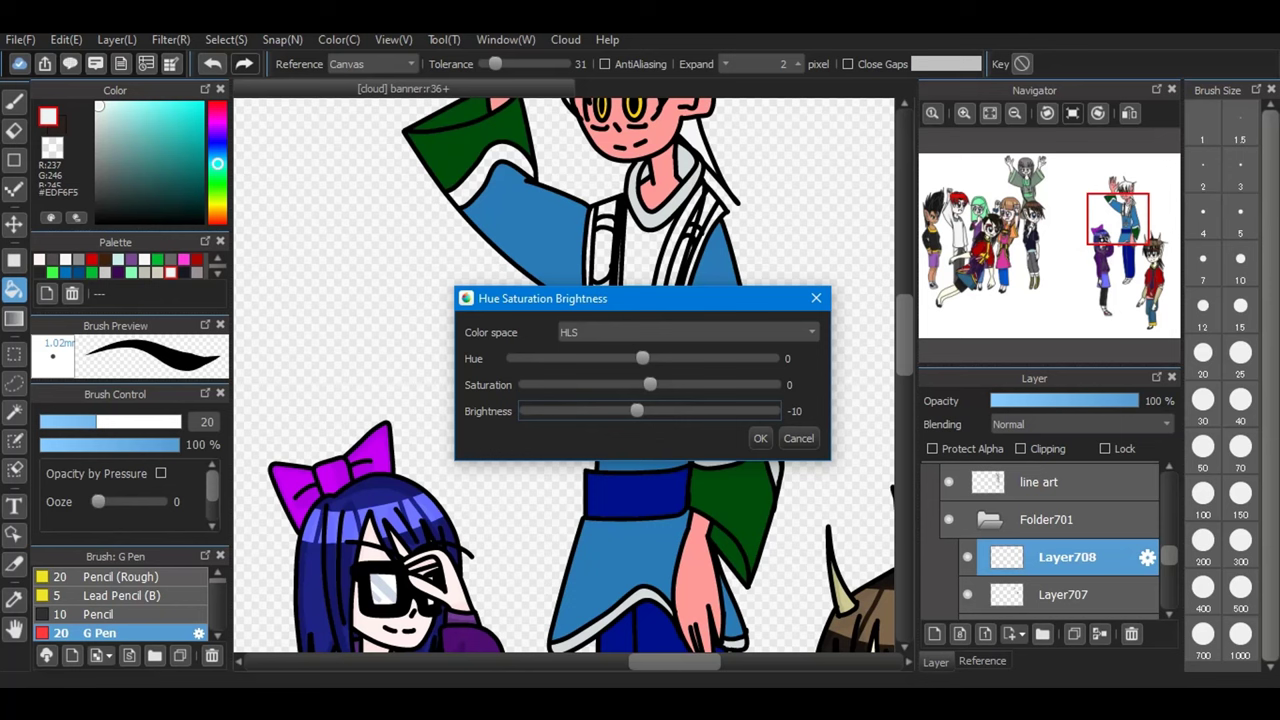
key("Return")
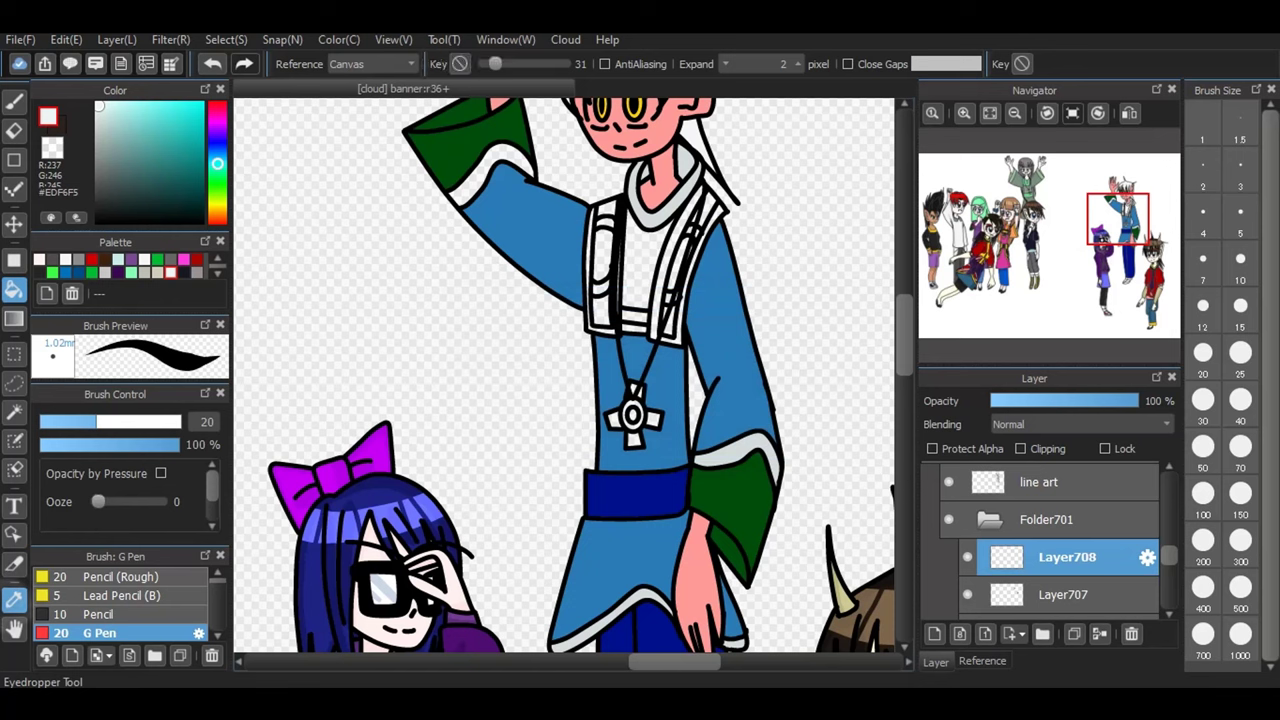
- Sample the light grey #D4DDDC from the darkened trim and save it to the palette
left_click(14, 598)
left_click(650, 218)
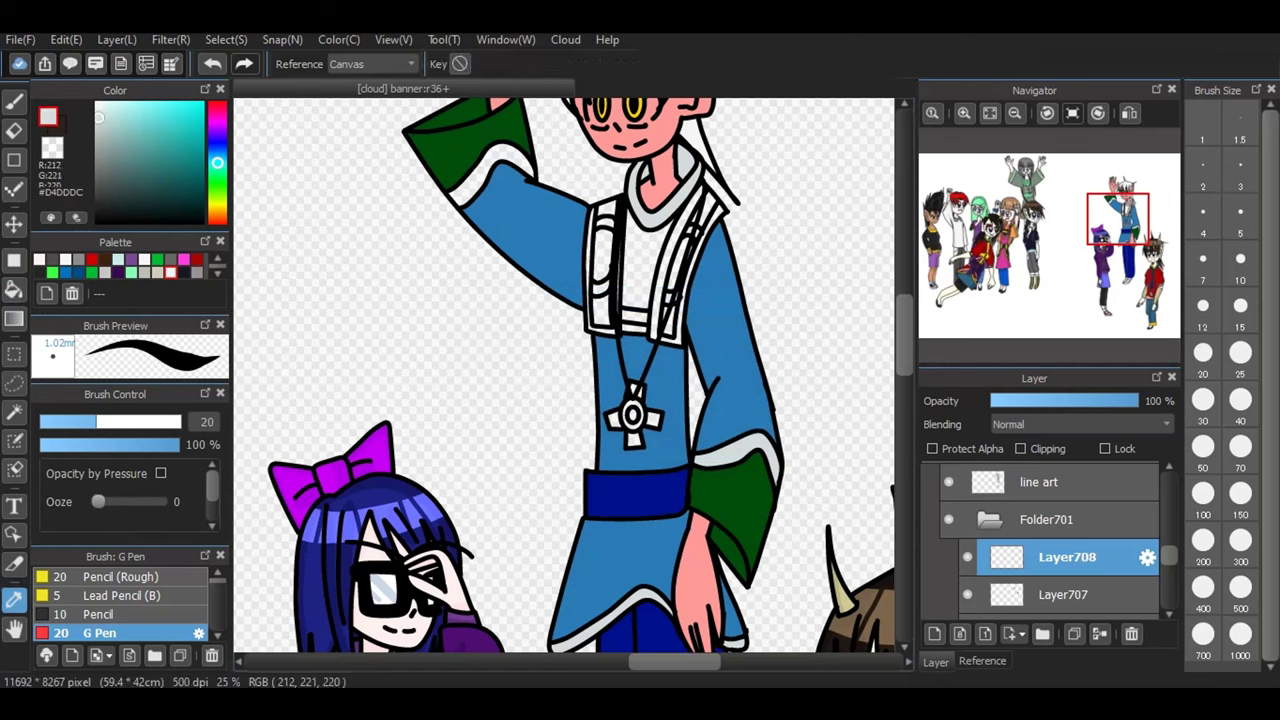
left_click(46, 293)
left_click(689, 451)
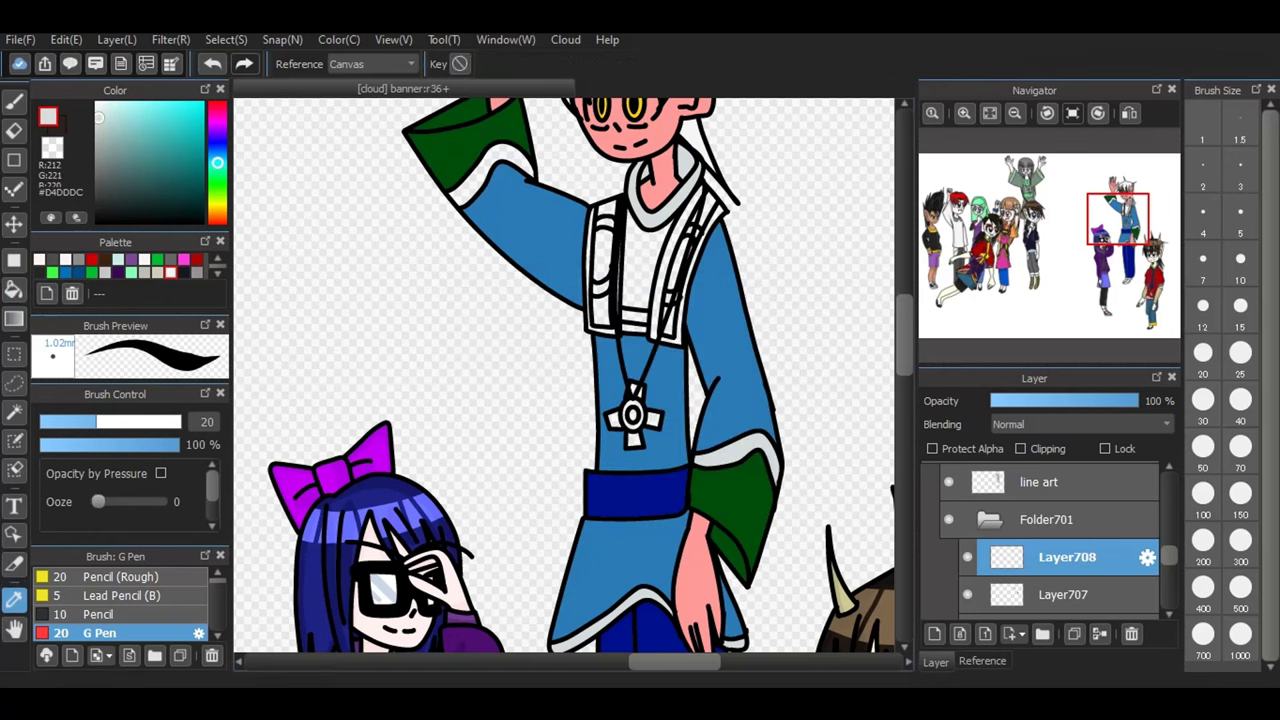
- Fill the vest's horizontal band, curved strap details and outer border strips with light grey #D4DDDC
left_click(14, 290)
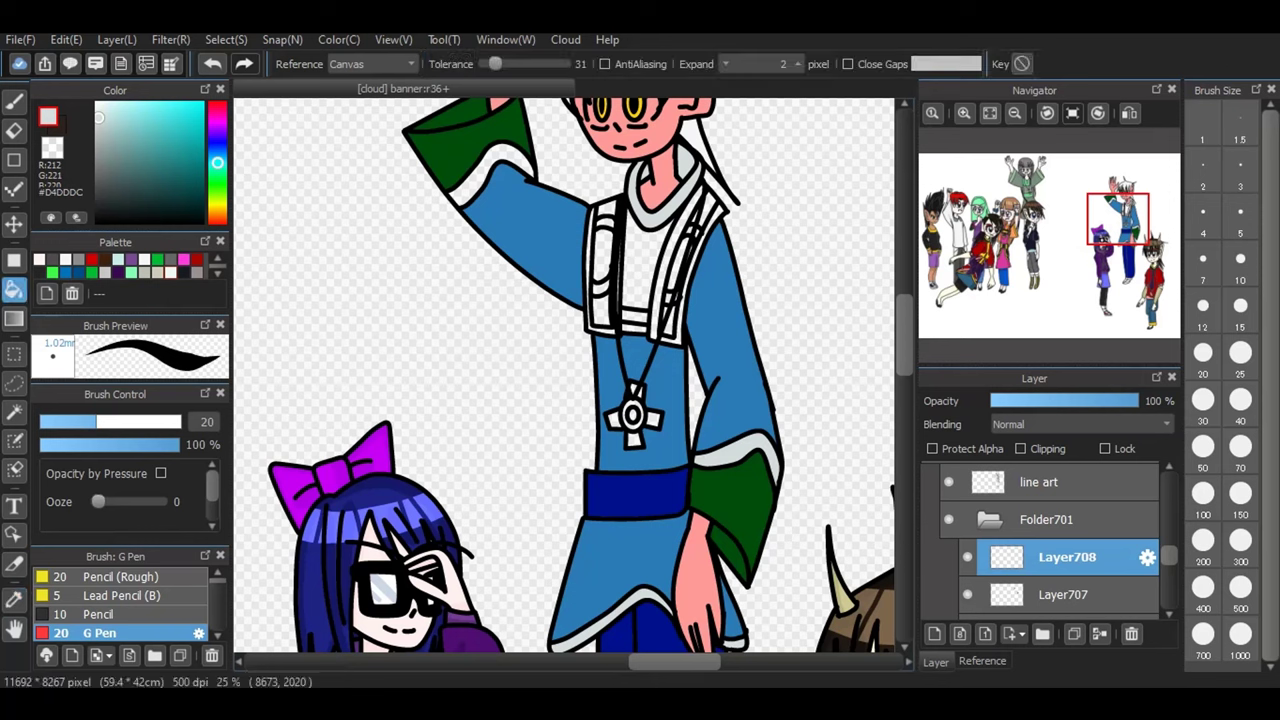
left_click(650, 335)
left_click(964, 113)
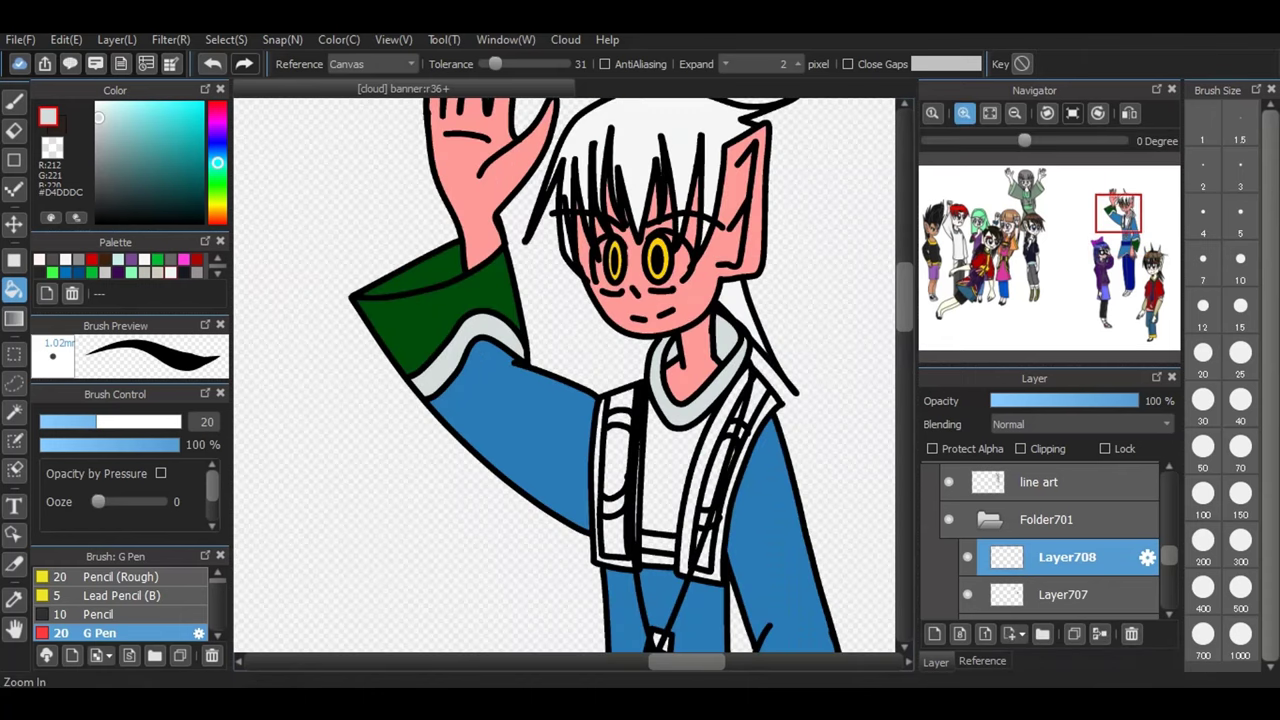
left_click(964, 113)
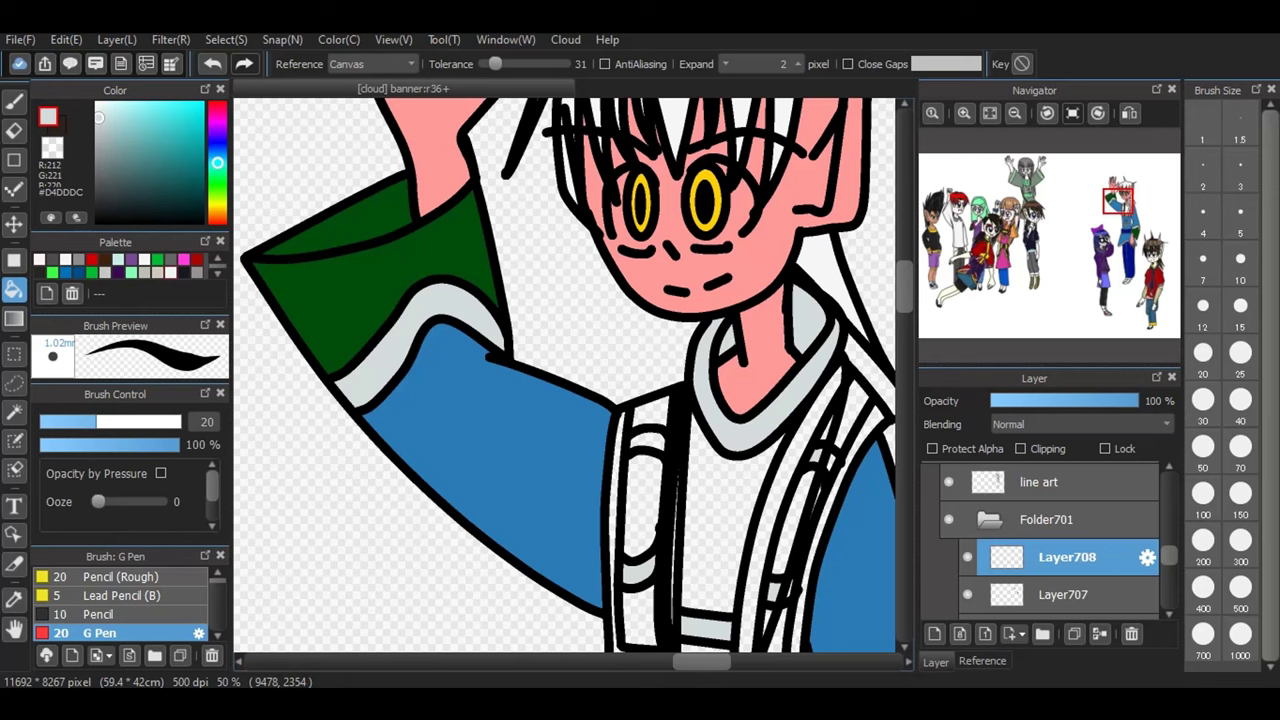
key("i")
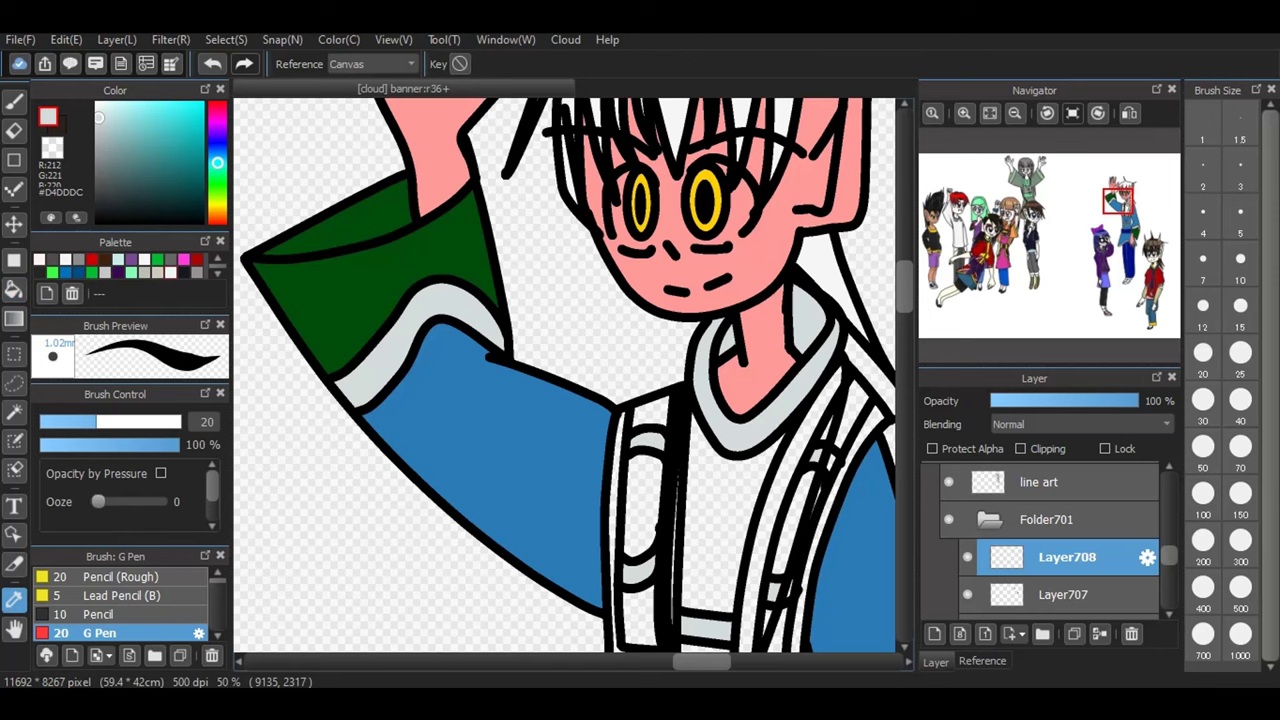
left_click(648, 474)
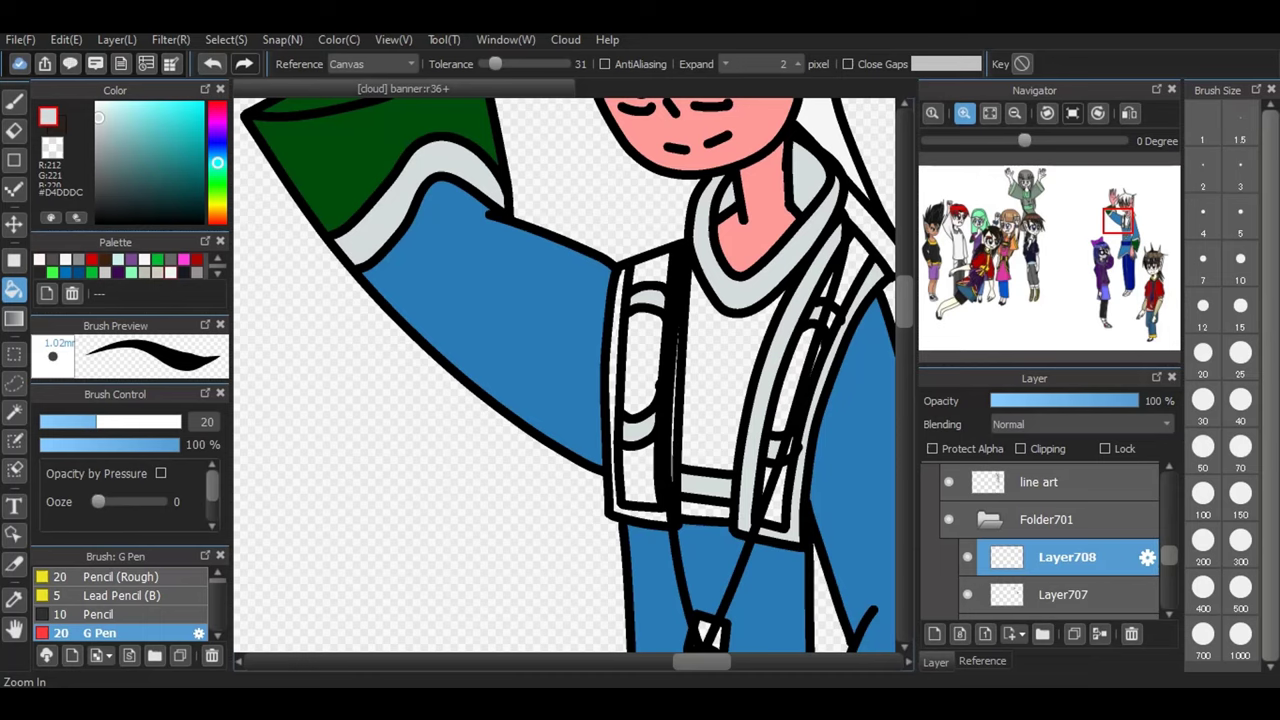
left_click(964, 113)
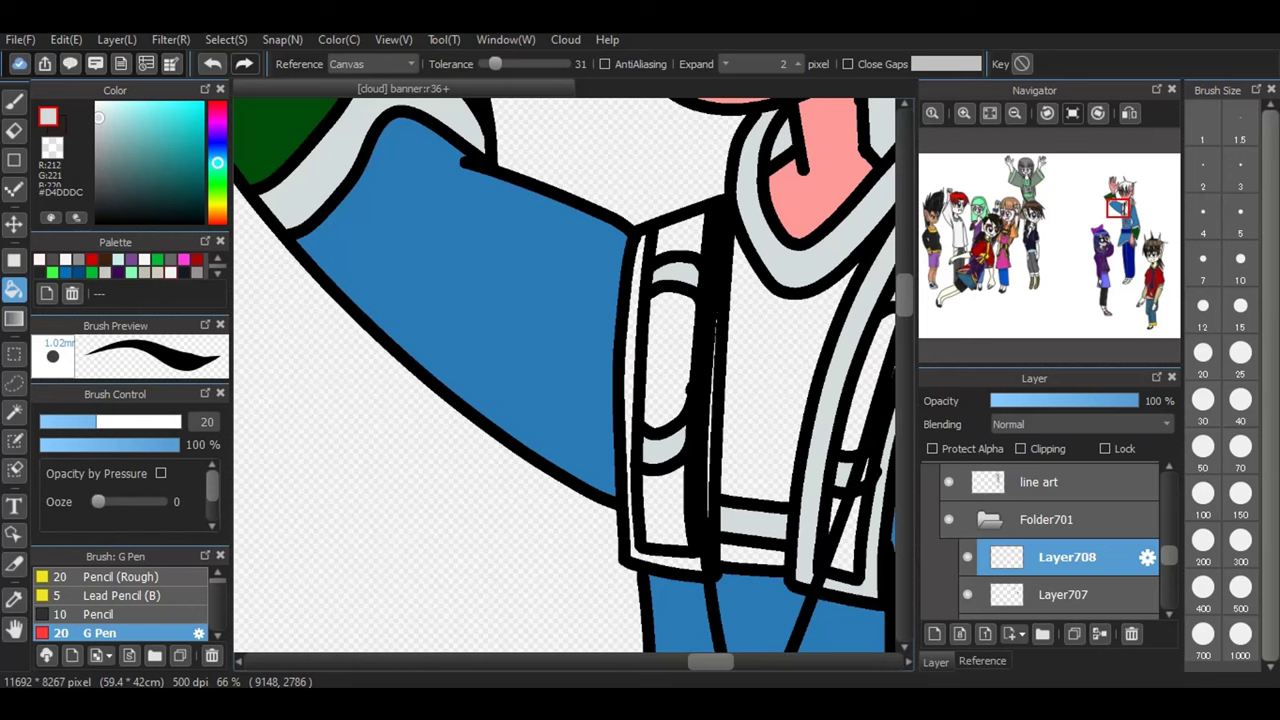
left_click(668, 561)
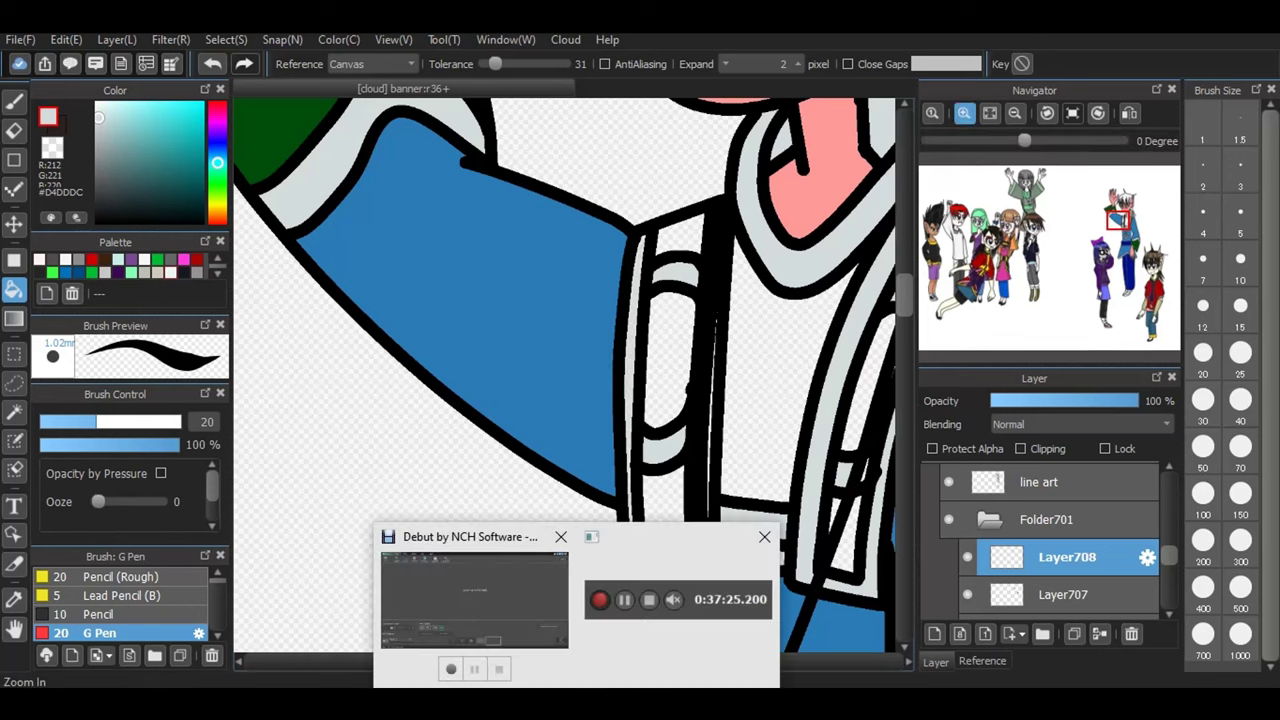
- Fill the narrow sliver between the black strap lines on the vest with light grey #D4DDDC
left_click(964, 113)
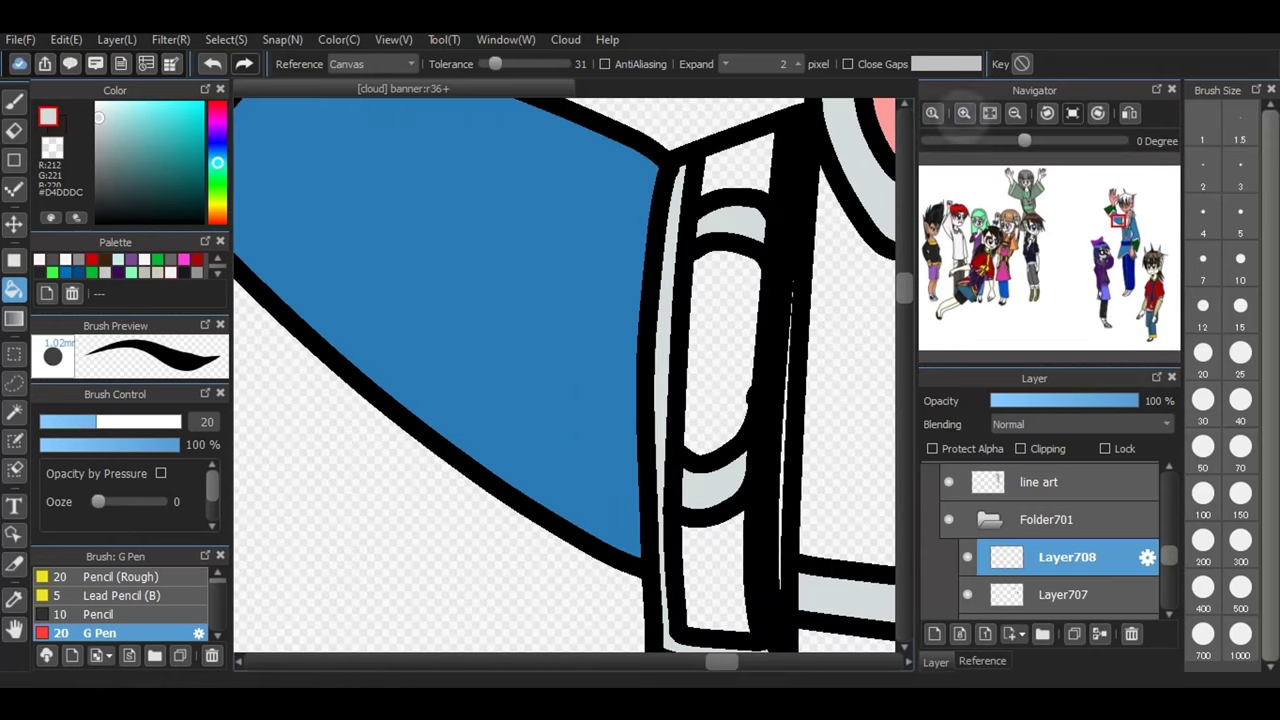
left_click(964, 113)
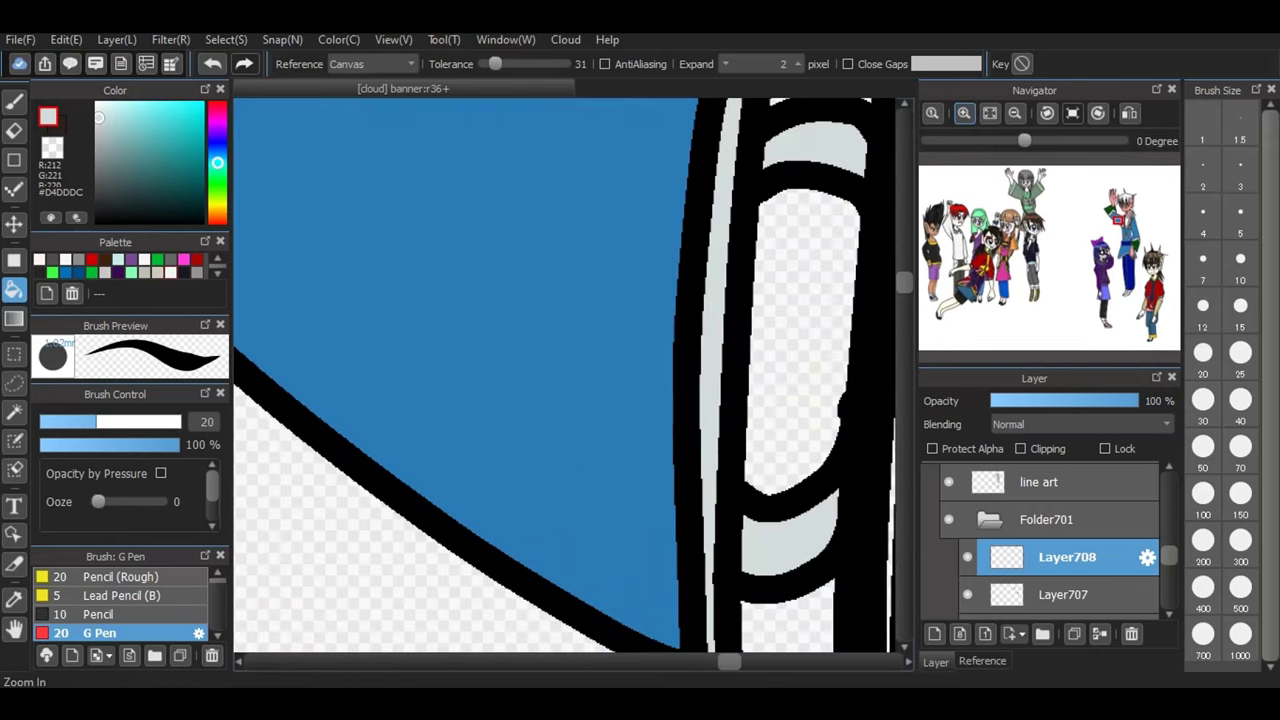
mouse_move(732, 662)
left_mouse_down()
mouse_move(752, 662)
mouse_move(739, 662)
left_mouse_up()
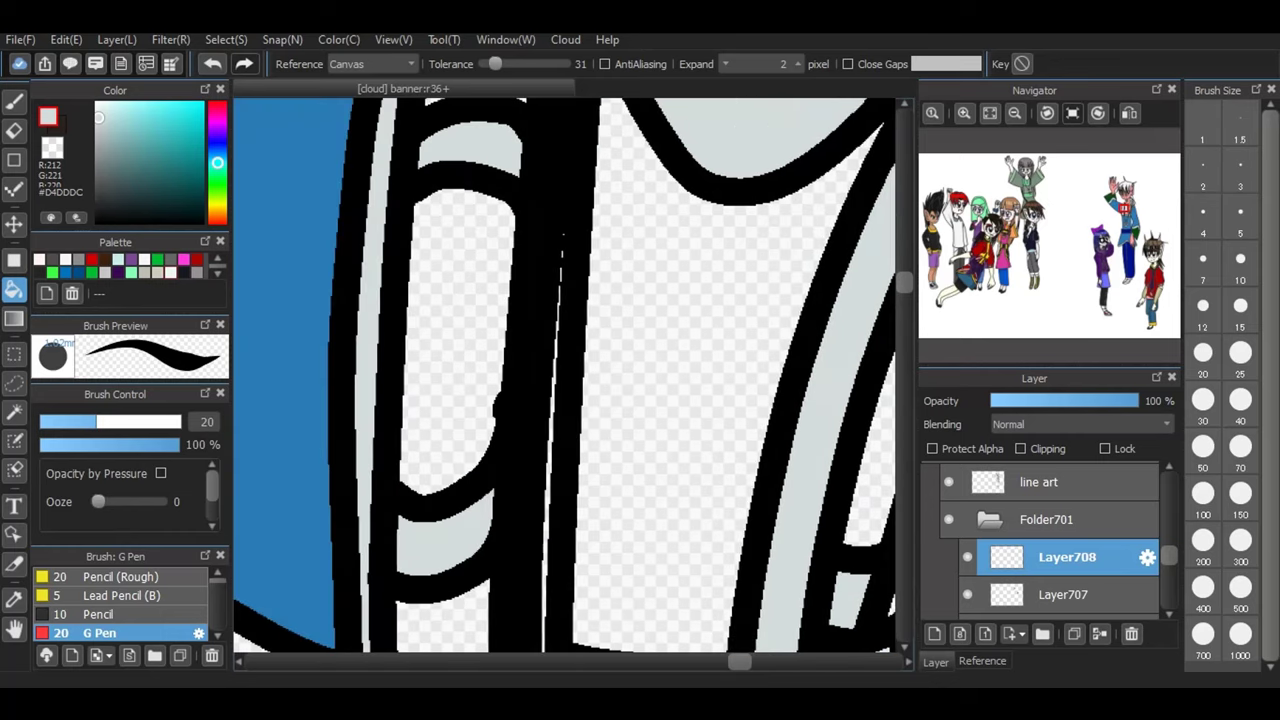
left_click(963, 112)
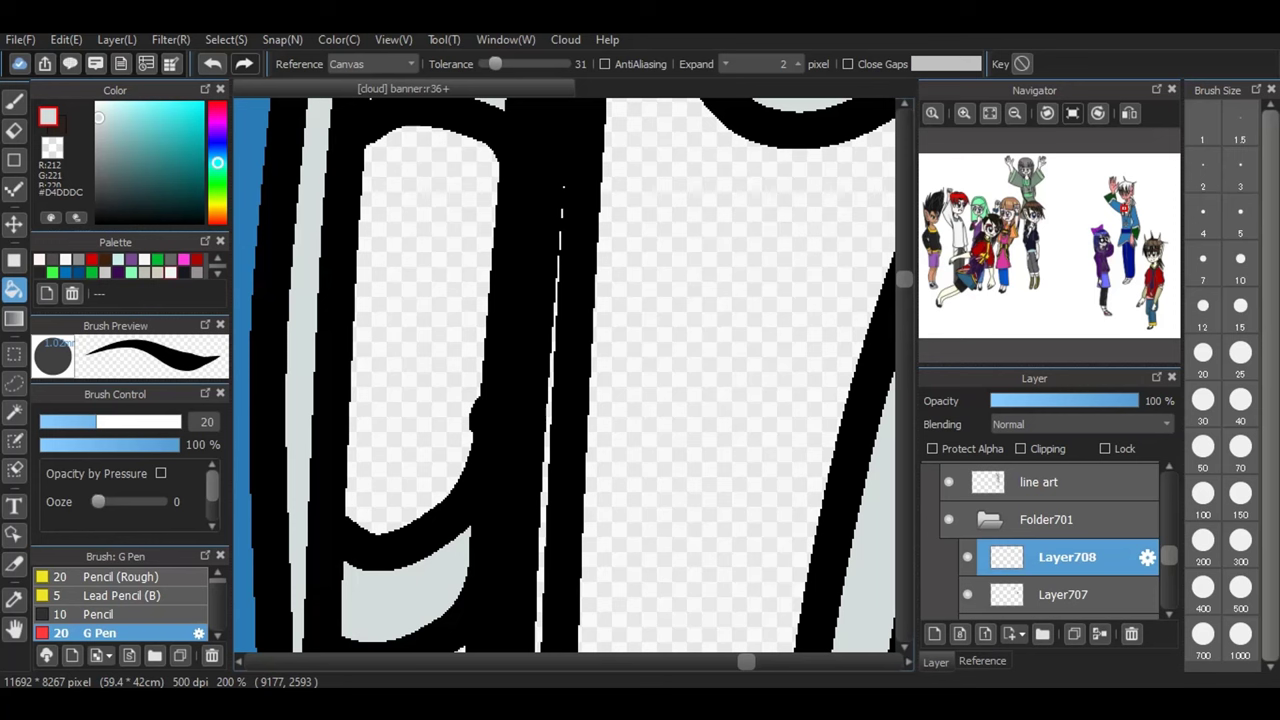
left_click(542, 548)
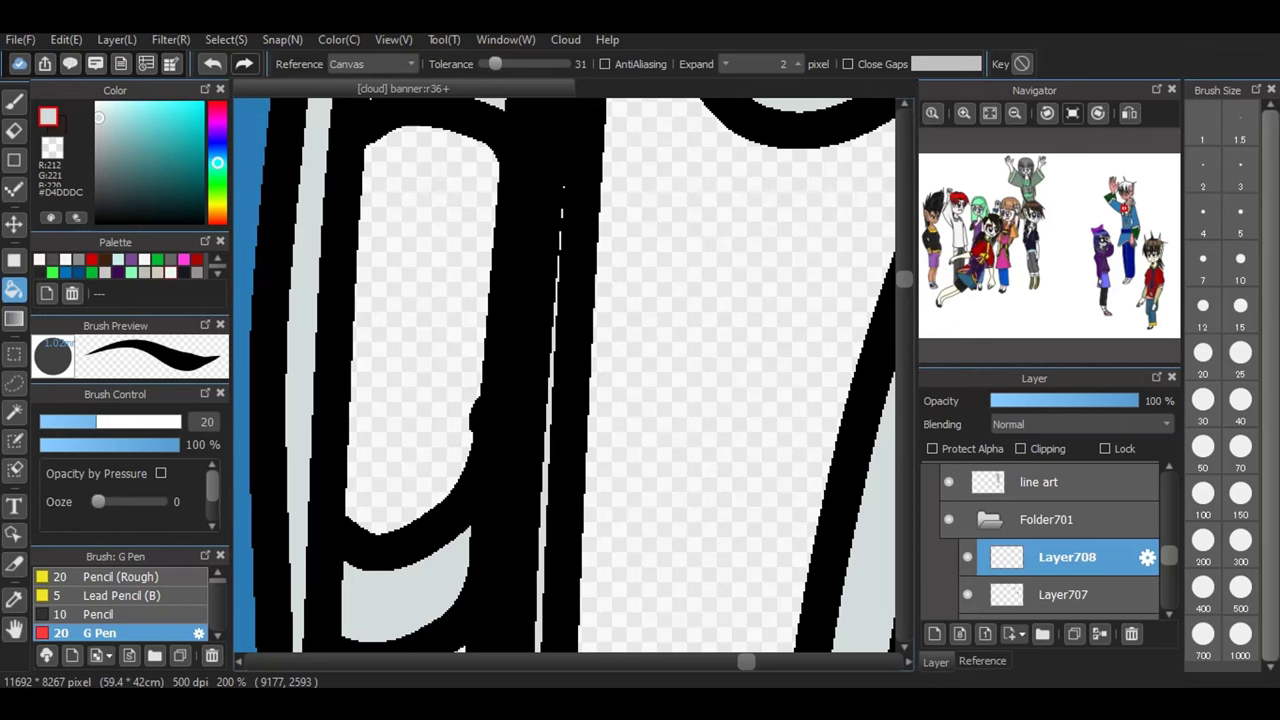
- Set the fill tolerance to 94 and examine the tiny unfilled gaps between the black strap lines on the vest
mouse_move(495, 64)
left_mouse_down()
mouse_move(531, 64)
mouse_move(513, 63)
left_mouse_up()
left_click(963, 112)
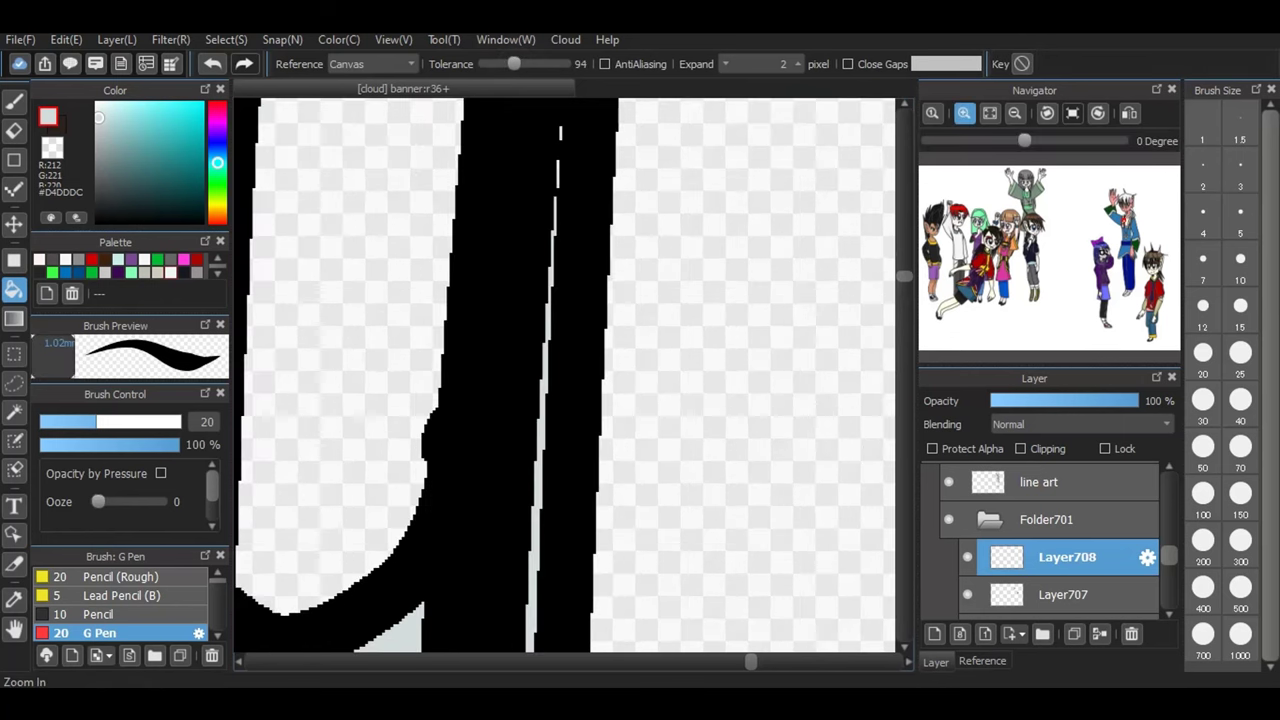
left_click(963, 112)
left_click_drag(1119, 220, 1121, 207)
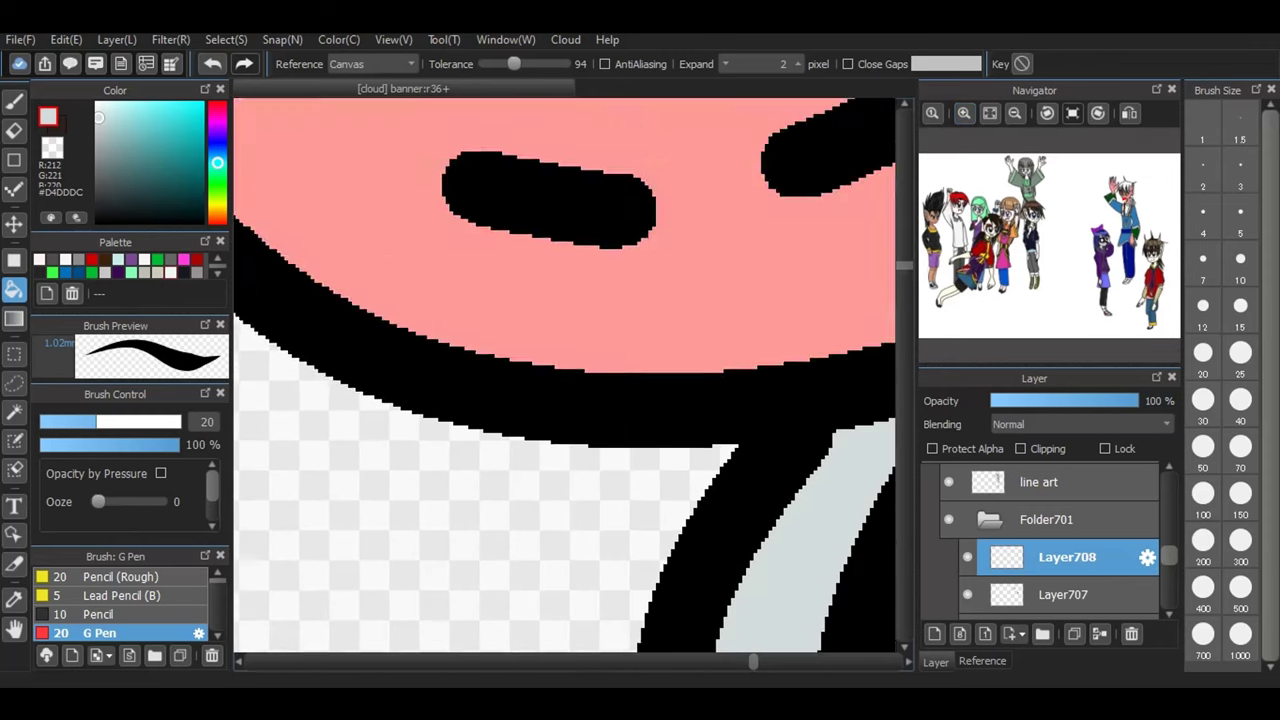
scroll(563, 364, "down", 6)
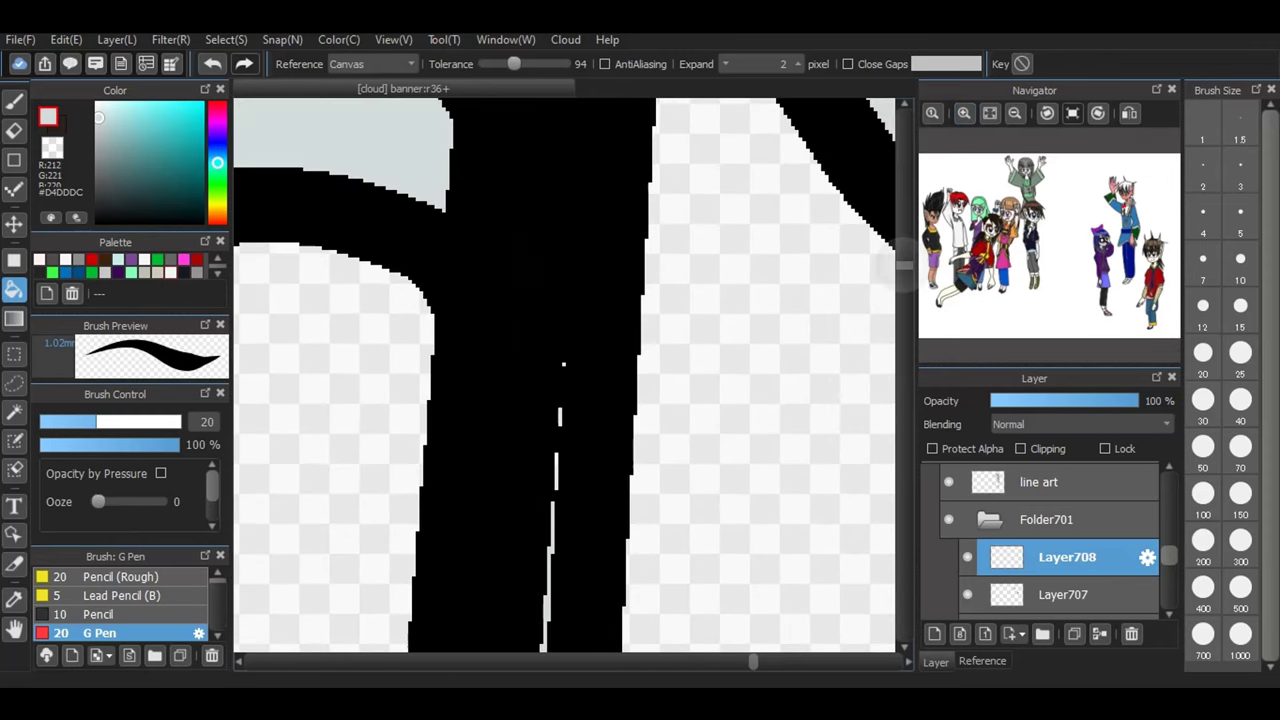
scroll(563, 364, "down", 4)
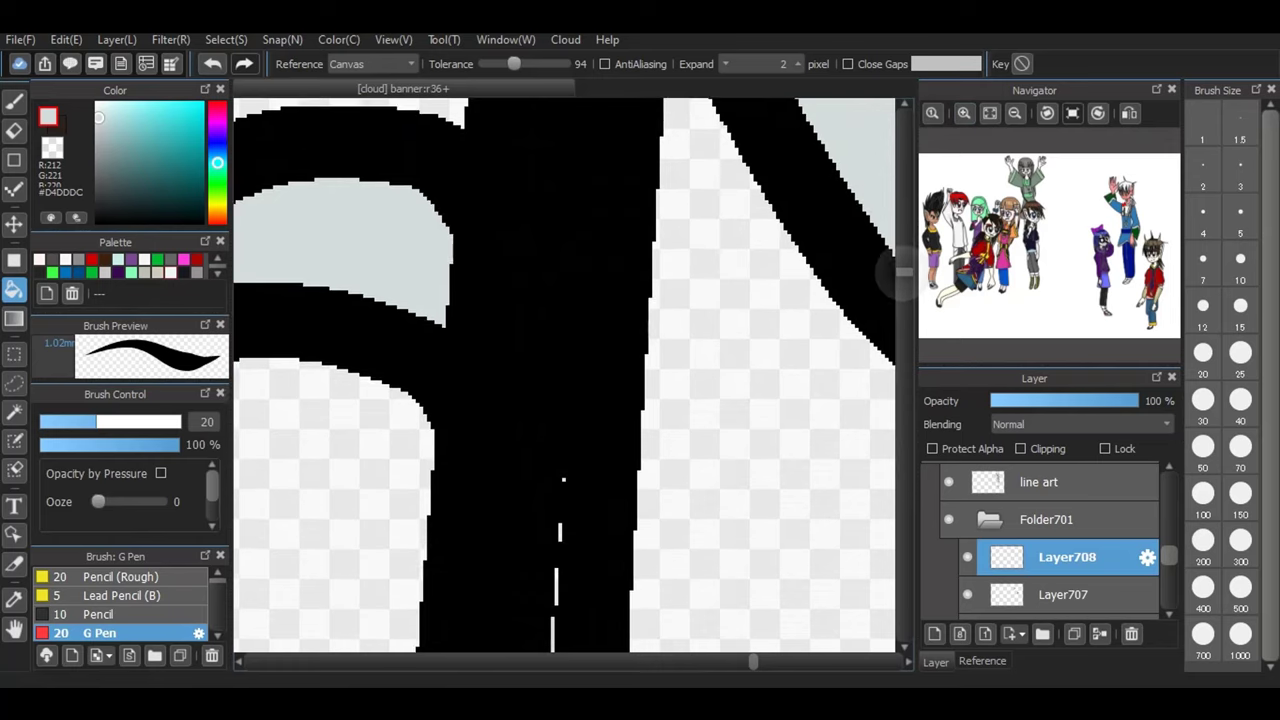
scroll(563, 480, "up", 5)
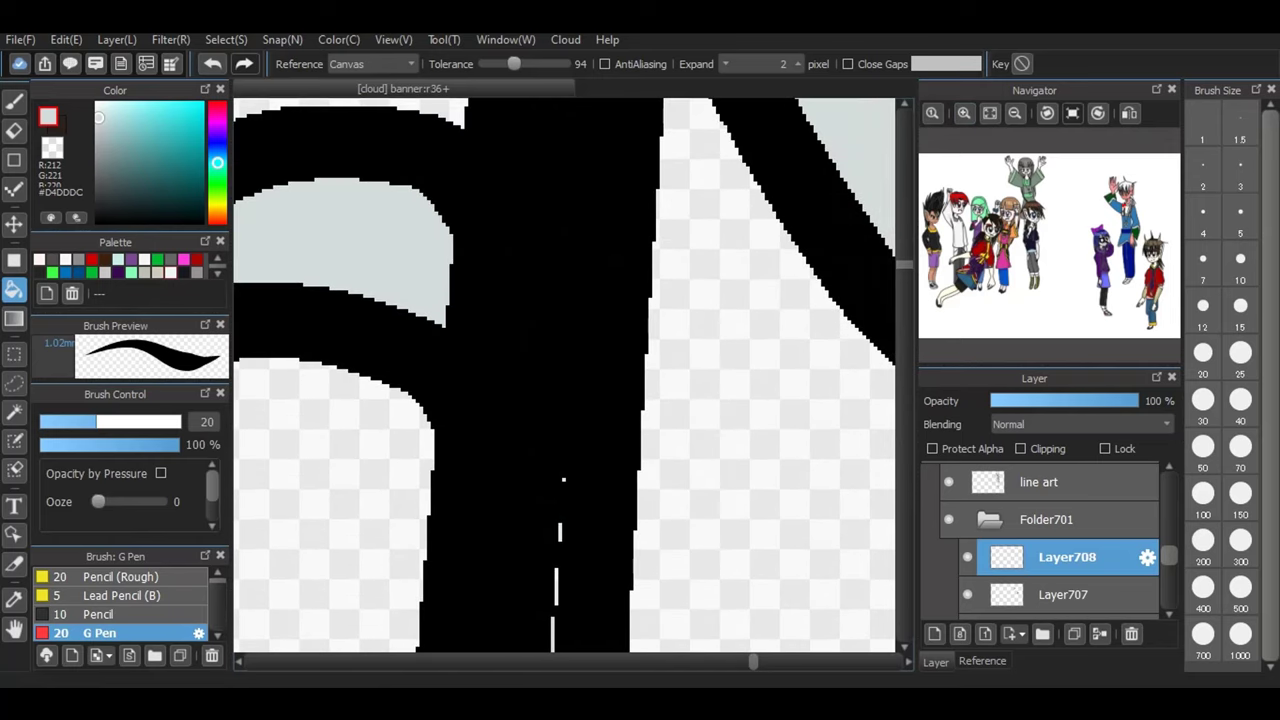
left_click(964, 113)
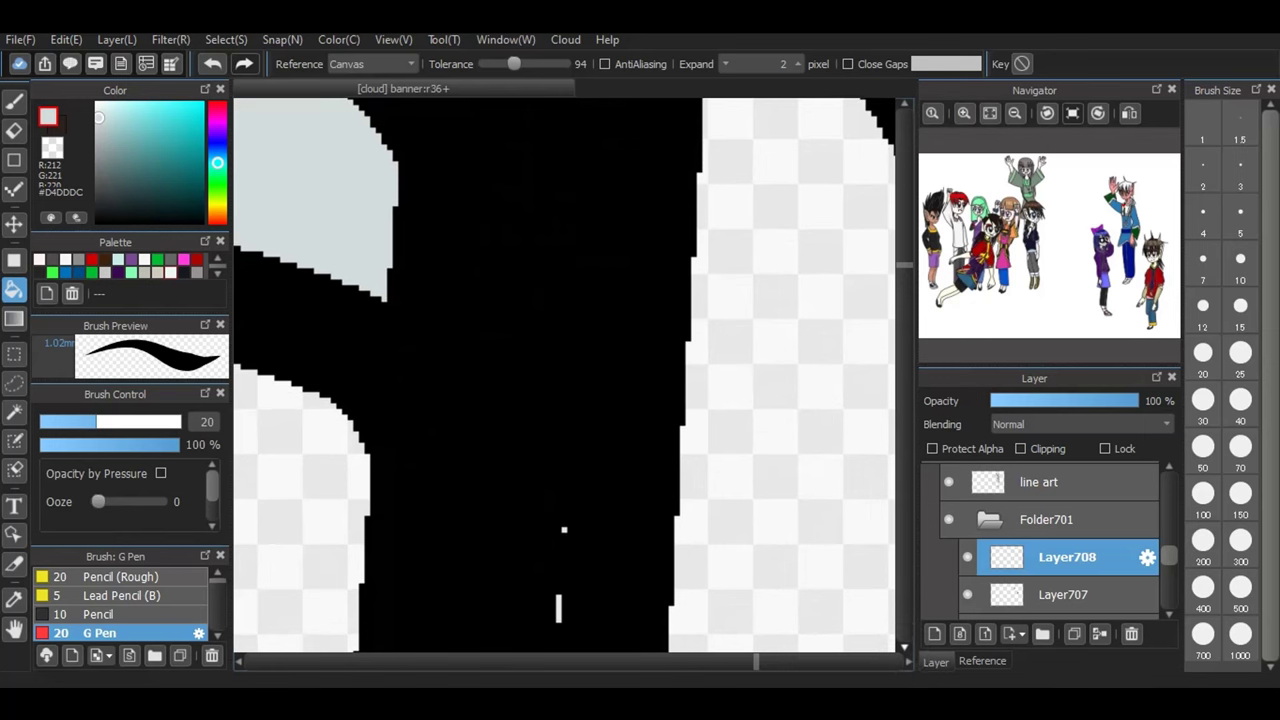
scroll(563, 375, "up", 3)
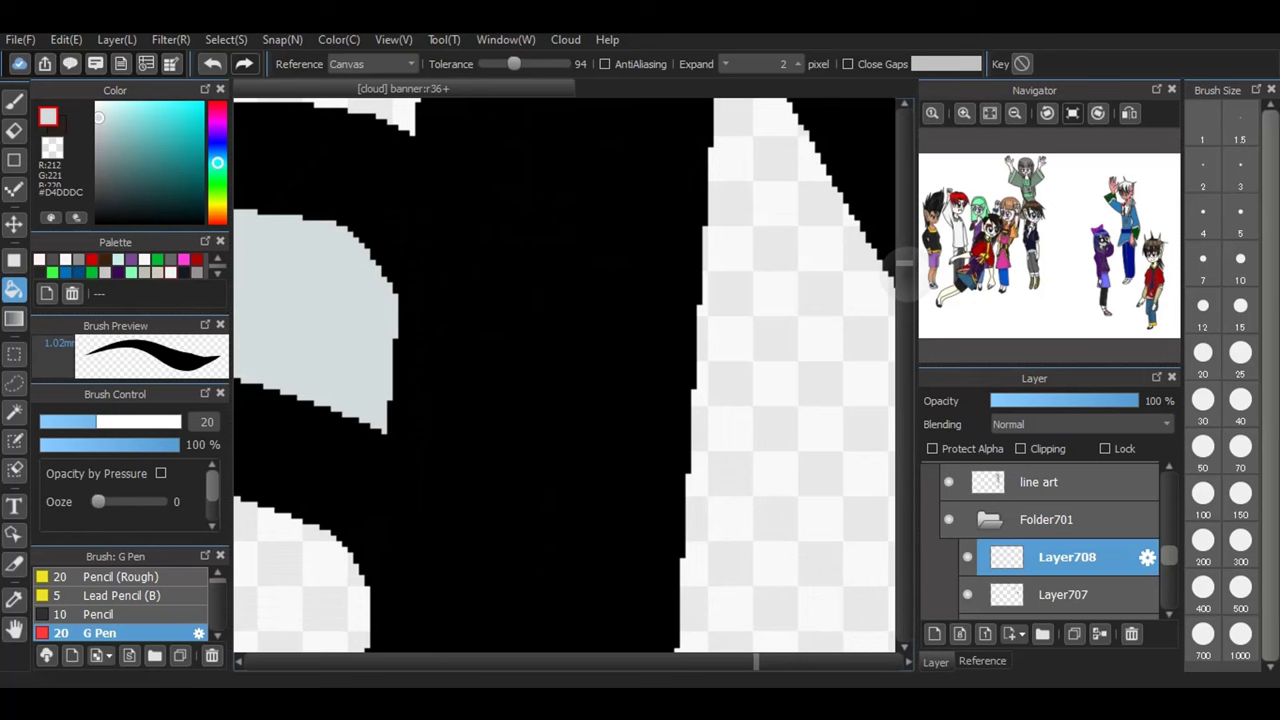
left_click(1014, 112)
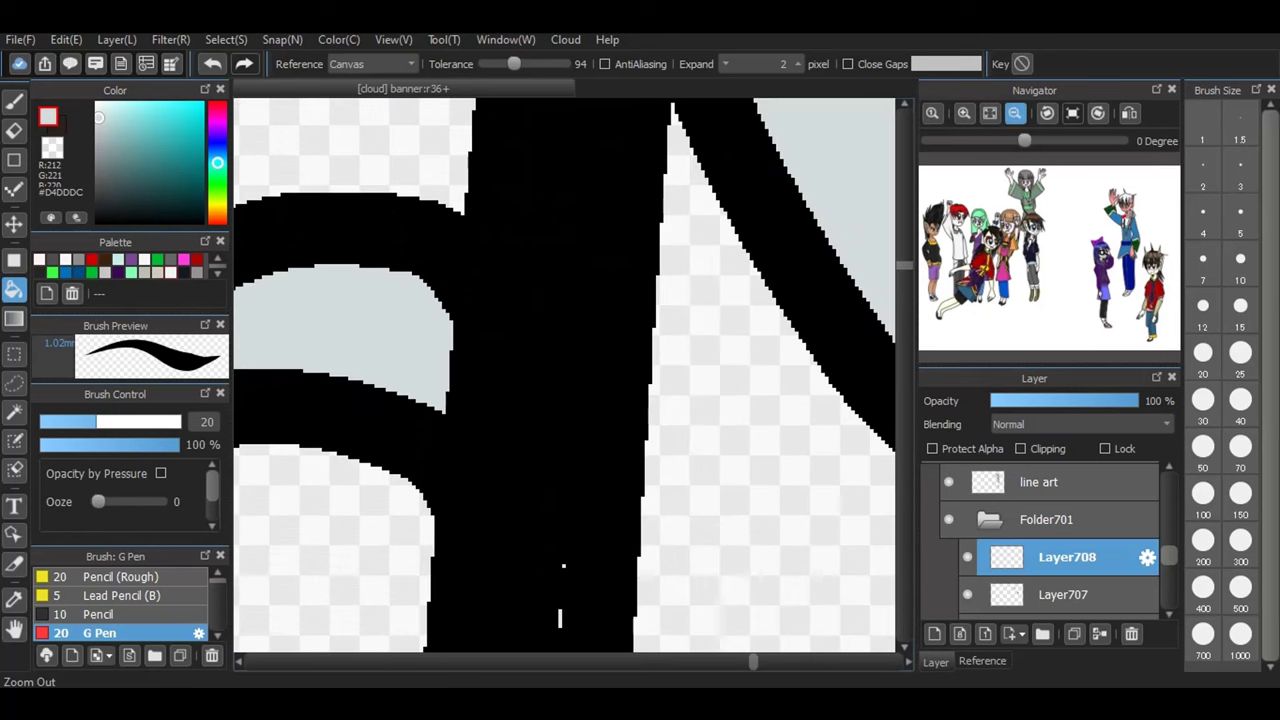
left_click(1014, 112)
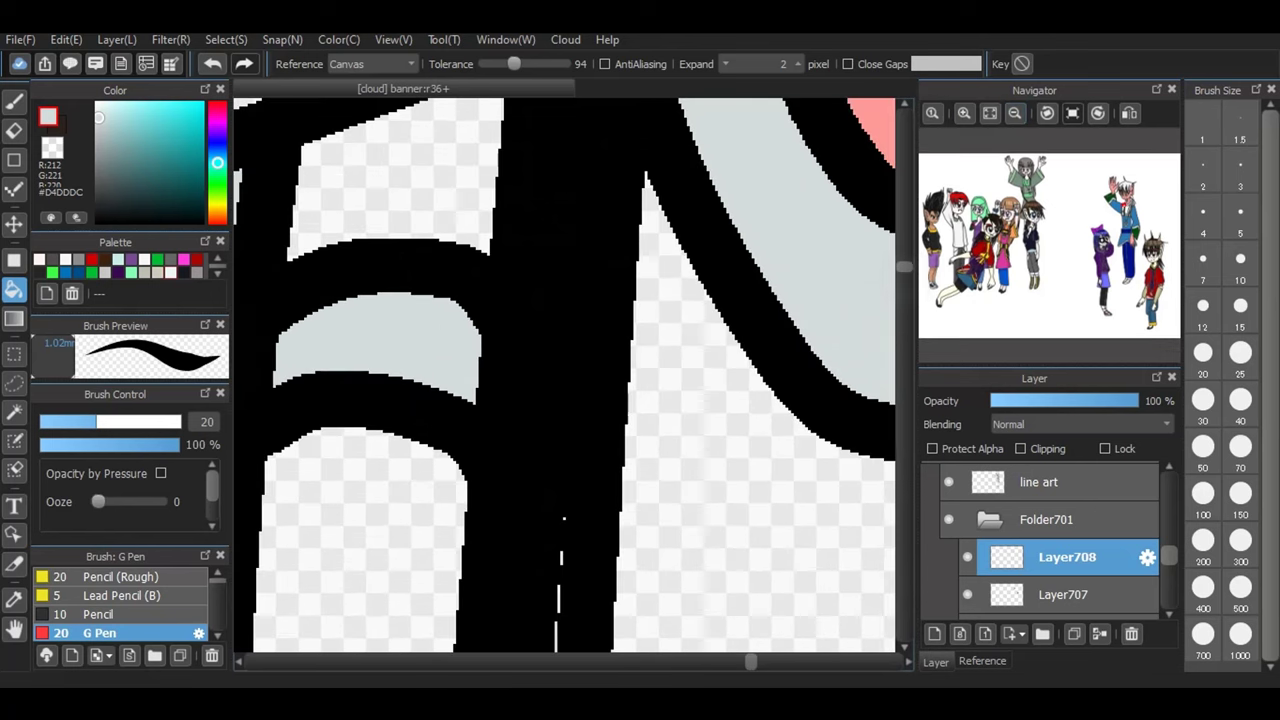
mouse_move(904, 281)
left_mouse_down()
mouse_move(904, 302)
mouse_move(904, 257)
left_mouse_up()
scroll(563, 375, "down", 5)
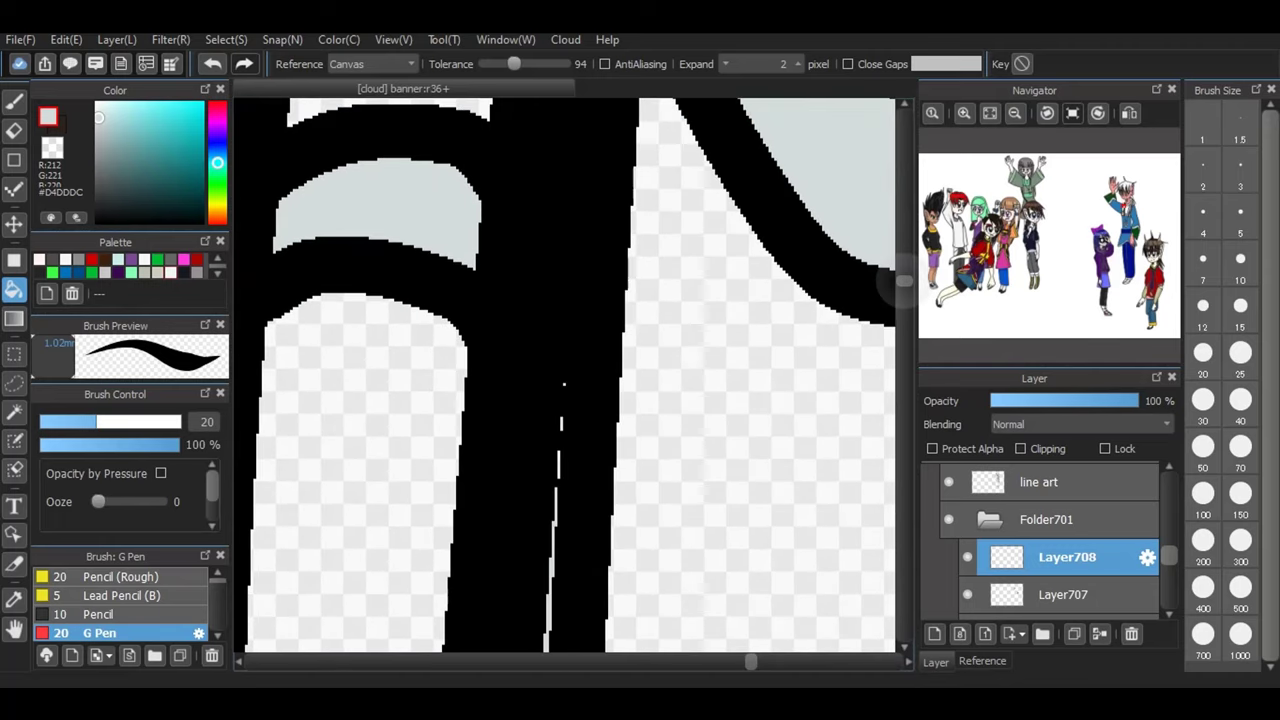
- Set the fill tolerance to 25 and fill a tiny gap between the black strap lines with light grey #D4DDDC
left_click(964, 113)
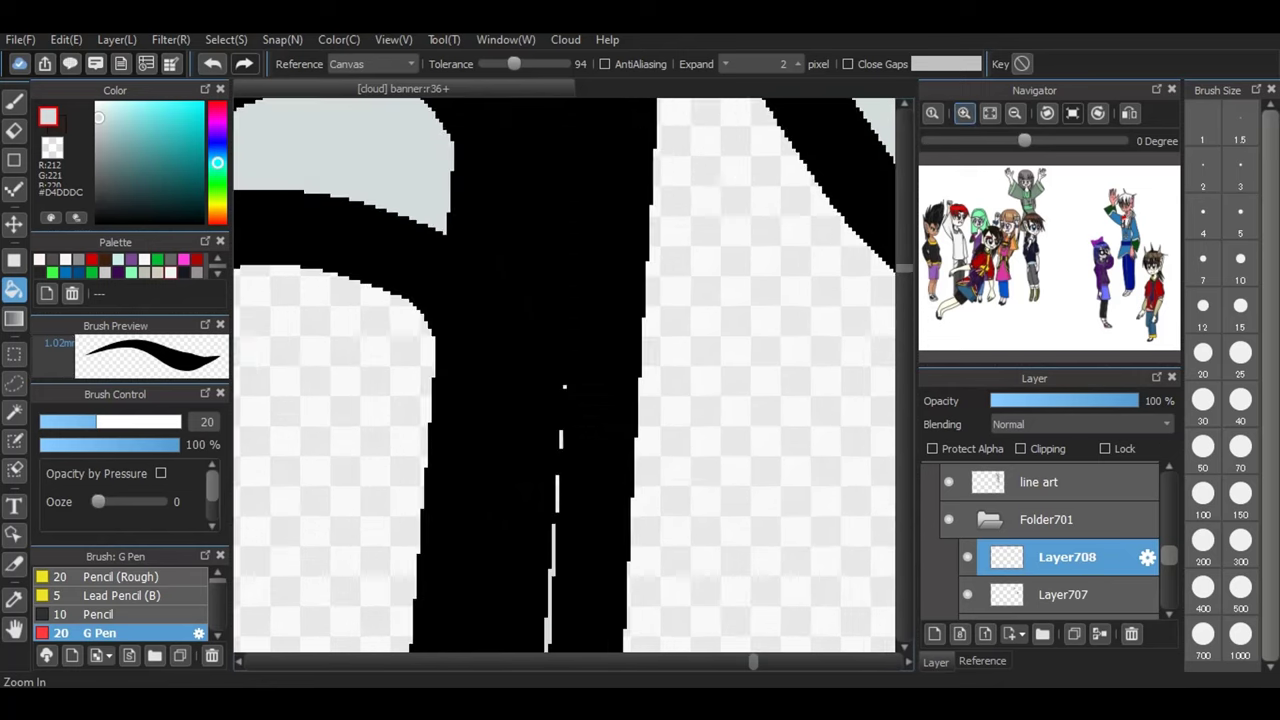
key("ctrl+plus")
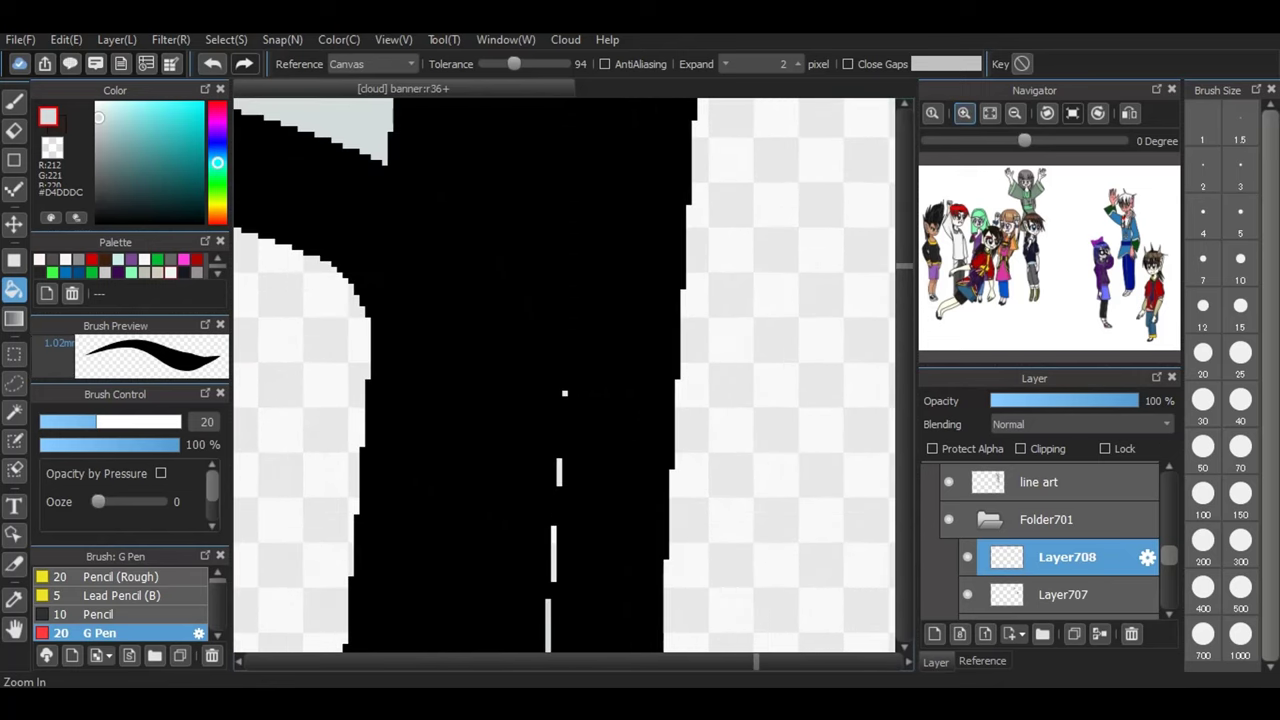
left_click_drag(514, 64, 493, 64)
left_click(552, 578)
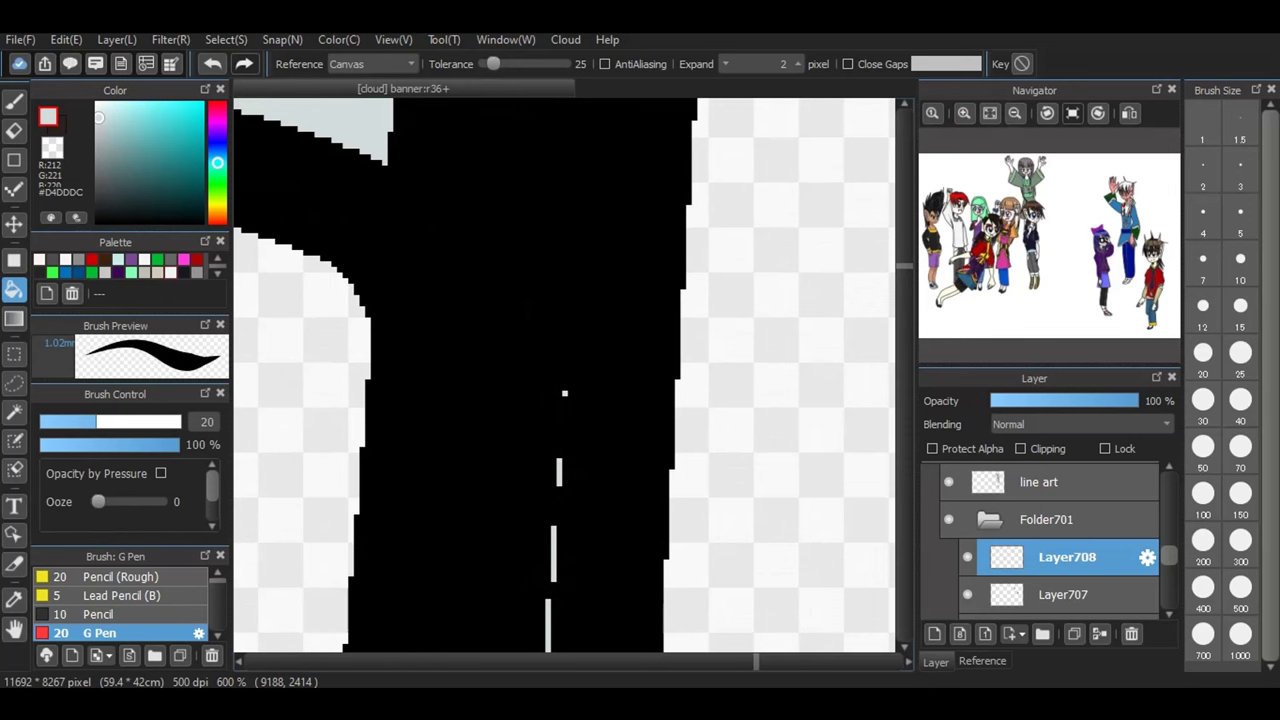
- Fill the small leftover piece of the upper band on the vest's right-hand strap with light grey #D4DDDC
left_click(1014, 112)
left_click(1014, 112)
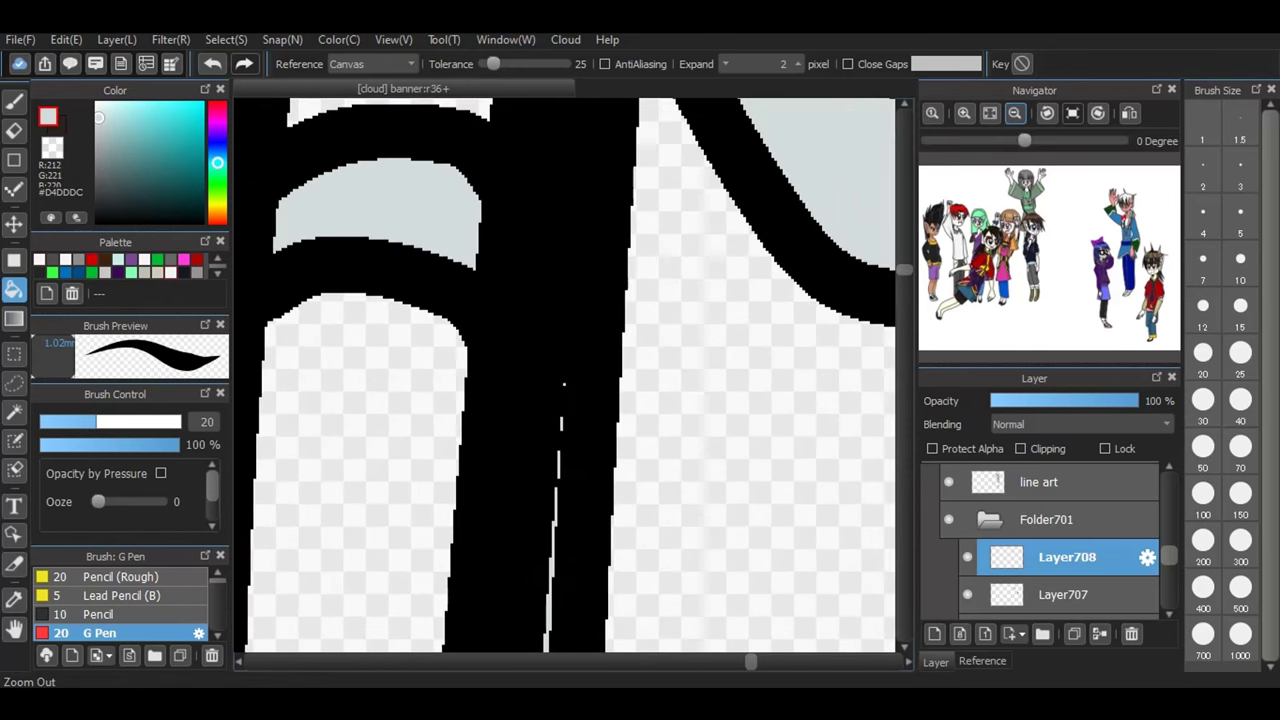
left_click(1015, 113)
left_click(1015, 113)
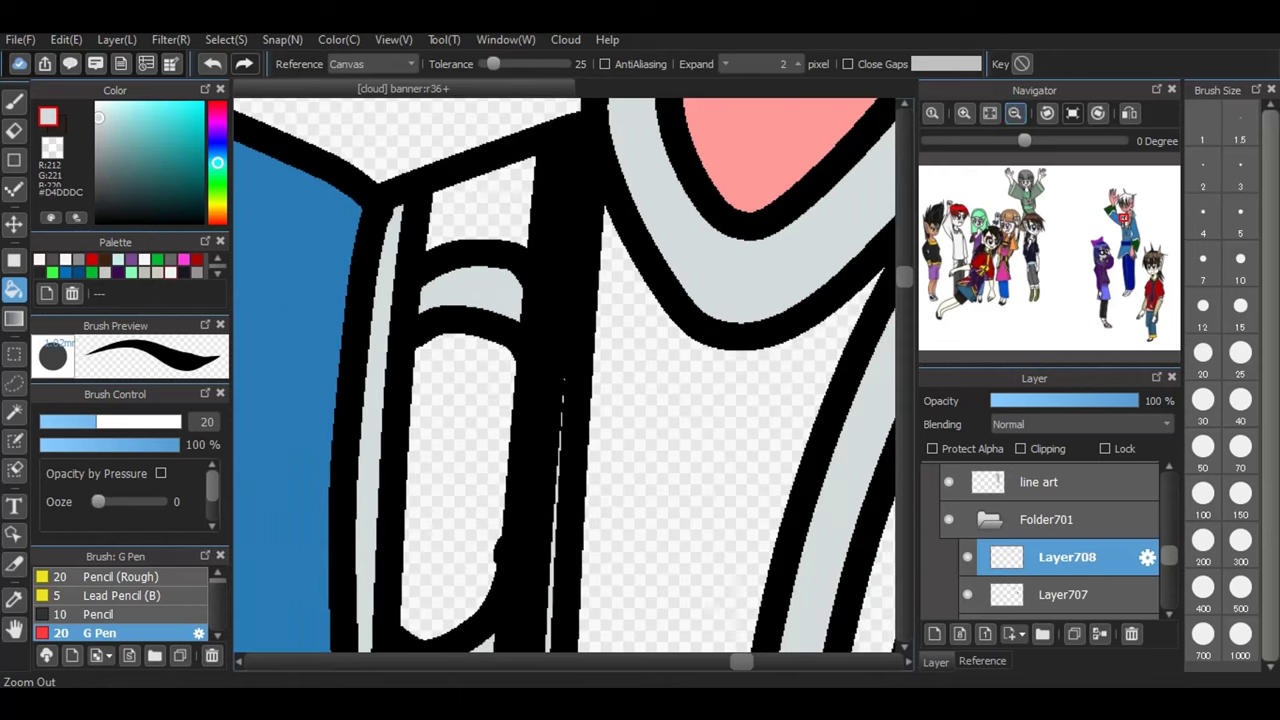
left_click(1014, 112)
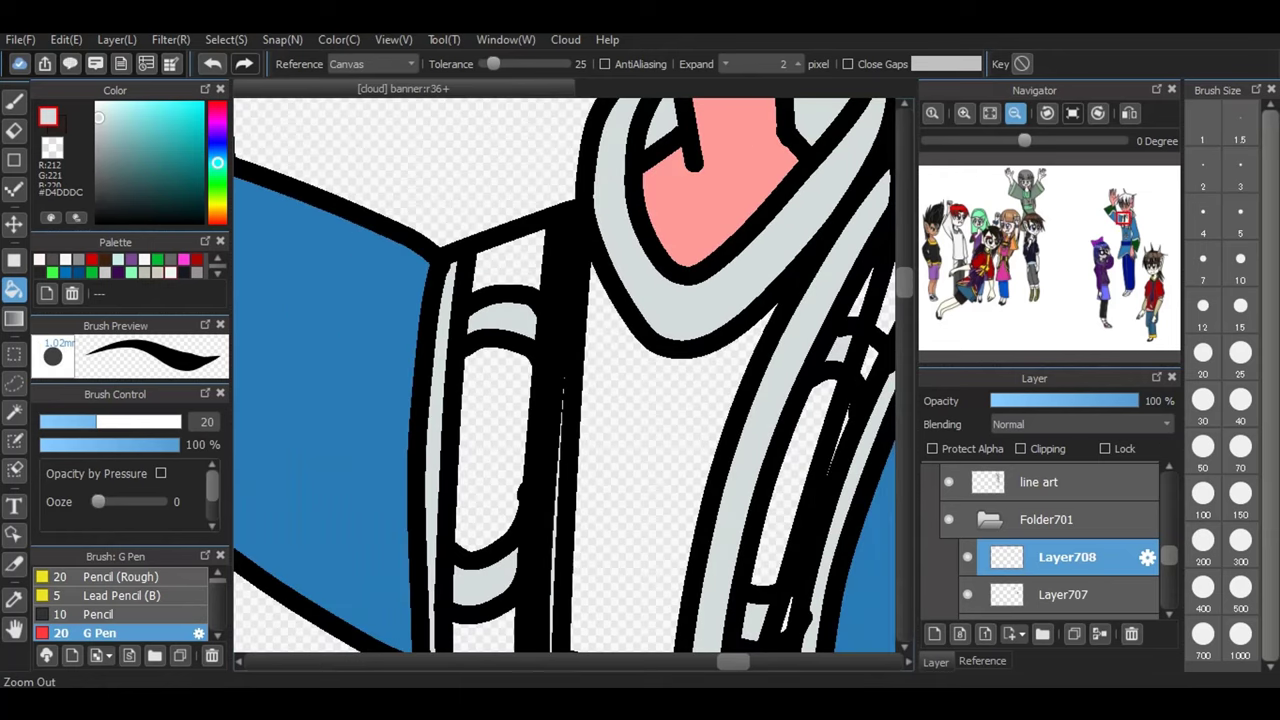
left_click(1014, 112)
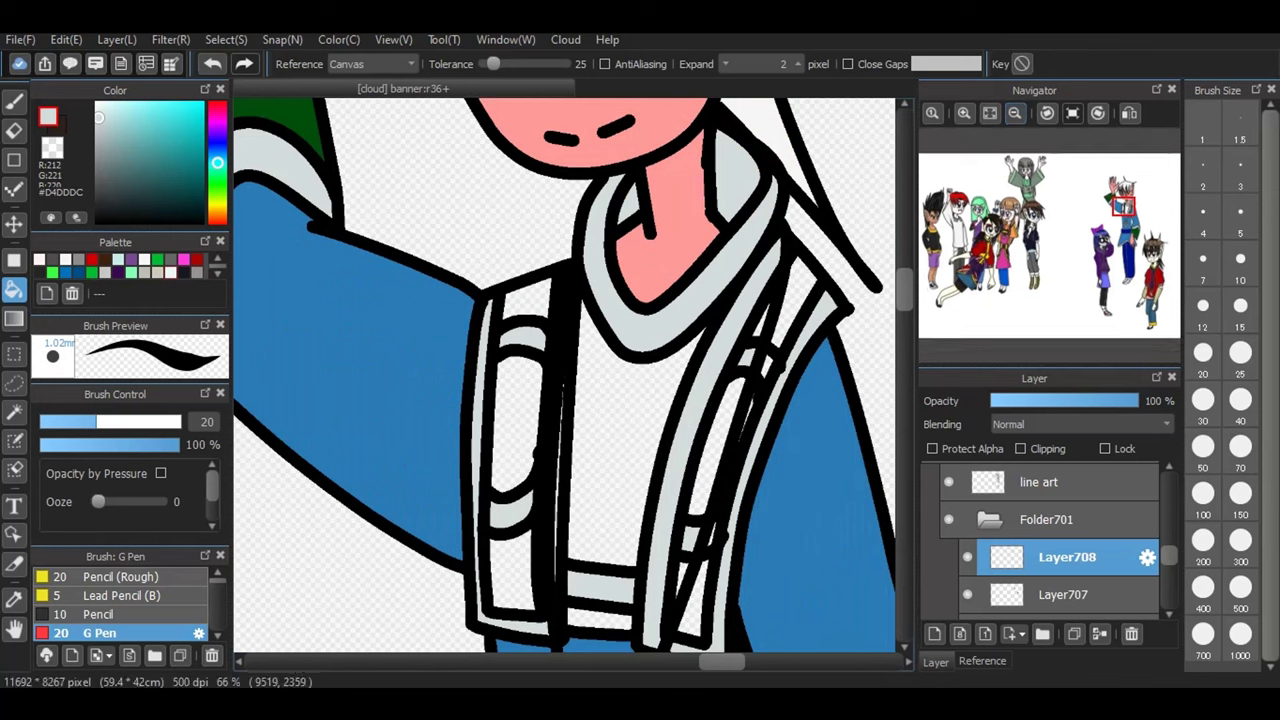
left_click(768, 366)
- Fill the lower parts of both shoes and both ankle bands below the blue trousers with light grey #D4DDDC
left_click_drag(904, 289, 904, 460)
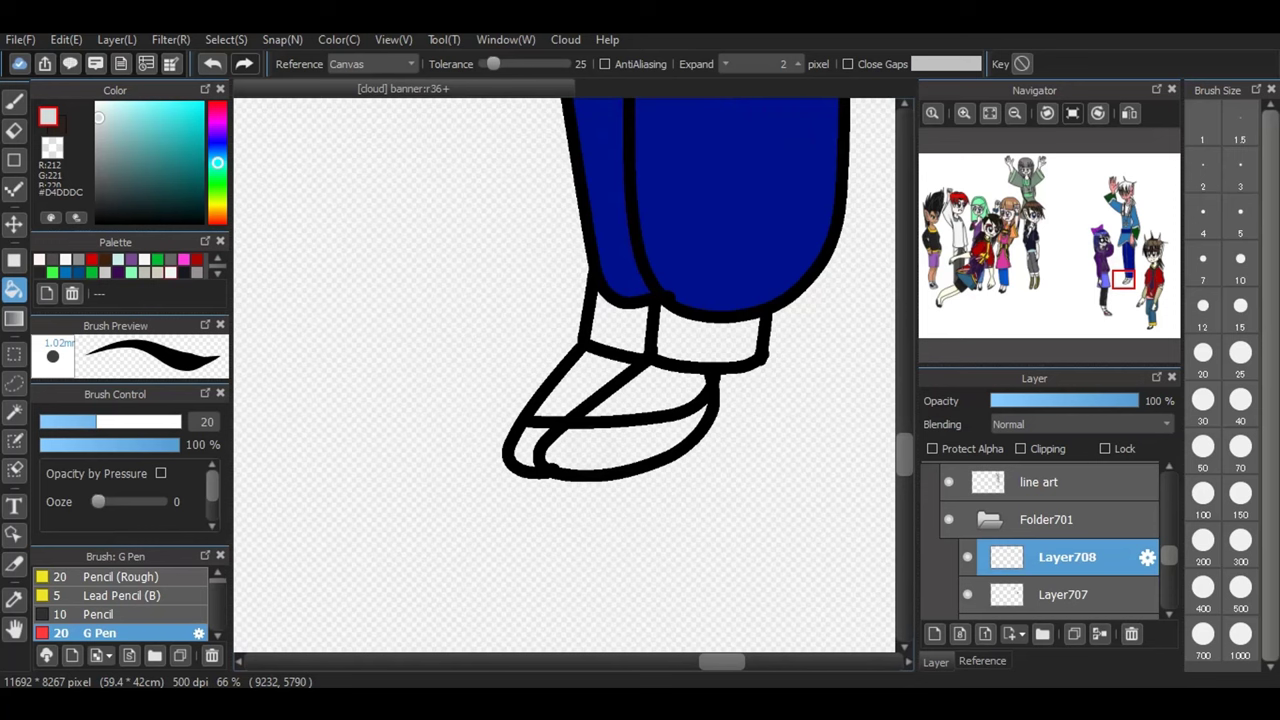
left_click(616, 447)
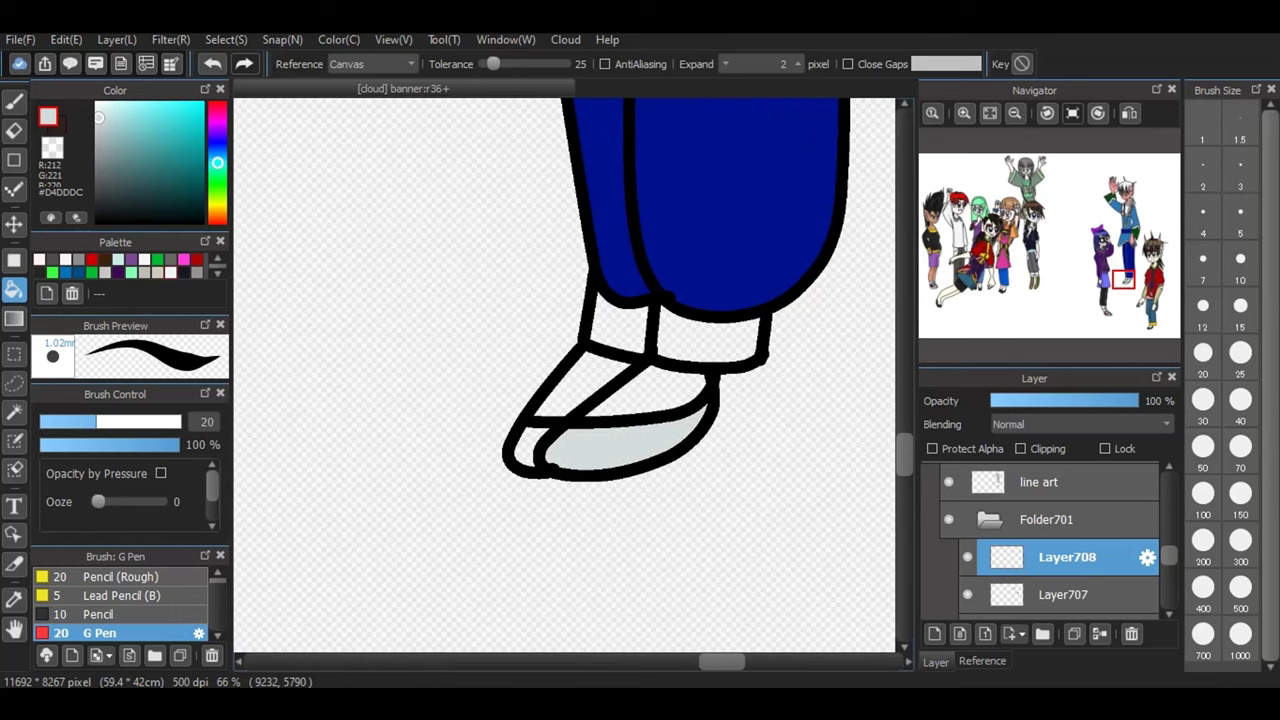
left_click(526, 451)
mouse_move(579, 706)
left_click(686, 600)
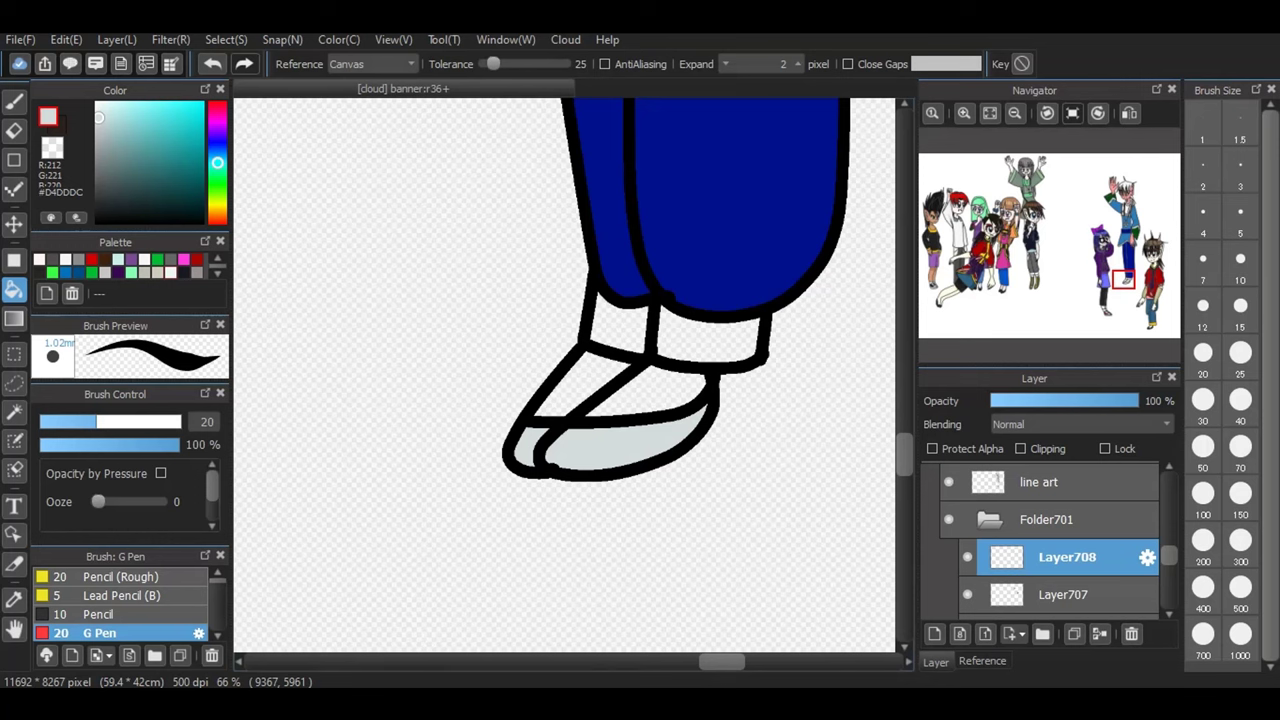
left_click(708, 336)
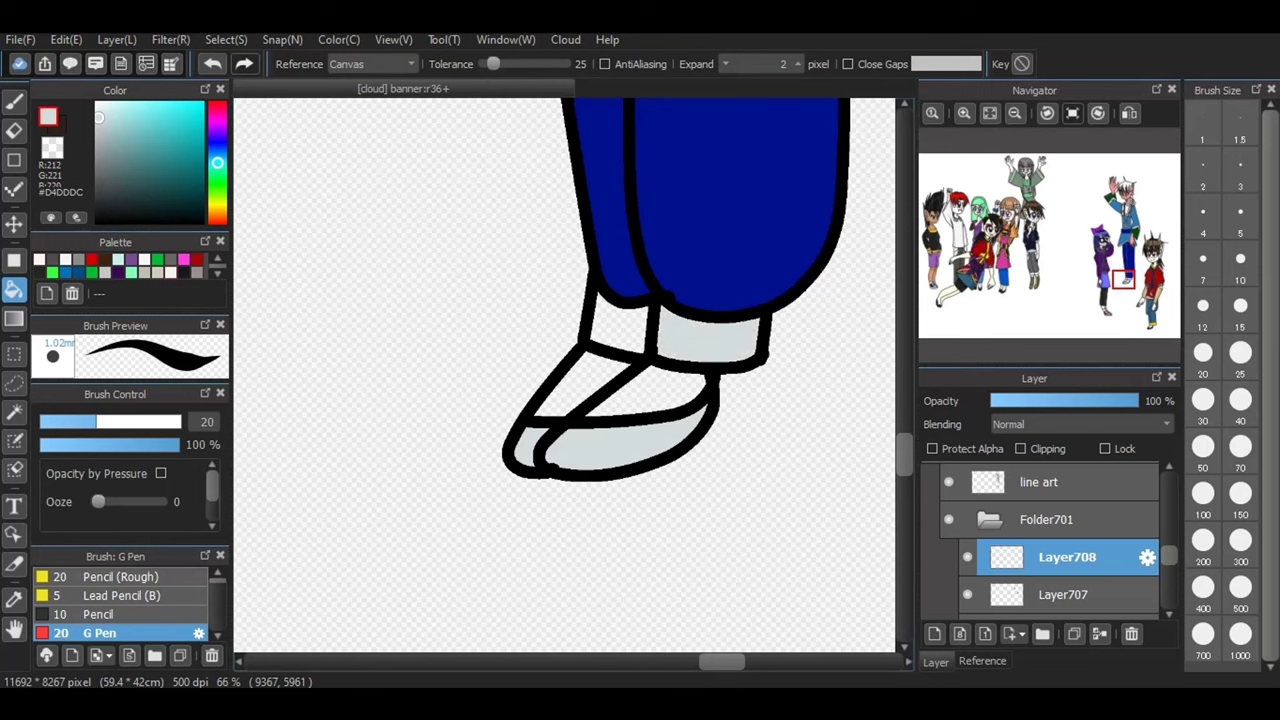
left_click(618, 326)
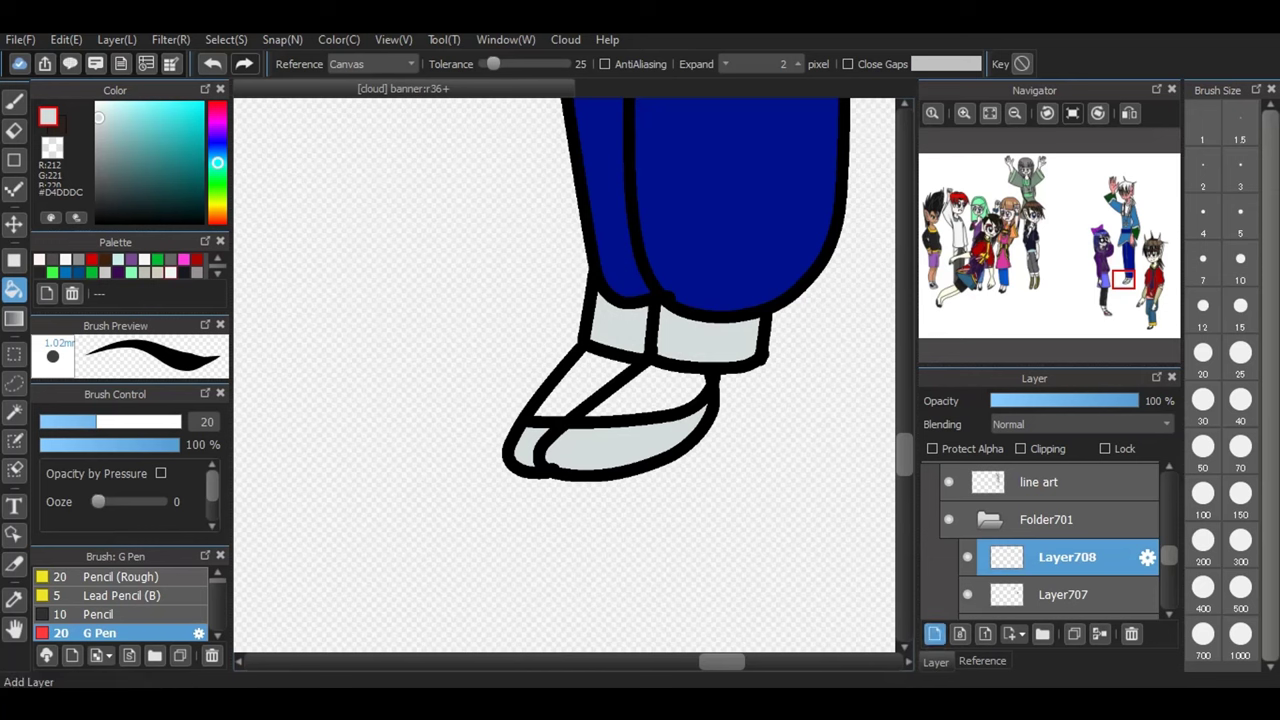
- Add a new layer and fill the upper sections of both shoes with dark grey #242424
left_click(934, 633)
scroll(120, 265, "down", 1)
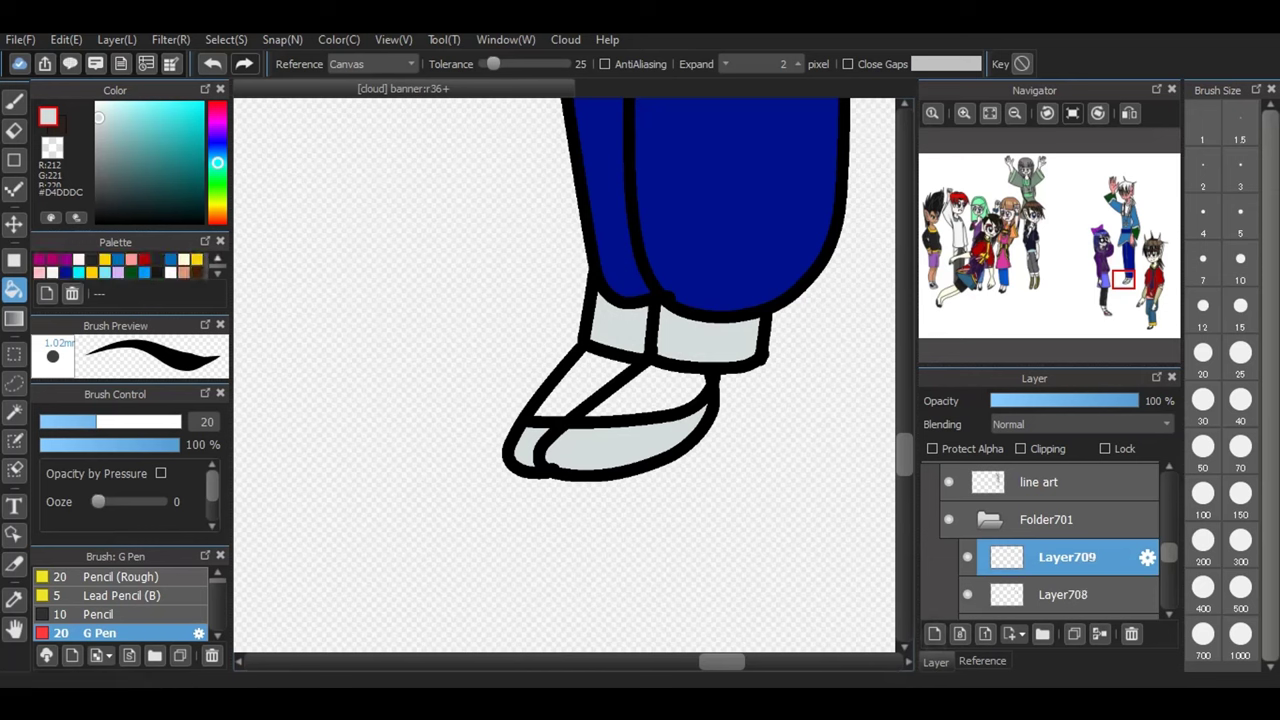
left_click(157, 260)
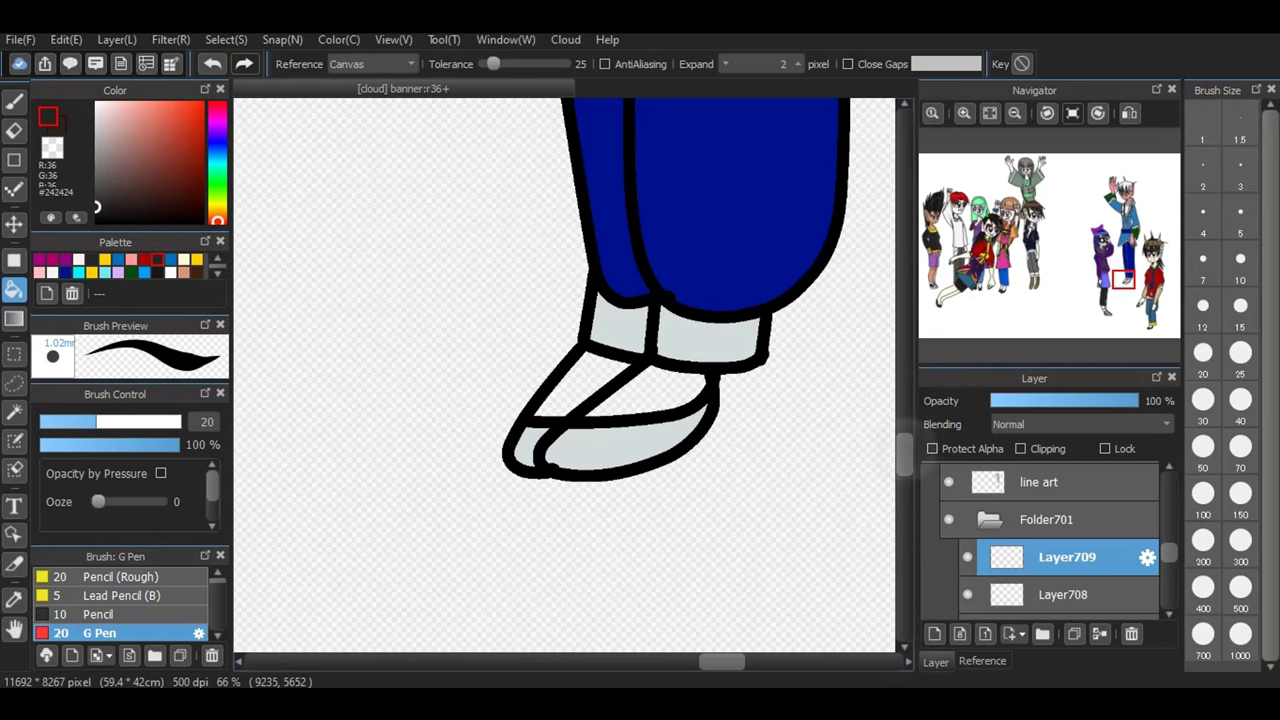
left_click(585, 385)
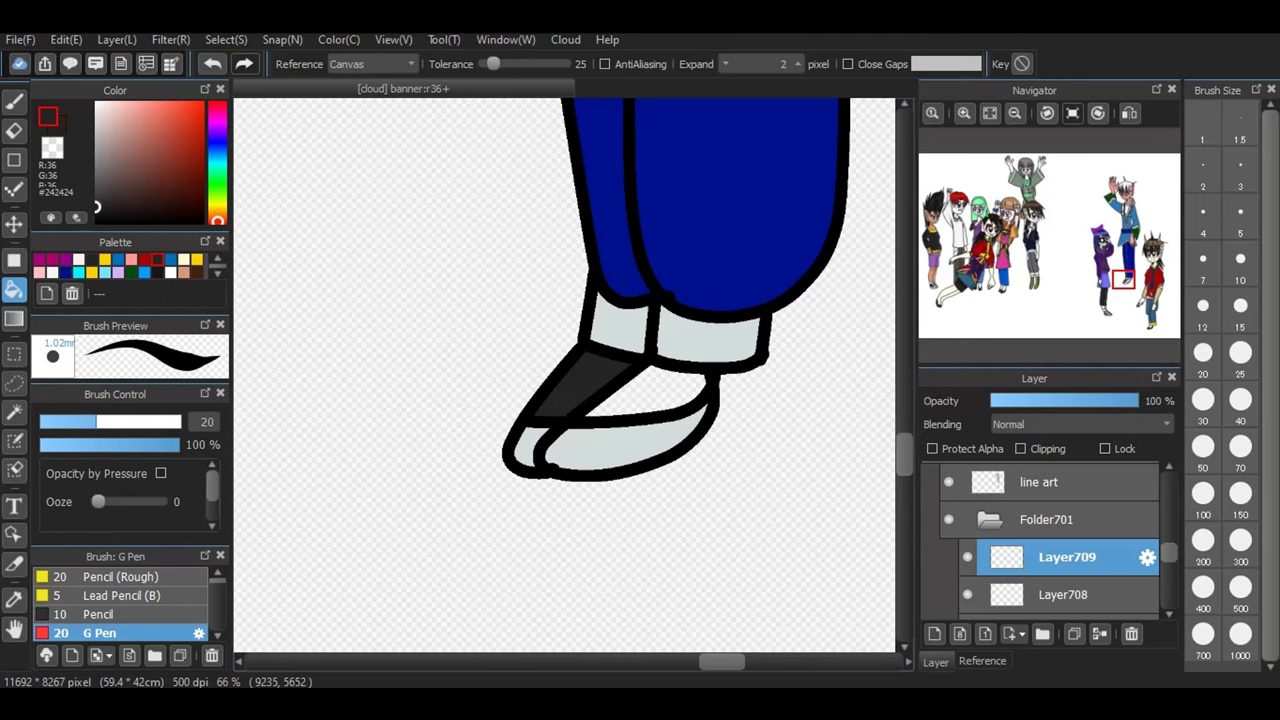
left_click(645, 396)
- Fill the bottom panels on both sides of the vest with dark grey #242424
scroll(700, 415, "down", 1)
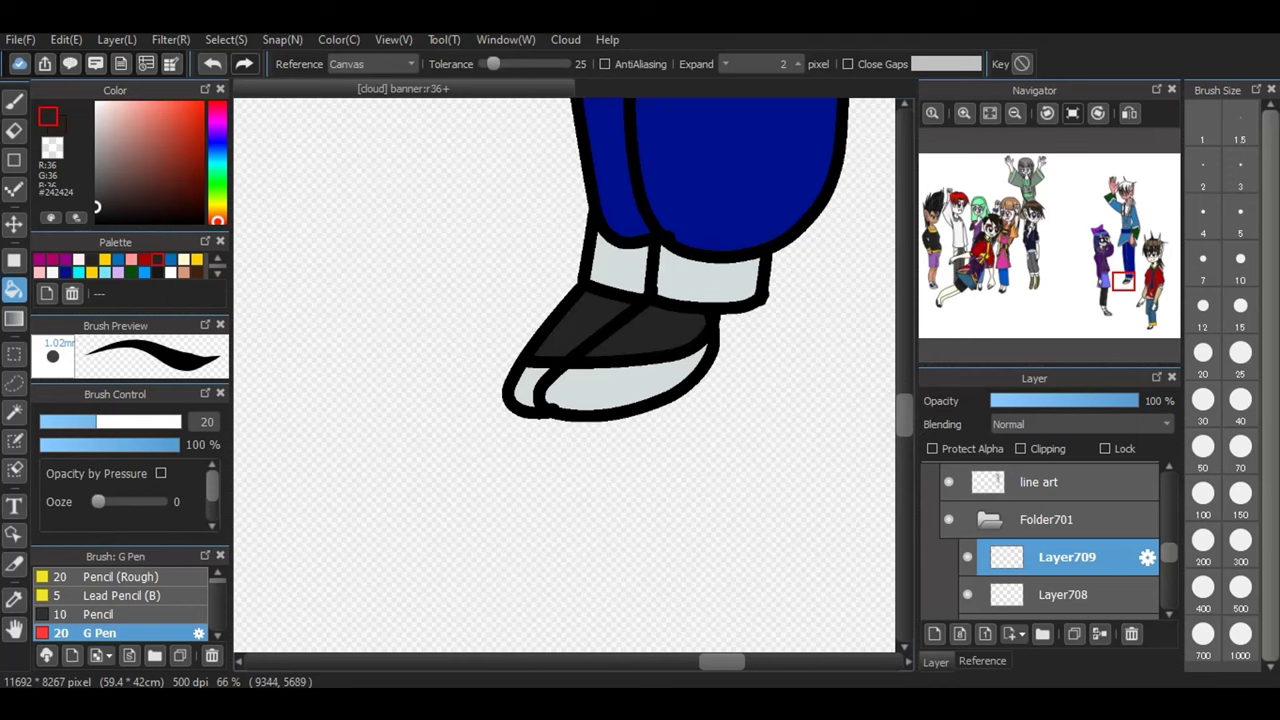
scroll(565, 375, "up", 10)
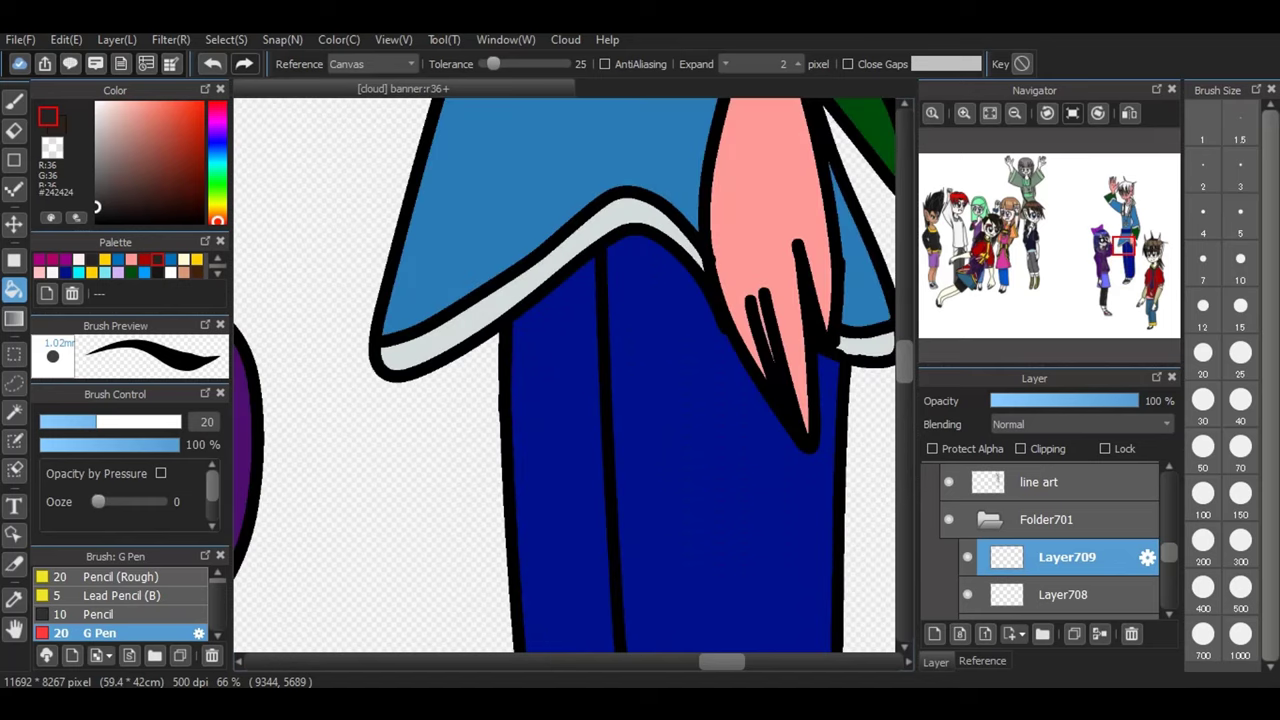
scroll(565, 375, "up", 10)
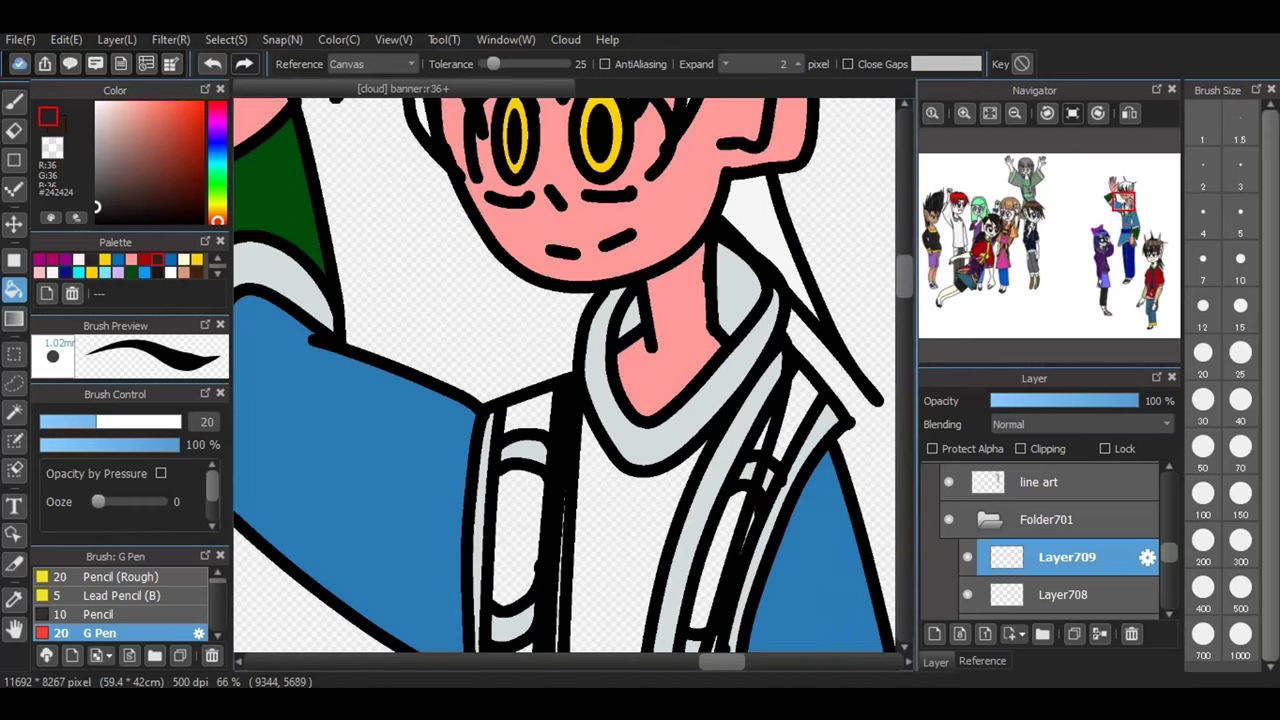
scroll(565, 375, "up", 3)
scroll(565, 375, "down", 3)
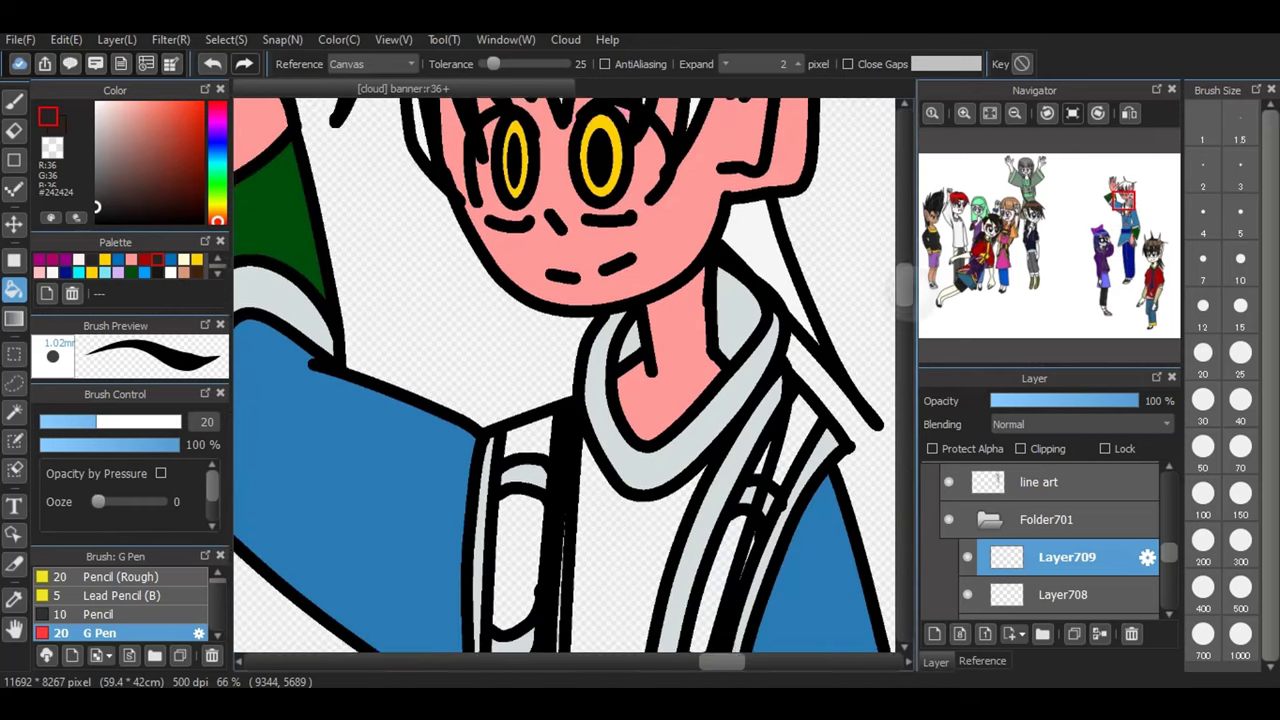
scroll(565, 375, "down", 8)
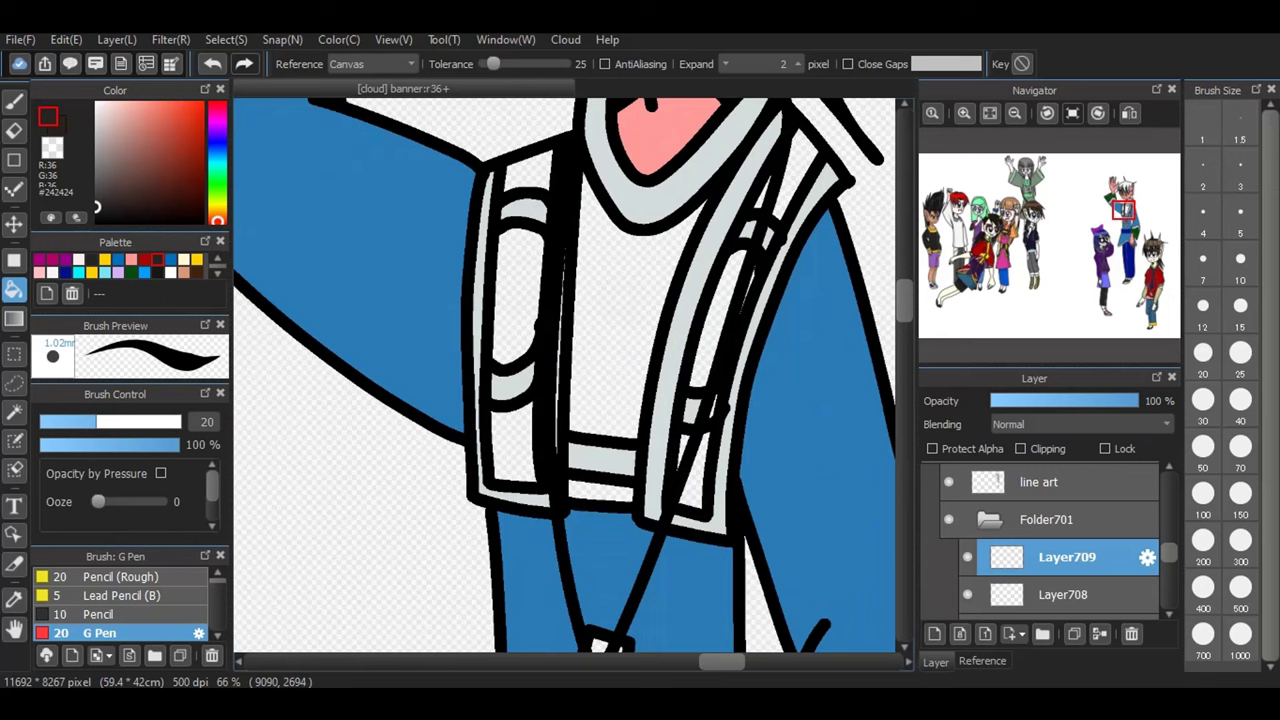
left_click(515, 443)
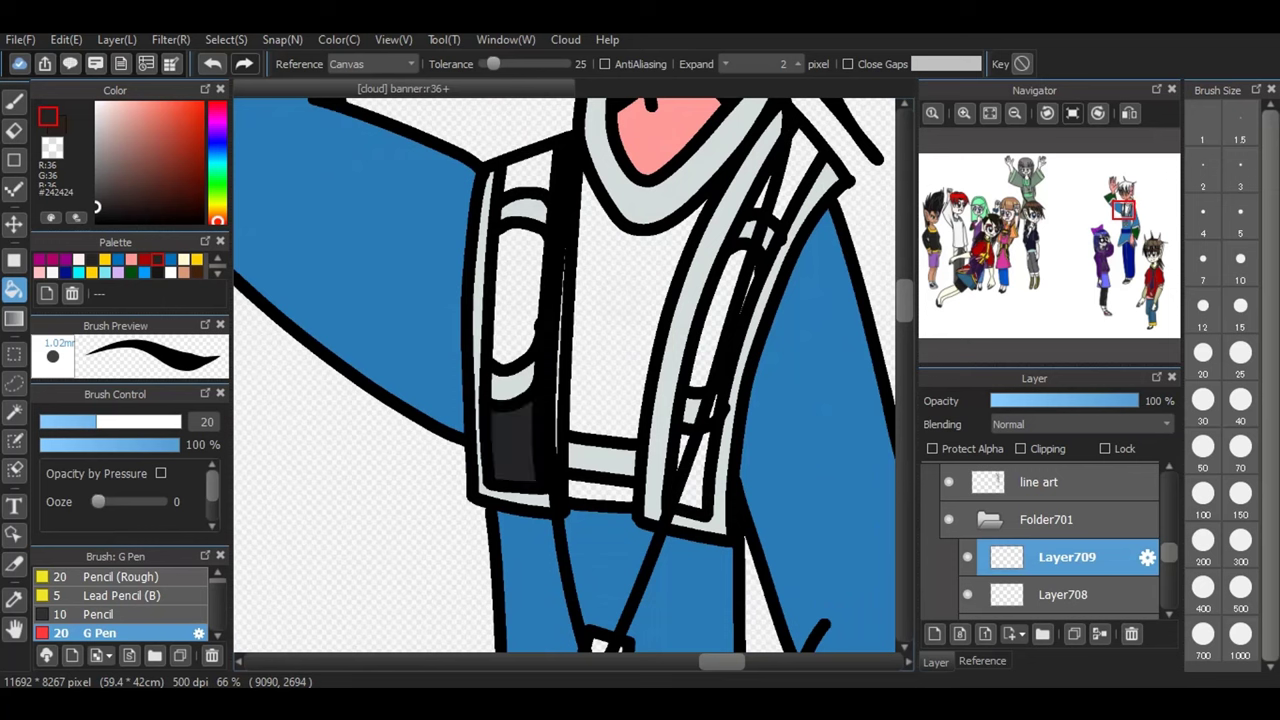
left_click(697, 484)
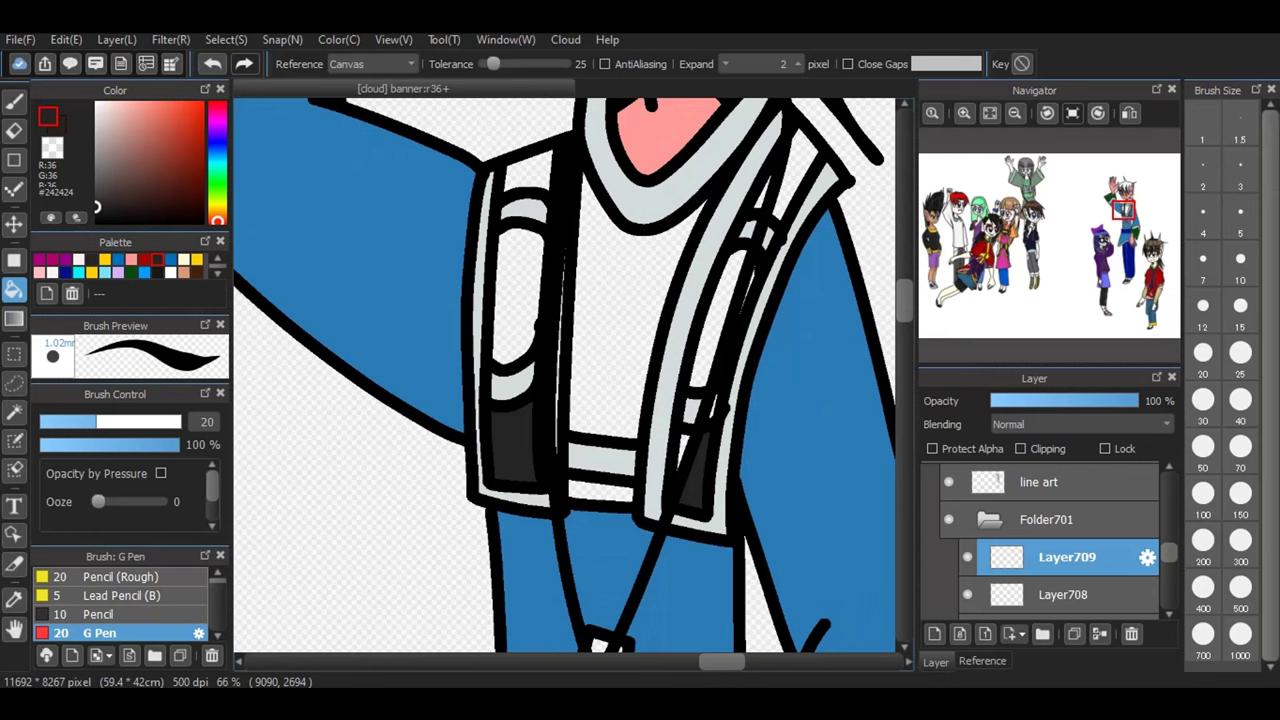
- Fill the middle and top panels of the vest's right-hand side, including their narrow slivers, with dark grey #242424
left_click(719, 322)
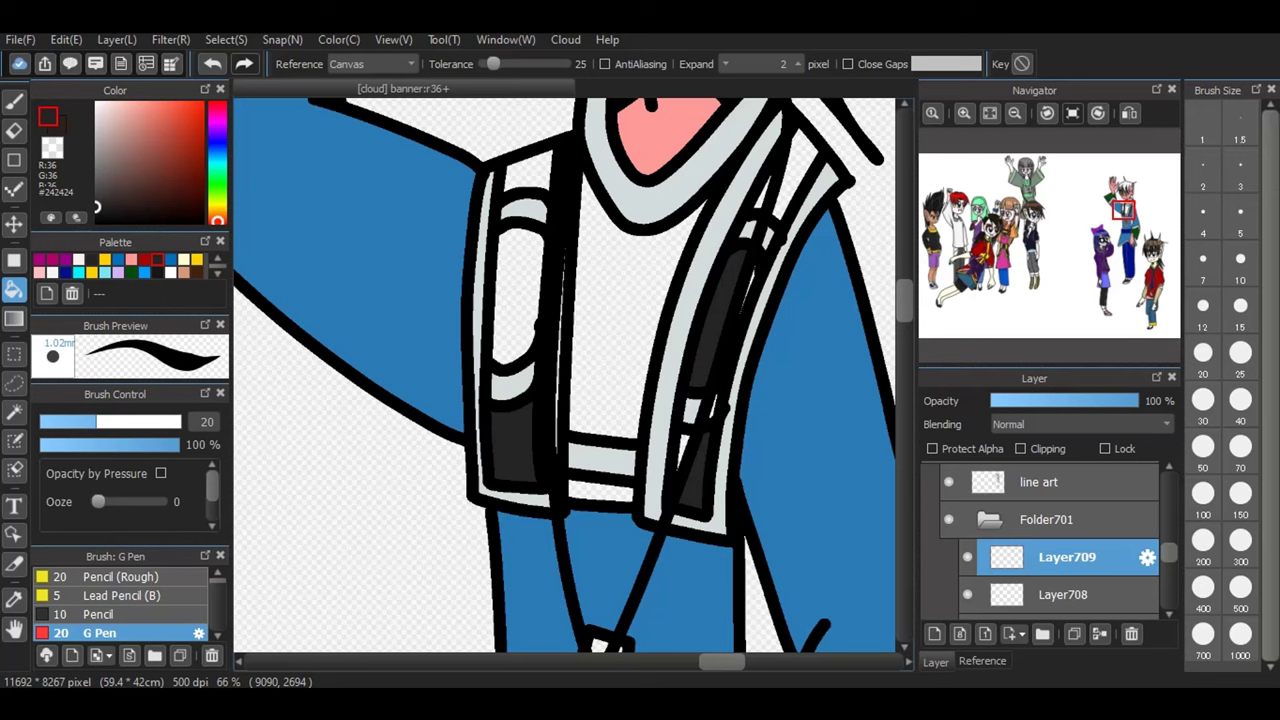
left_click(683, 453)
left_click(799, 166)
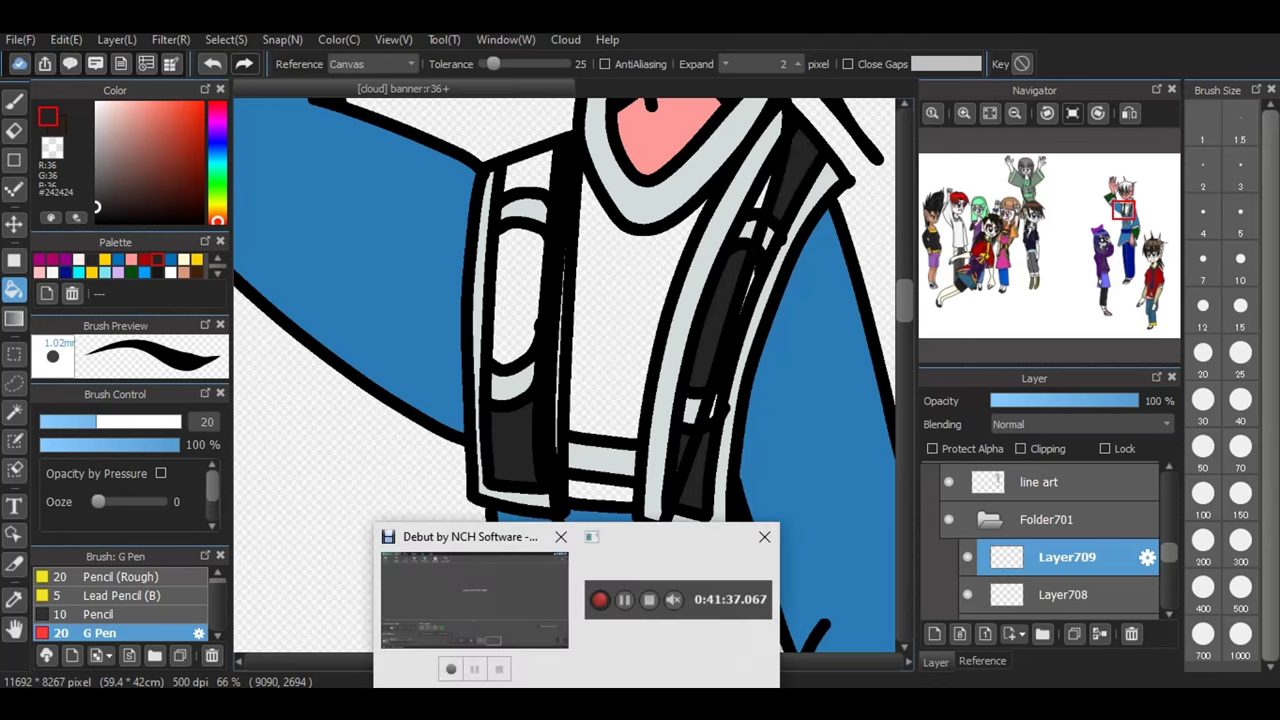
left_click(1077, 60)
left_click(763, 192)
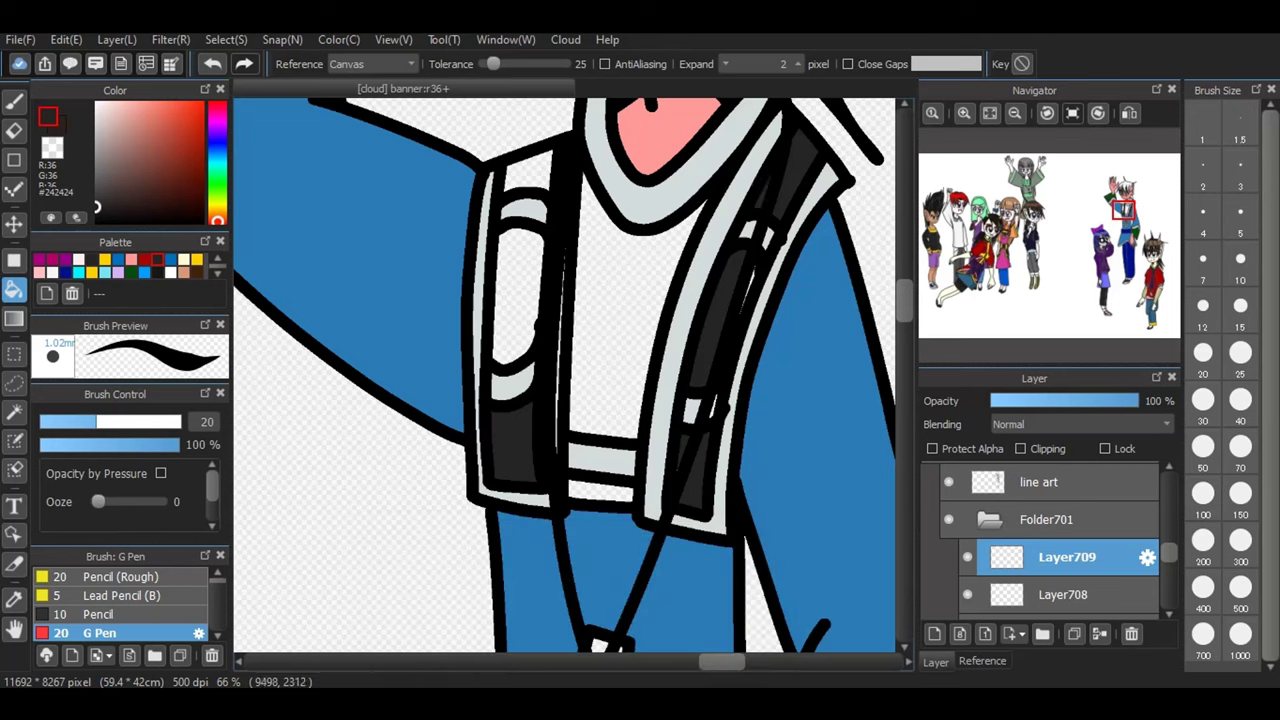
- Fill the vest's left middle and top panels, the central chest area and the strip below the light grey band with #242424
left_click(14, 319)
left_click(14, 290)
left_click(518, 300)
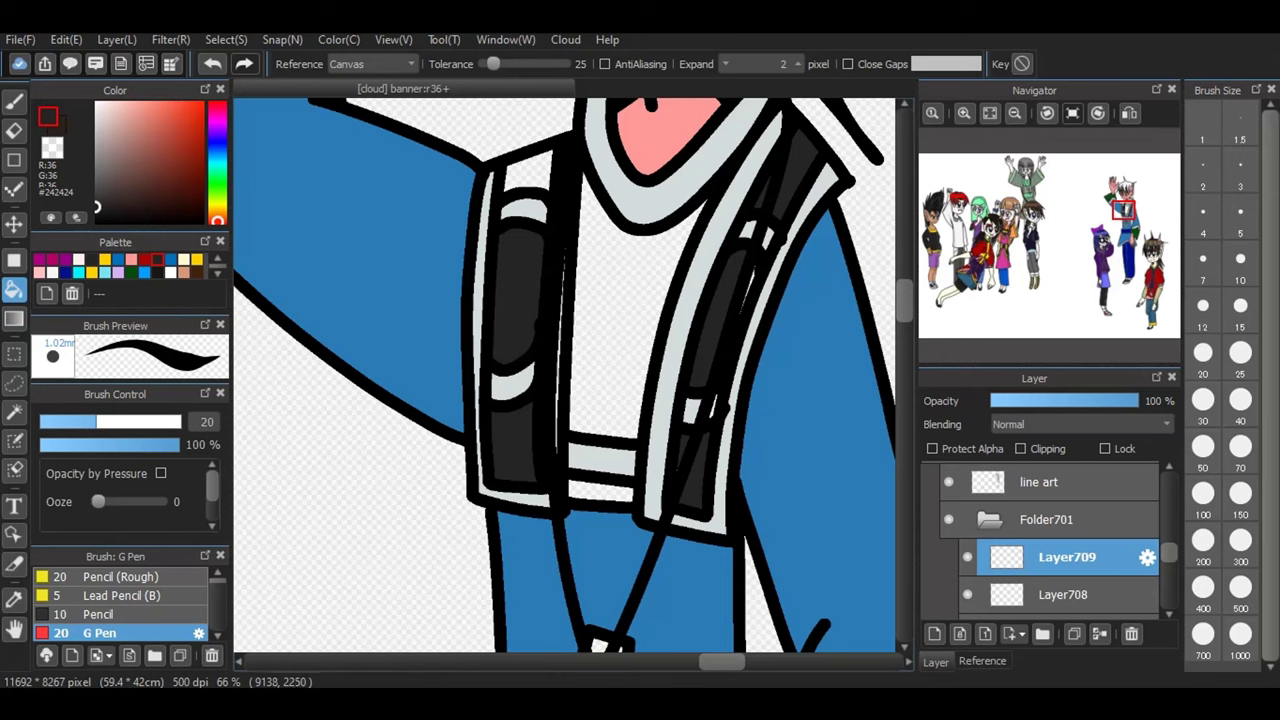
left_click(525, 173)
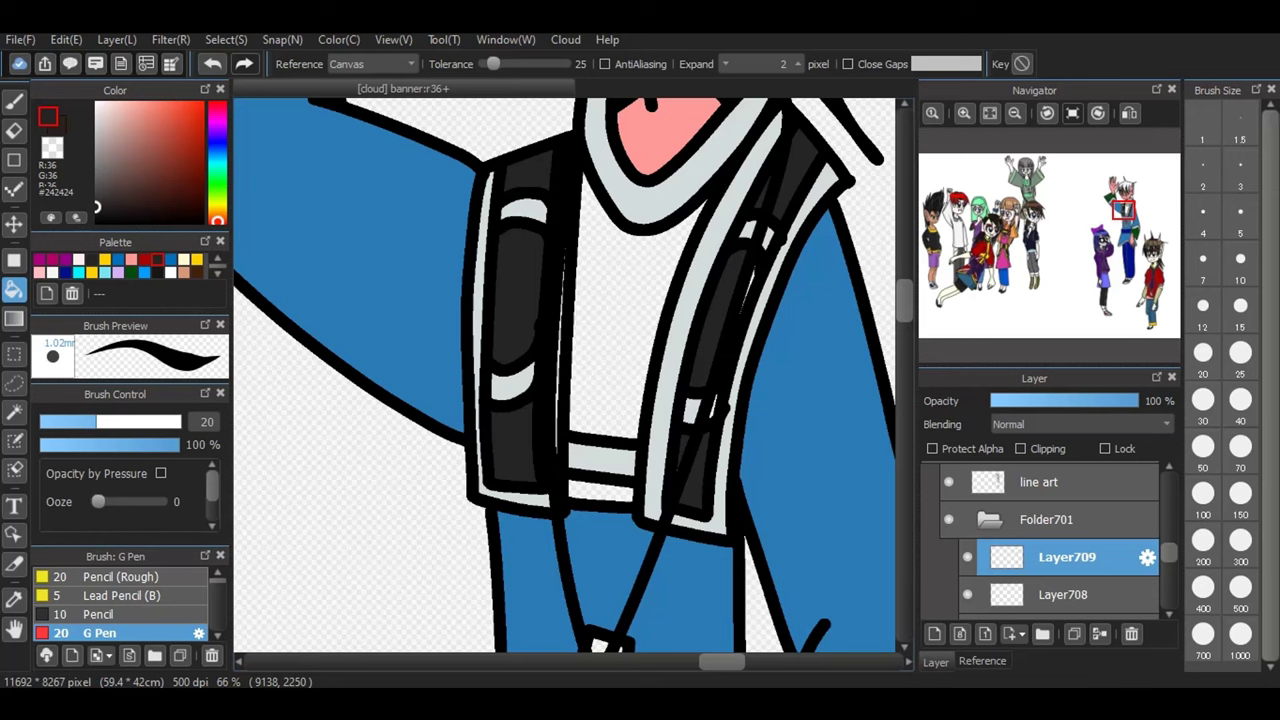
left_click(620, 300)
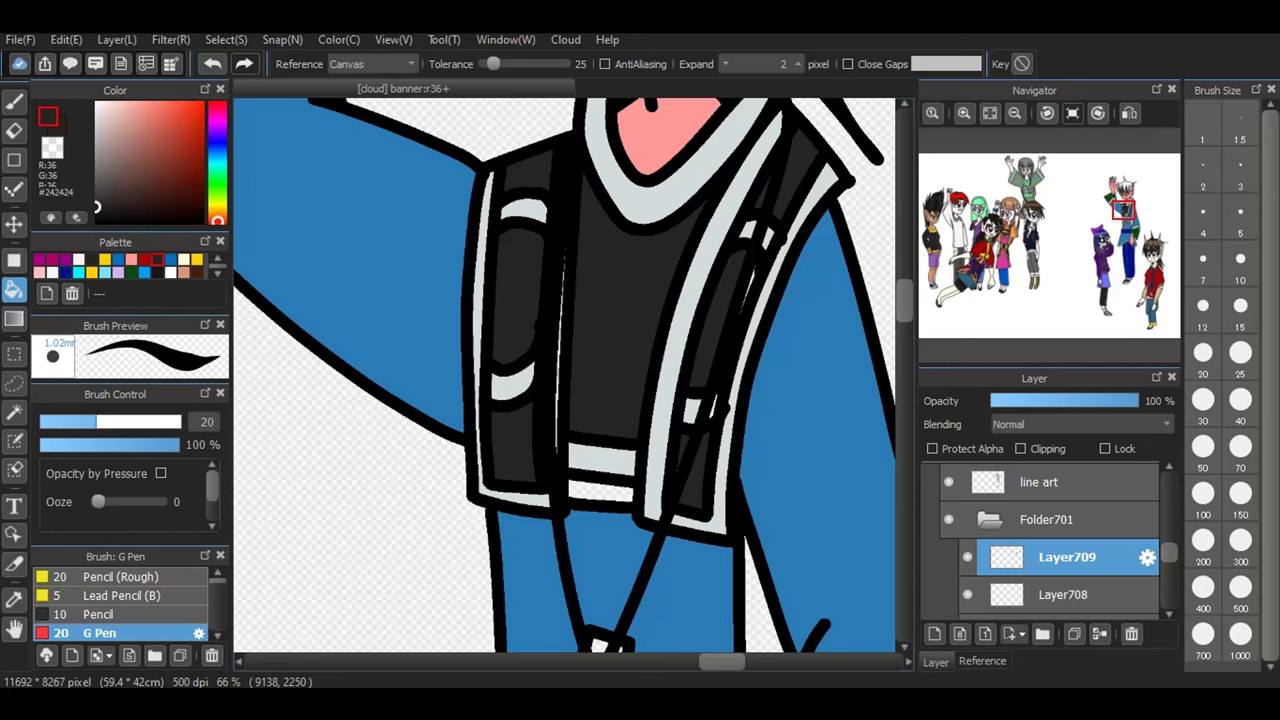
left_click(600, 492)
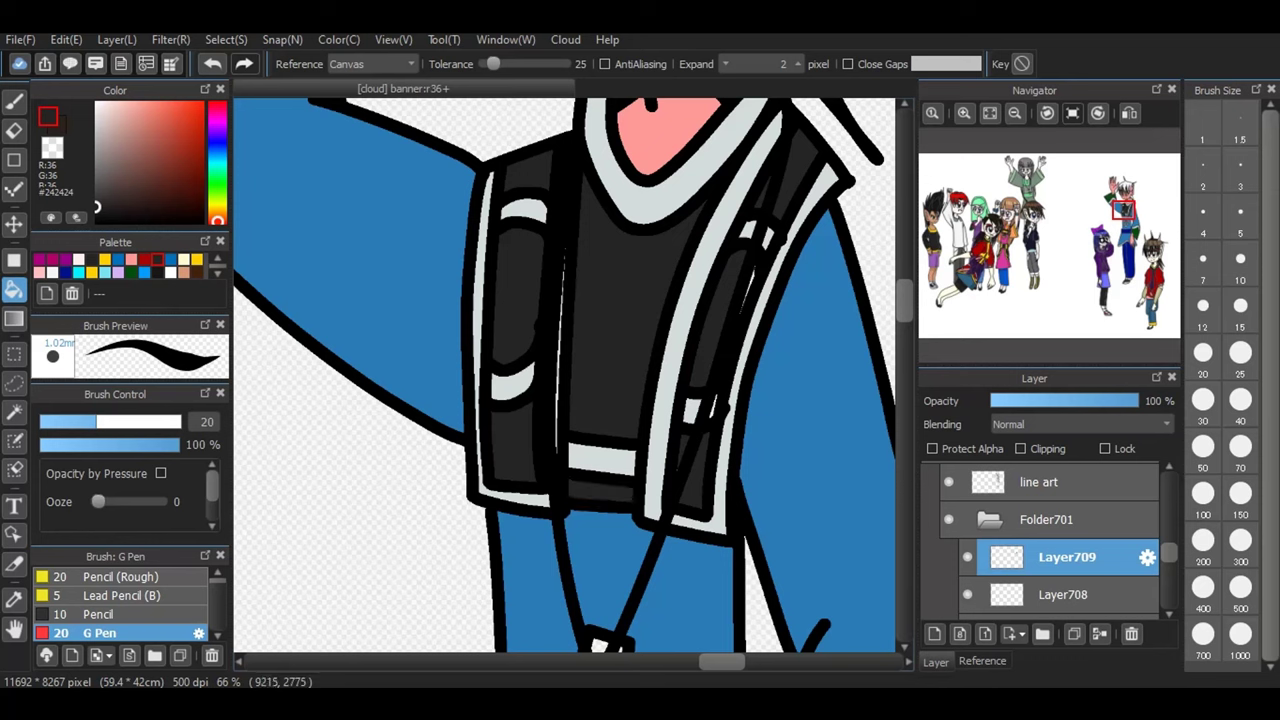
- Fill the thin unfilled sliver beside the vest's right-hand middle panel with #242424 and brush over its narrow tail
left_click(14, 319)
left_click(14, 290)
left_click(963, 112)
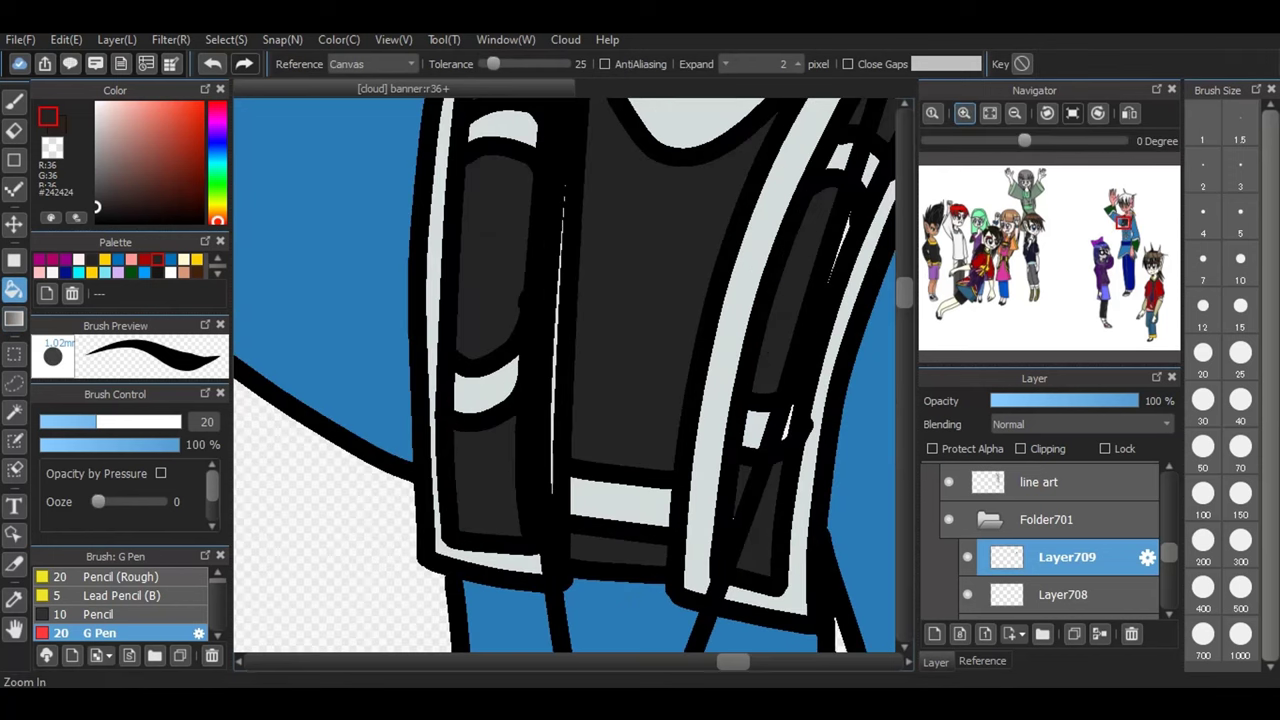
left_click(963, 112)
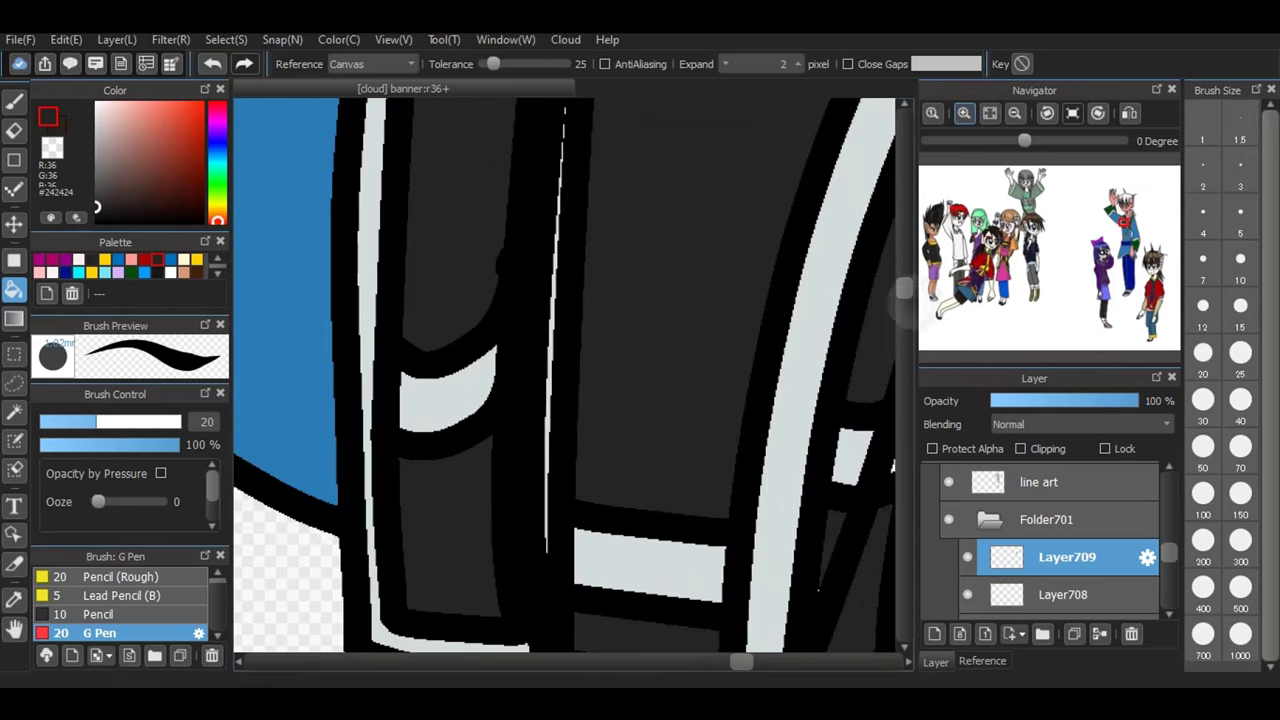
left_click_drag(909, 298, 914, 315)
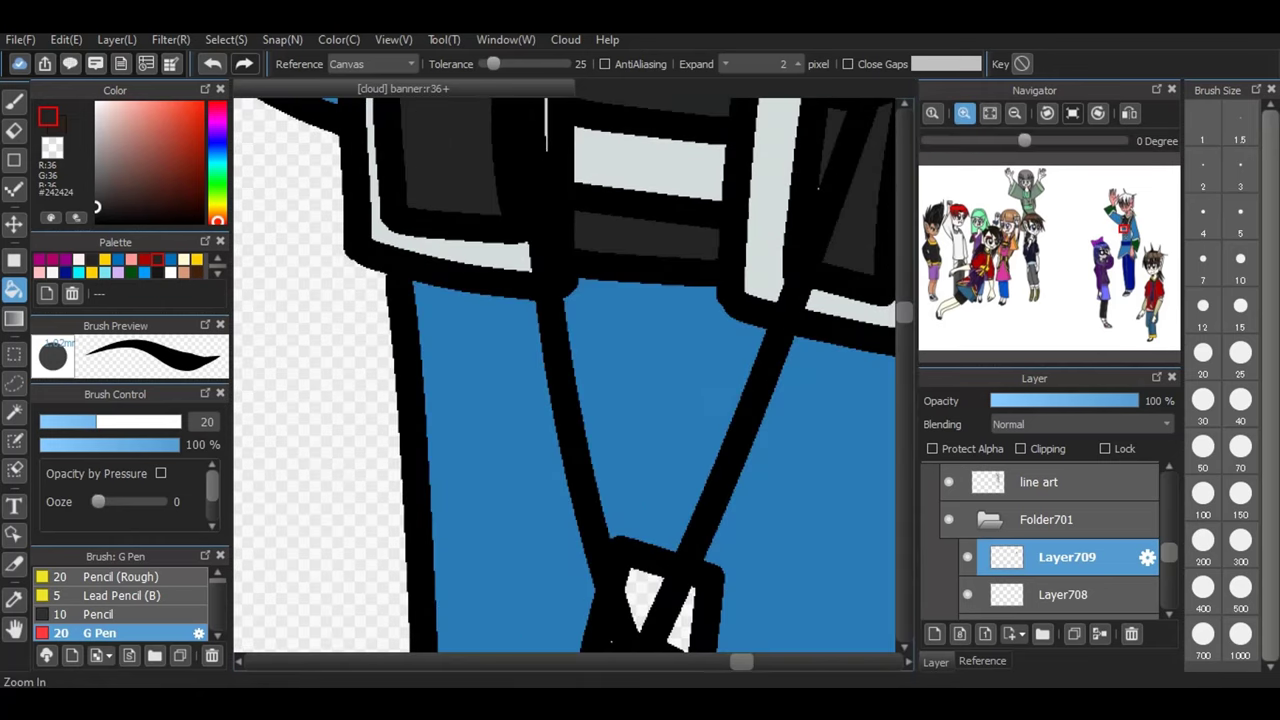
left_click(963, 112)
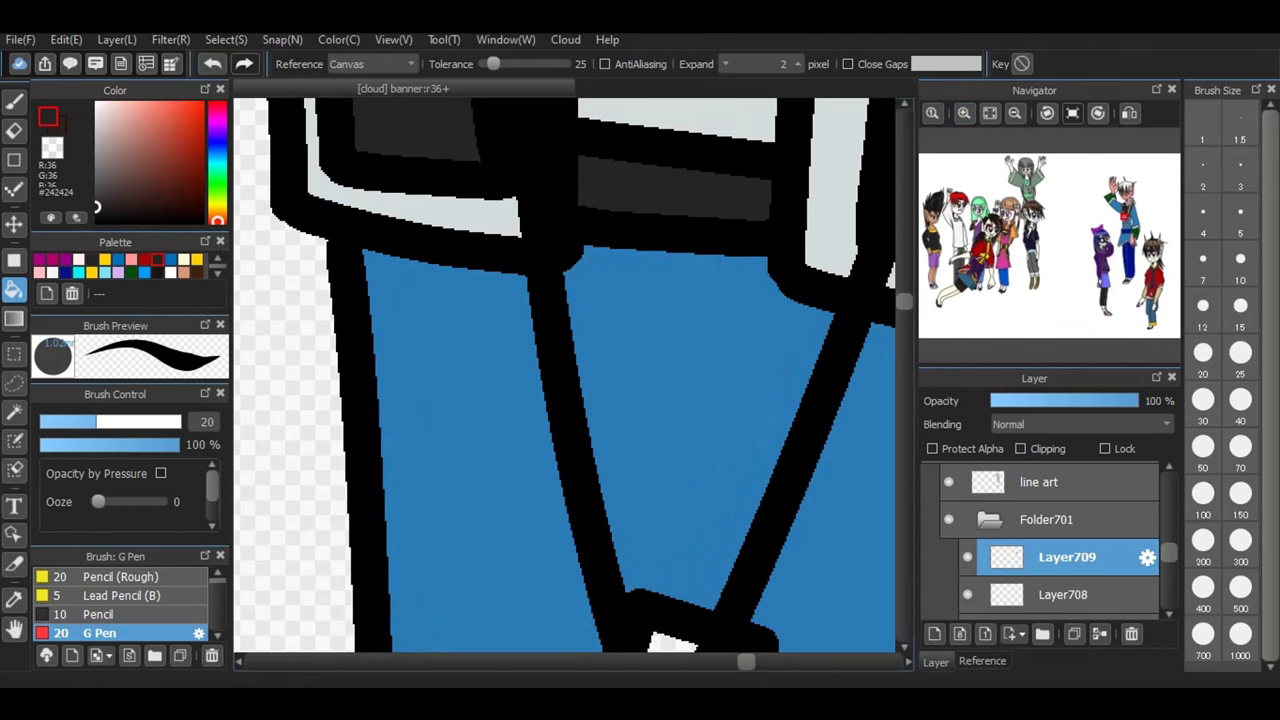
left_click_drag(750, 661, 760, 662)
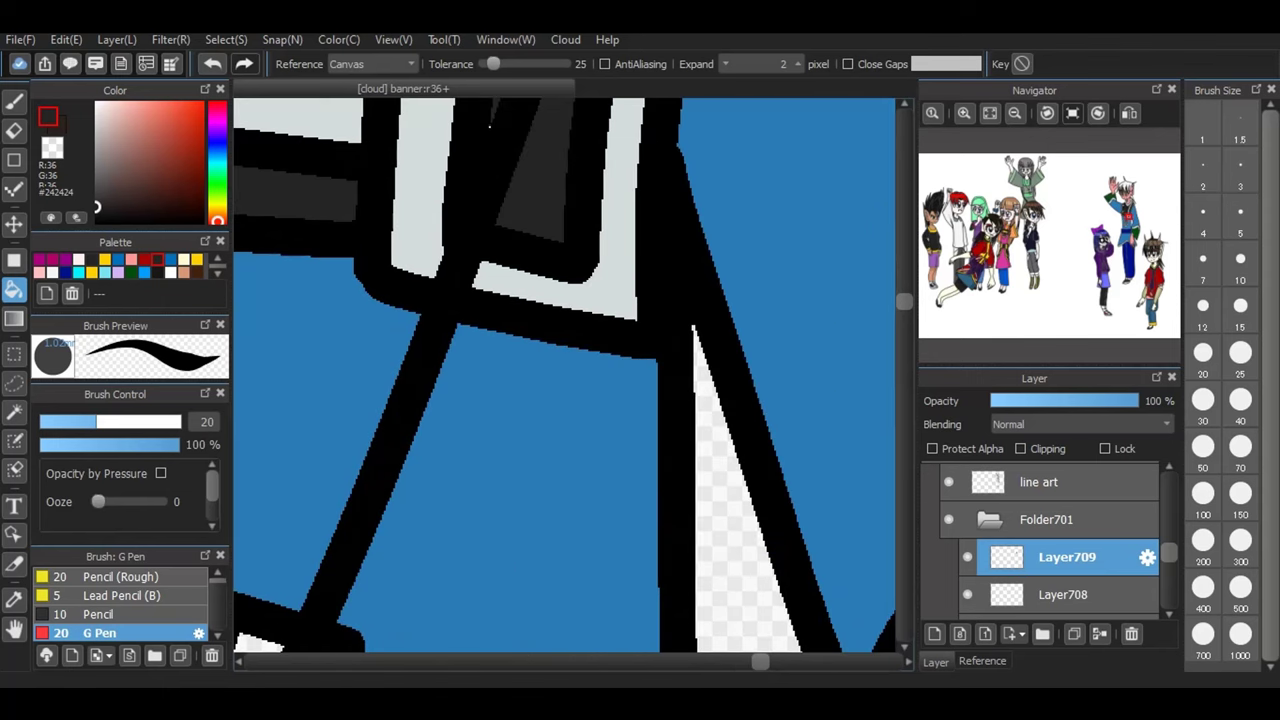
left_click_drag(905, 300, 905, 274)
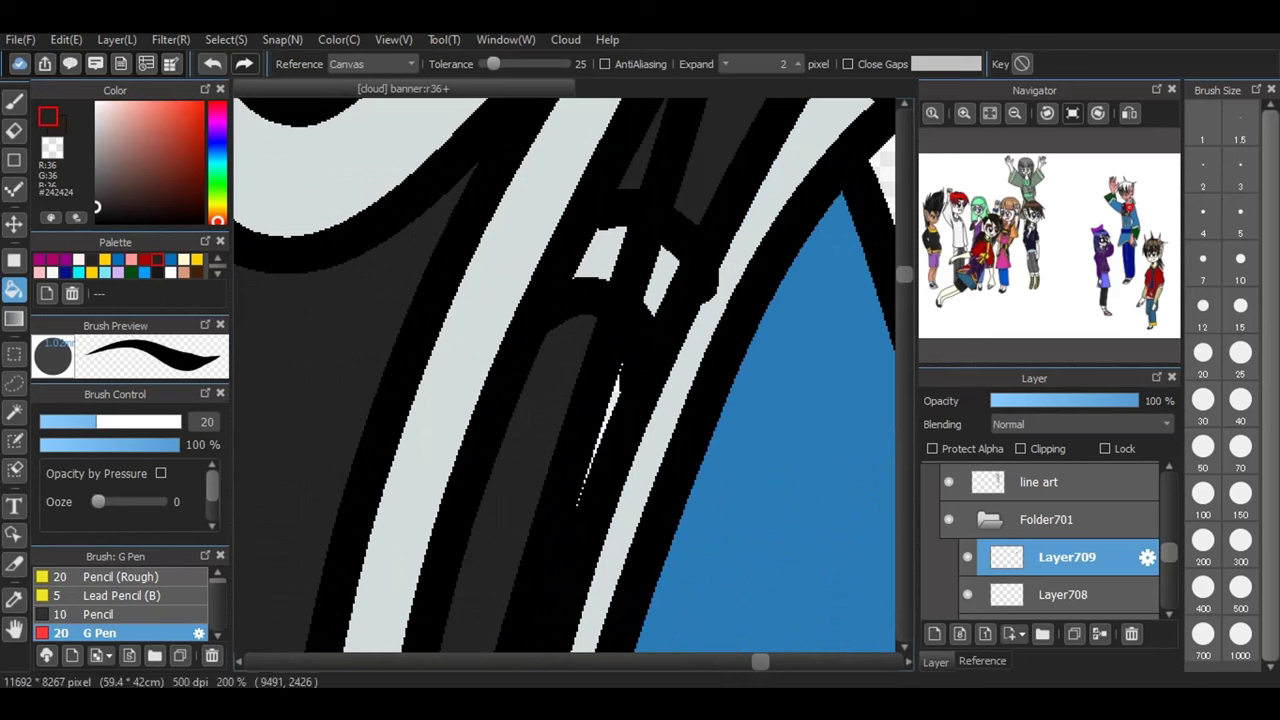
left_click(613, 402)
key("b")
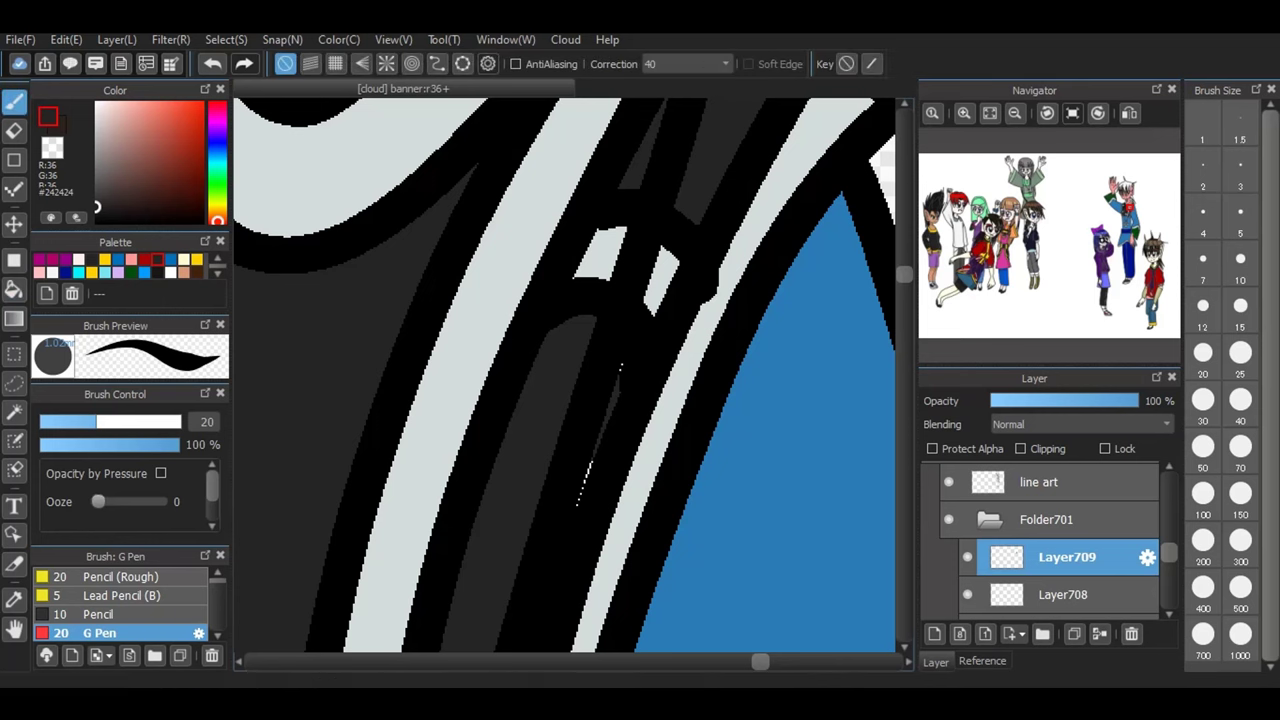
left_click_drag(590, 465, 580, 499)
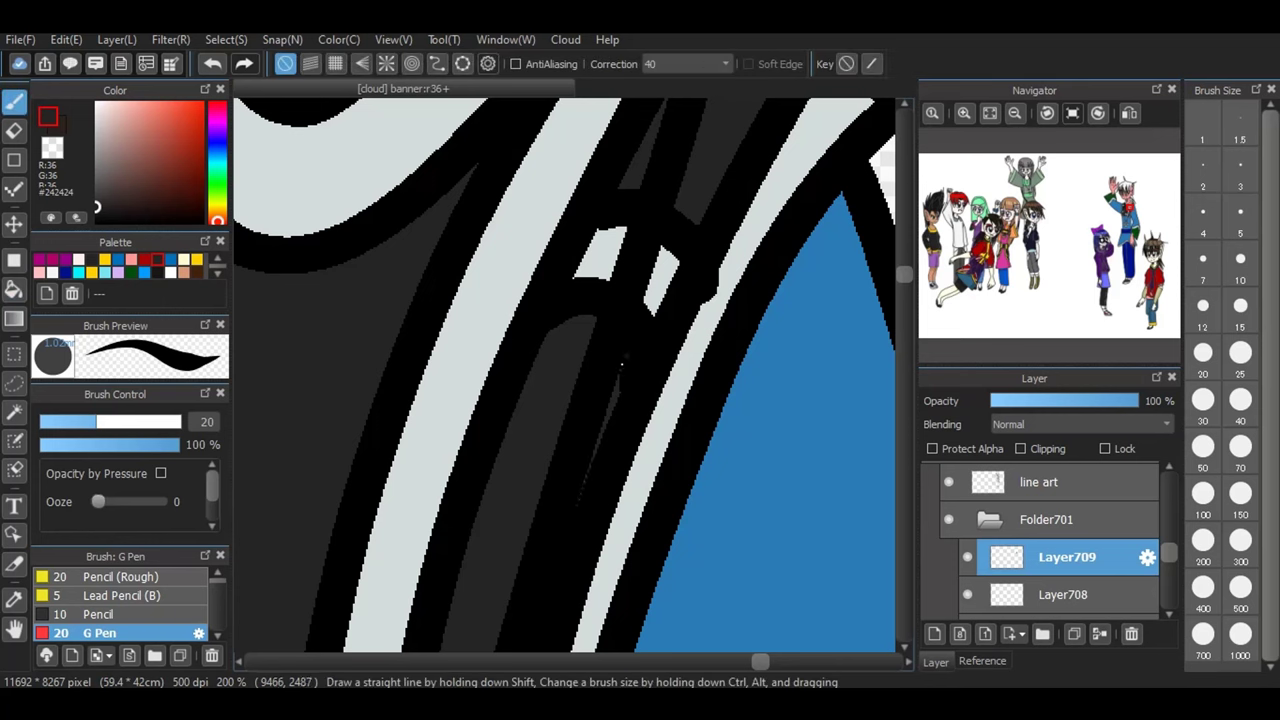
- Set the brush correction to 10 and dab #242424 over the tiny gap in the vest's bottom right panel
left_click(688, 64)
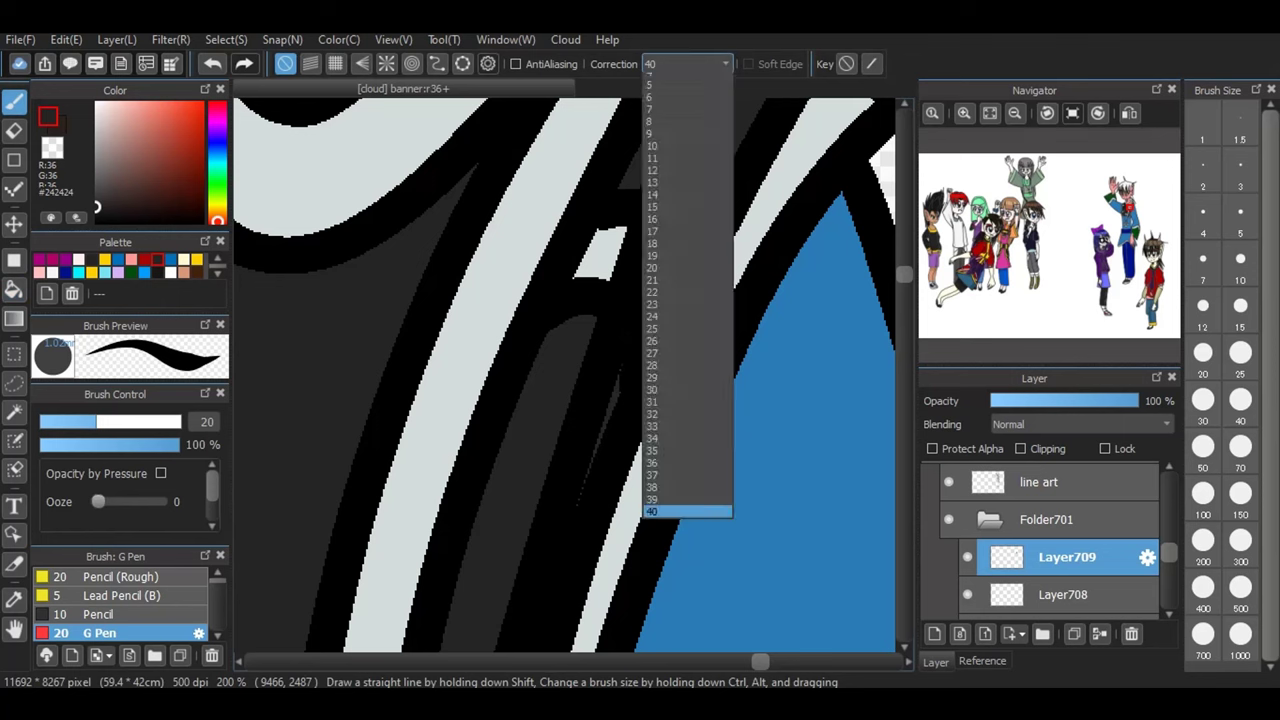
left_click(688, 64)
left_click(688, 64)
left_click(652, 203)
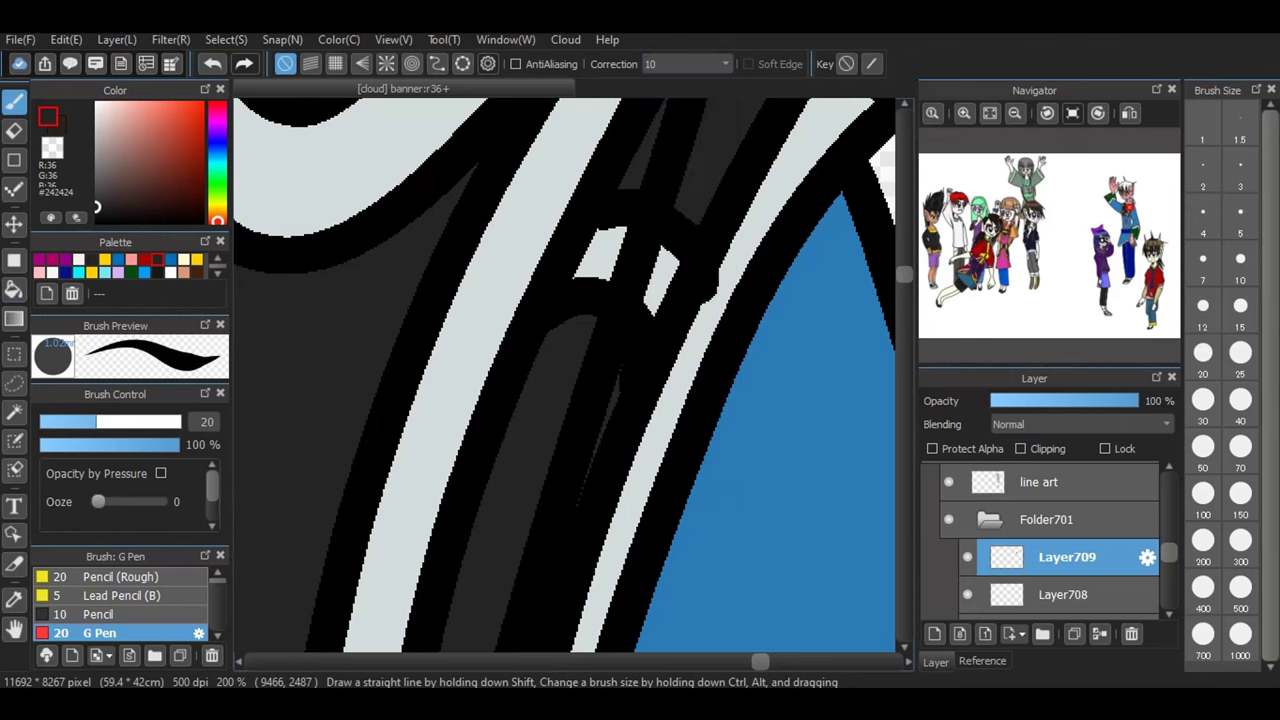
scroll(387, 311, "down", 5)
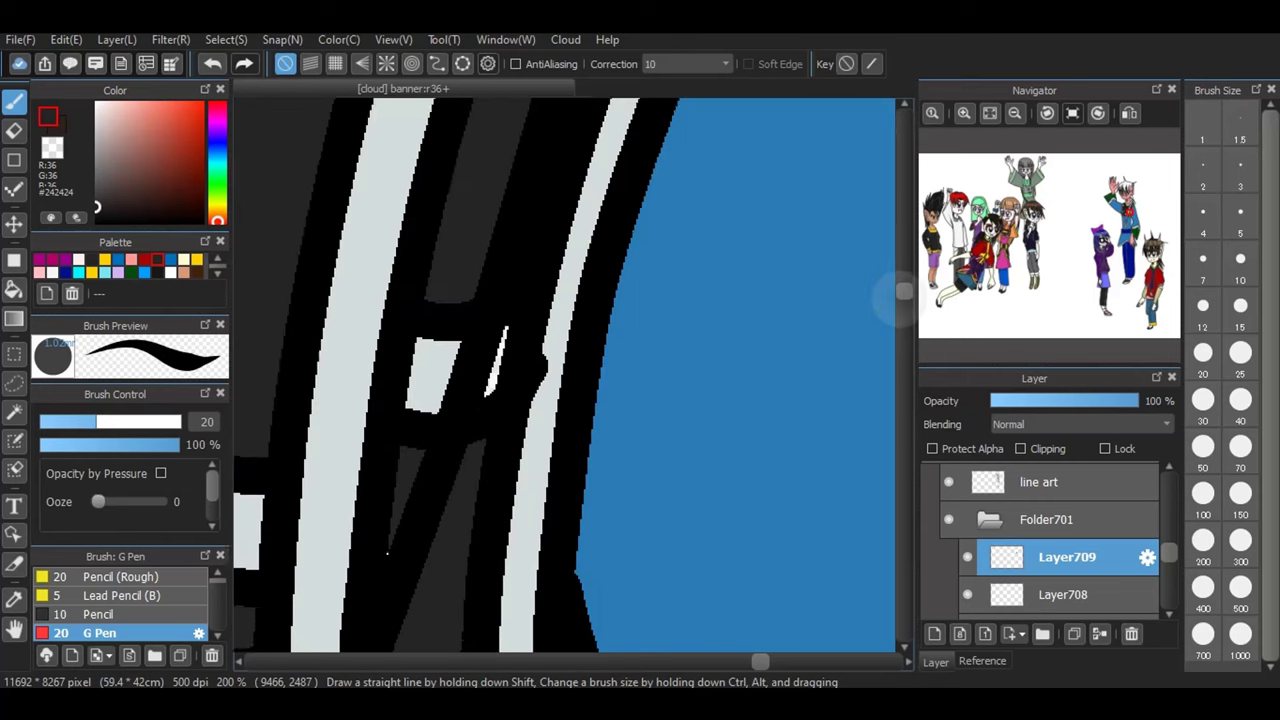
left_click(387, 311, "shift")
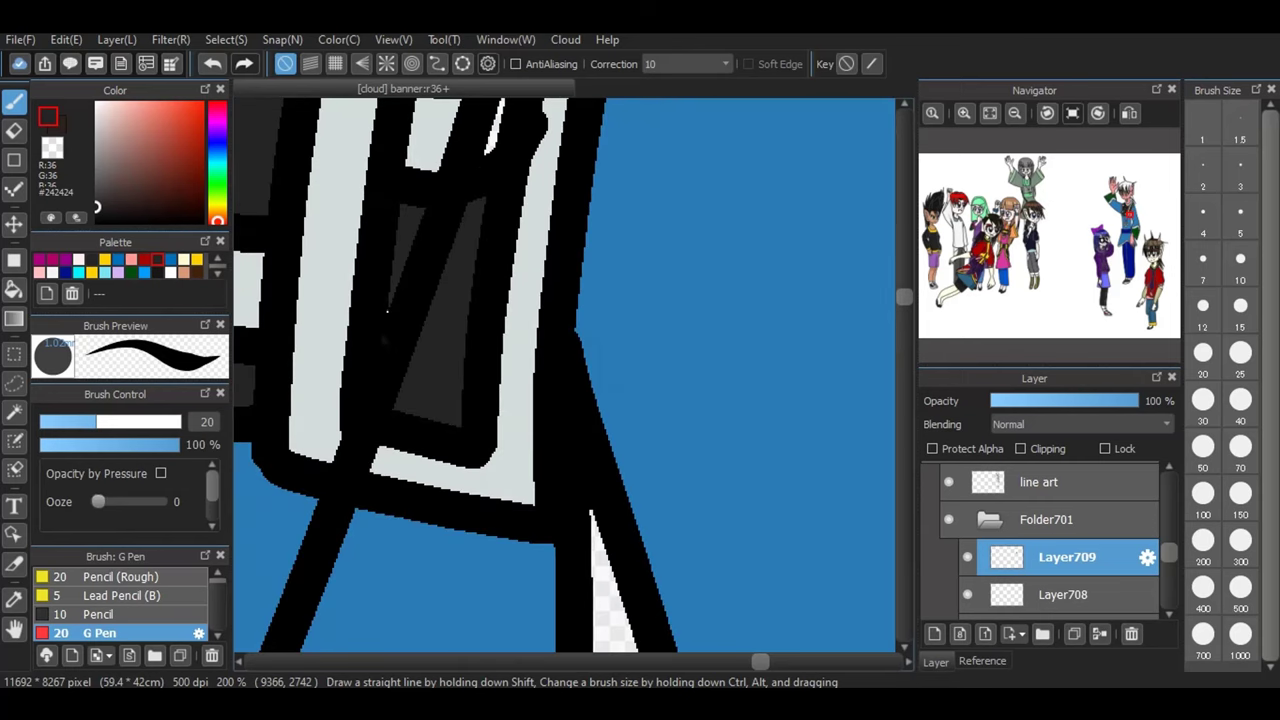
left_click(387, 311)
- Add a new layer and fill the cross pendant's bottom arm, left arm and outer ring with gold-brown #917C35
key("g")
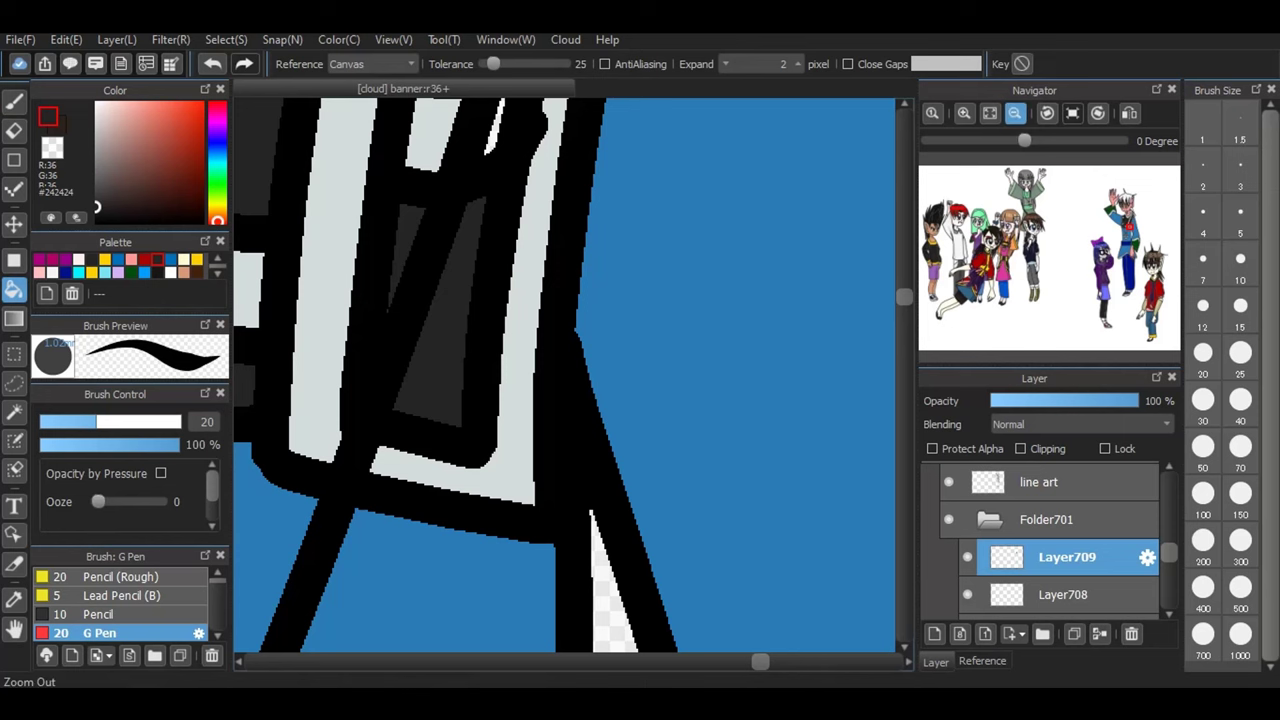
left_click(1014, 112)
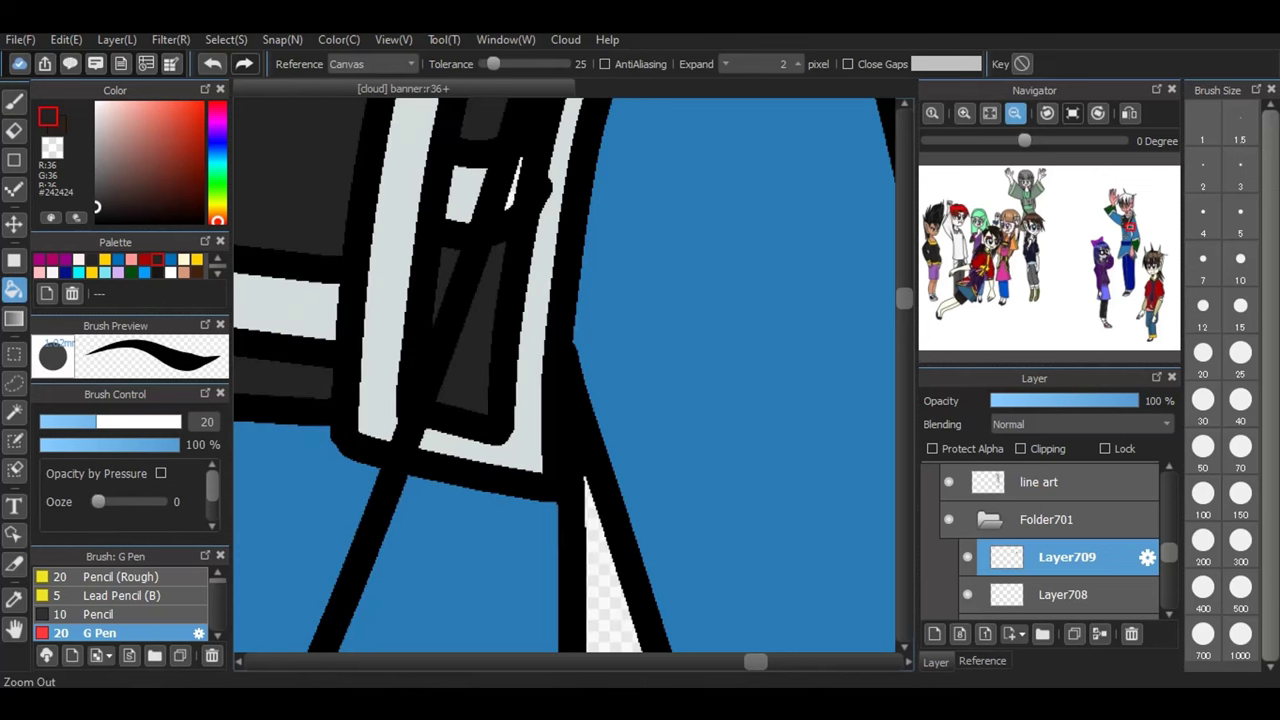
left_click(1014, 112)
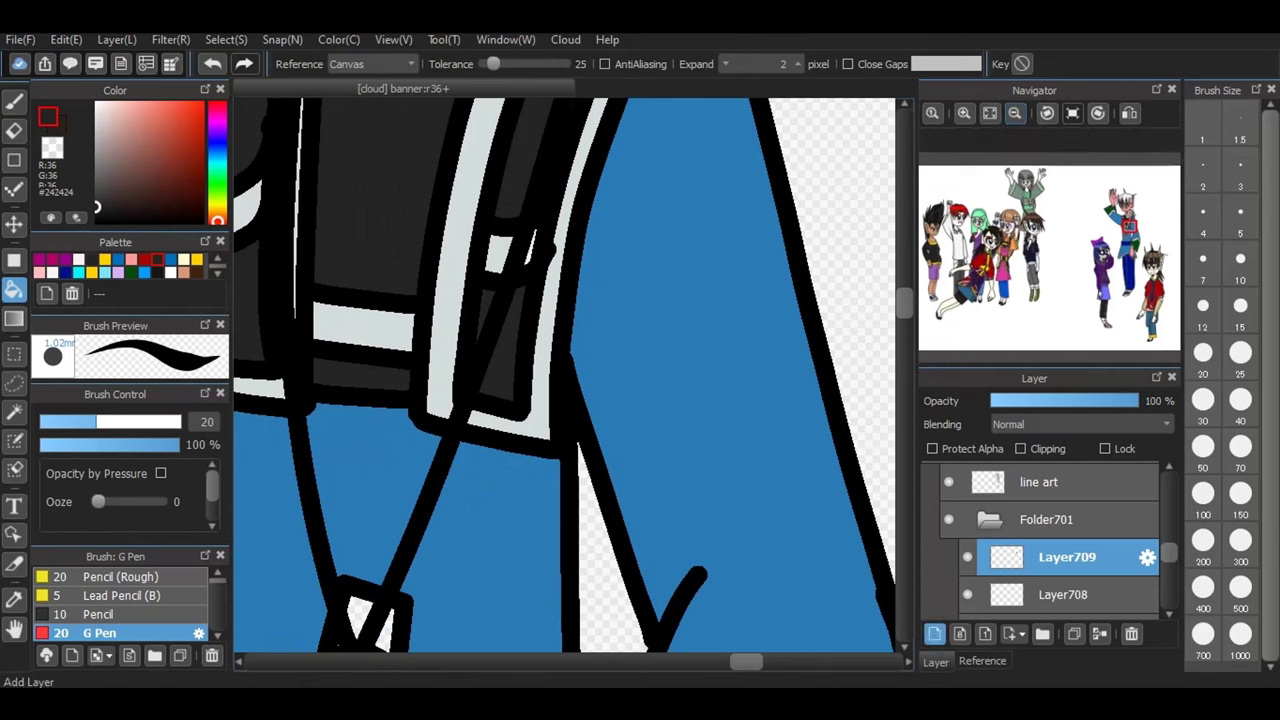
left_click(934, 633)
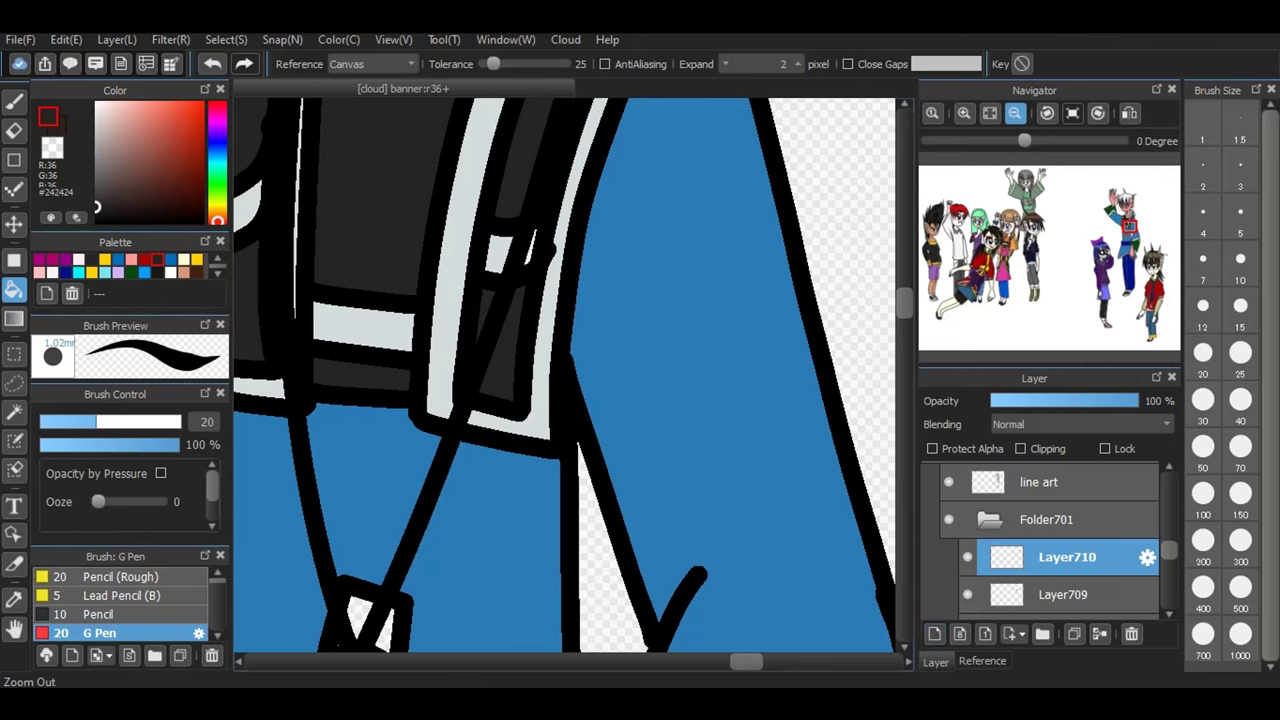
left_click(1014, 112)
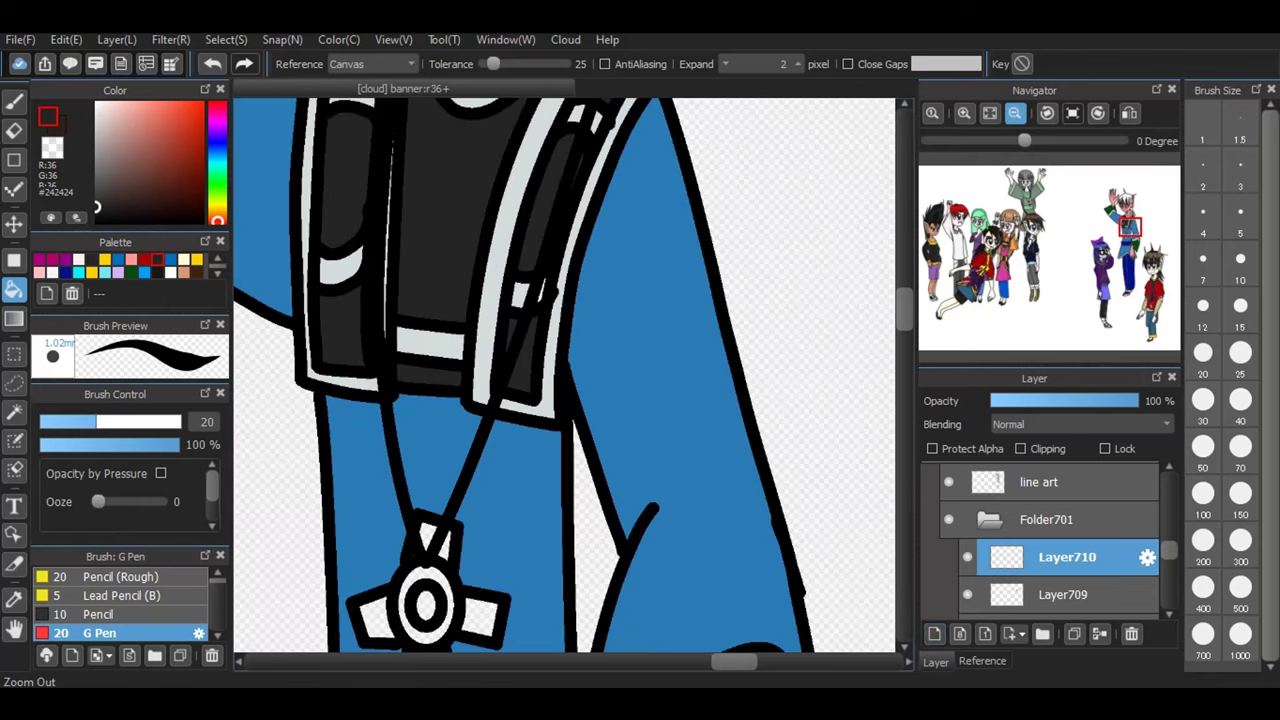
left_click(1014, 112)
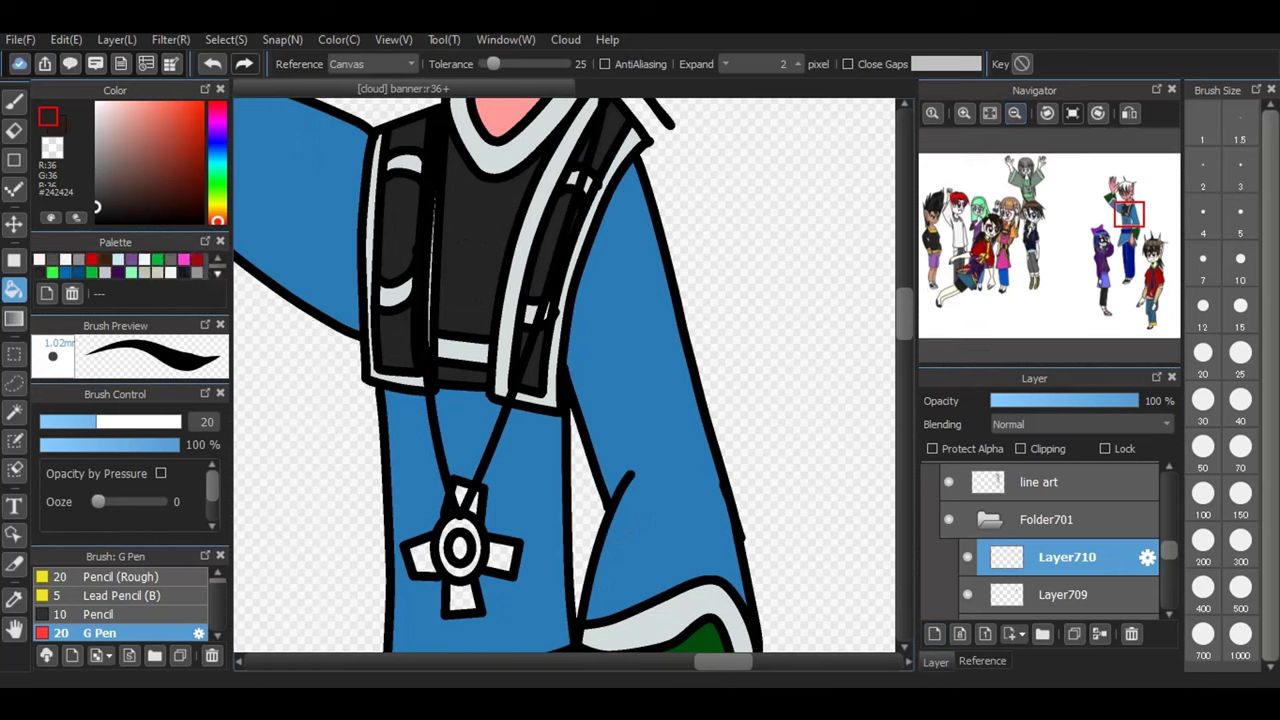
left_click(216, 273)
left_click(216, 273)
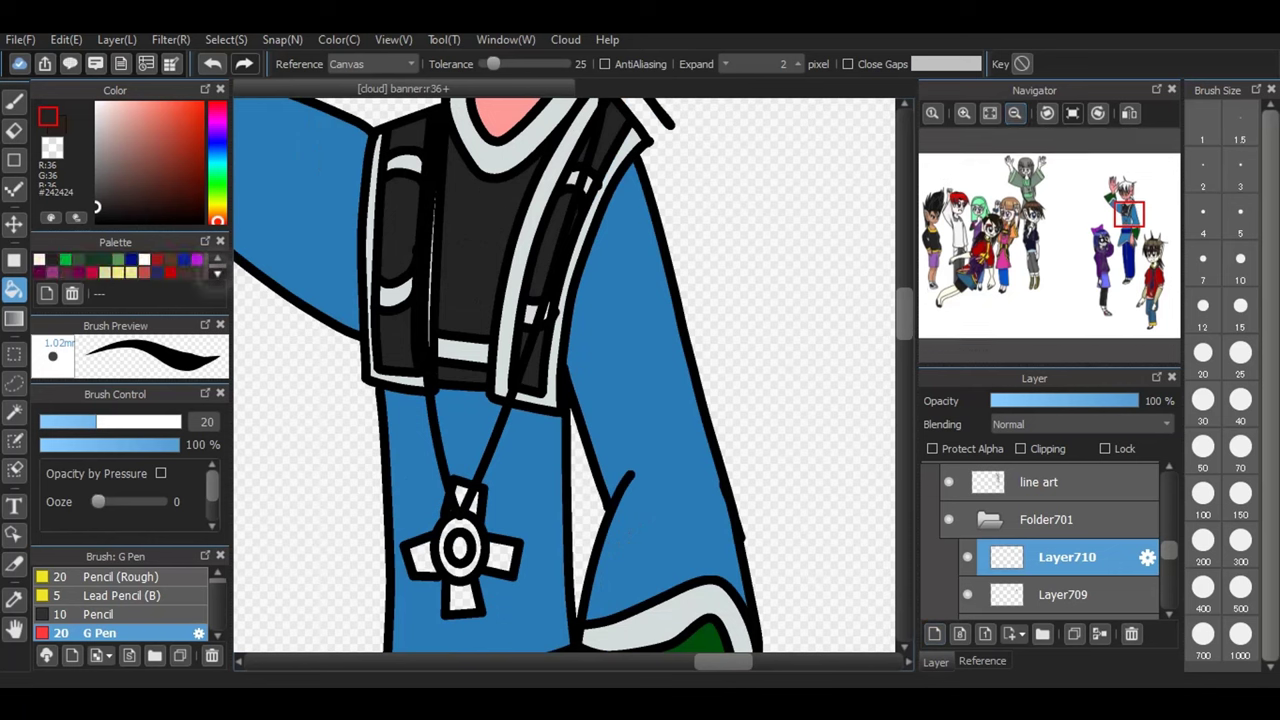
left_click(216, 273)
left_click(65, 273)
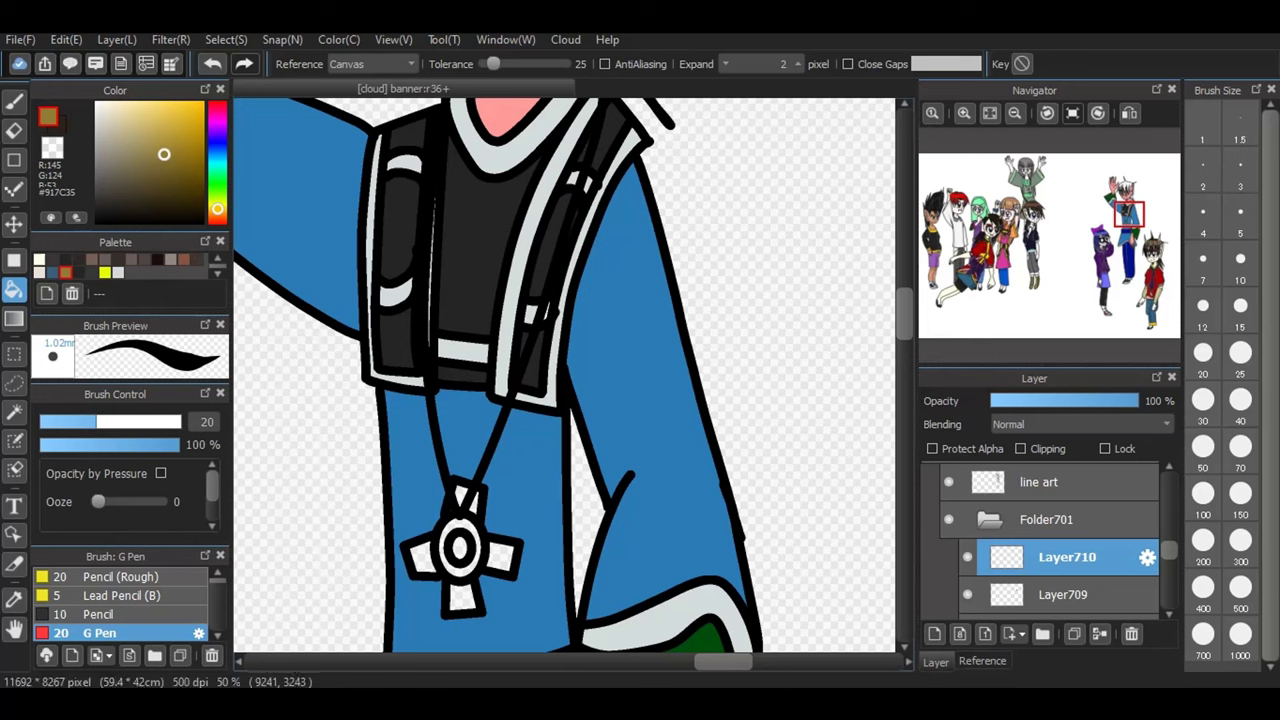
left_click(462, 599)
left_click(423, 556)
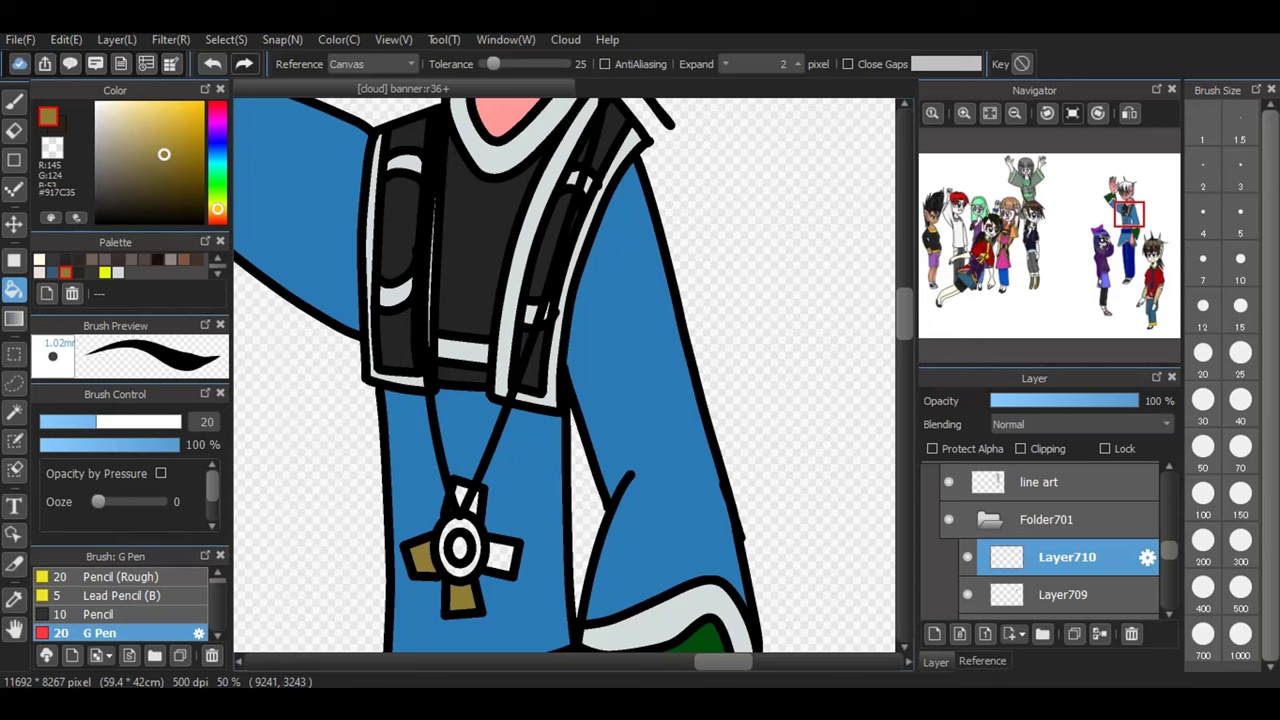
left_click(446, 546)
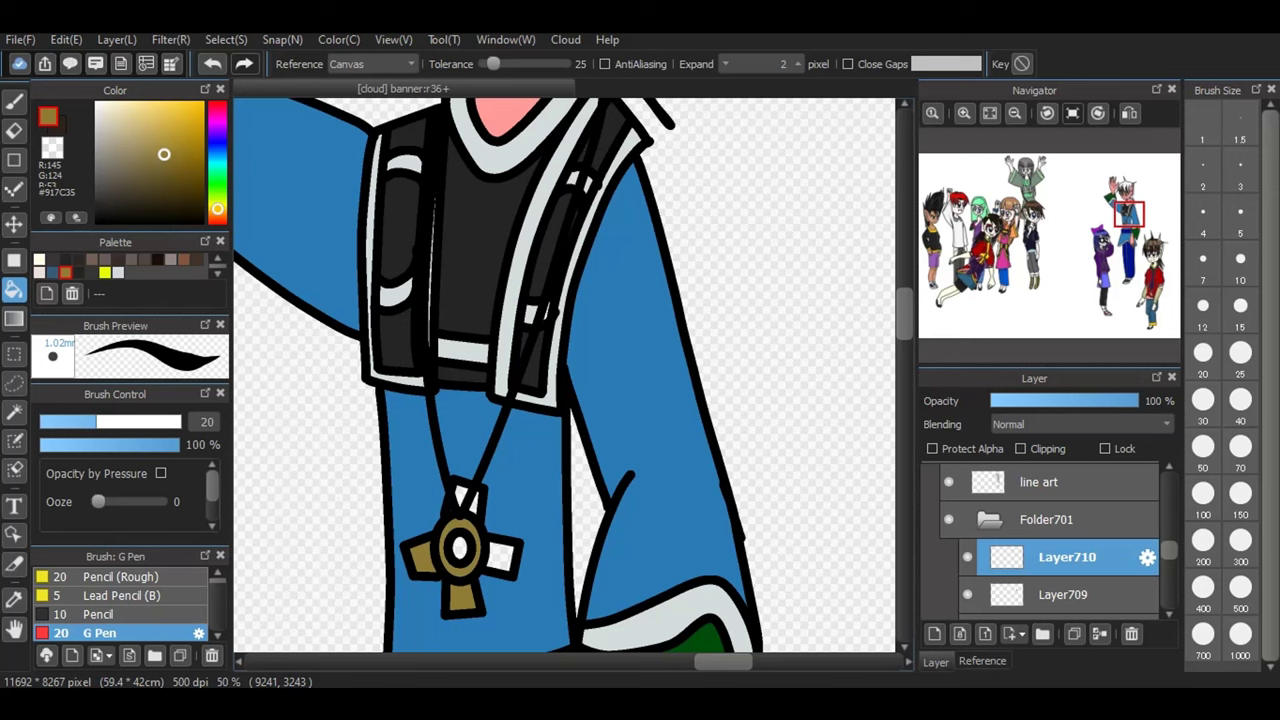
- Fill the pendant's right arm, both parts of its top arm and its centre with gold-brown #917C35
left_click(503, 557)
left_click(475, 502)
left_click(462, 496)
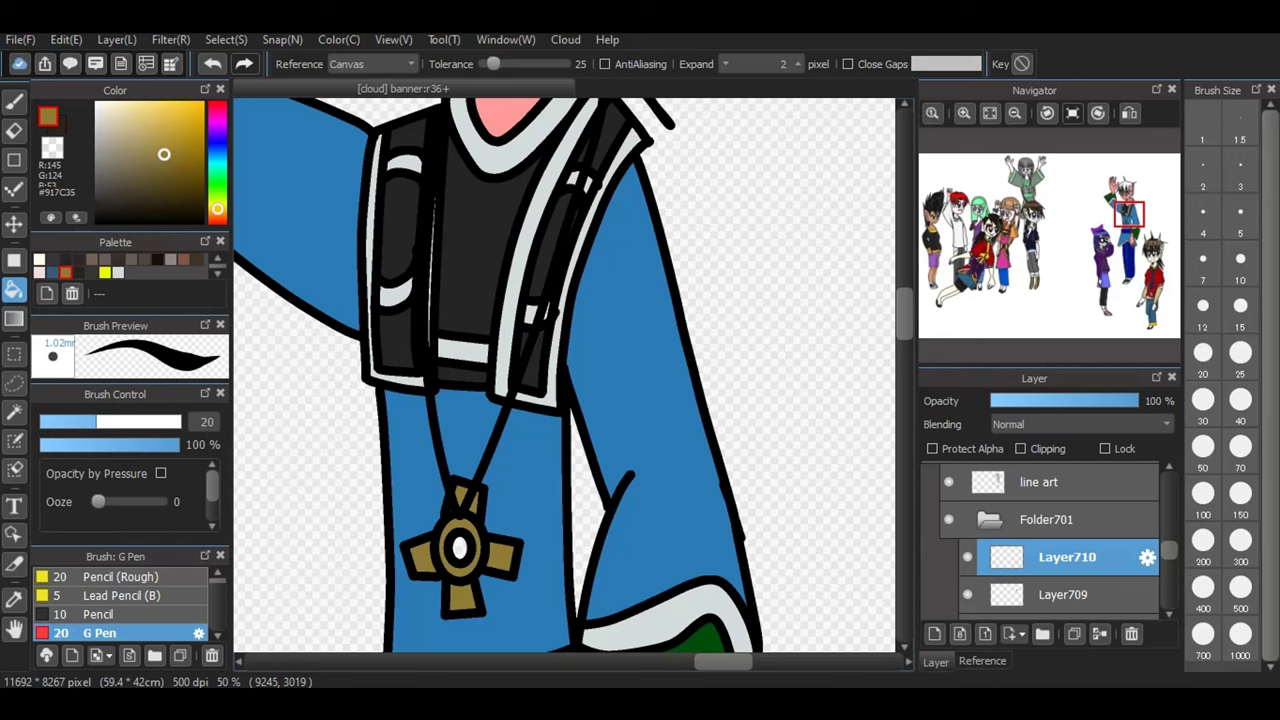
left_click(460, 548)
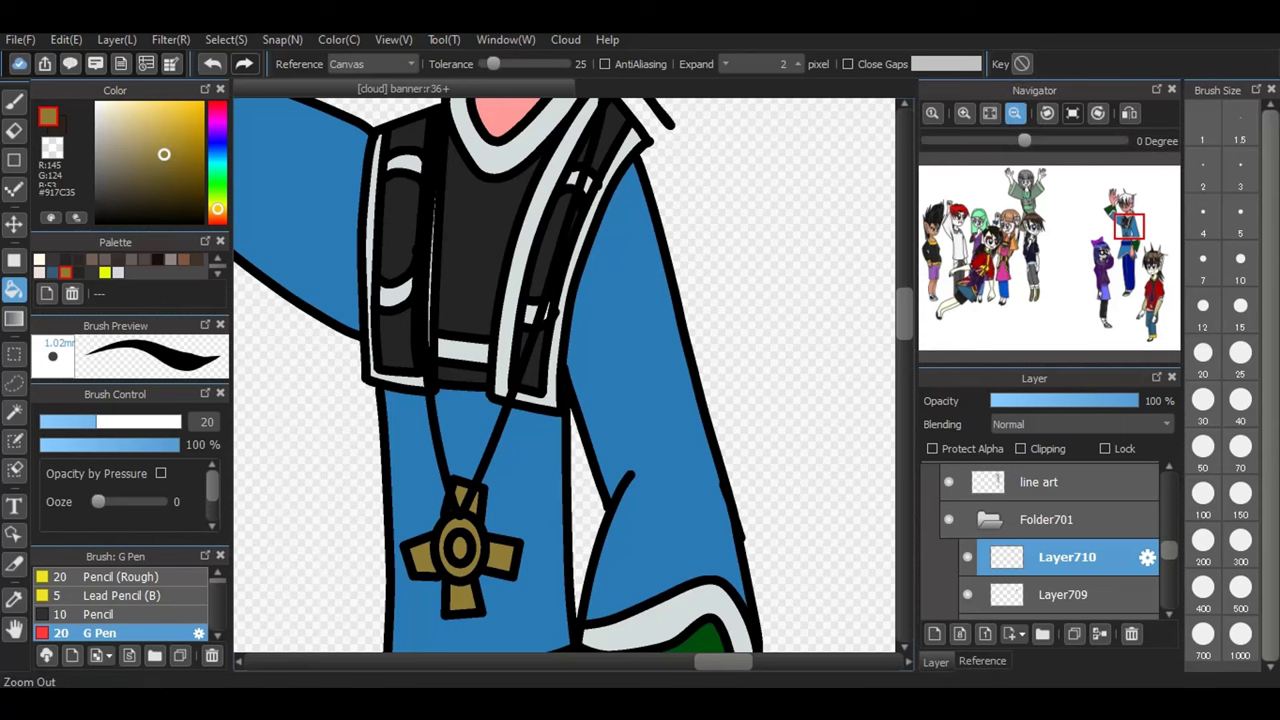
- Select the skin layer Layer702 and set the G Pen brush to salmon #FF7974 at size 40
left_click(1014, 112)
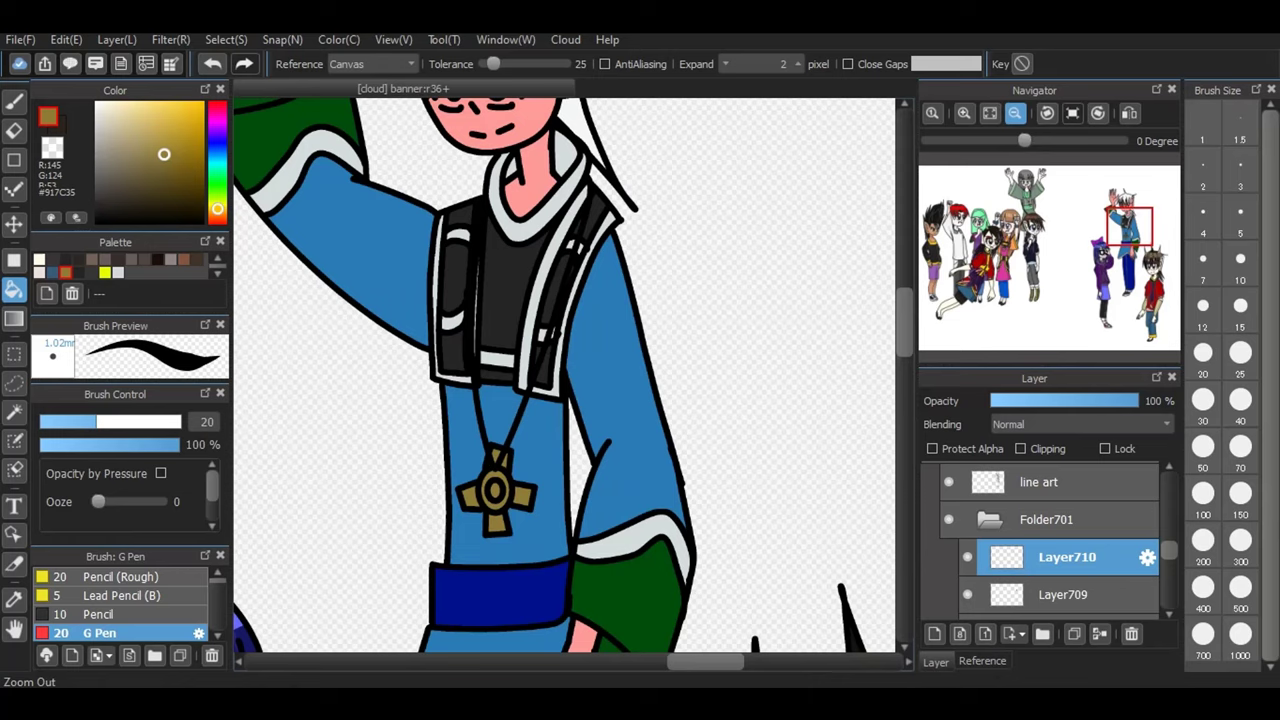
left_click(1014, 112)
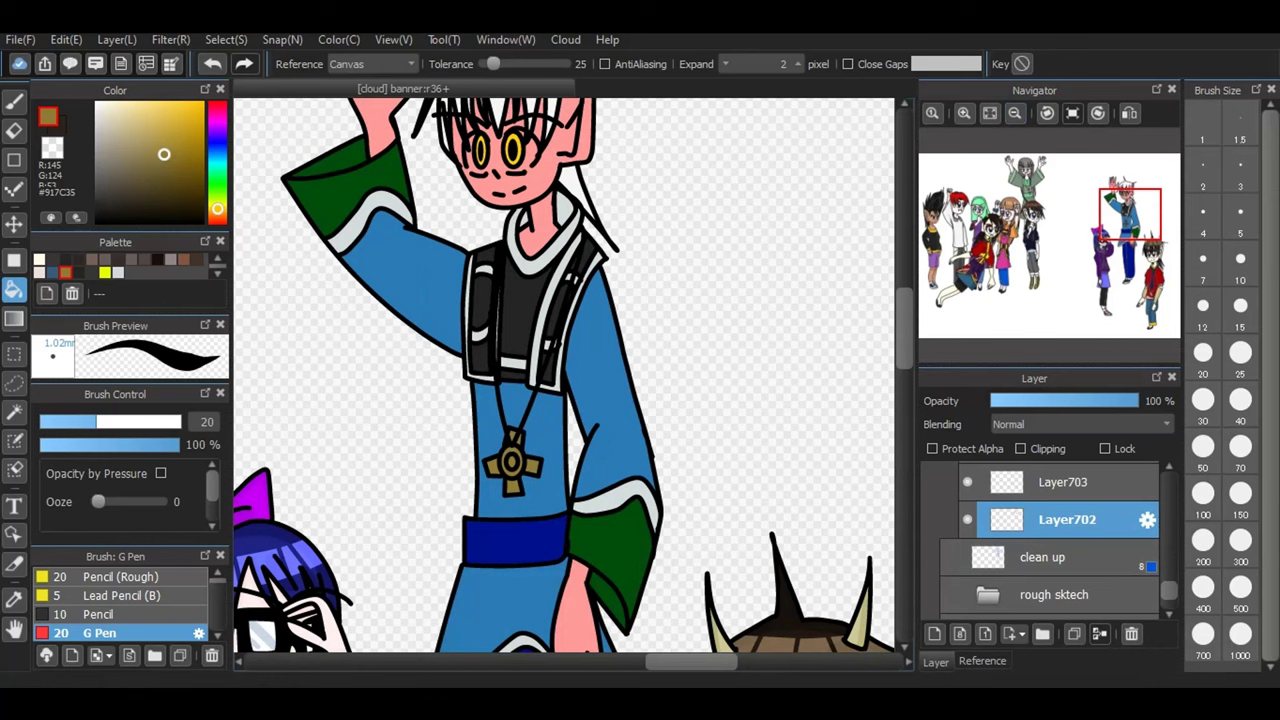
key("b")
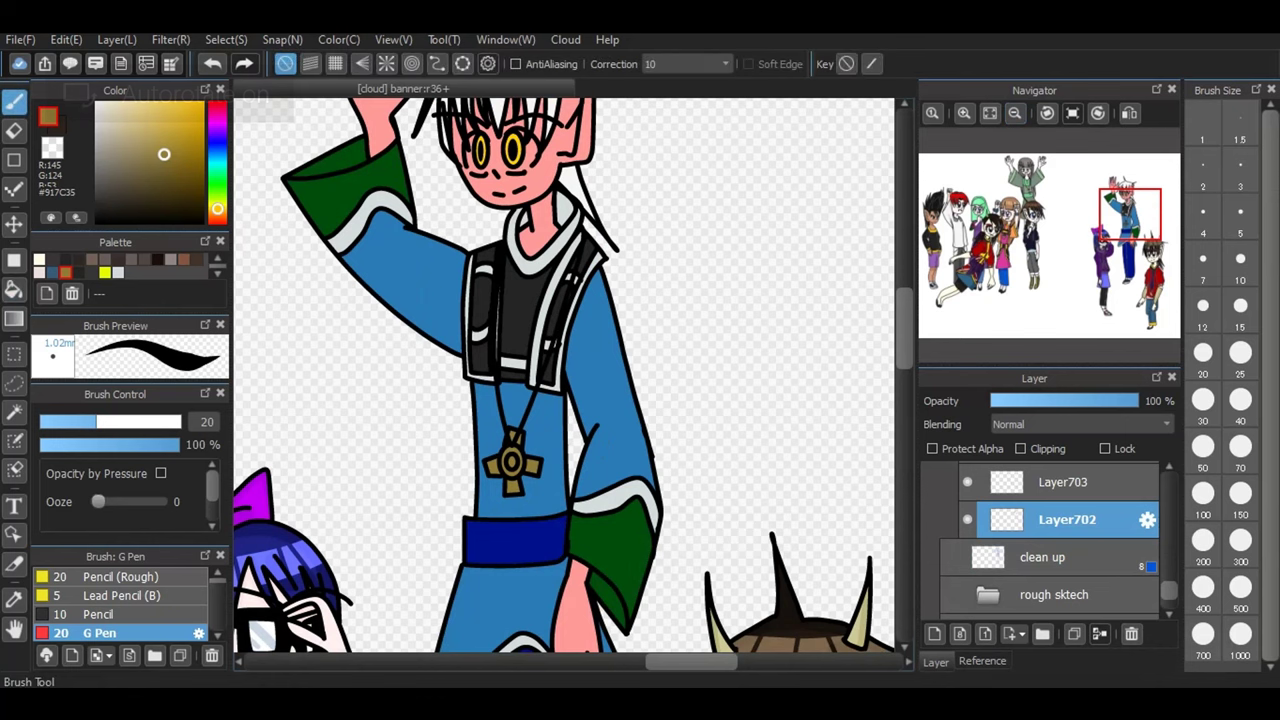
left_click(217, 259)
left_click(217, 259)
left_click(217, 259)
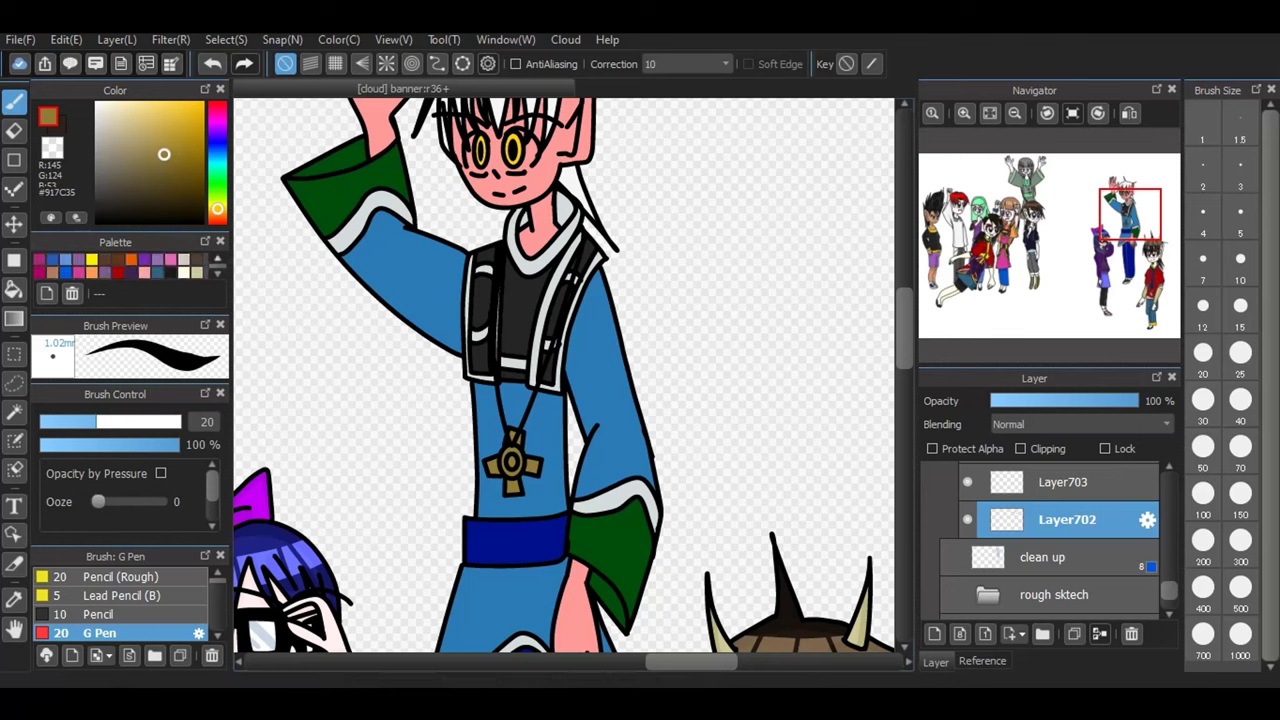
left_click(217, 259)
left_click(217, 259)
left_click(217, 259)
left_click(217, 259)
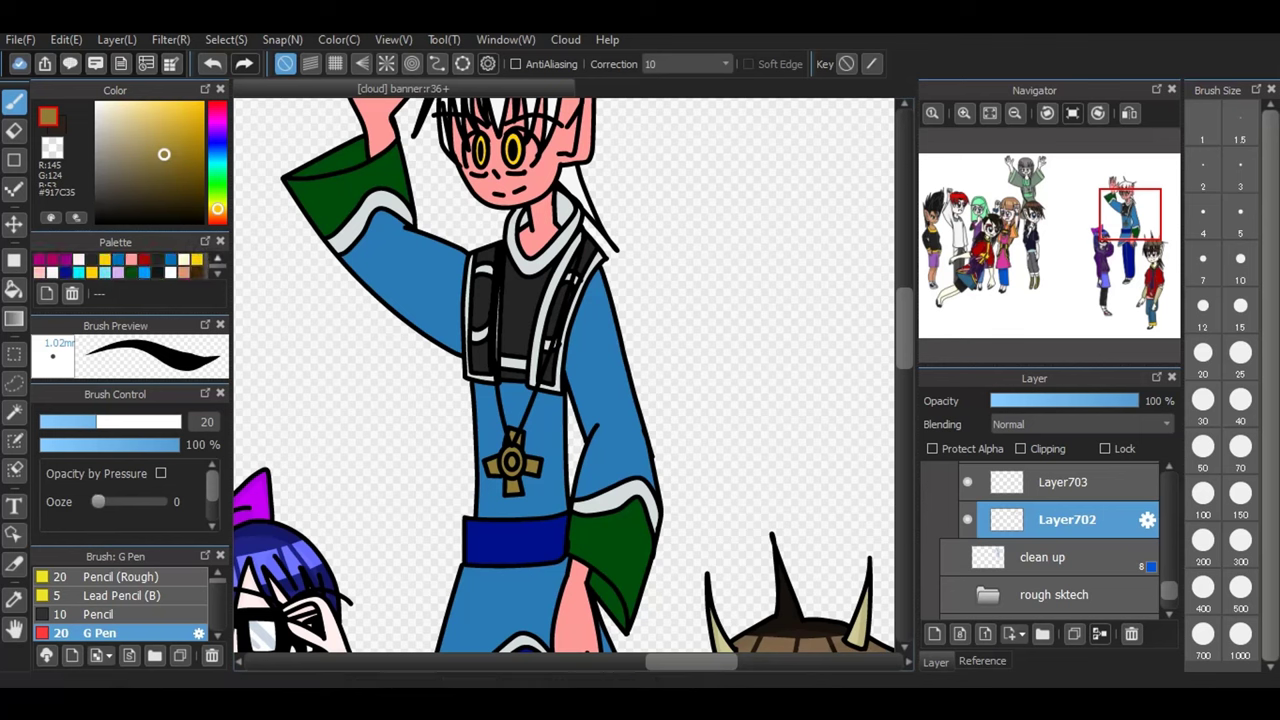
left_click(131, 259)
left_click(1240, 404)
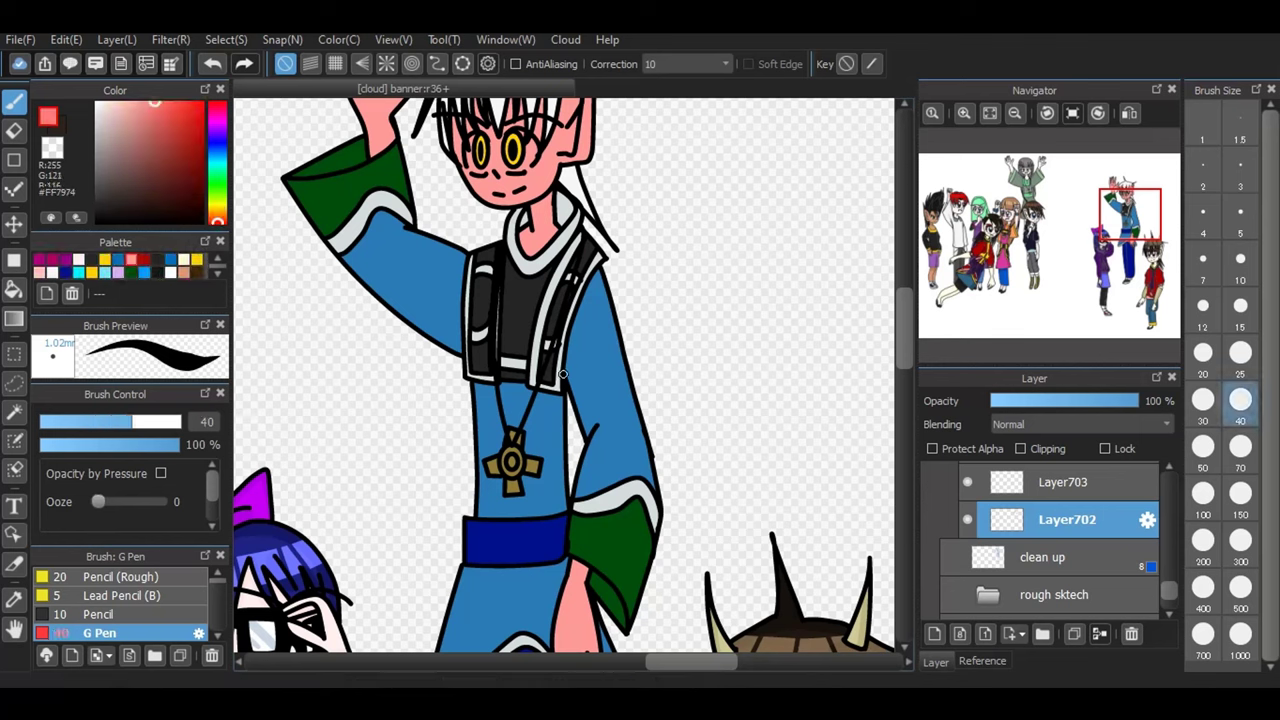
- Set the brush correction to 5 and try a salmon shading stroke on the lowered hand's wrist
left_click(691, 65)
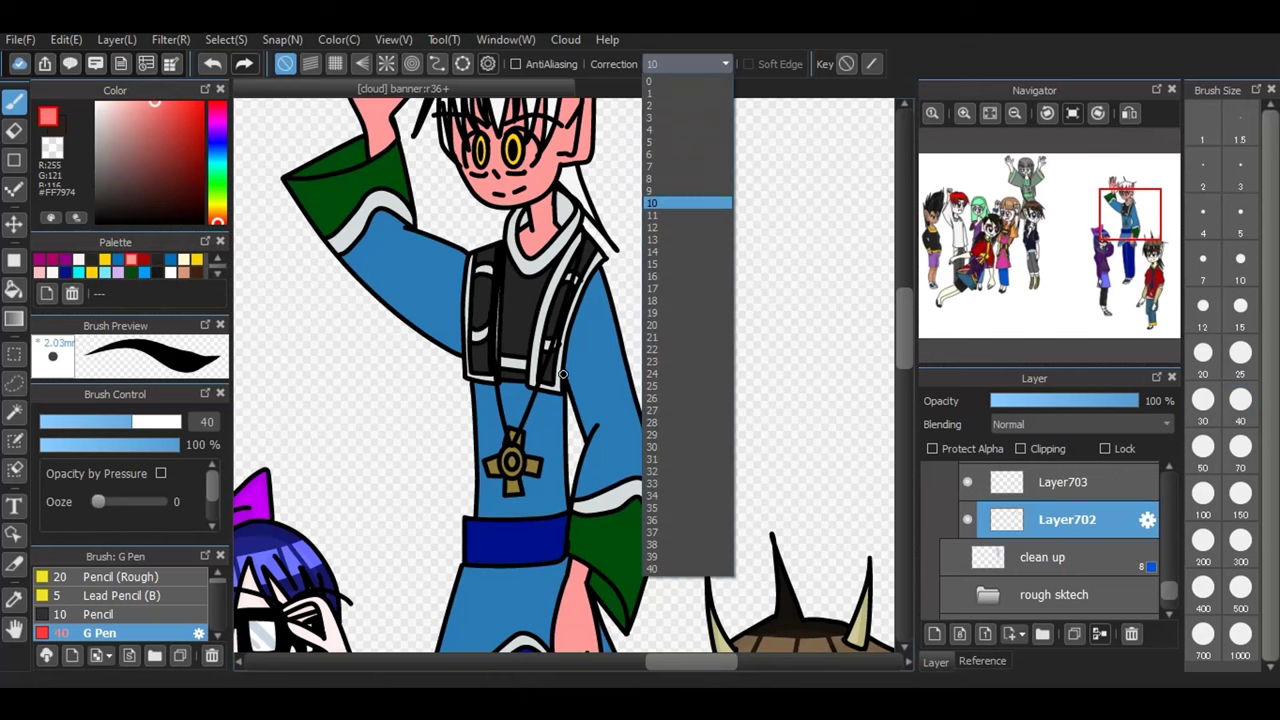
left_click(651, 142)
left_click(1203, 400)
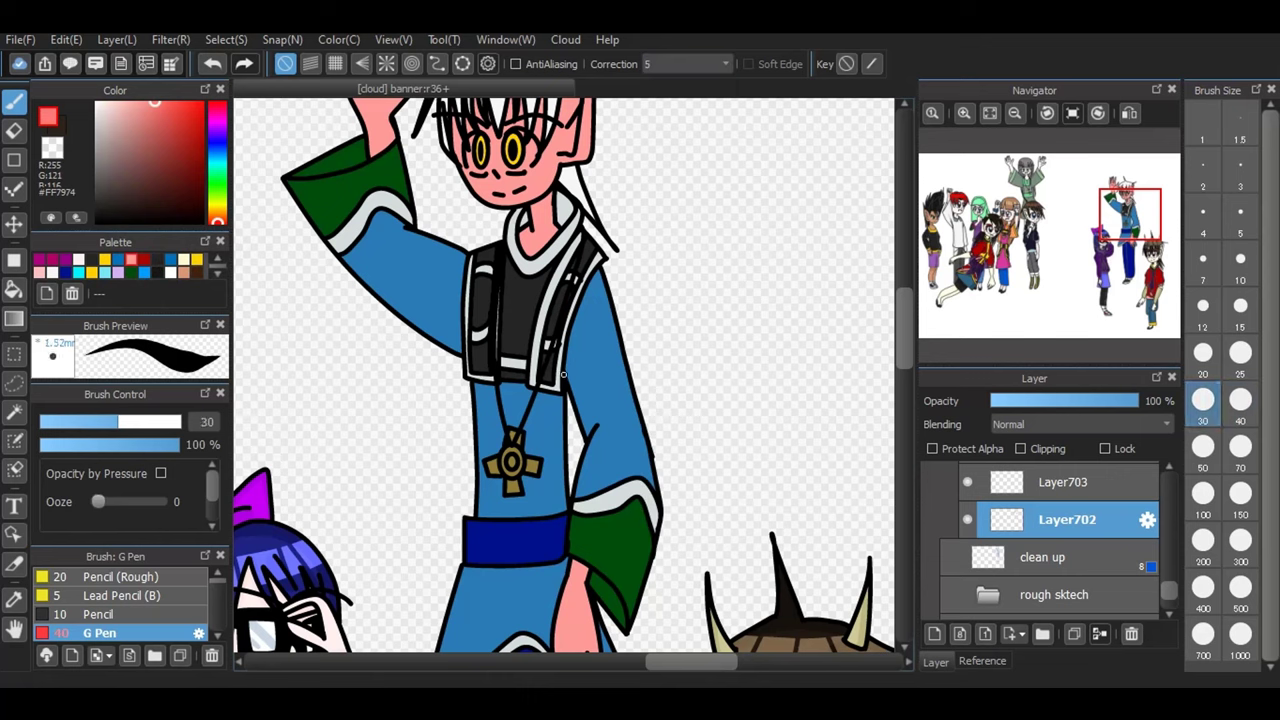
left_click(1240, 400)
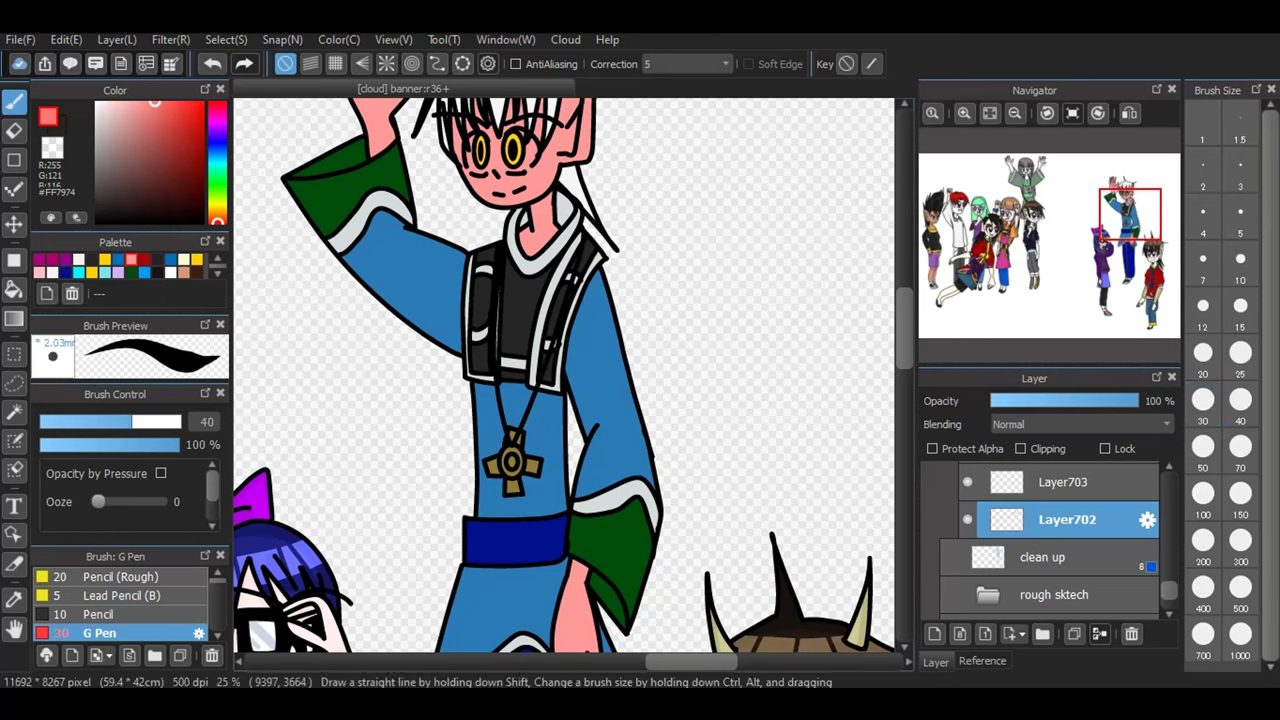
left_click_drag(564, 584, 582, 598)
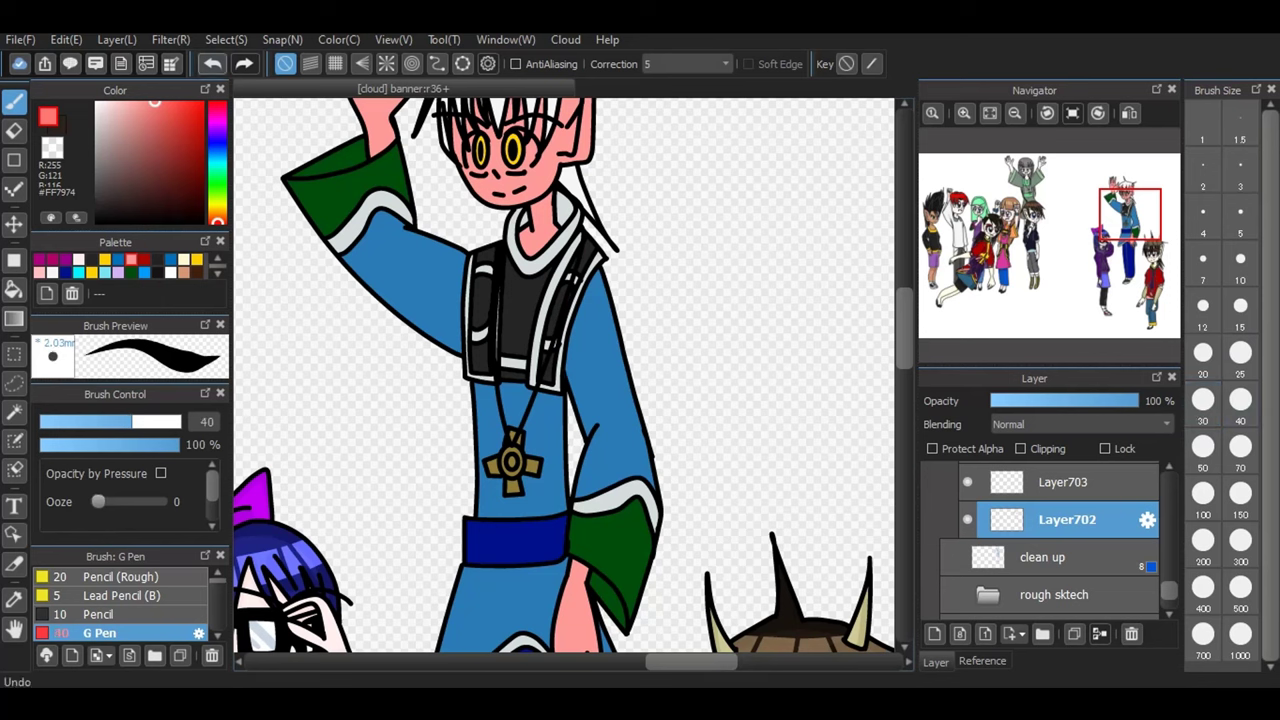
- Set the brush correction to 0, try another shading stroke on the lowered wrist, and undo it
left_click(687, 63)
left_click(651, 81)
mouse_move(566, 586)
left_mouse_down()
mouse_move(586, 601)
mouse_move(578, 574)
left_mouse_up()
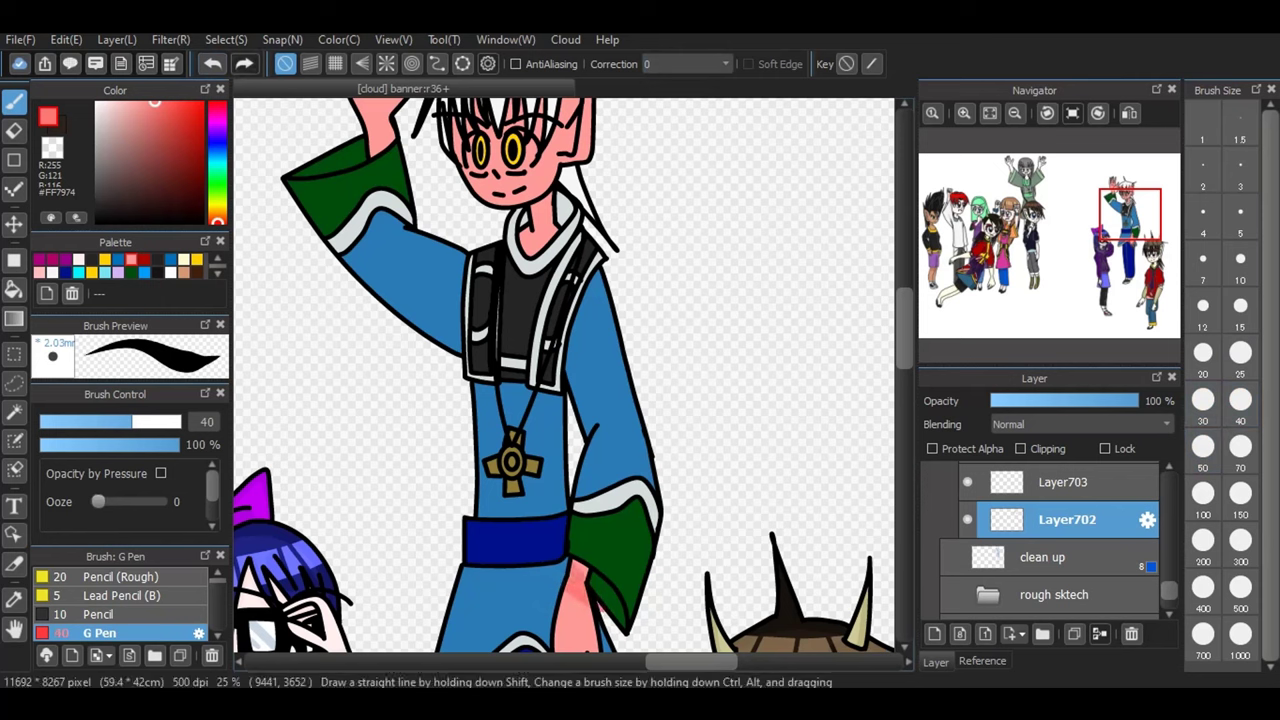
left_click(212, 63)
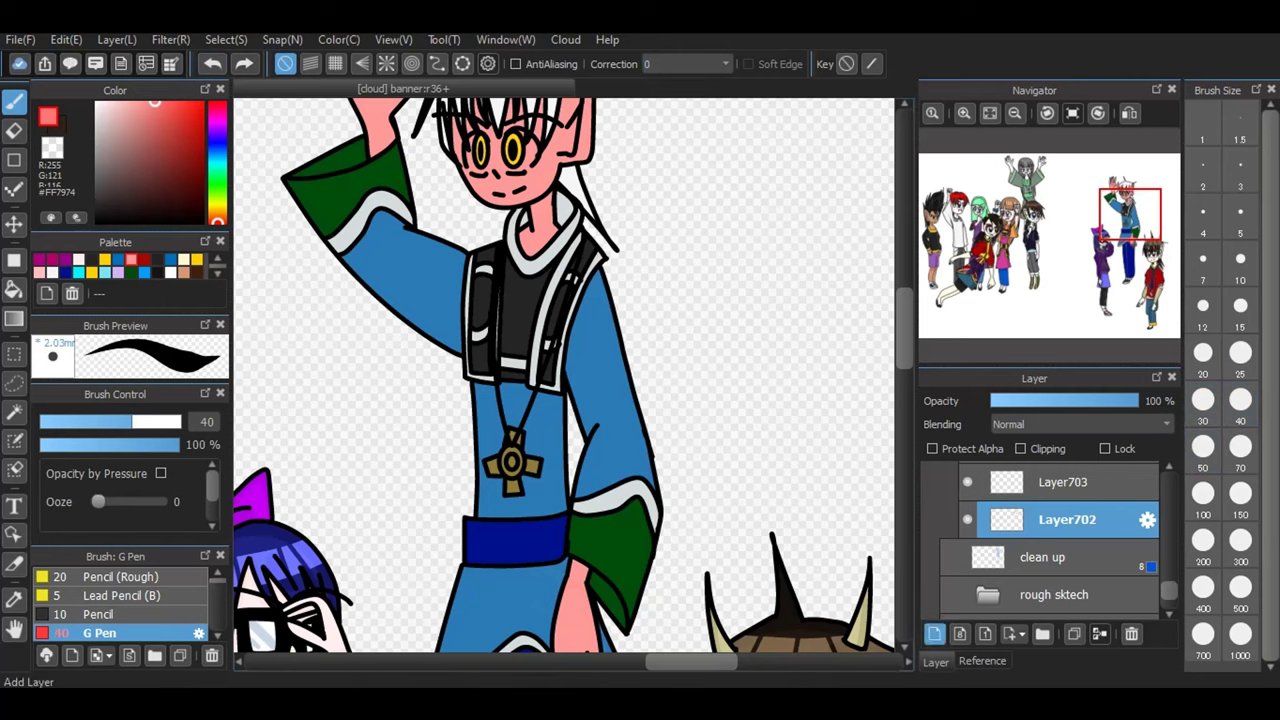
- Add a clipping layer above Layer702 and brush #FF7974 shadows on the lowered wrist, neck, raised wrist and palm
left_click(934, 633)
left_click(1021, 449)
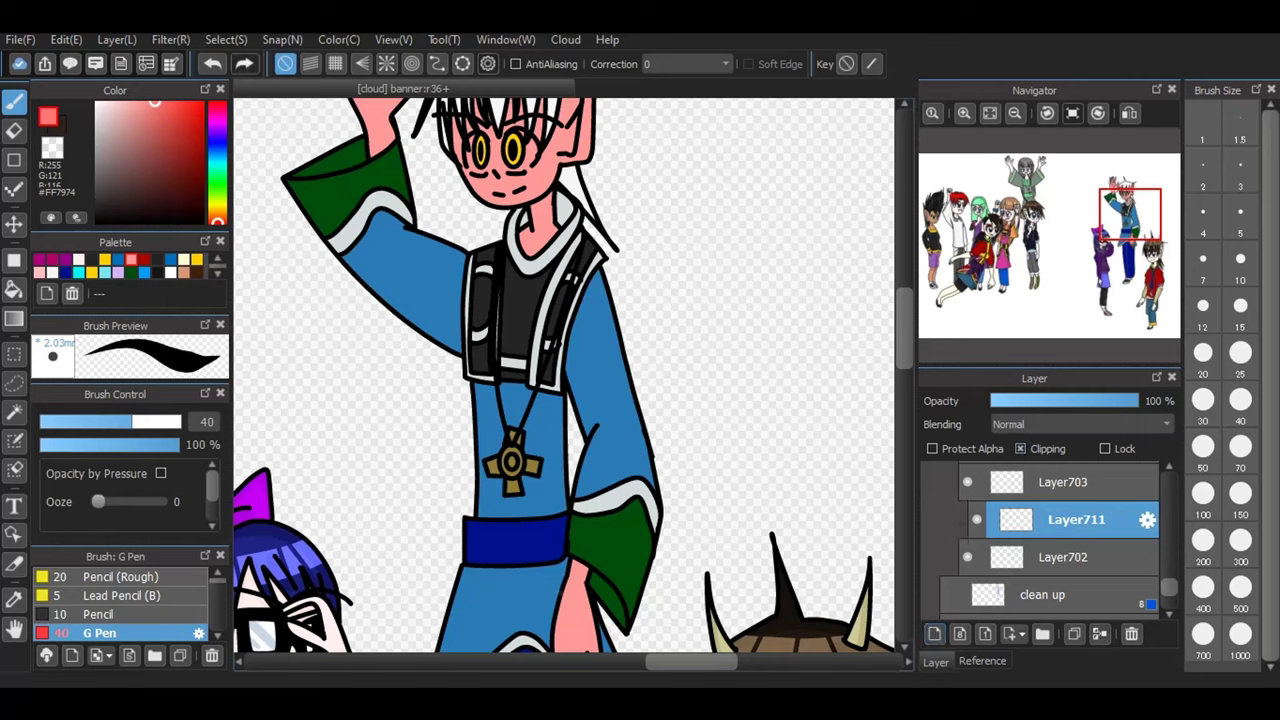
left_click_drag(590, 608, 572, 570)
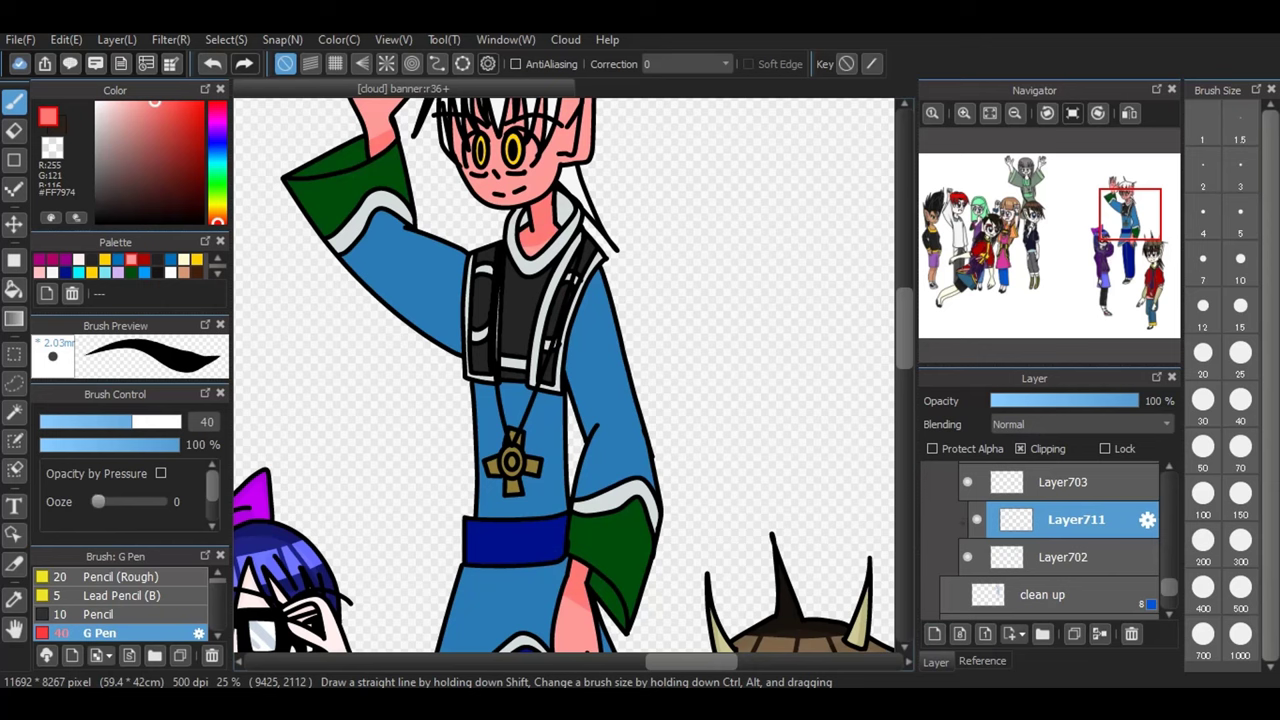
scroll(565, 375, "up", 5)
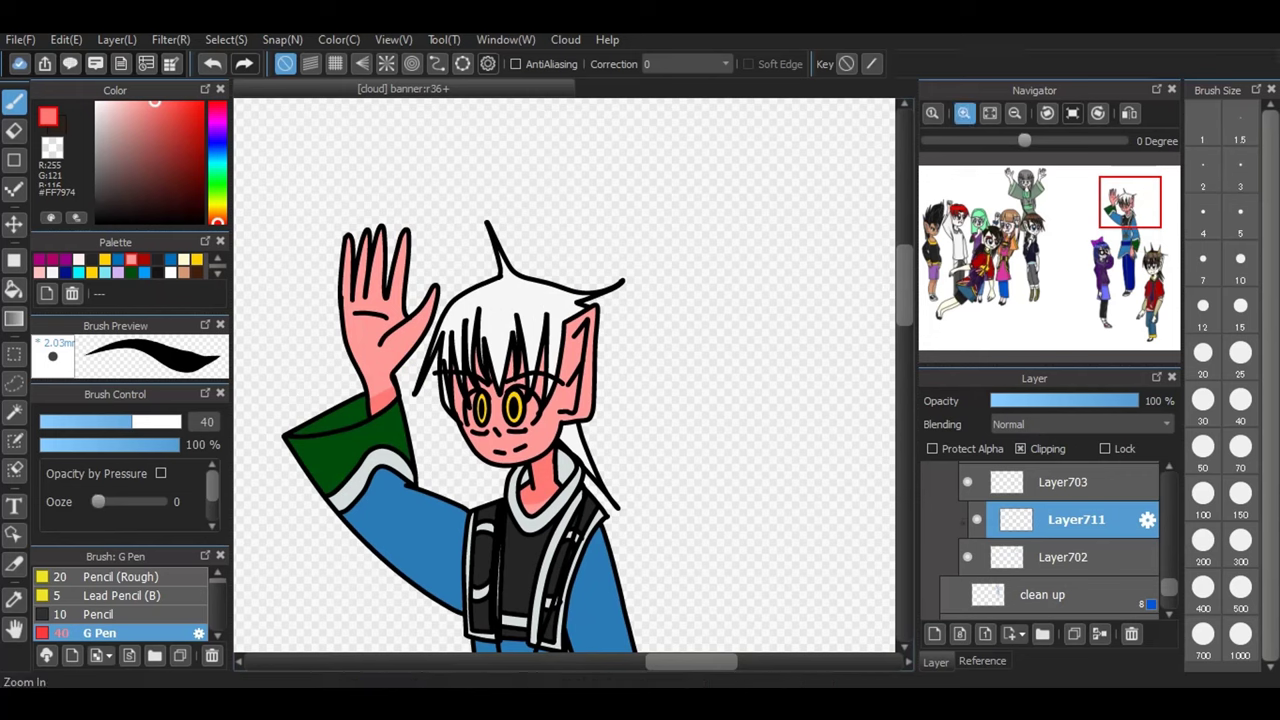
left_click(964, 112)
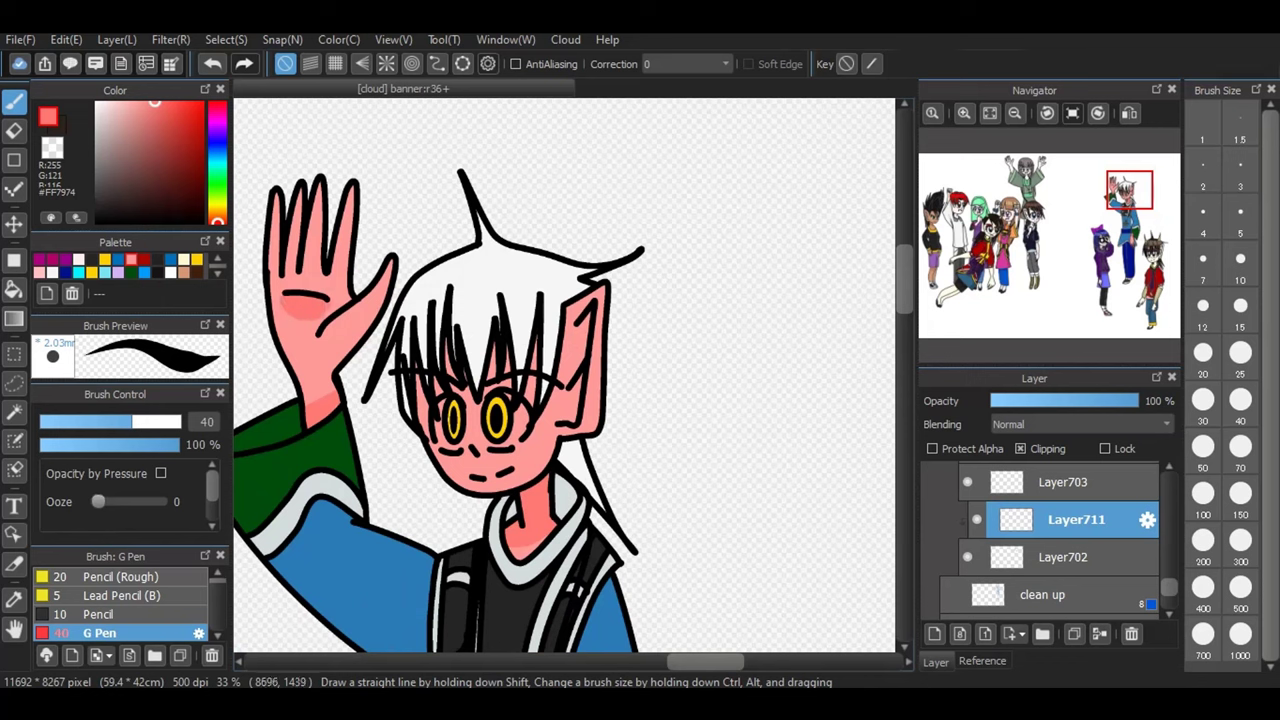
- Set the brush size to 20 and shade the inner ear and the skin along the hair beside it in #FF7974
mouse_move(964, 113)
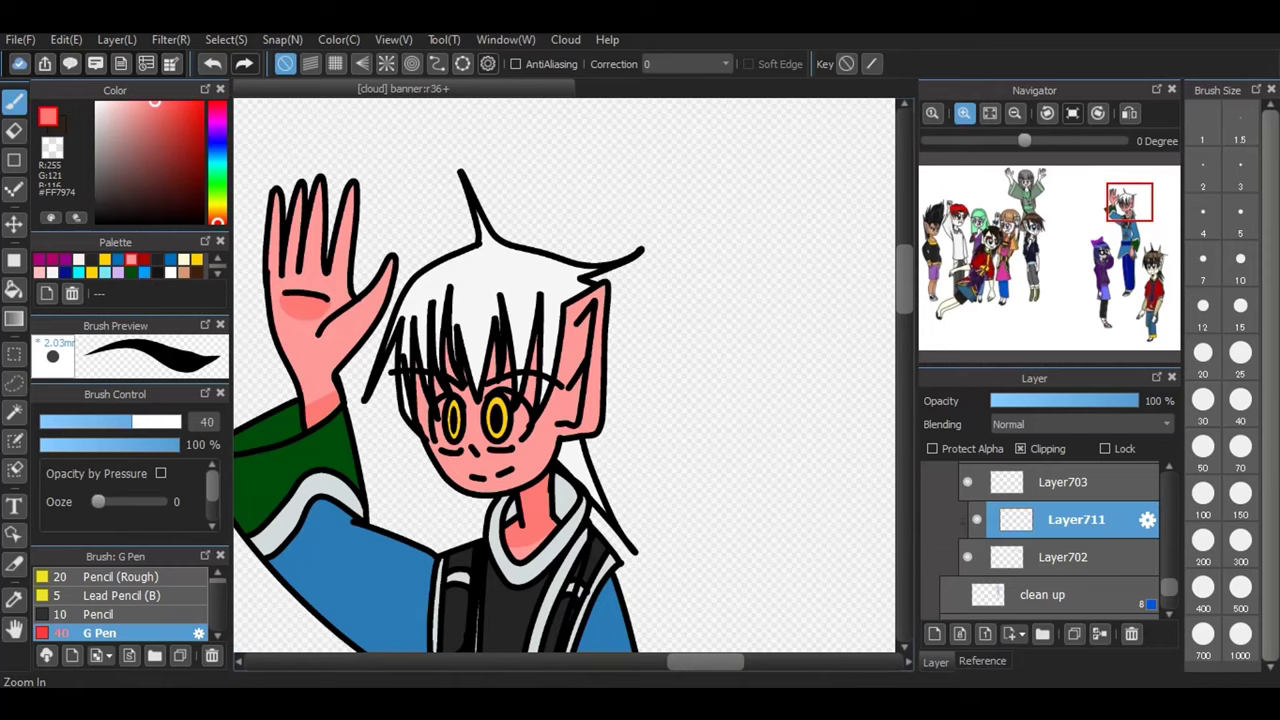
left_click(964, 113)
left_click(964, 113)
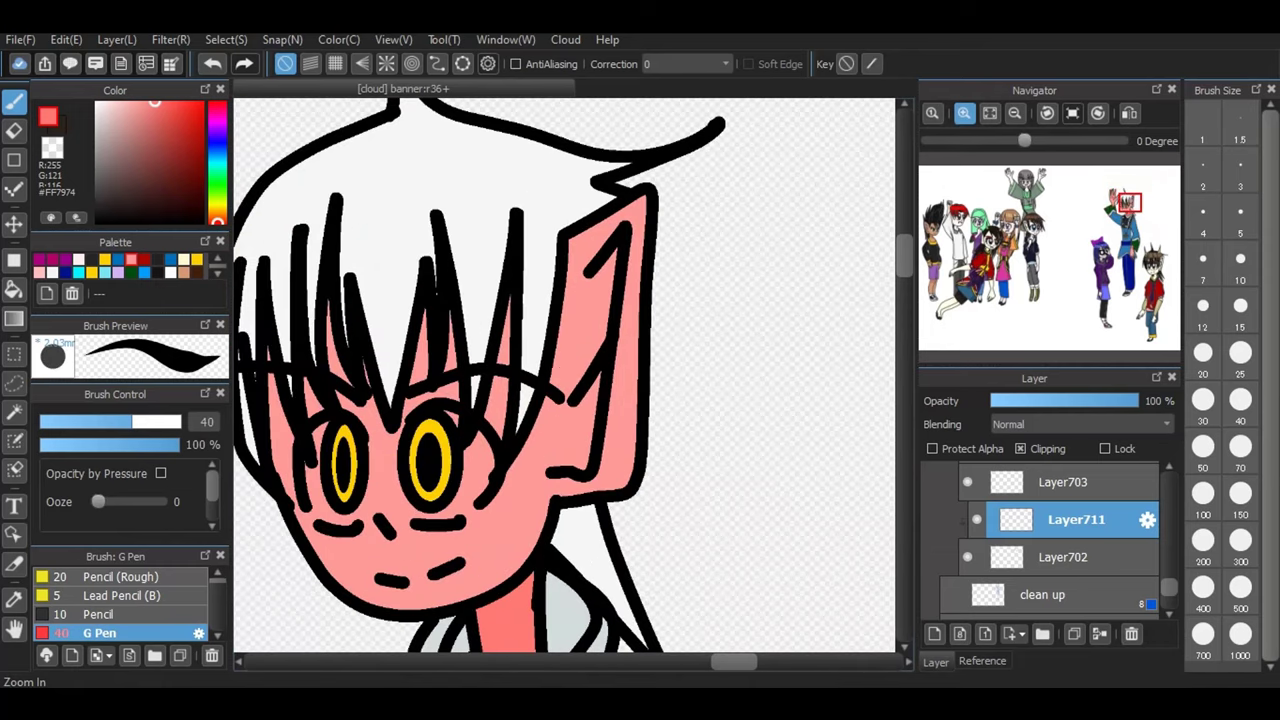
left_click(1202, 352)
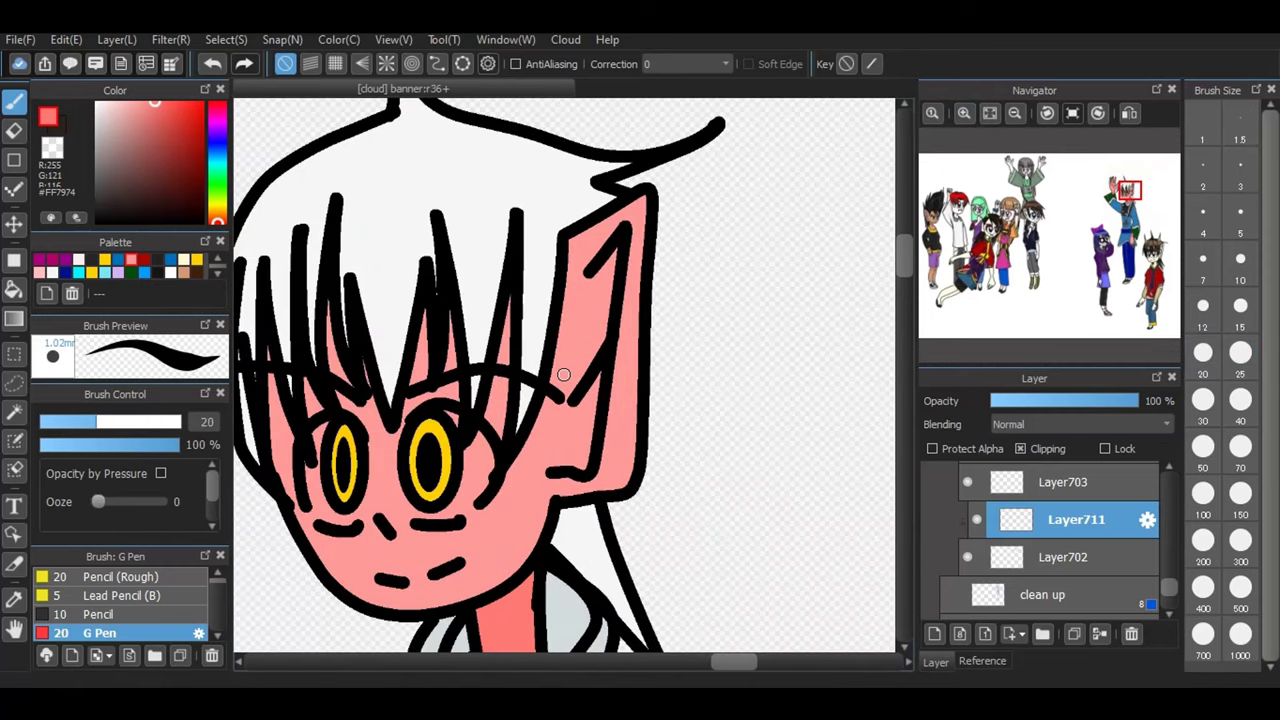
mouse_move(578, 378)
left_mouse_down()
mouse_move(594, 278)
mouse_move(575, 390)
mouse_move(609, 260)
mouse_move(584, 404)
mouse_move(556, 462)
mouse_move(582, 382)
mouse_move(570, 462)
mouse_move(594, 376)
mouse_move(575, 460)
left_mouse_up()
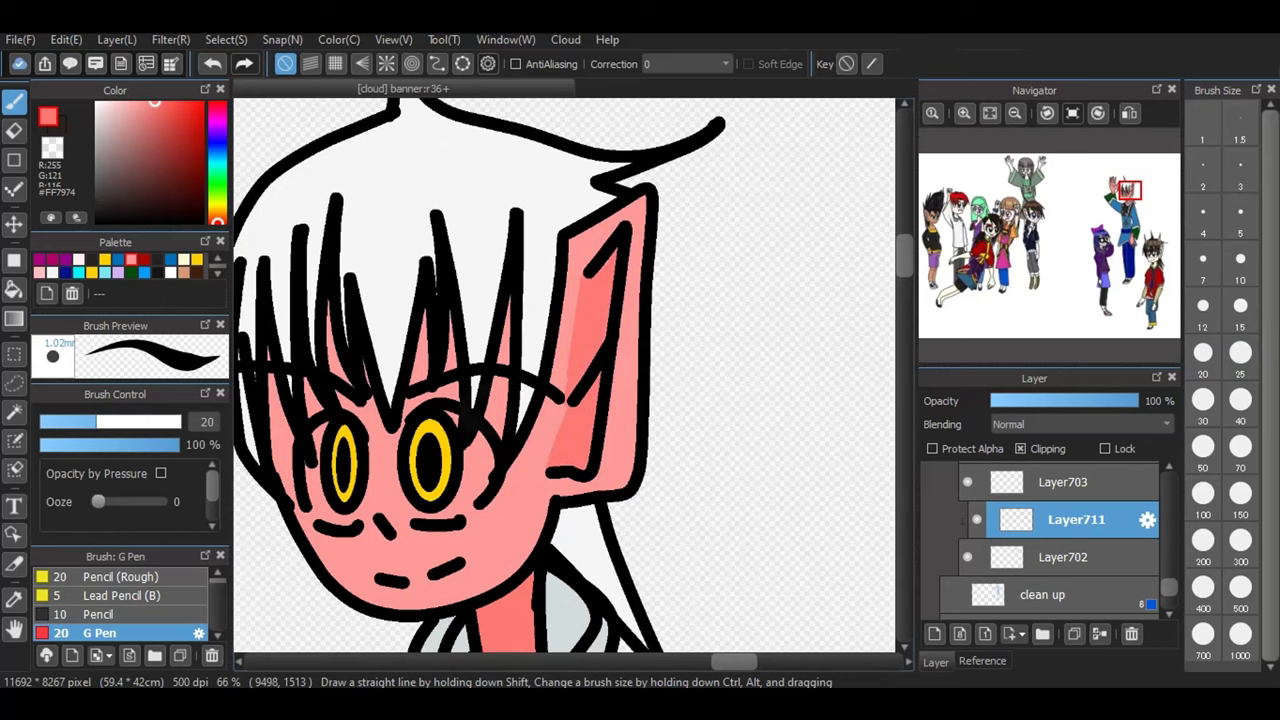
mouse_move(508, 304)
left_mouse_down()
mouse_move(487, 416)
mouse_move(508, 482)
left_mouse_up()
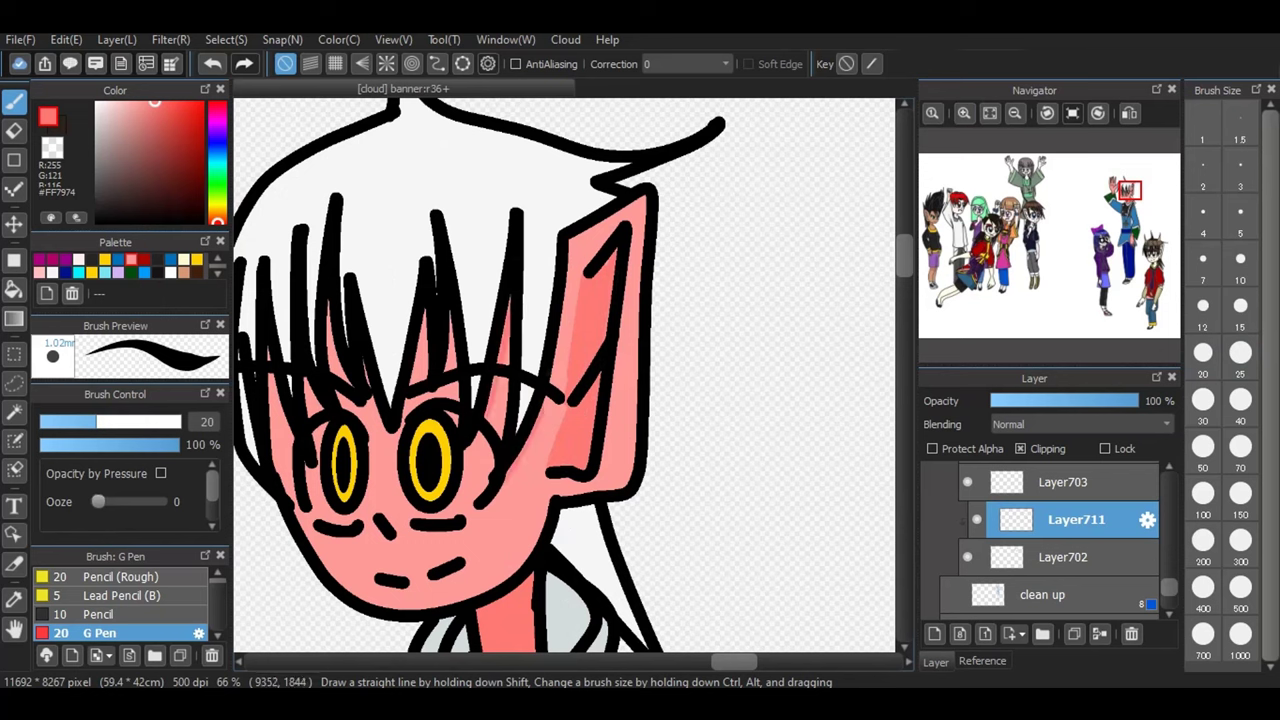
mouse_move(550, 384)
left_mouse_down()
mouse_move(568, 242)
mouse_move(554, 382)
left_mouse_up()
left_click_drag(550, 398, 522, 462)
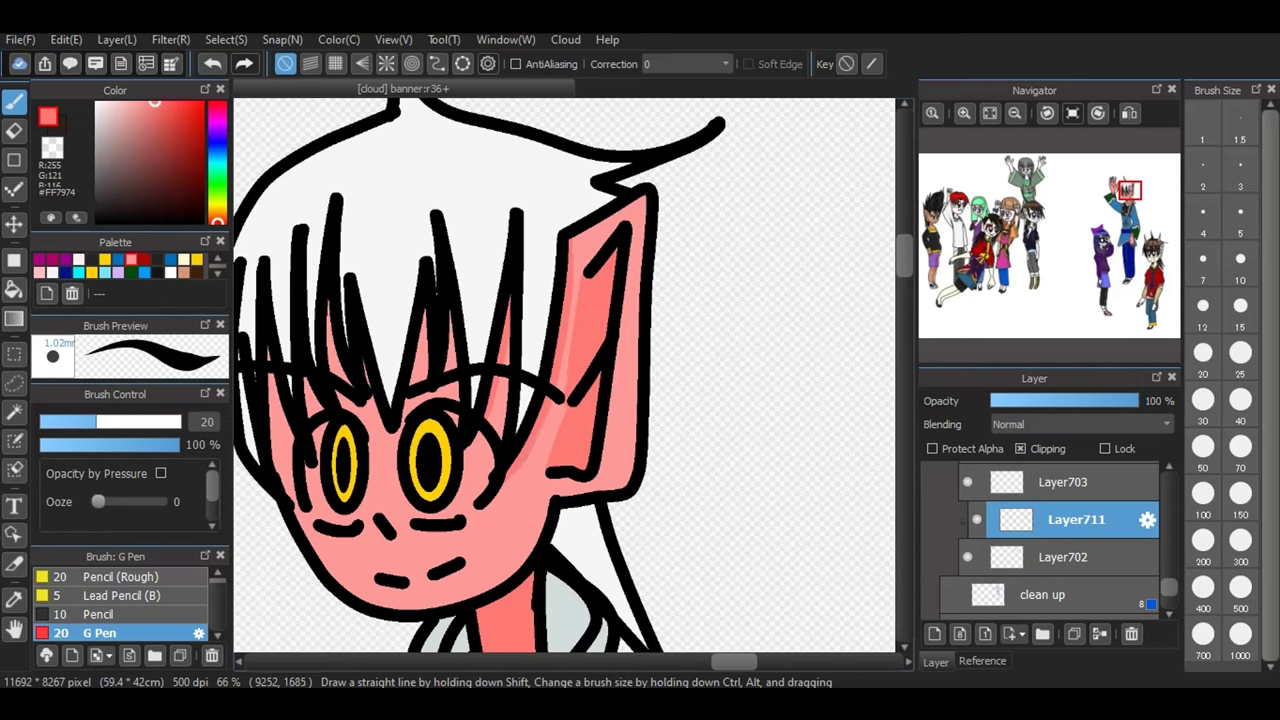
- Brush #FF7974 shadows into the skin gaps between the bangs, along the face's far edge and around the nose
left_click_drag(447, 324, 453, 367)
left_click_drag(426, 326, 412, 382)
left_click_drag(412, 400, 402, 426)
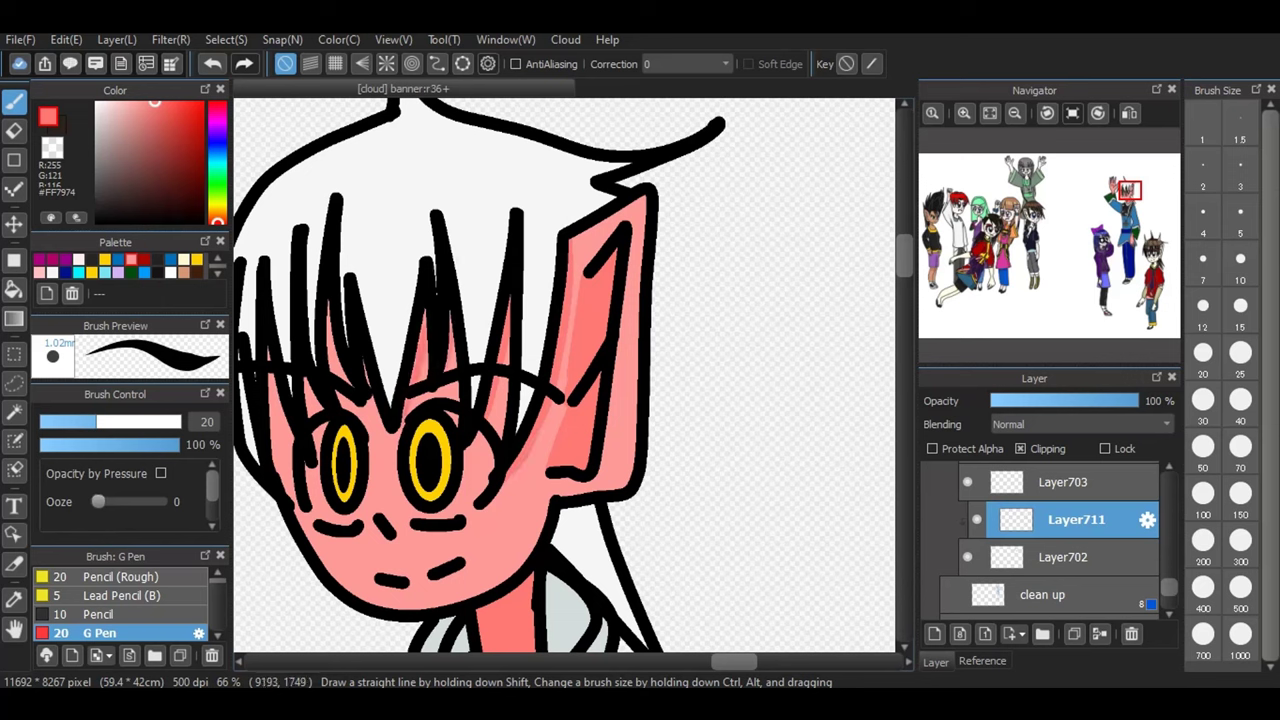
left_click_drag(362, 341, 328, 375)
mouse_move(332, 280)
left_mouse_down()
mouse_move(310, 408)
mouse_move(272, 498)
left_mouse_up()
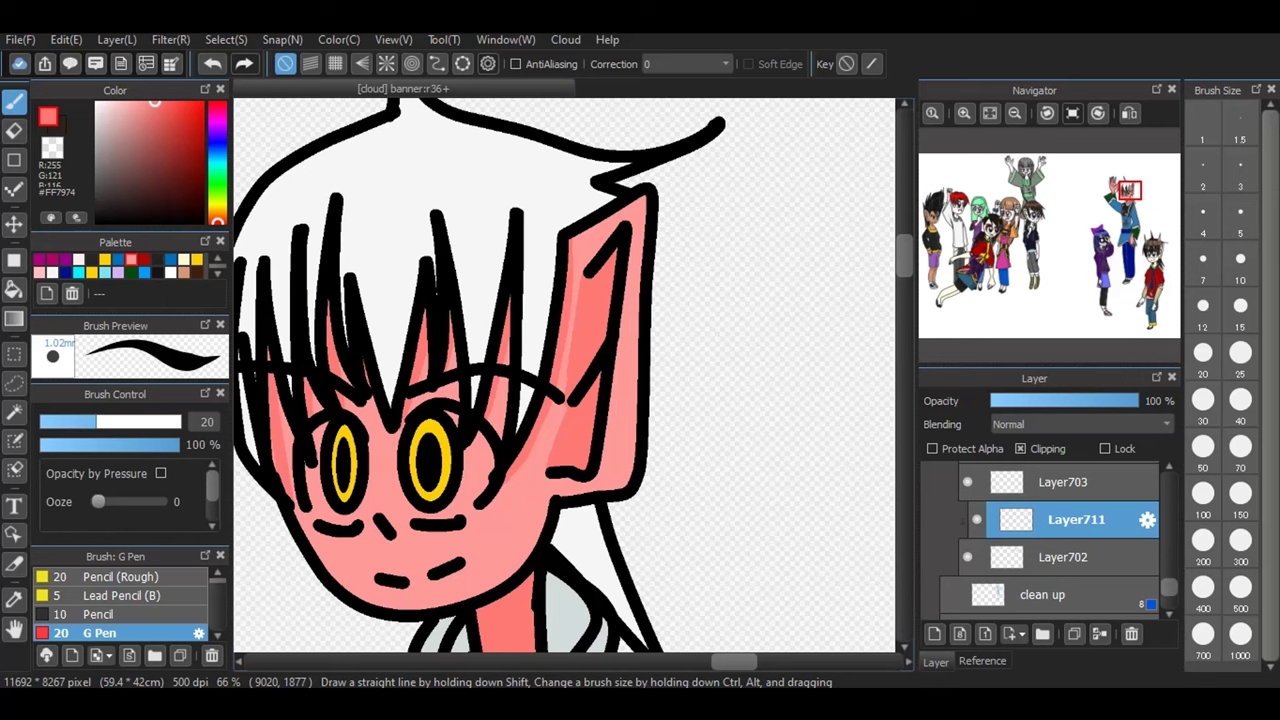
left_click_drag(372, 498, 400, 514)
left_click_drag(396, 508, 404, 534)
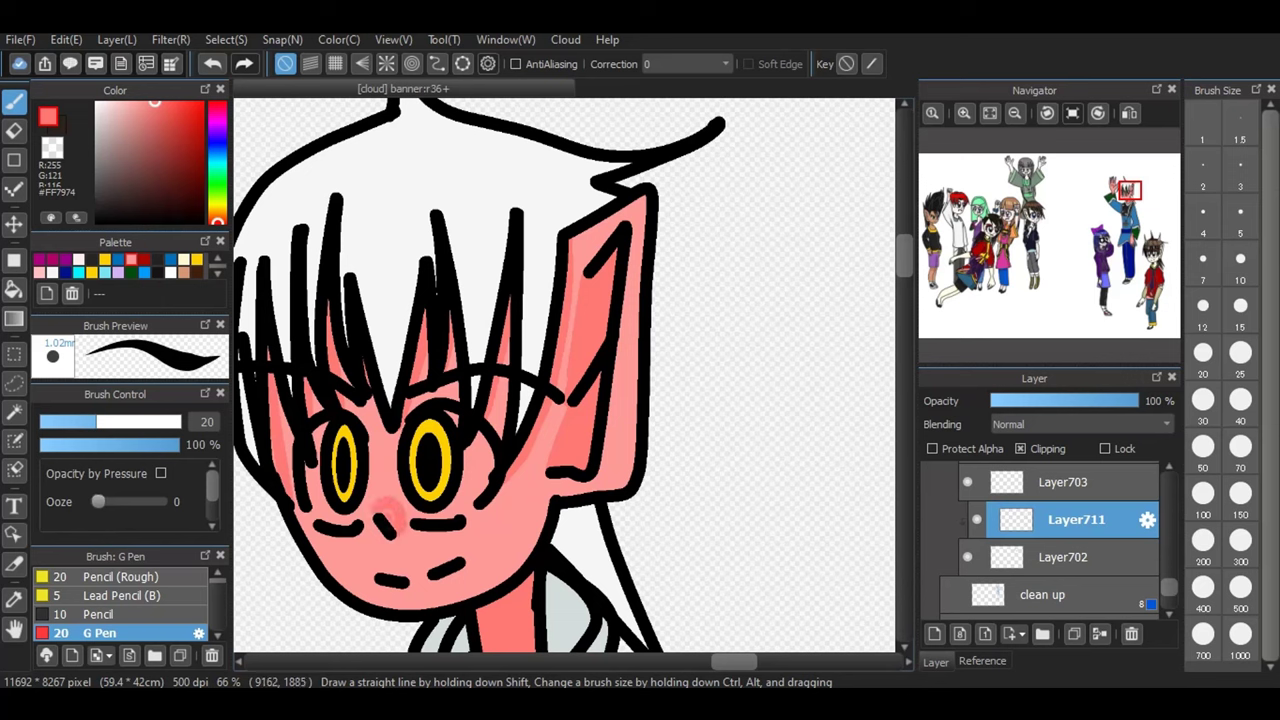
- Set the skin shading layer's blending to Multiply and its opacity to 26%
left_click(1082, 424)
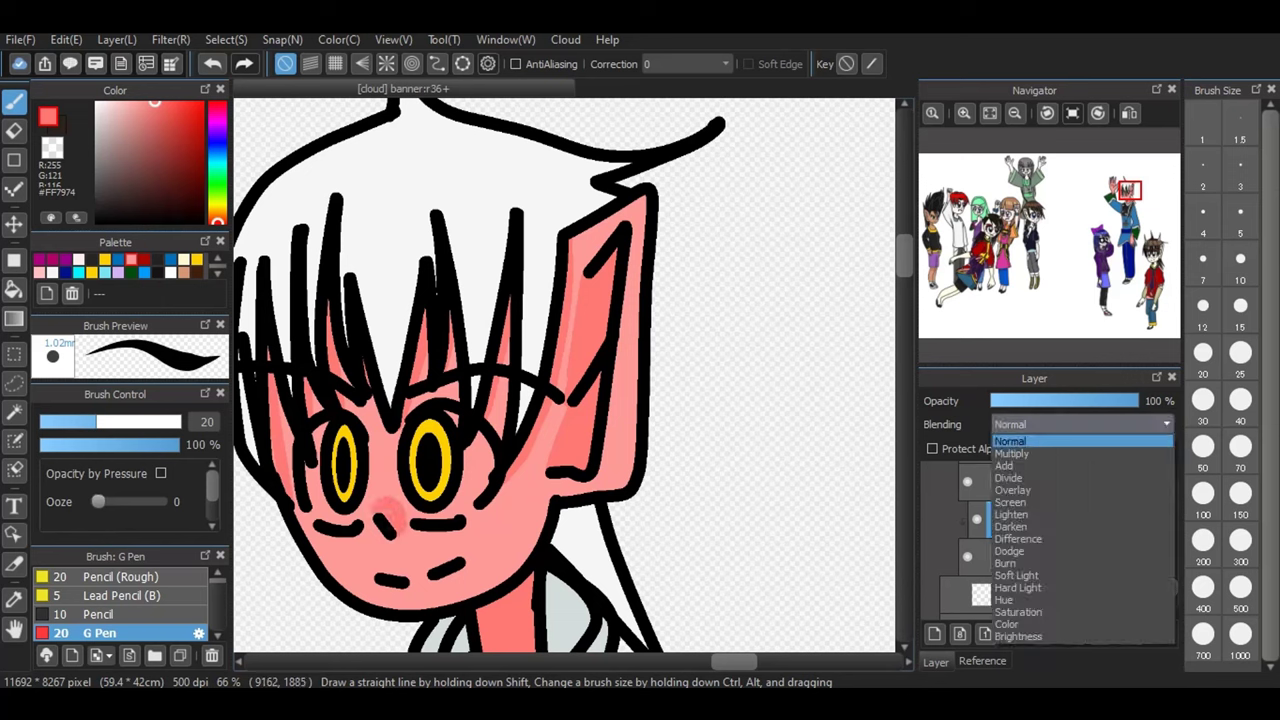
left_click(1024, 456)
left_click(1047, 401)
left_click_drag(1047, 401, 1028, 401)
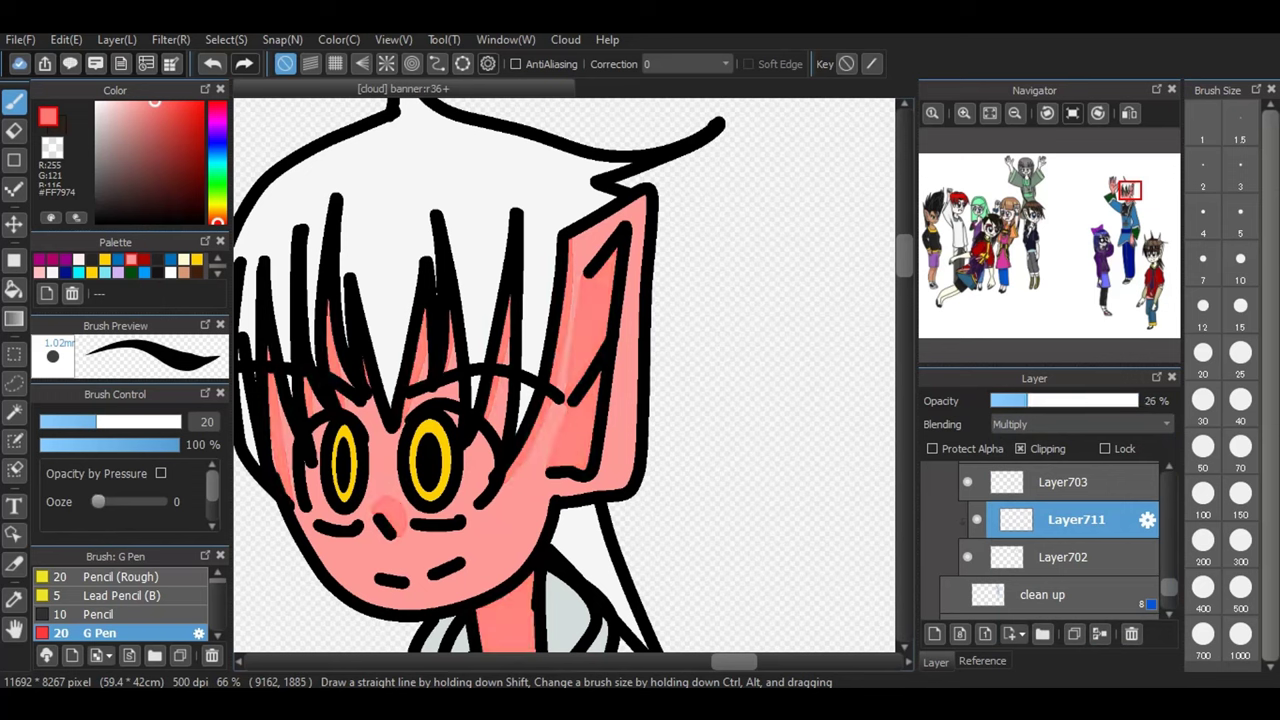
- Add a new layer above the skin shading and paint the whites of both eyes in #FFFFFF
left_click(934, 633)
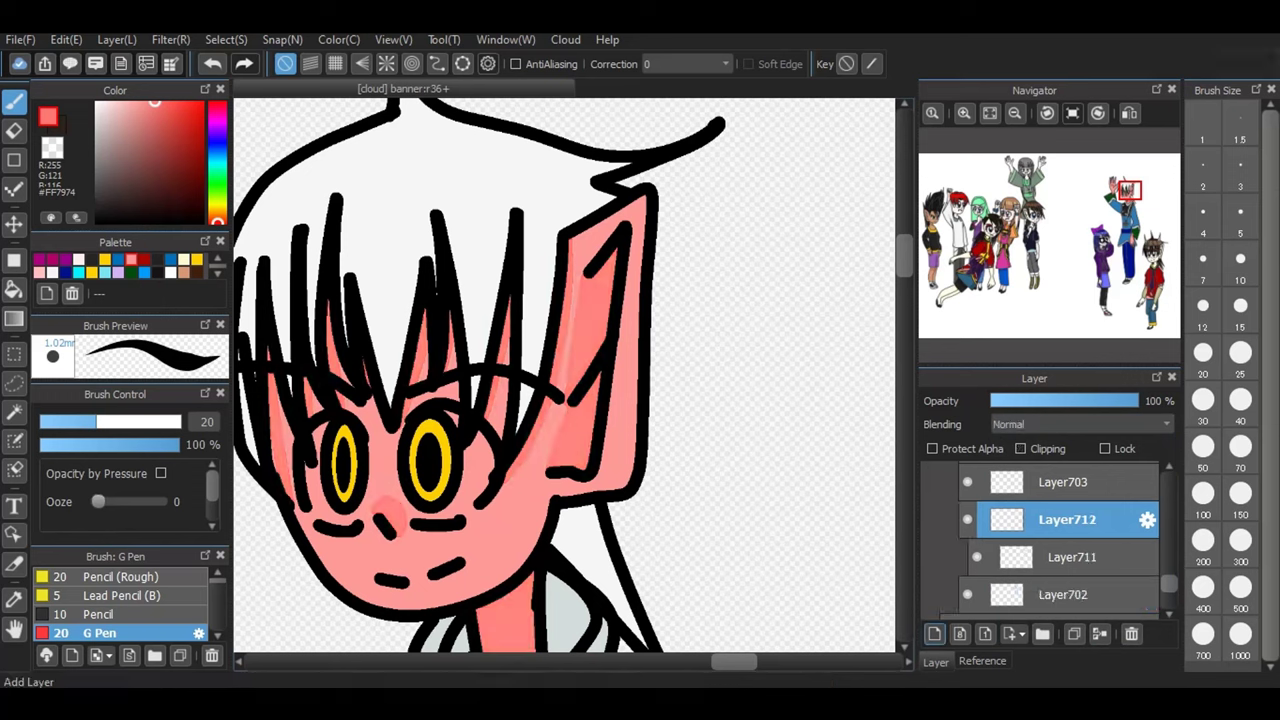
left_click(97, 103)
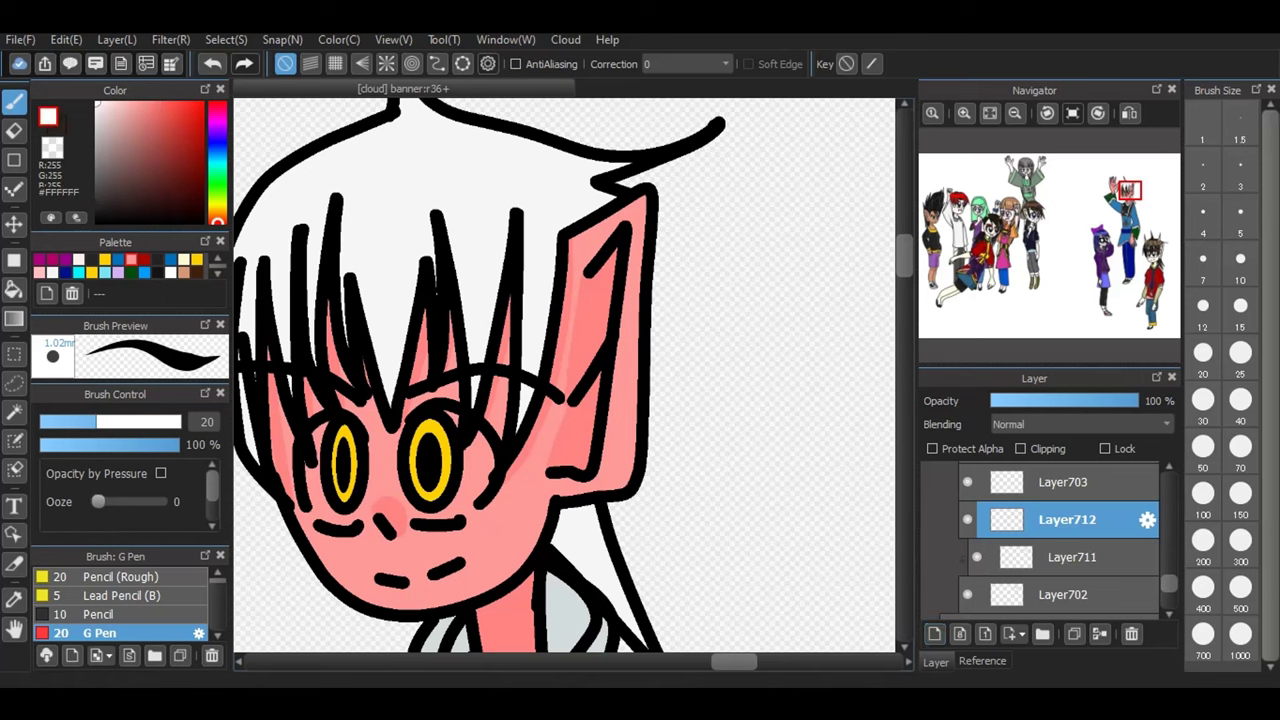
mouse_move(403, 417)
left_mouse_down()
mouse_move(396, 476)
mouse_move(406, 504)
mouse_move(429, 514)
mouse_move(456, 510)
mouse_move(488, 478)
mouse_move(482, 434)
mouse_move(450, 412)
mouse_move(474, 450)
mouse_move(464, 498)
mouse_move(478, 448)
left_mouse_up()
left_click_drag(466, 517, 475, 512)
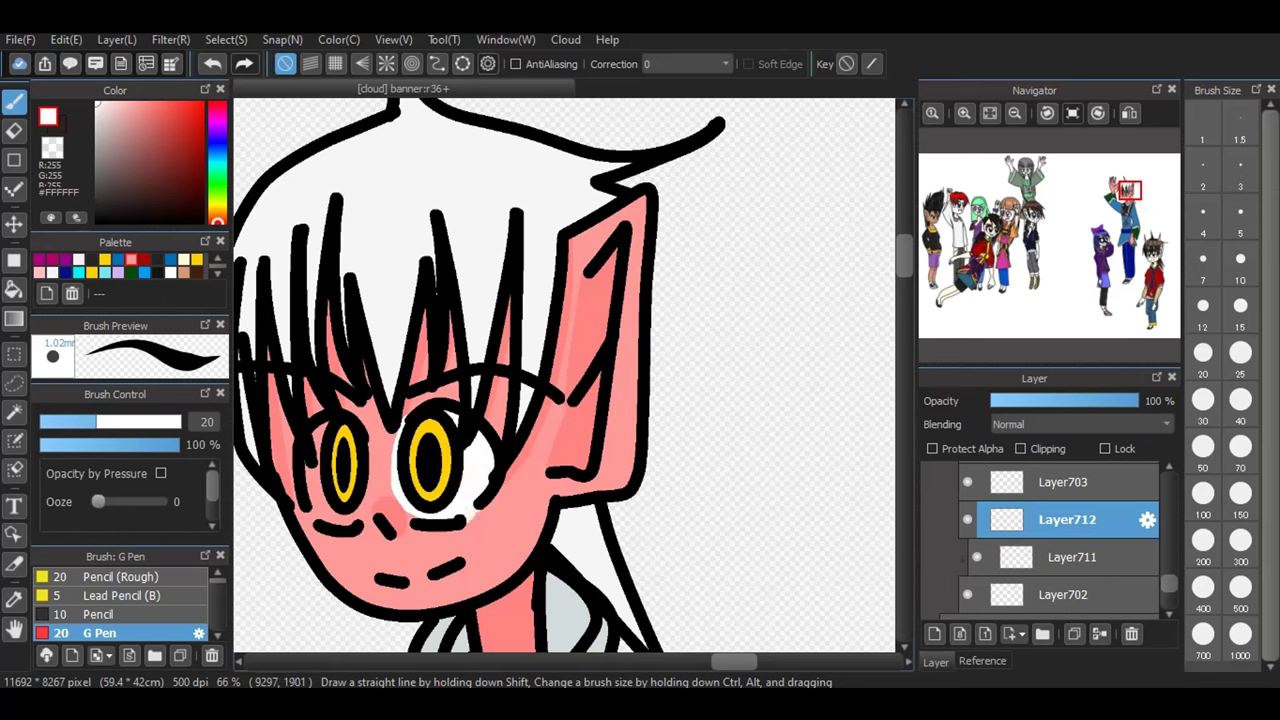
left_click_drag(396, 500, 390, 432)
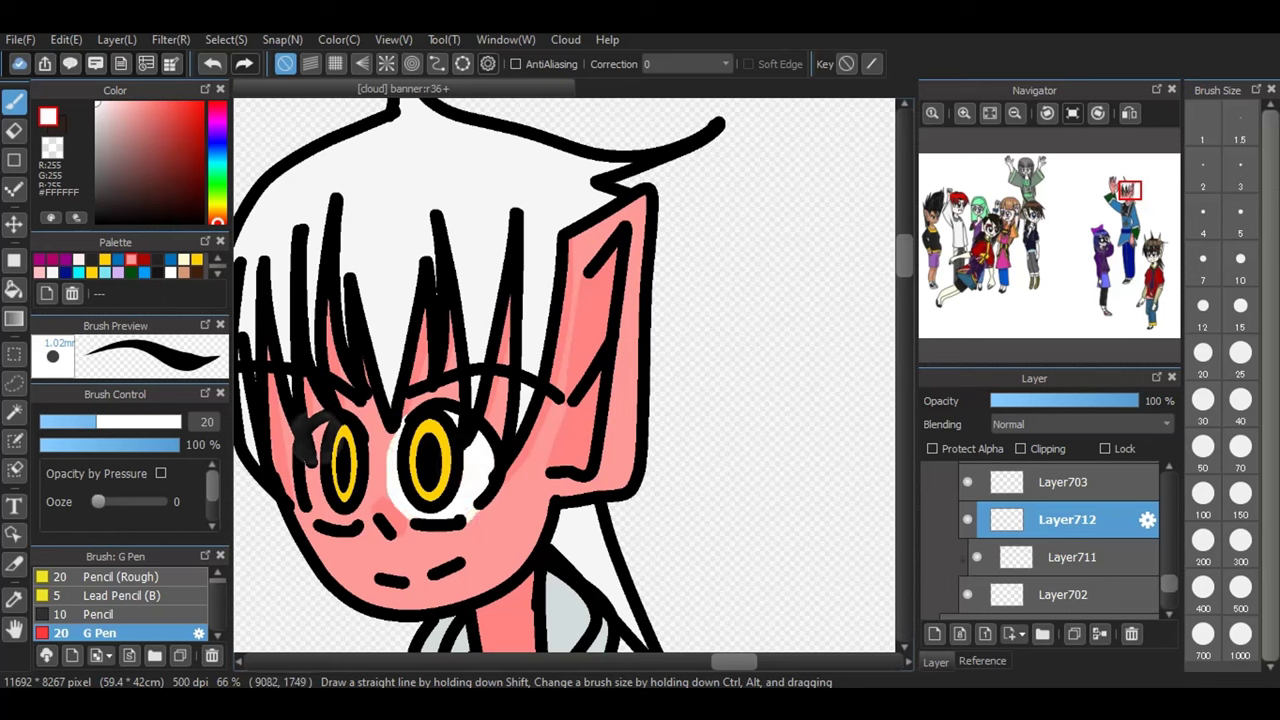
mouse_move(312, 466)
left_mouse_down()
mouse_move(318, 508)
mouse_move(346, 520)
mouse_move(370, 440)
mouse_move(322, 504)
mouse_move(344, 514)
left_mouse_up()
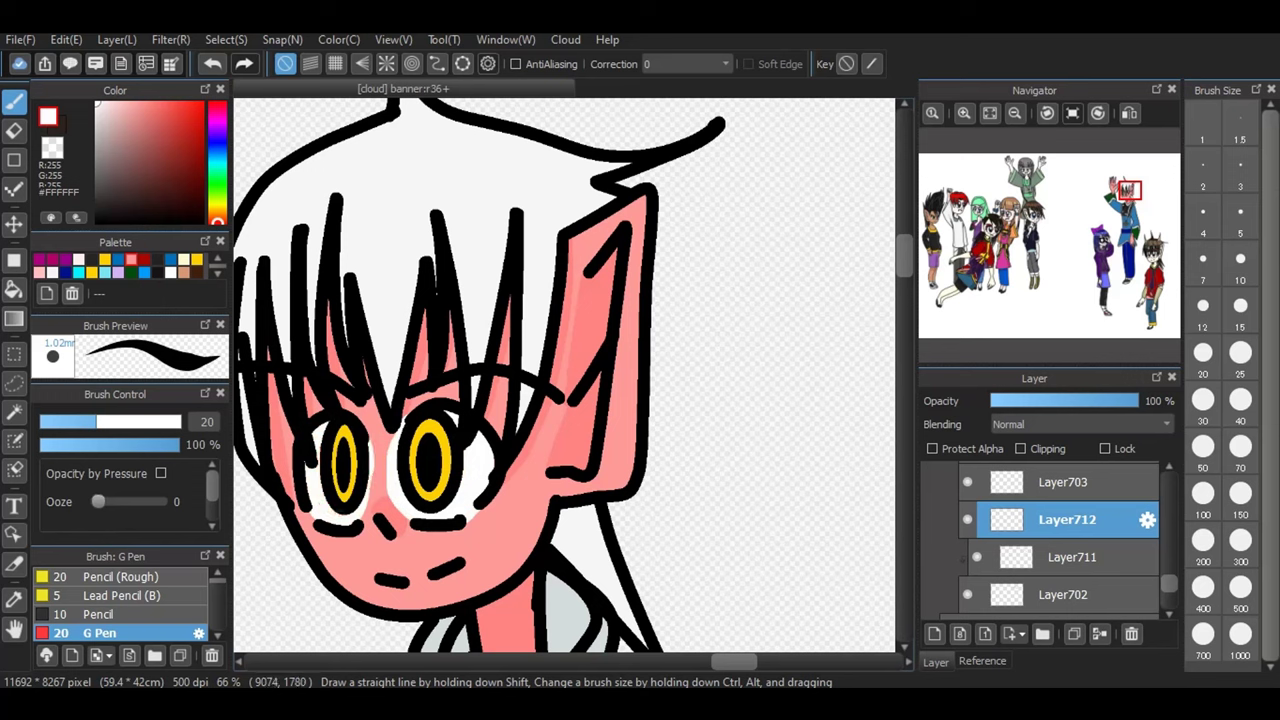
key("e")
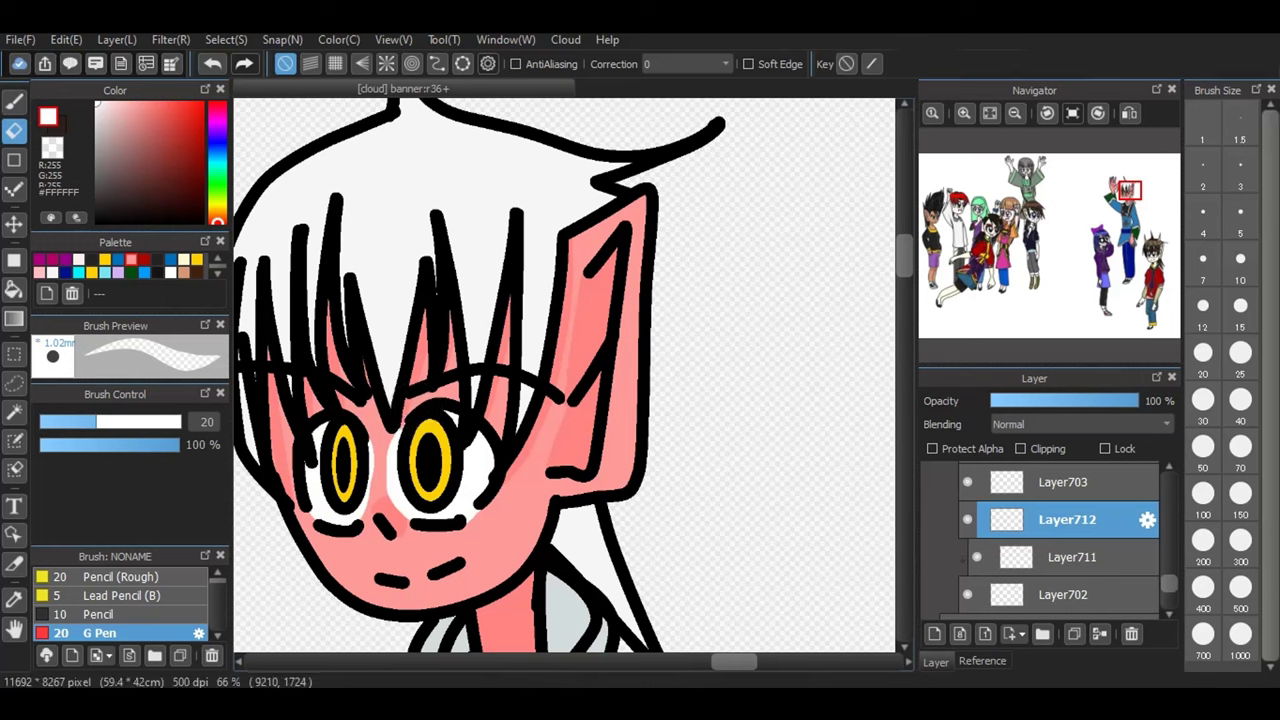
key("ctrl+z")
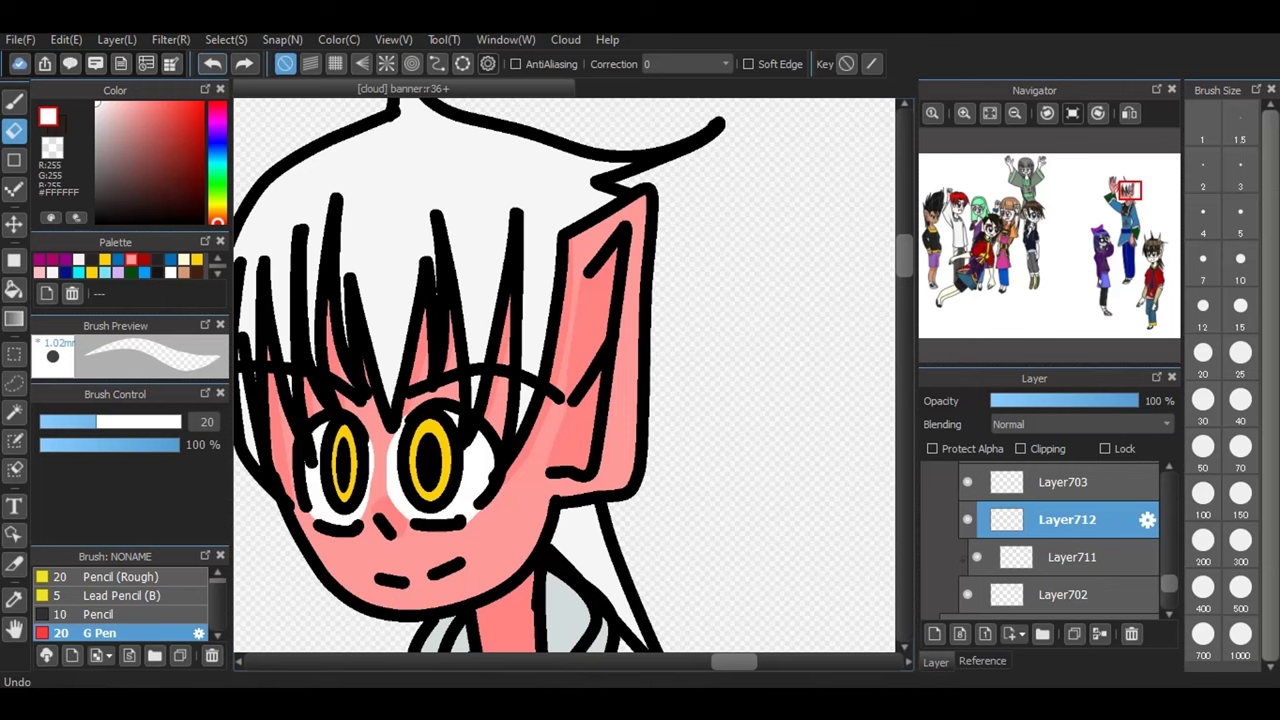
key("b")
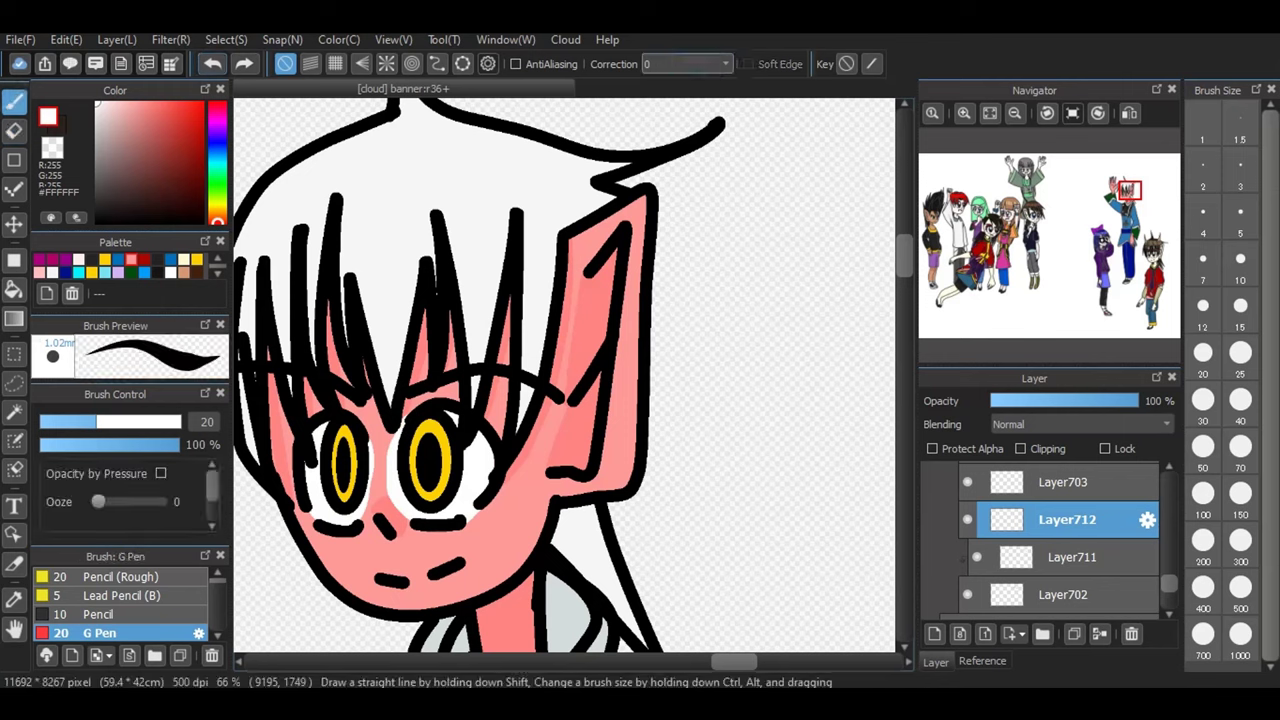
- Set the stroke correction to 5 and add a new clipped layer above the eye whites
left_click(700, 64)
left_click(692, 151)
left_click(934, 633)
left_click(1021, 449)
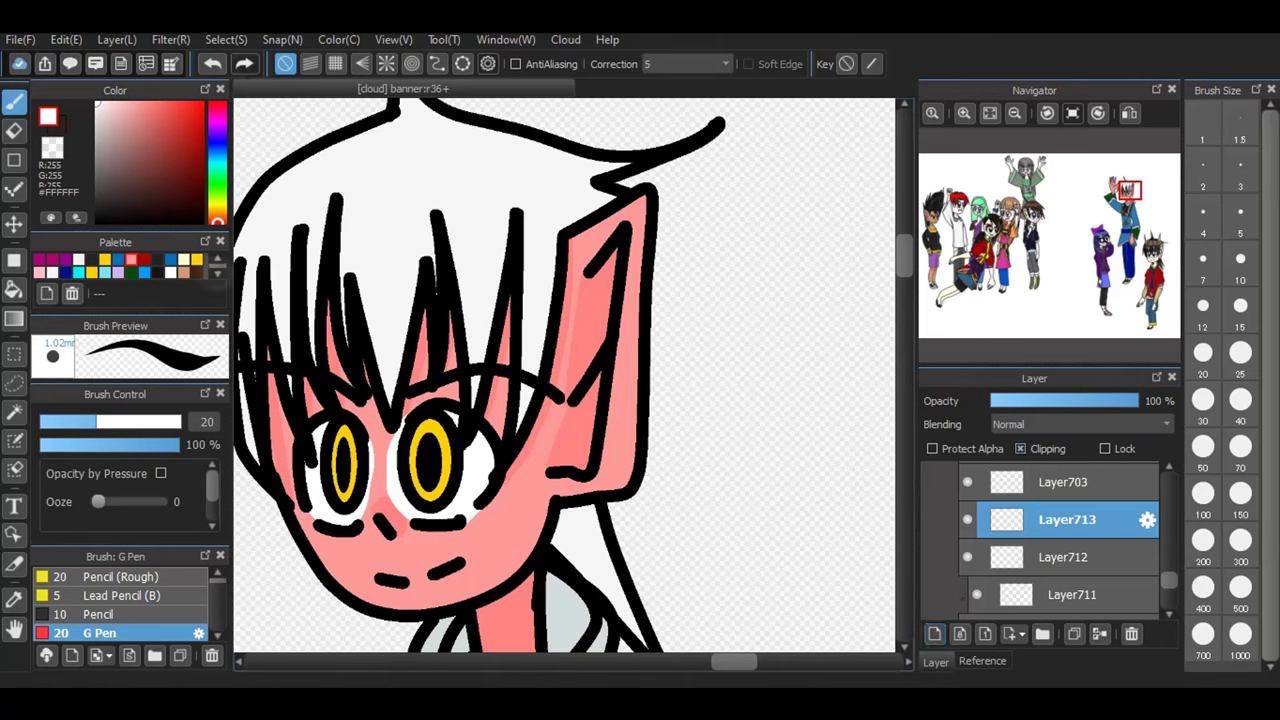
- Paint shadows in #4E81BF across the upper part of both eye whites
left_click(217, 274)
left_click(217, 274)
left_click(217, 274)
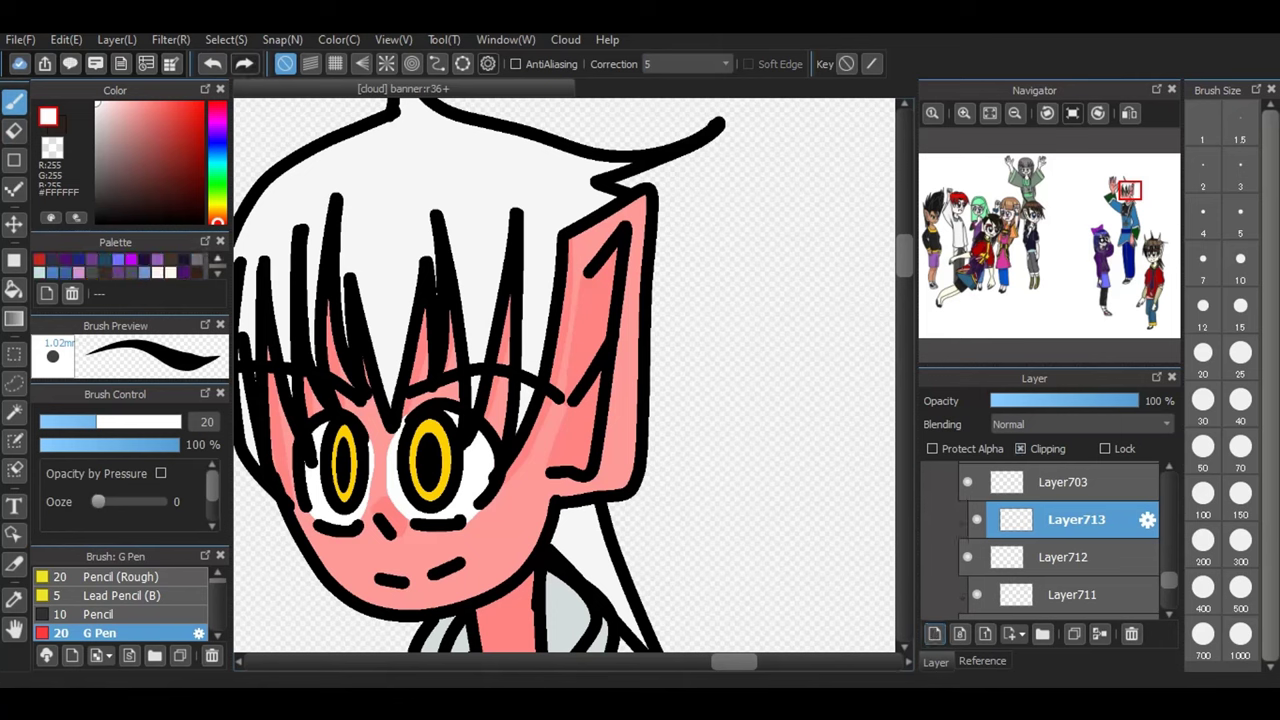
left_click(54, 263)
left_click(66, 272)
left_click(56, 271)
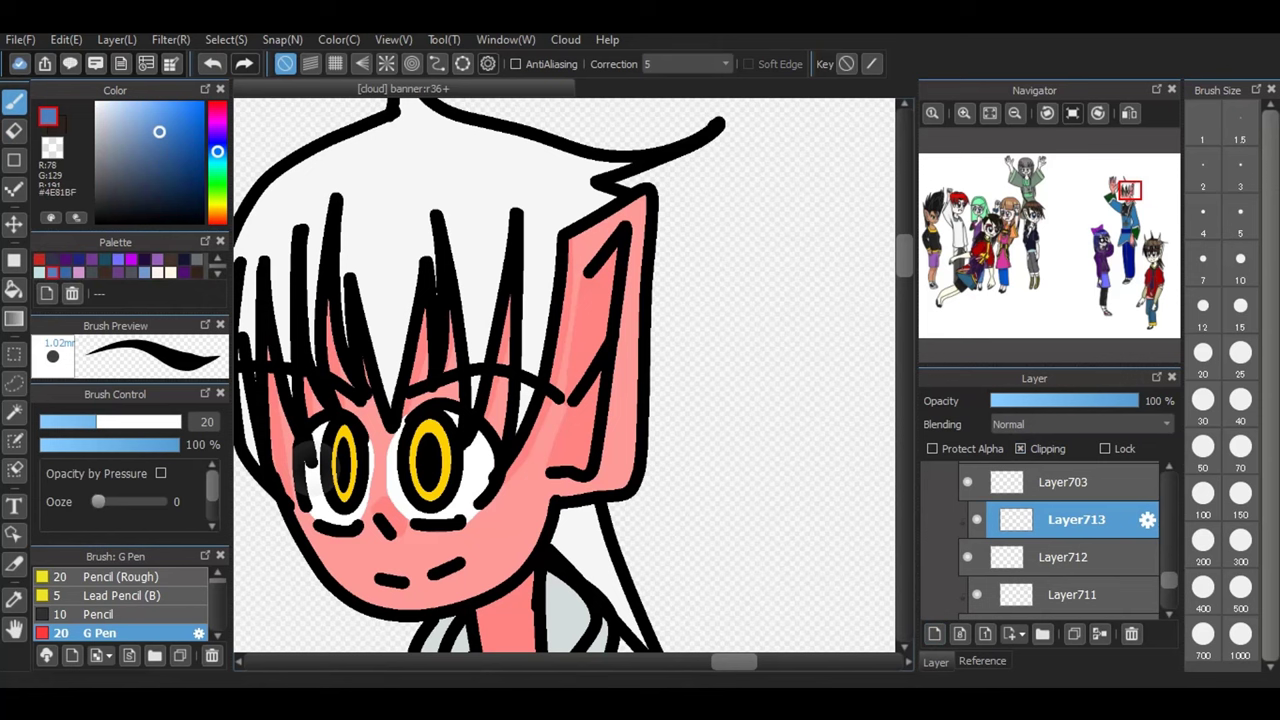
left_click_drag(302, 466, 492, 458)
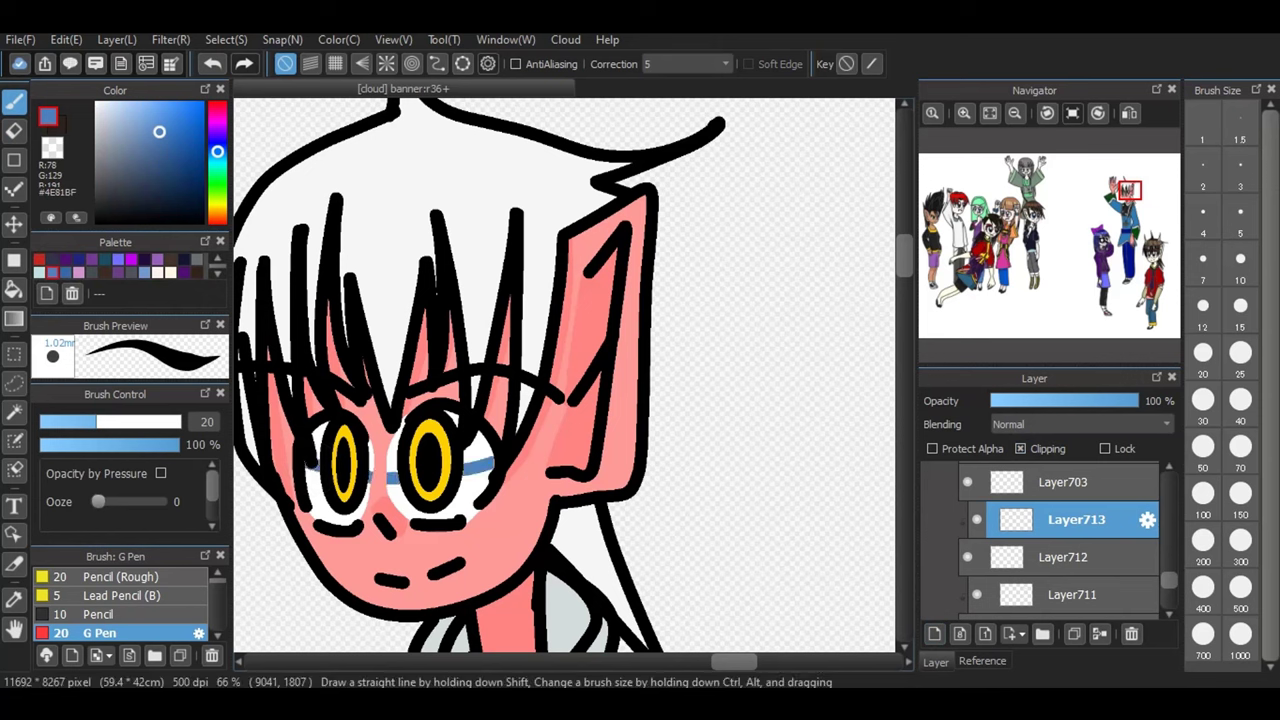
left_click_drag(394, 474, 402, 414)
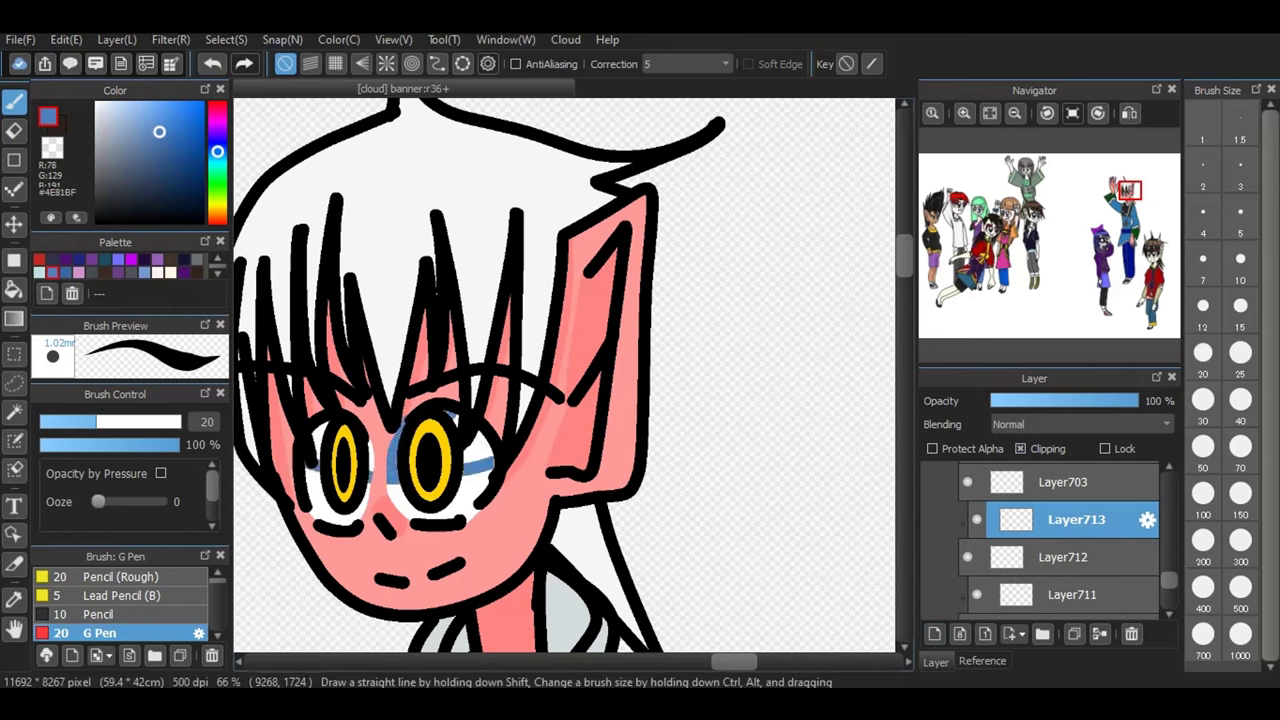
mouse_move(480, 432)
left_mouse_down()
mouse_move(490, 456)
mouse_move(468, 460)
mouse_move(465, 440)
left_mouse_up()
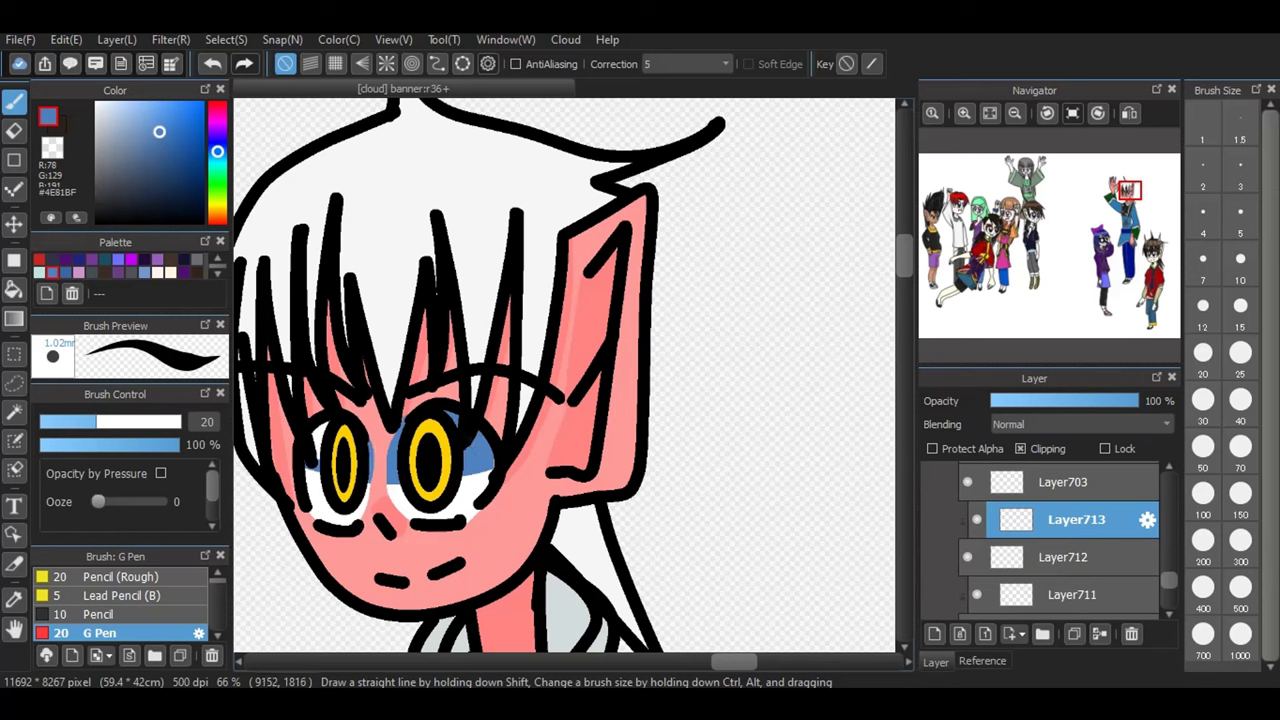
mouse_move(322, 426)
left_mouse_down()
mouse_move(314, 450)
mouse_move(326, 422)
left_mouse_up()
- Add a new layer above the eye-white shading and set its blending to Multiply
left_click(934, 633)
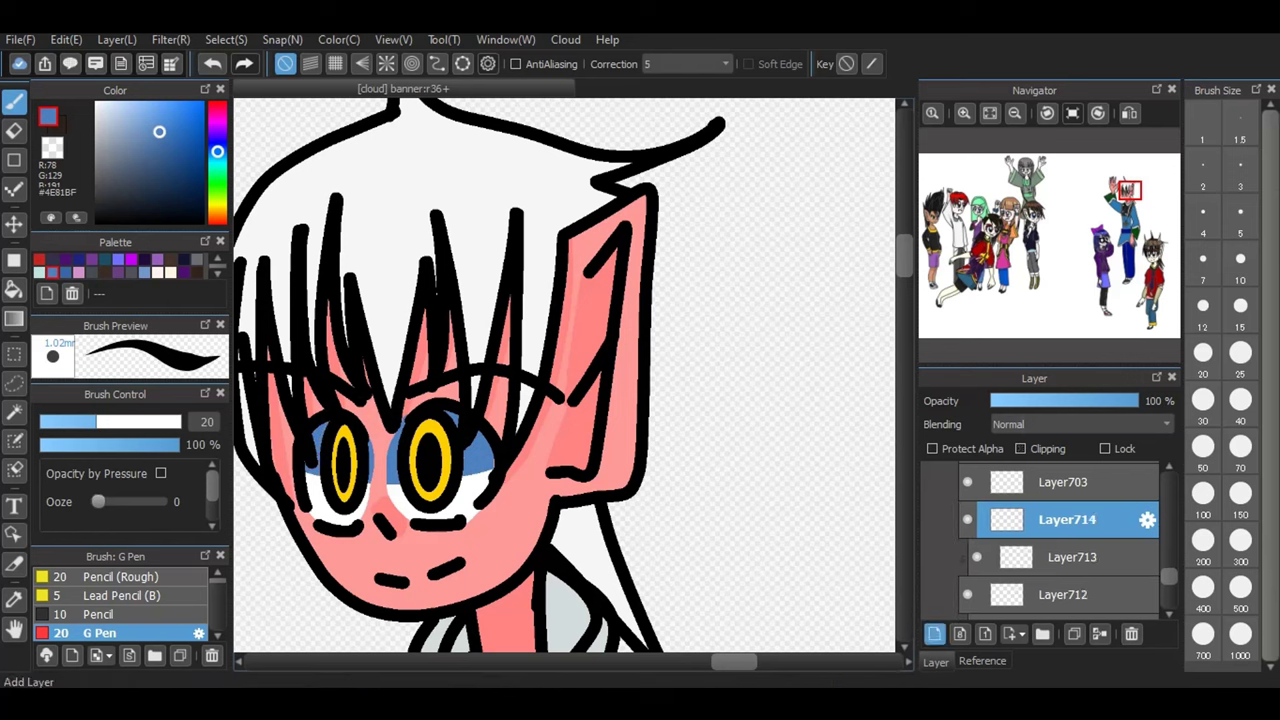
left_click(1040, 424)
left_click(1030, 455)
- Lower the blue eye-white shading layer's opacity to 33%, keeping the new Multiply layer at 100%
left_click(1037, 401)
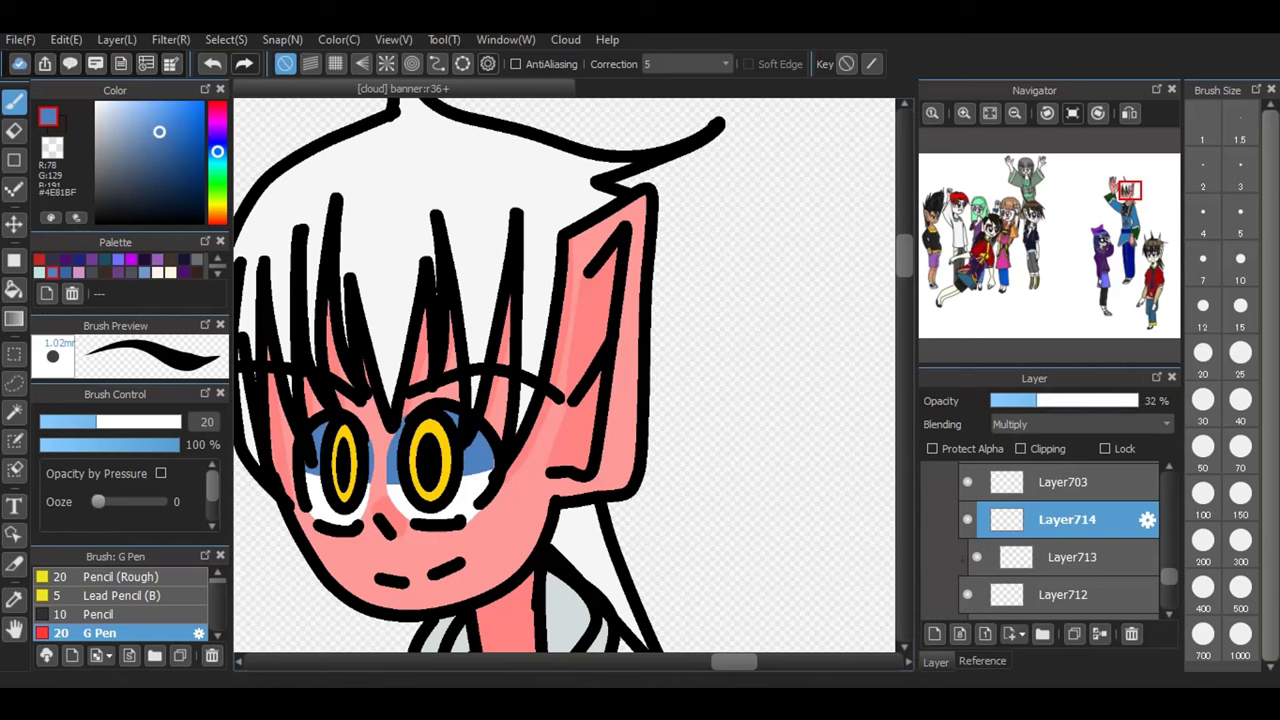
left_click_drag(1037, 401, 1143, 401)
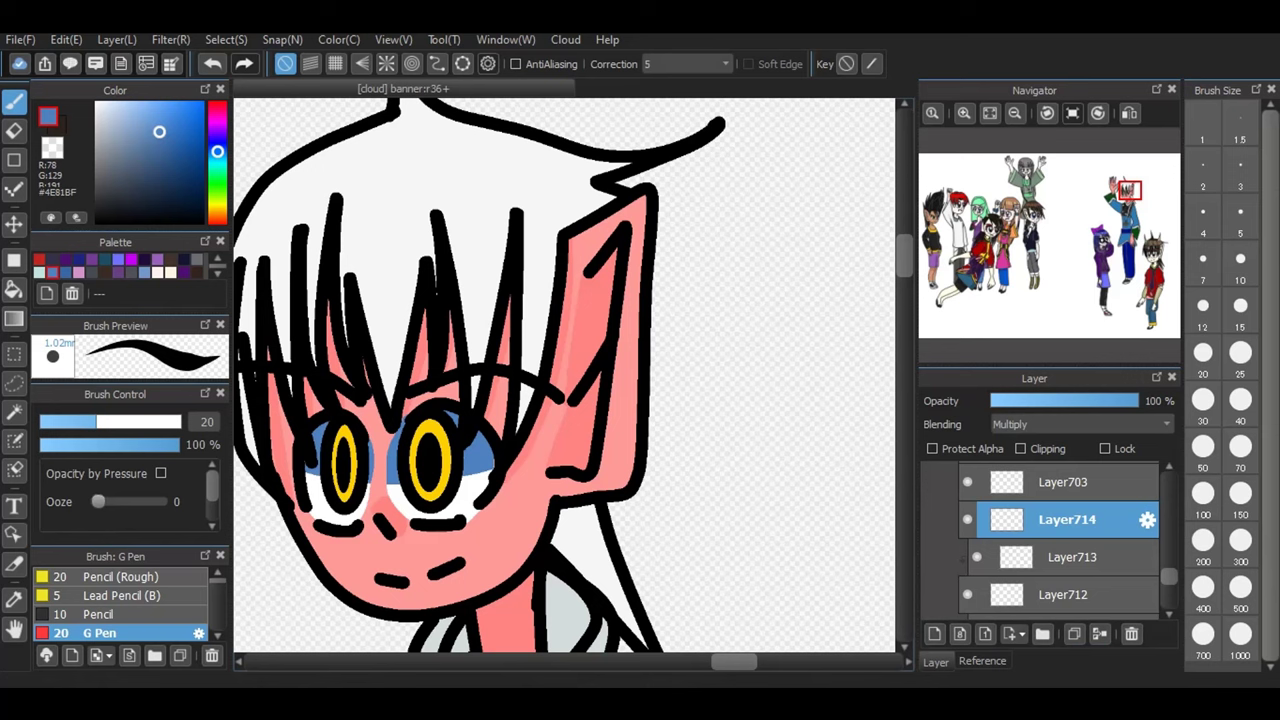
left_click(1076, 557)
left_click(1038, 401)
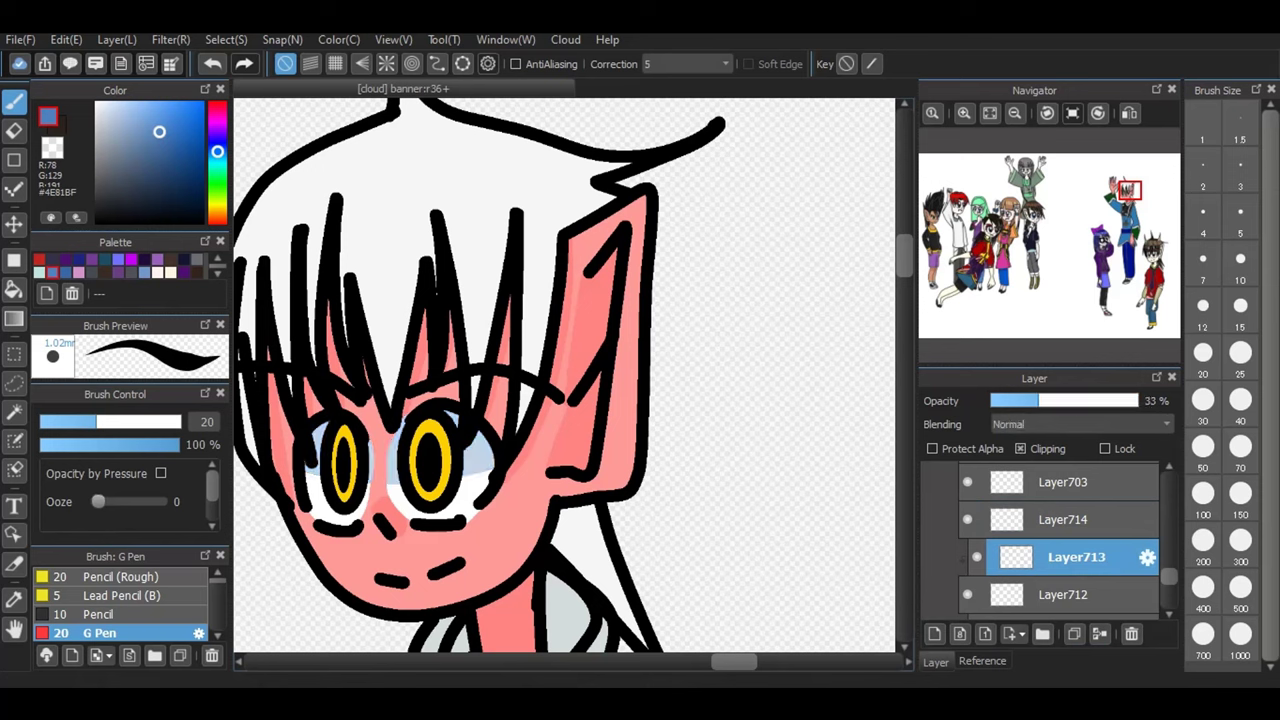
- Move the new Multiply layer above Layer703 and clip it to that layer
left_click(1066, 520)
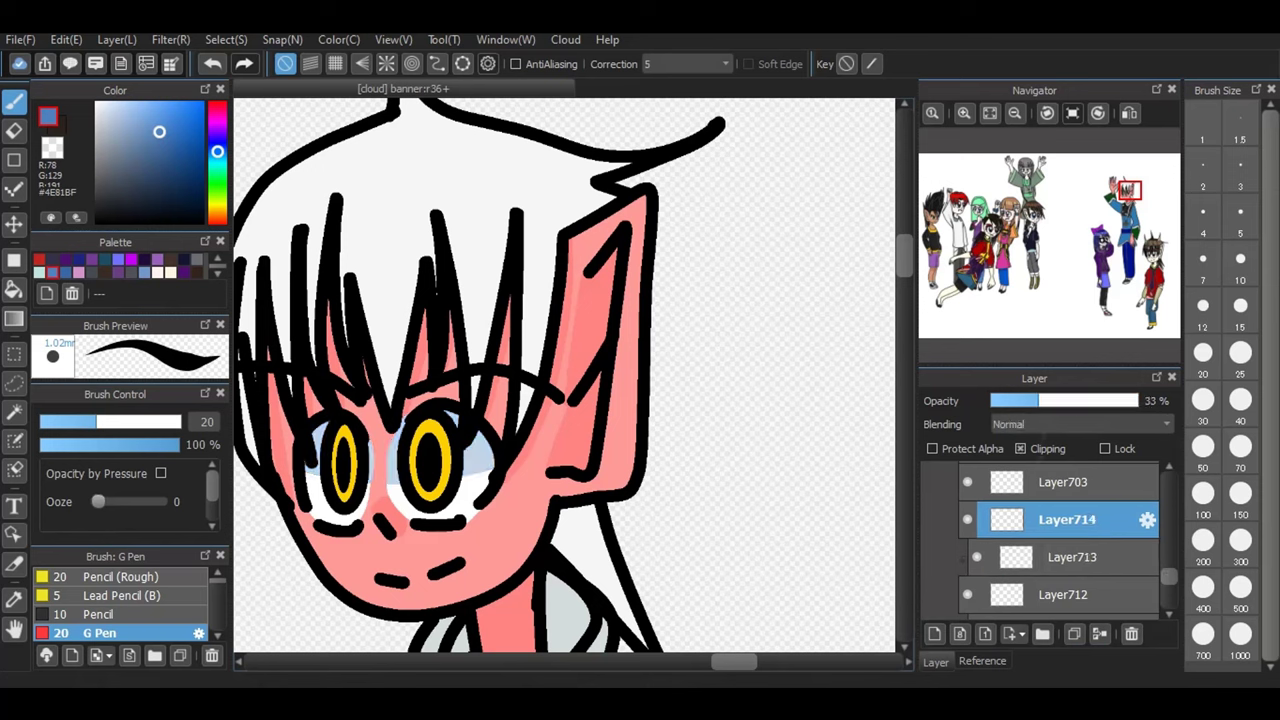
left_click_drag(1066, 520, 1066, 466)
left_click_drag(1066, 561, 1066, 510)
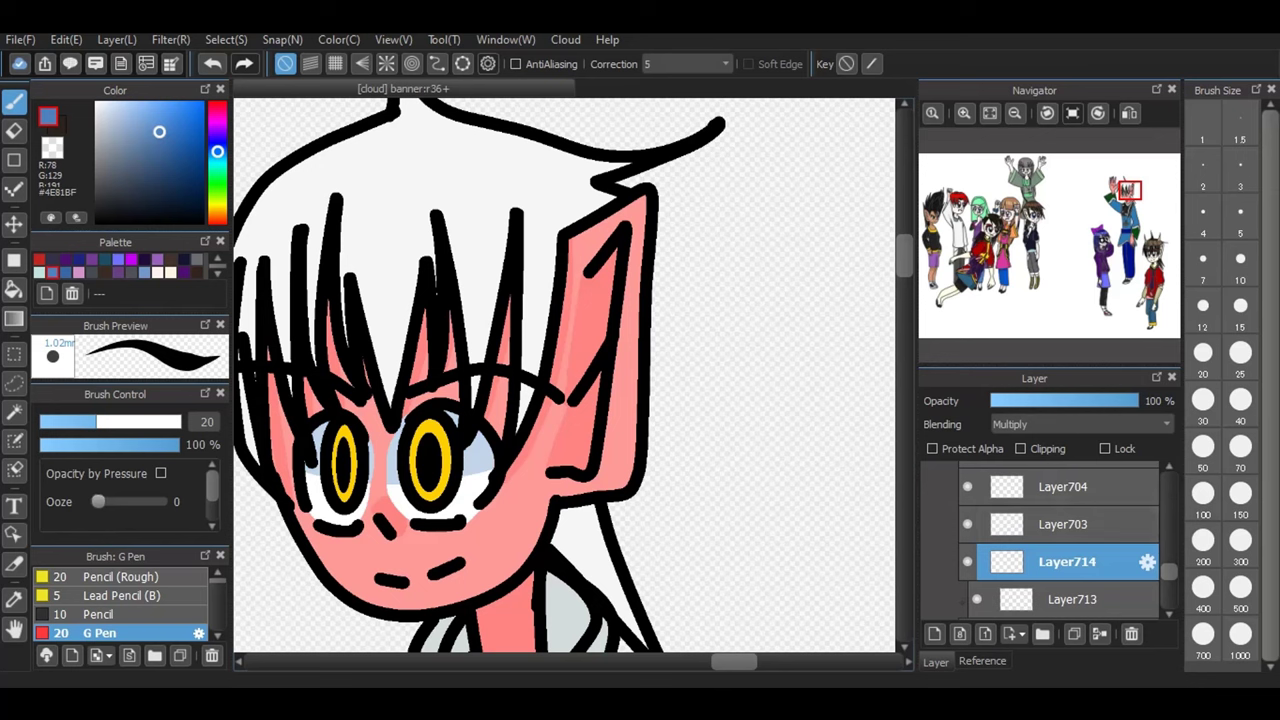
left_click_drag(1066, 561, 1066, 506)
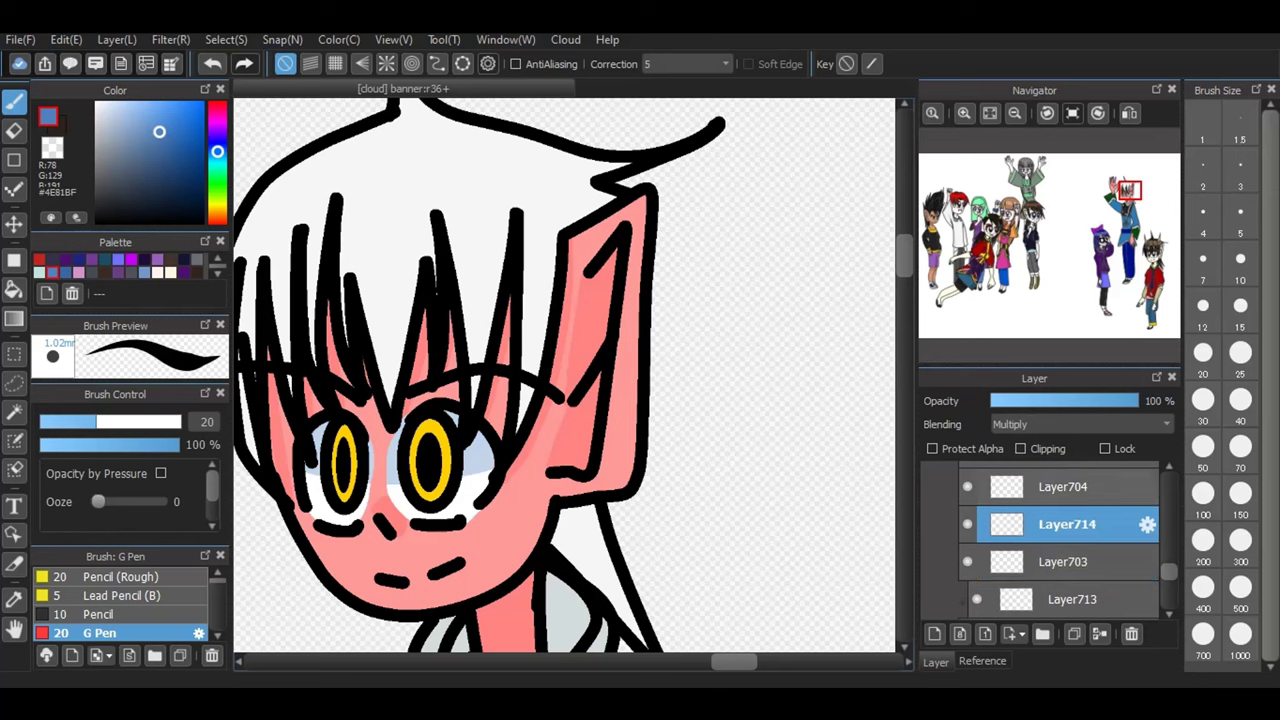
left_click(1021, 449)
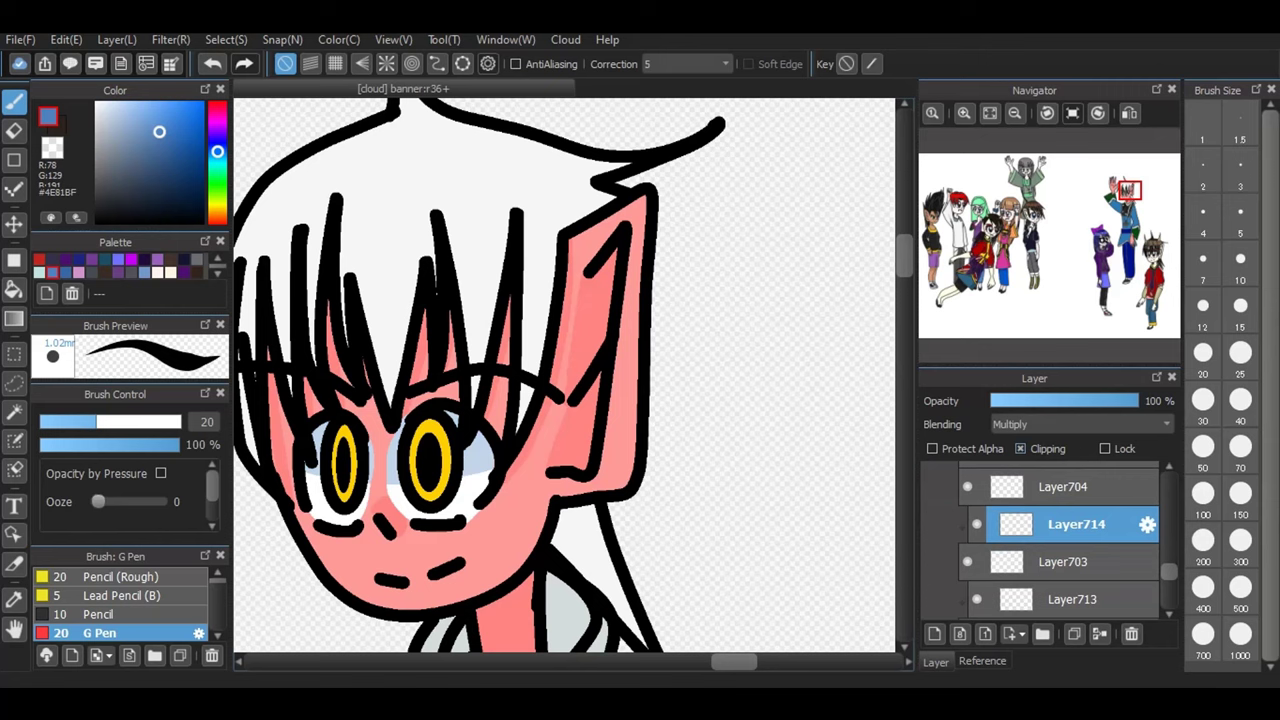
left_click(579, 686)
left_click(686, 602)
left_click(1054, 658)
- Airbrush dark shading in #4E3F00 over the upper part of both irises, with the stroke correction set to 0
left_click(217, 259)
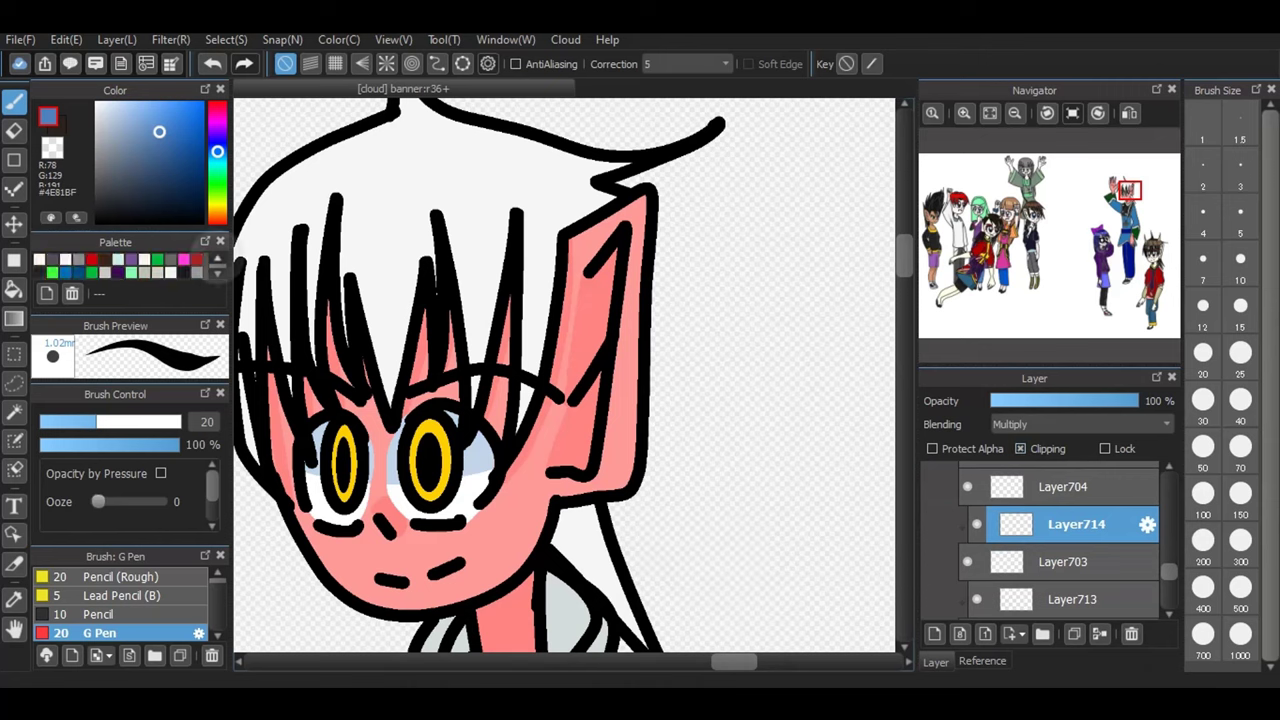
left_click(217, 260)
left_click(105, 260)
left_click(202, 187)
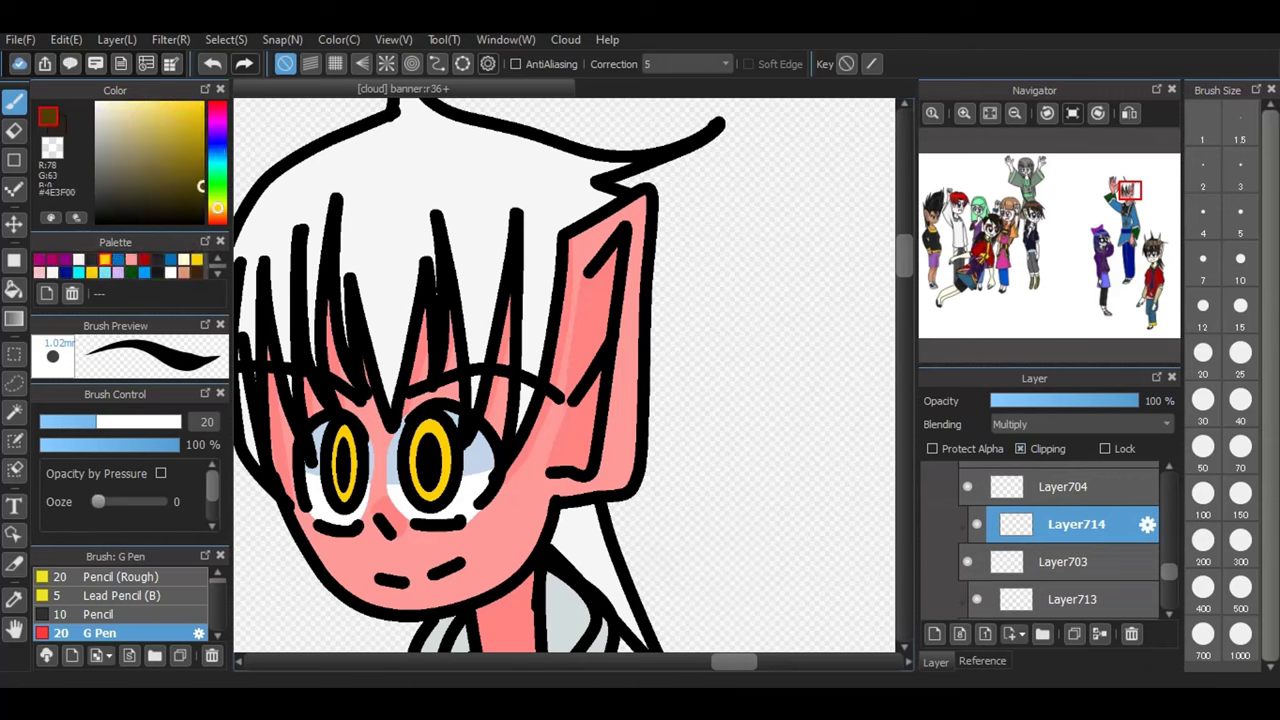
scroll(120, 605, "down", 6)
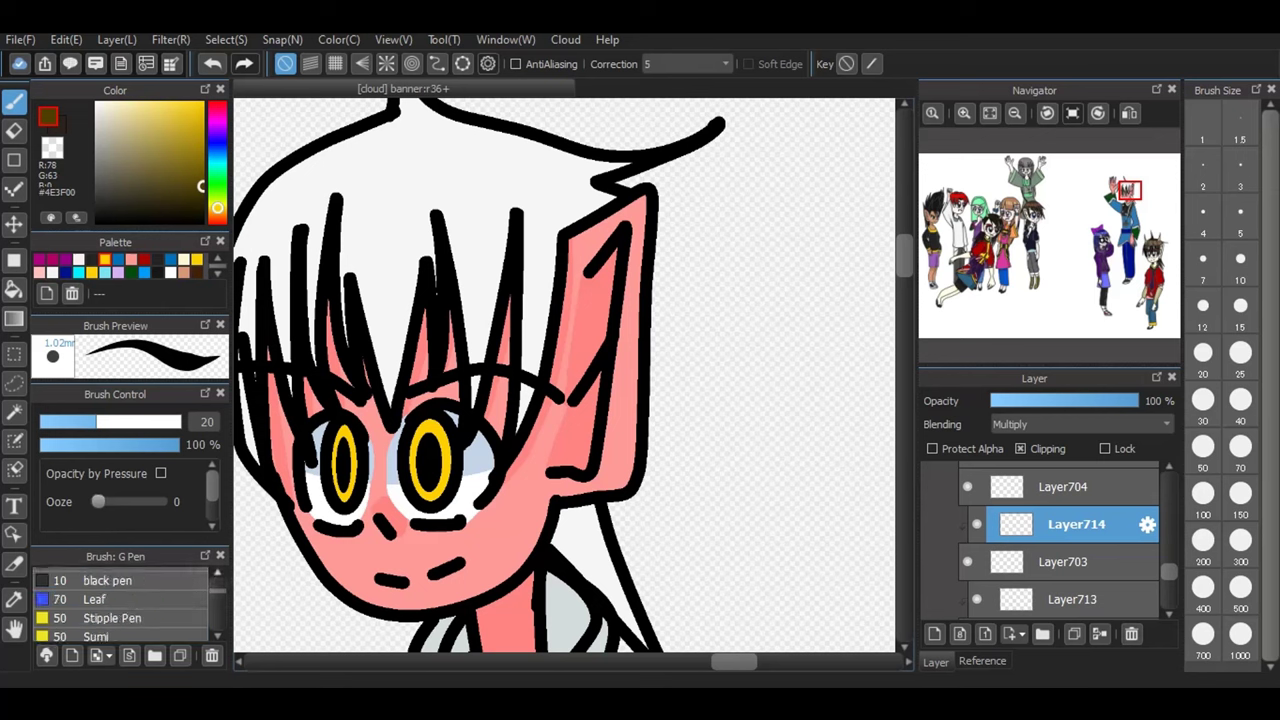
left_click(108, 618)
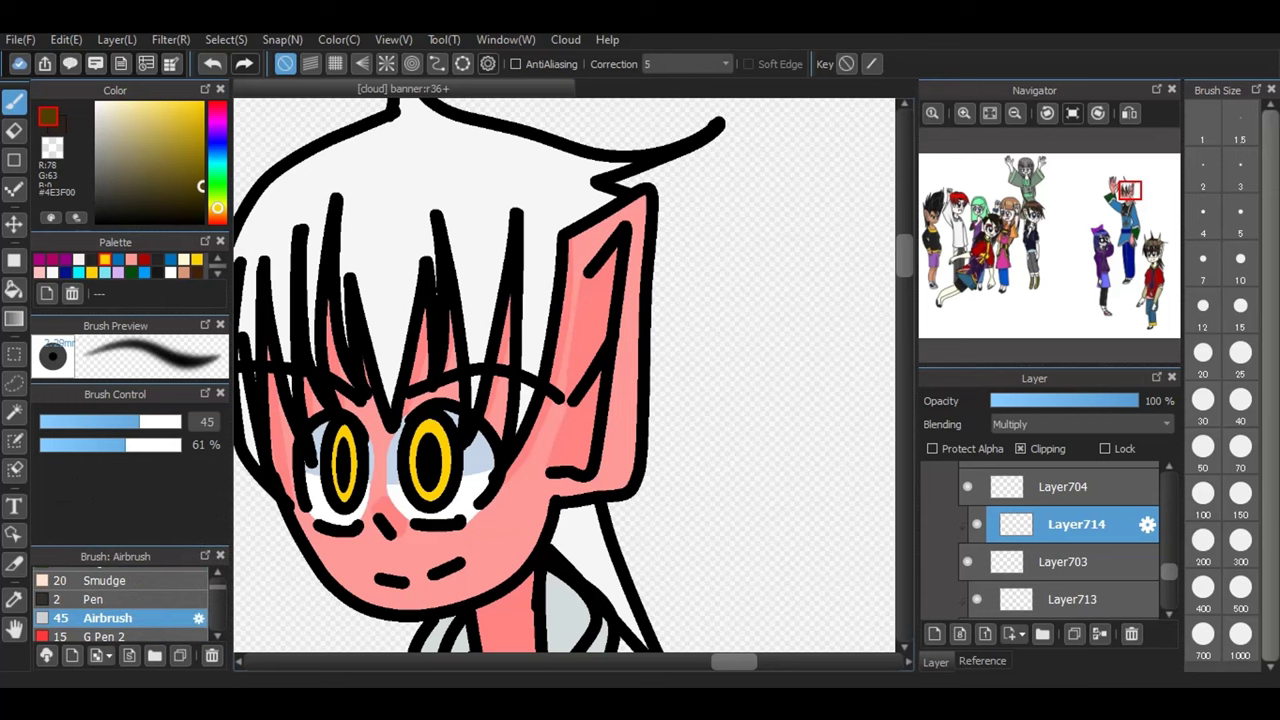
mouse_move(413, 457)
left_mouse_down()
mouse_move(431, 425)
mouse_move(445, 447)
left_mouse_up()
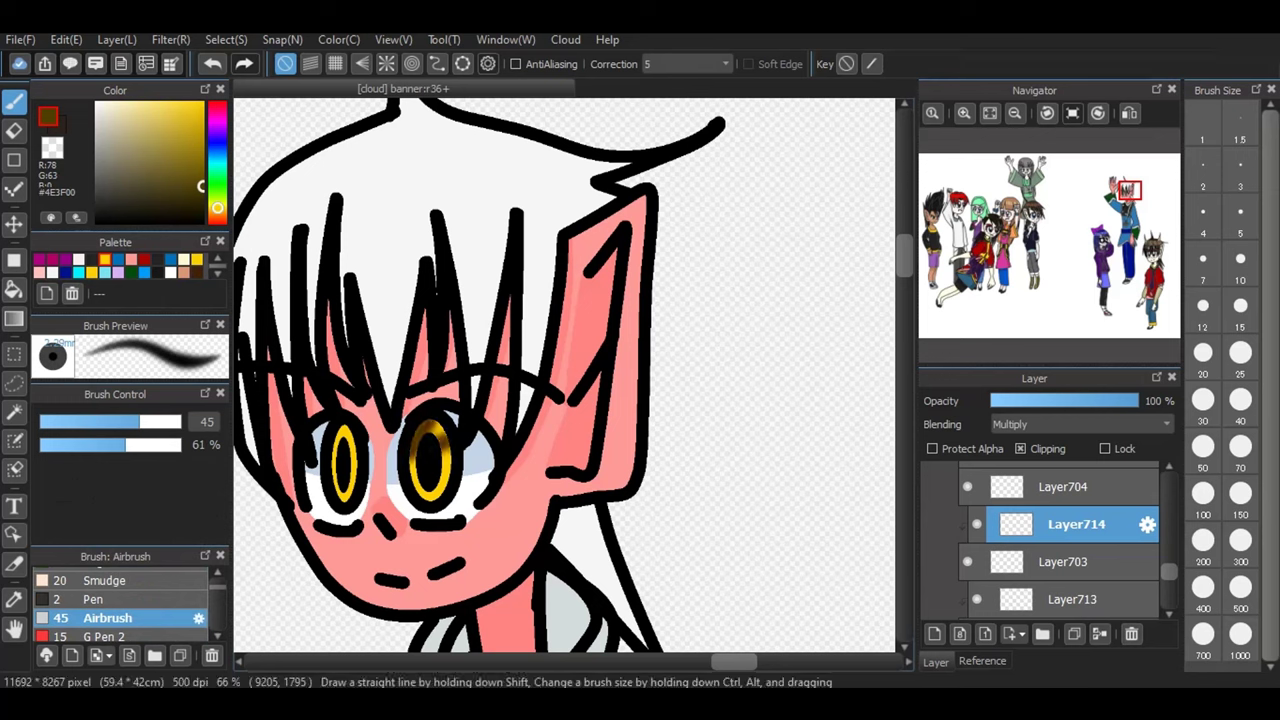
left_click(686, 63)
left_click(680, 64)
mouse_move(410, 457)
left_mouse_down()
mouse_move(441, 424)
mouse_move(446, 474)
mouse_move(438, 424)
mouse_move(416, 432)
left_mouse_up()
mouse_move(334, 463)
left_mouse_down()
mouse_move(350, 434)
mouse_move(353, 466)
left_mouse_up()
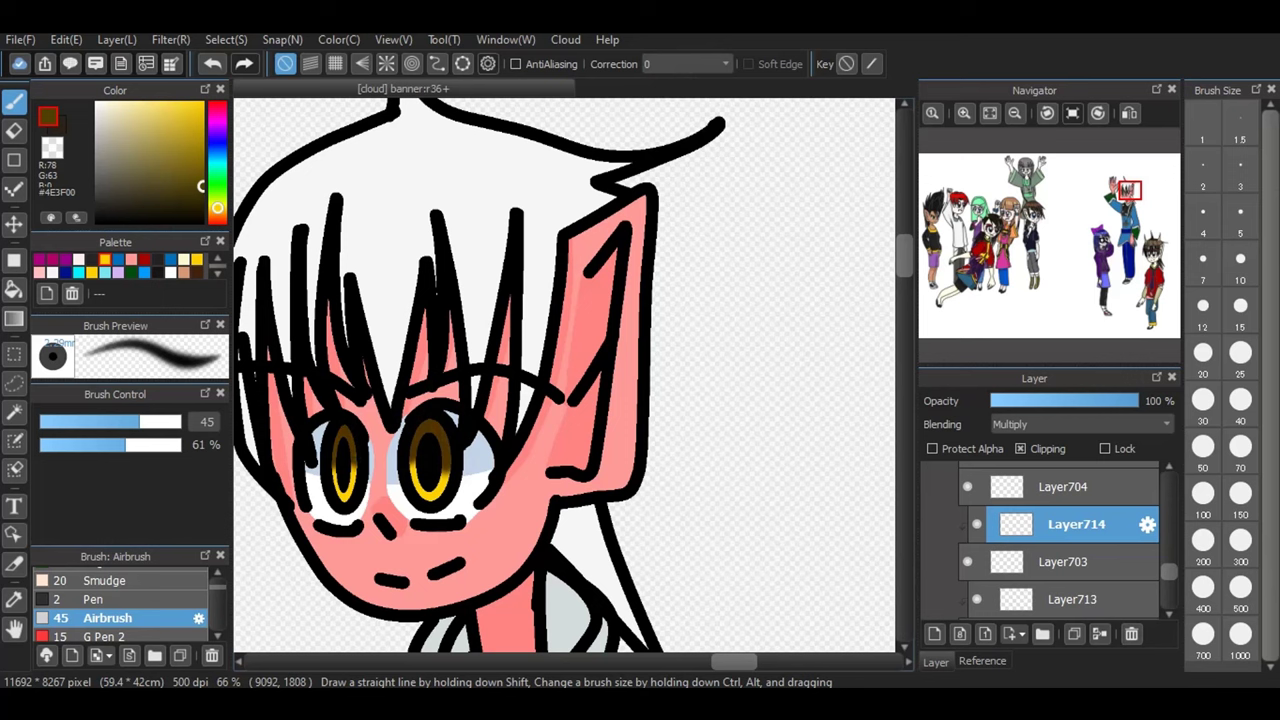
- Add a new layer above the iris shading, then airbrush the lower irises in #927700 on the shading layer itself
left_click_drag(202, 186, 202, 154)
left_click(934, 633)
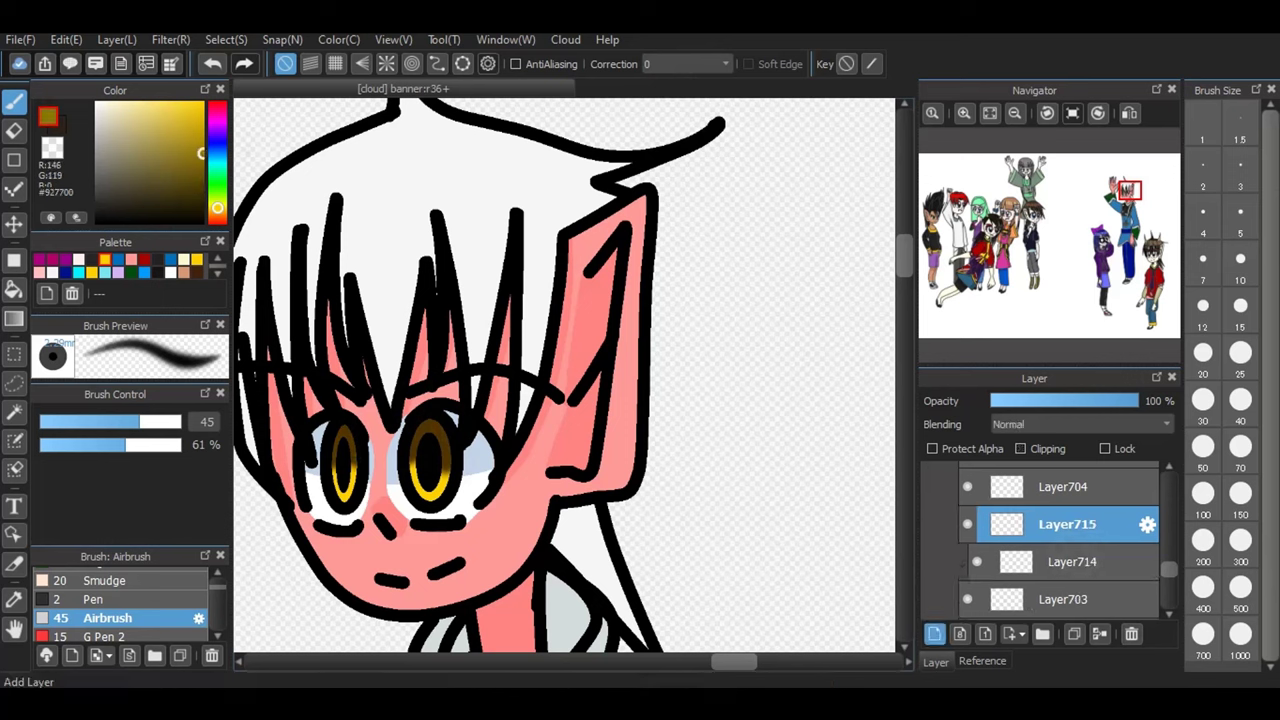
left_click(1074, 562)
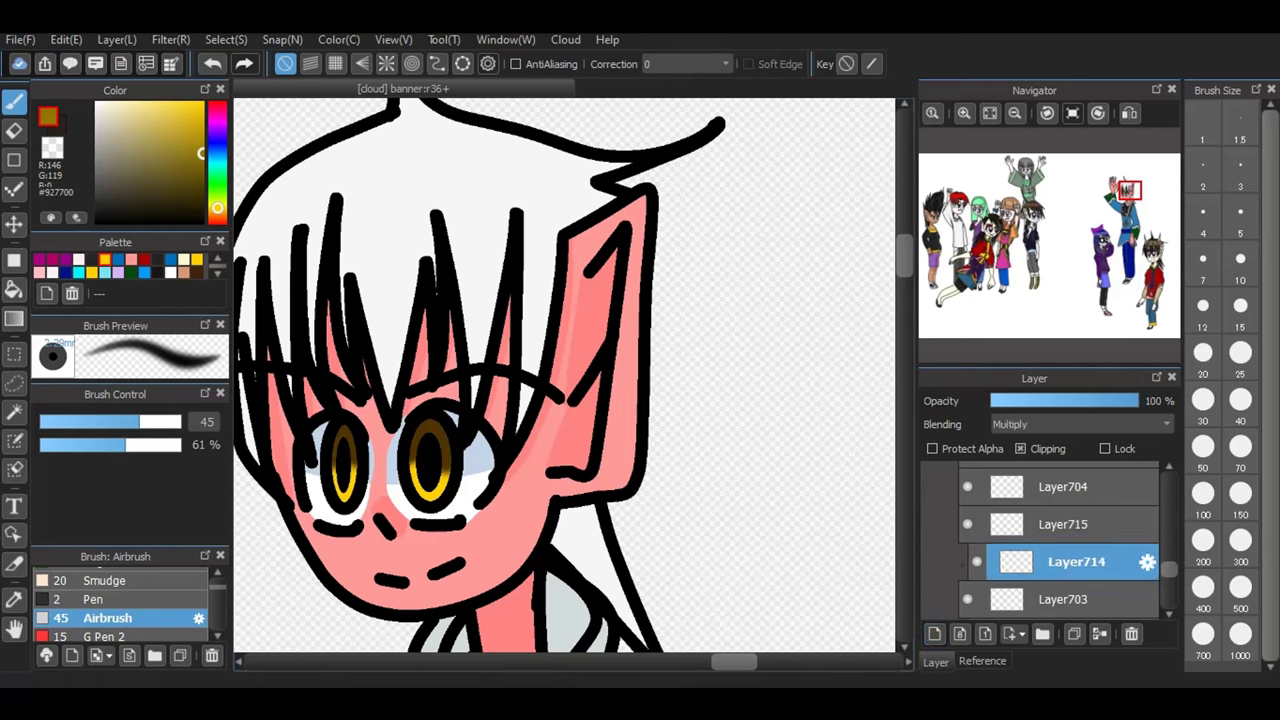
mouse_move(354, 466)
left_mouse_down()
mouse_move(348, 490)
mouse_move(334, 490)
mouse_move(342, 498)
left_mouse_up()
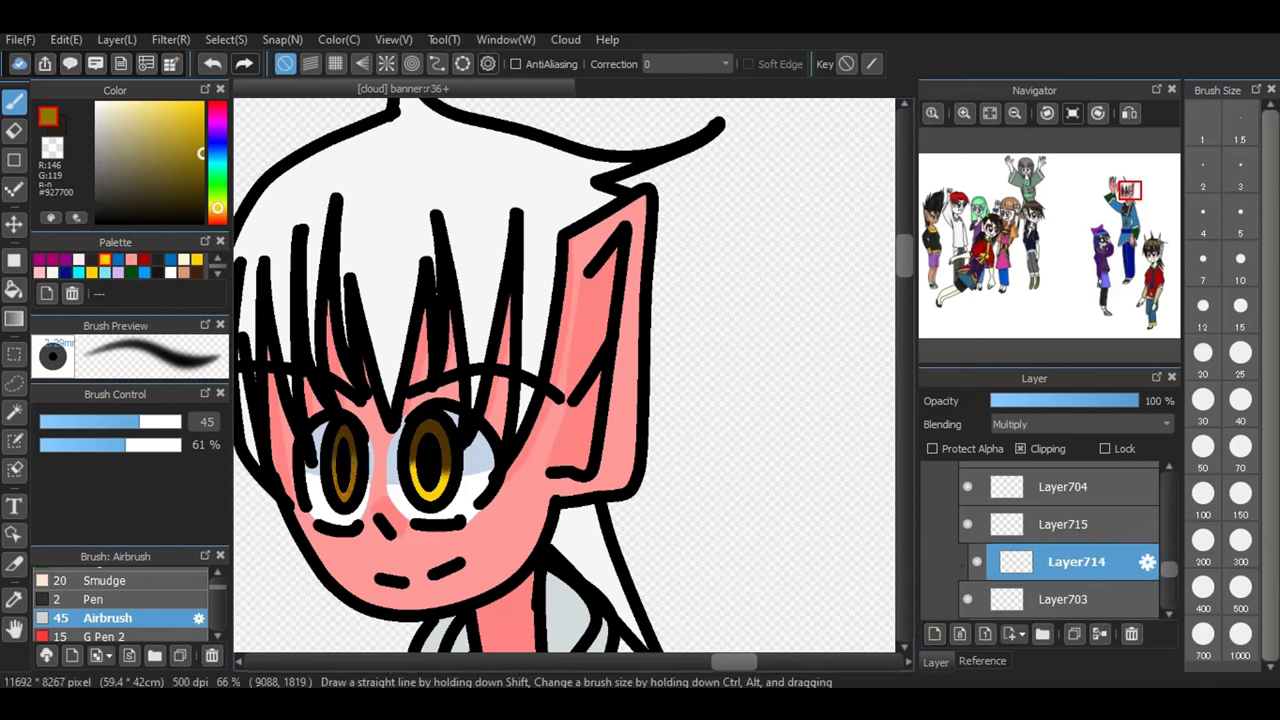
mouse_move(412, 480)
left_mouse_down()
mouse_move(421, 495)
mouse_move(445, 485)
left_mouse_up()
- Clip the new layer above the iris shading and airbrush highlights in #FFD000 on the lower part of both irises
left_click(1087, 525)
left_click(1036, 450)
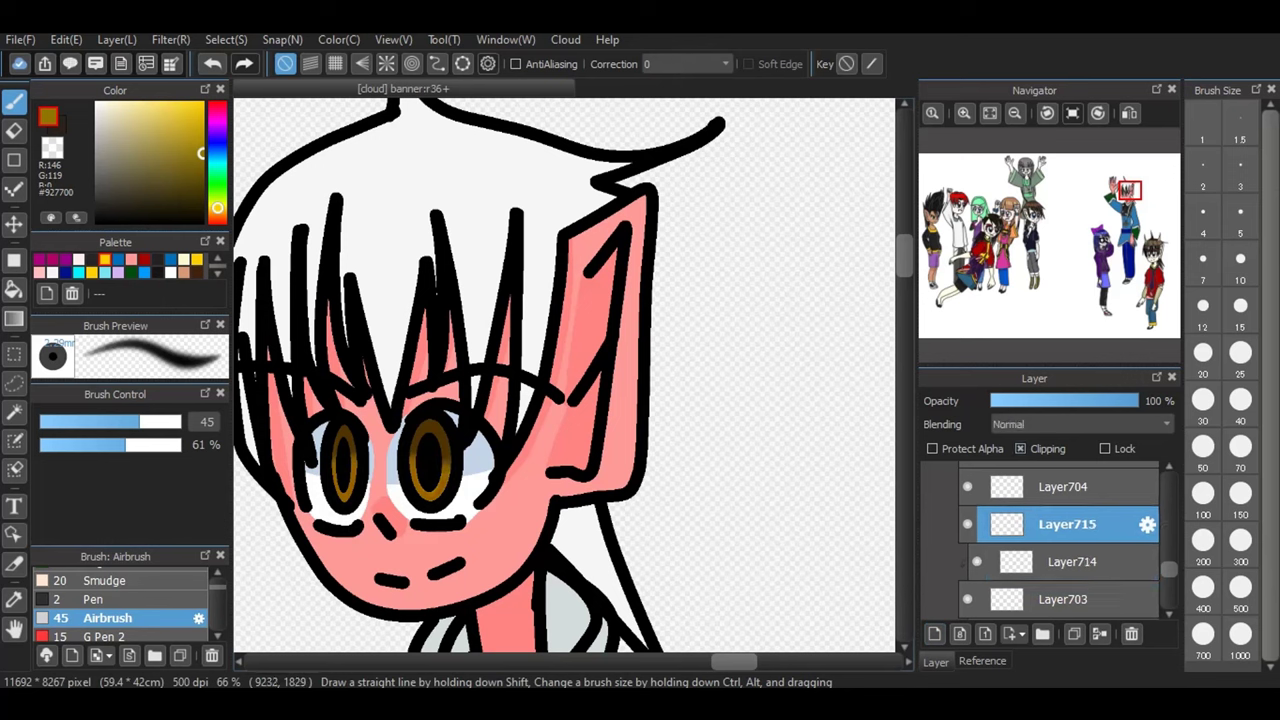
left_click(1100, 634)
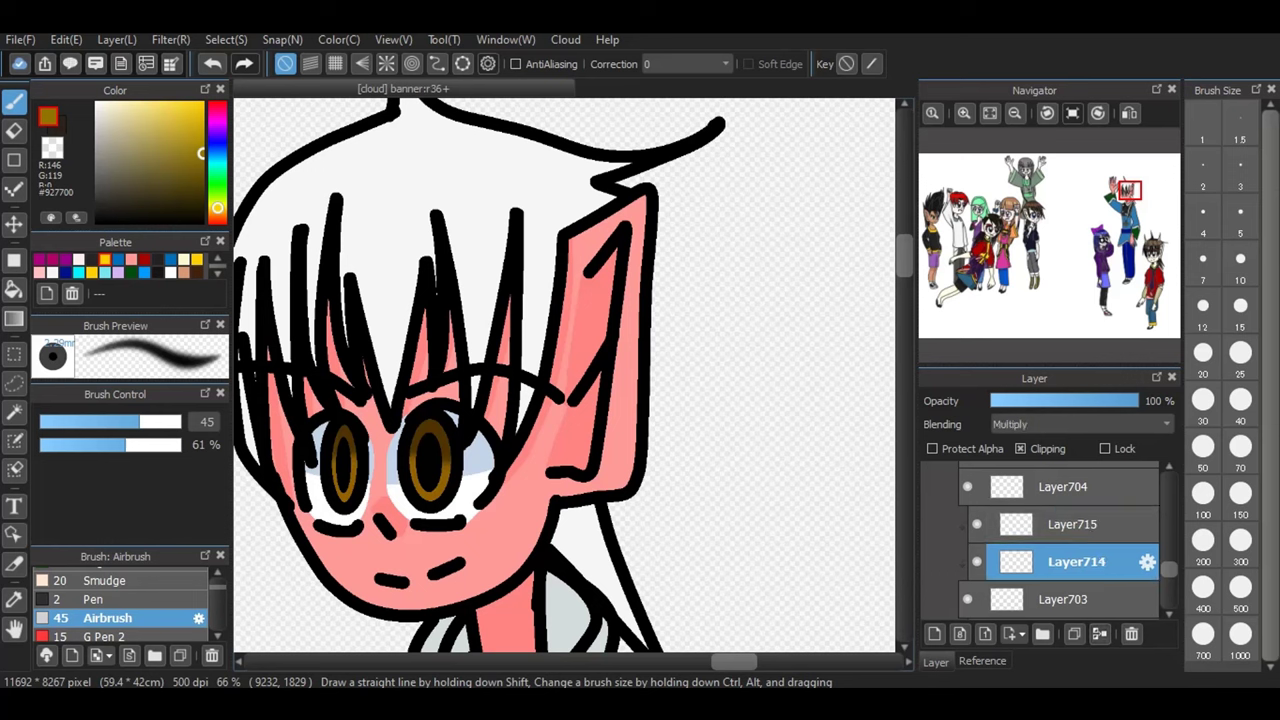
left_click(1078, 424)
left_click(1010, 456)
left_click(1076, 524)
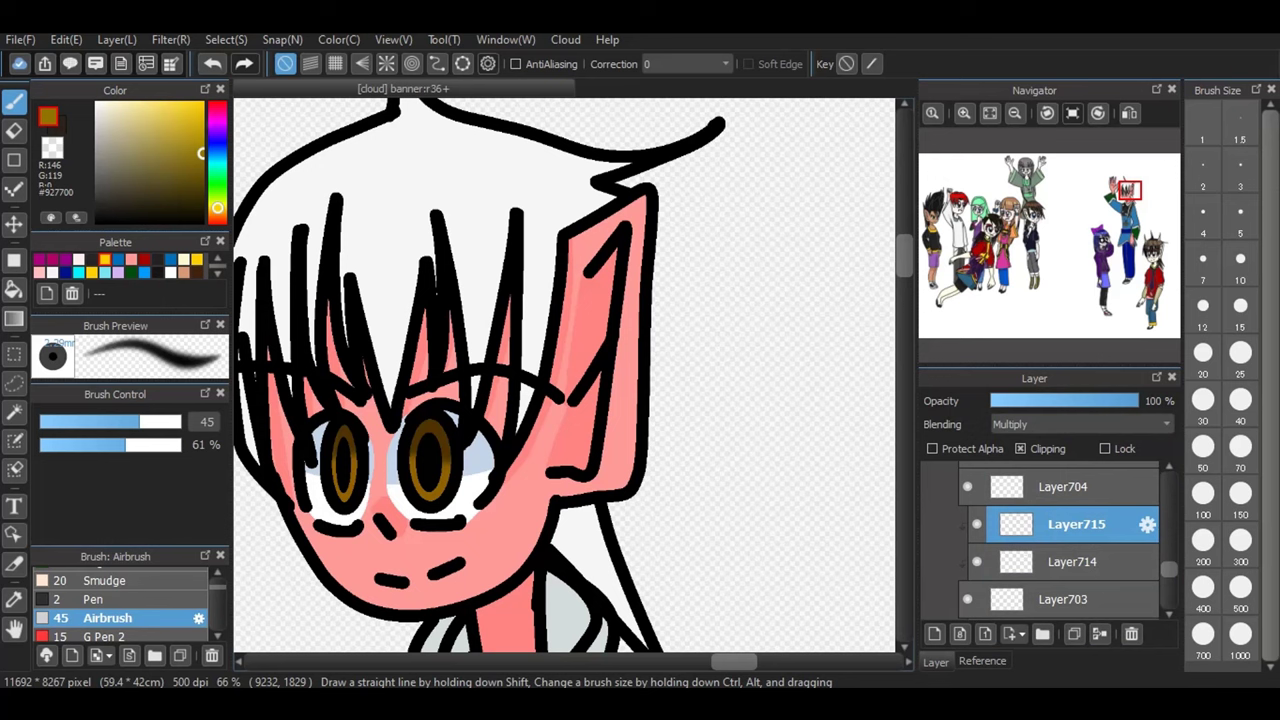
left_click(105, 260)
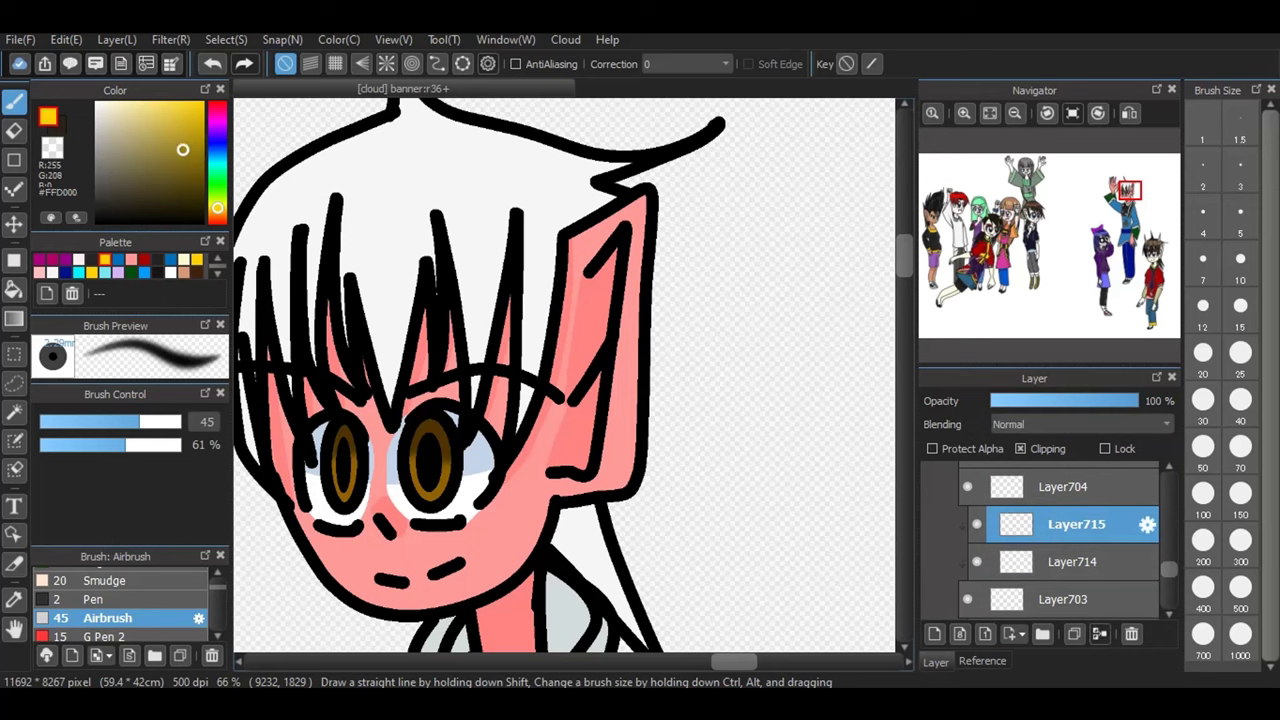
mouse_move(336, 482)
left_mouse_down()
mouse_move(348, 499)
mouse_move(355, 474)
left_mouse_up()
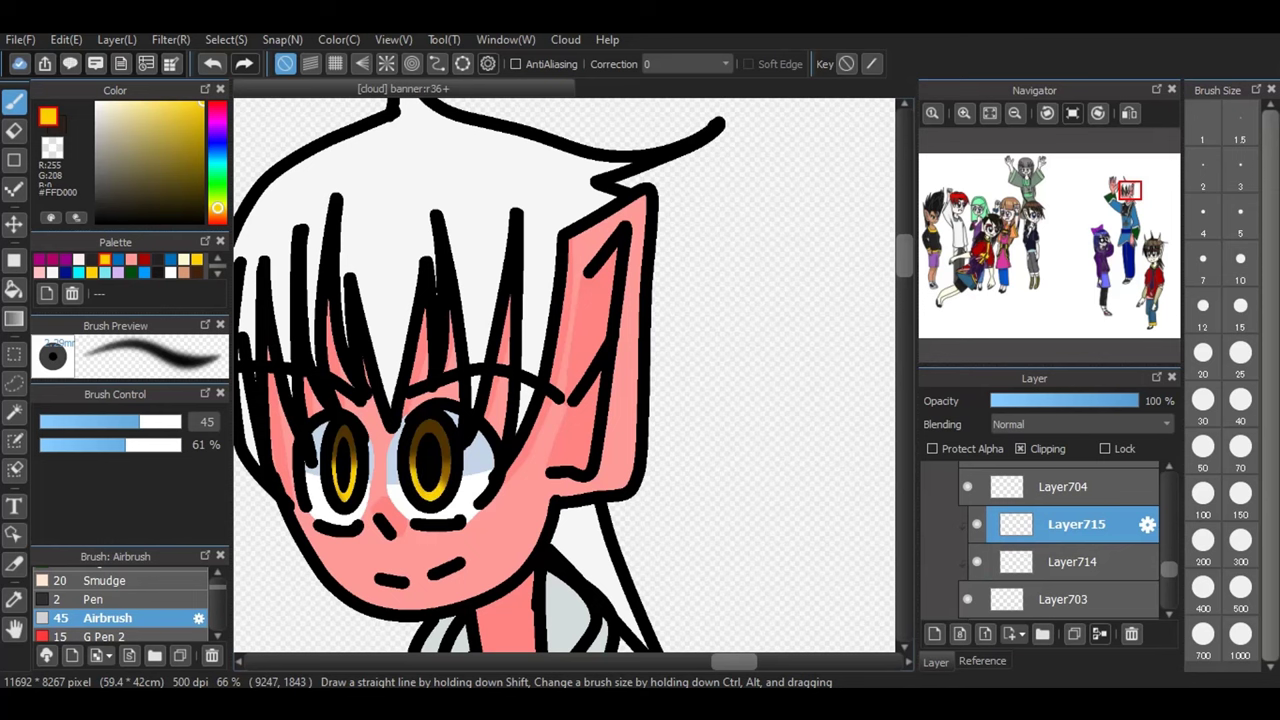
- Set the iris highlight layer's blending to Dodge
left_click(1077, 425)
left_click(1077, 425)
left_click(1077, 426)
left_click(1040, 550)
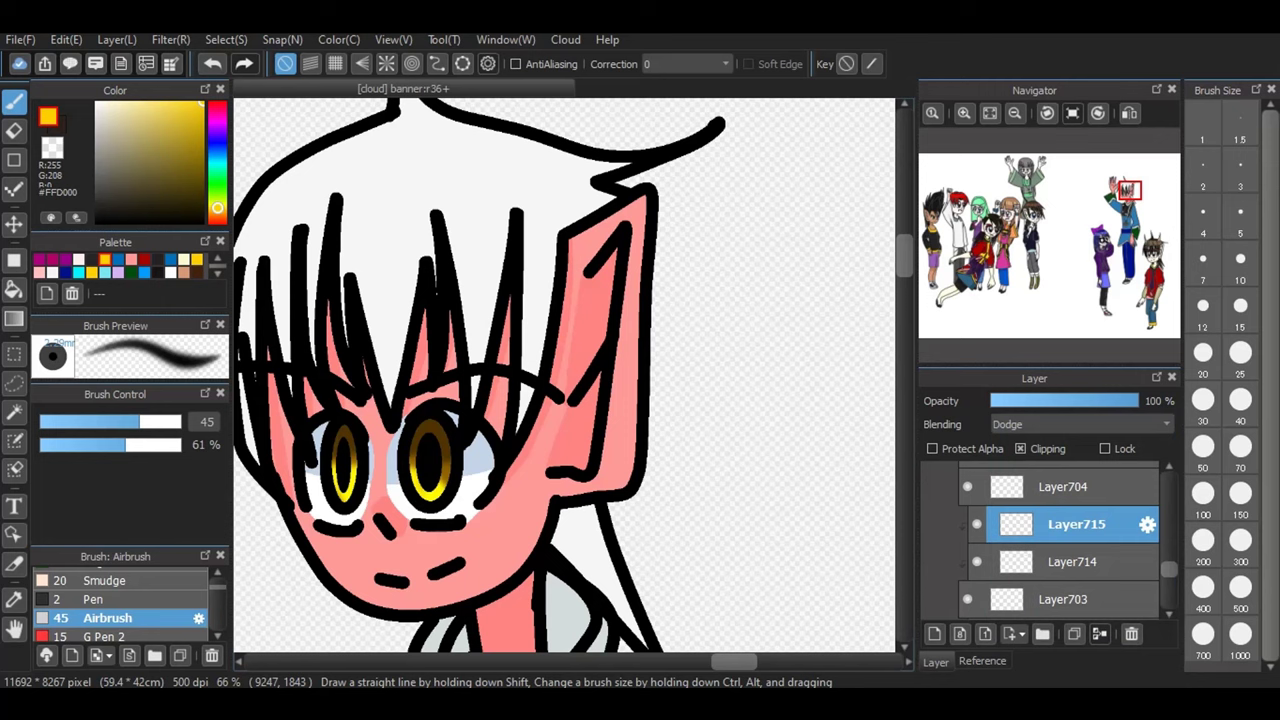
- Choose the blue #4E81BF from the saved colours and set up the Pen brush at size 30
left_click(217, 273)
left_click(217, 273)
left_click(217, 273)
left_click(217, 273)
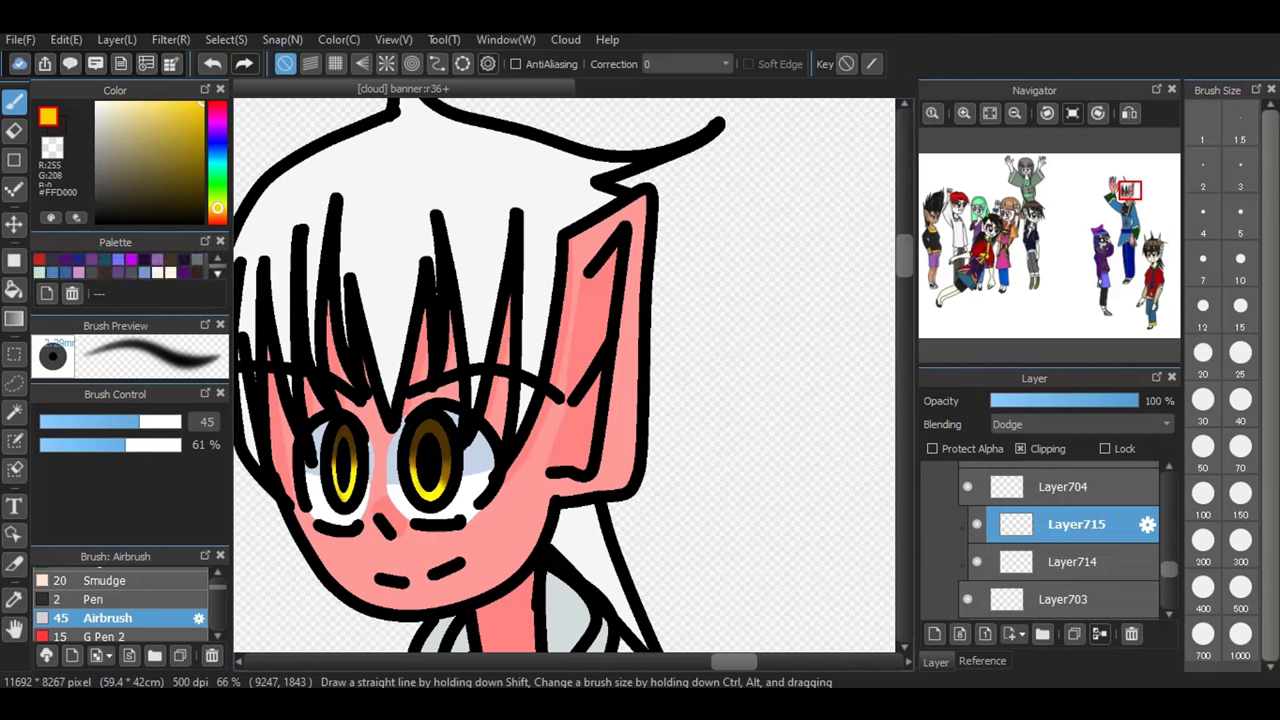
left_click(54, 272)
left_click(40, 272)
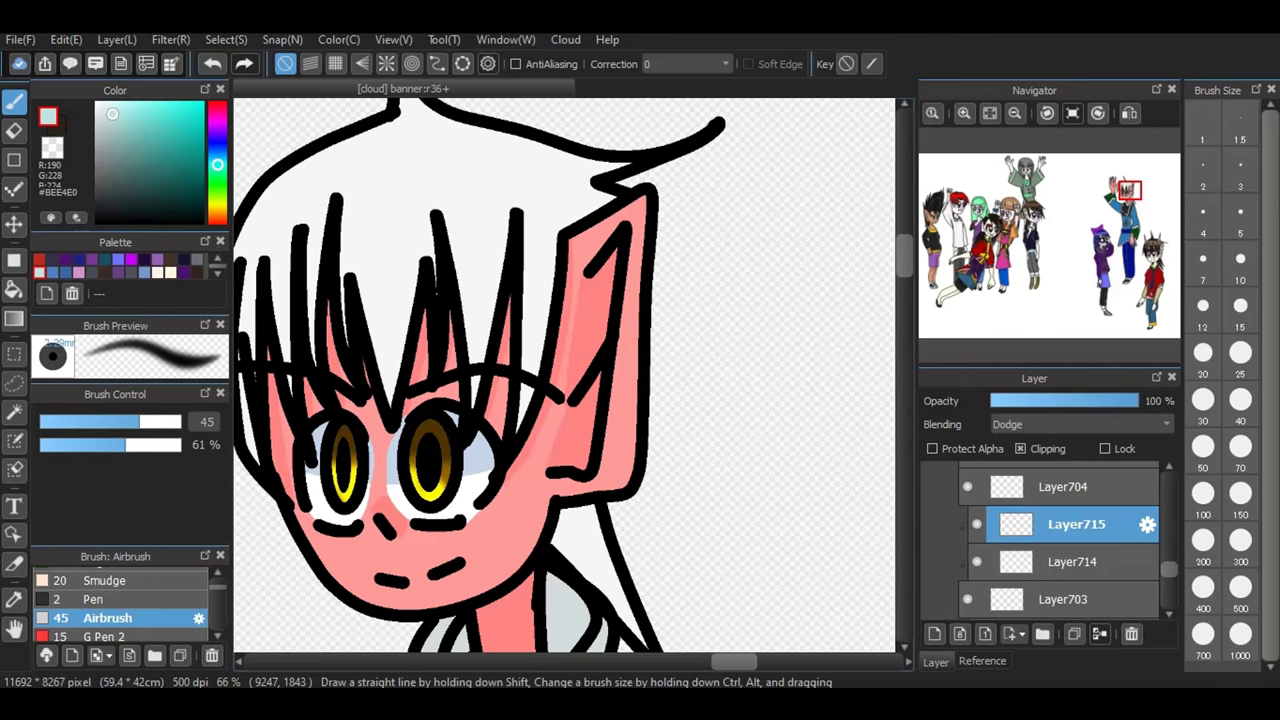
left_click(53, 272)
left_click(130, 599)
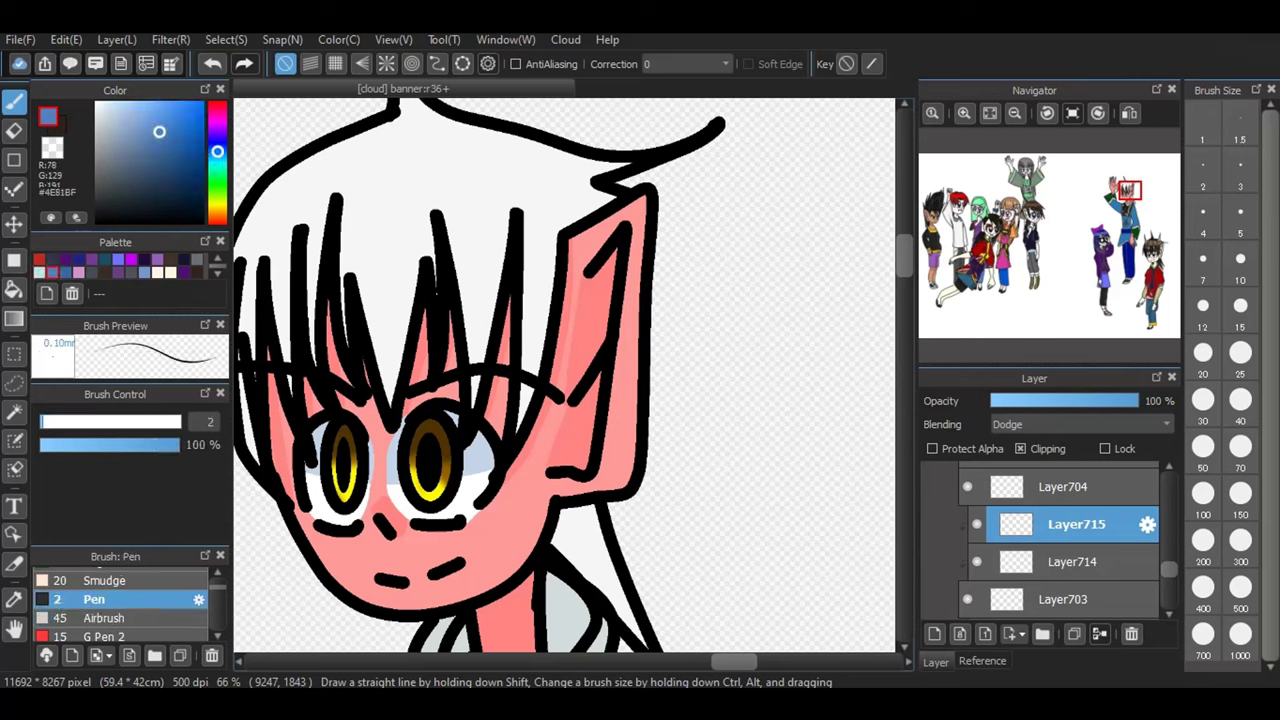
key("bracketright")
key("bracketright")
key("bracketright")
key("bracketright")
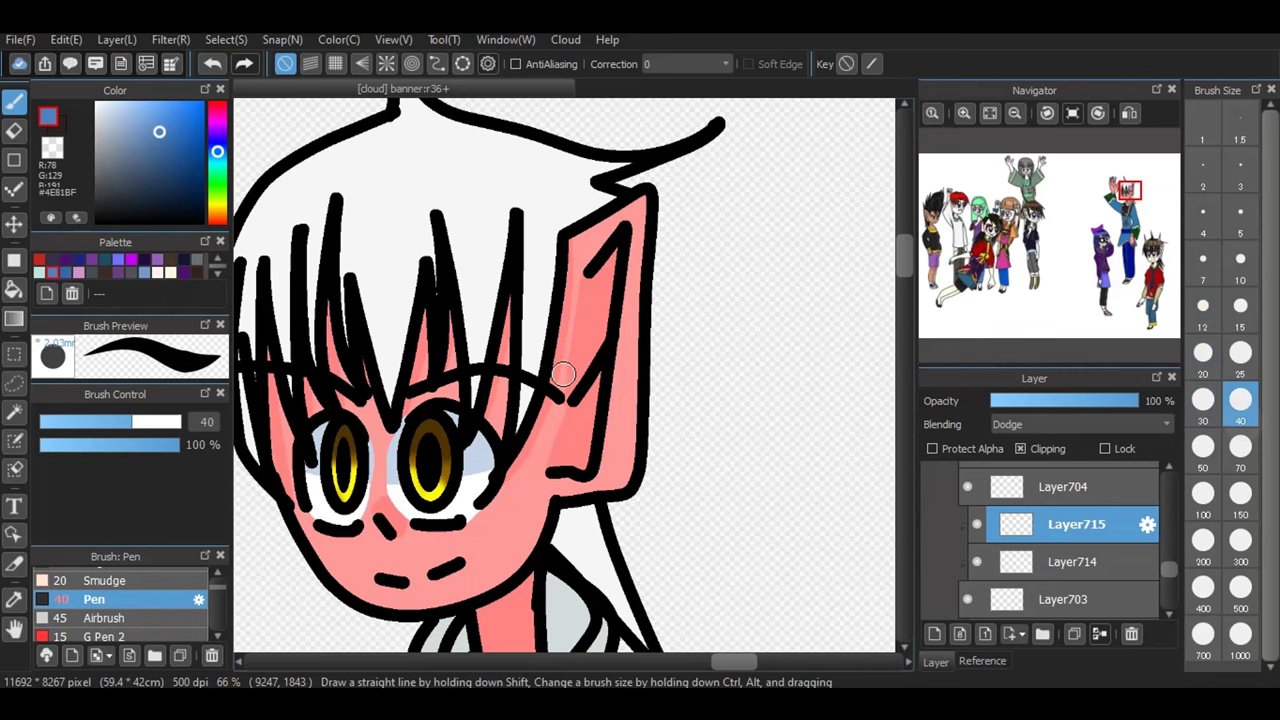
key("bracketleft")
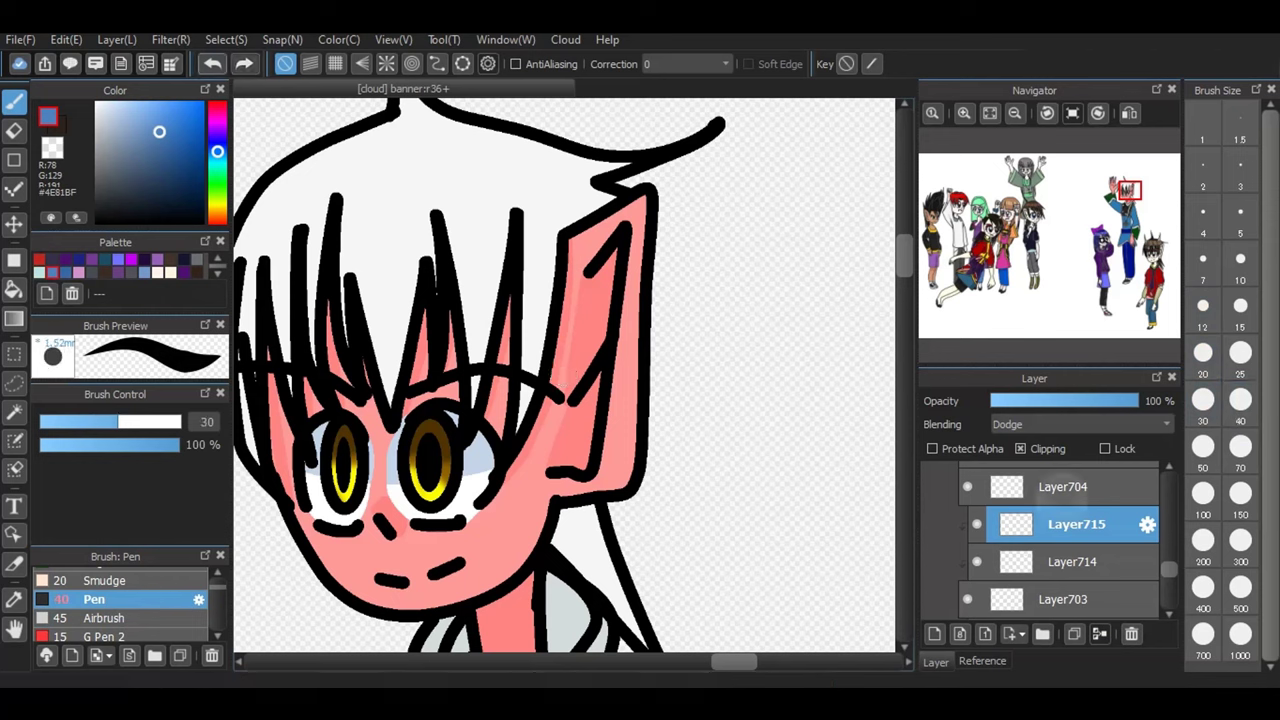
- Add a new layer clipped to Layer704 and shade the hair behind the neck and along the inner edge of the ear
left_click(1066, 487)
left_click(934, 633)
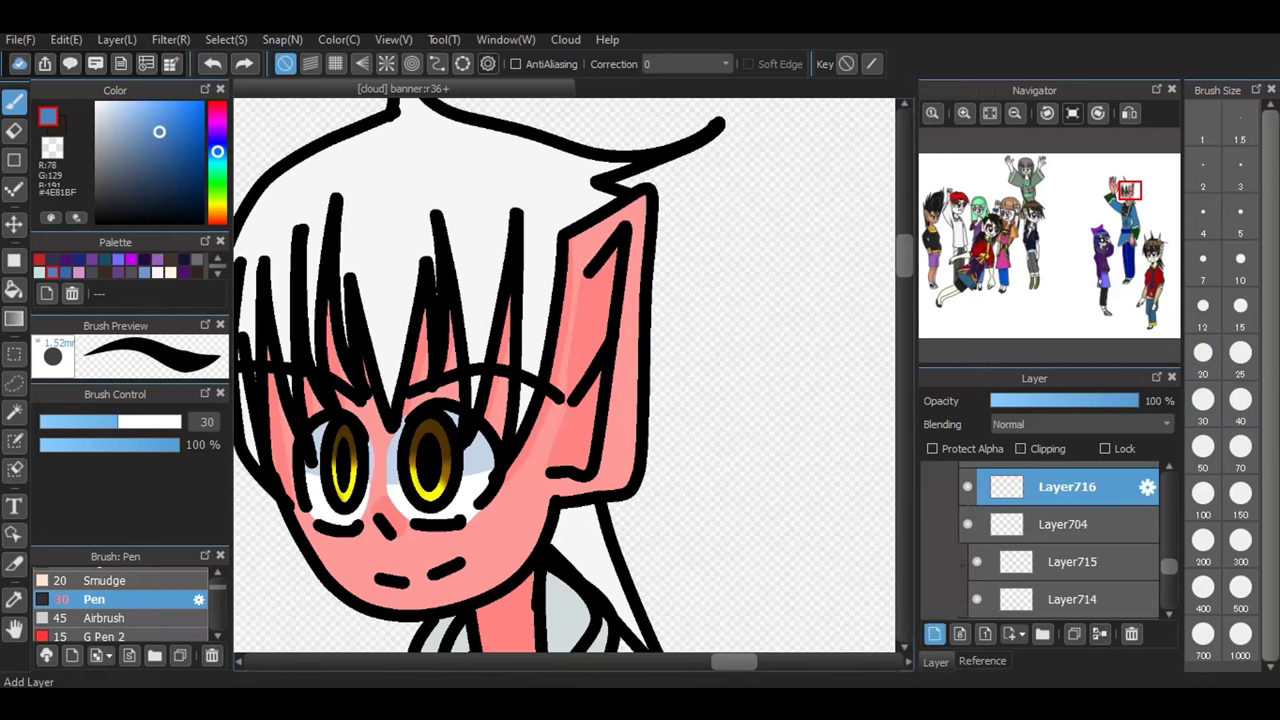
left_click(1021, 449)
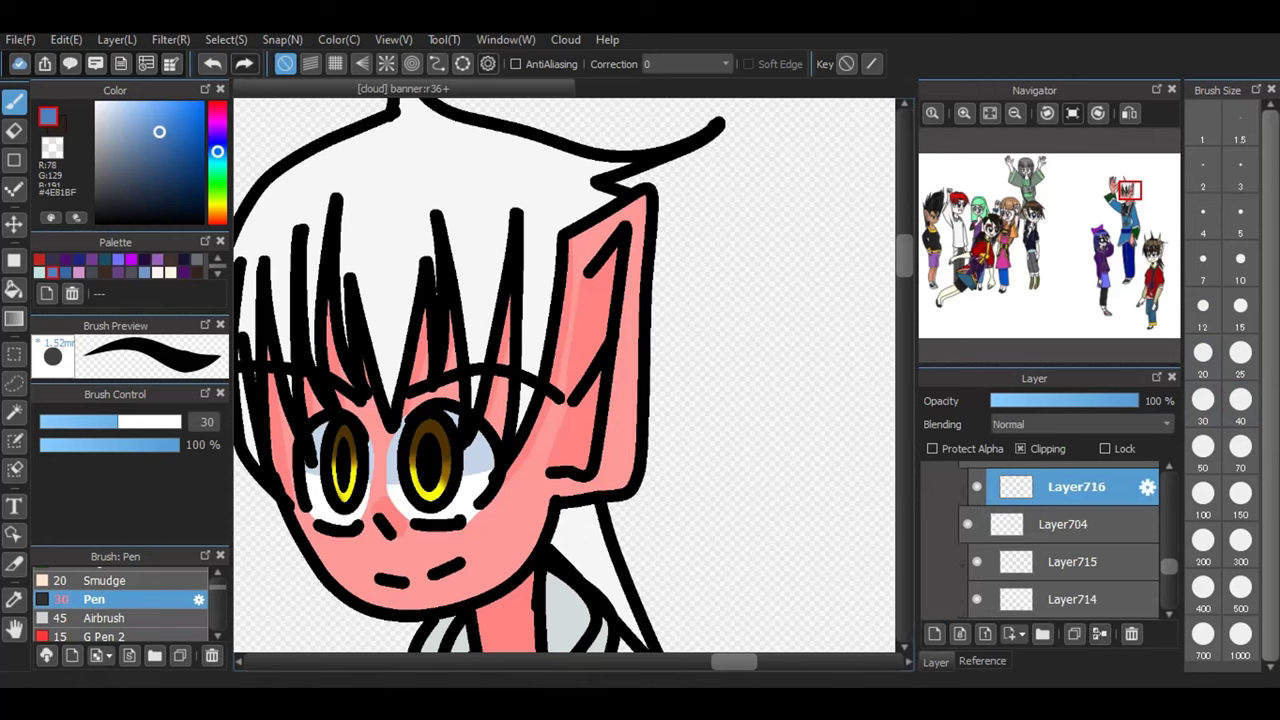
mouse_move(602, 518)
left_mouse_down()
mouse_move(575, 570)
mouse_move(560, 560)
left_mouse_up()
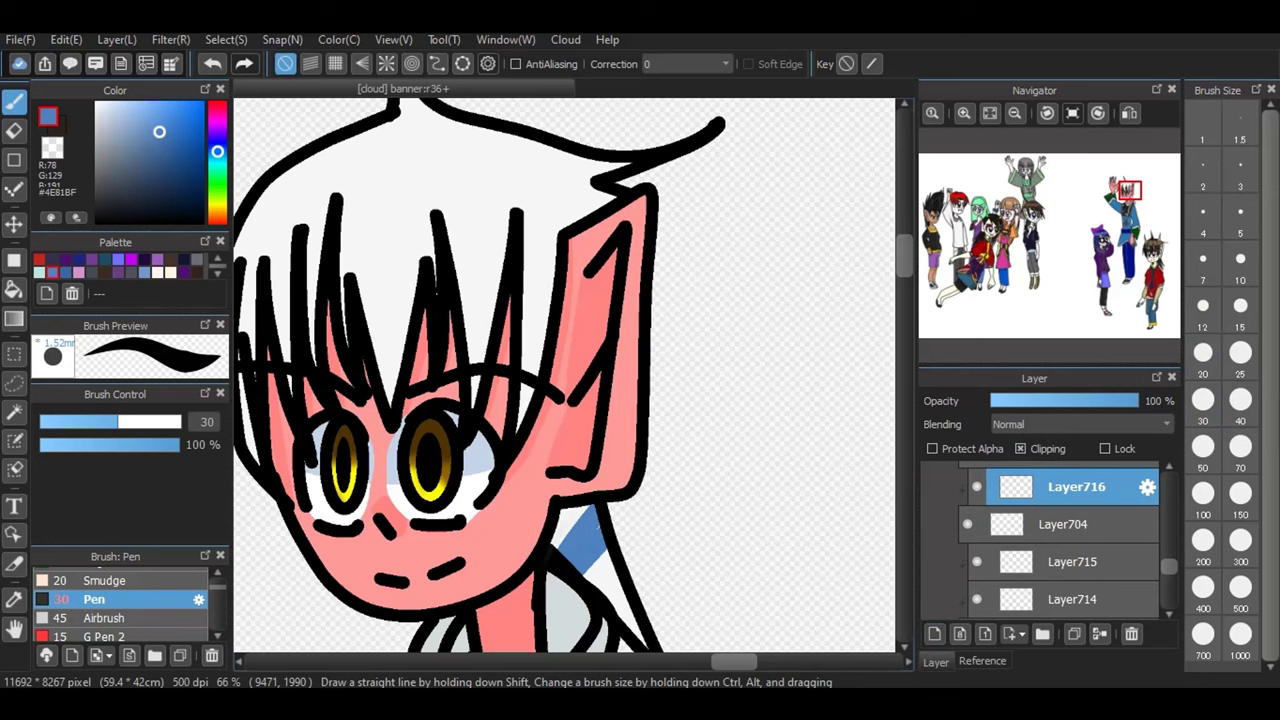
left_click_drag(598, 518, 585, 508)
mouse_move(562, 252)
left_mouse_down()
mouse_move(598, 200)
mouse_move(551, 242)
mouse_move(520, 445)
left_mouse_up()
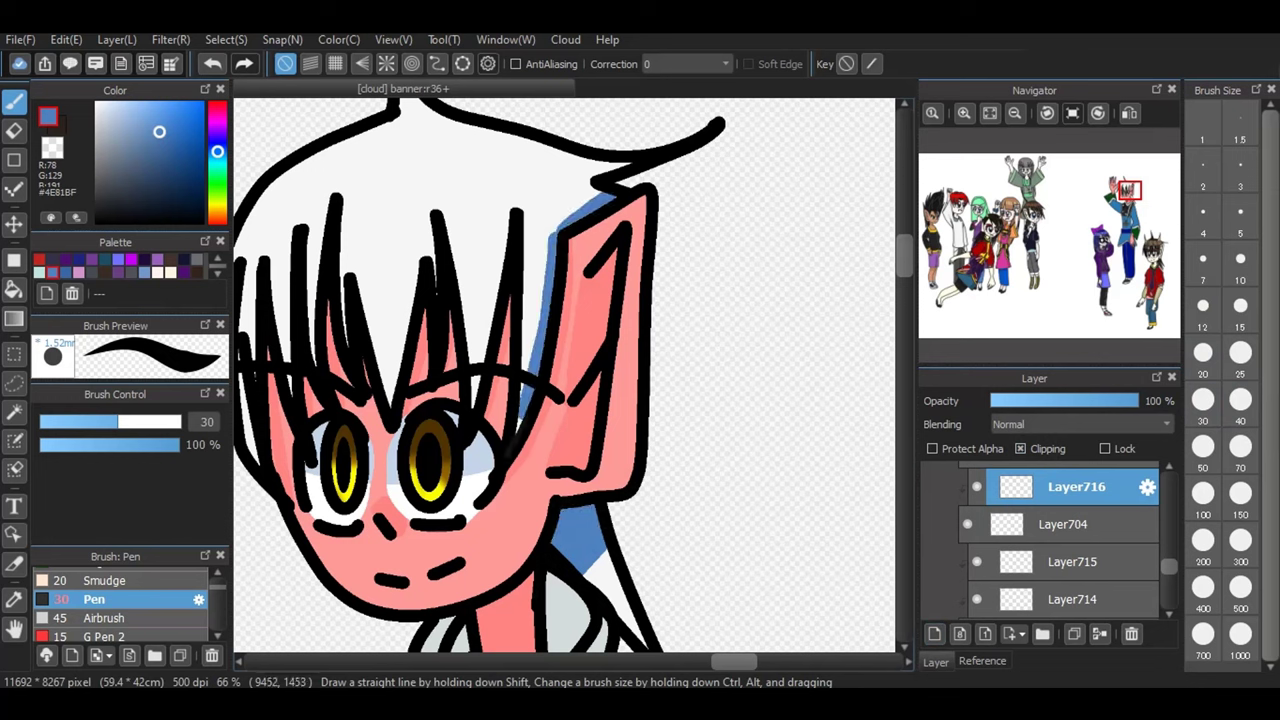
- Paint blue shadows beside the fringe strands and along the upper hair outline running towards the ear-side tuft
left_click_drag(514, 208, 476, 408)
mouse_move(432, 222)
left_mouse_down()
mouse_move(438, 296)
mouse_move(394, 376)
mouse_move(390, 428)
left_mouse_up()
mouse_move(348, 202)
left_mouse_down()
mouse_move(328, 282)
mouse_move(344, 346)
left_mouse_up()
left_click_drag(313, 229, 313, 392)
left_click_drag(271, 257, 296, 428)
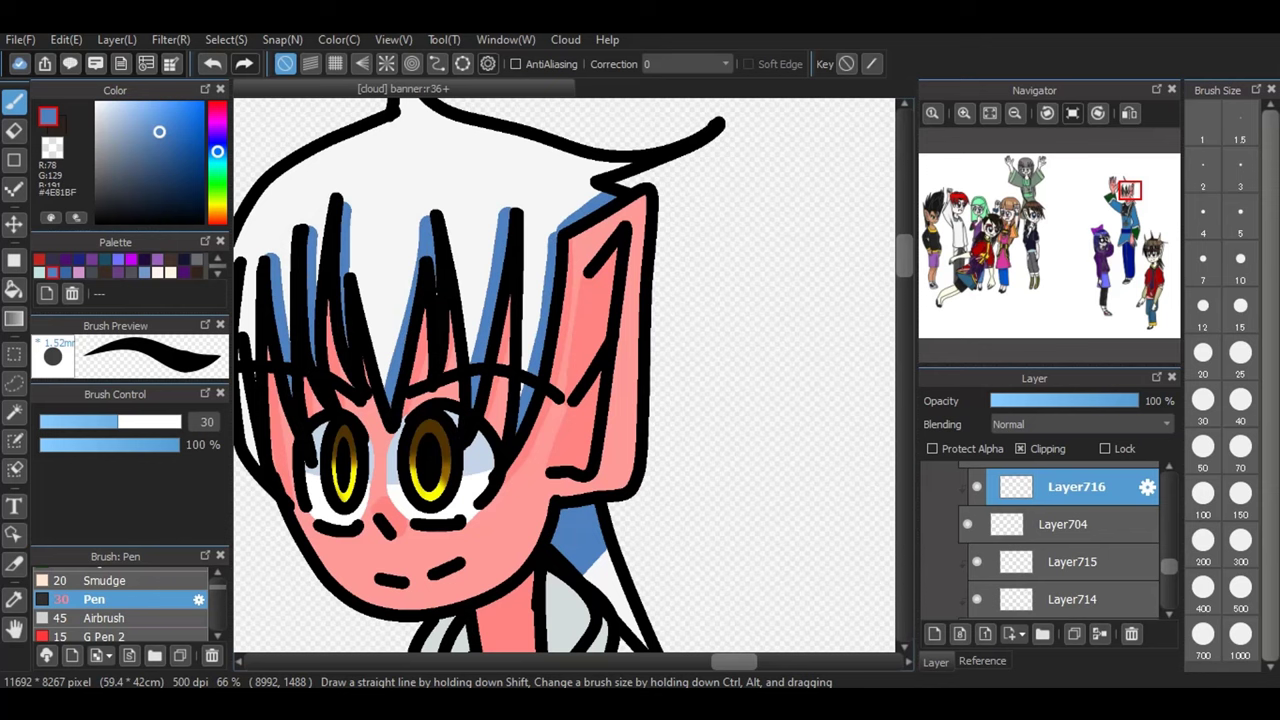
left_click_drag(254, 330, 248, 360)
mouse_move(428, 100)
left_mouse_down()
mouse_move(520, 146)
mouse_move(640, 164)
left_mouse_up()
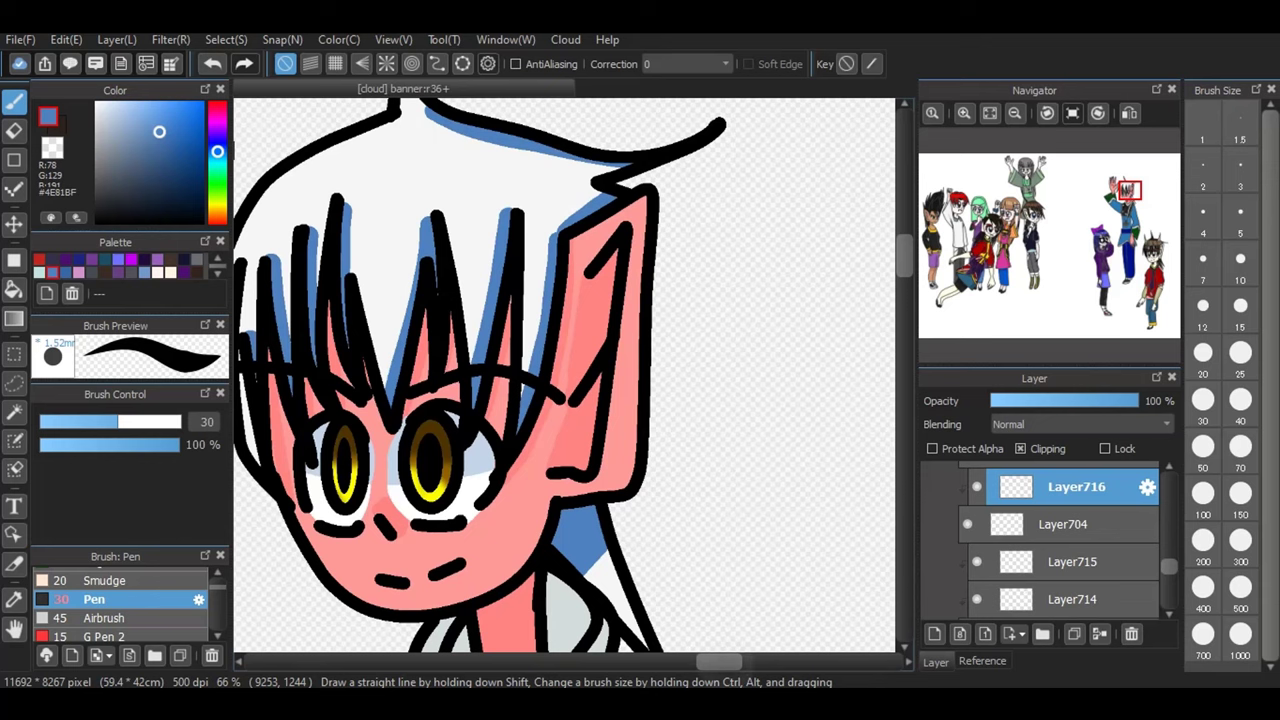
- Extend the blue hair shading over the crown, the standing strand and the outer edge beside the raised hand
scroll(565, 375, "left", 3)
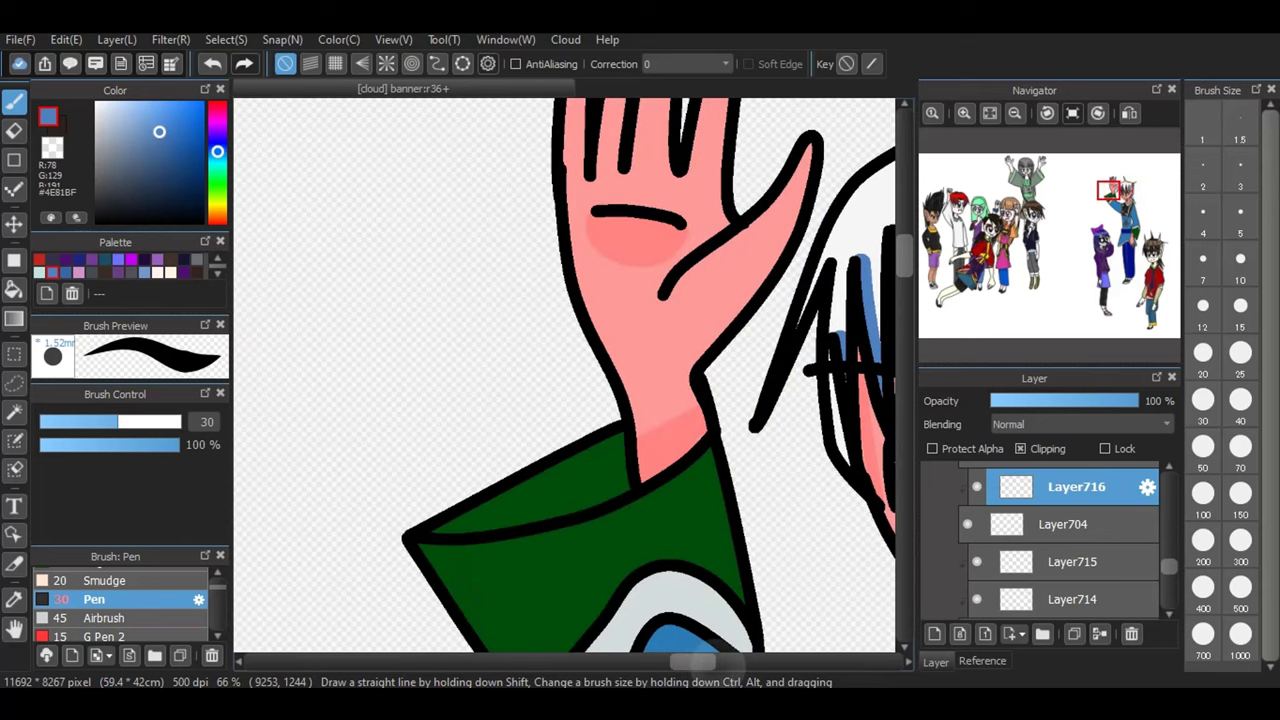
scroll(565, 375, "right", 3)
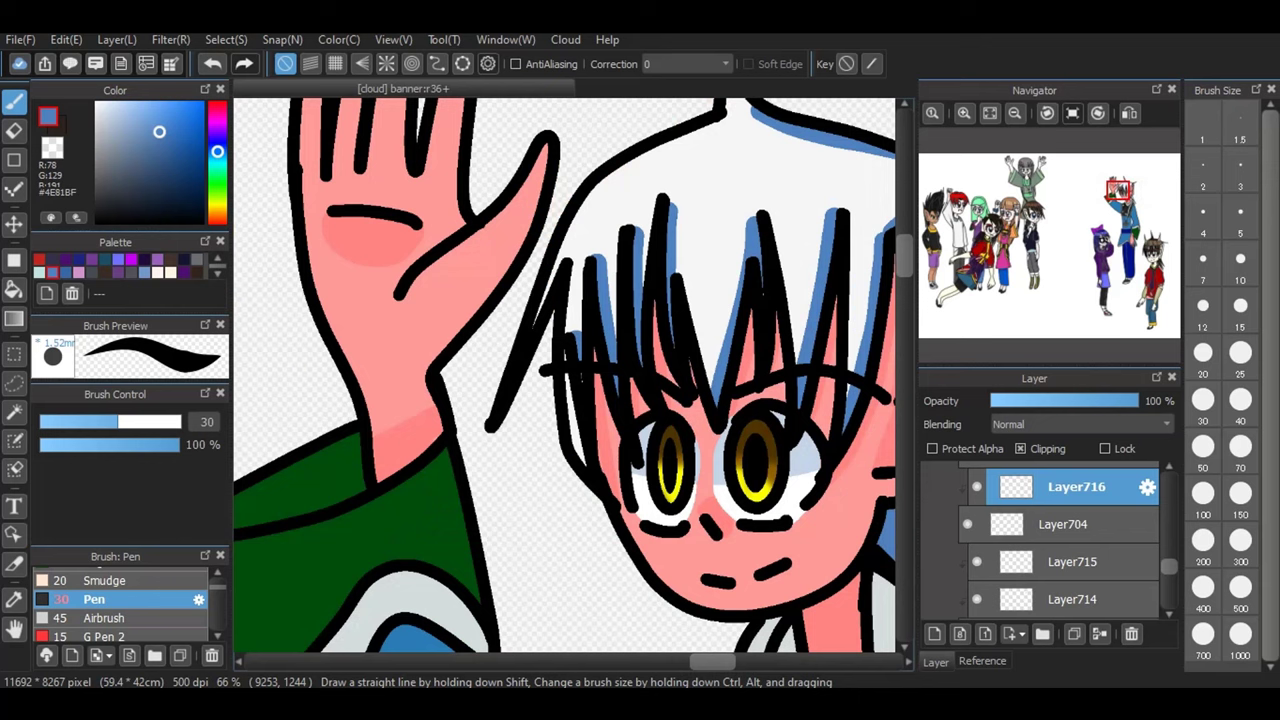
left_click(1014, 113)
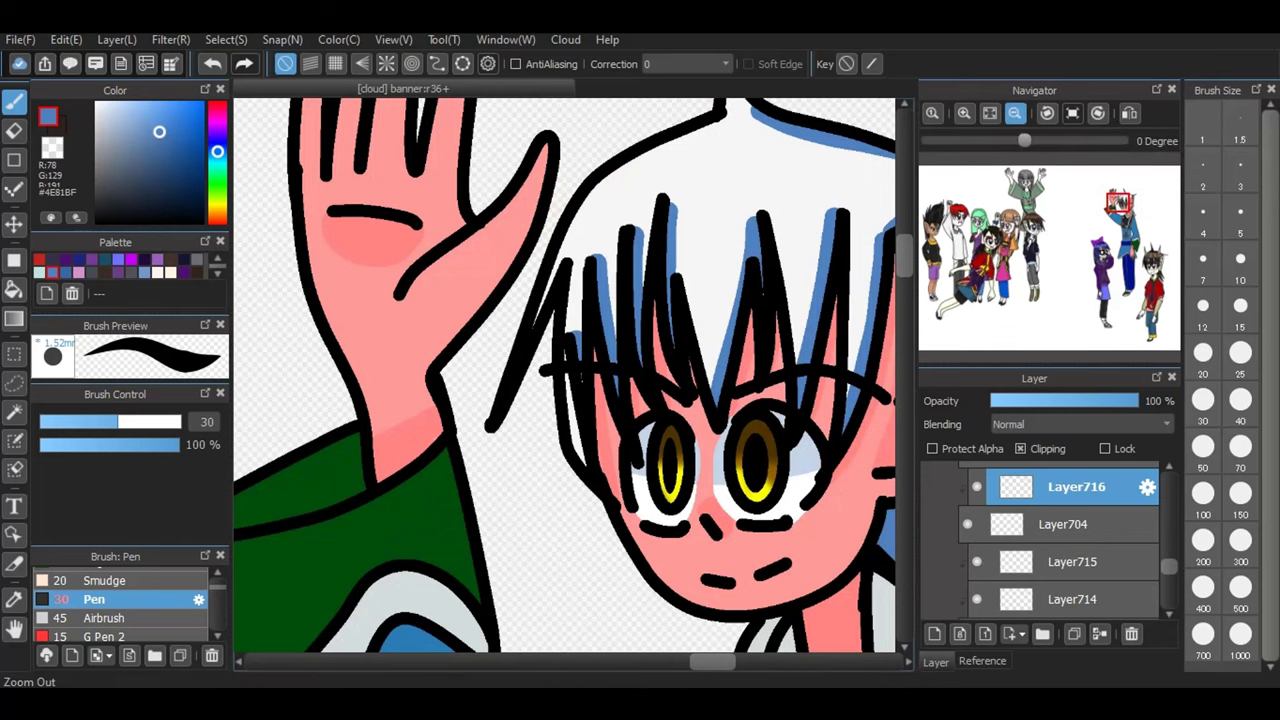
left_click(1014, 113)
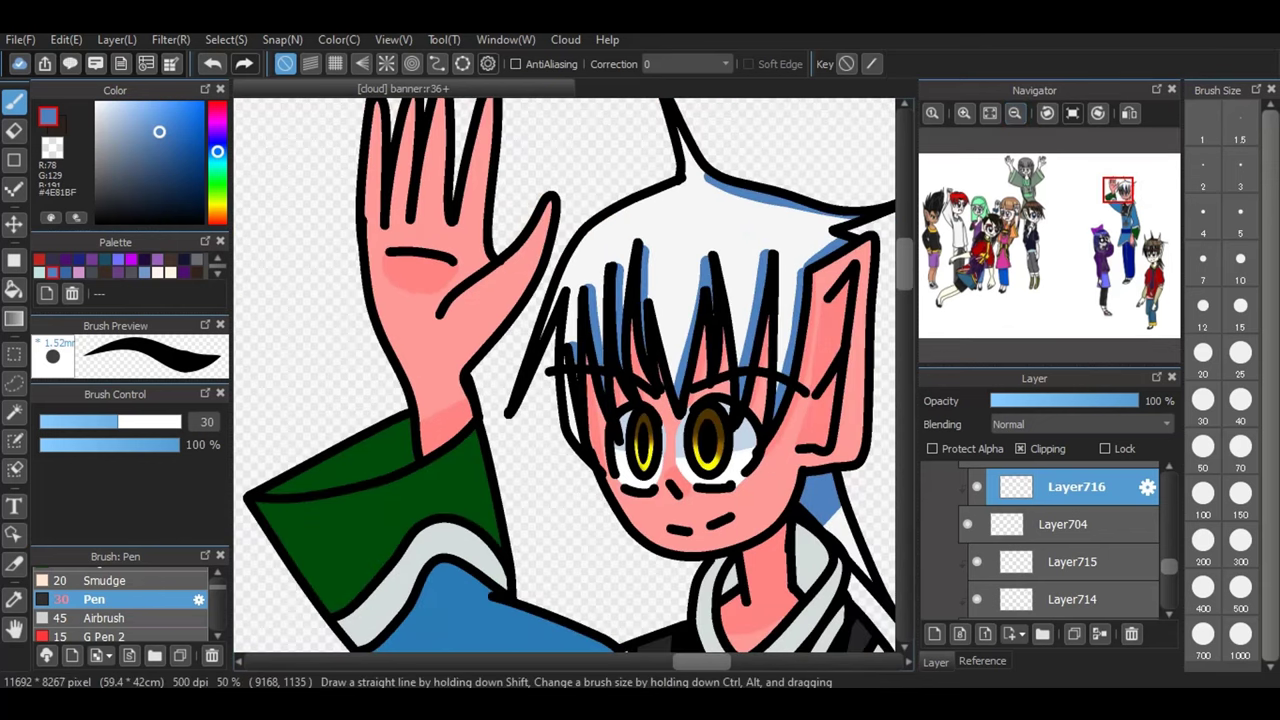
left_click_drag(712, 194, 851, 219)
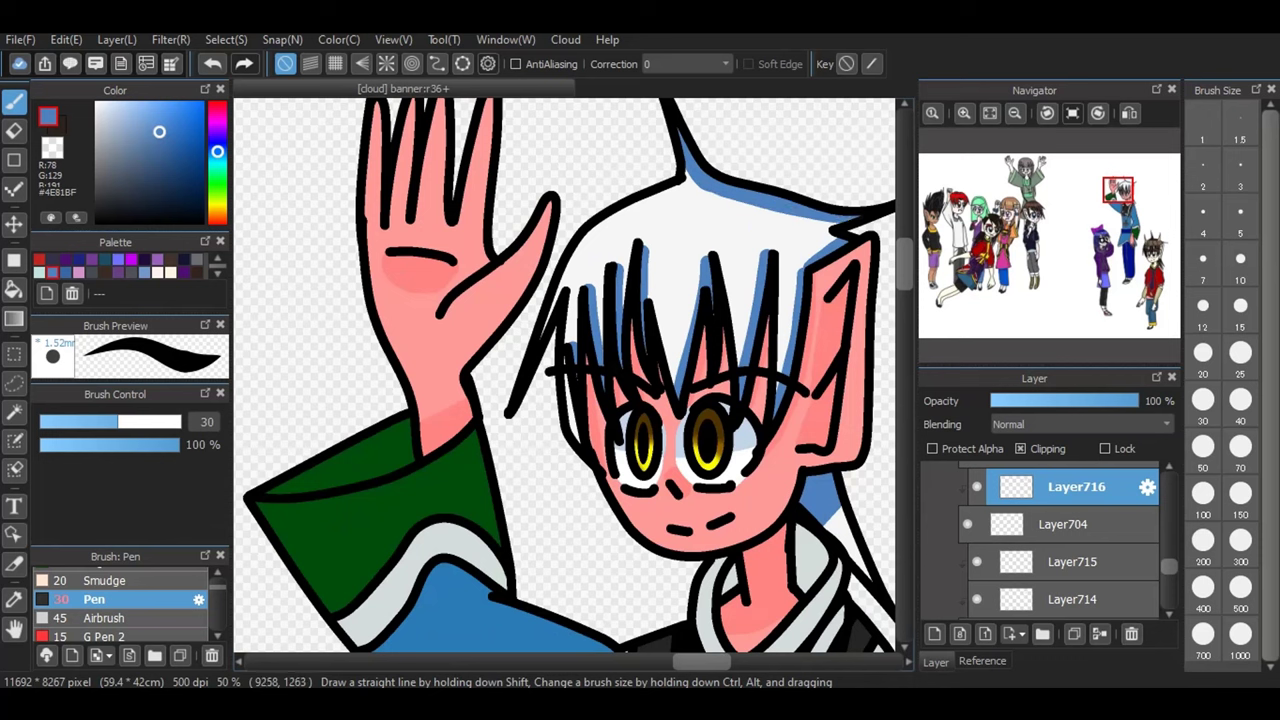
mouse_move(683, 184)
left_mouse_down()
mouse_move(565, 272)
mouse_move(544, 334)
mouse_move(579, 440)
left_mouse_up()
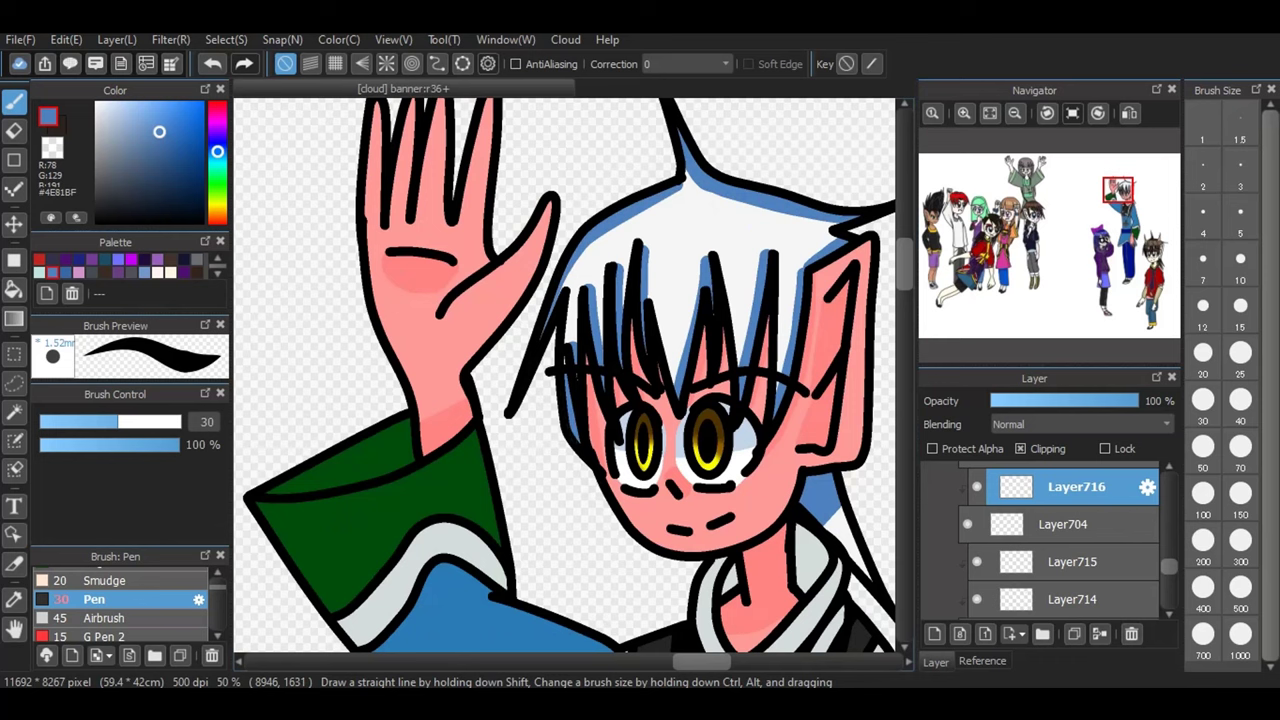
- Set the hair shading layer's blending to Multiply and its opacity to 26 %
left_click(1082, 424)
left_click(1040, 454)
left_click(1026, 401)
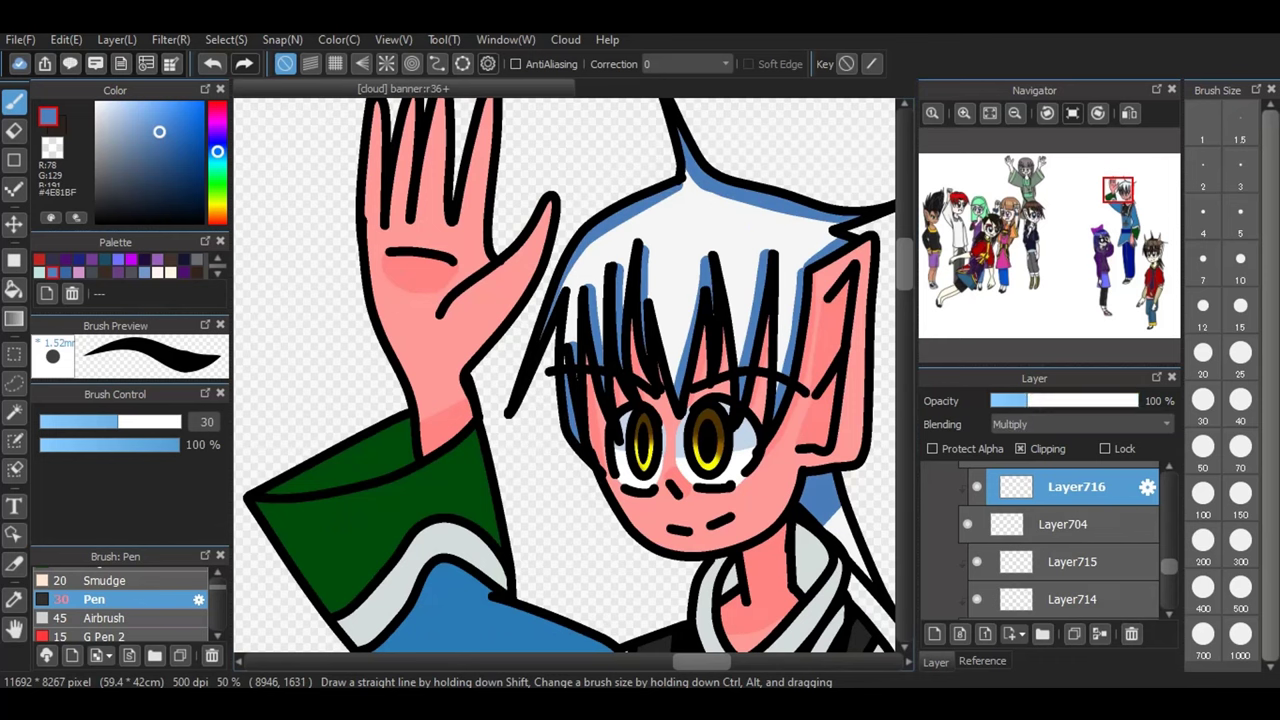
left_click(1027, 400)
- Add a new layer above Layer705 and clip it to that layer
left_click(1169, 467)
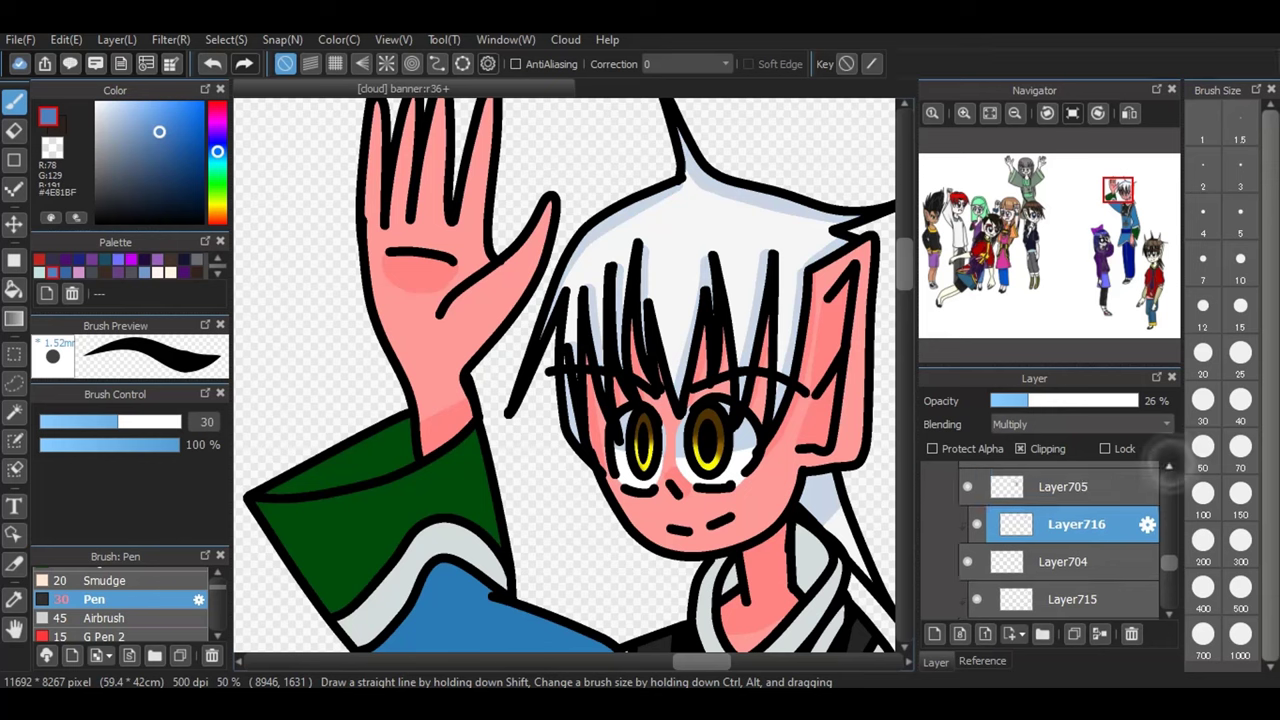
left_click(1169, 467)
left_click(1084, 525)
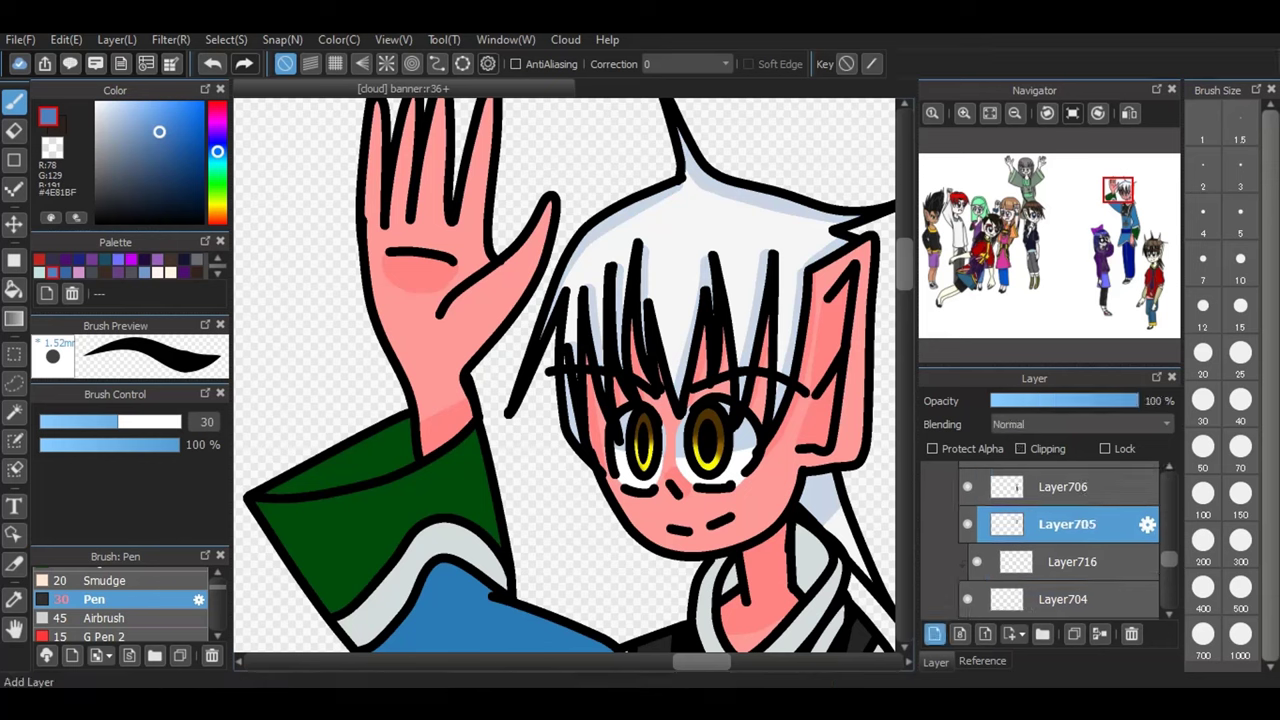
left_click(934, 633)
left_click(1020, 448)
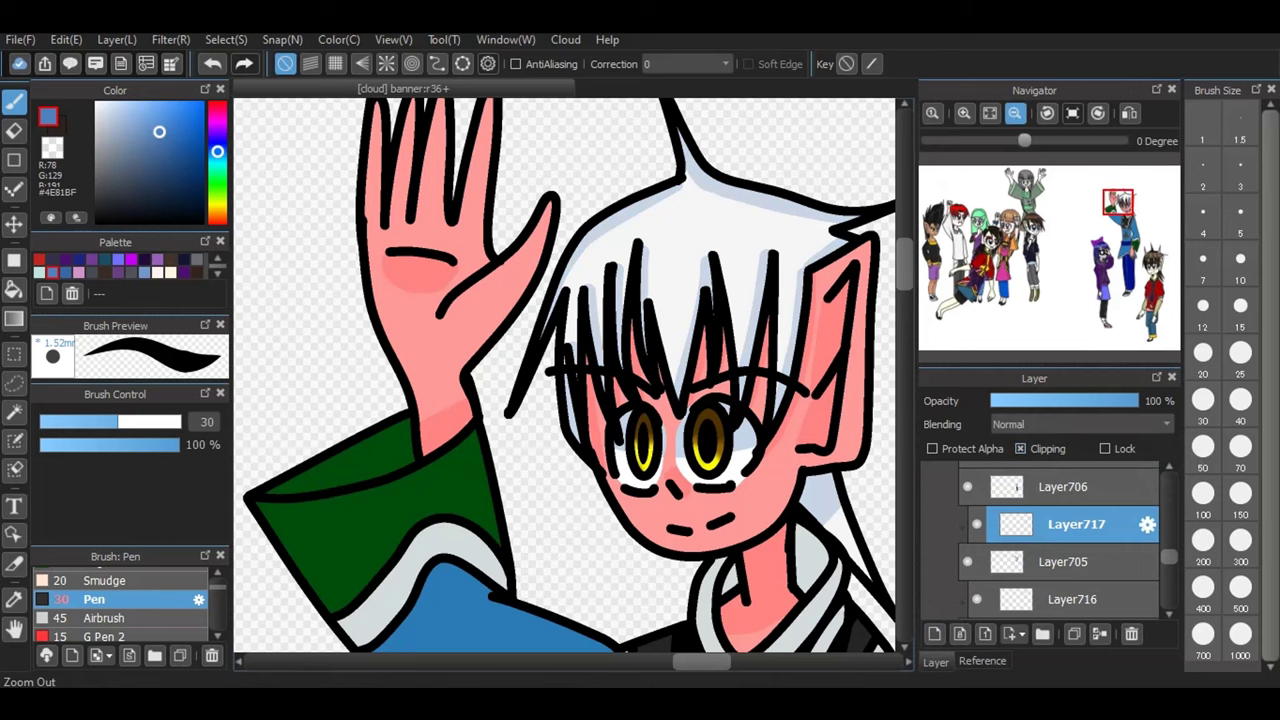
- Sample the robe's blue and darken it to #266A9A for shading with the brush
left_click(1014, 112)
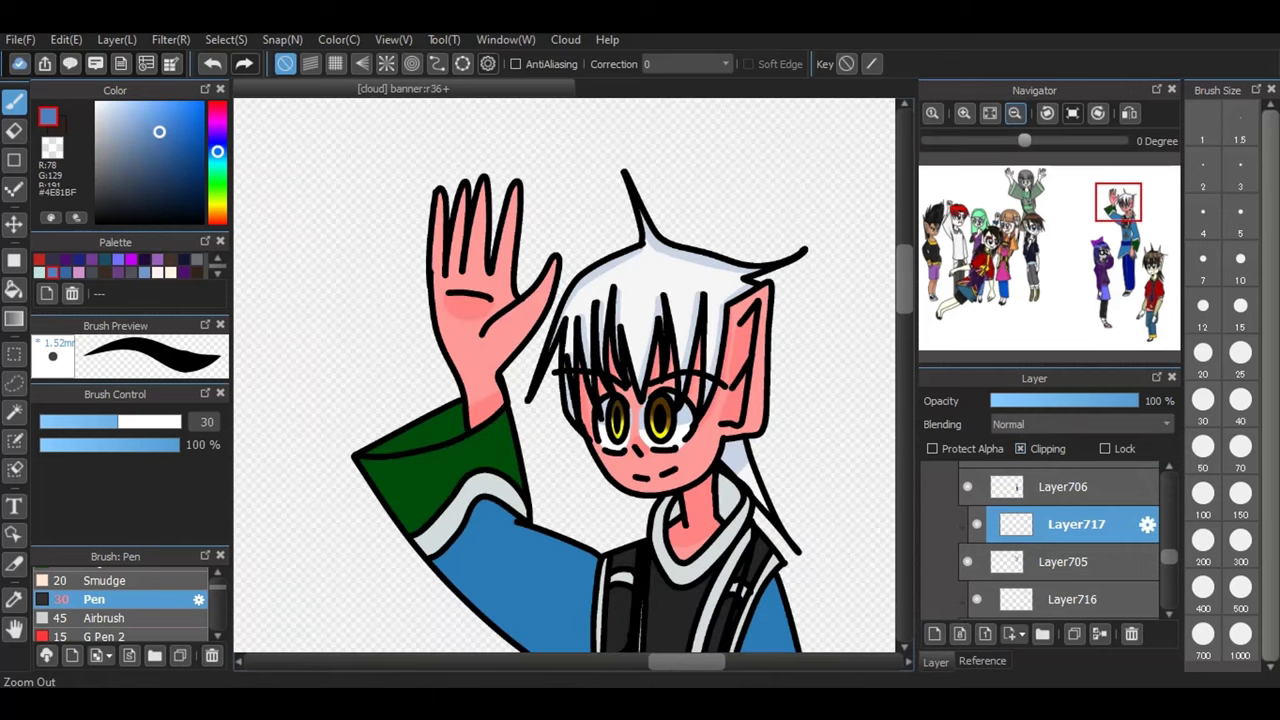
key("i")
left_click(530, 570)
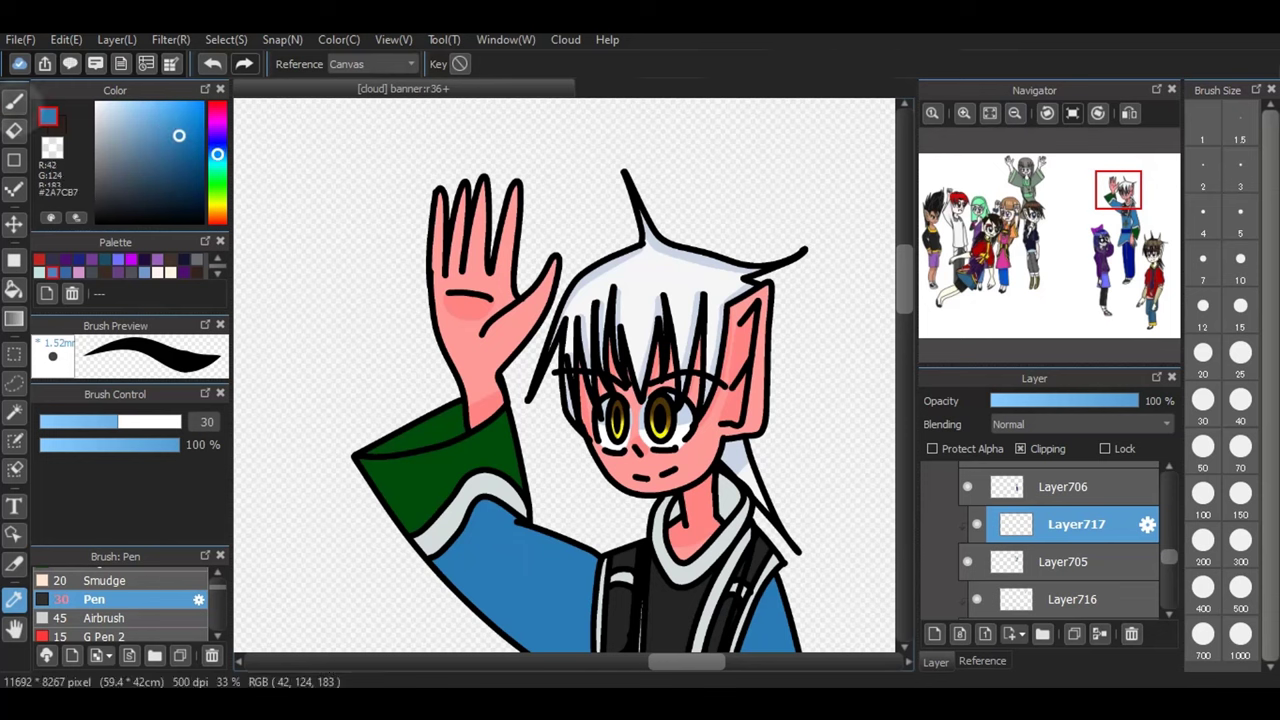
left_click(14, 101)
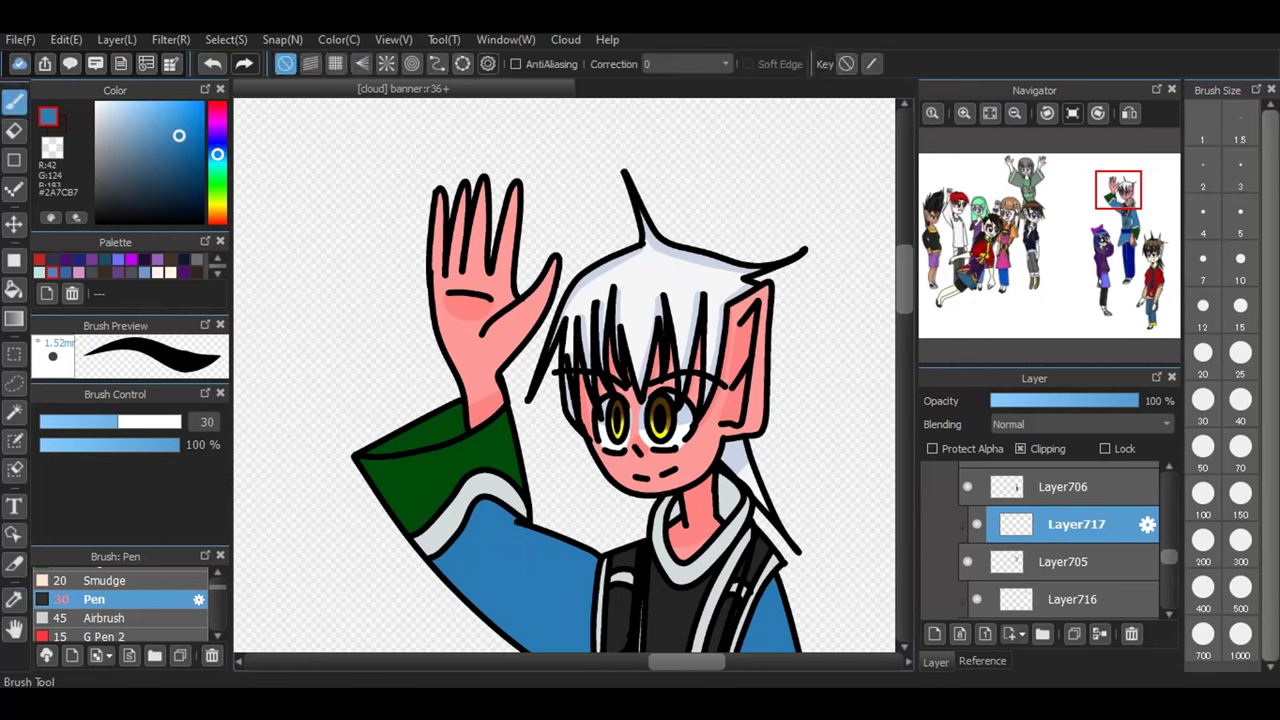
left_click(177, 149)
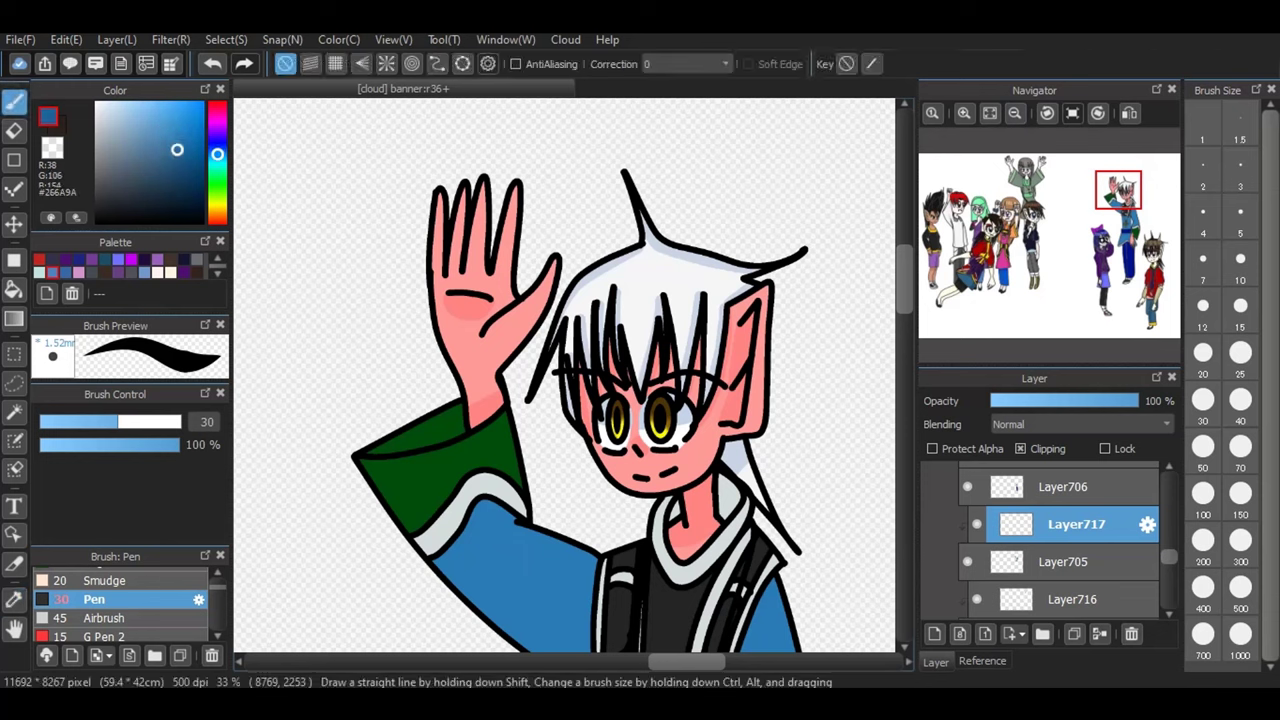
- Shade the edges and elbow fold of the robe's lowered sleeve with the darker blue
left_click(1014, 112)
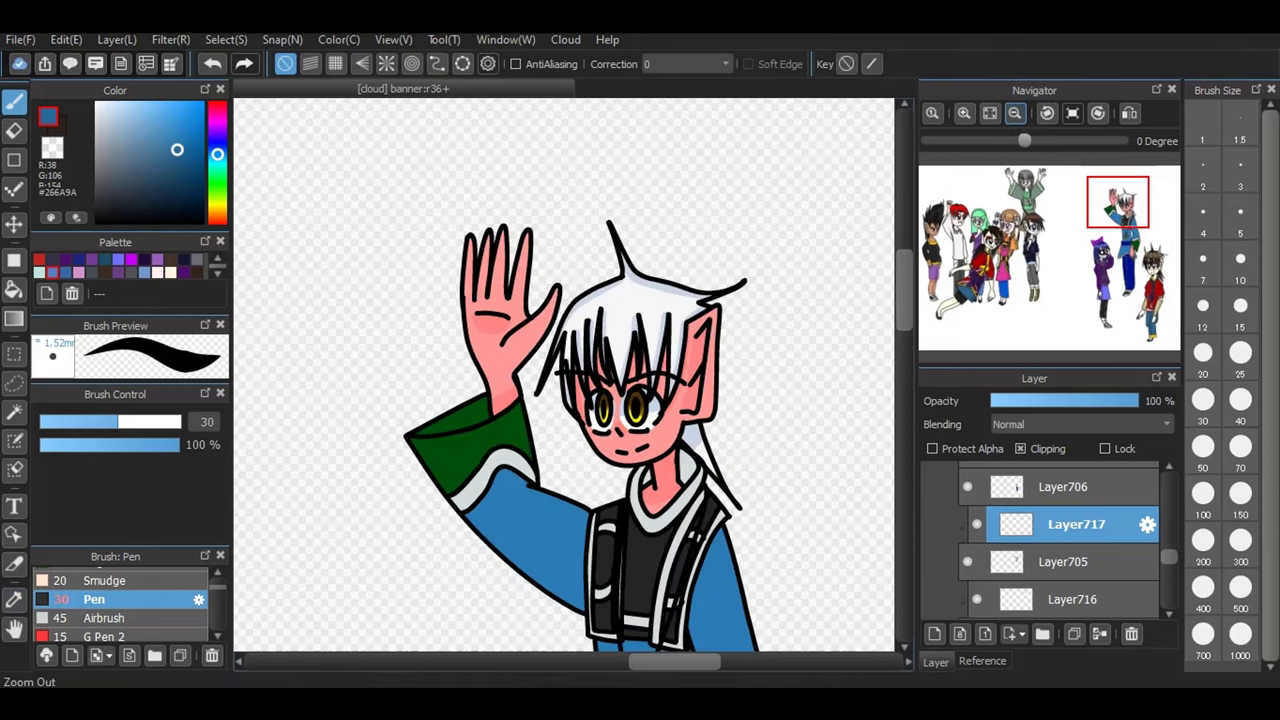
scroll(565, 375, "down", 5)
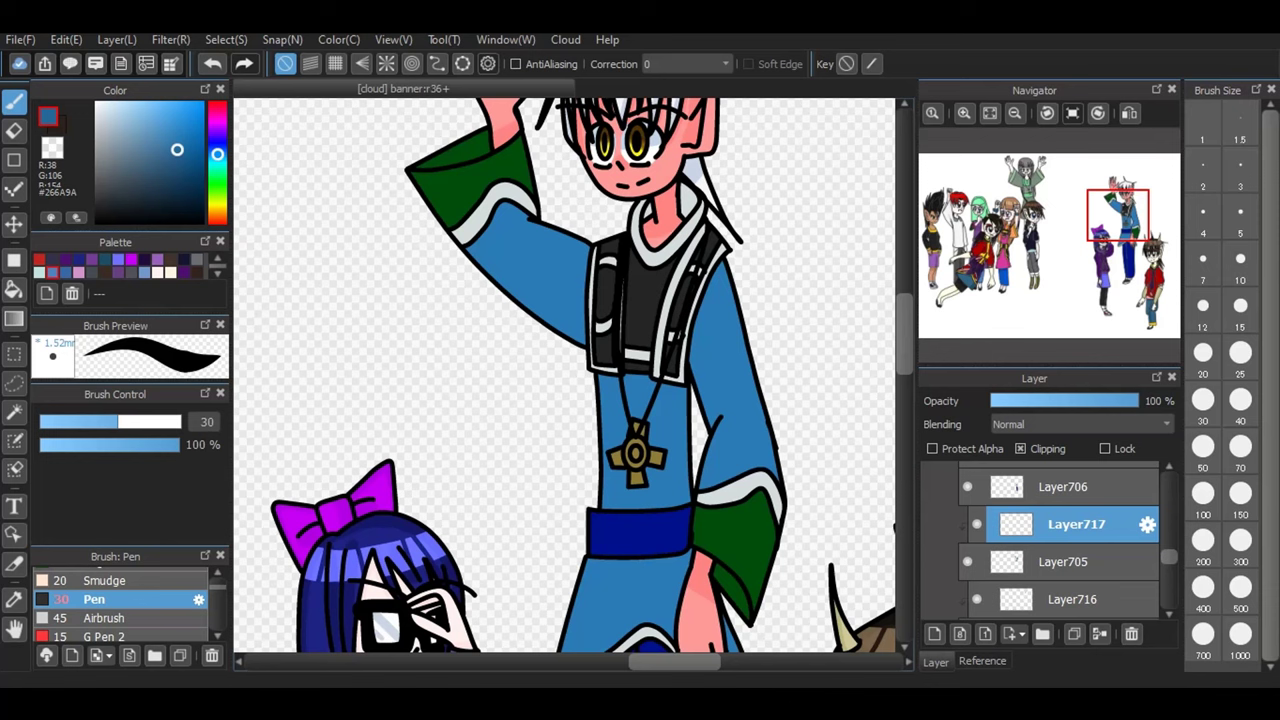
left_click_drag(690, 373, 718, 268)
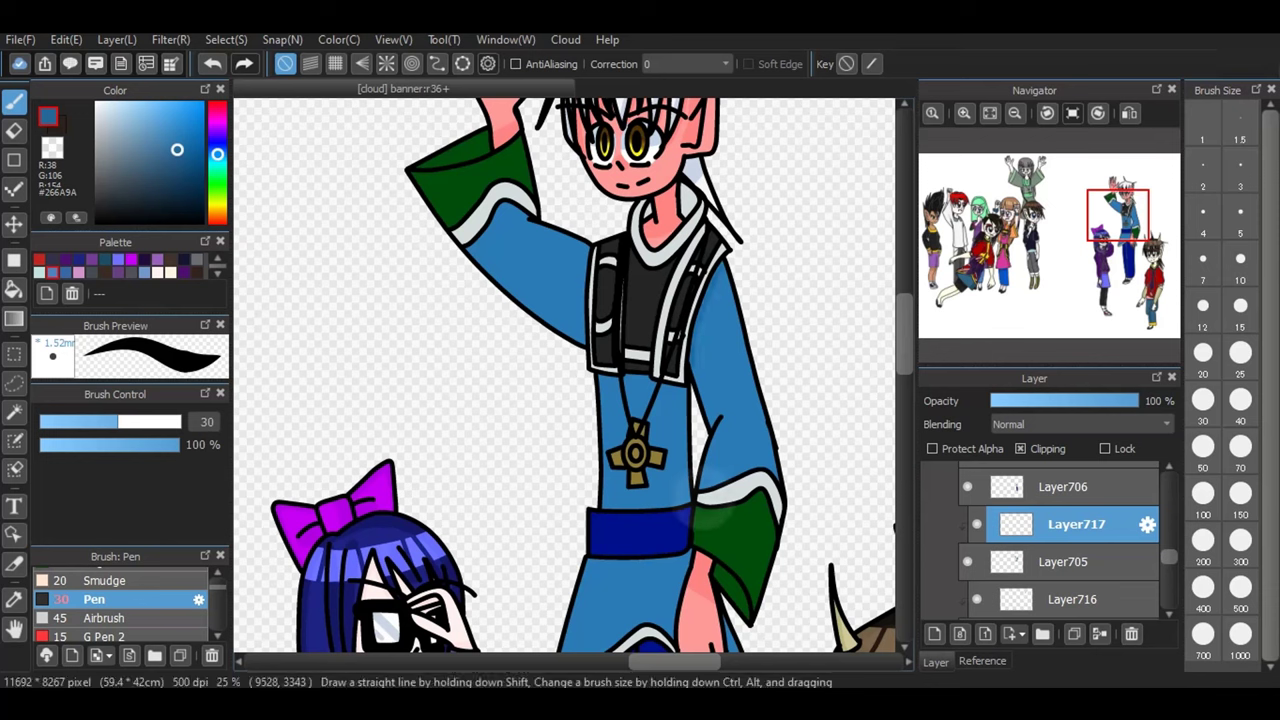
left_click_drag(703, 496, 716, 431)
left_click_drag(723, 262, 775, 474)
left_click_drag(709, 428, 696, 376)
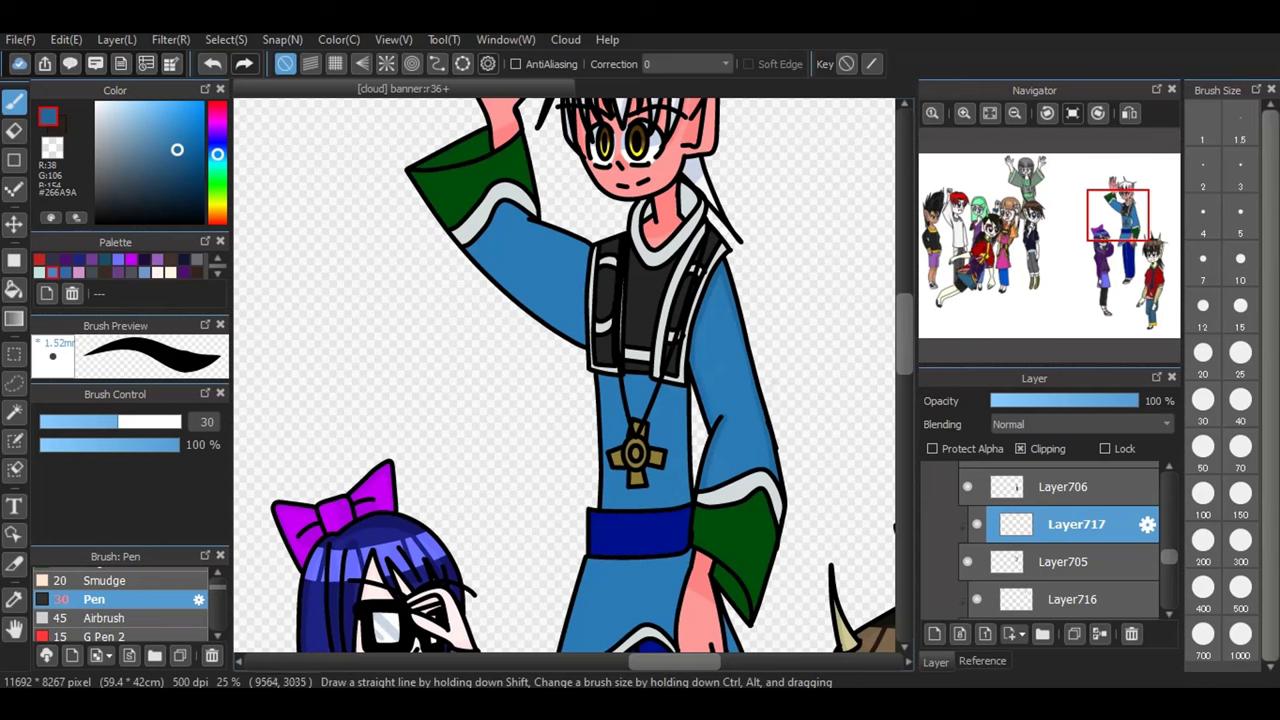
- Shade the raised sleeve and the torso under the vest, undoing and repainting the shadow beside the pendant
left_click_drag(531, 221, 587, 246)
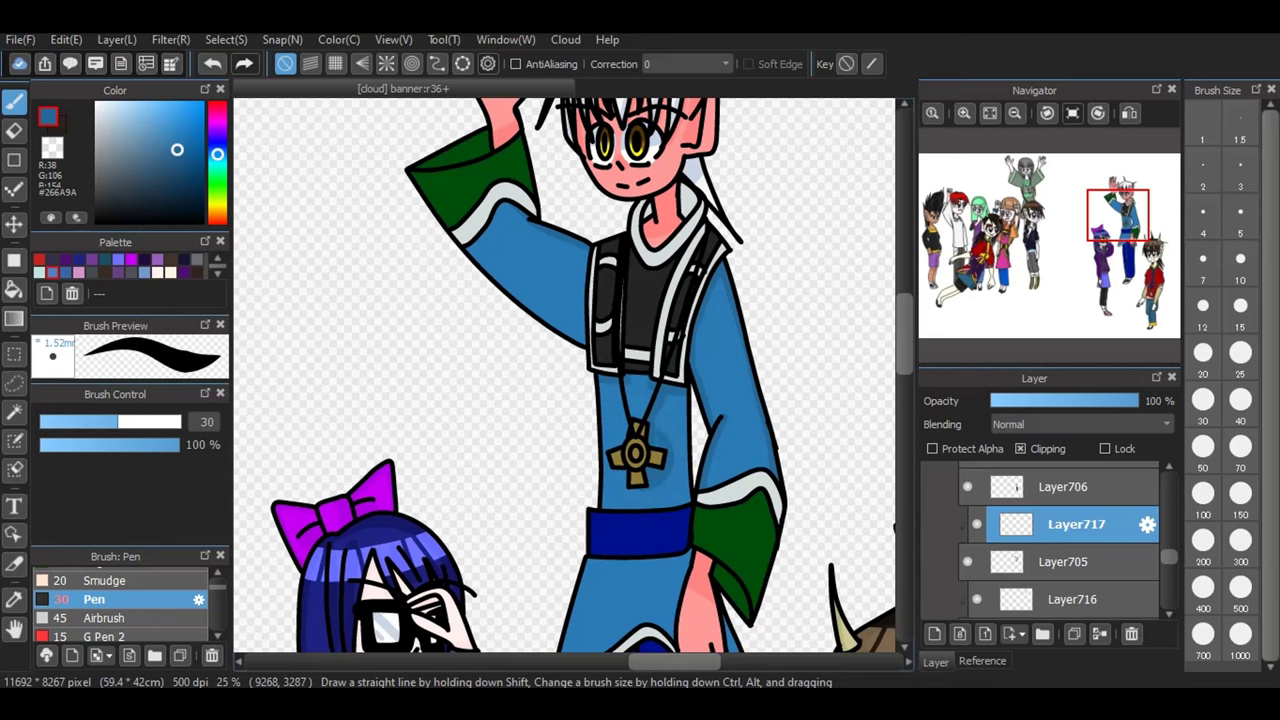
key("ctrl+z")
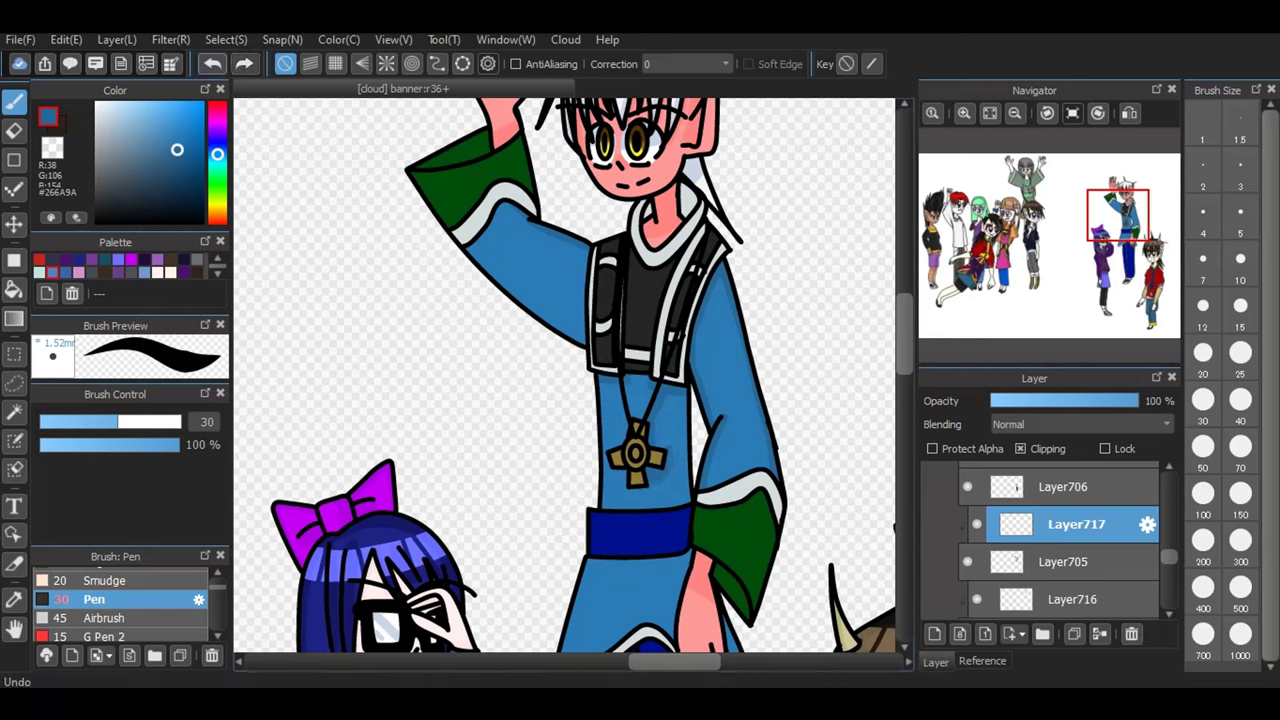
key("ctrl+z")
left_click_drag(661, 406, 669, 445)
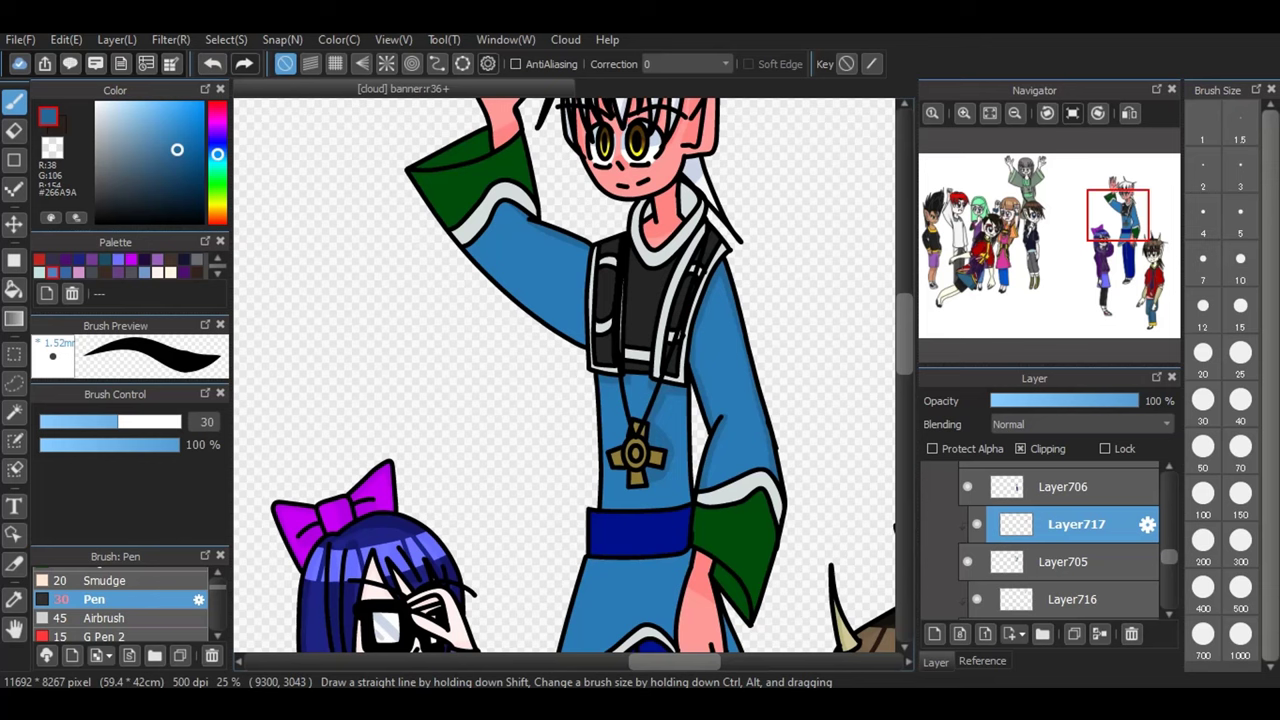
- Shade the robe's skirt below the belt and set the robe shading layer's blending to Multiply
scroll(565, 375, "down", 4)
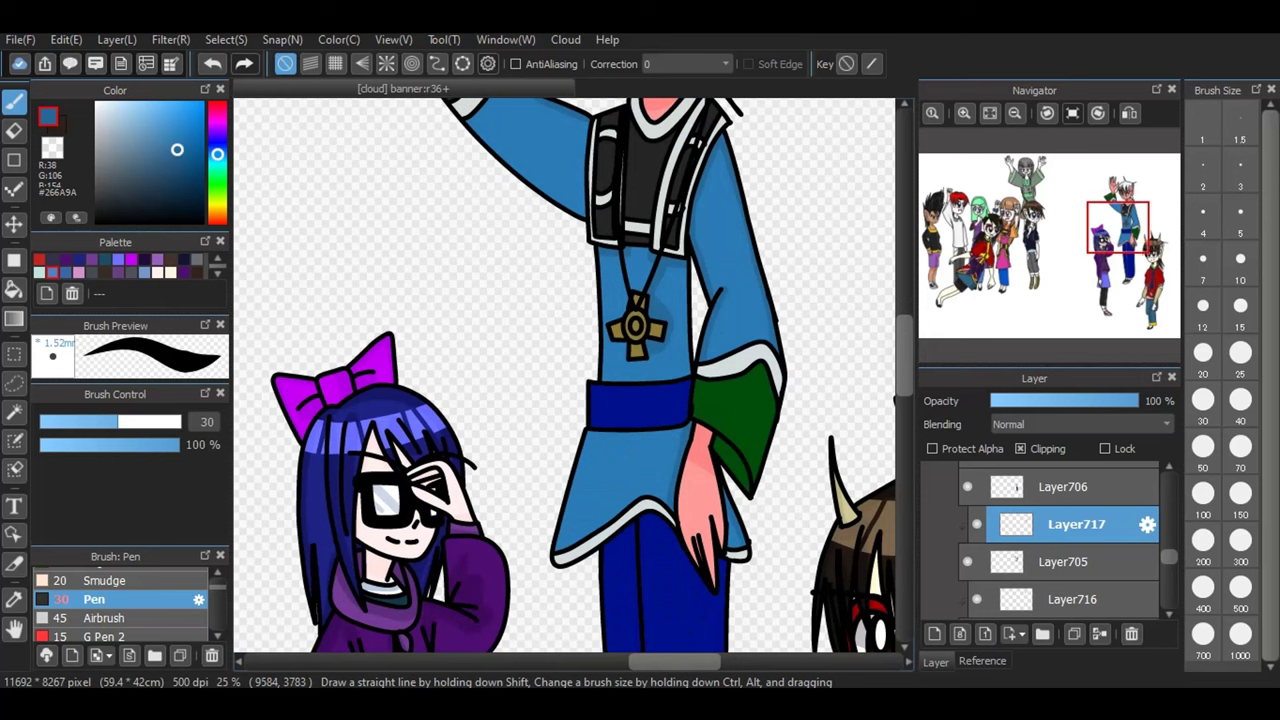
left_click_drag(598, 433, 679, 431)
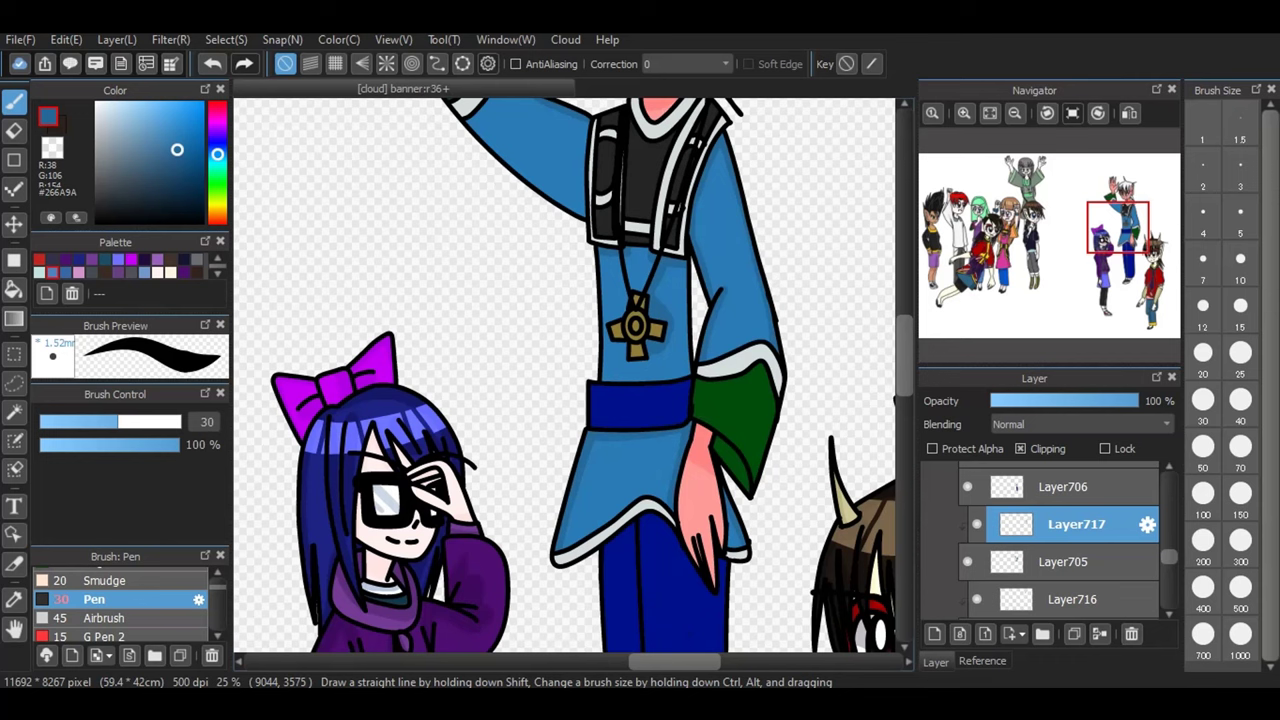
left_click(1040, 426)
left_click(1034, 454)
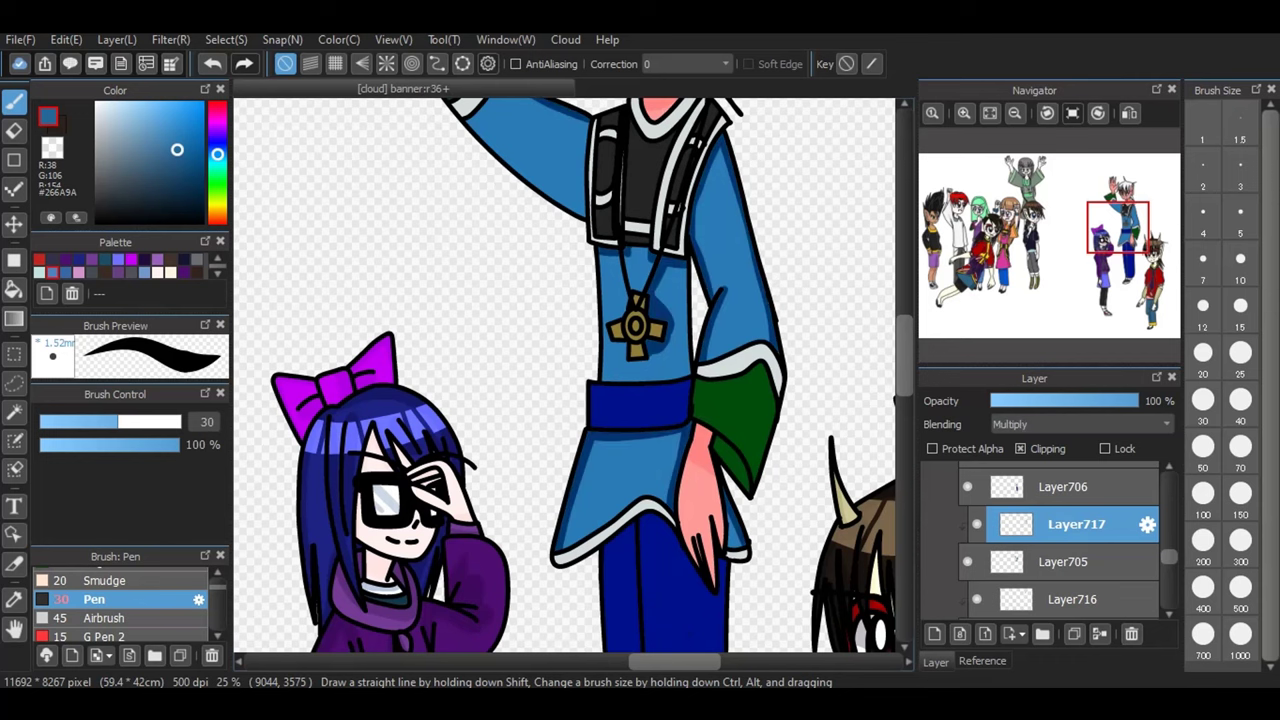
- Lower the robe shading layer's opacity to 28%
left_click(1042, 401)
left_click(1015, 401)
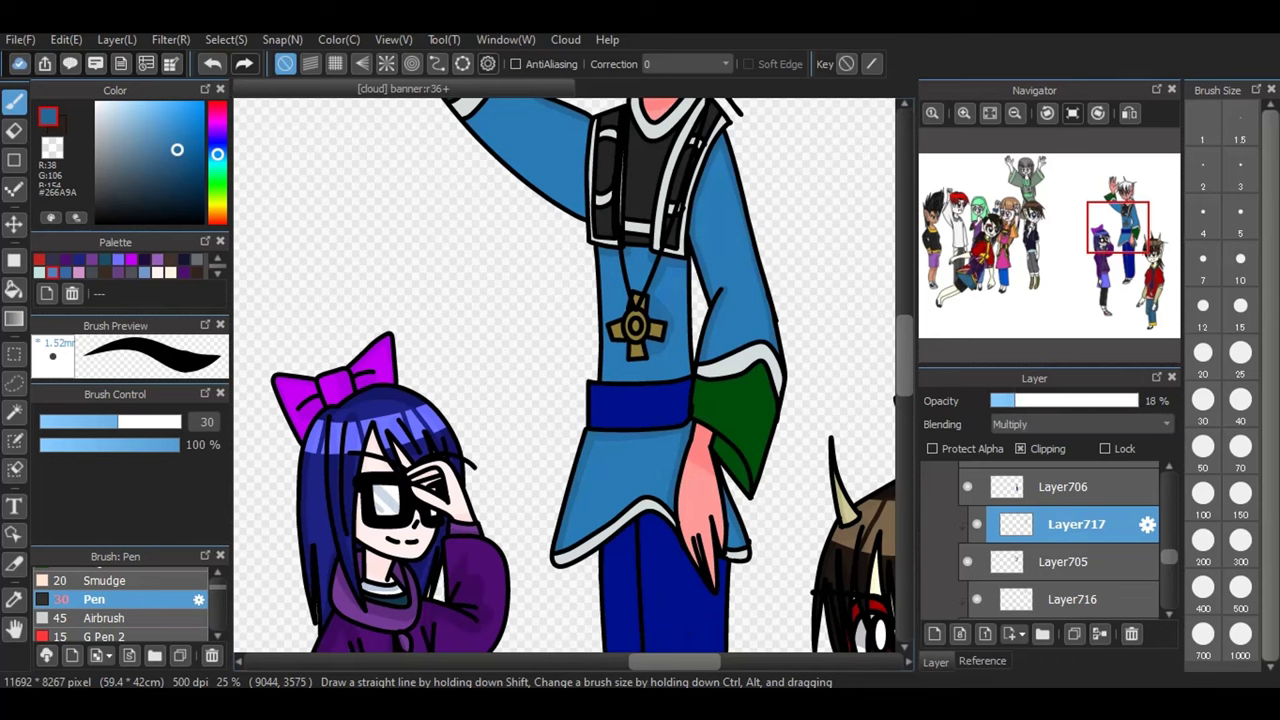
left_click(1031, 401)
- Add a clipped layer above the belt and trousers' flat colour, sample their navy and darken it to #000E6F for the brush
left_click(1066, 487)
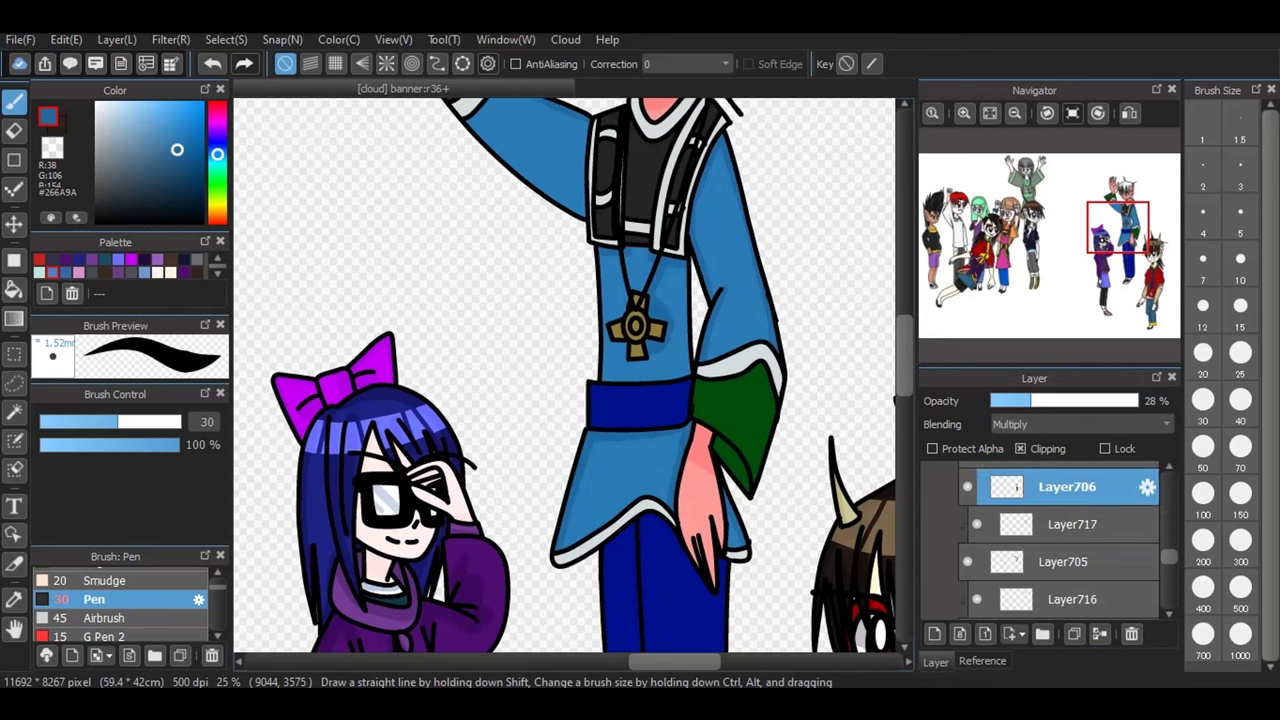
left_click(934, 633)
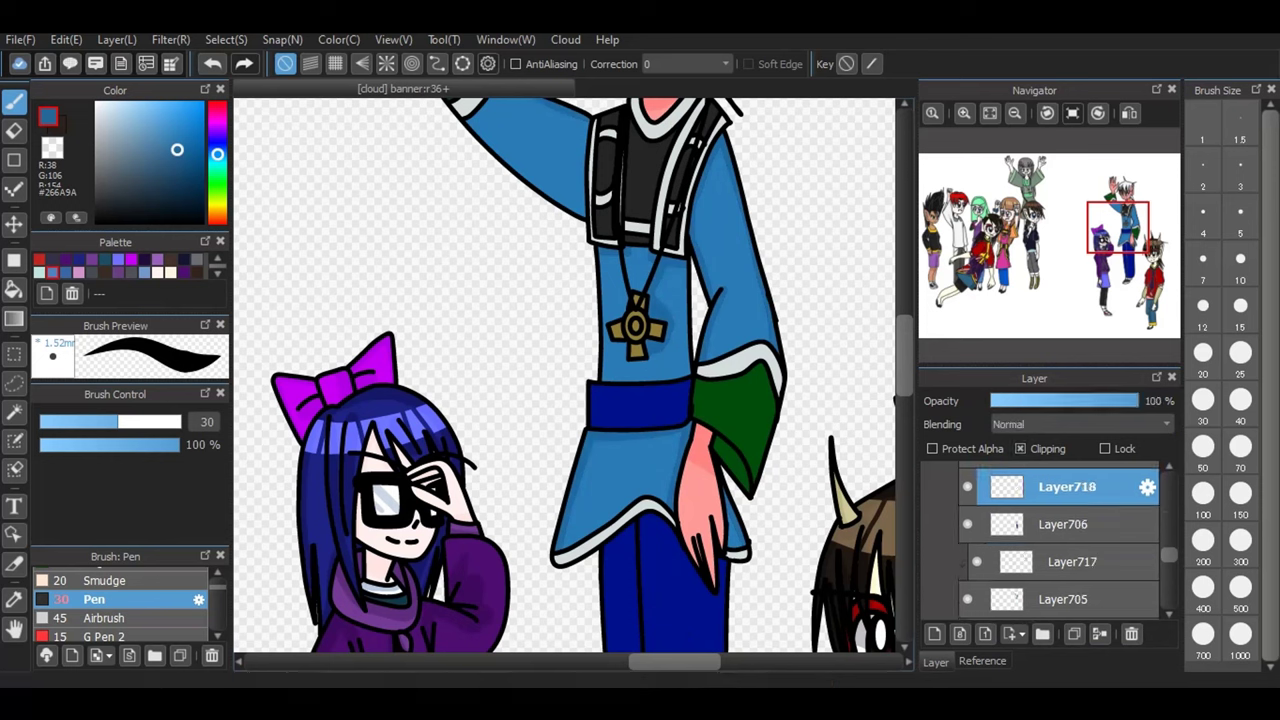
left_click(1021, 449)
left_click(14, 600)
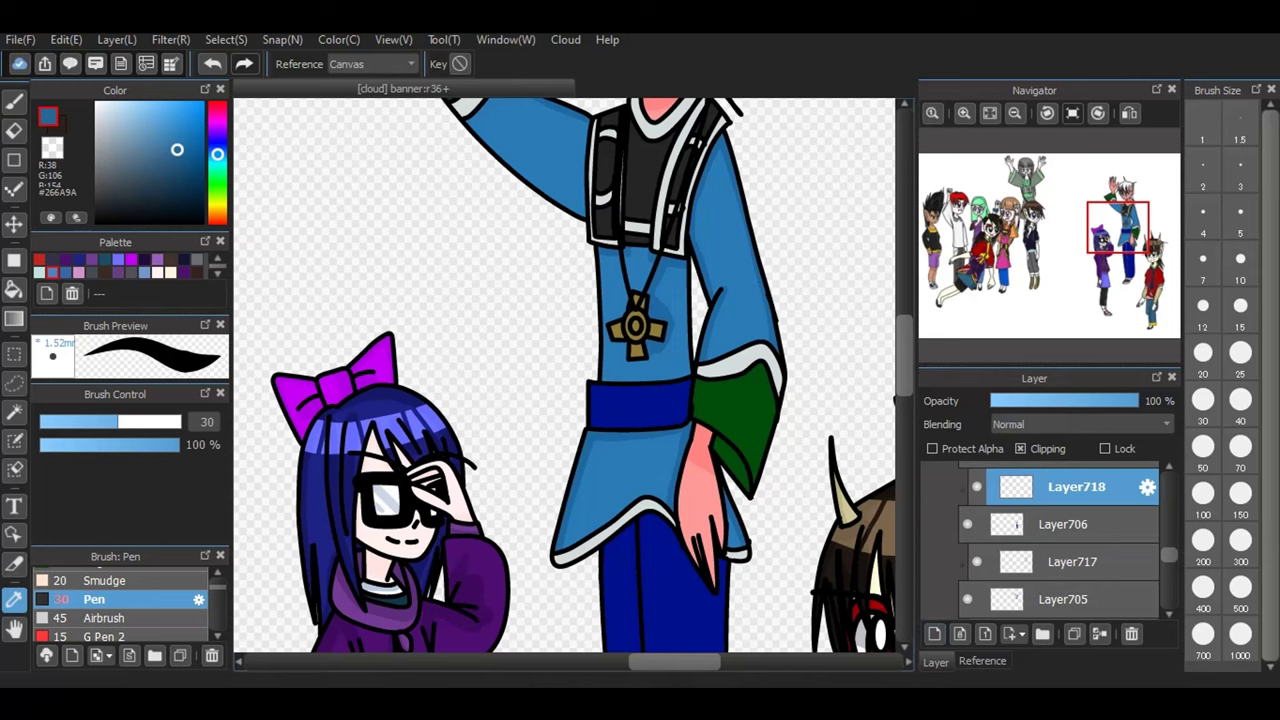
left_click(638, 407)
left_click(14, 102)
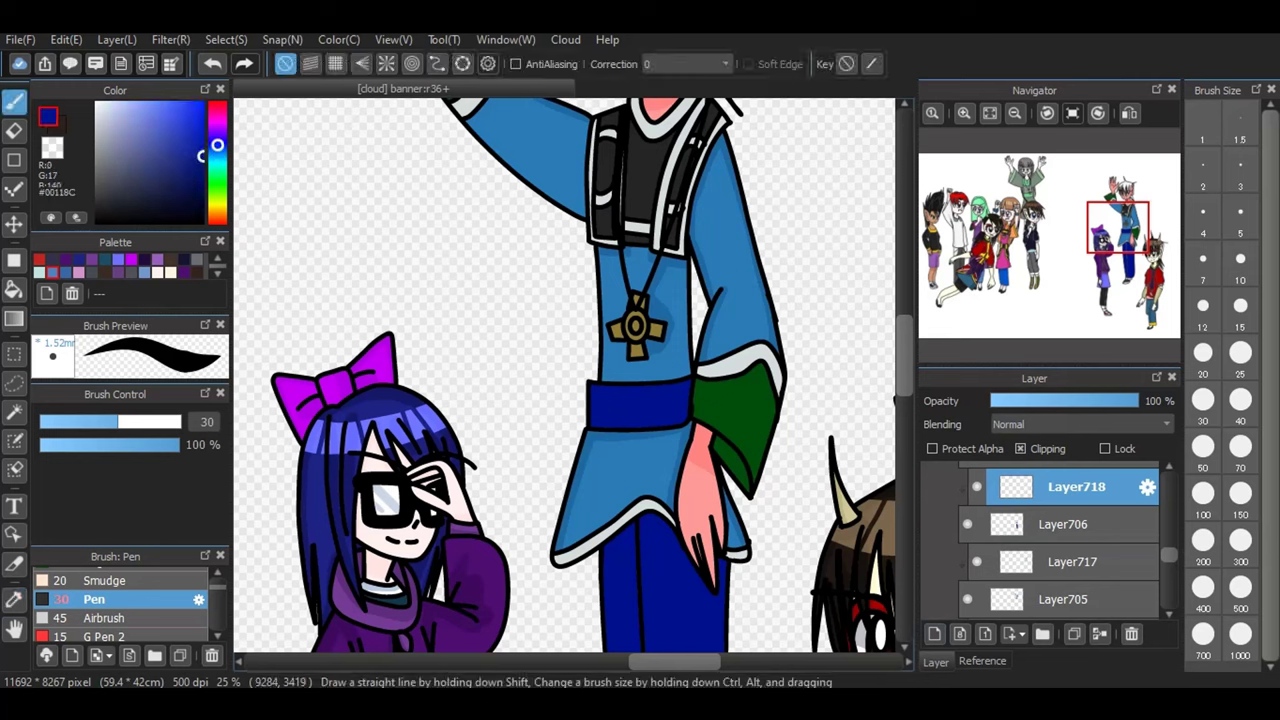
left_click_drag(201, 160, 201, 170)
- Shade the trousers and the belt with the darker navy, filling in the larger trouser shadow
scroll(565, 375, "down", 6)
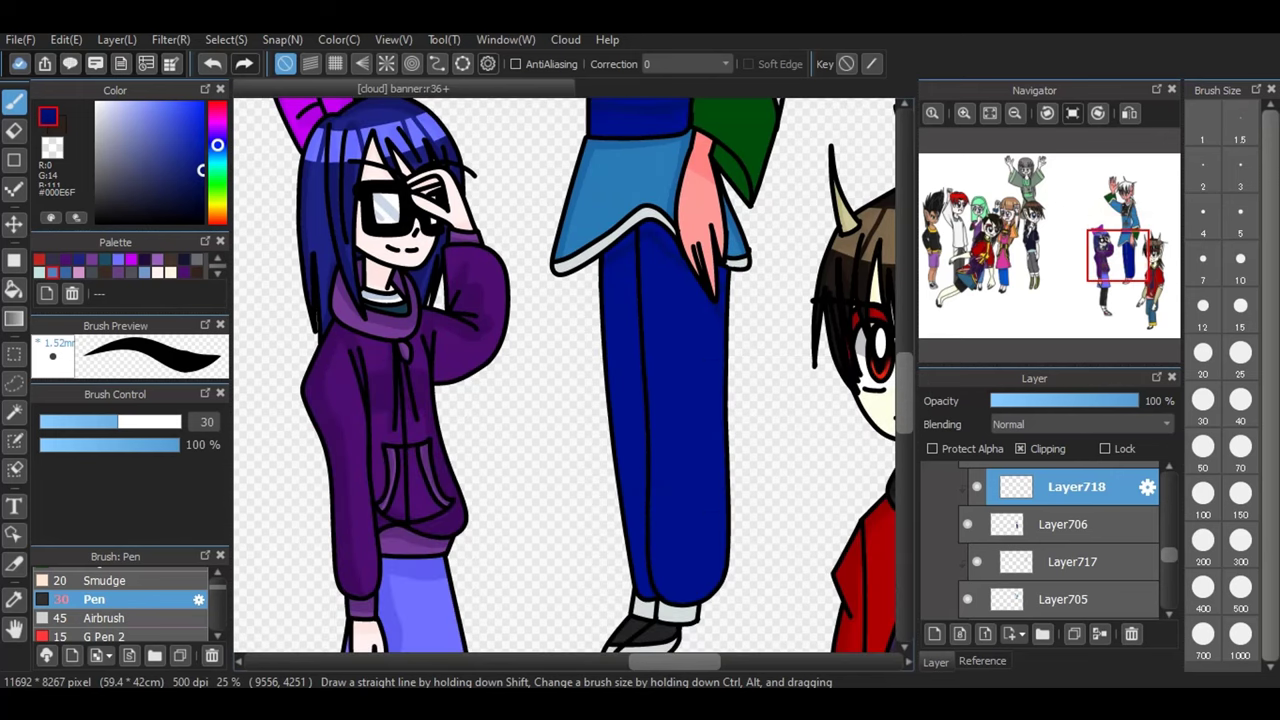
scroll(565, 375, "down", 1)
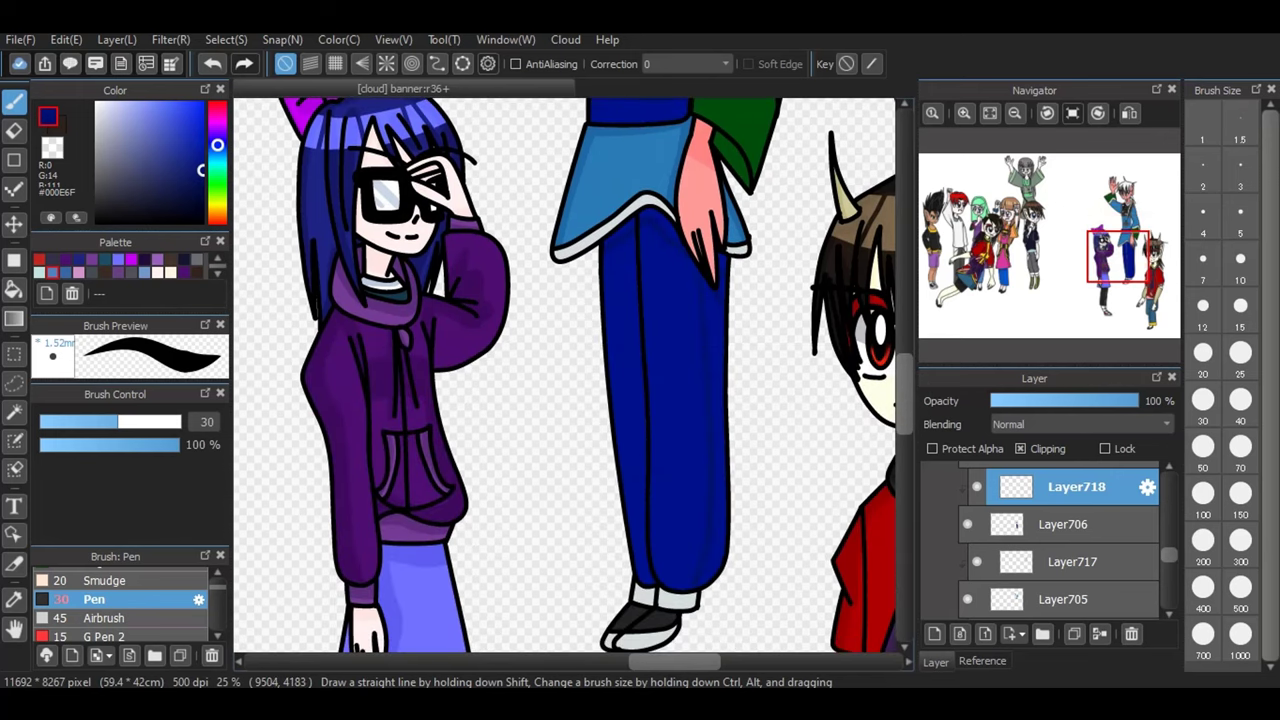
key("g")
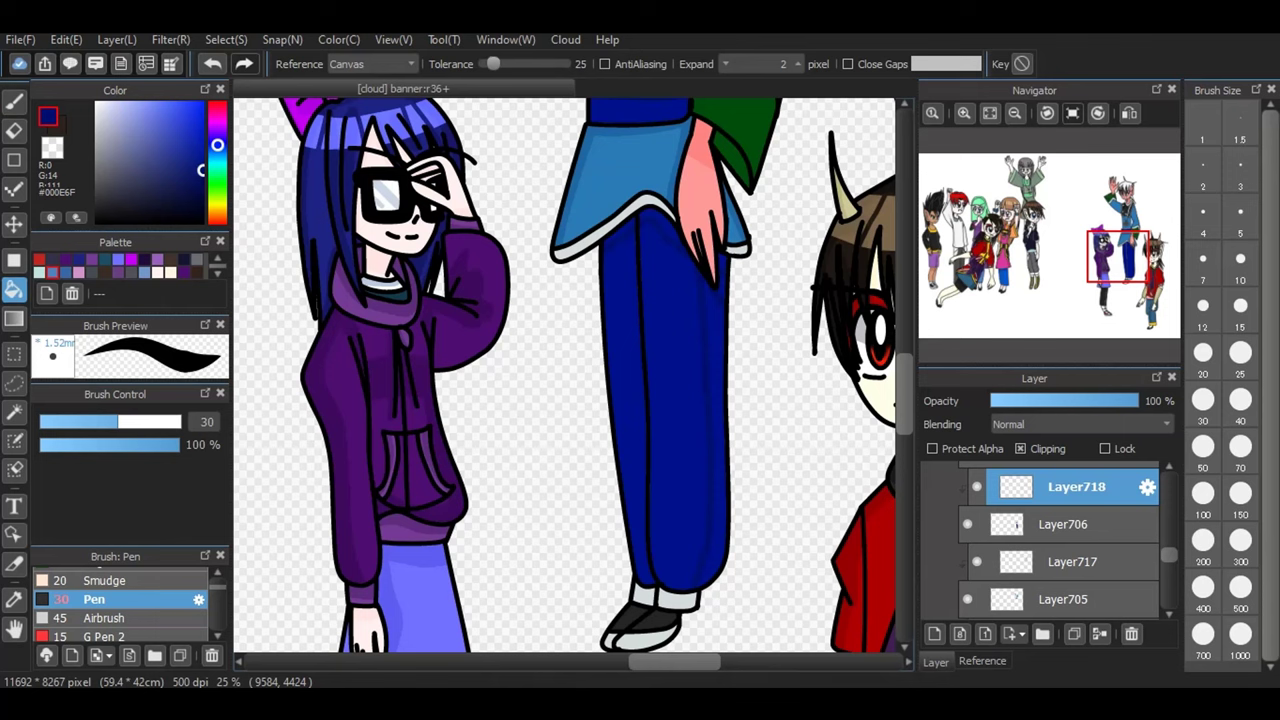
mouse_move(580, 704)
left_click(675, 600)
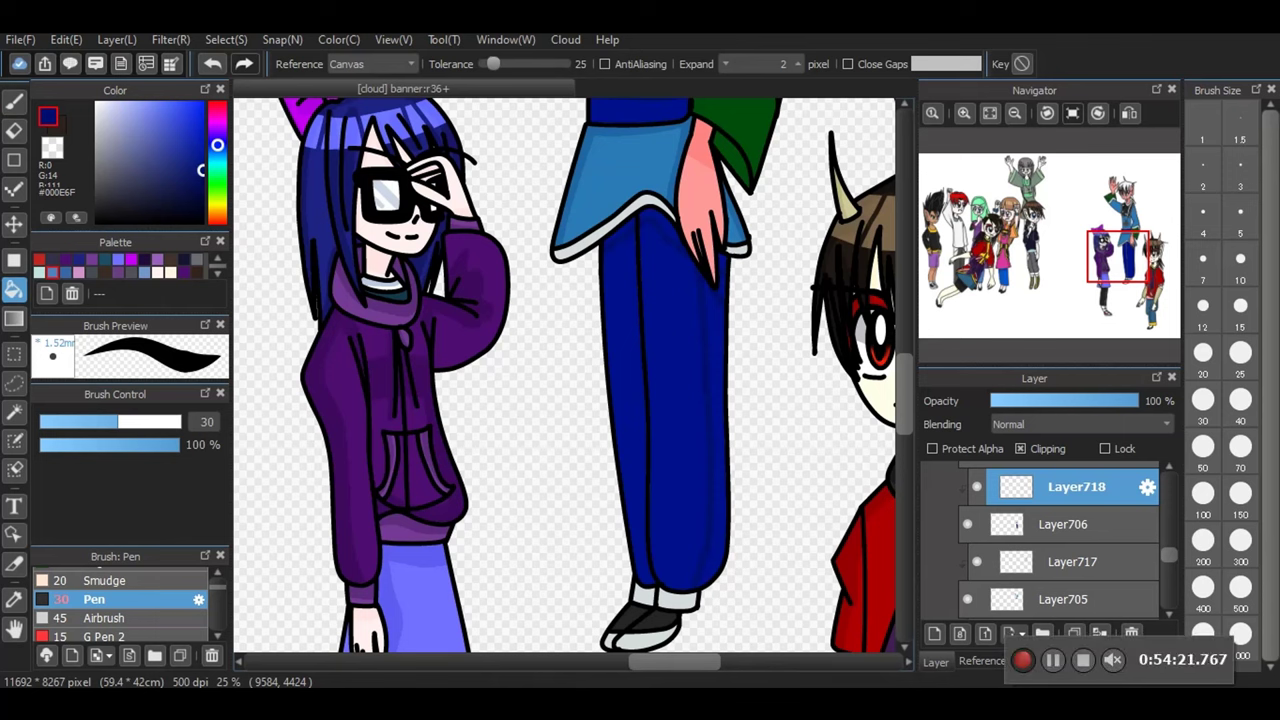
key("b")
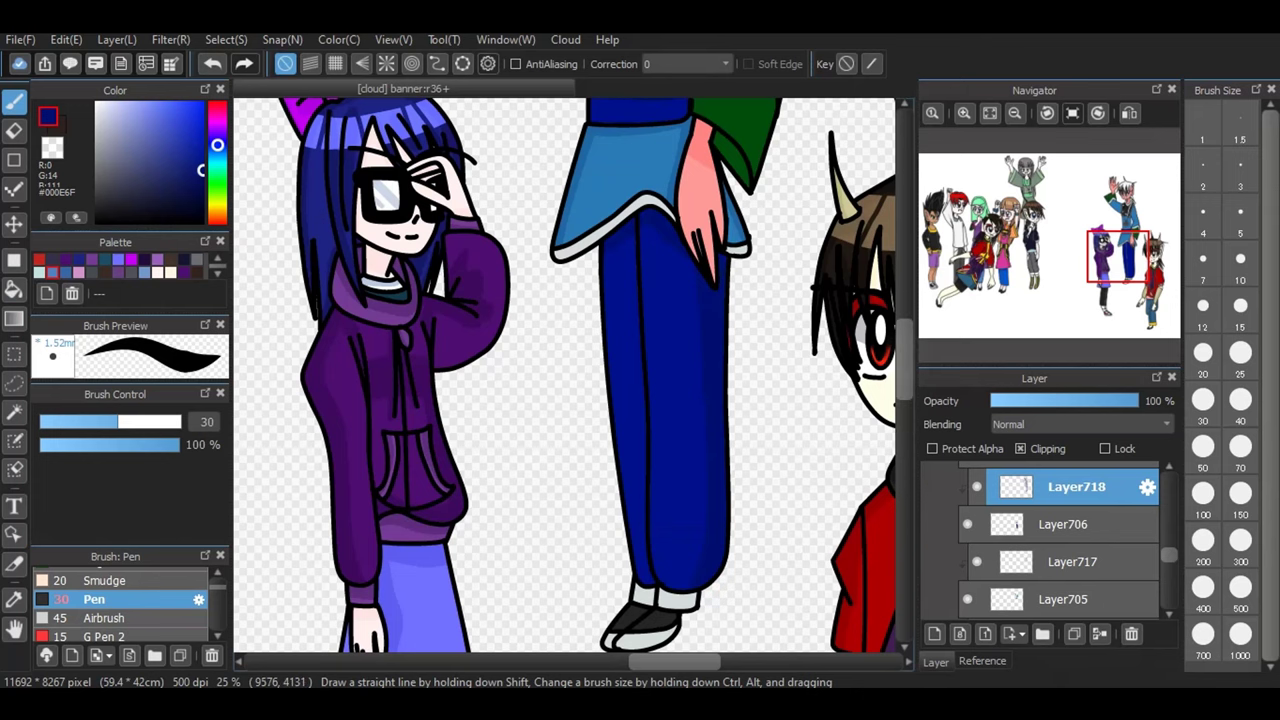
scroll(565, 375, "up", 5)
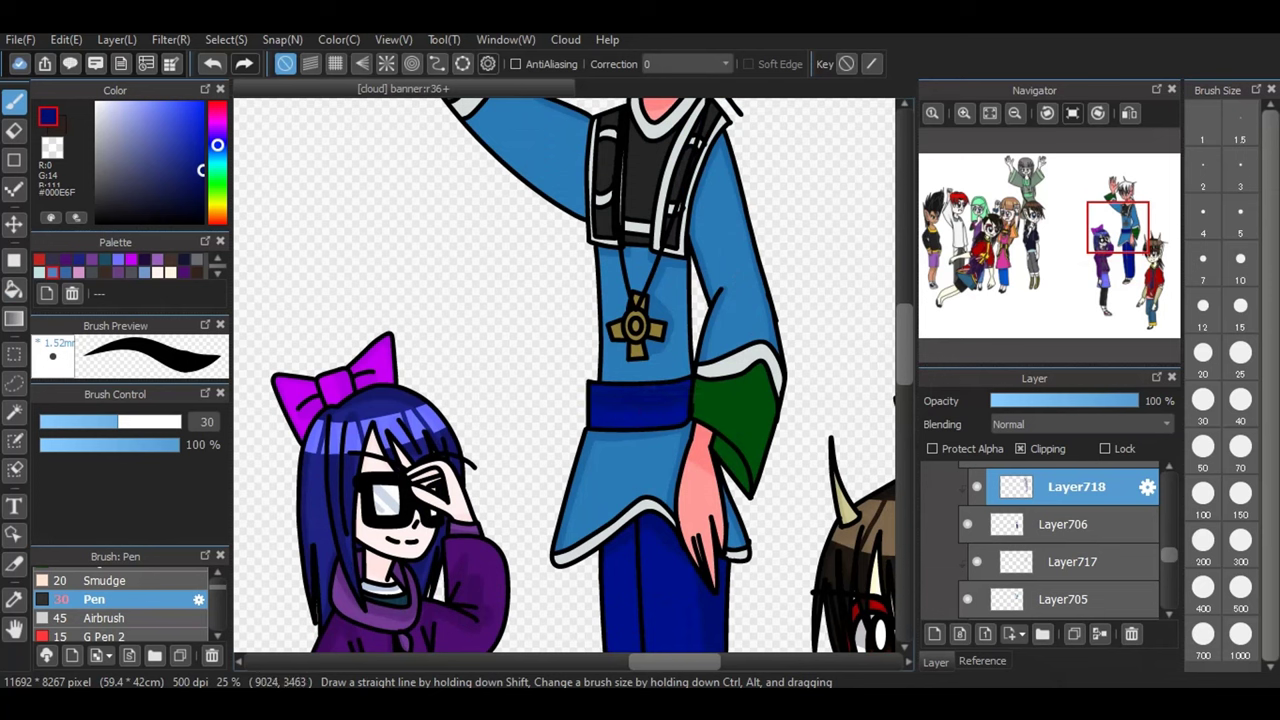
- Set the navy shading layer's blending to Multiply and its opacity to 25%, keeping it clipped
left_click(1082, 425)
left_click(1011, 453)
left_click(1020, 448)
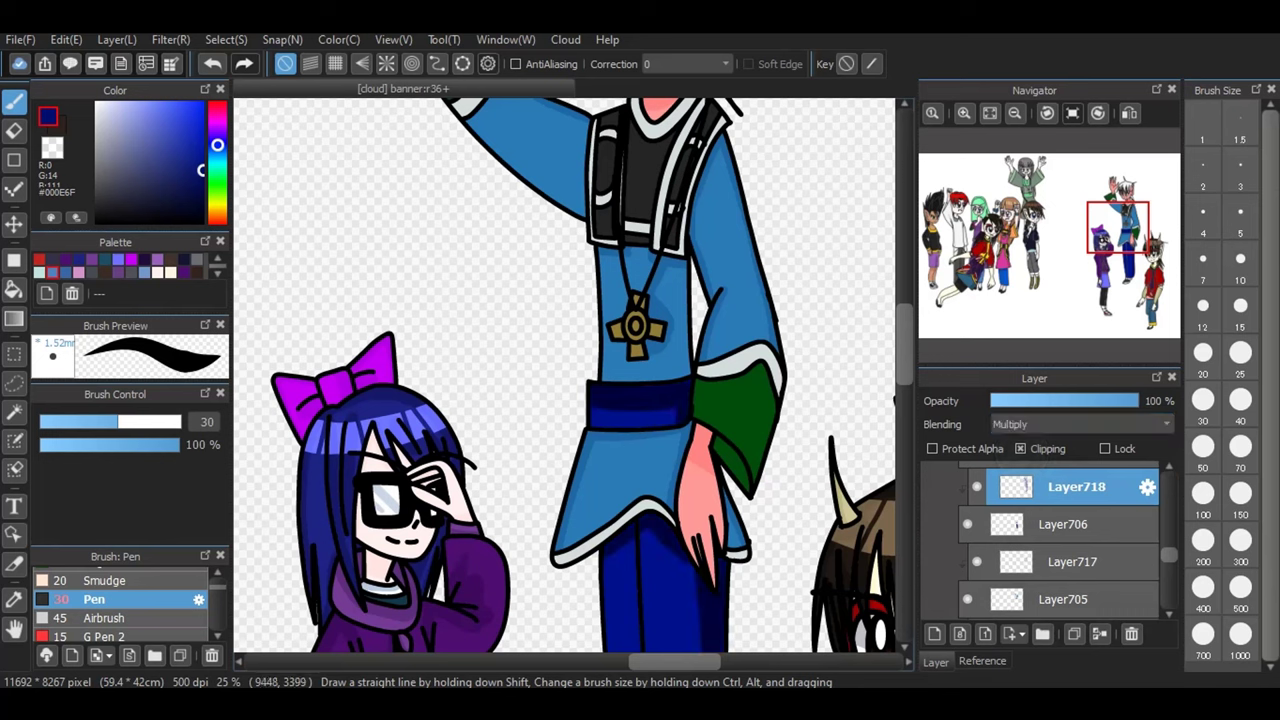
left_click_drag(1032, 401, 1026, 401)
- Add a clipped layer above the green cuffs' flat colour and darken the palette's green to #003106
mouse_move(1170, 554)
left_mouse_down()
mouse_move(1170, 530)
mouse_move(1170, 542)
left_mouse_up()
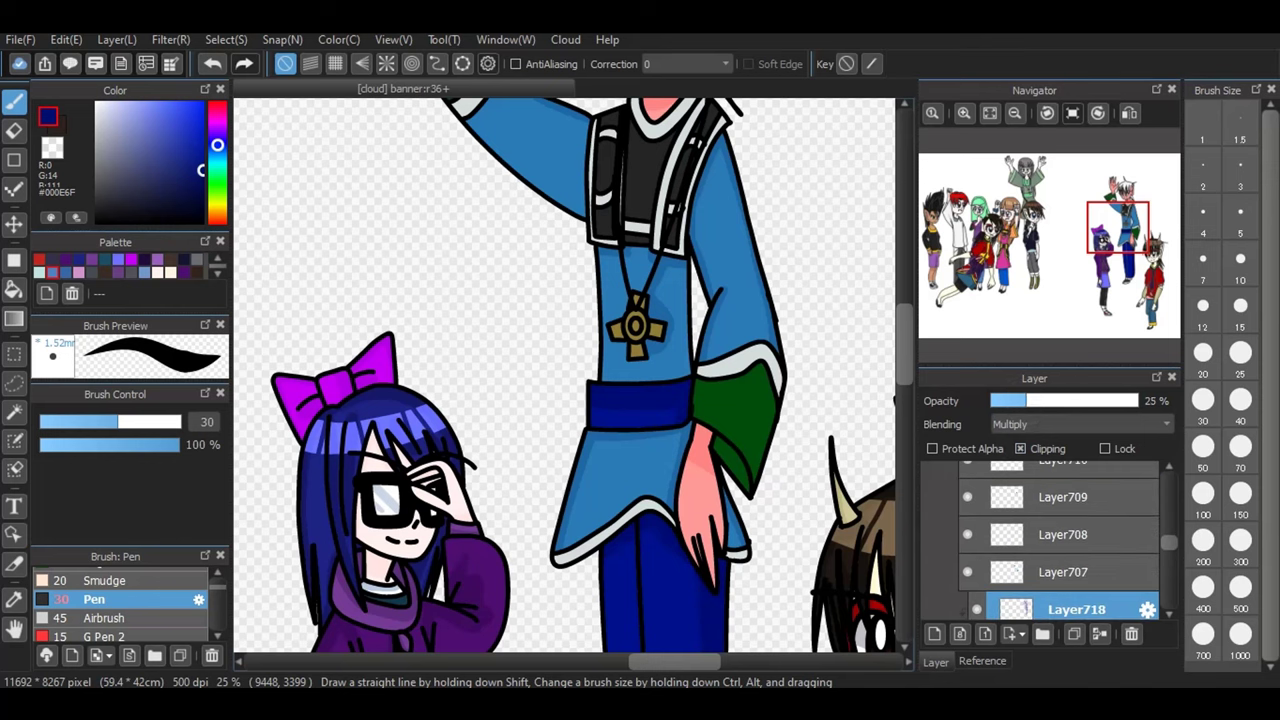
left_click(580, 702)
left_click(1074, 72)
left_click(1063, 571)
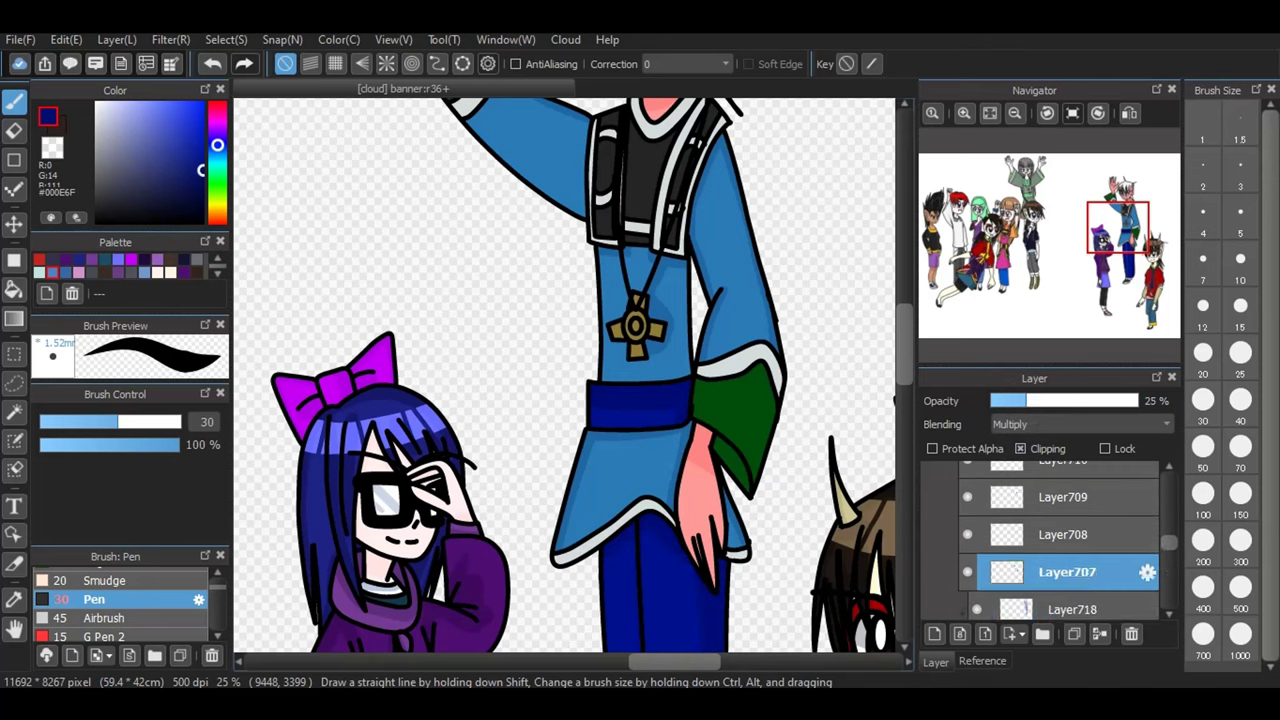
left_click(934, 633)
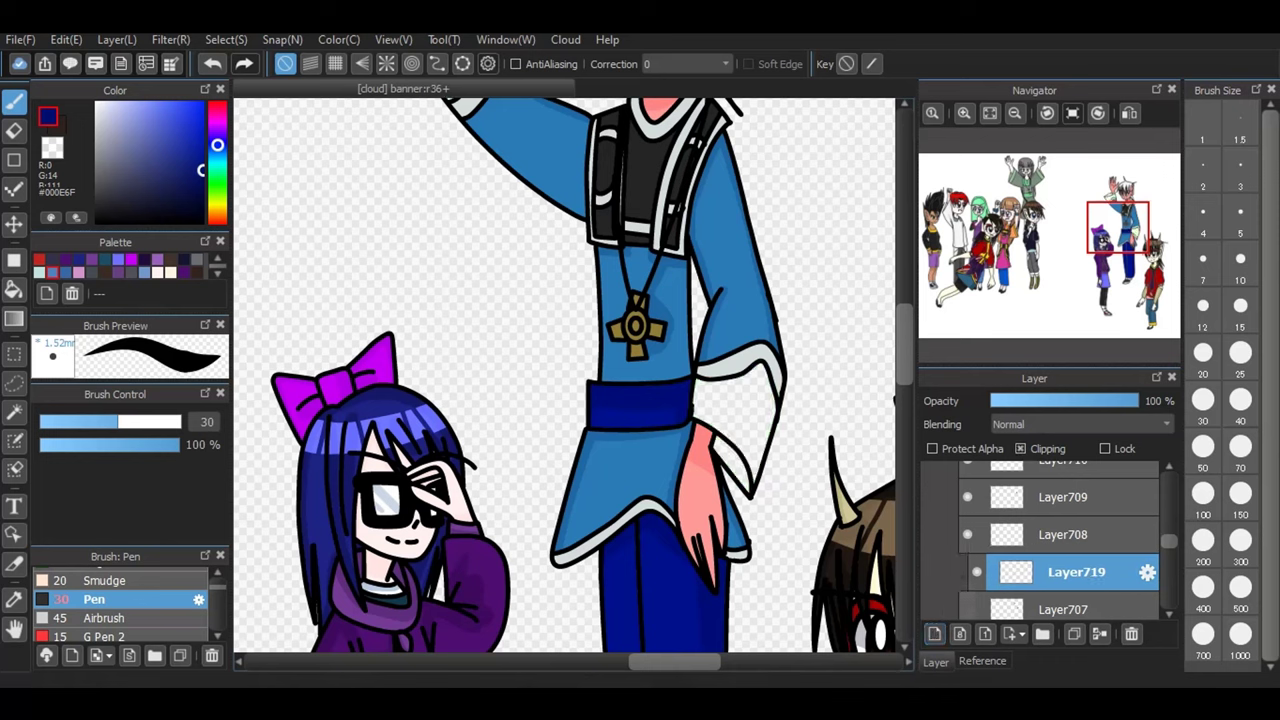
scroll(131, 266, "up", 3)
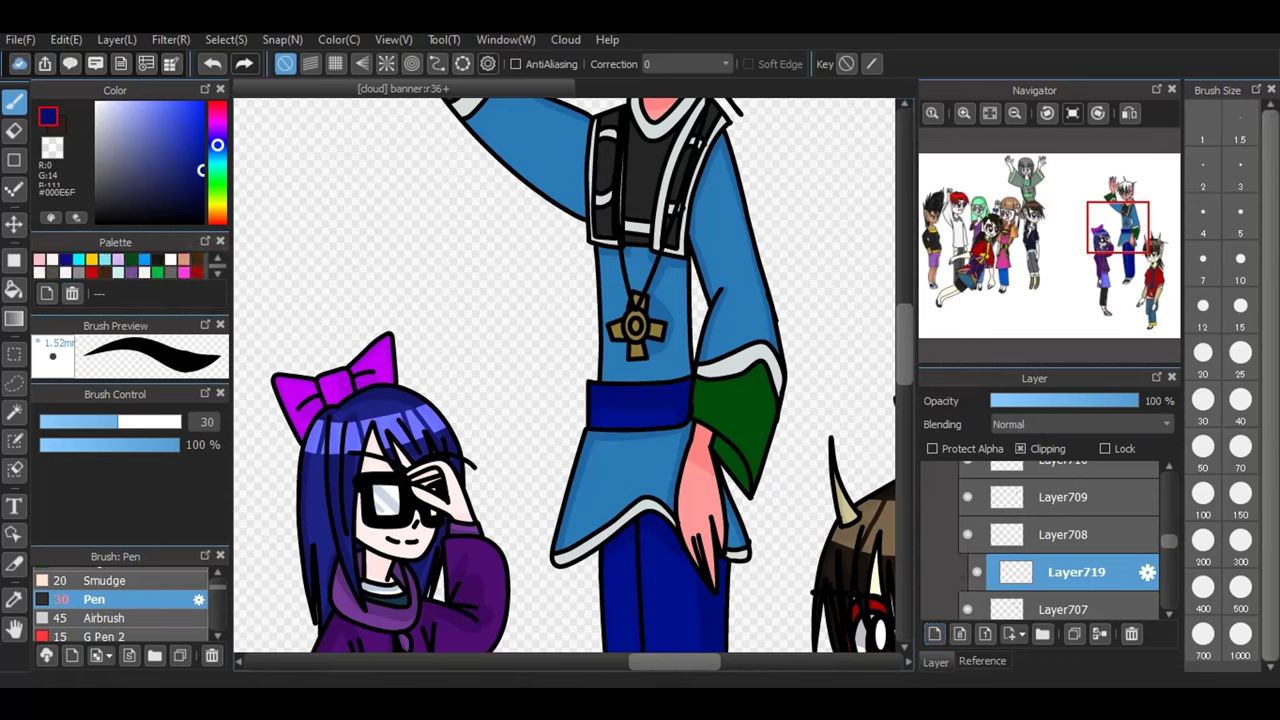
left_click(131, 260)
left_click_drag(202, 186, 204, 201)
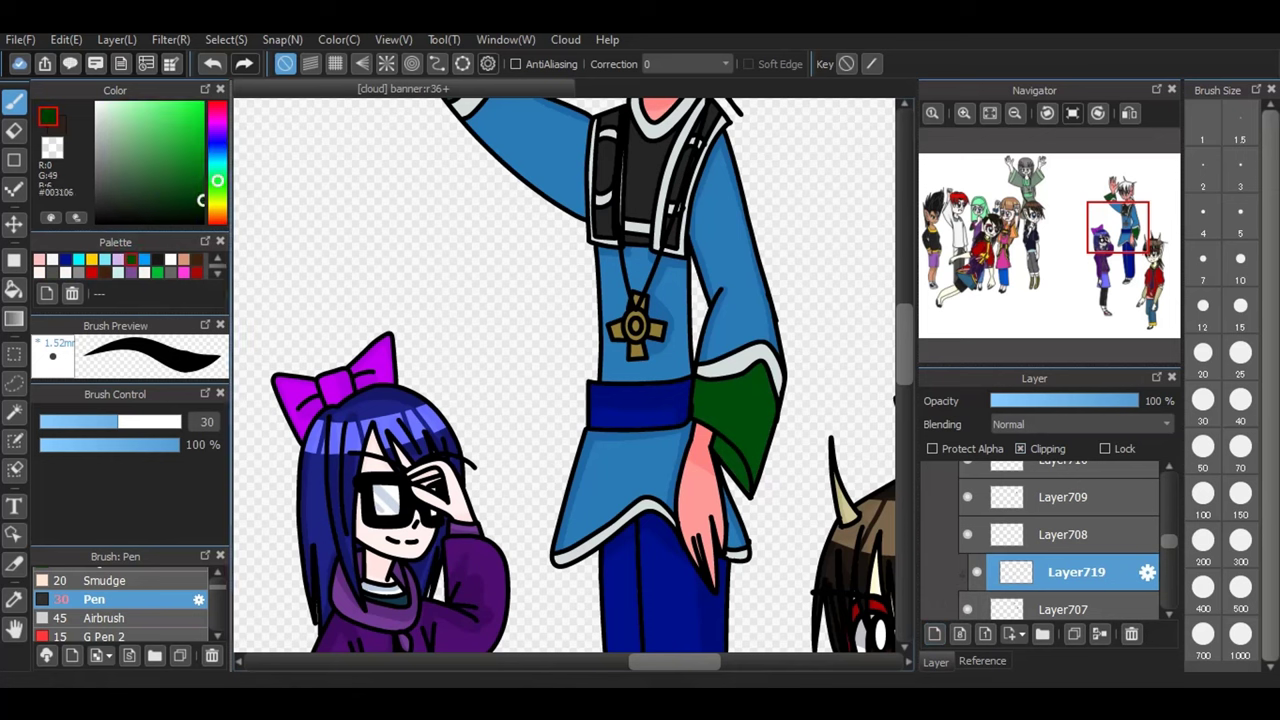
- Shade the green cuffs of the lowered and raised sleeves with the darker green
mouse_move(758, 369)
left_mouse_down()
mouse_move(744, 484)
mouse_move(730, 453)
mouse_move(762, 370)
mouse_move(747, 470)
mouse_move(770, 422)
left_mouse_up()
scroll(565, 375, "up", 8)
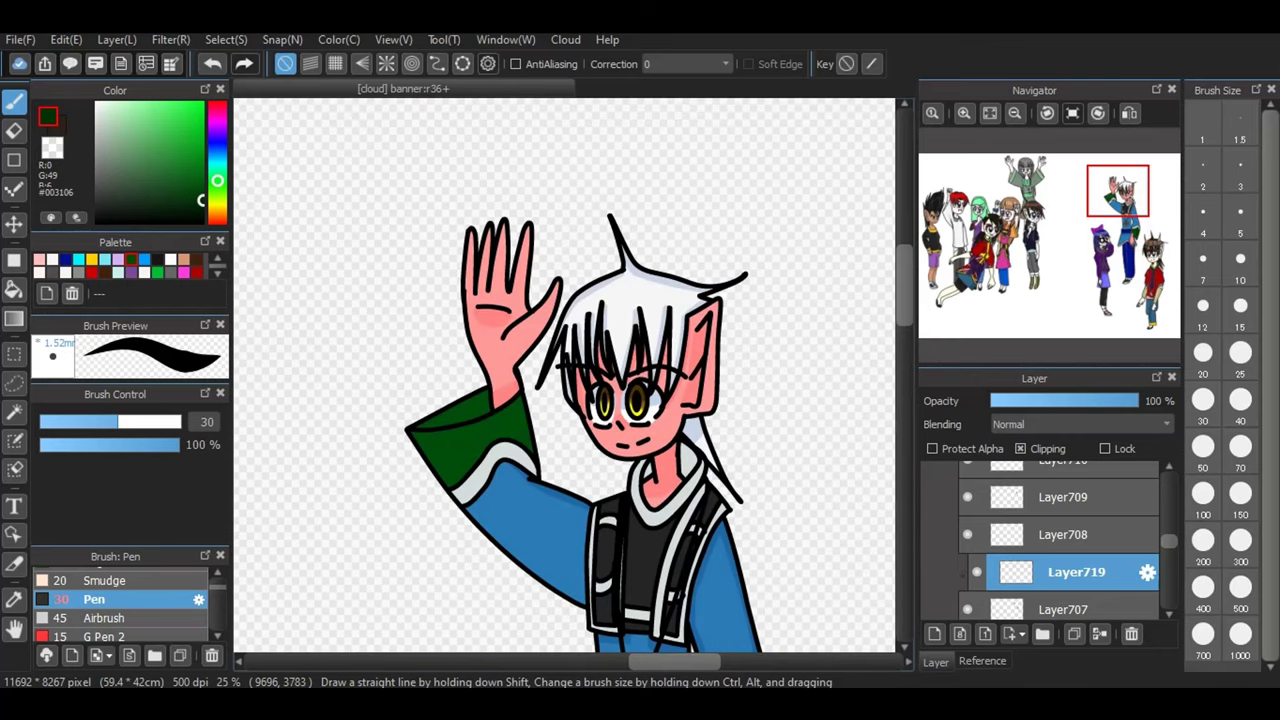
left_click_drag(420, 426, 522, 407)
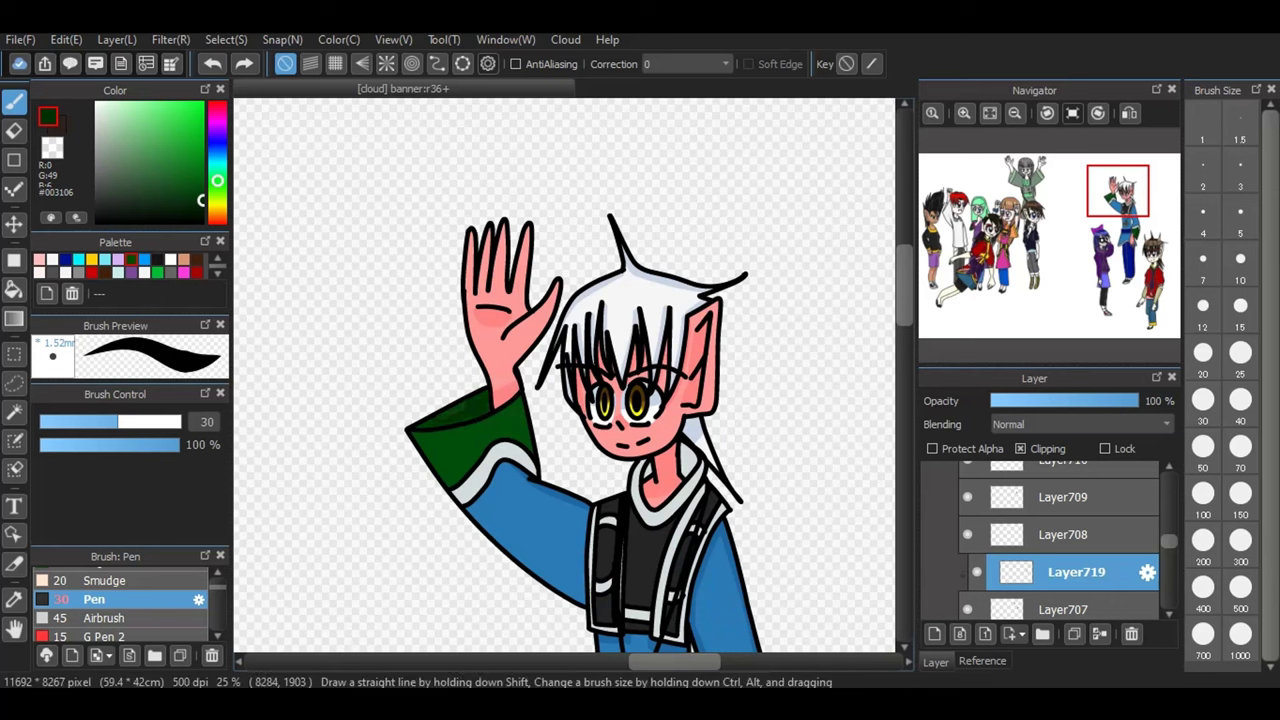
mouse_move(456, 433)
left_mouse_down()
mouse_move(464, 470)
mouse_move(444, 480)
left_mouse_up()
mouse_move(416, 434)
left_mouse_down()
mouse_move(441, 480)
mouse_move(418, 441)
left_mouse_up()
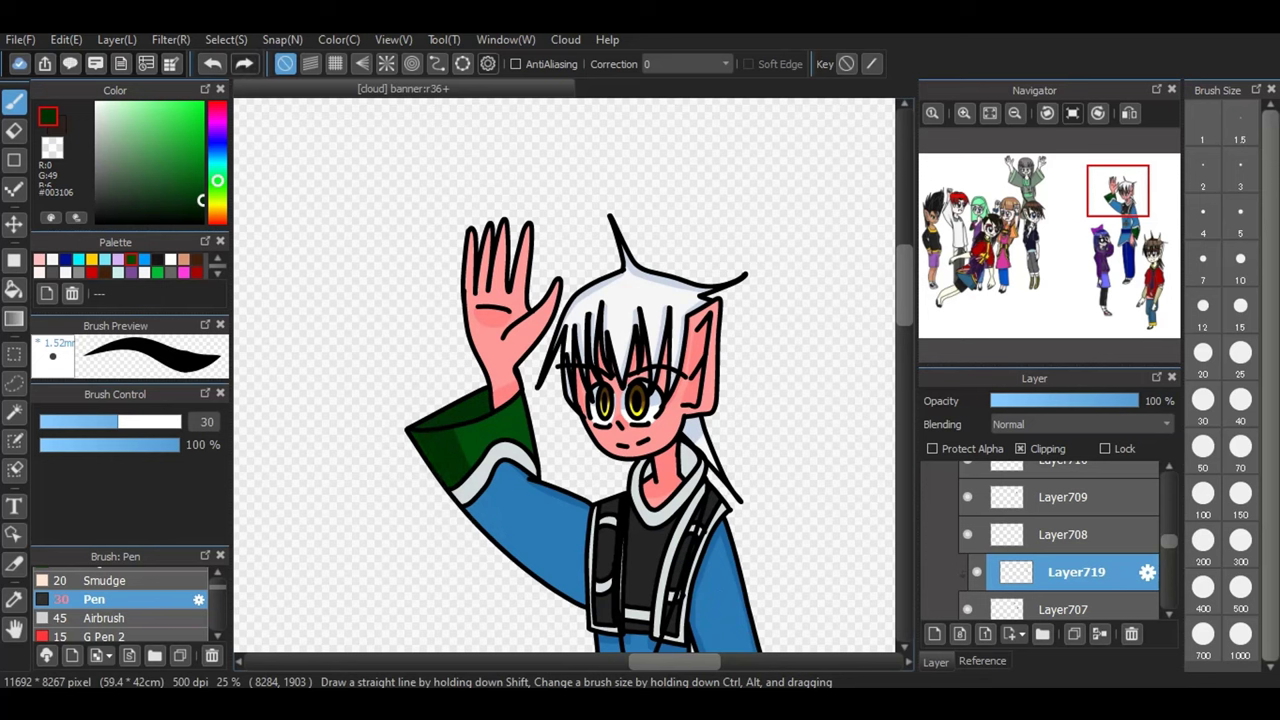
- Set the cuff shading layer's blending to Multiply and its opacity to 33%
left_click(1080, 424)
left_click(1040, 449)
left_click(1039, 401)
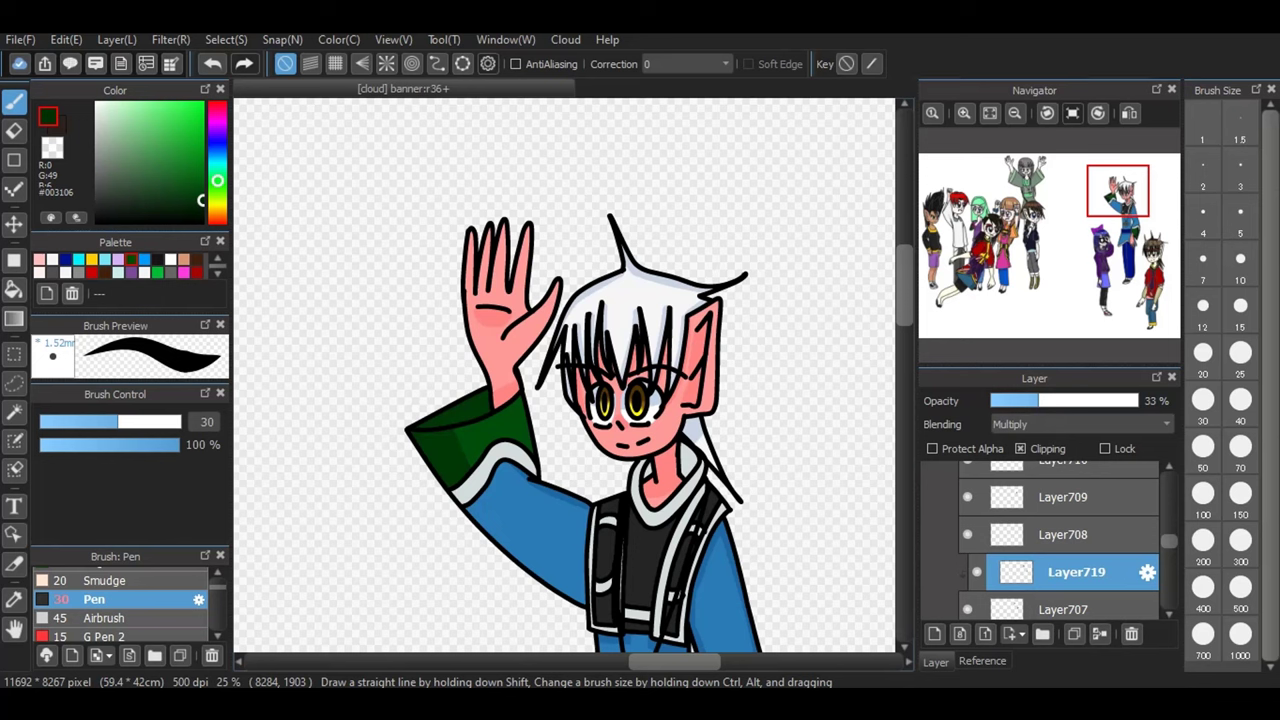
- Add a clipped layer above the white trim's flat colour and choose the grey #A6B7B7 from the palette
left_click(1067, 535)
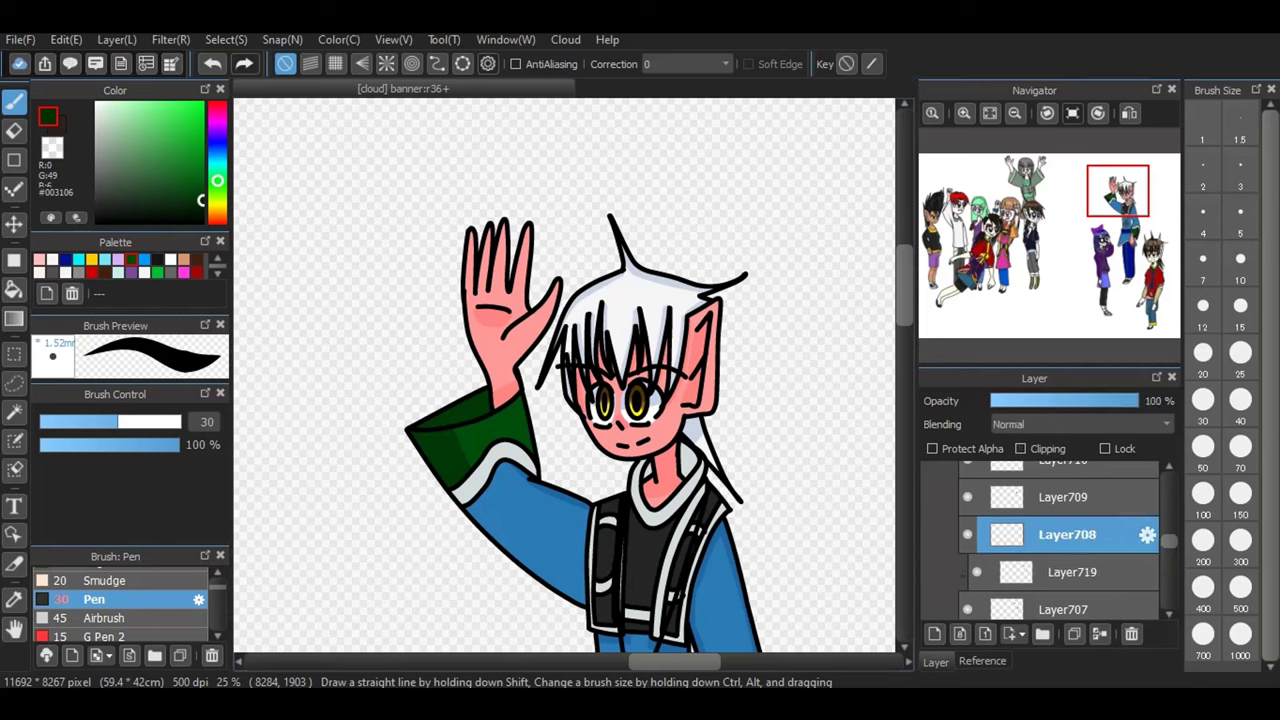
left_click(967, 534)
left_click(967, 534)
left_click(934, 633)
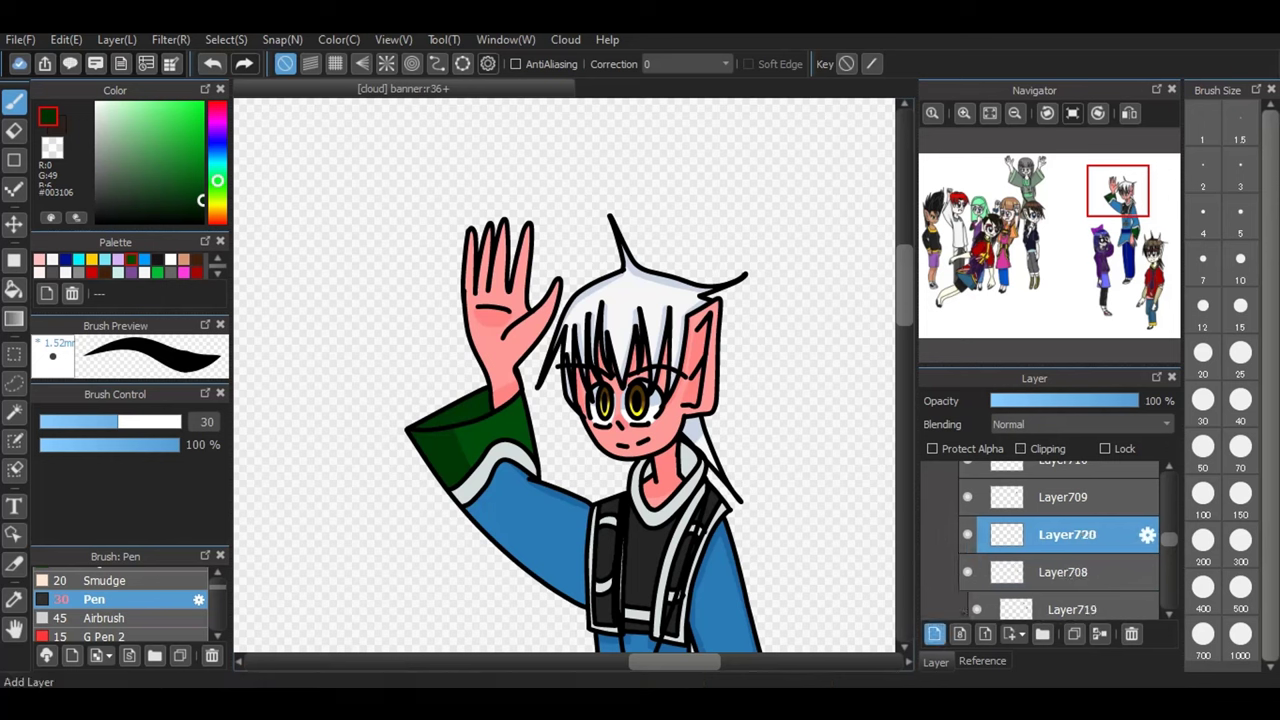
left_click(1020, 448)
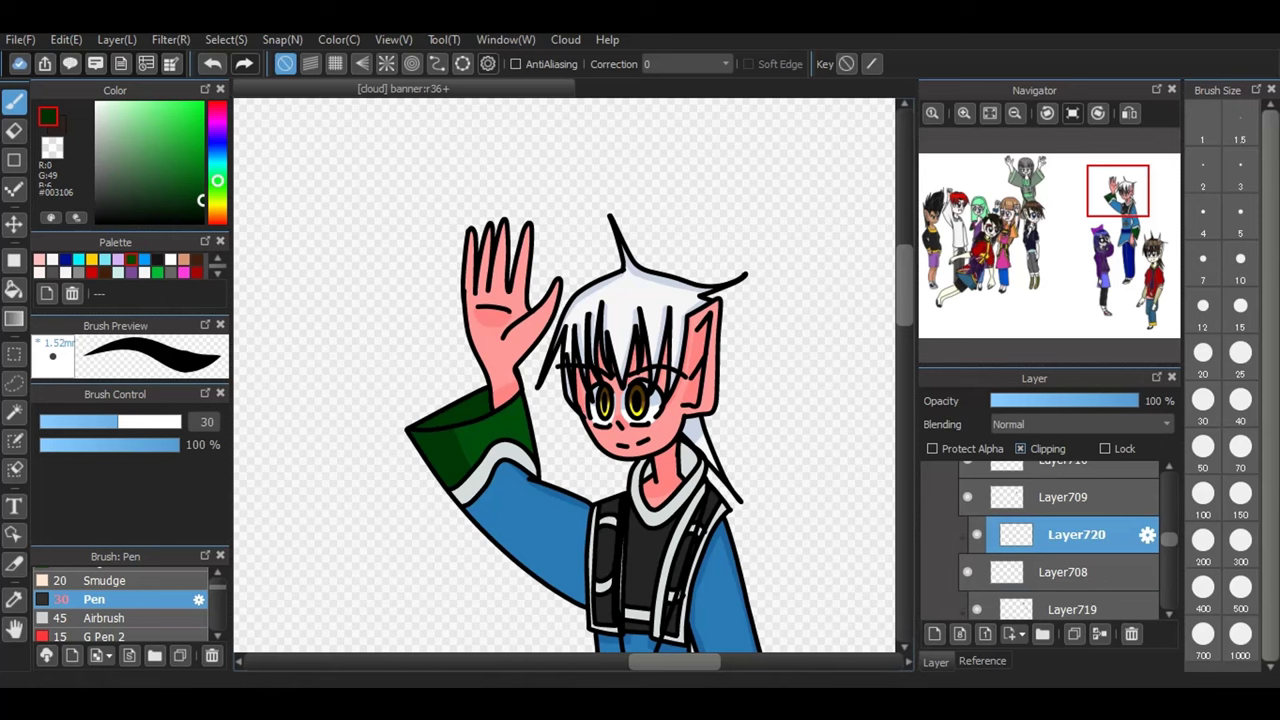
left_click(217, 273)
left_click(217, 273)
left_click(217, 273)
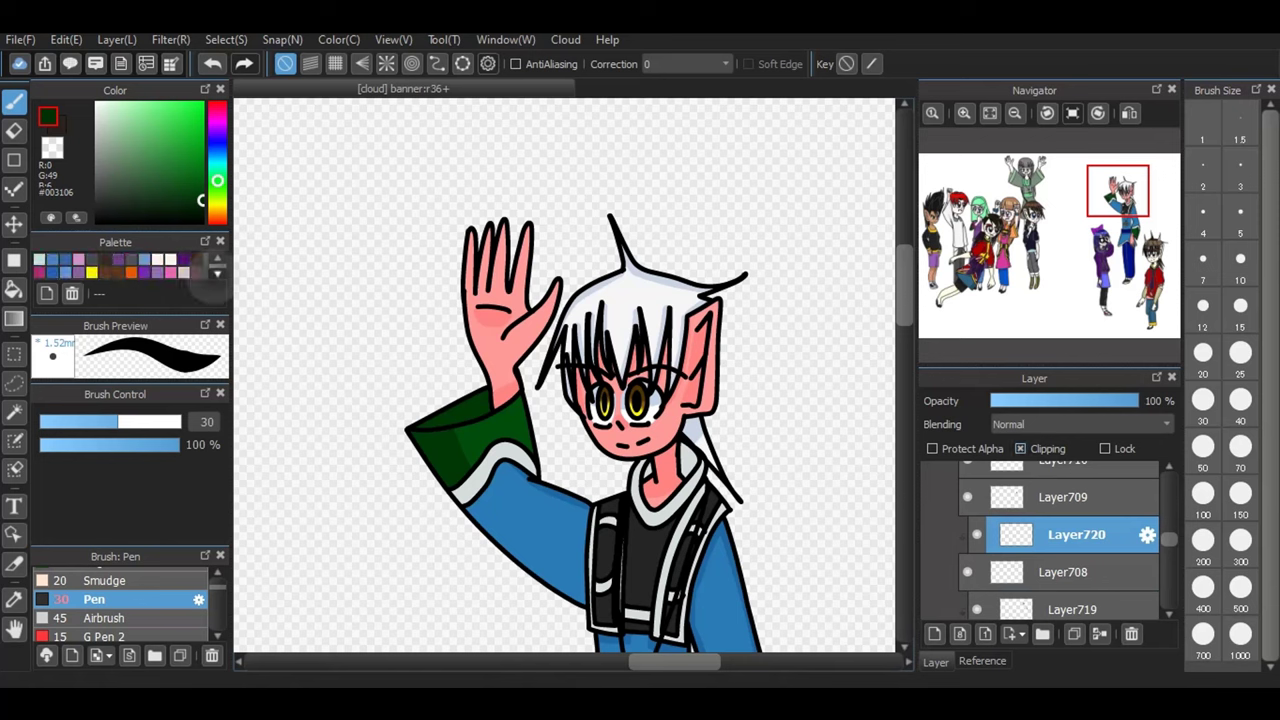
left_click(217, 273)
scroll(120, 265, "down", 4)
left_click(118, 271)
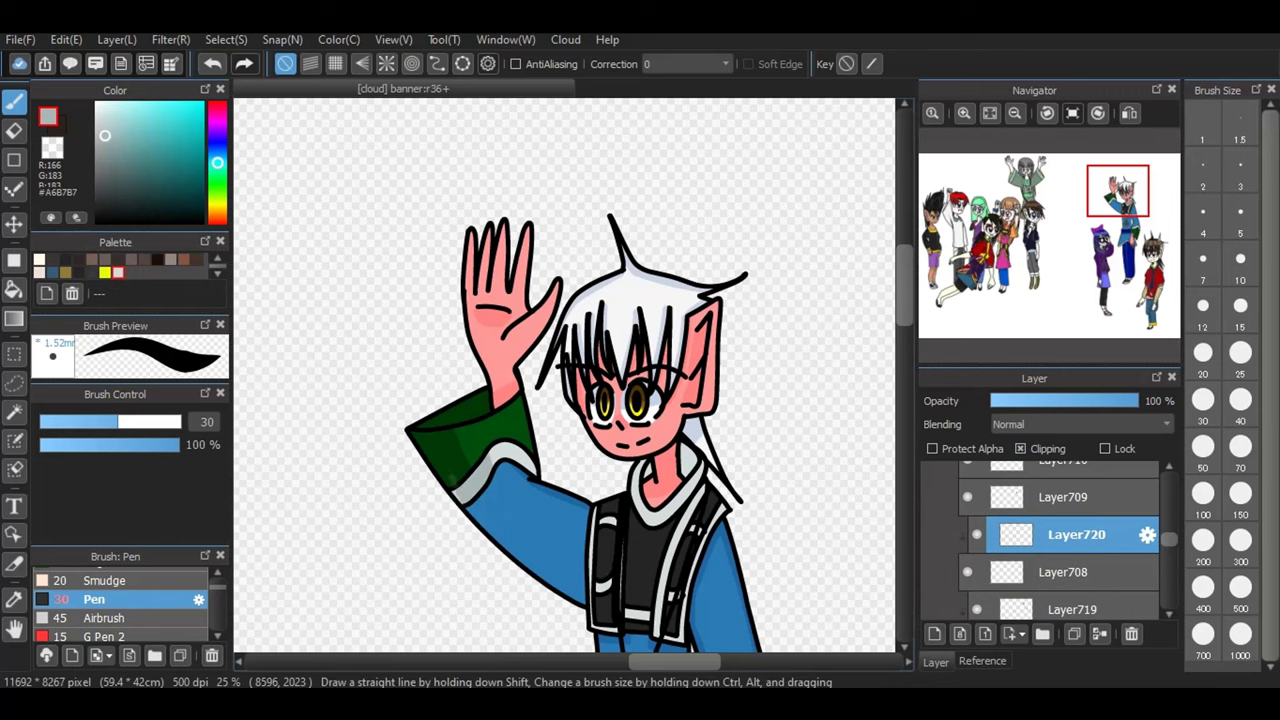
- Shade the white trim on both sleeves and the light parts of the shoes with the grey
scroll(565, 375, "up", 2)
scroll(565, 375, "down", 5)
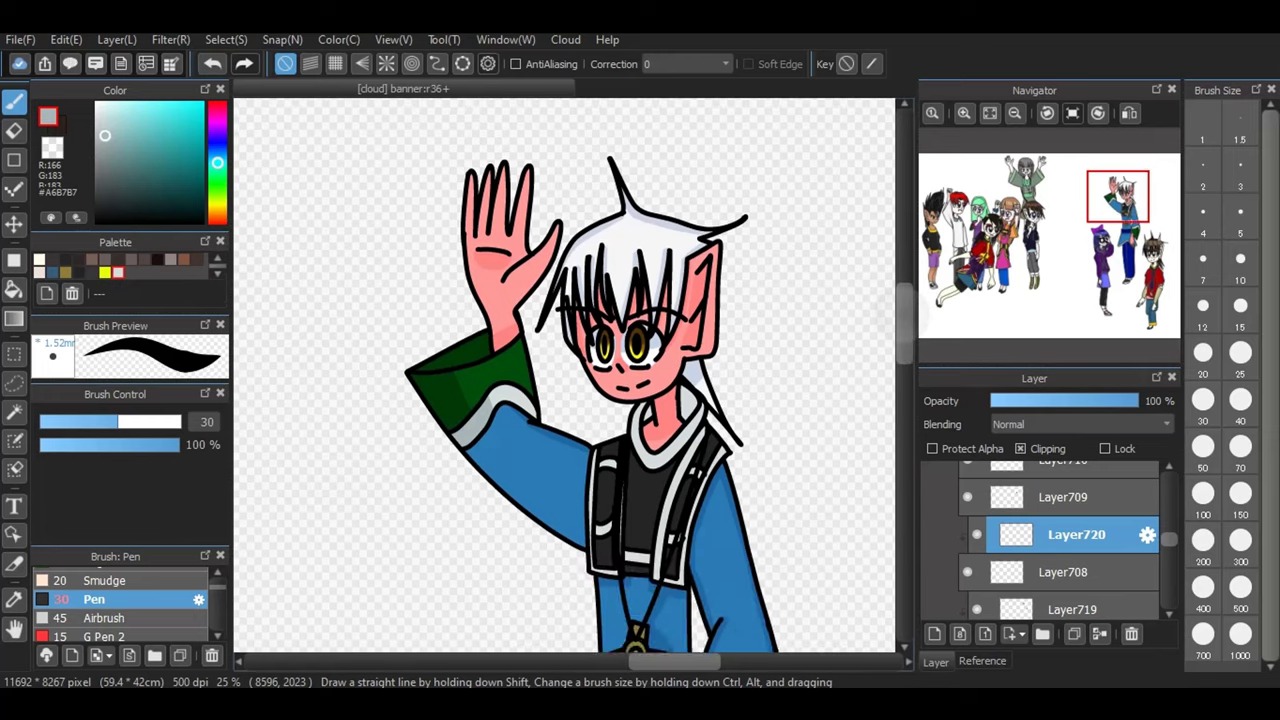
left_click_drag(751, 508, 782, 538)
scroll(565, 375, "down", 7)
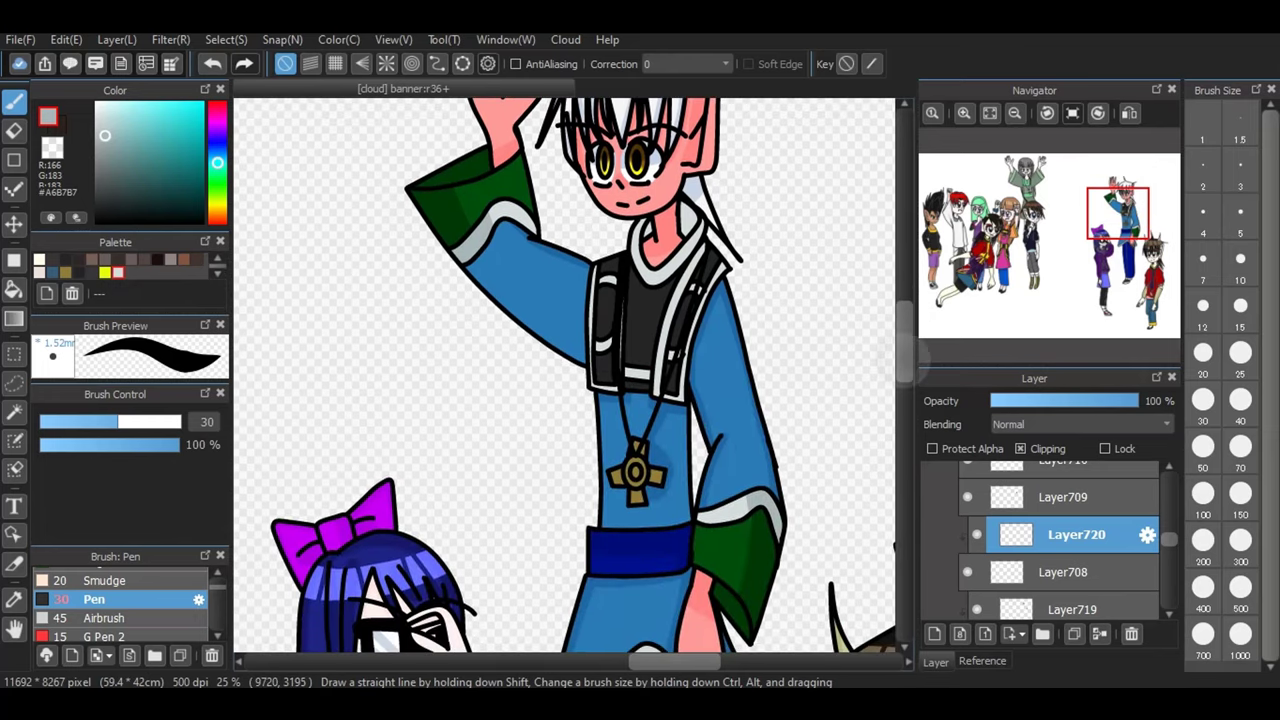
scroll(565, 375, "down", 2)
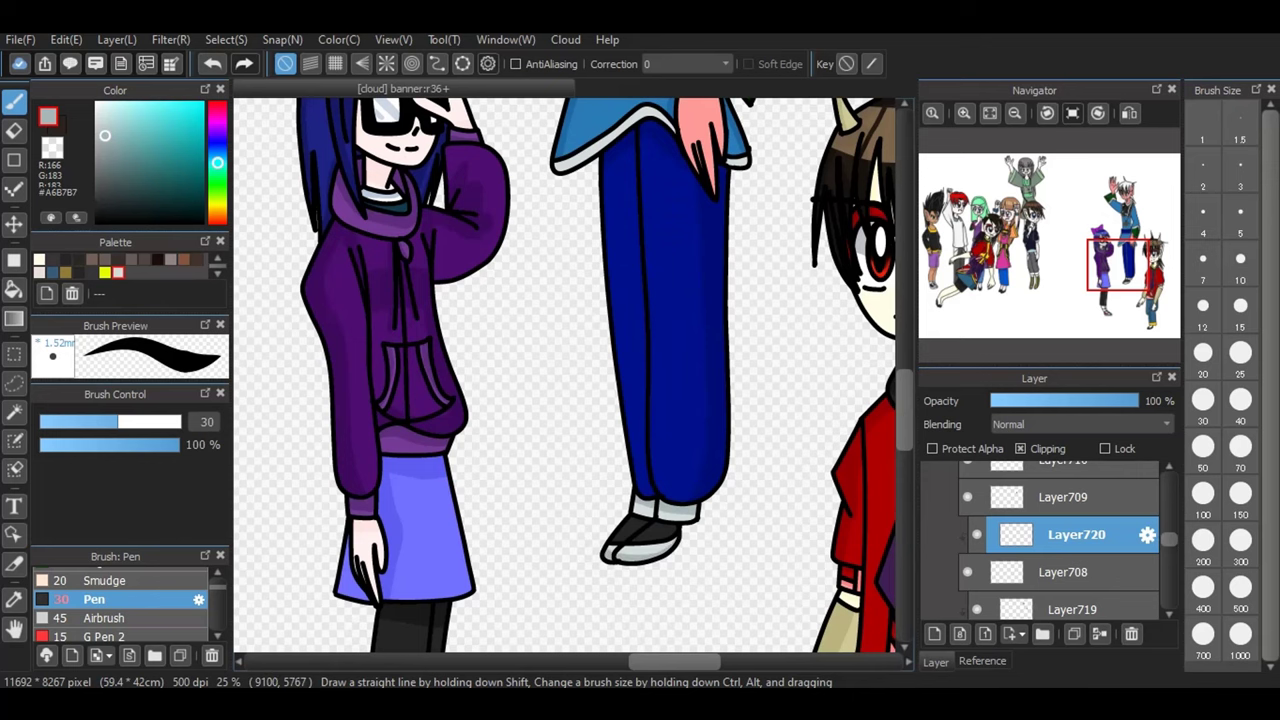
- Shade the robe's white hem, the vest's edging and the collar with the same grey
scroll(565, 375, "up", 5)
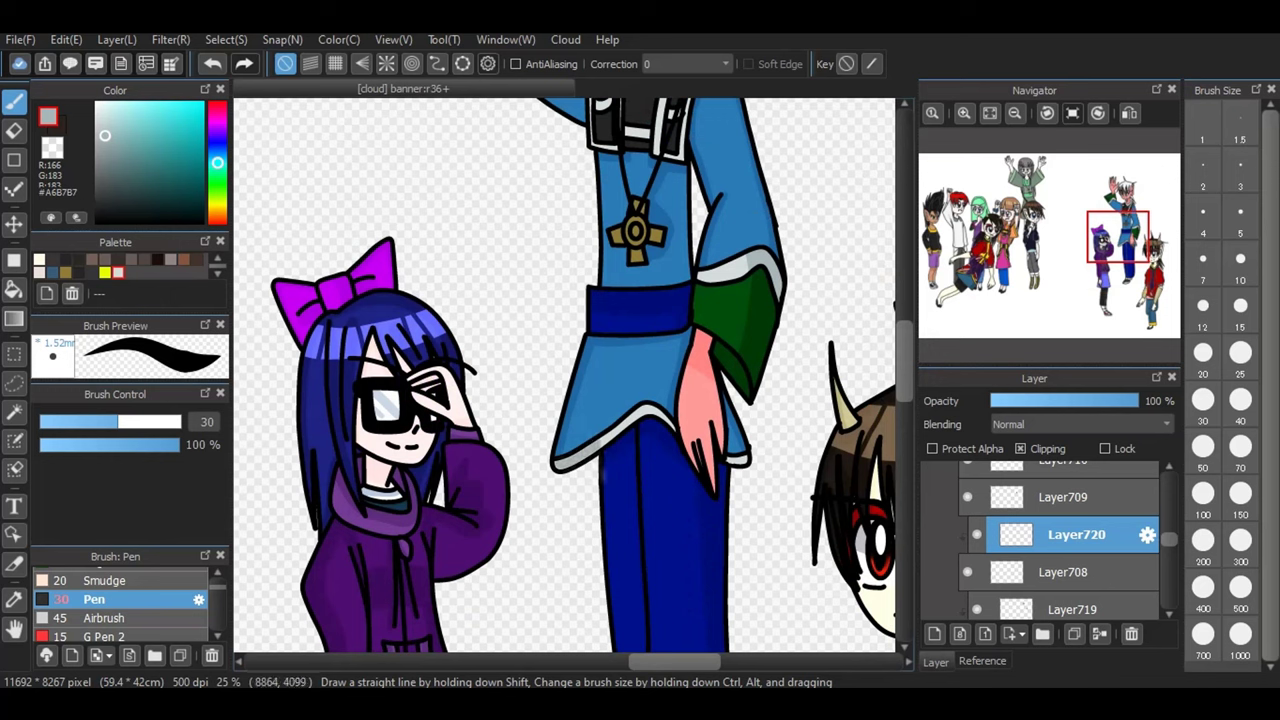
left_click_drag(624, 420, 649, 411)
scroll(565, 375, "up", 5)
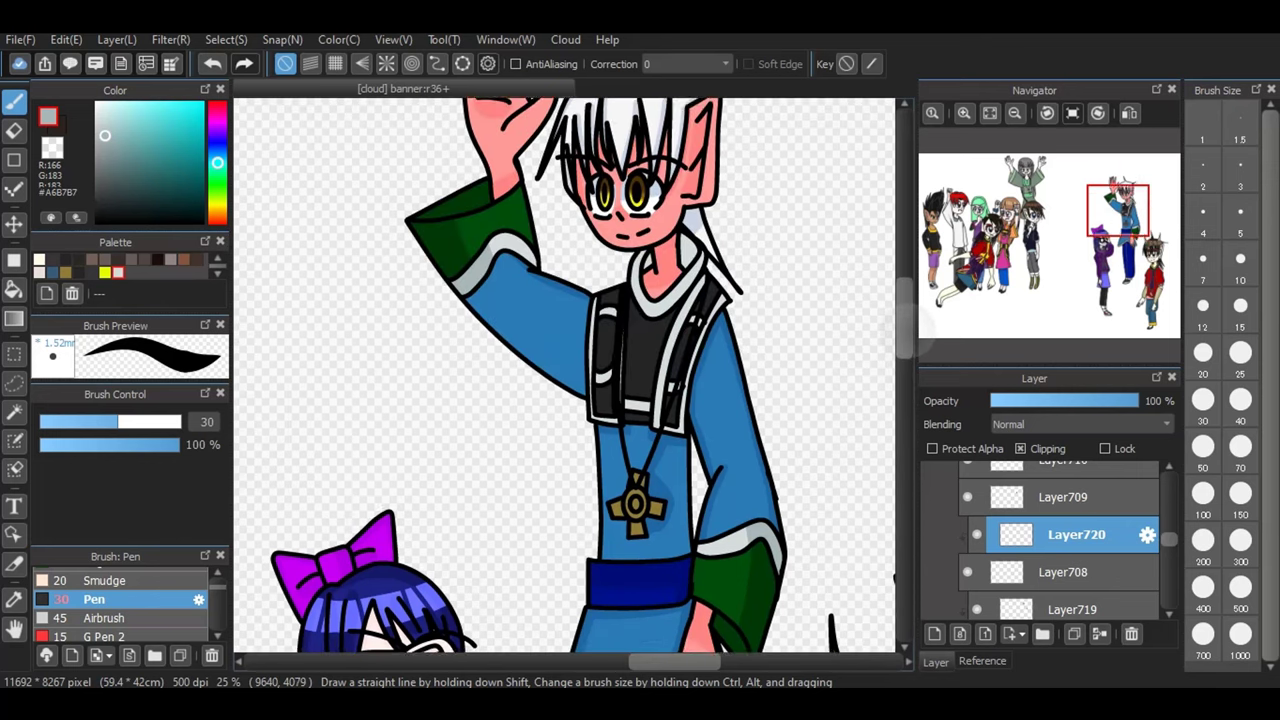
scroll(565, 375, "up", 1)
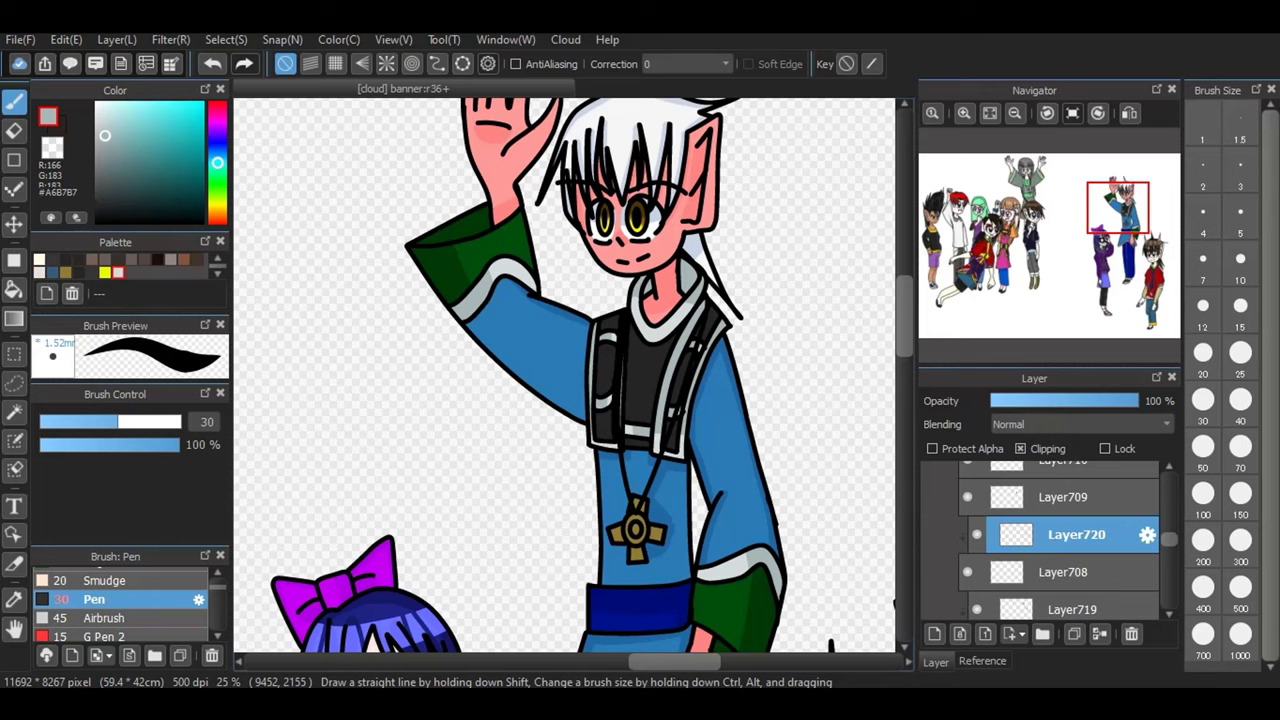
- Set the white trim shading layer's blending to Multiply and its opacity to 31%, after trying Add and Dodge
left_click(1082, 425)
left_click(1040, 466)
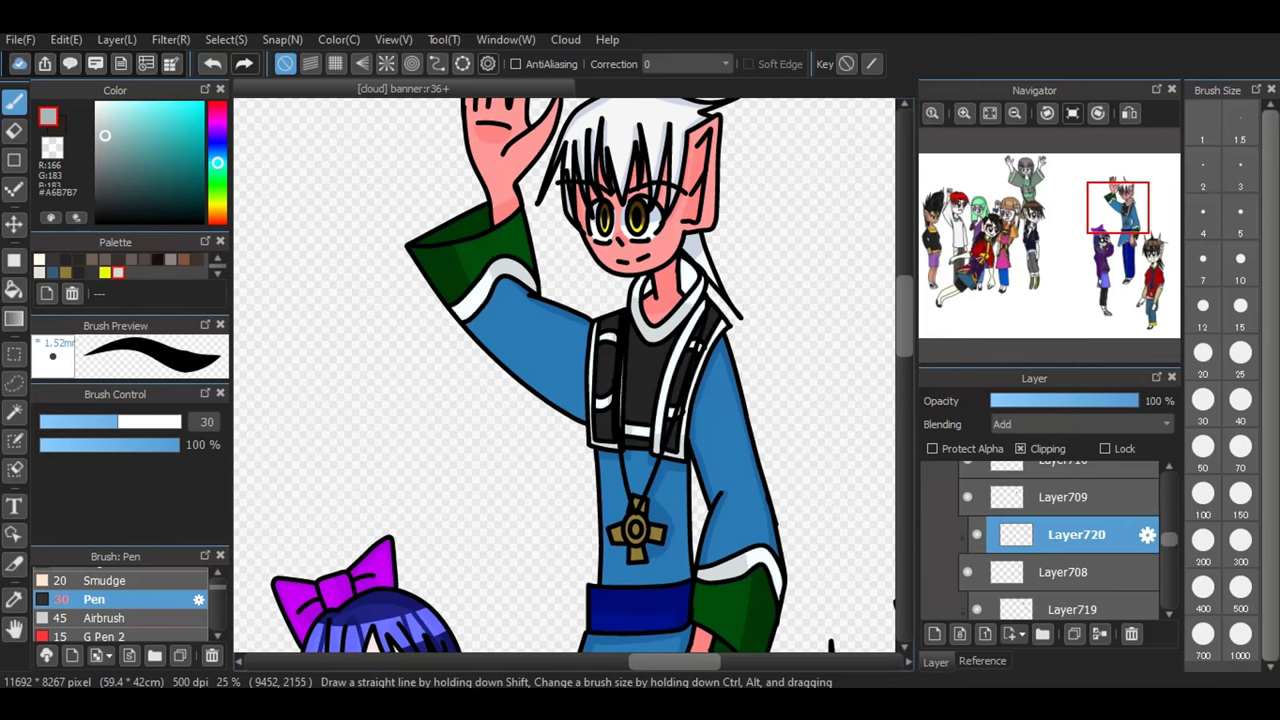
left_click(1082, 425)
left_click(1011, 453)
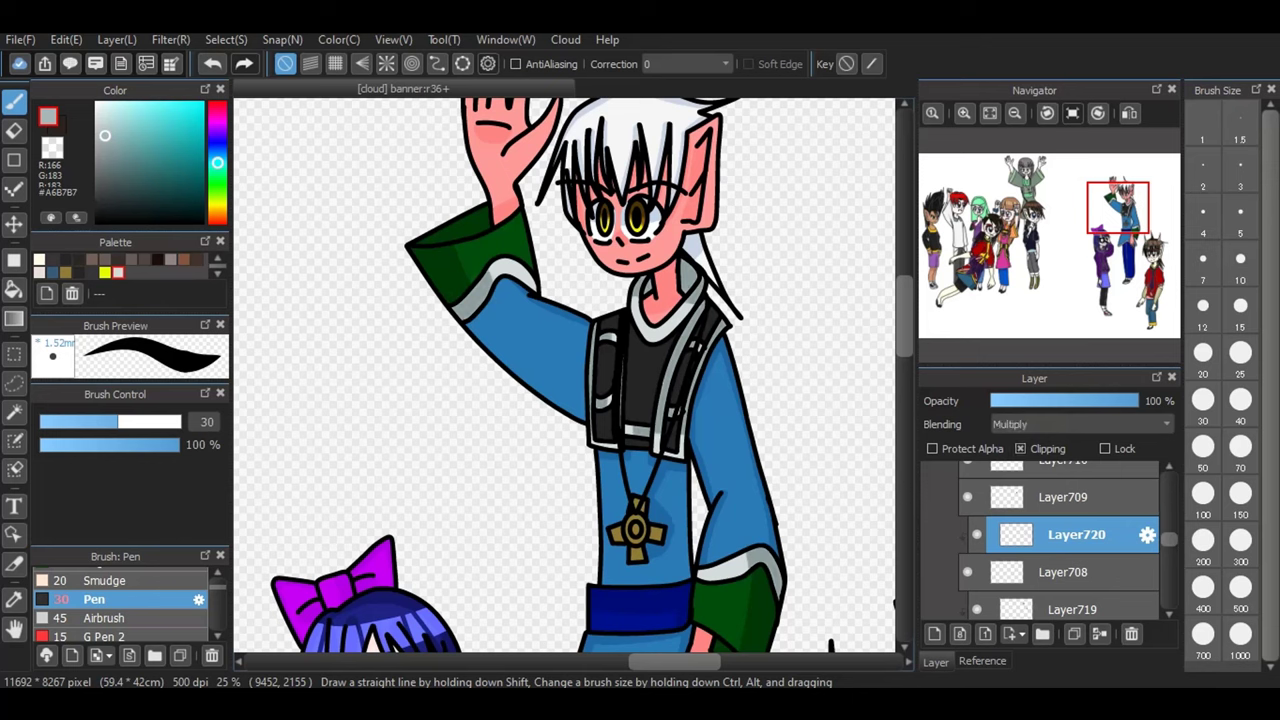
left_click(1082, 425)
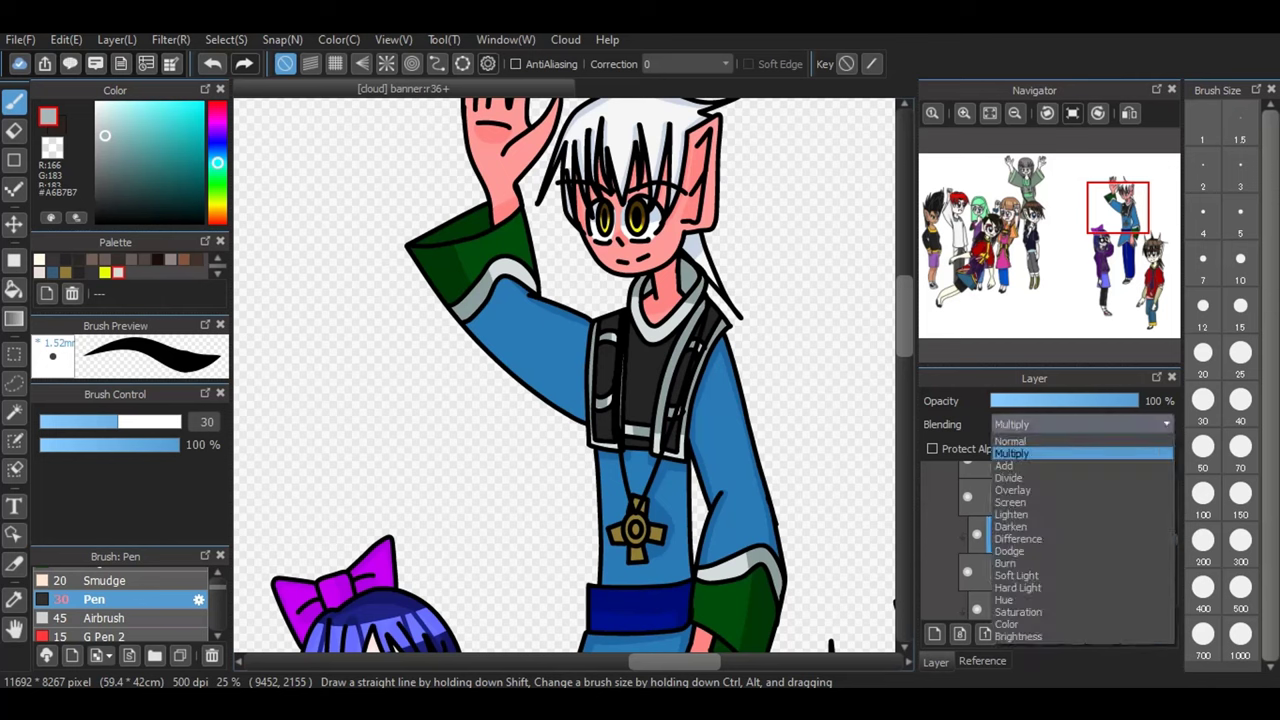
left_click(1009, 551)
left_click(1036, 400)
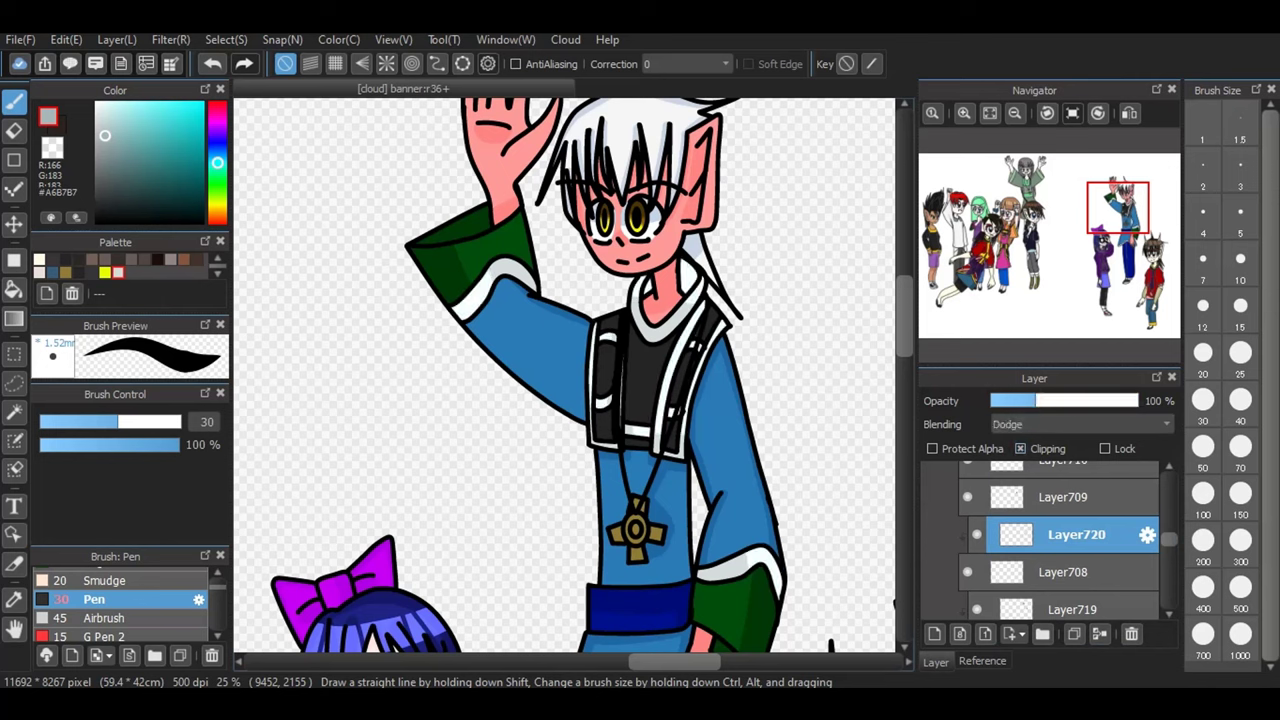
left_click(1082, 425)
left_click(1012, 454)
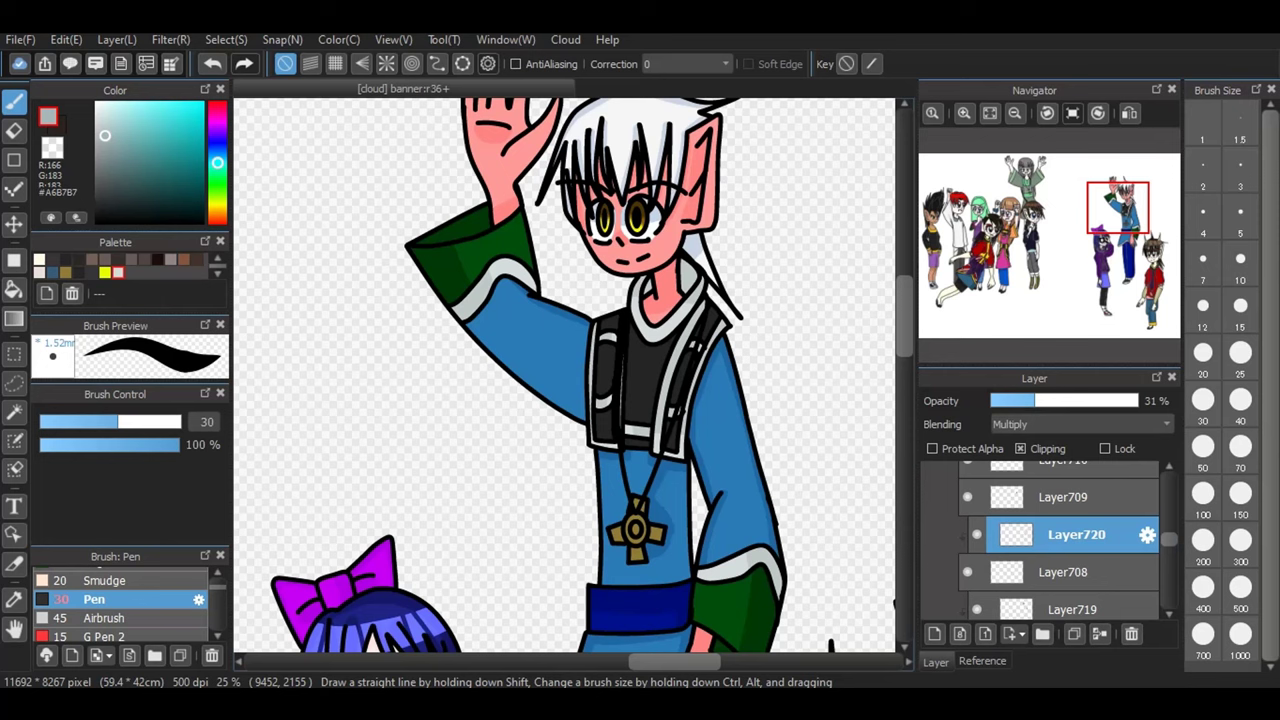
- Add a clipped layer above the black vest's flat colour layer and choose black #000000
left_click(1063, 497)
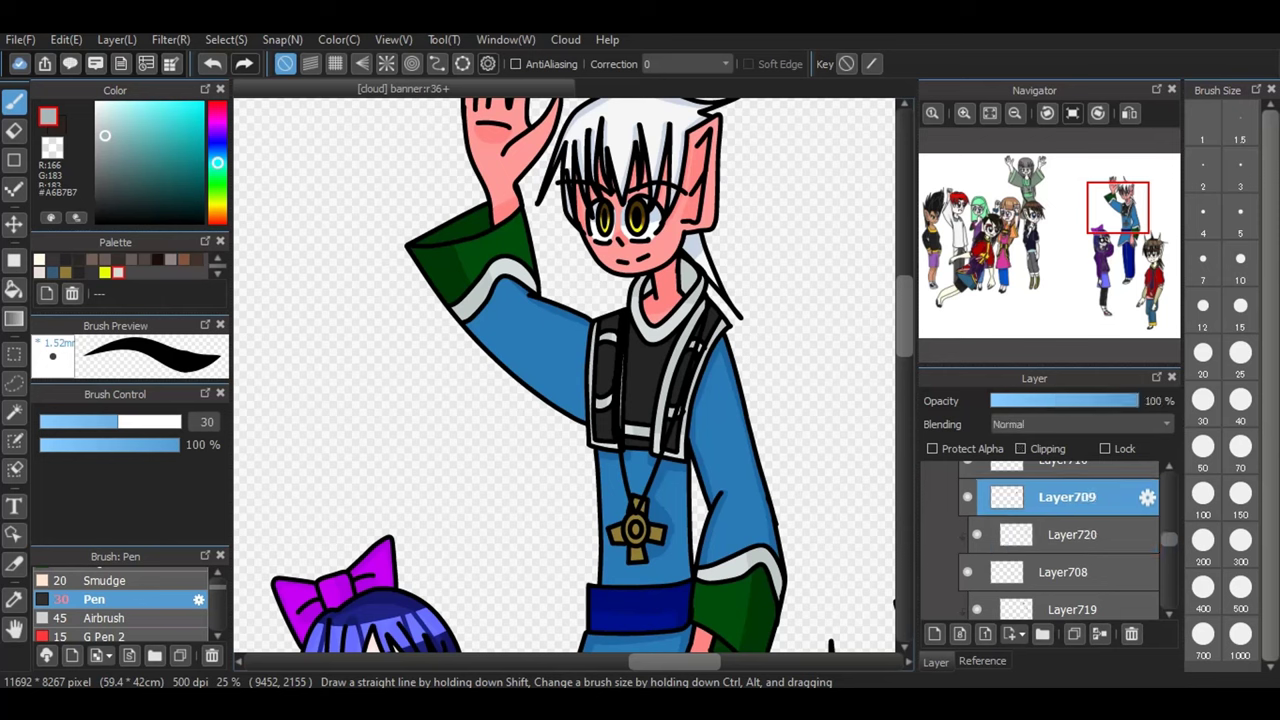
left_click(1169, 467)
left_click(934, 634)
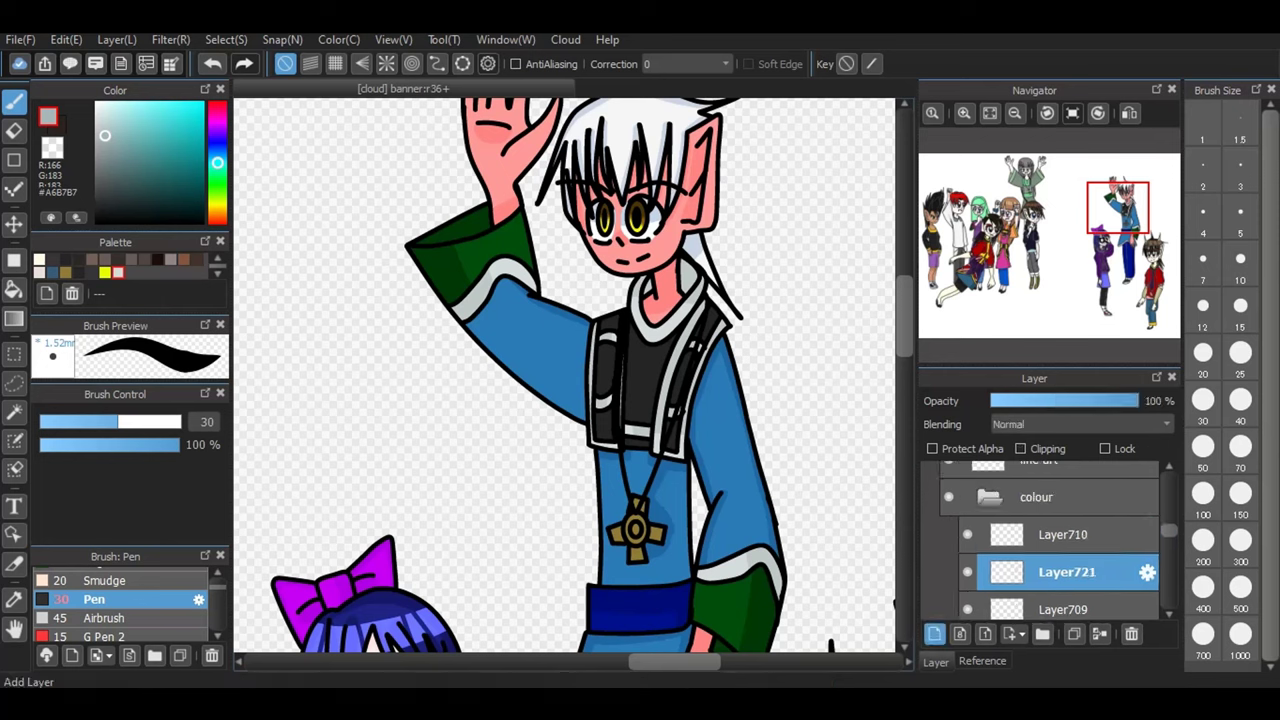
left_click(1021, 449)
left_click_drag(105, 135, 102, 223)
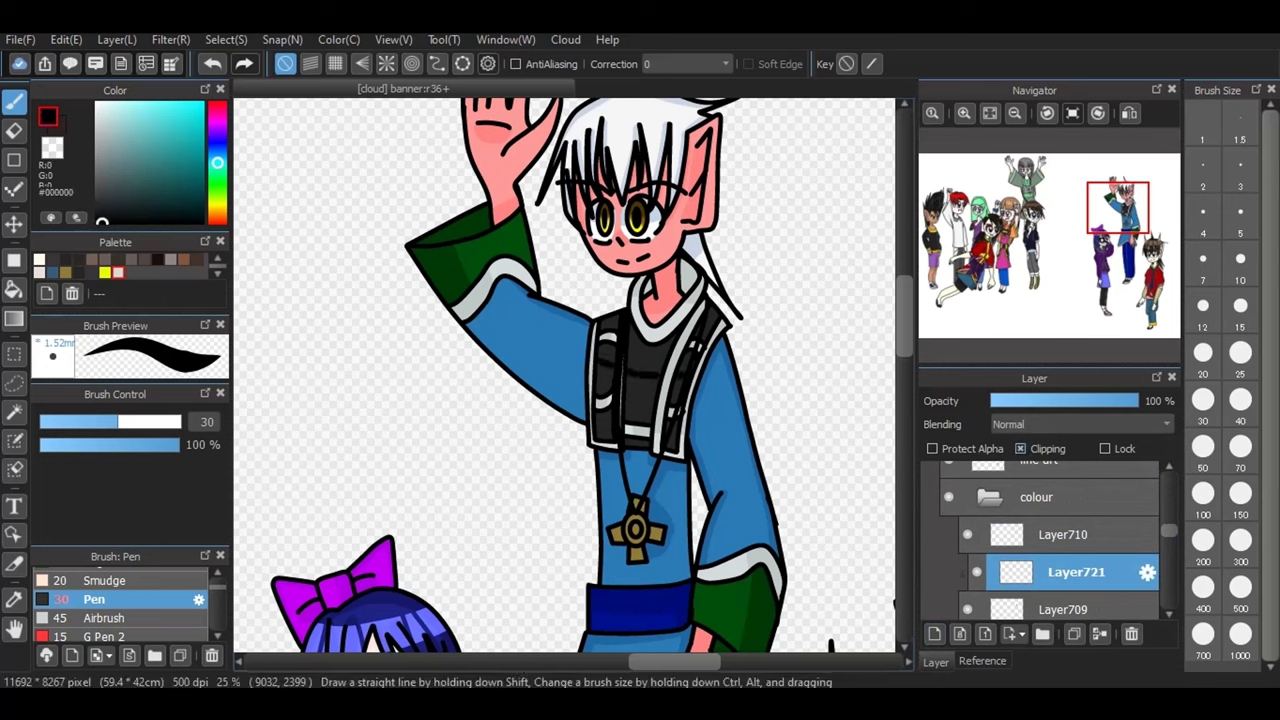
- Shade the vest and the dark parts of the shoes in black with the Pen at size 70
left_click(1240, 446)
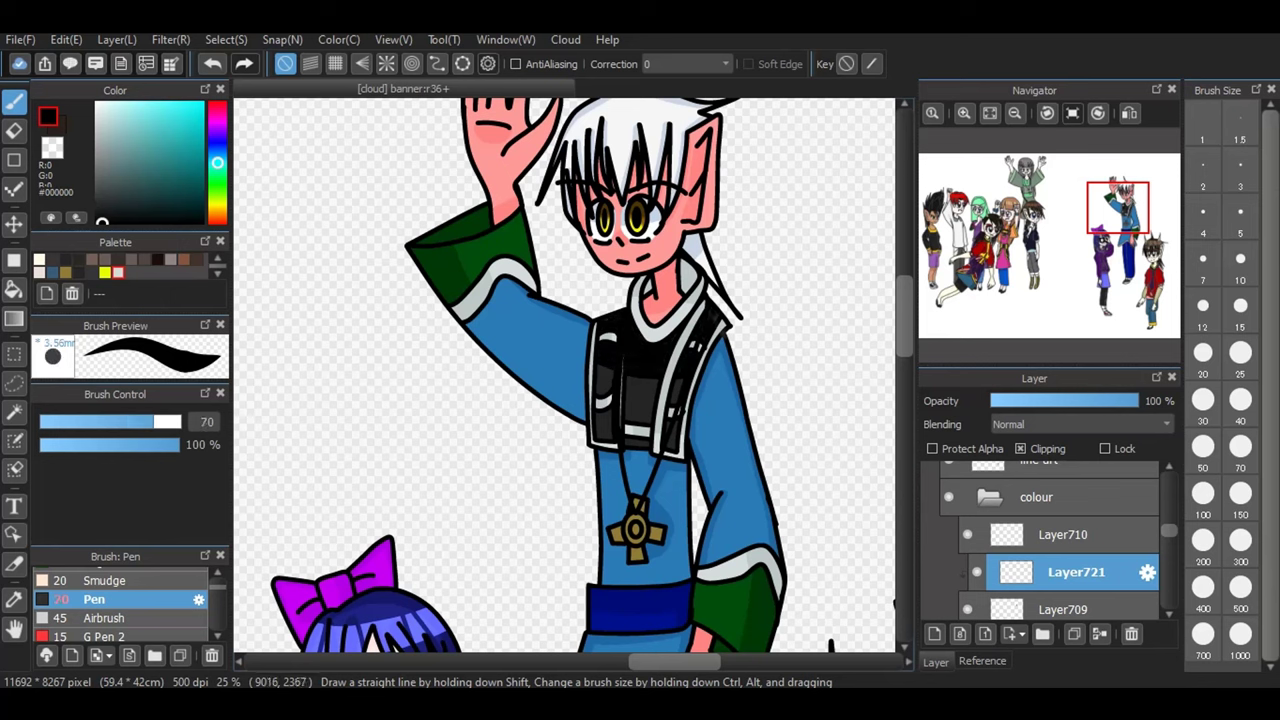
left_click_drag(908, 345, 911, 360)
scroll(905, 340, "down", 10)
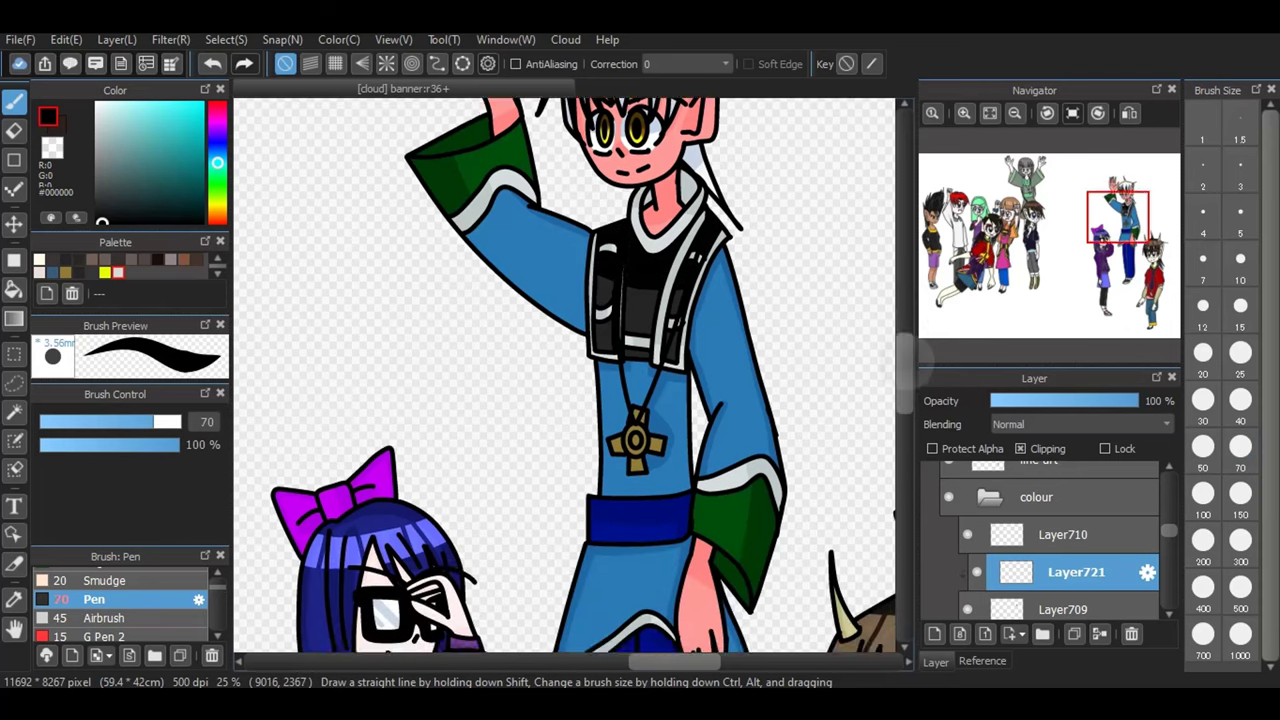
scroll(565, 375, "down", 2)
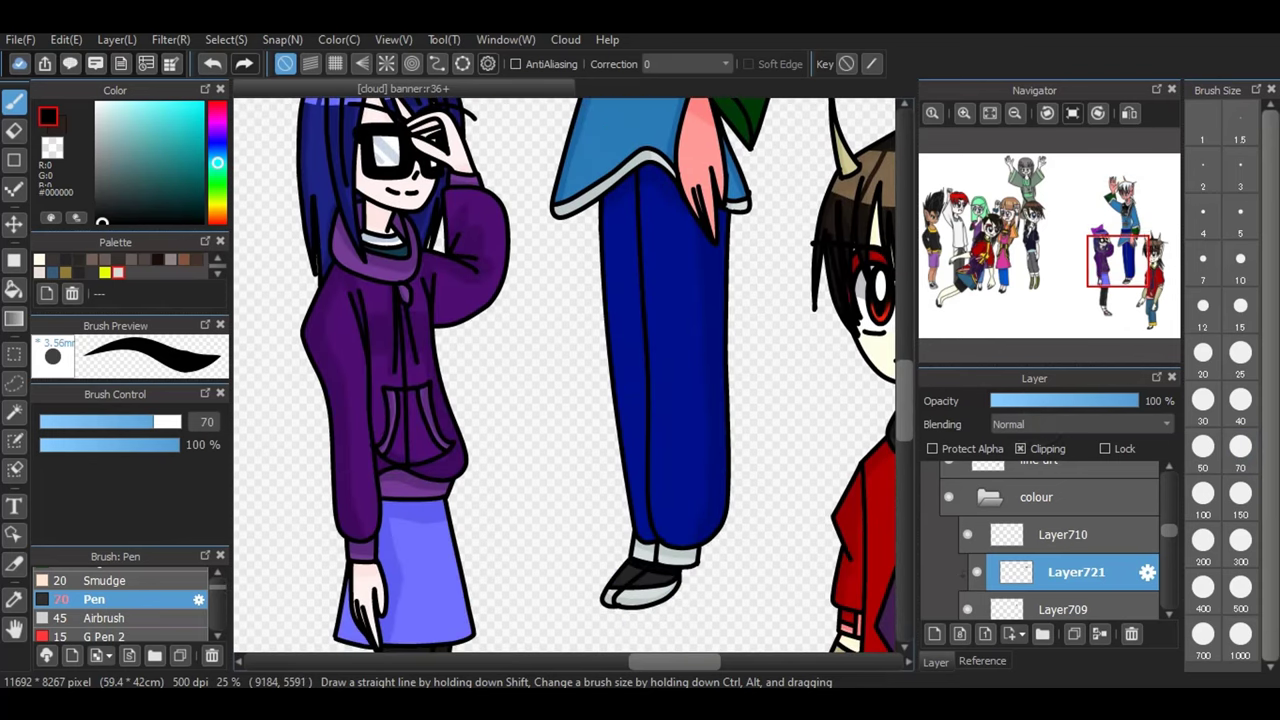
- Set the vest and shoe shading layer's blending to Multiply and its opacity to 31%
left_click(1037, 424)
left_click(1037, 424)
left_click(1037, 424)
left_click(1037, 452)
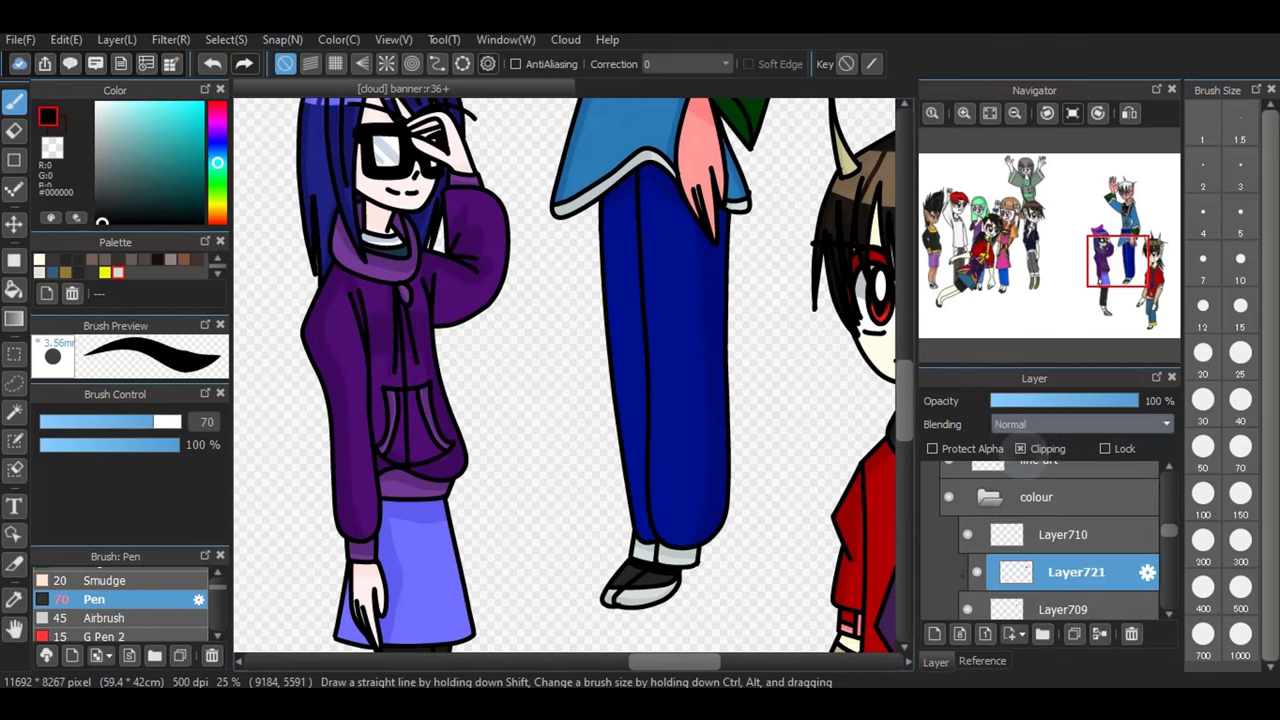
left_click(1027, 401)
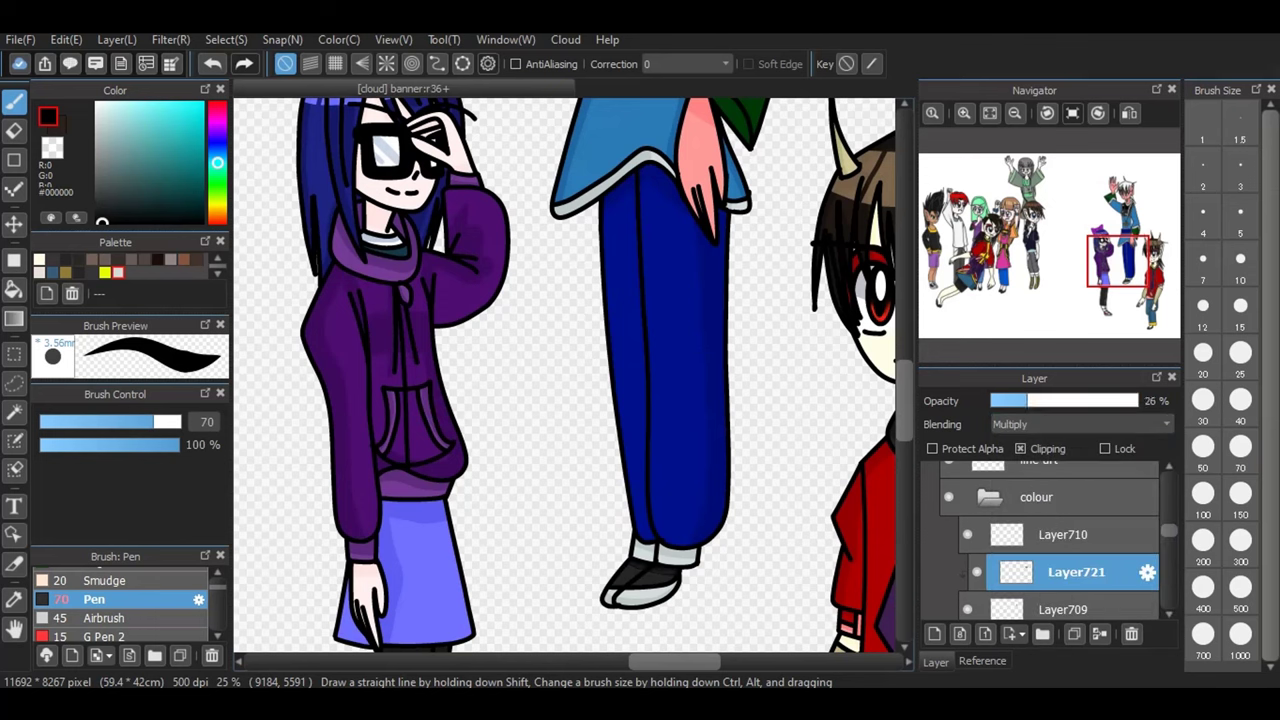
left_click_drag(1028, 401, 1036, 401)
scroll(565, 375, "up", 10)
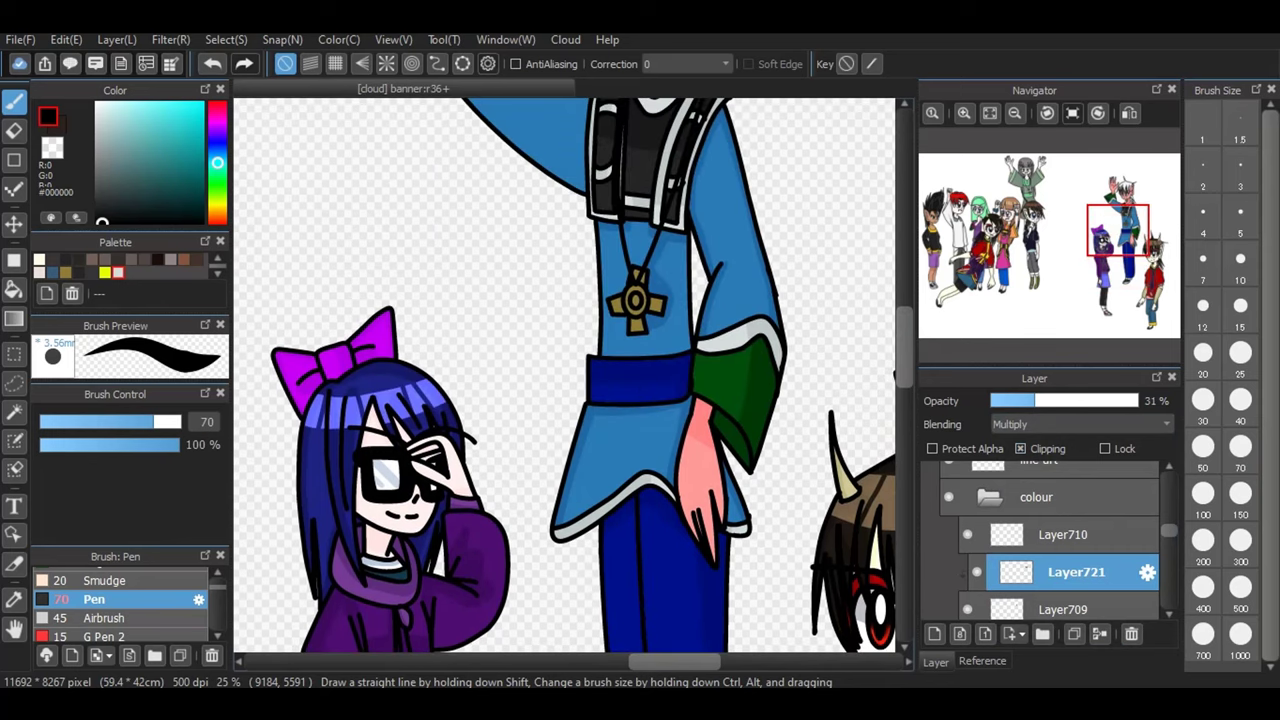
- Add a clipped layer above the cross pendant's flat colour layer and choose the pale yellow #FFE885 from the palette
left_click(1080, 535)
left_click(933, 635)
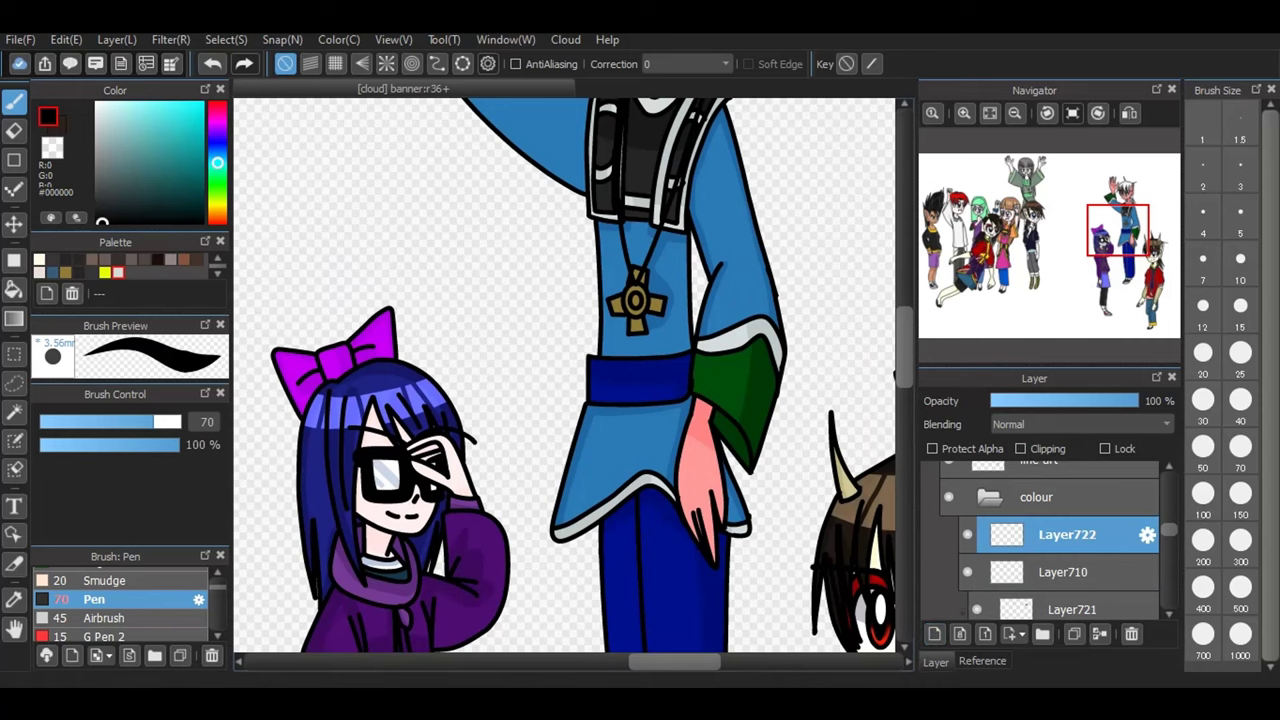
left_click(1020, 448)
left_click_drag(217, 267, 218, 255)
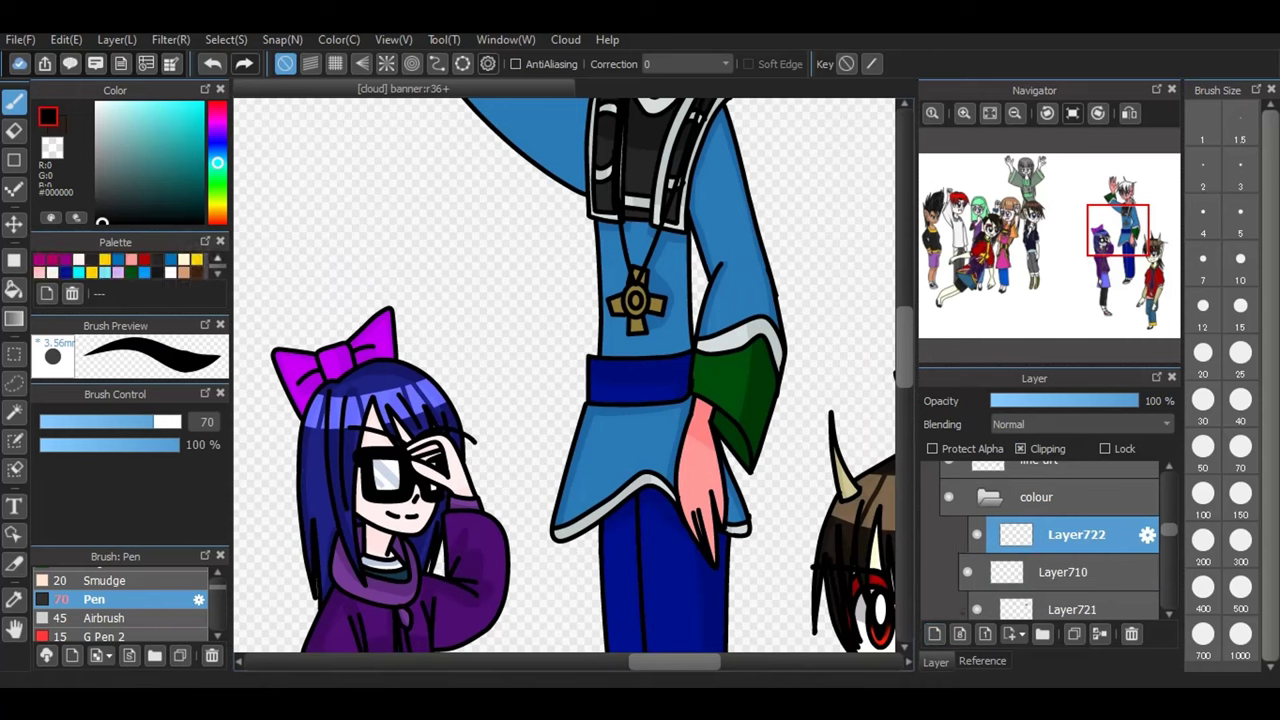
left_click(105, 259)
- Paint pale yellow highlights on the cross pendant and set their layer's blending to Dodge
mouse_move(641, 312)
left_mouse_down()
mouse_move(639, 270)
mouse_move(643, 314)
mouse_move(661, 308)
left_mouse_up()
left_click(1080, 424)
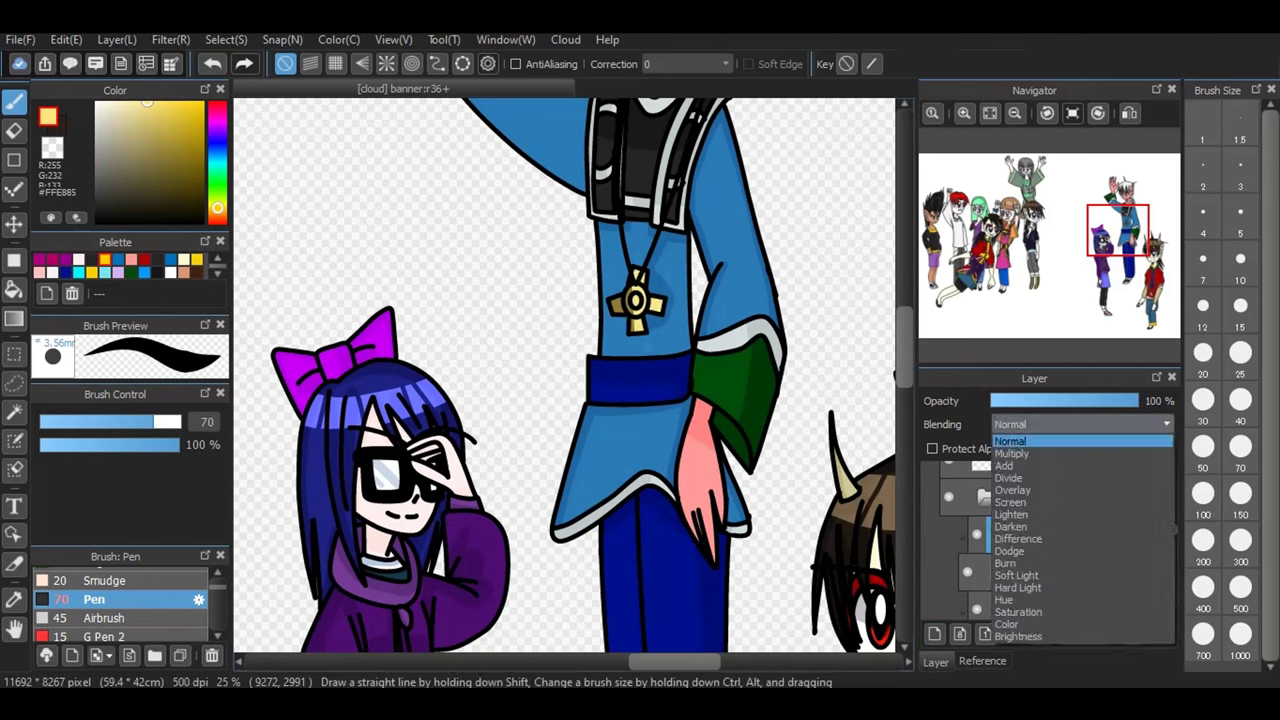
left_click(1010, 552)
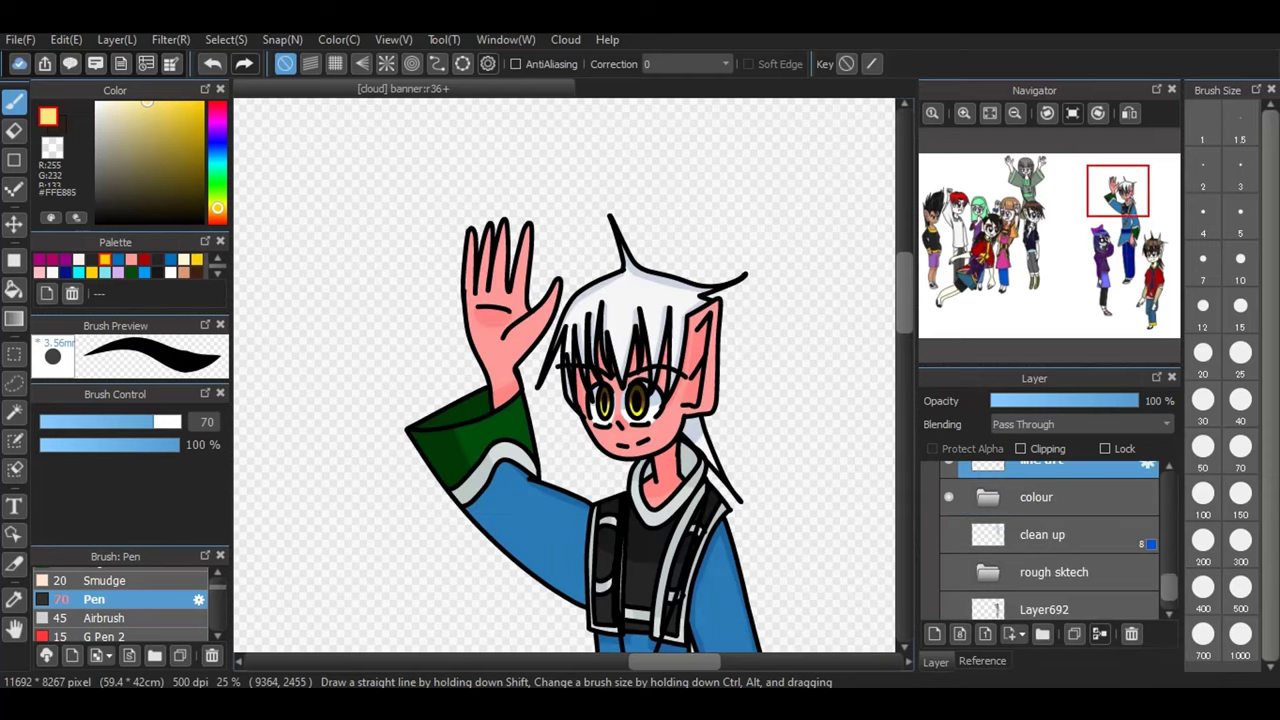
- Add a new layer above the character's line art and prepare the Ellipse shape tool with white #FFFFFF near the face
left_click(934, 634)
left_click(97, 103)
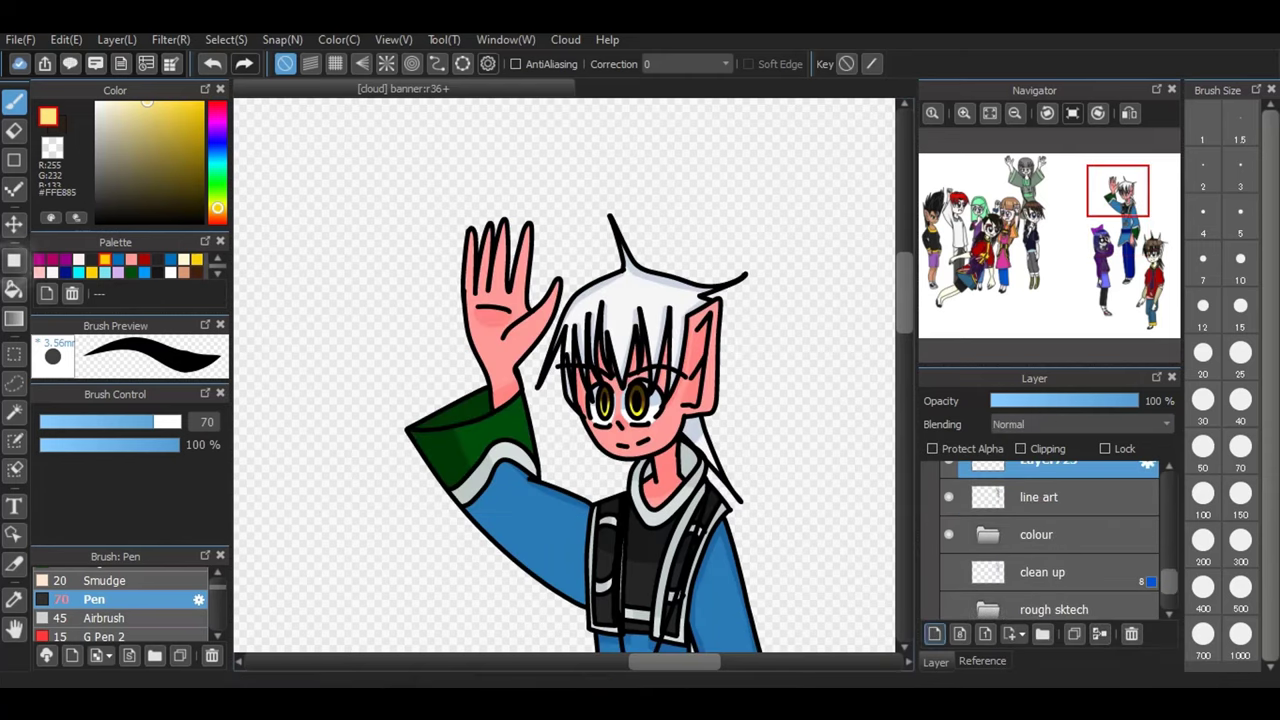
left_click(14, 261)
left_click(964, 113)
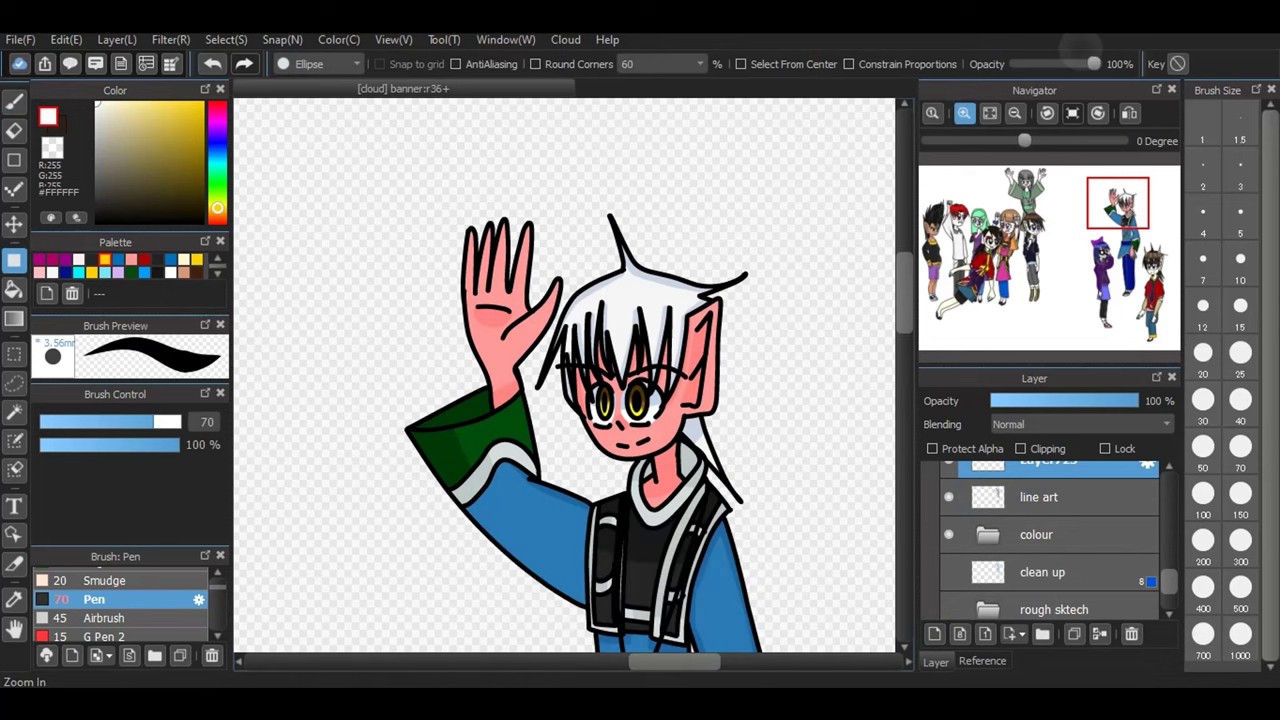
left_click(964, 112)
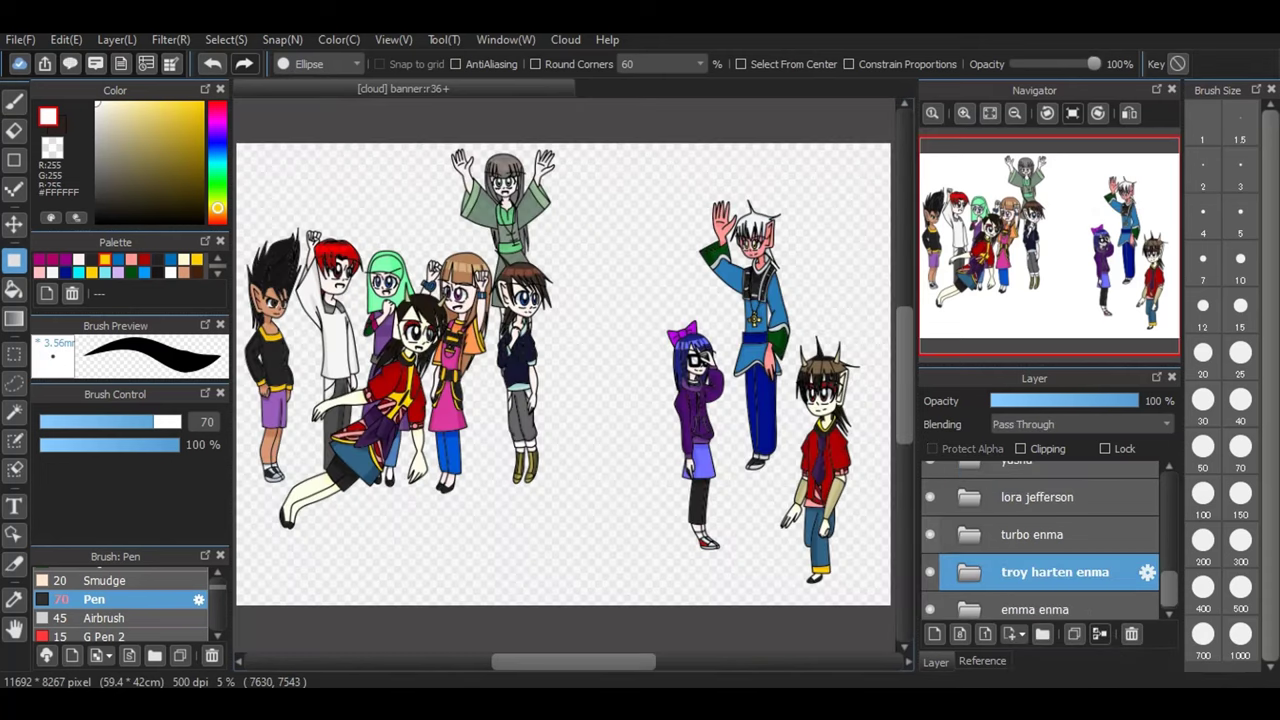
- Show the hidden character folders nima, umbral enma, tae and dora, plus the folder directly below dora
left_click_drag(1168, 582, 1167, 590)
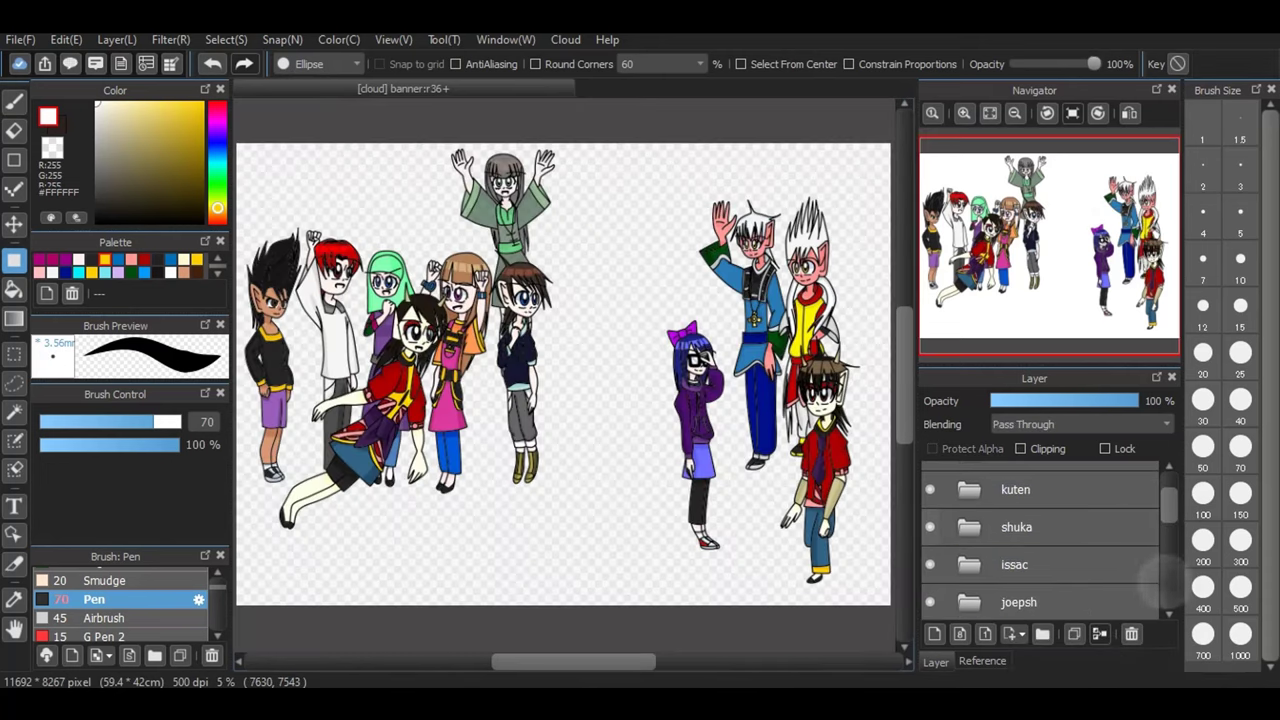
right_click(1166, 589)
left_click(1168, 614)
left_click(1168, 614)
left_click(1167, 615)
left_click(1166, 615)
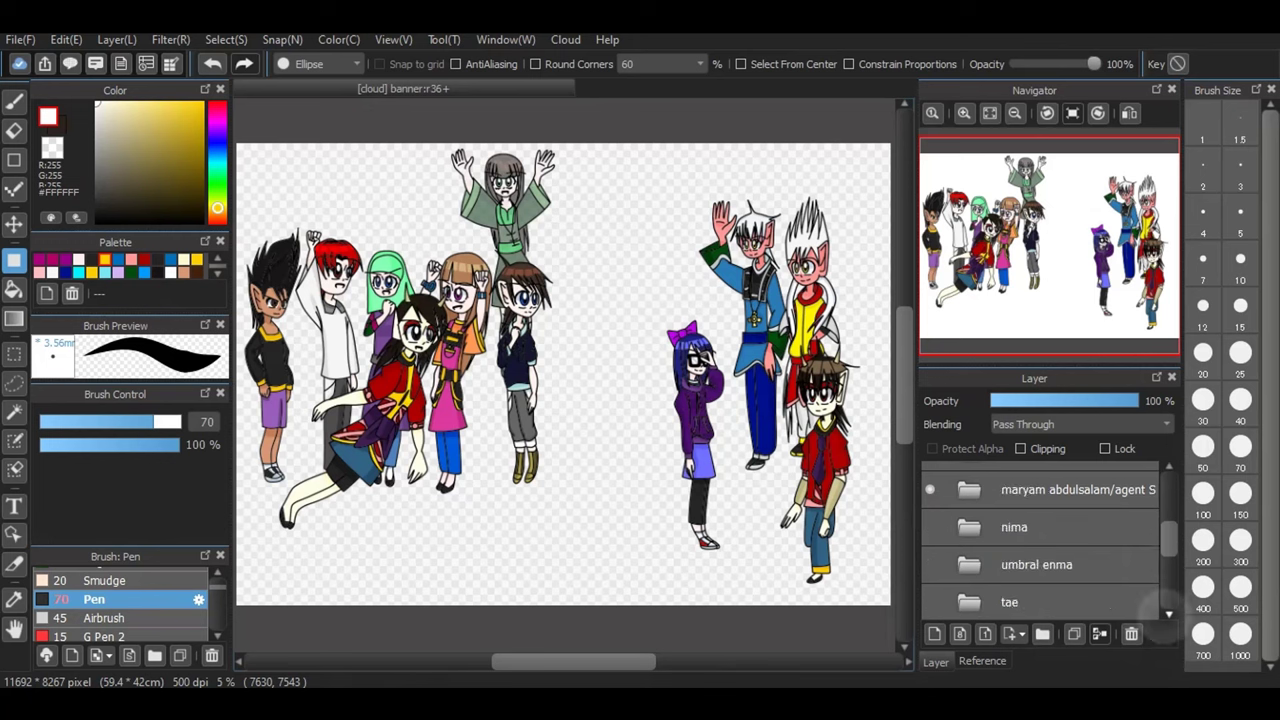
left_click(933, 526)
left_click(929, 564)
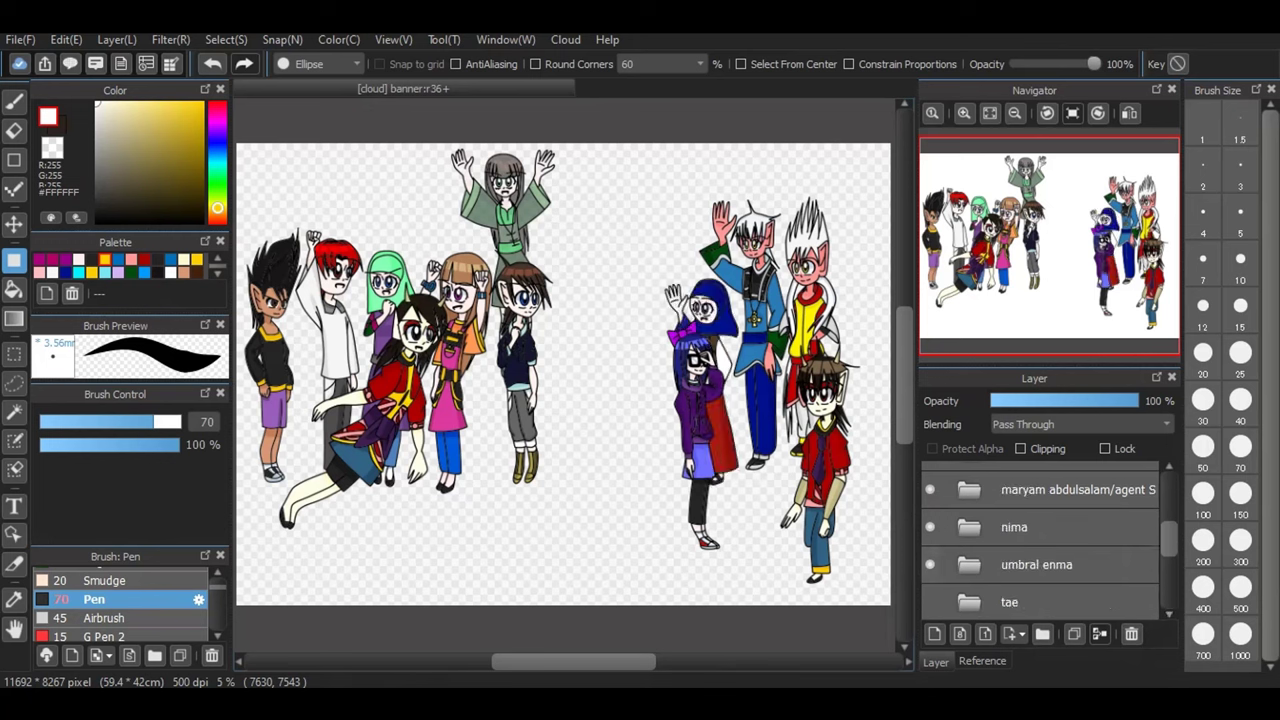
left_click(929, 601)
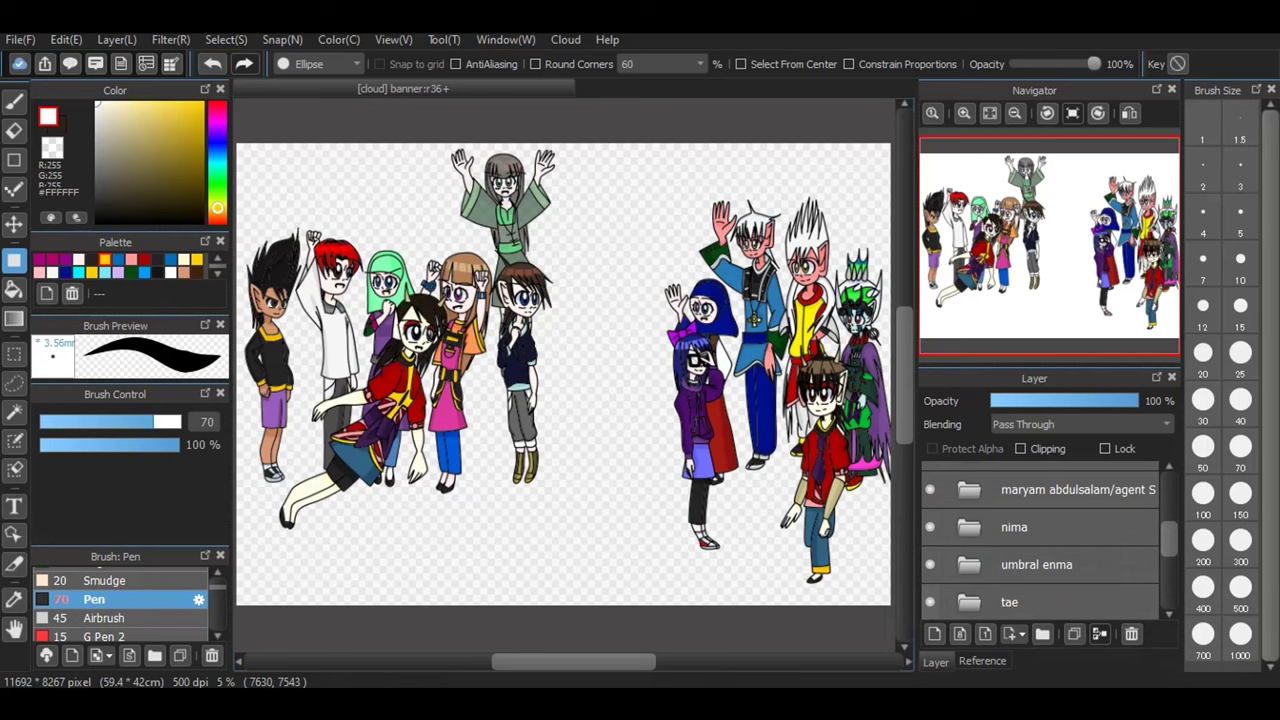
left_click(1168, 614)
left_click(929, 602)
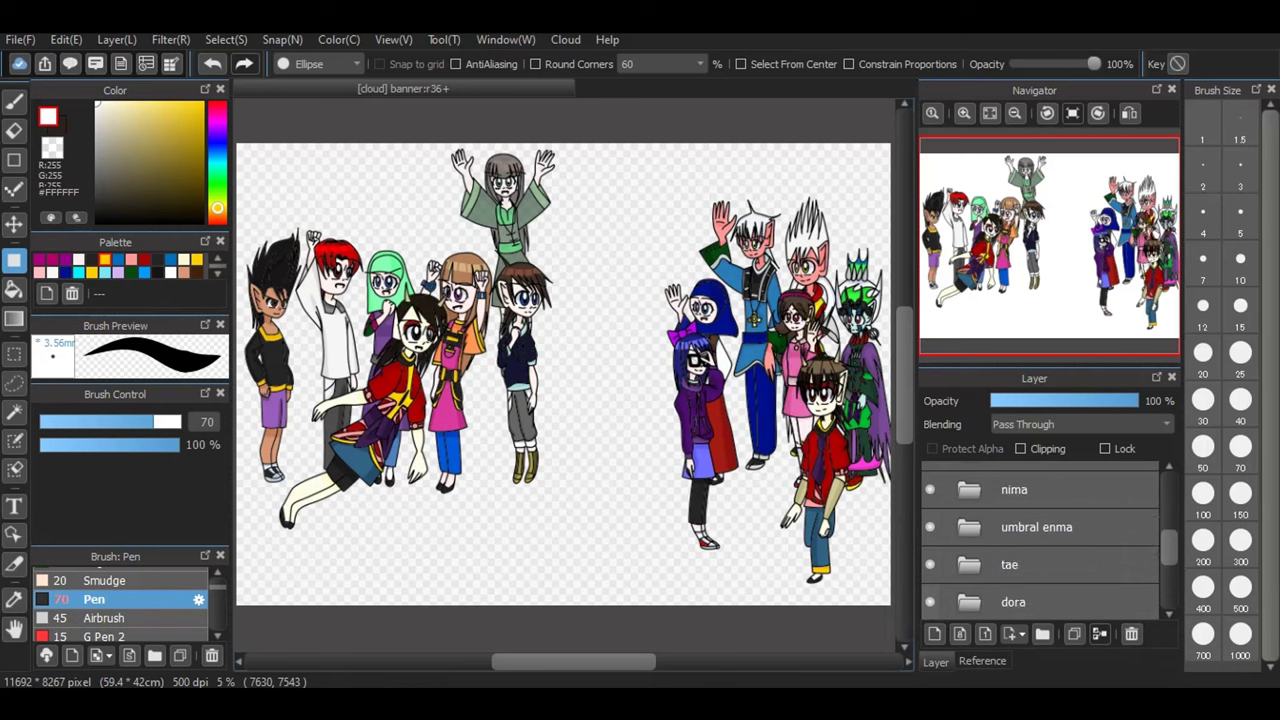
left_click(929, 601)
- Show the large central character in the purple headscarf from the uppermost layer folders
scroll(1040, 545, "up", 2)
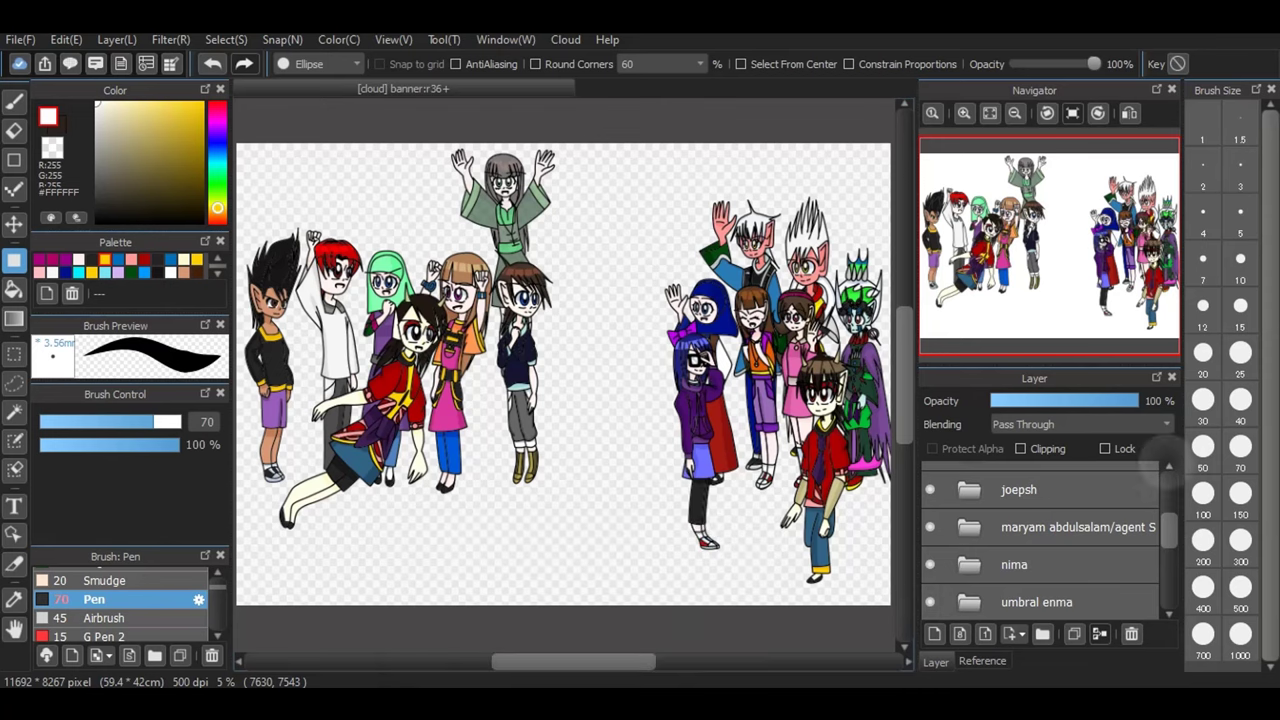
scroll(1040, 545, "up", 2)
double_click(1168, 467)
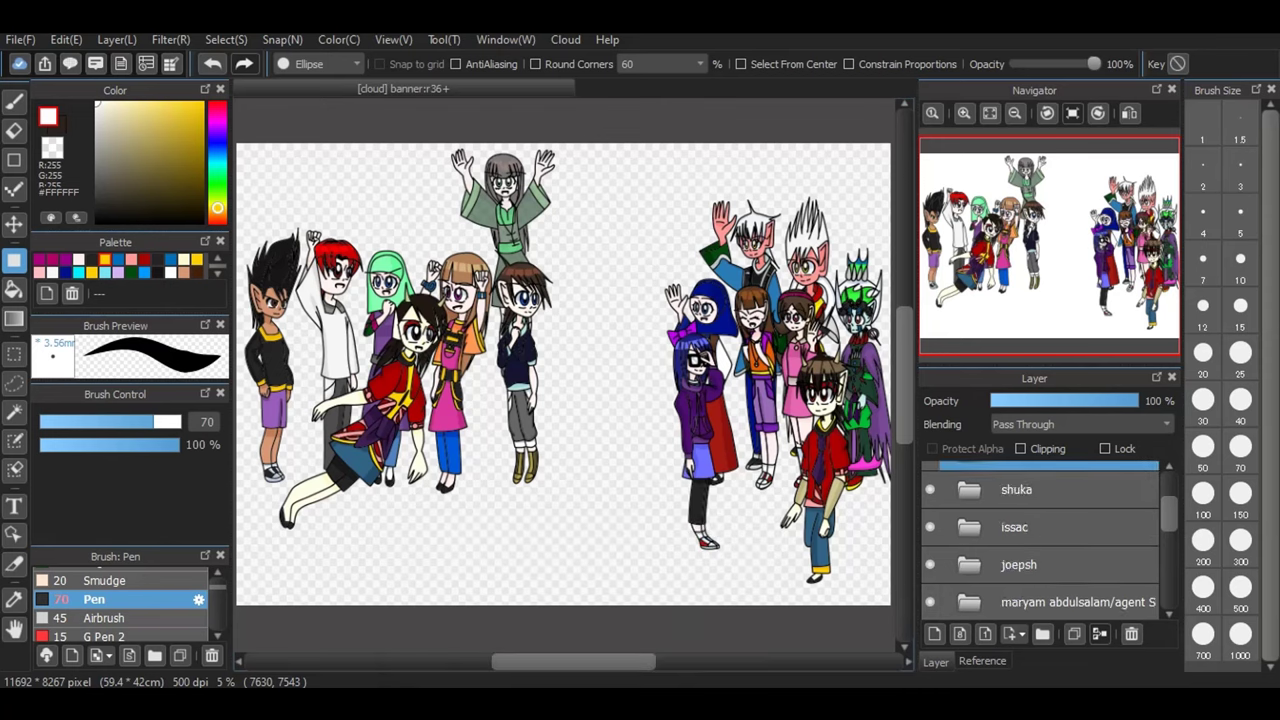
key("Escape")
left_click(1168, 467)
scroll(1040, 540, "down", 2)
scroll(1040, 540, "up", 5)
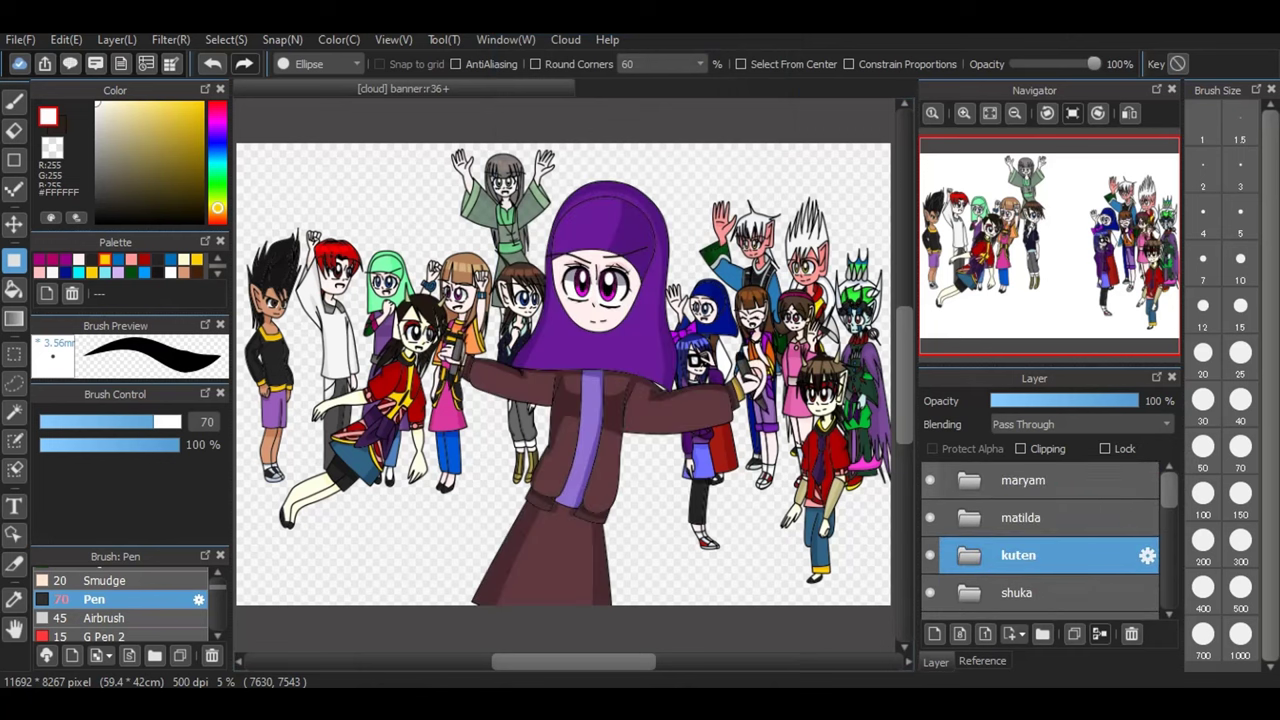
- Turn off the transparent background so the banner is displayed on white
left_click(393, 40)
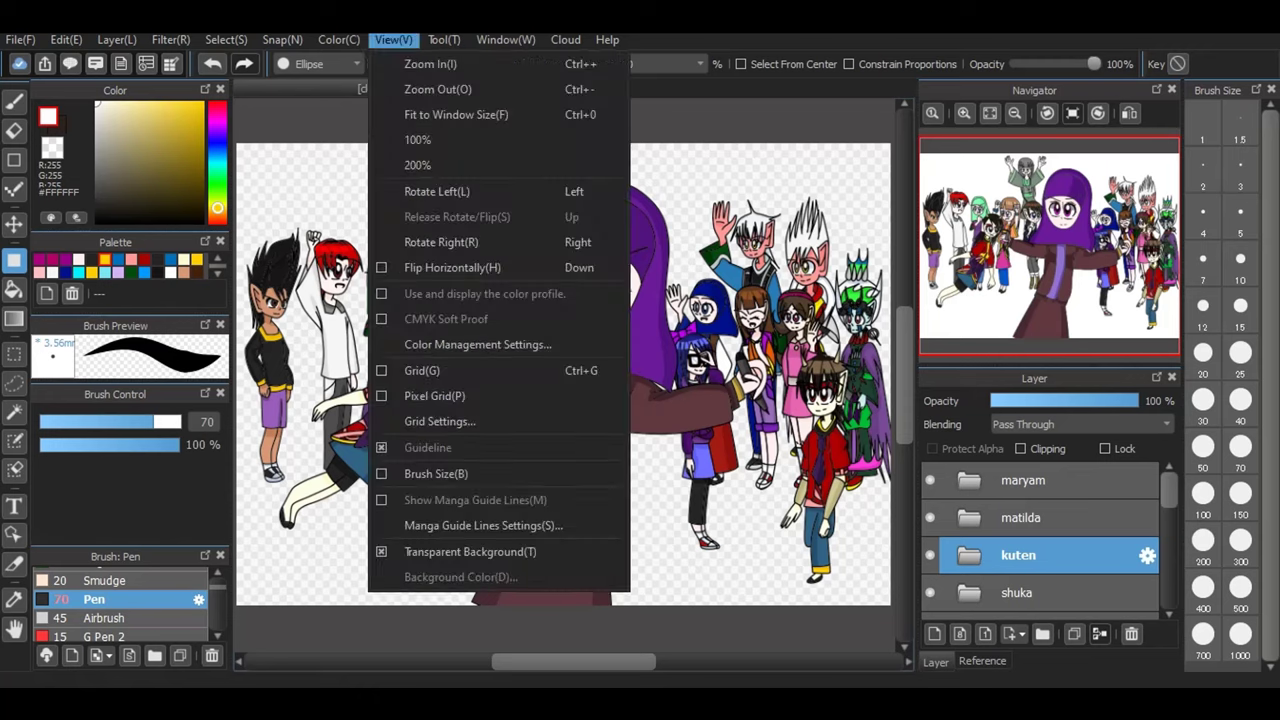
key("Escape")
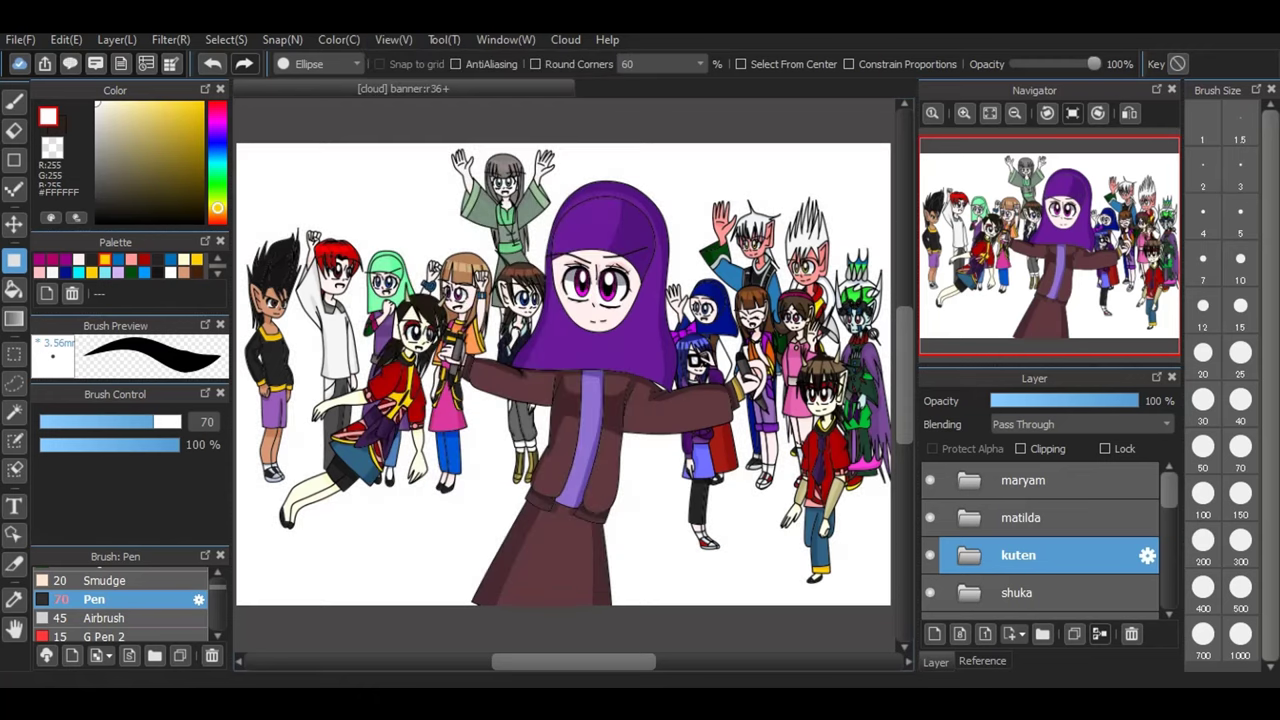